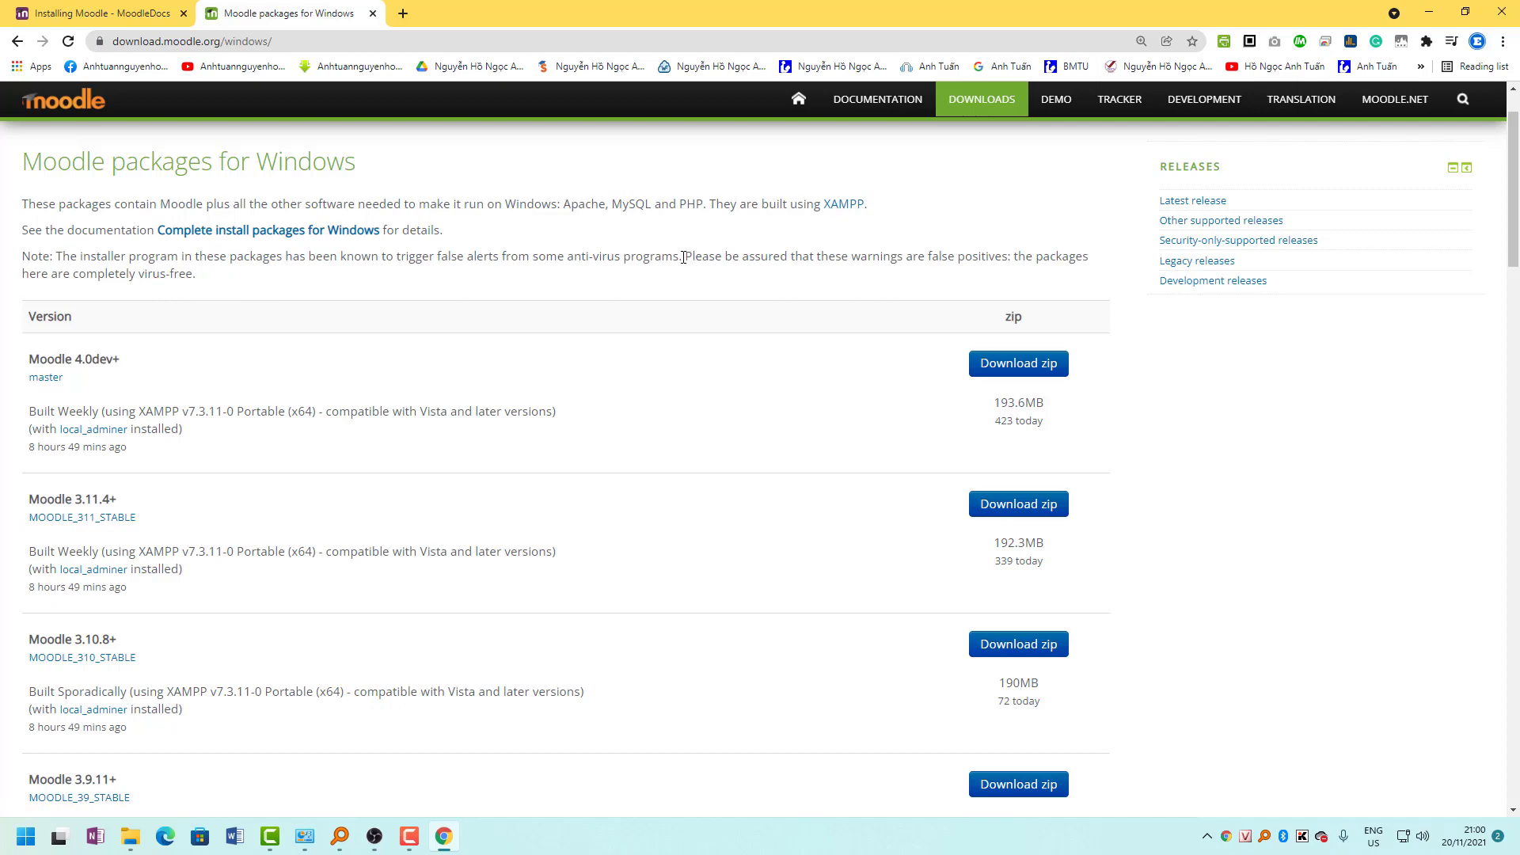
Download the Moodle 3.11.4+ package MoodleWindowsInstaller-latest-311.zip and save it to the Desktop.
drag(683, 257, 212, 281)
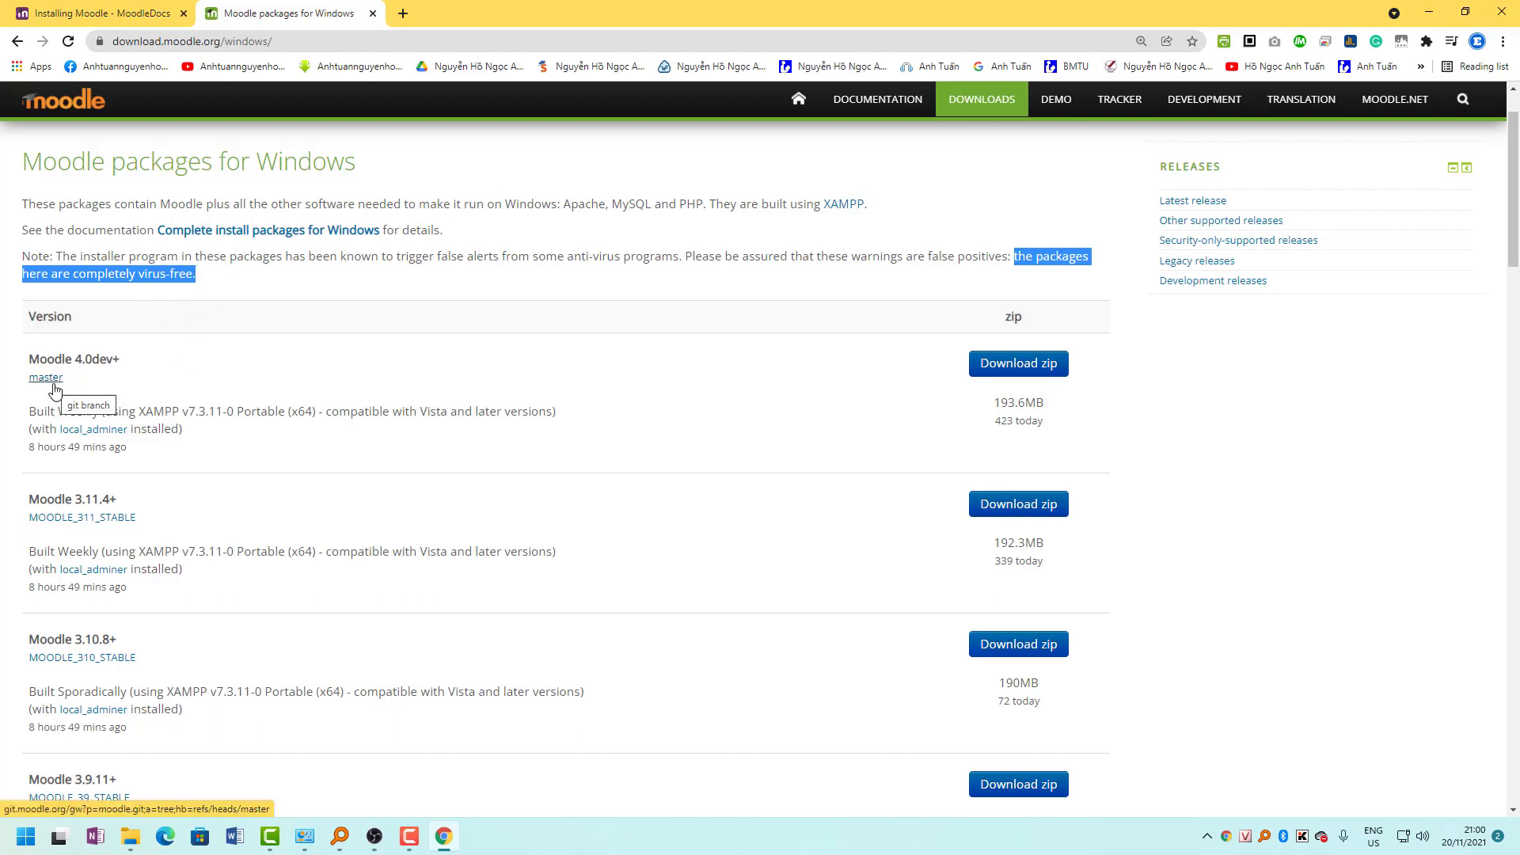
scroll(124, 484, down, 1)
scroll(88, 447, down, 1)
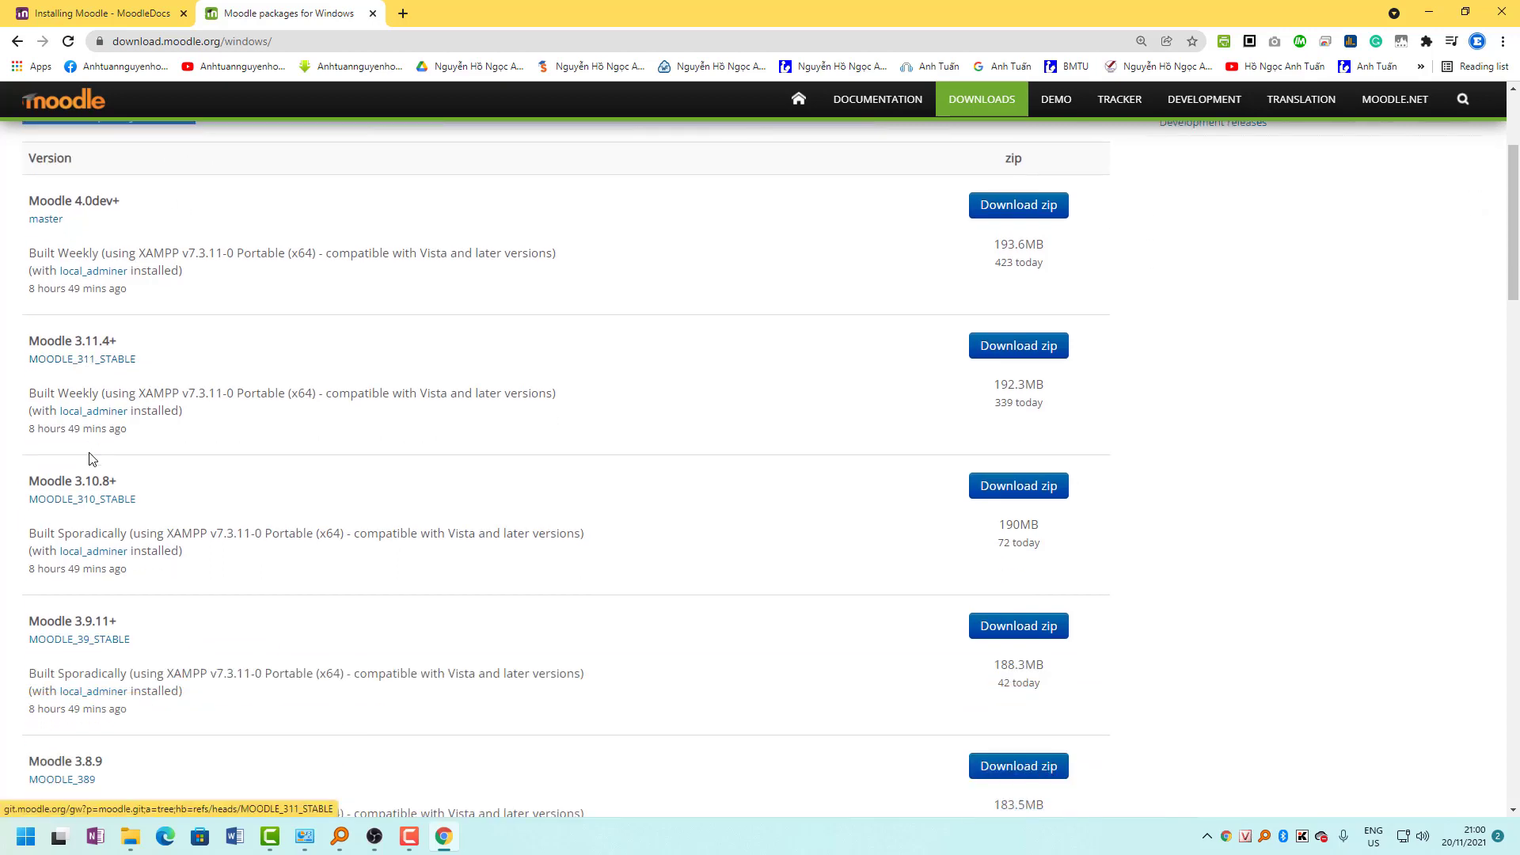
scroll(88, 453, up, 1)
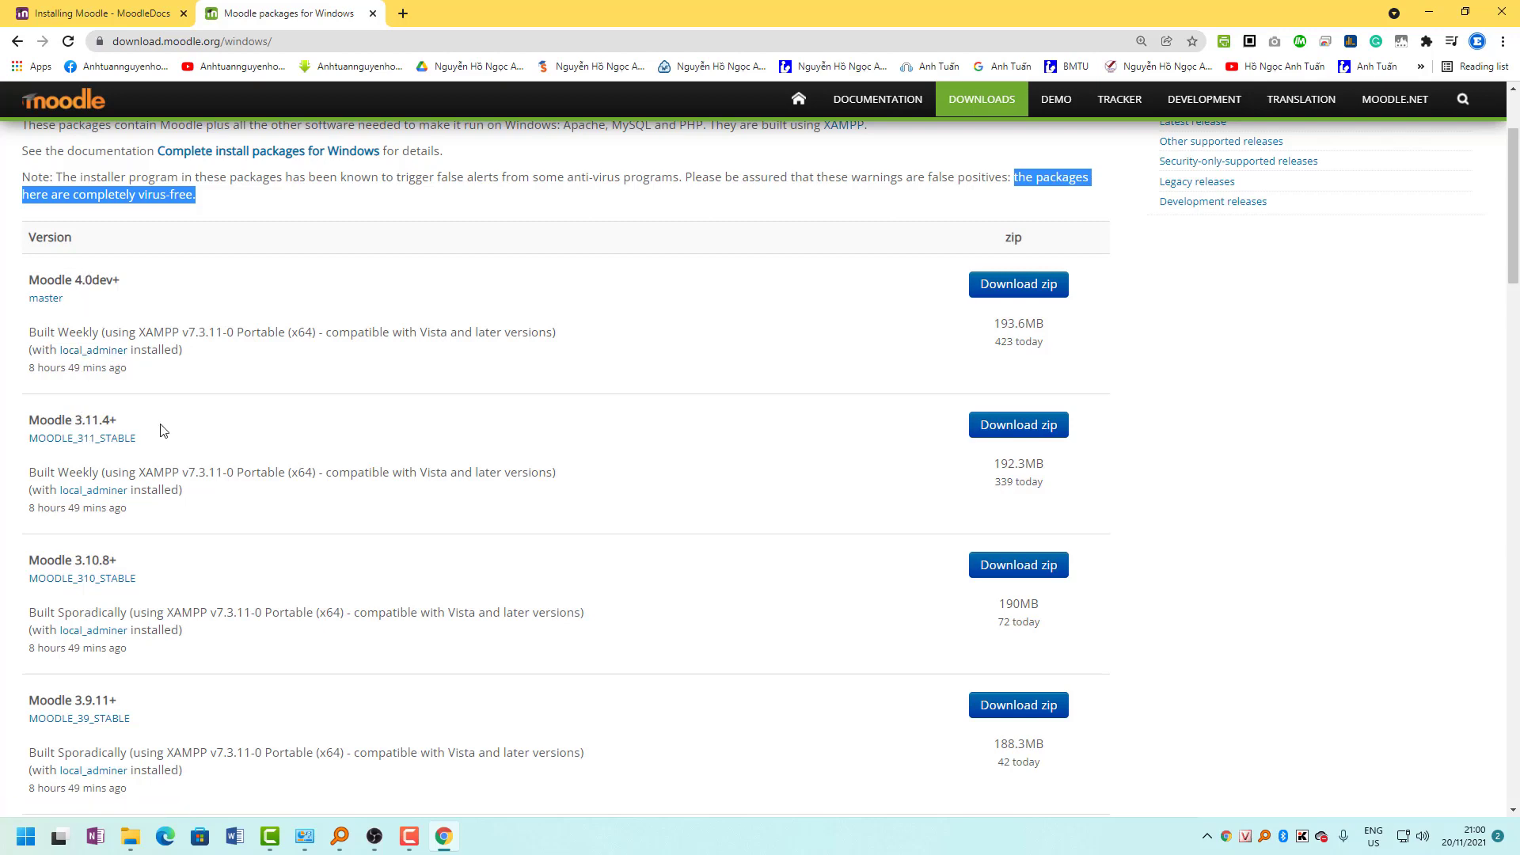
click(990, 428)
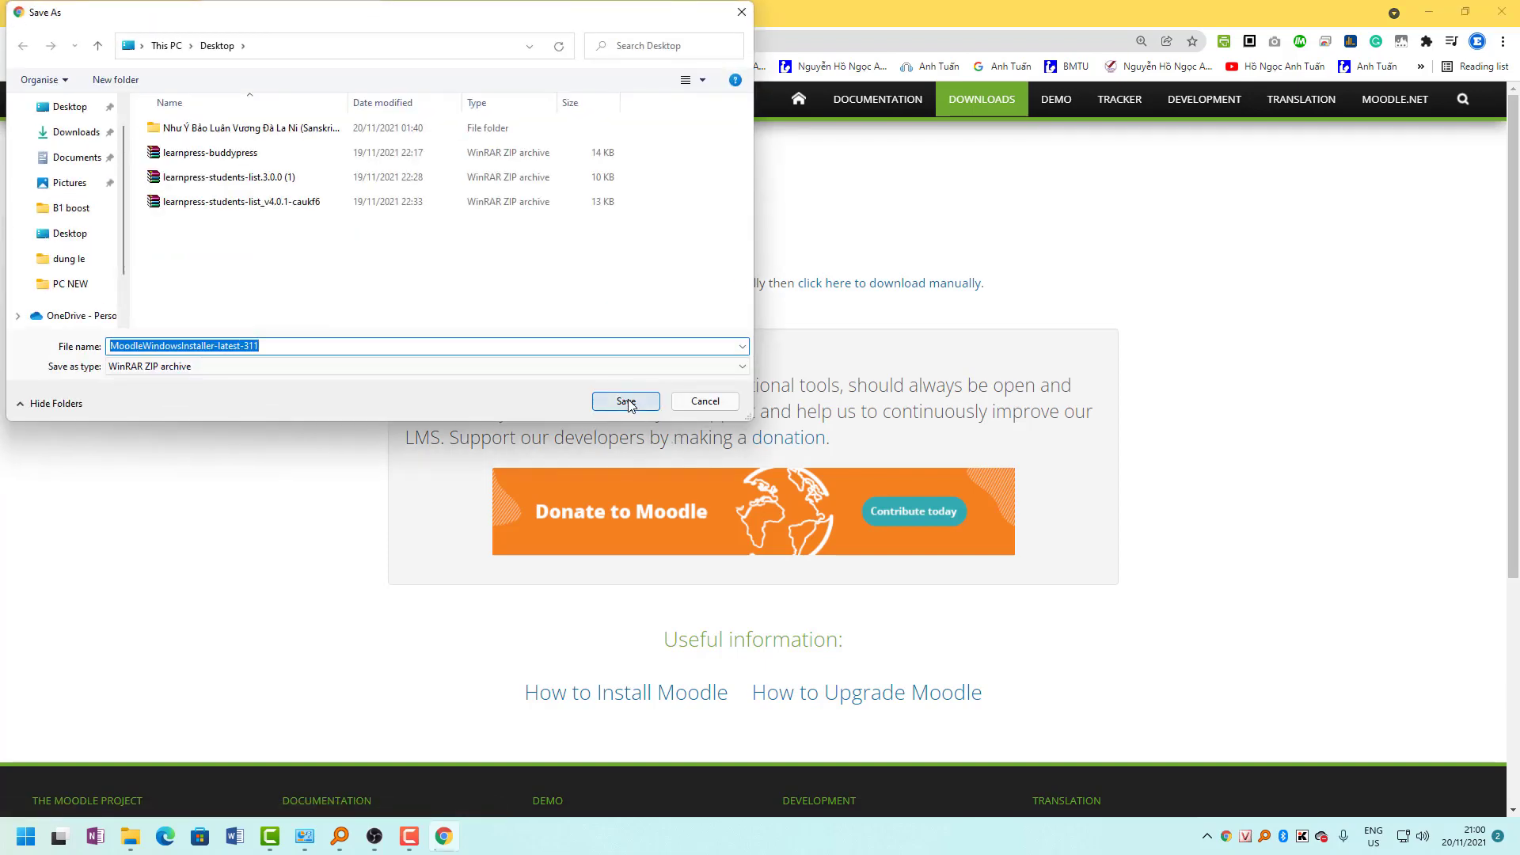
click(626, 402)
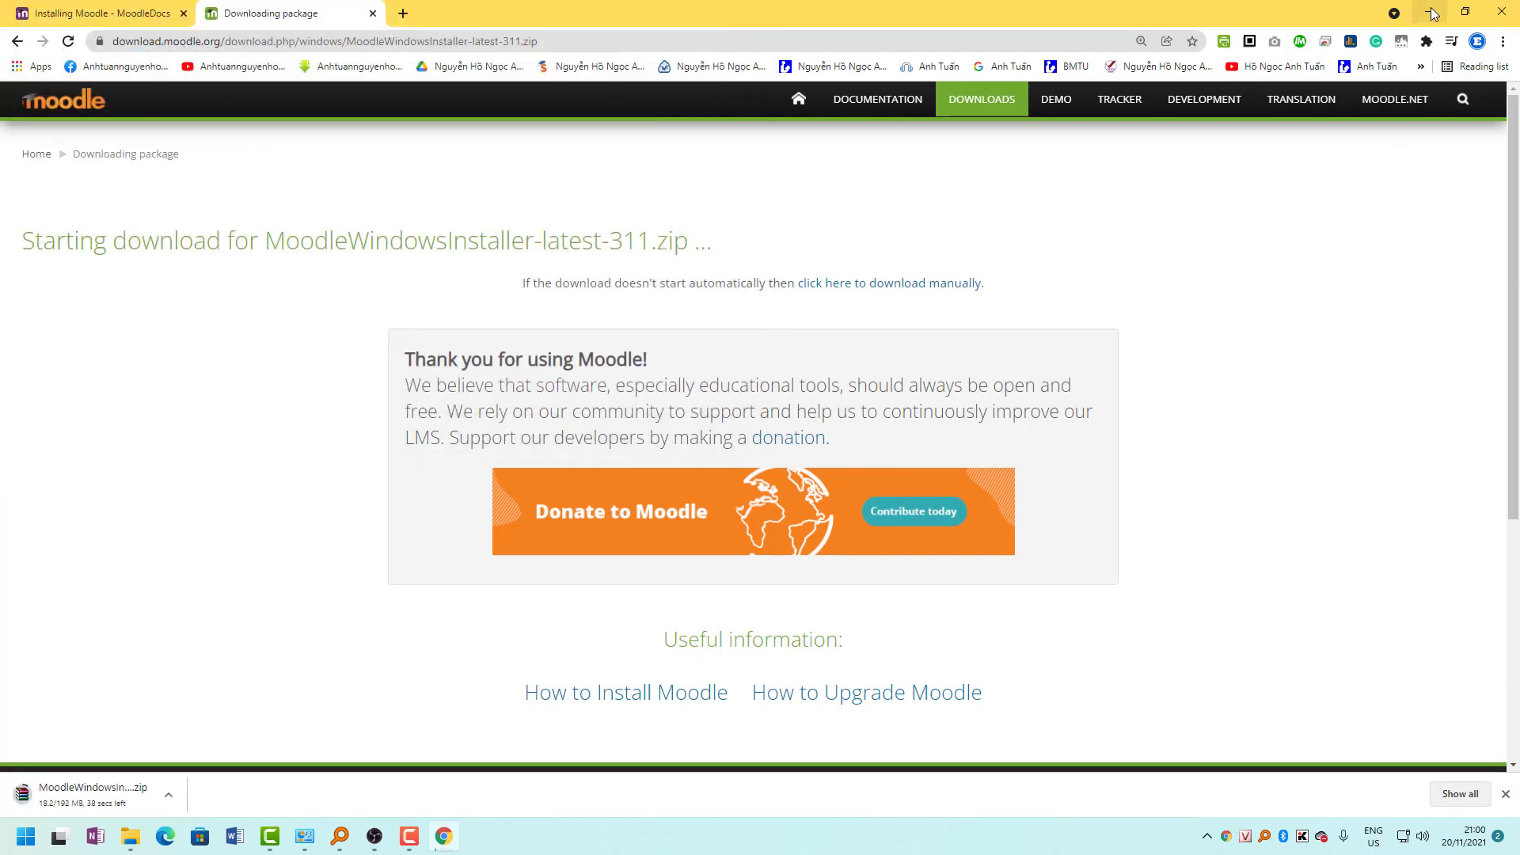
click(1431, 13)
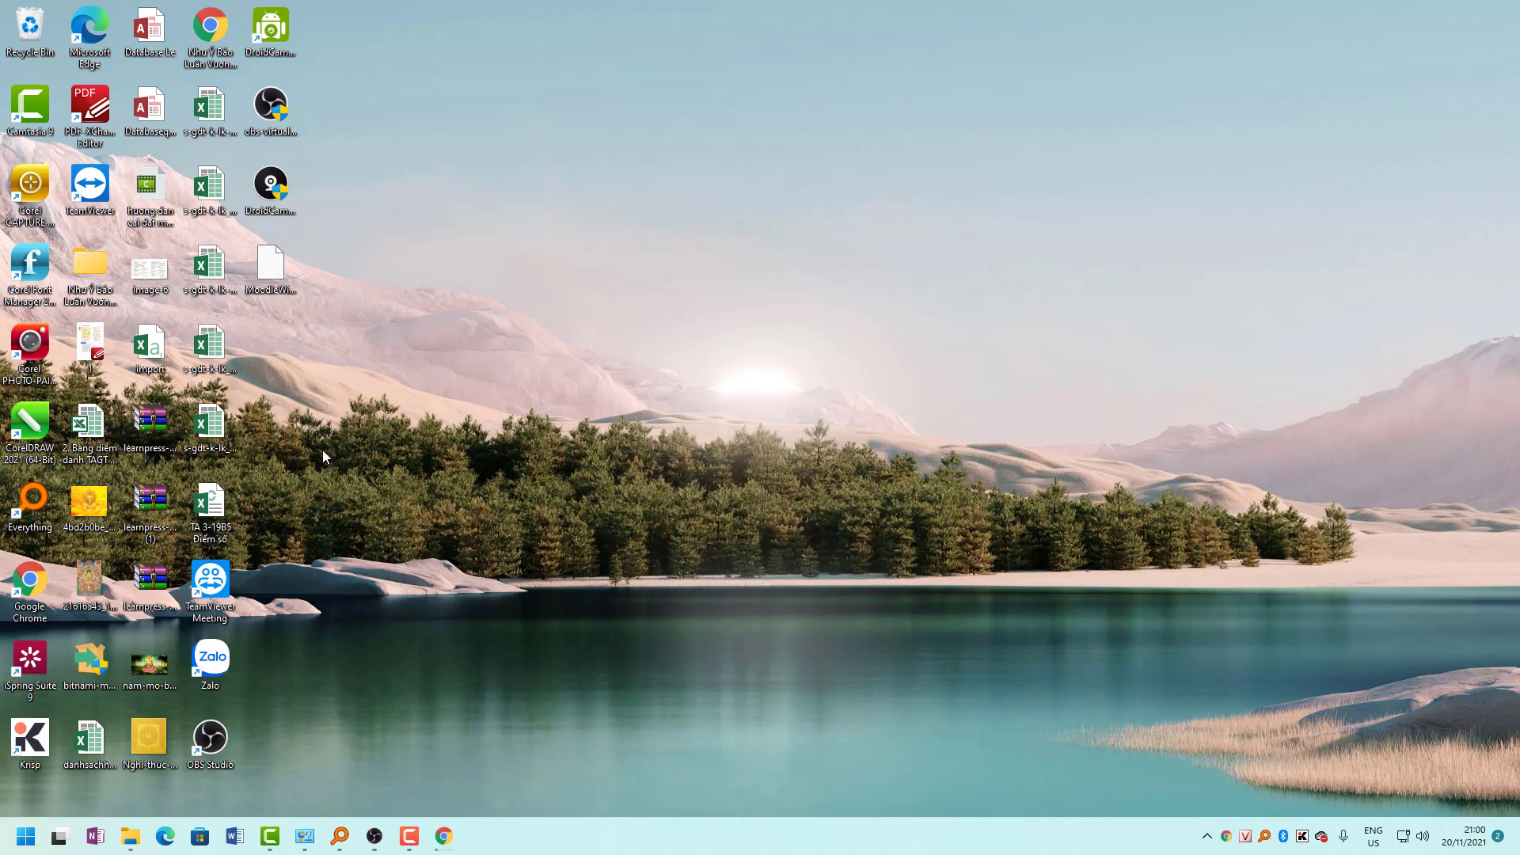
In File Explorer, go to Local Disk (C:) and open the MoodleWindowsInstaller-latest-311 zip.
key(super+e)
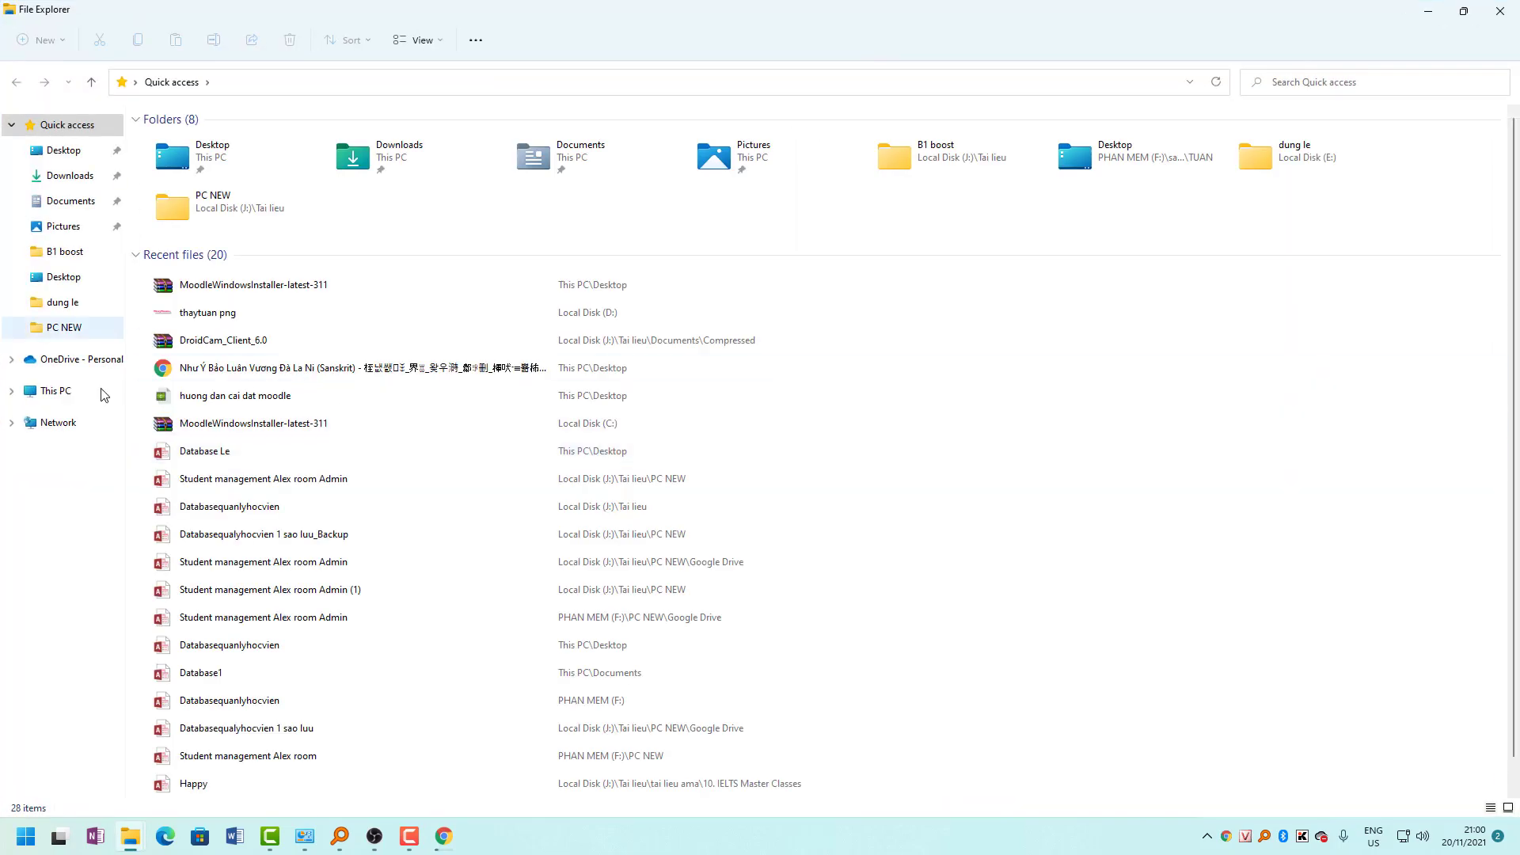
click(48, 401)
double_click(224, 230)
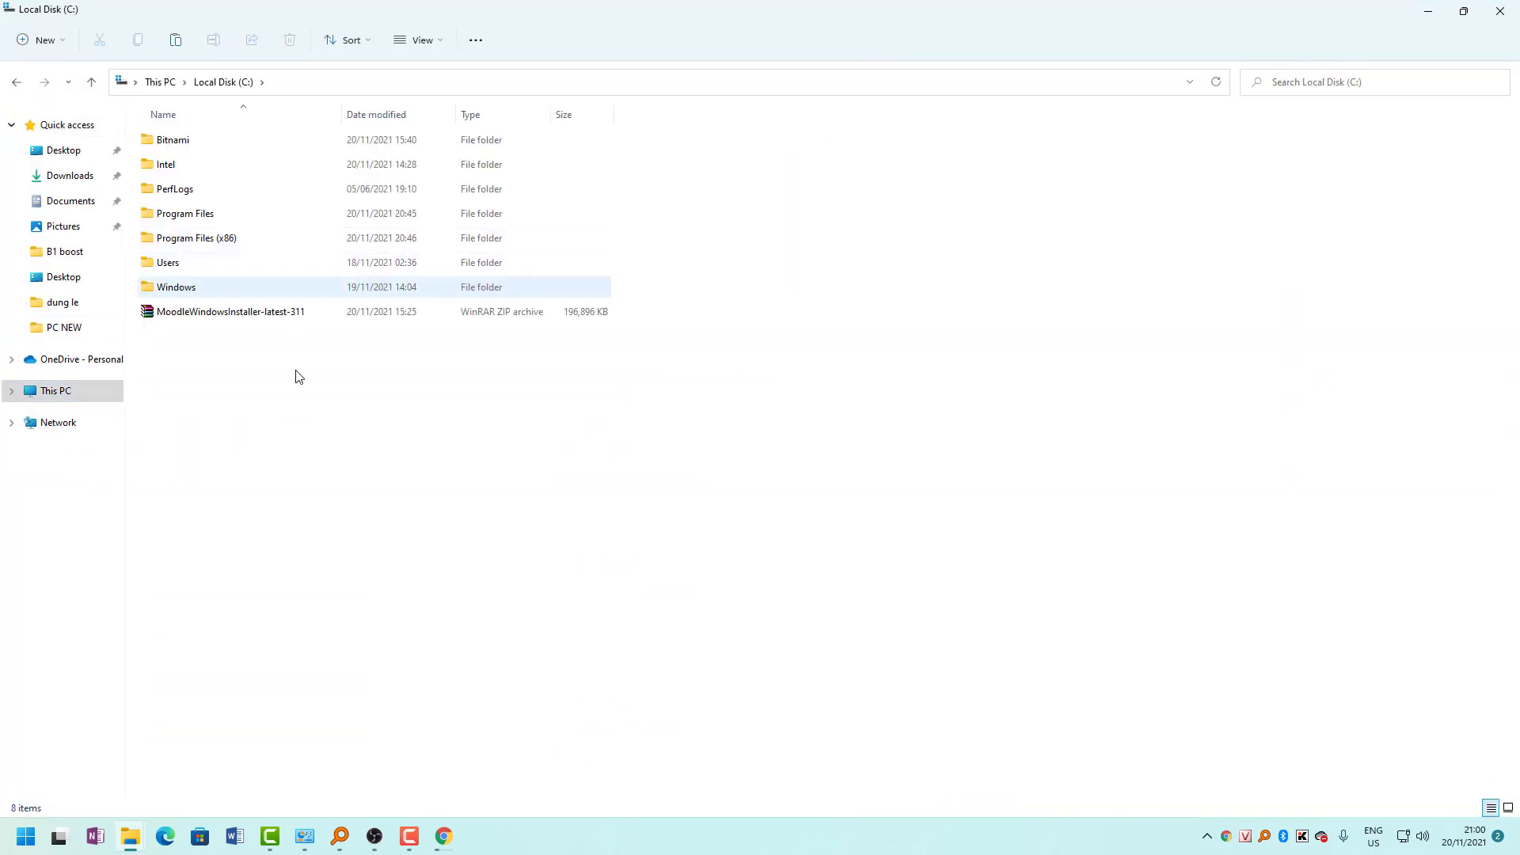
click(210, 320)
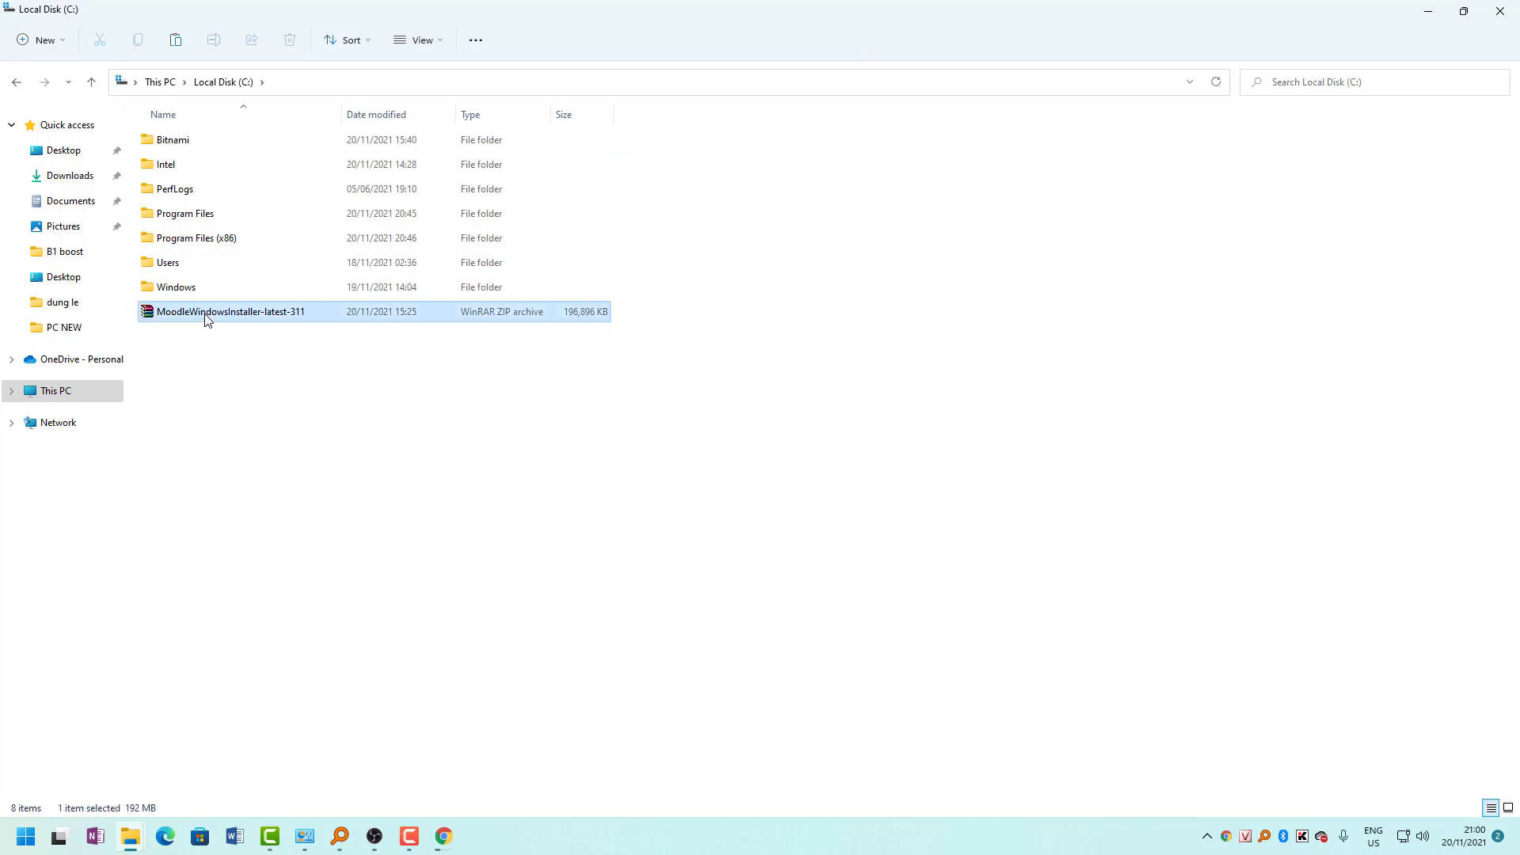
key(Menu)
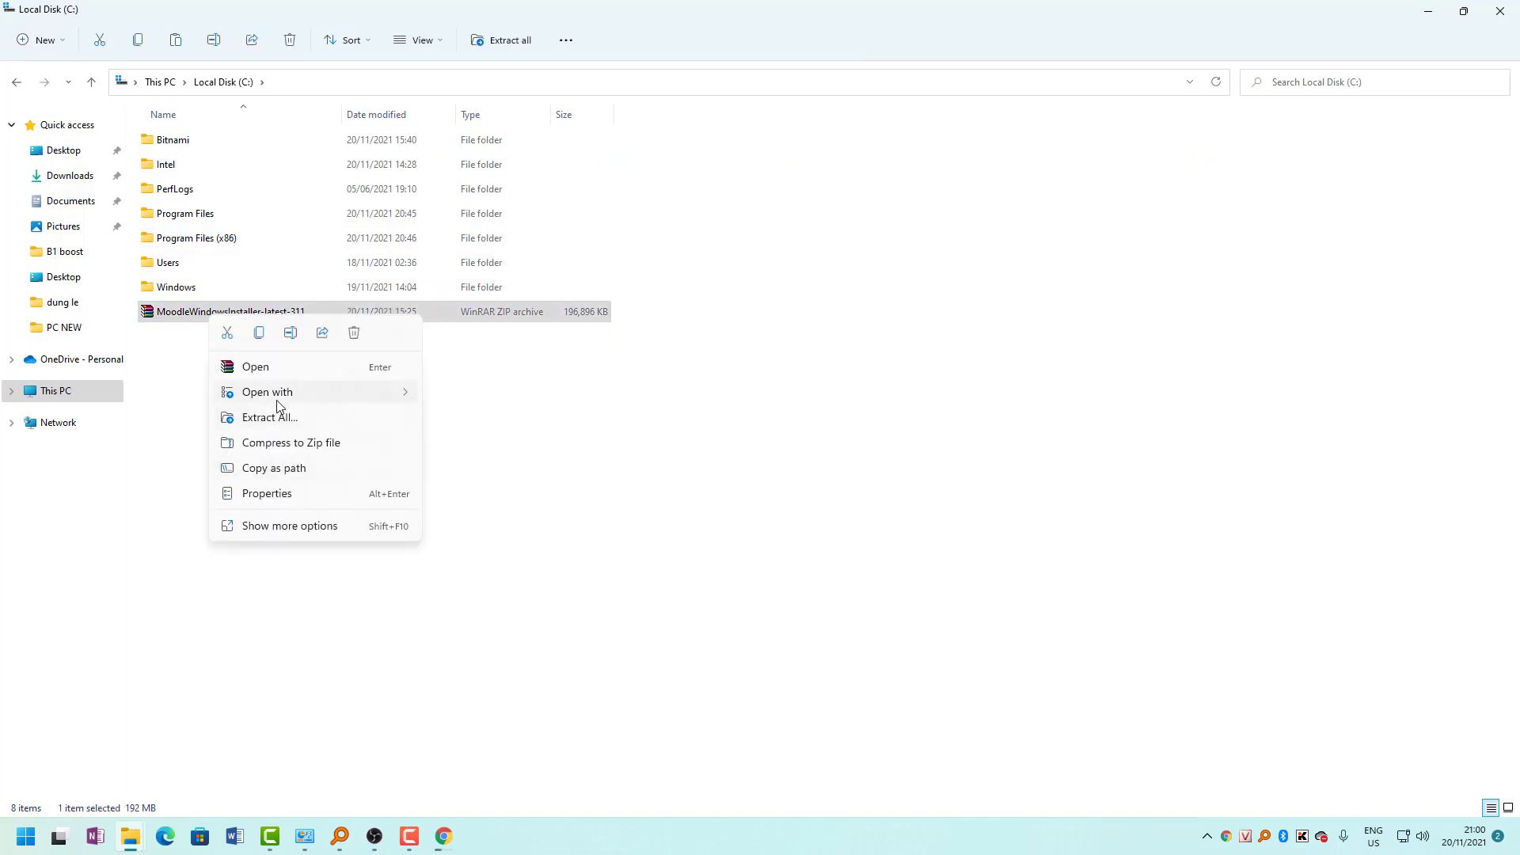
click(275, 374)
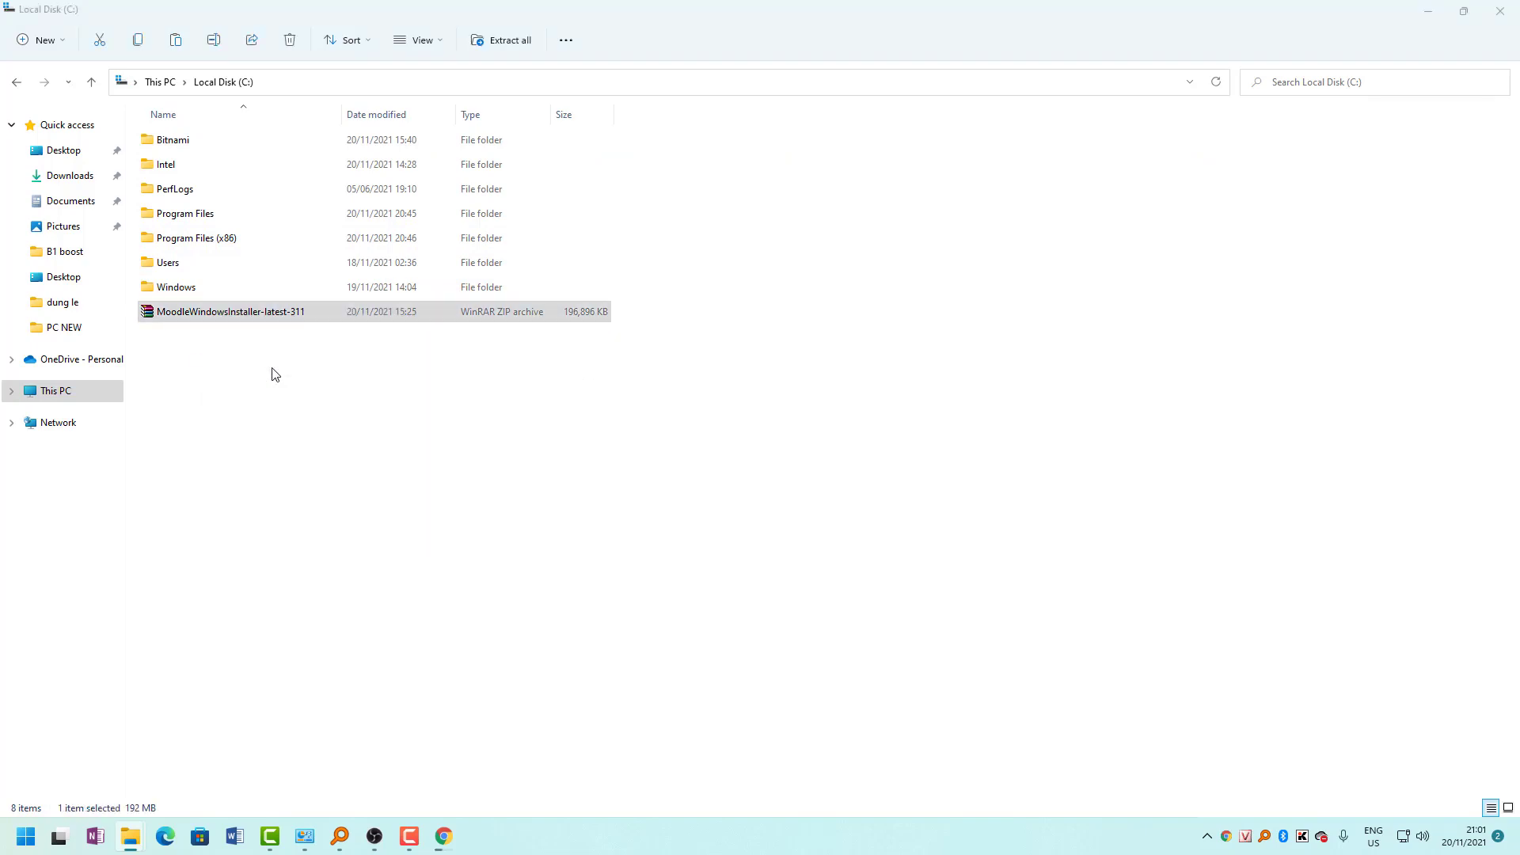
Extract the Moodle archive into C:\ with WinRAR, then close the archive window.
click(124, 107)
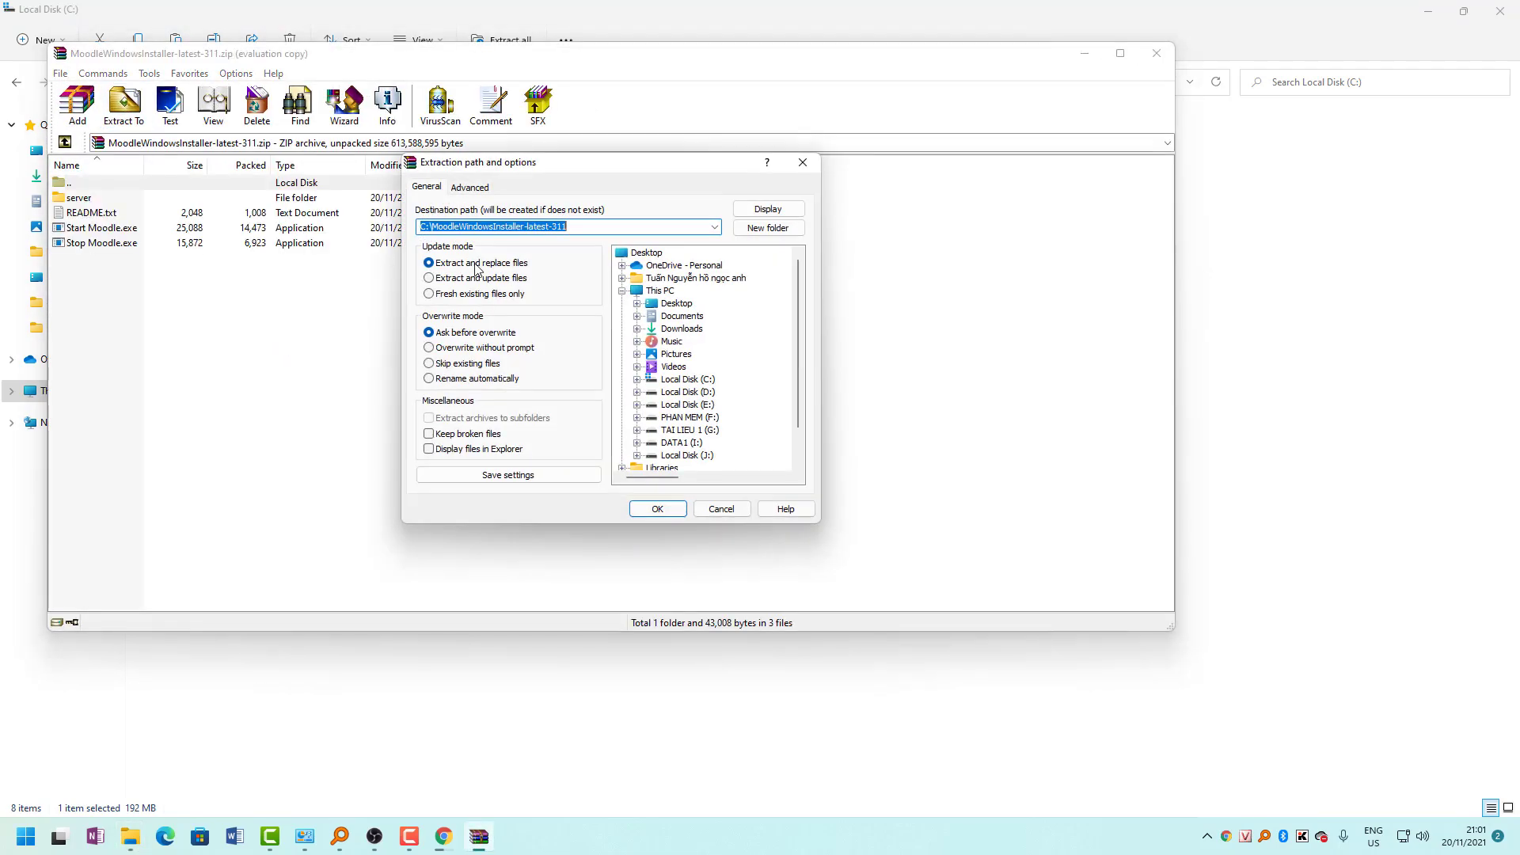
click(687, 381)
click(664, 511)
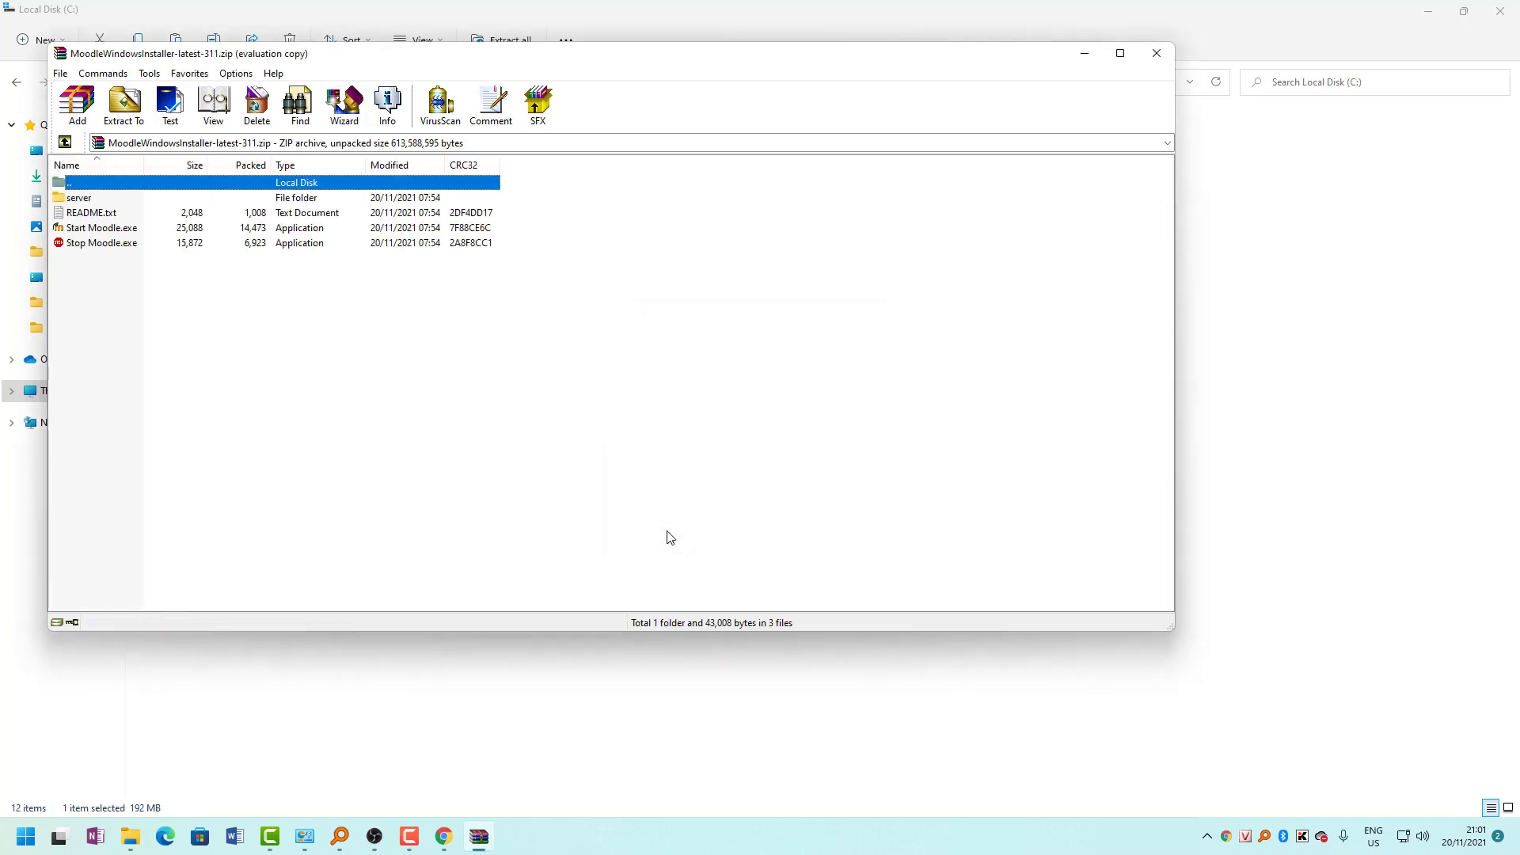
click(1157, 53)
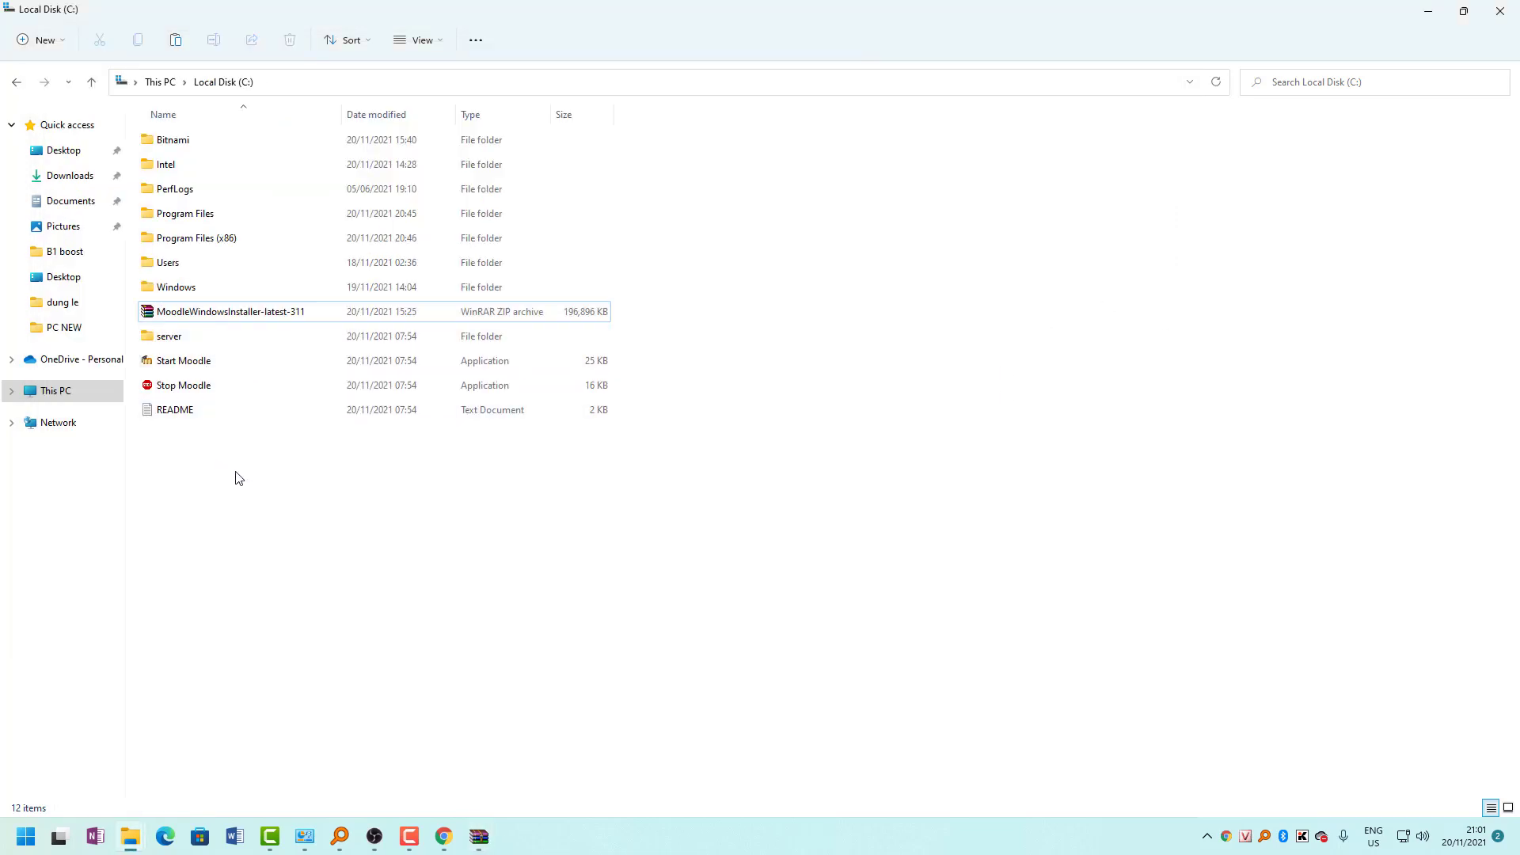
Create a new folder named Moodle on Local Disk (C:).
drag(235, 467, 159, 344)
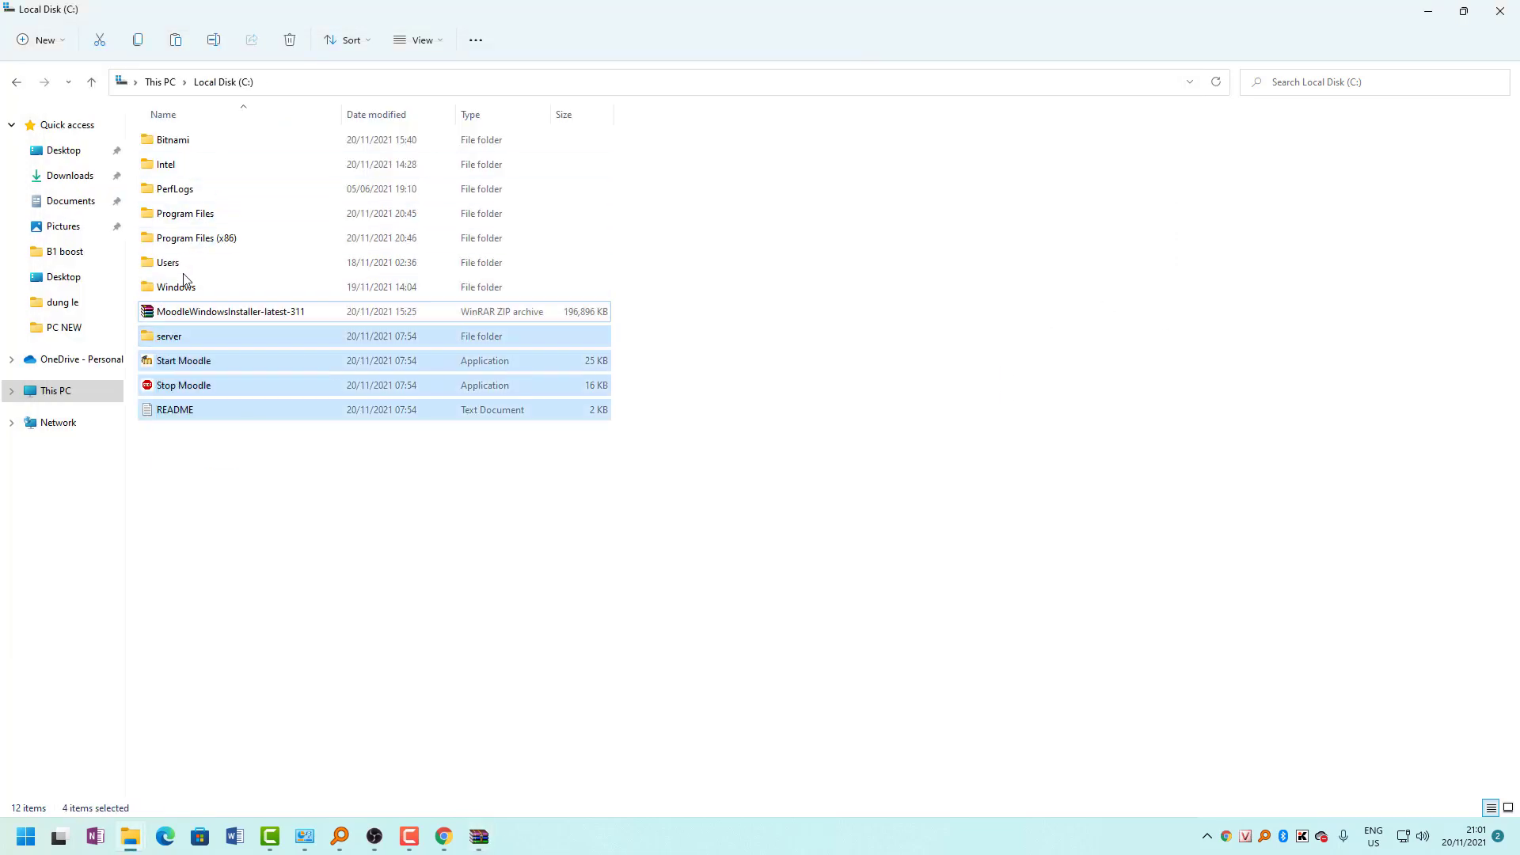
right_click(209, 385)
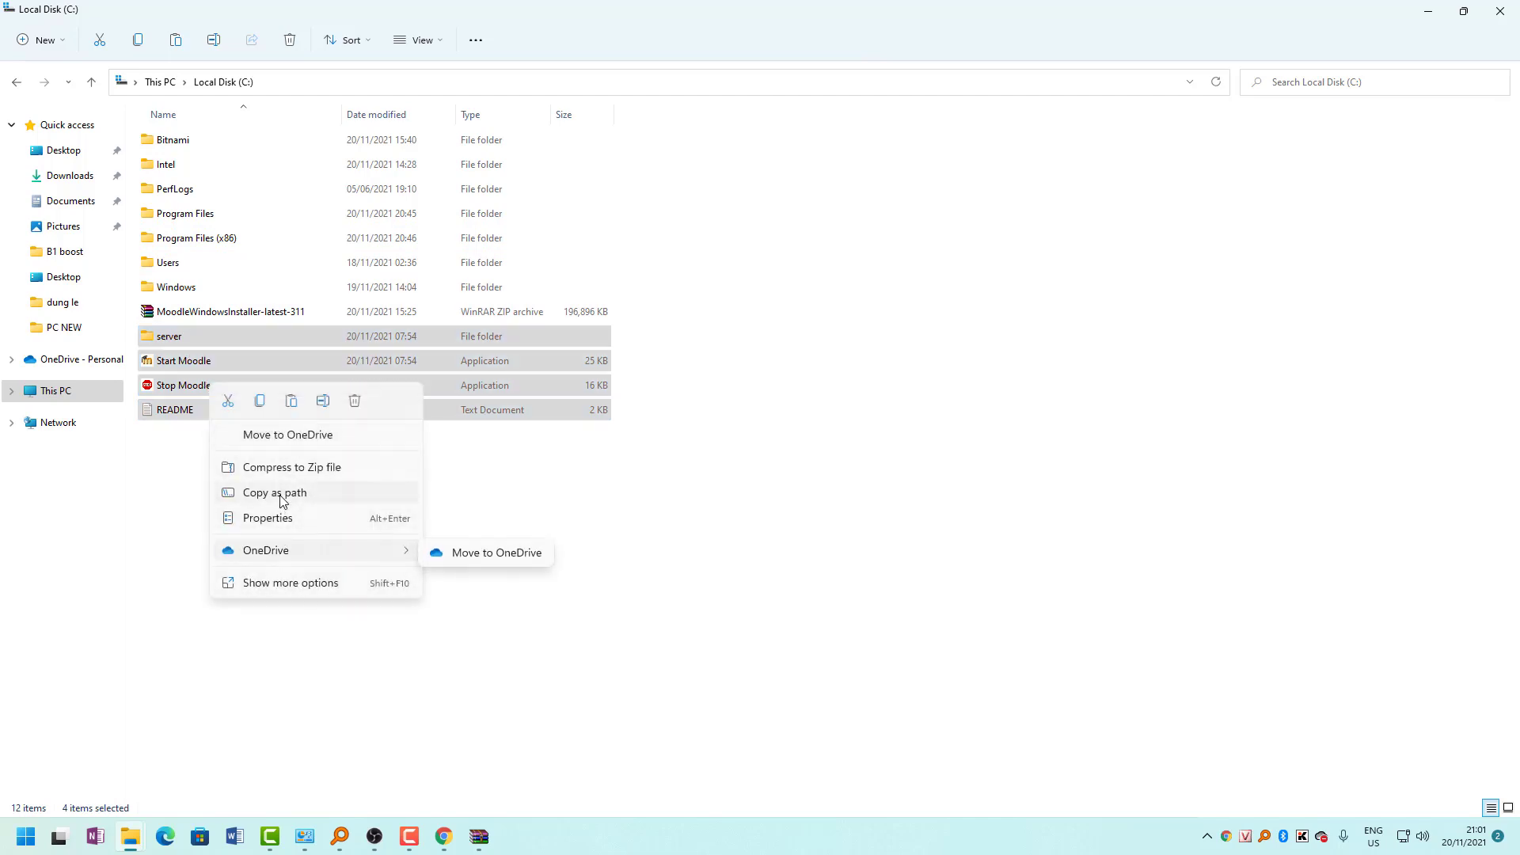
click(176, 523)
right_click(180, 522)
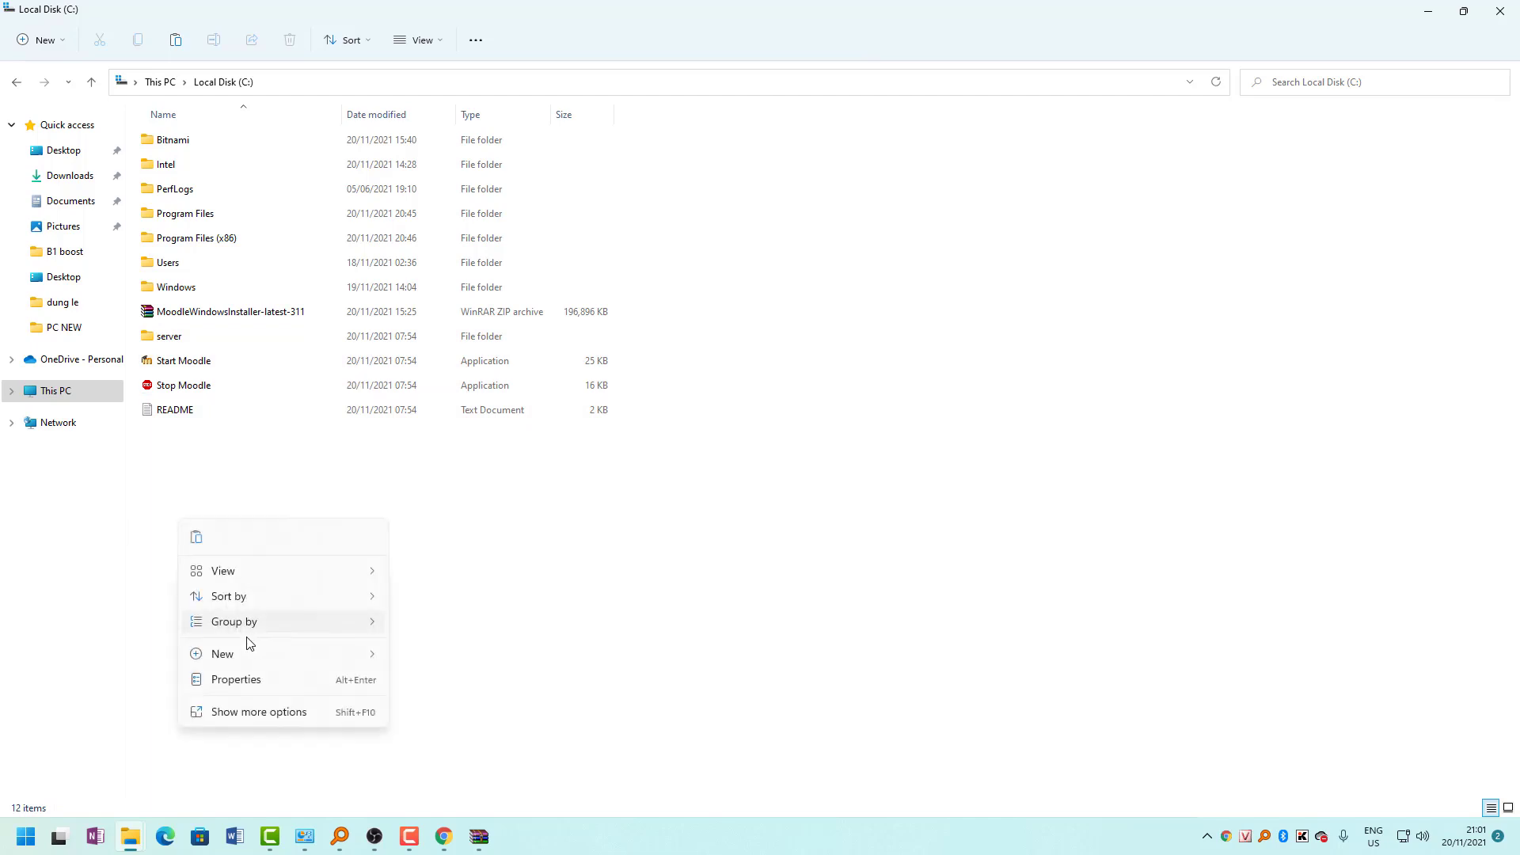
mouse_move(245, 654)
click(429, 657)
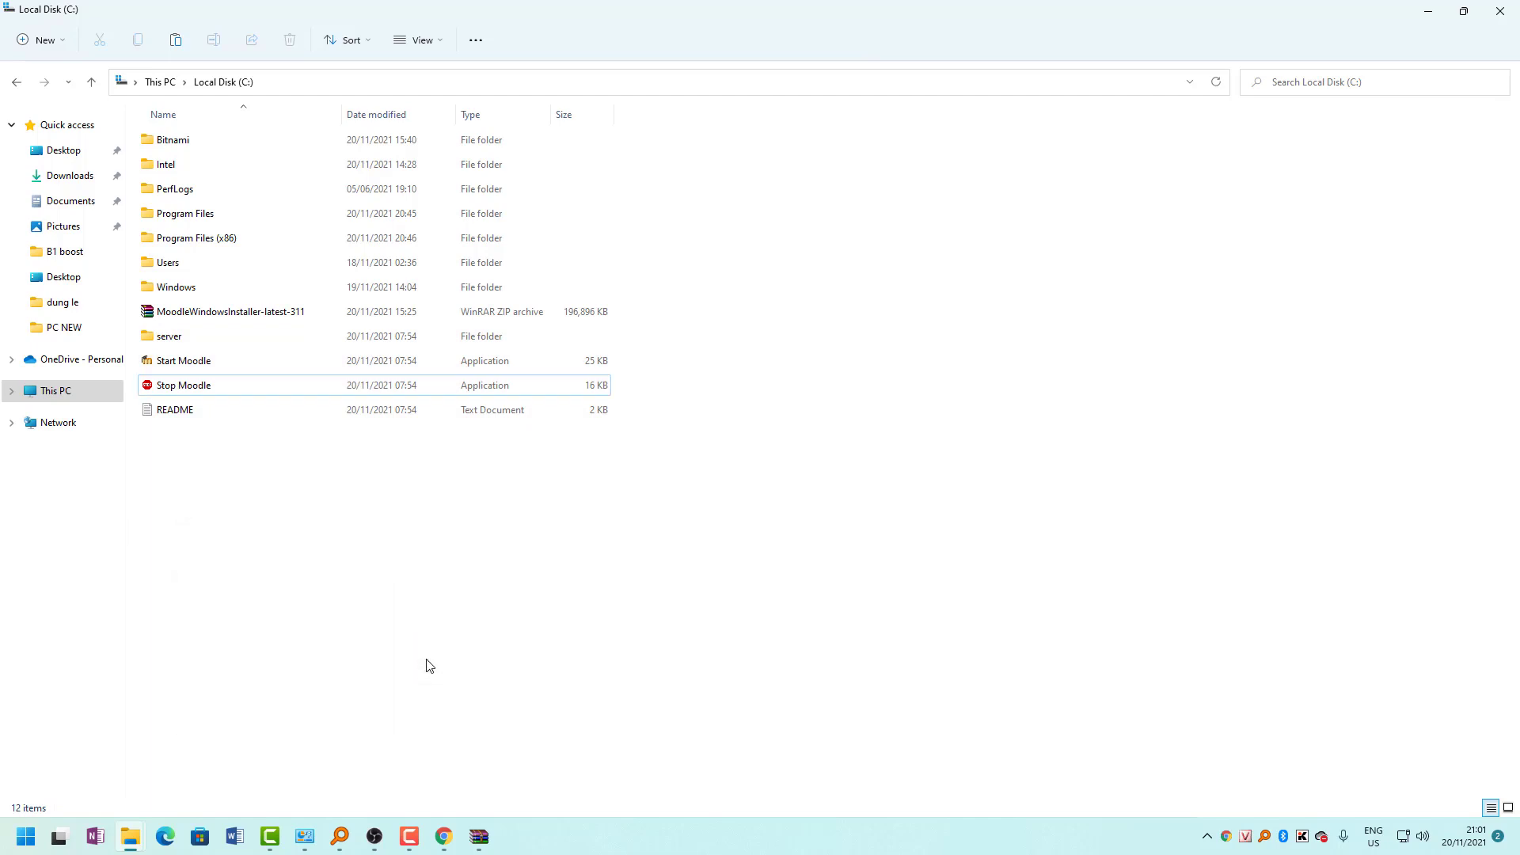
text(Moodle)
key(Return)
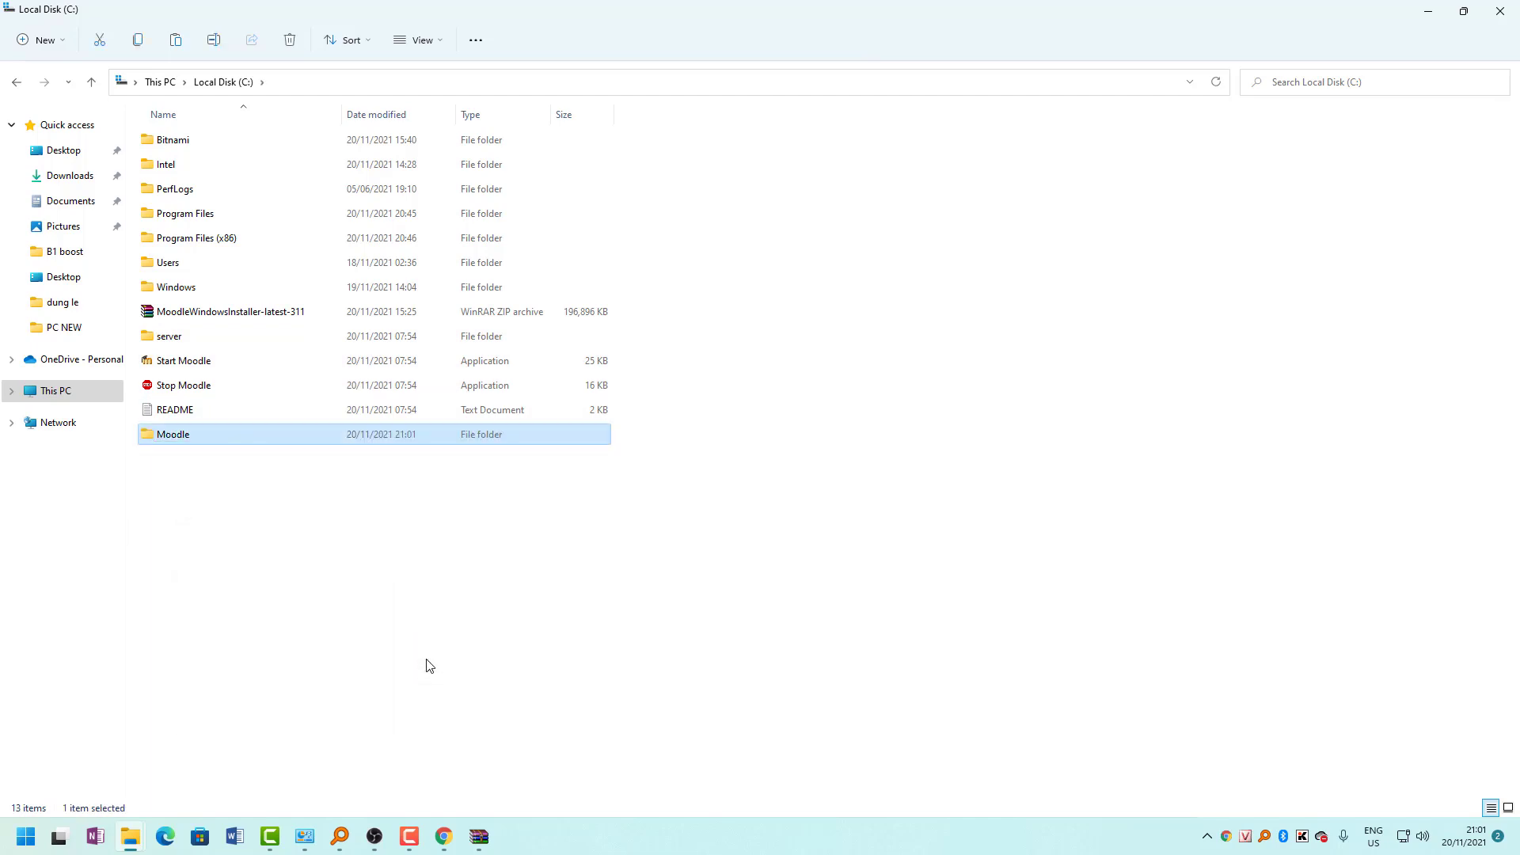
Move server, README, Start Moodle and Stop Moodle into the Moodle folder, then open it.
mouse_move(179, 420)
mouse_down()
mouse_move(203, 348)
mouse_move(183, 391)
mouse_move(166, 341)
mouse_move(169, 433)
mouse_up()
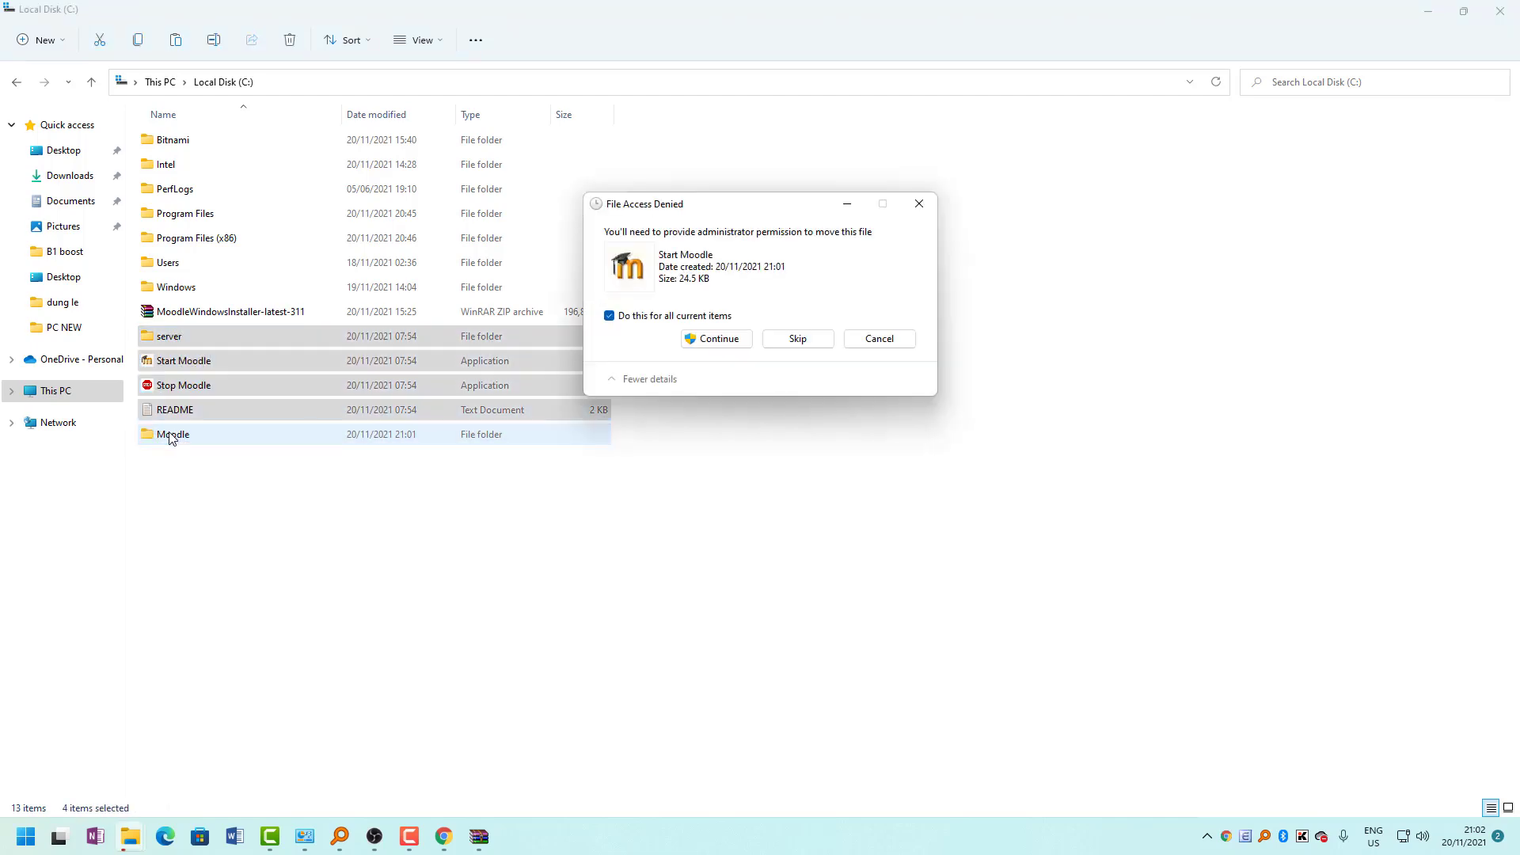
click(687, 336)
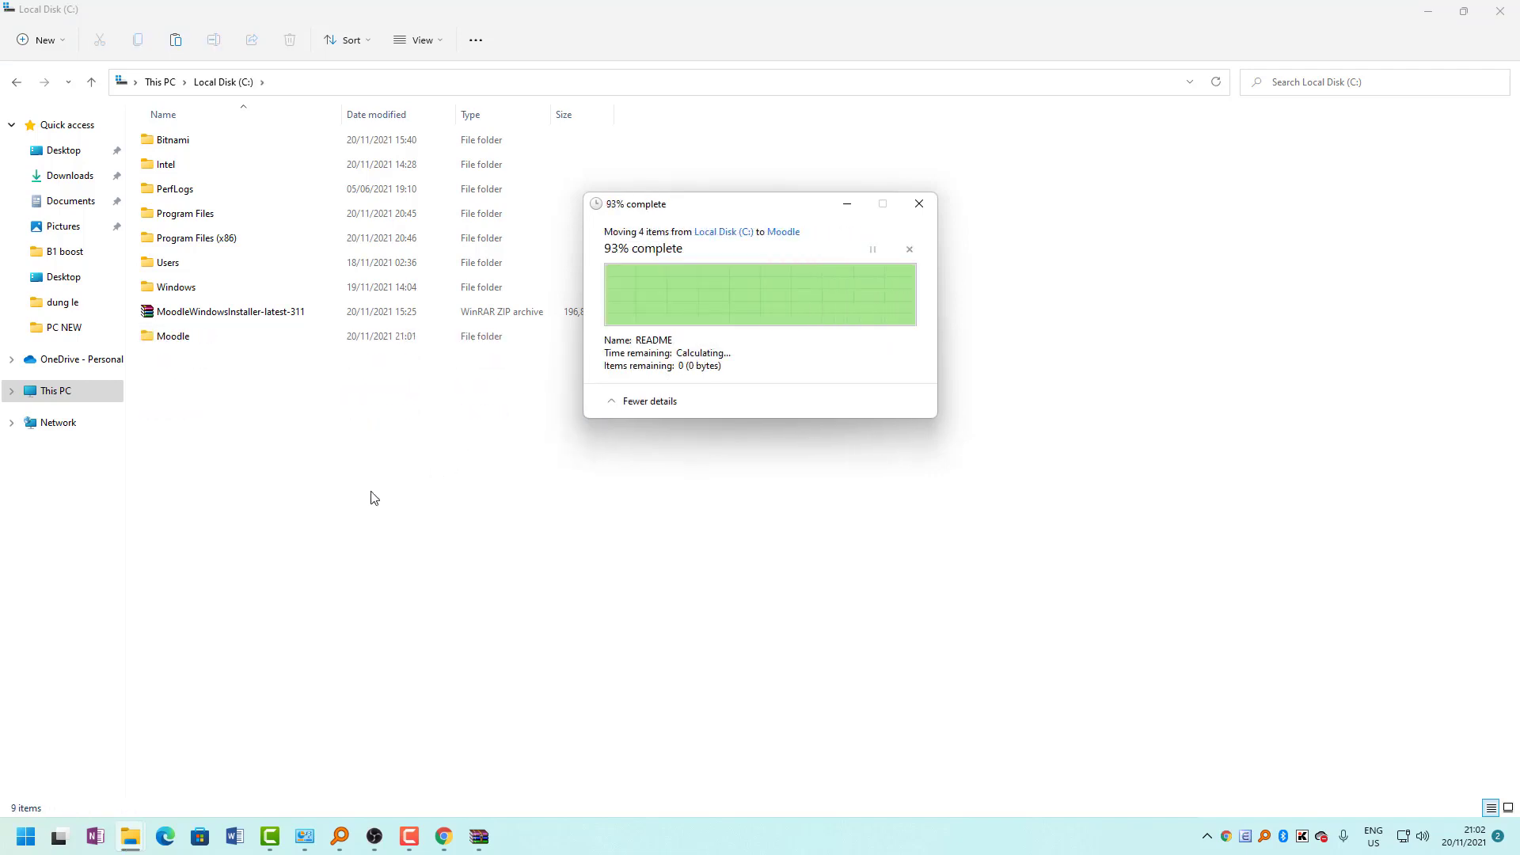
double_click(204, 337)
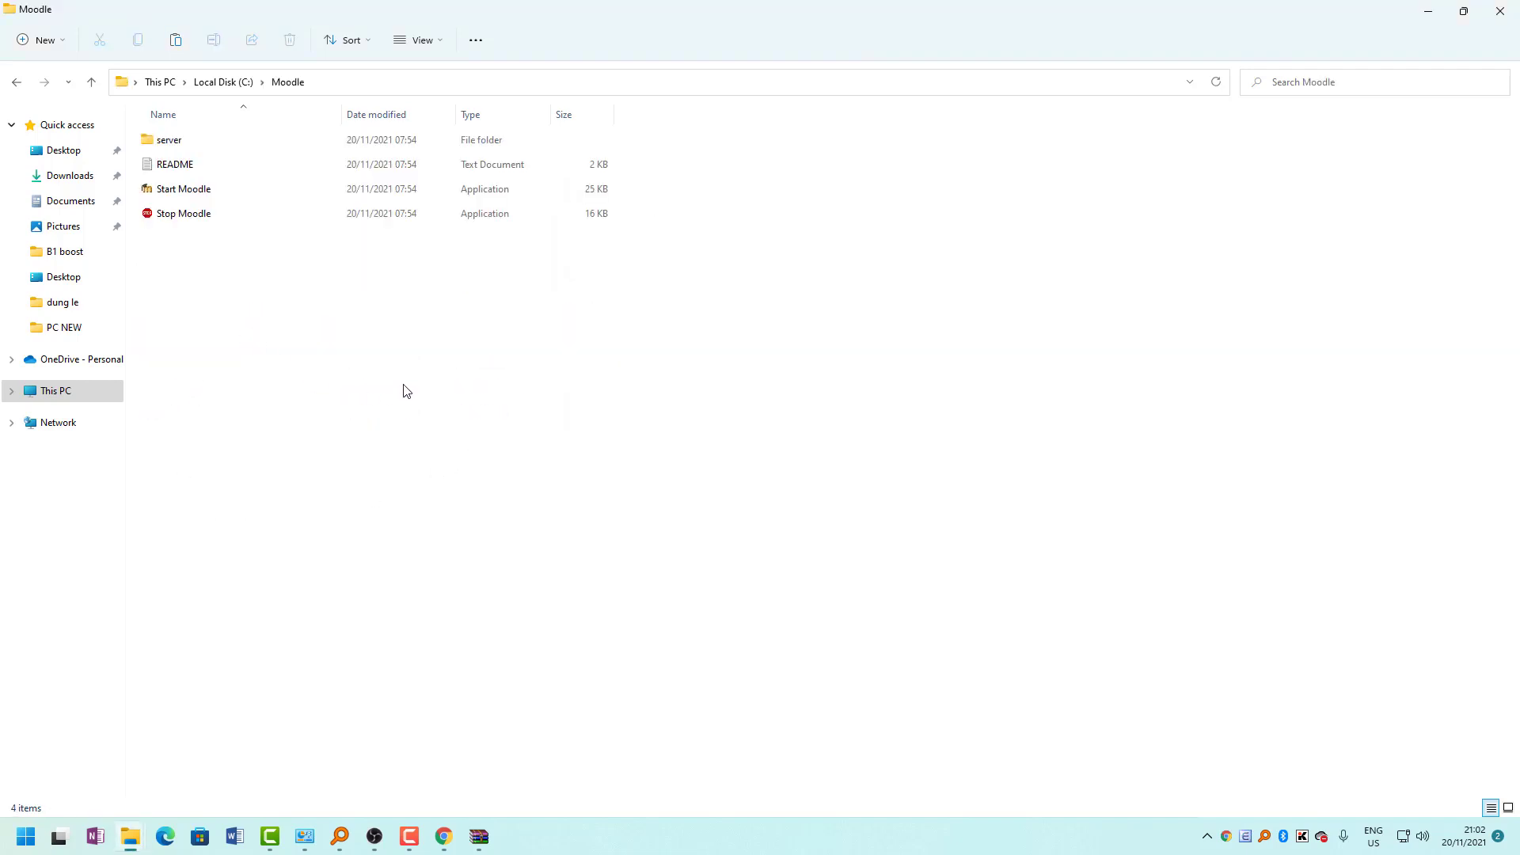
Run Start Moodle, allow Apache HTTP Server and mysqld through the firewall, and minimize the console.
click(199, 199)
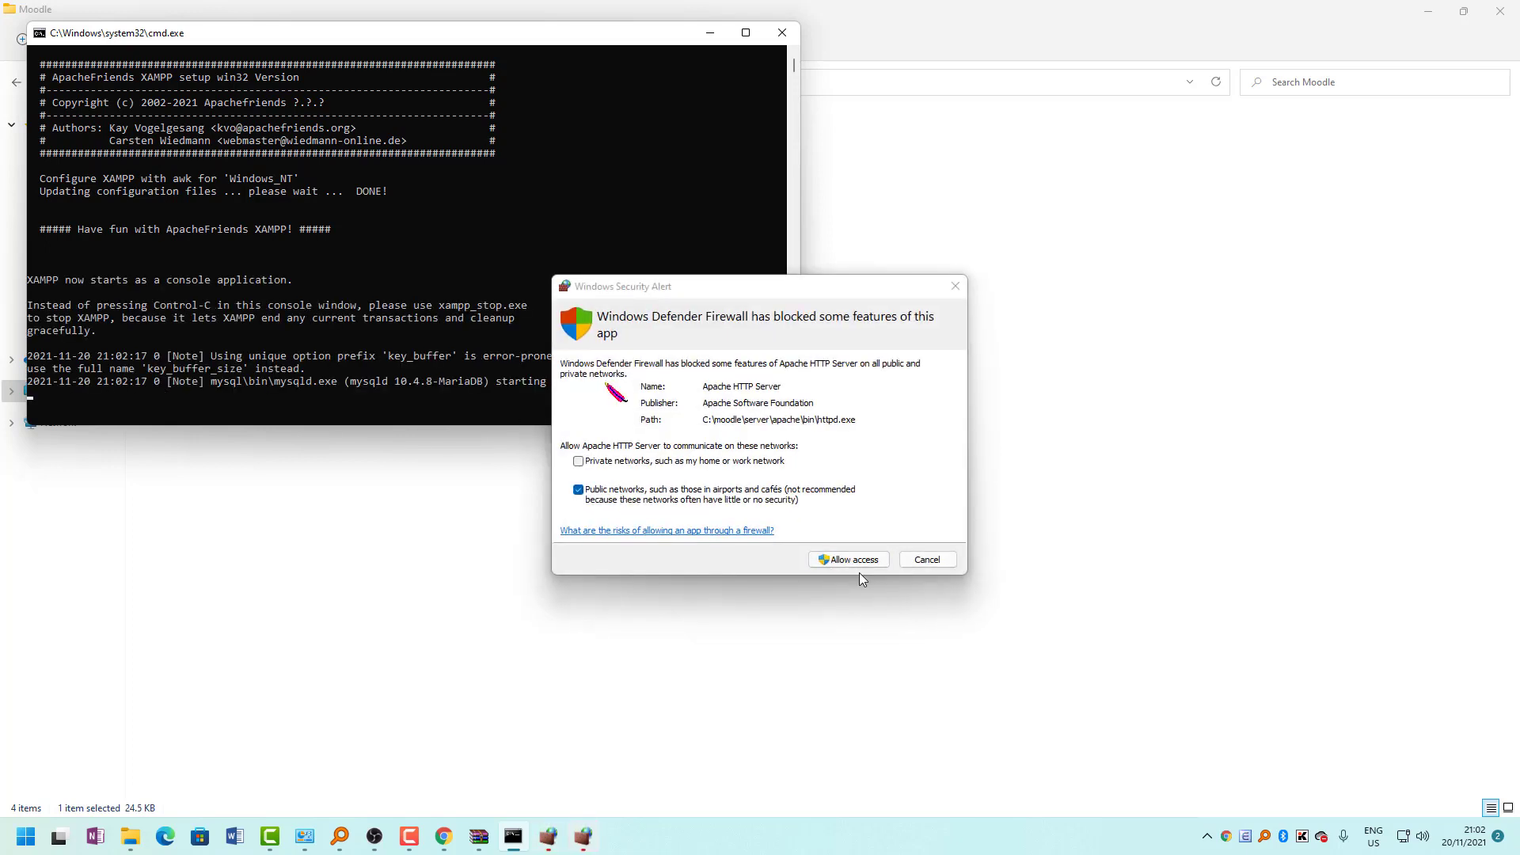
click(852, 565)
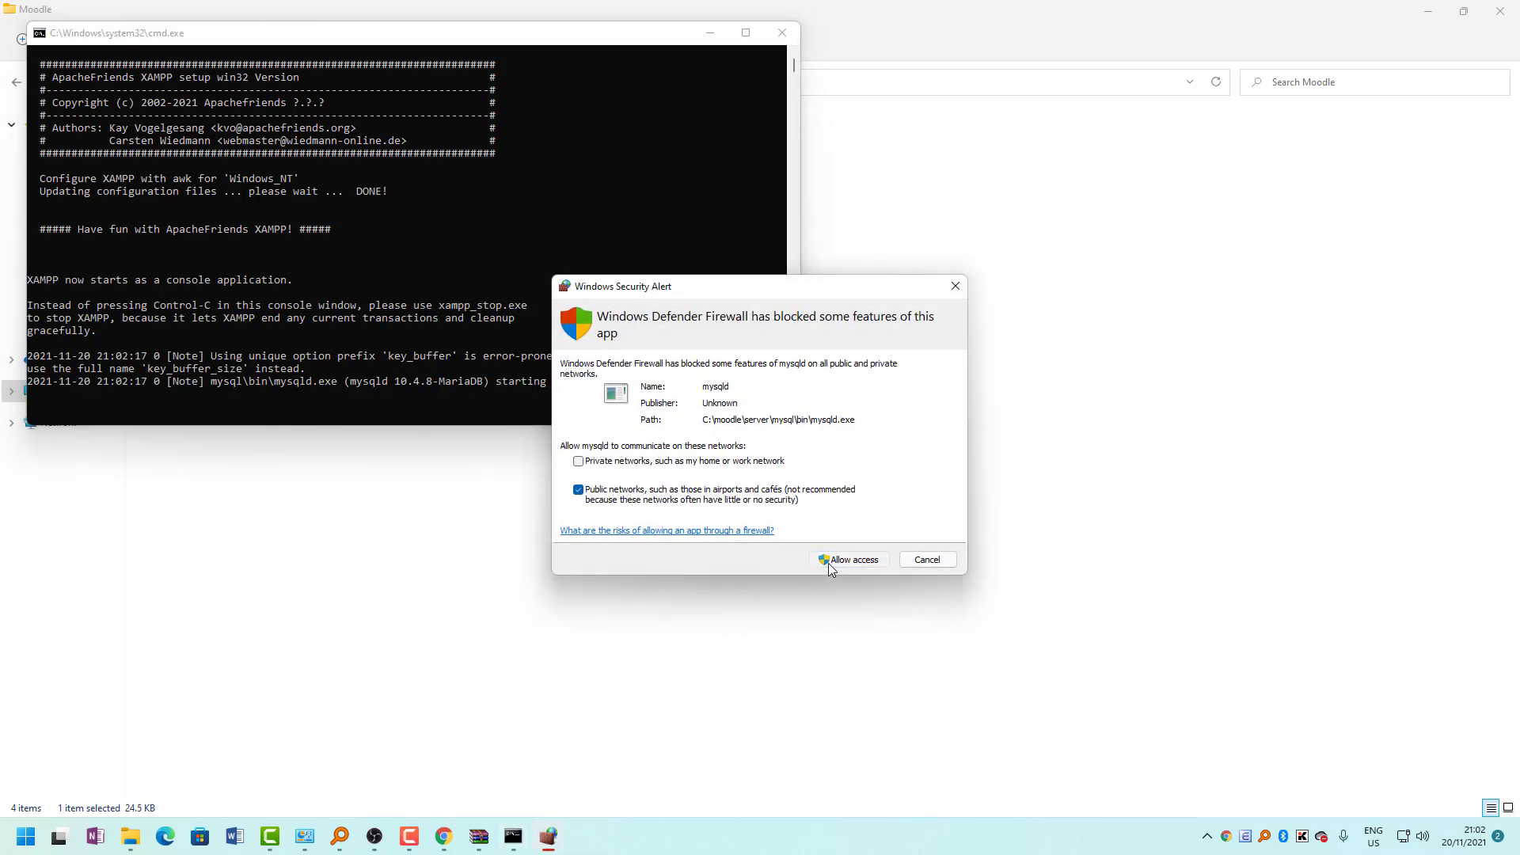
click(829, 563)
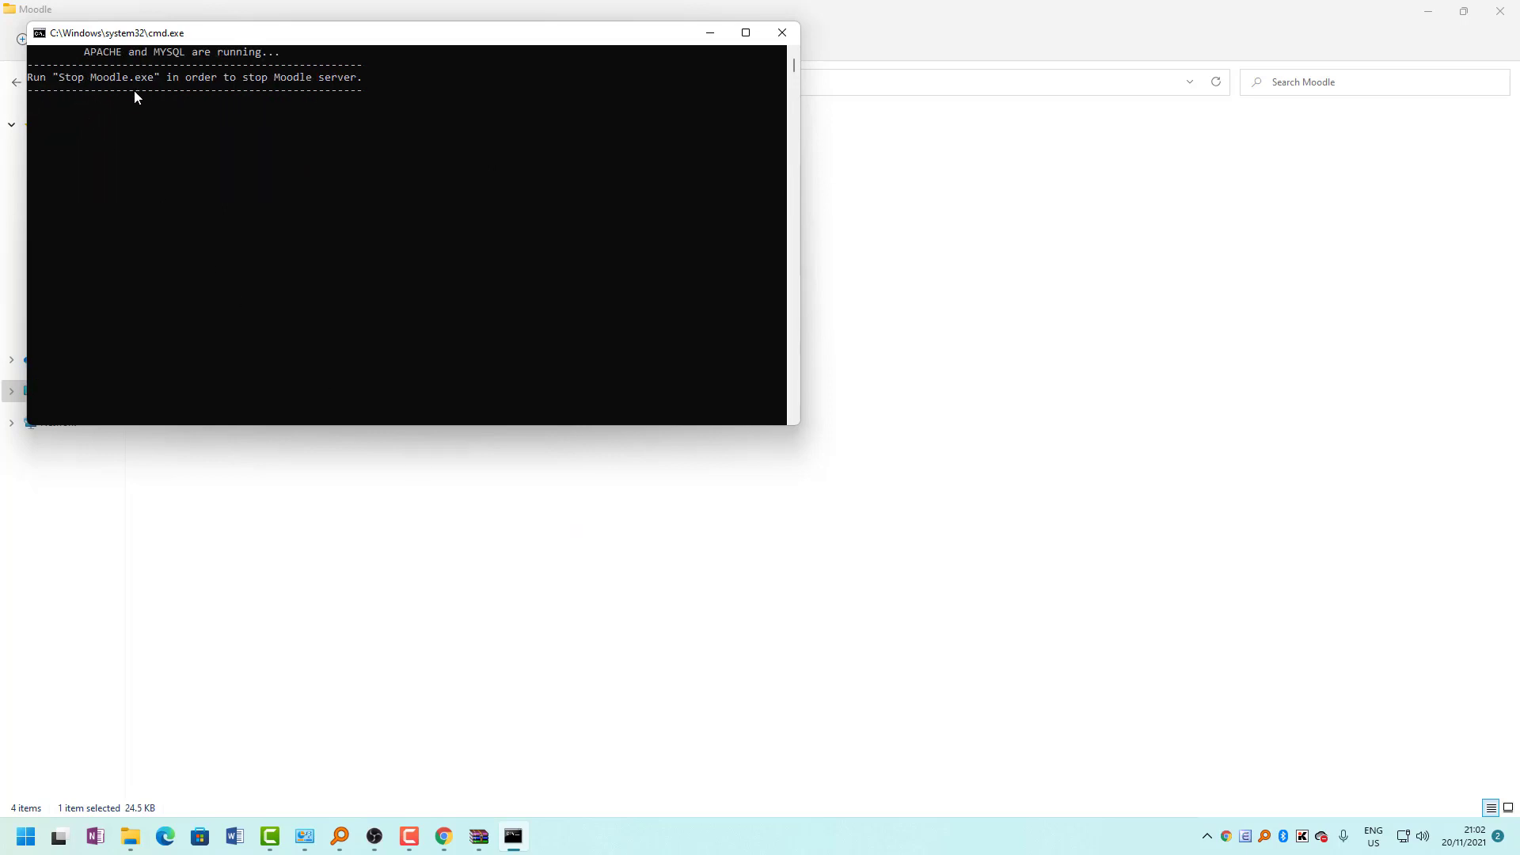
click(706, 35)
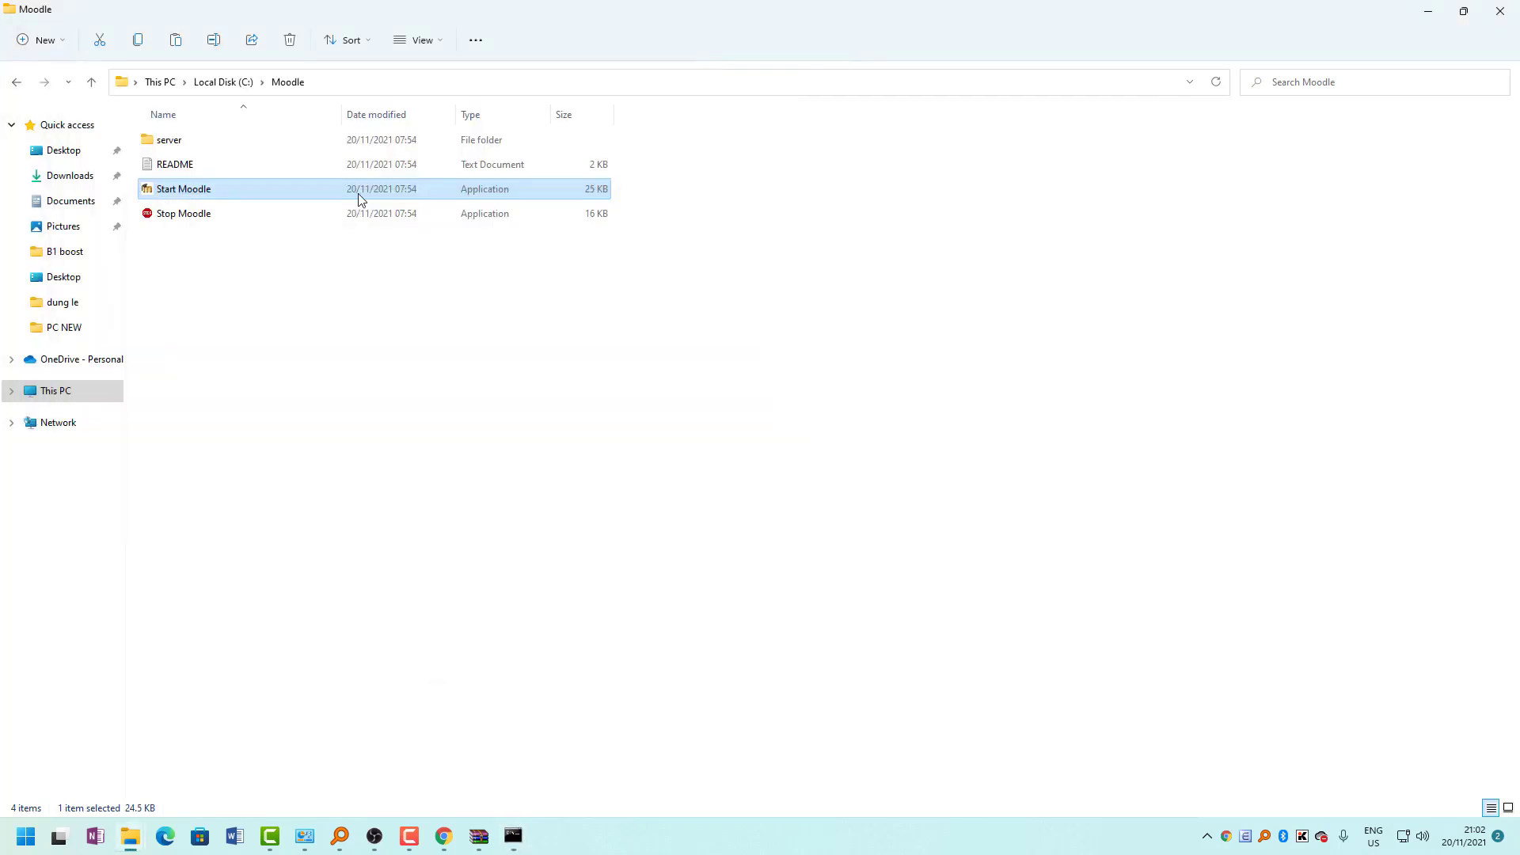
Load localhost in a new Chrome tab to reach the Moodle web installer.
click(451, 836)
click(402, 14)
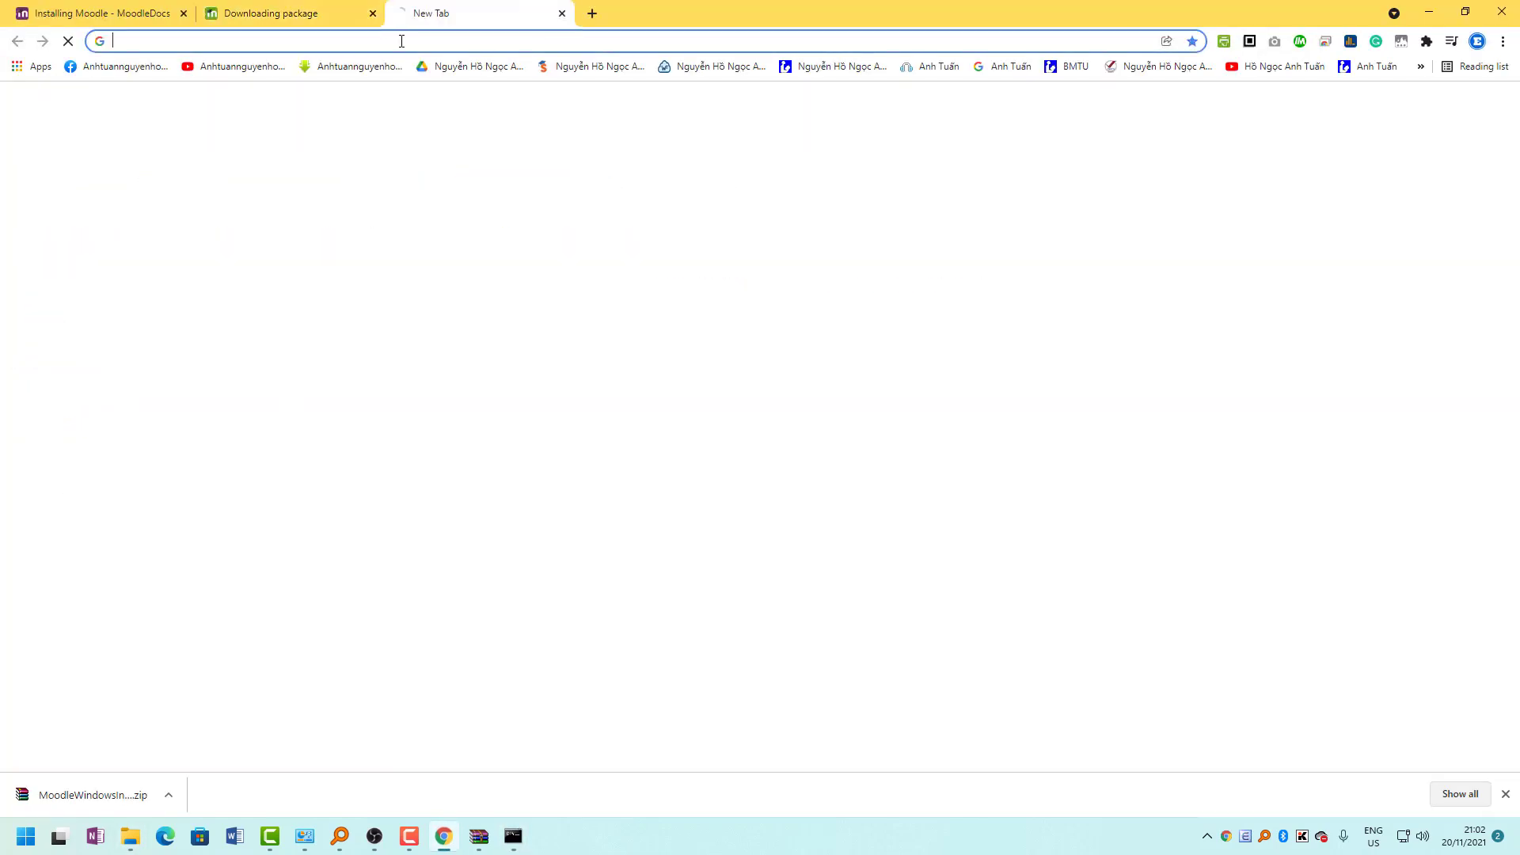
text(loca)
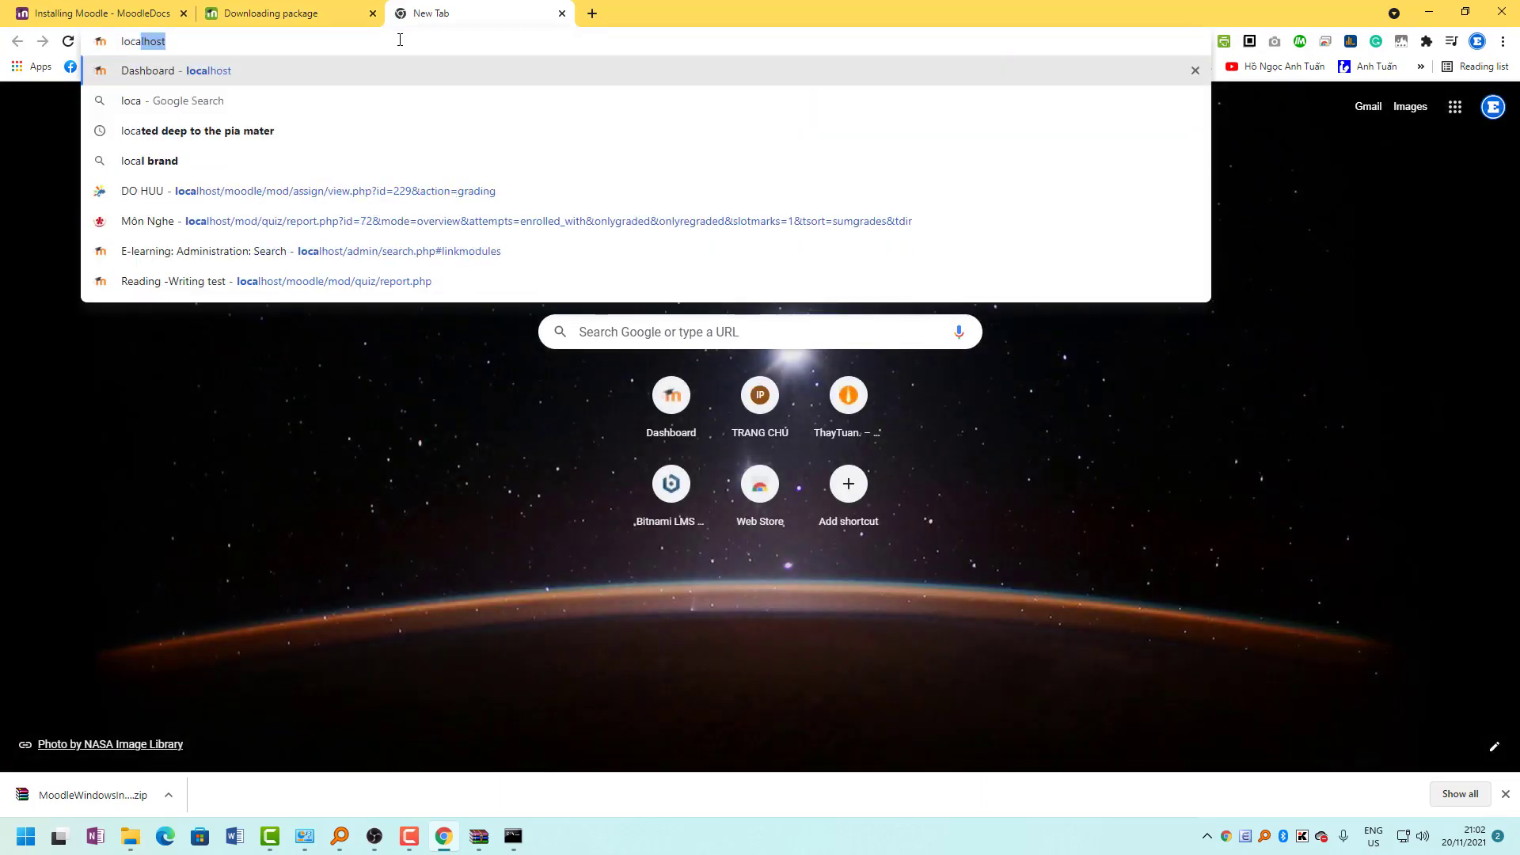
key(Return)
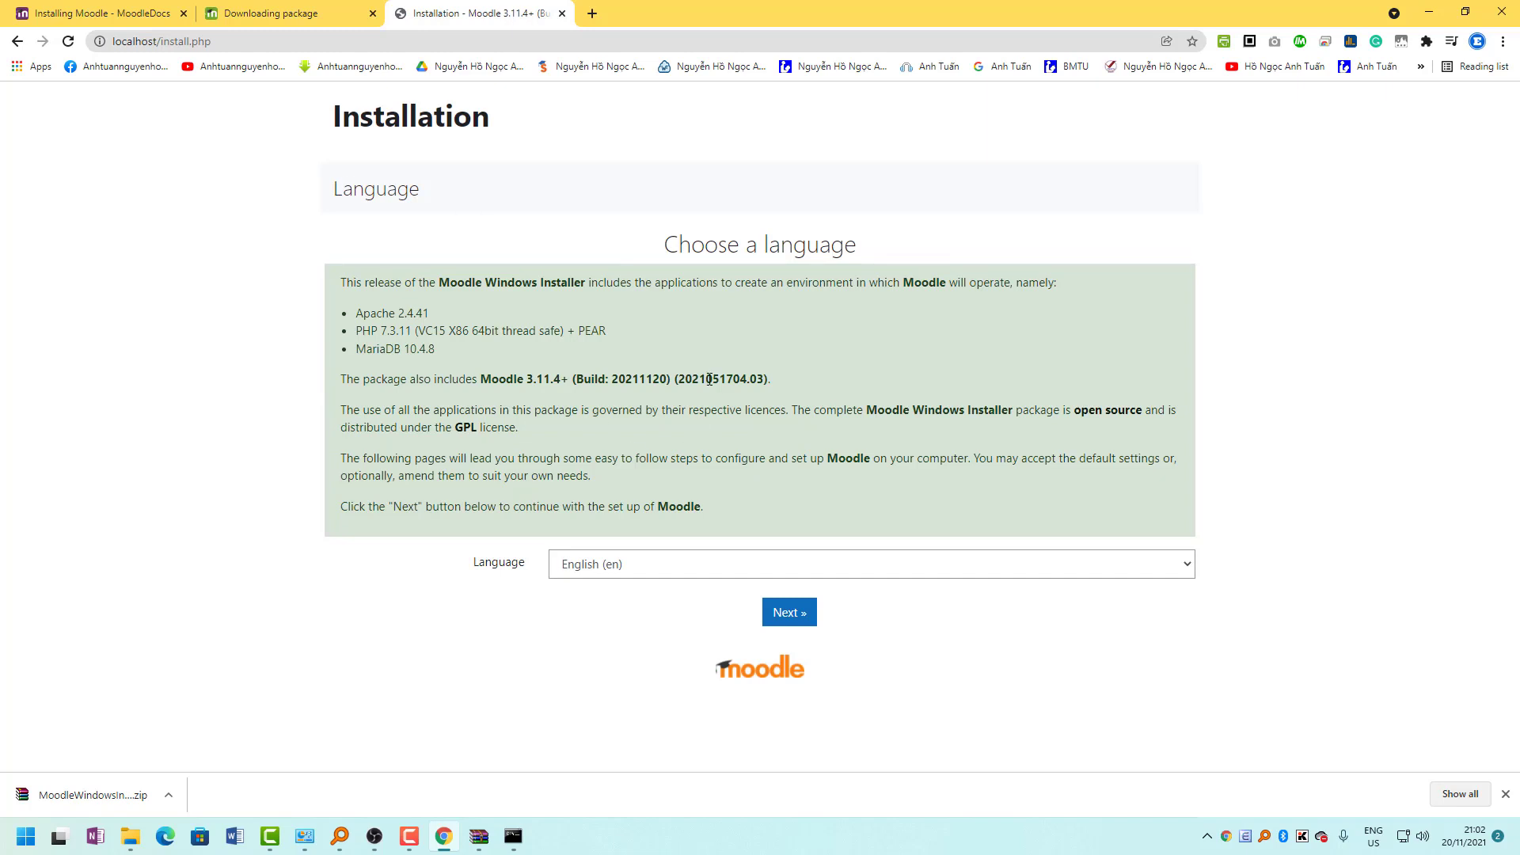
drag(711, 259, 756, 284)
Keep English, accept the default paths and database settings, and agree to the copyright conditions.
click(644, 563)
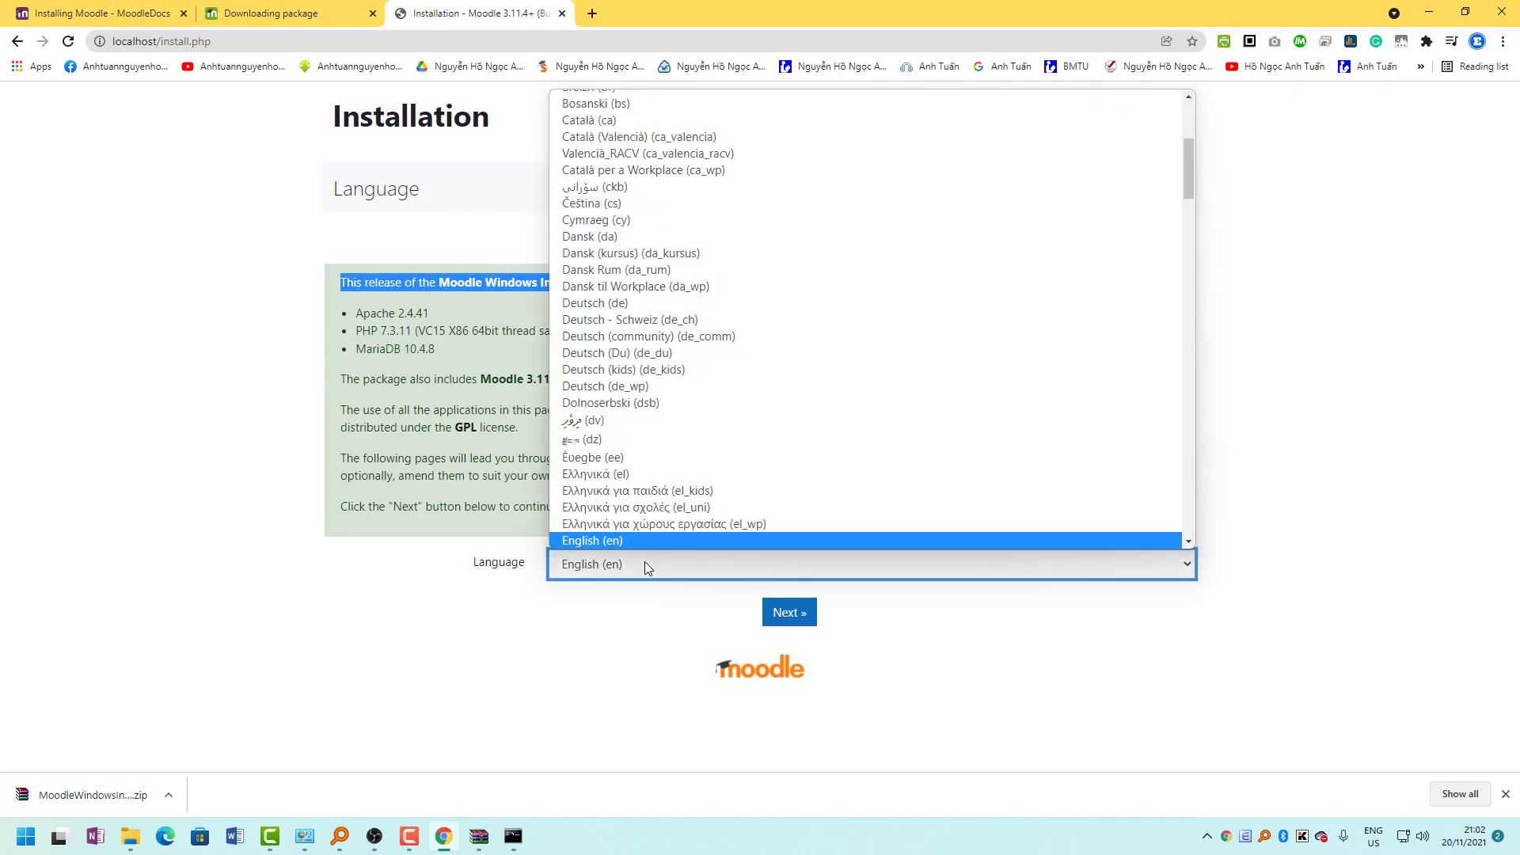
click(971, 604)
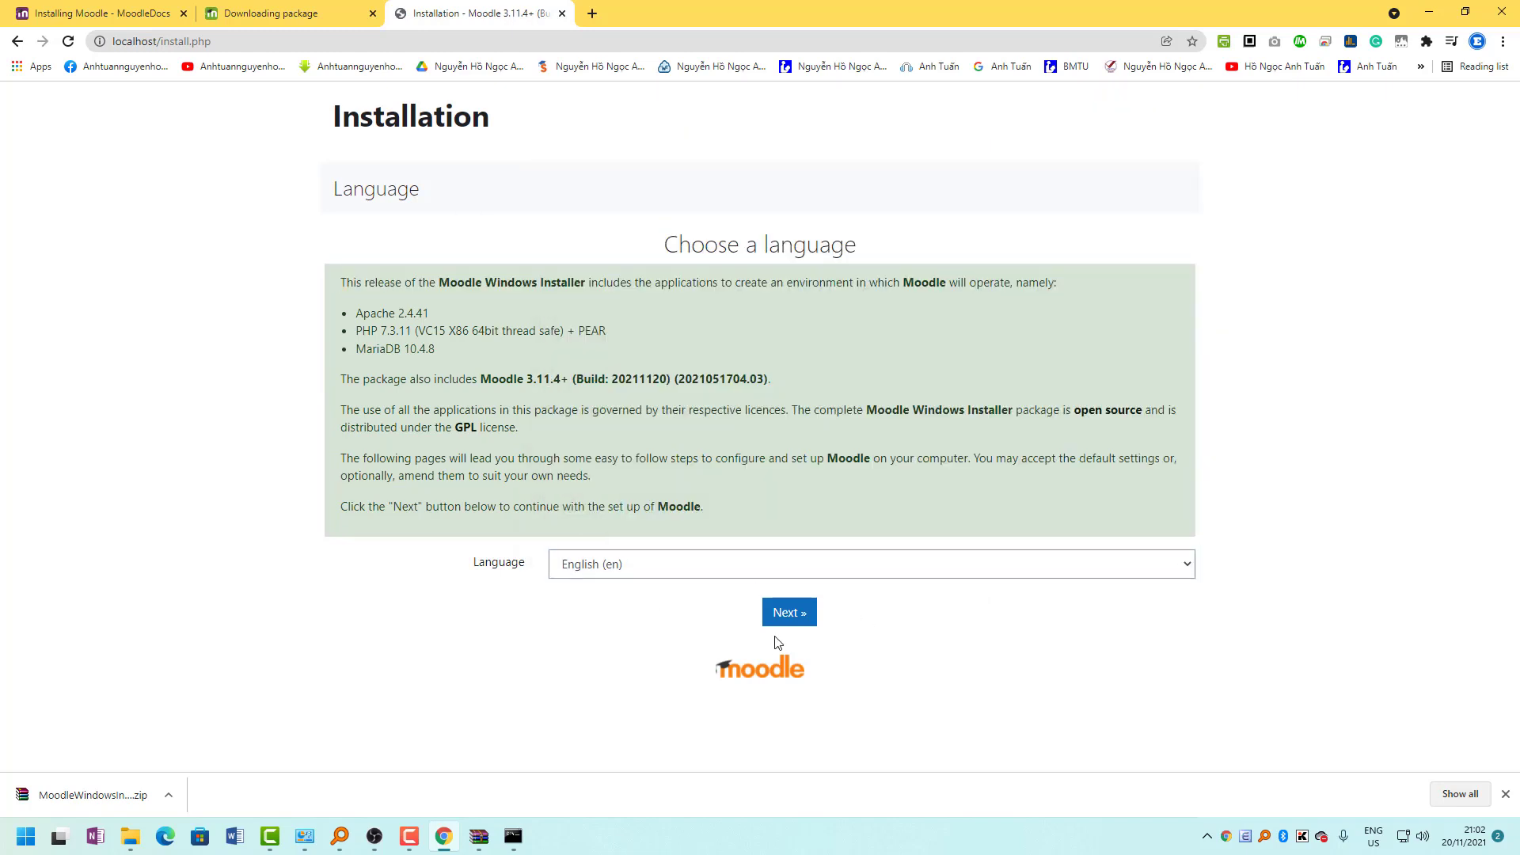
click(784, 614)
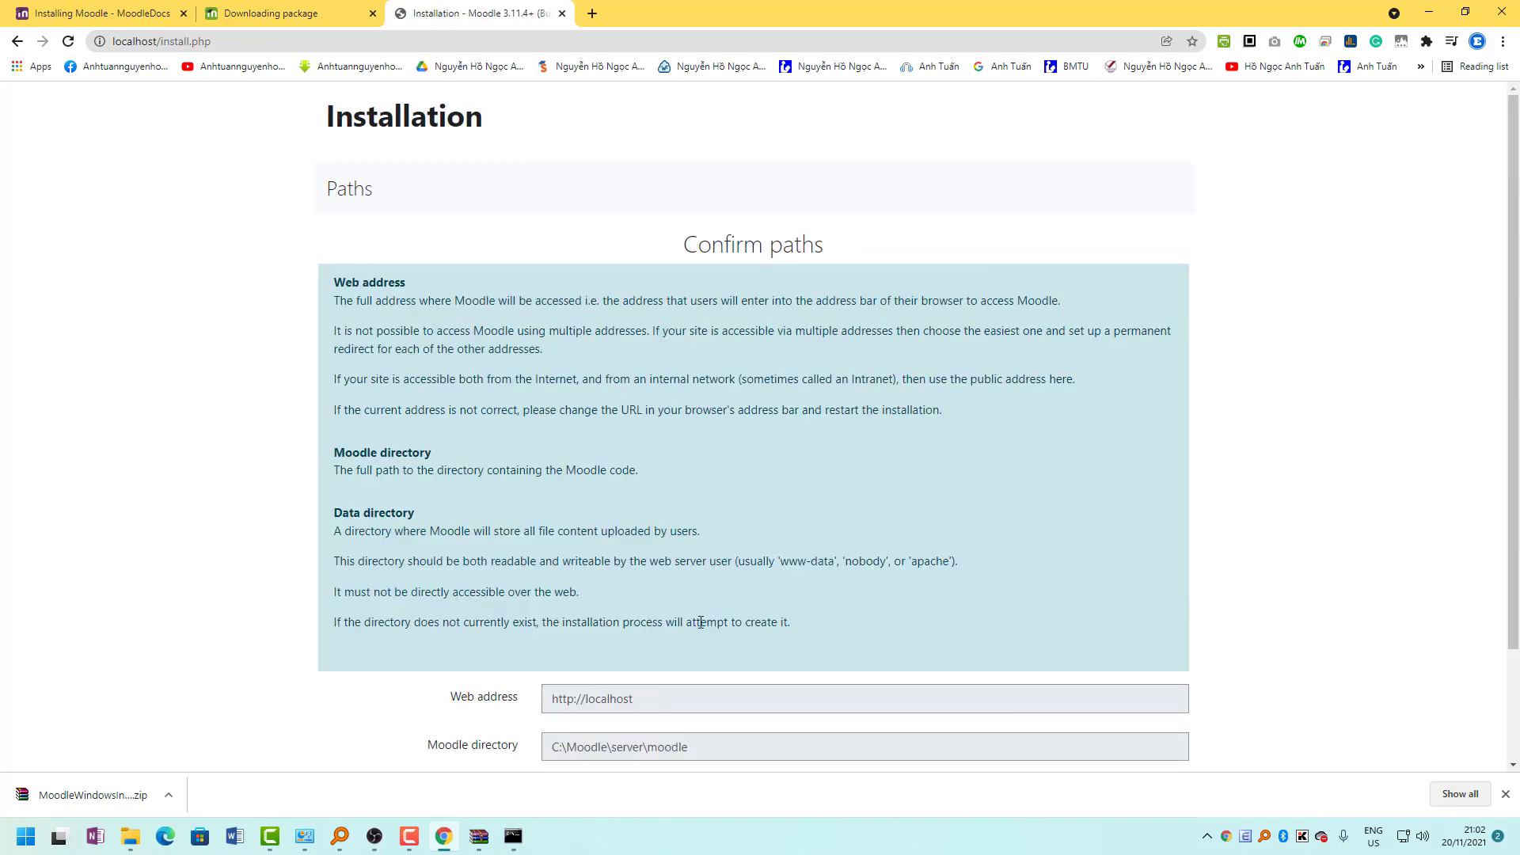
scroll(701, 623, down, 3)
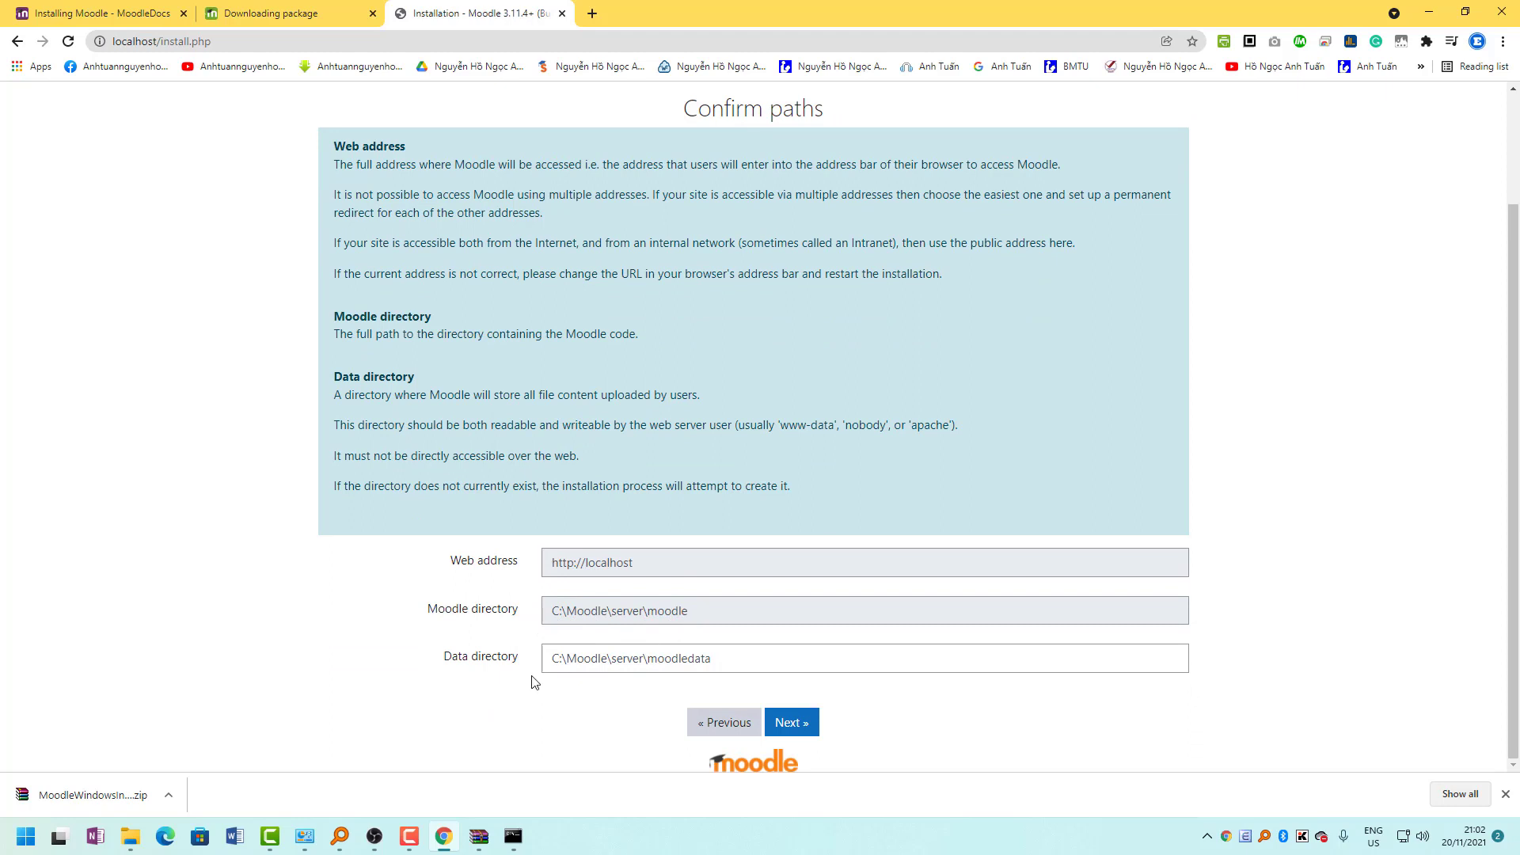
click(809, 725)
scroll(682, 629, down, 2)
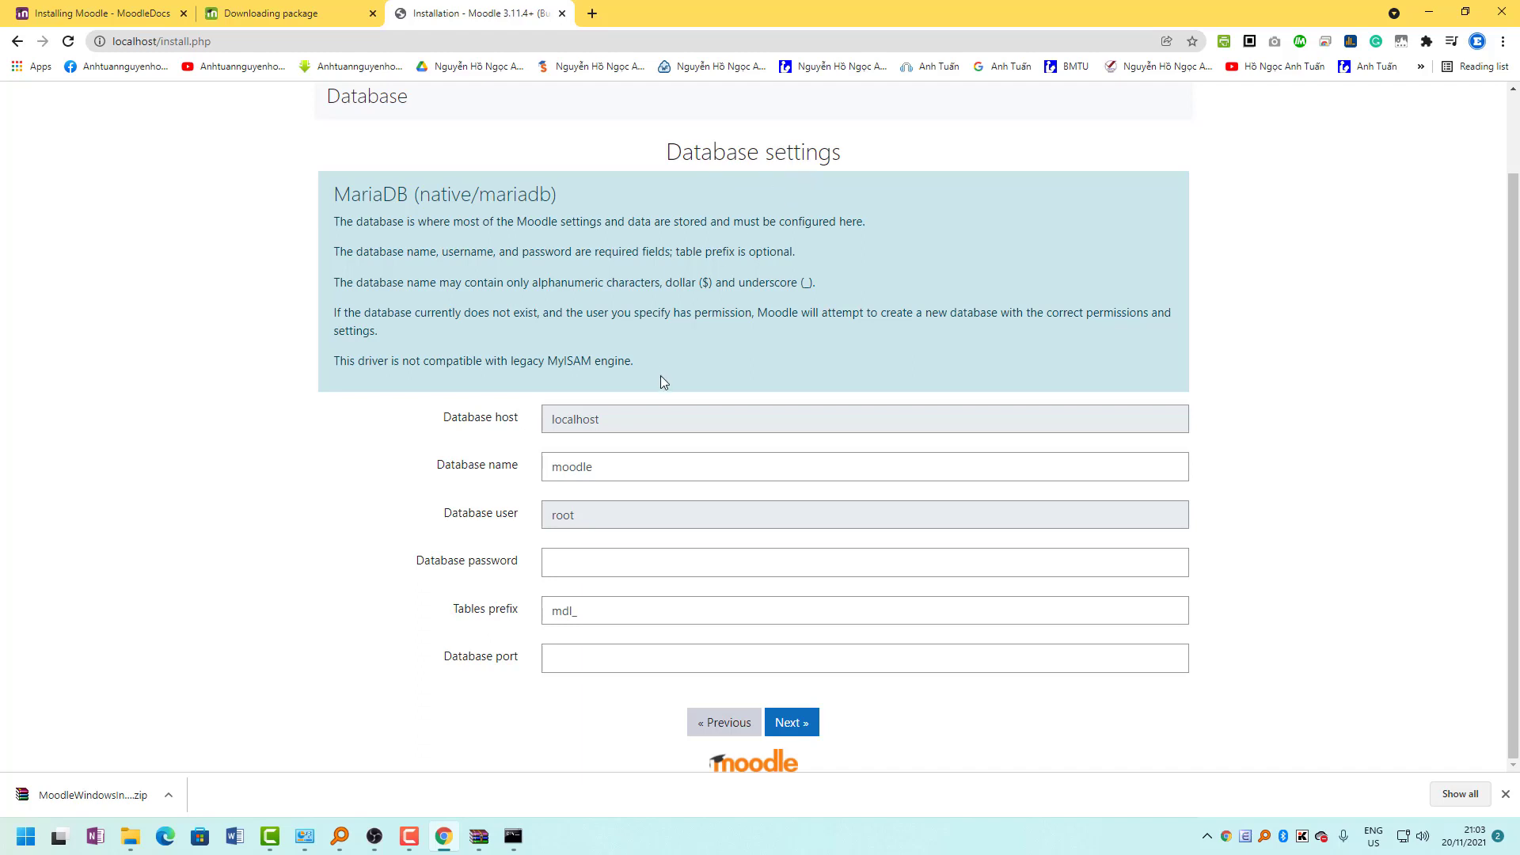
click(800, 726)
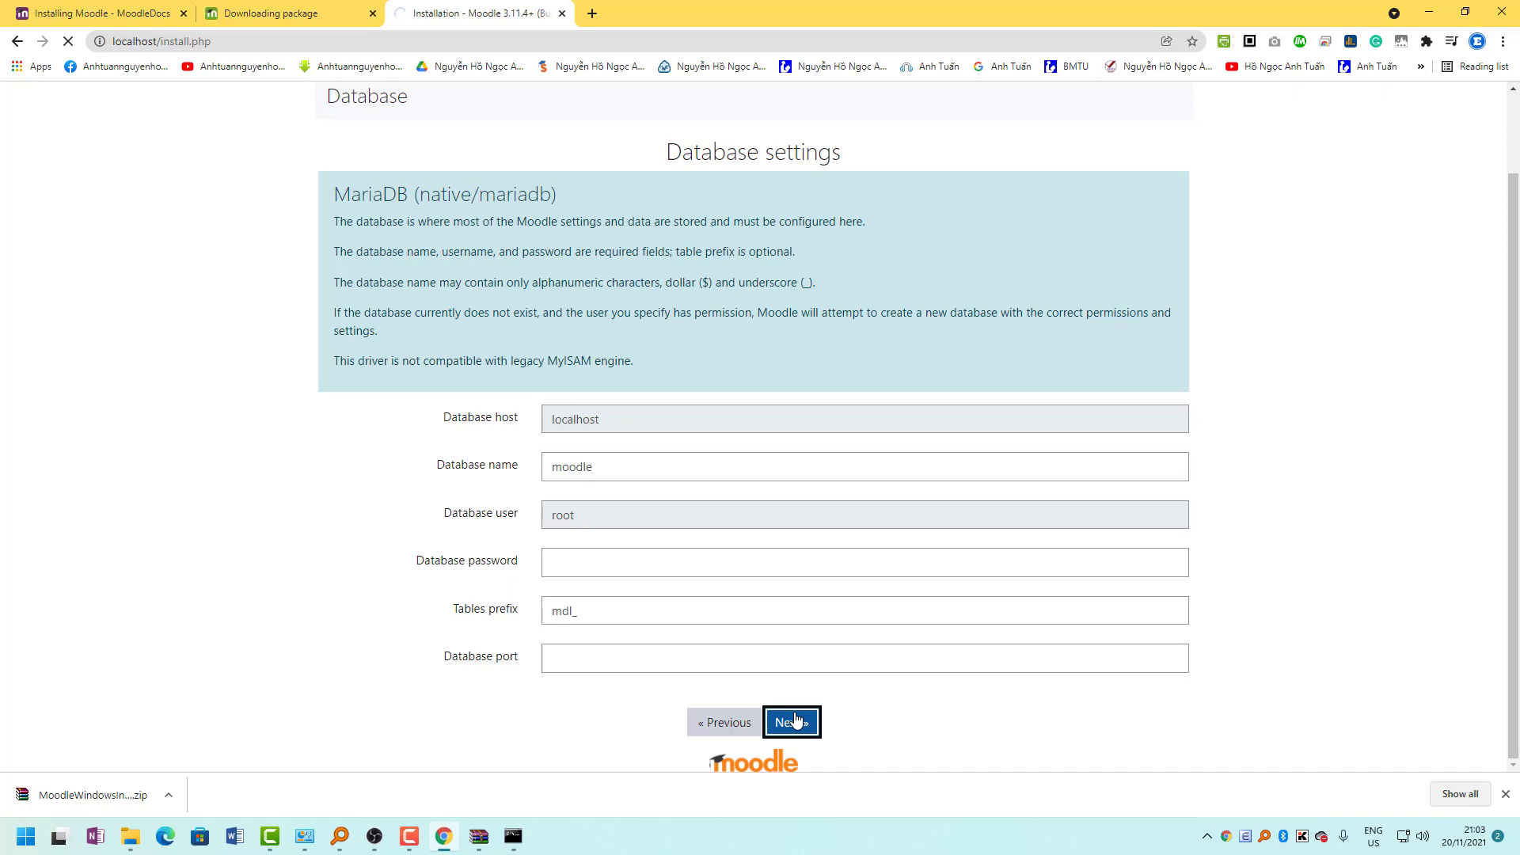
click(368, 586)
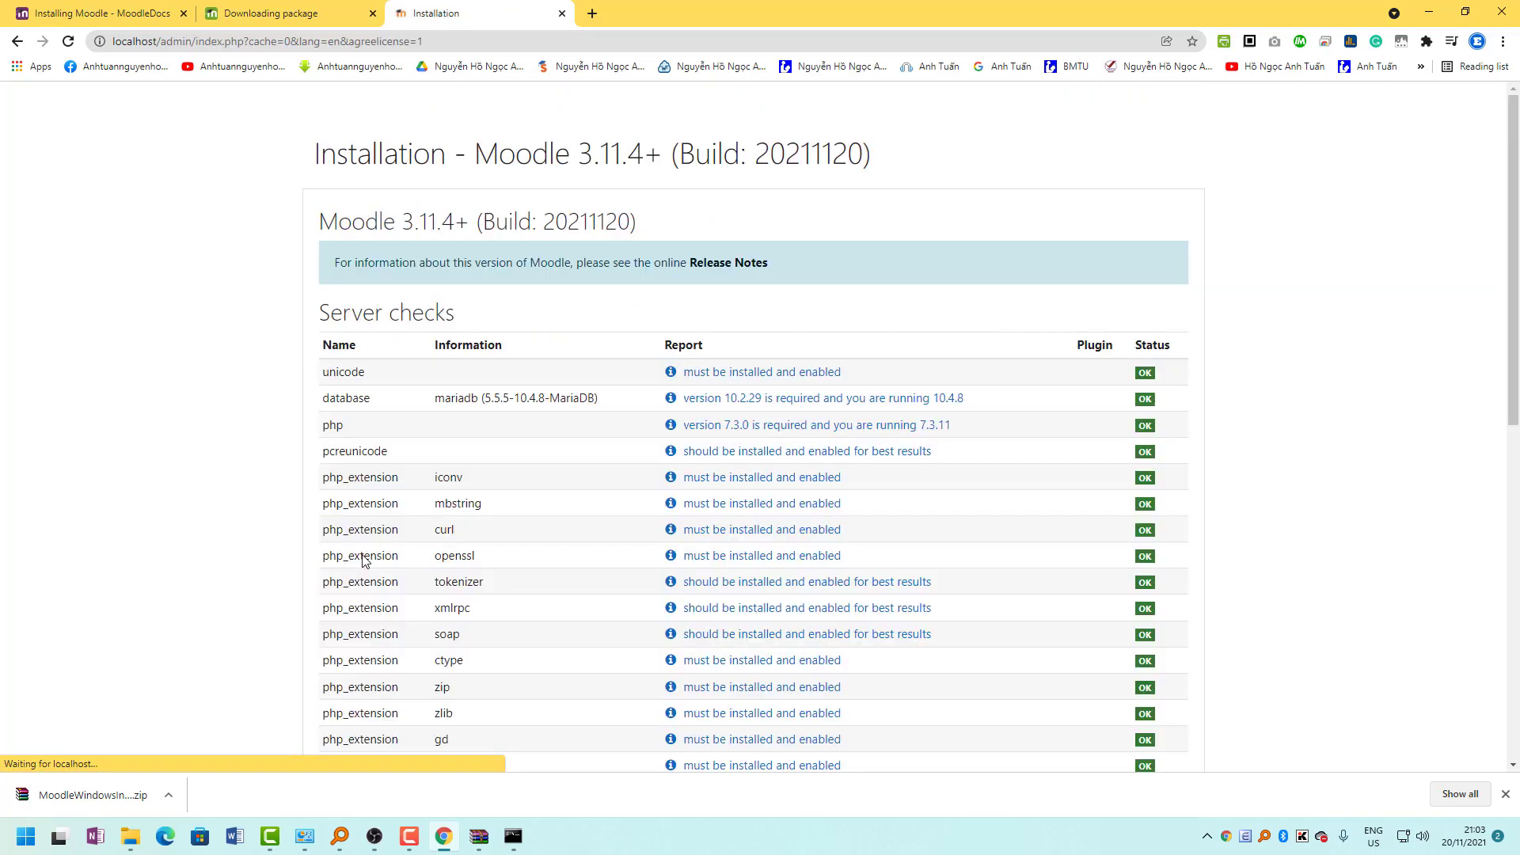
scroll(789, 432, down, 2)
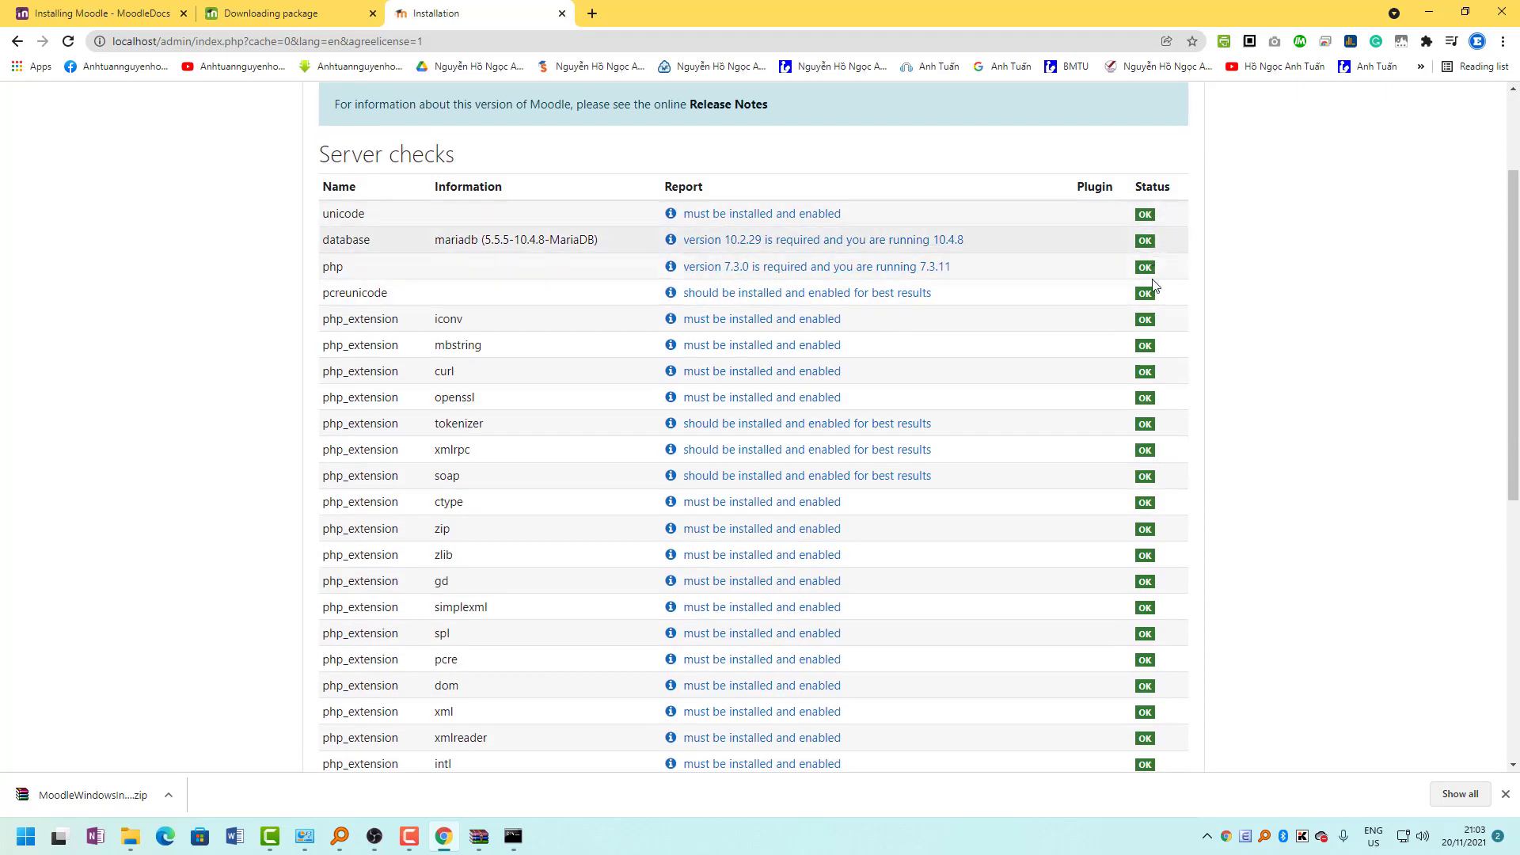
scroll(1148, 356, down, 5)
scroll(1132, 499, down, 2)
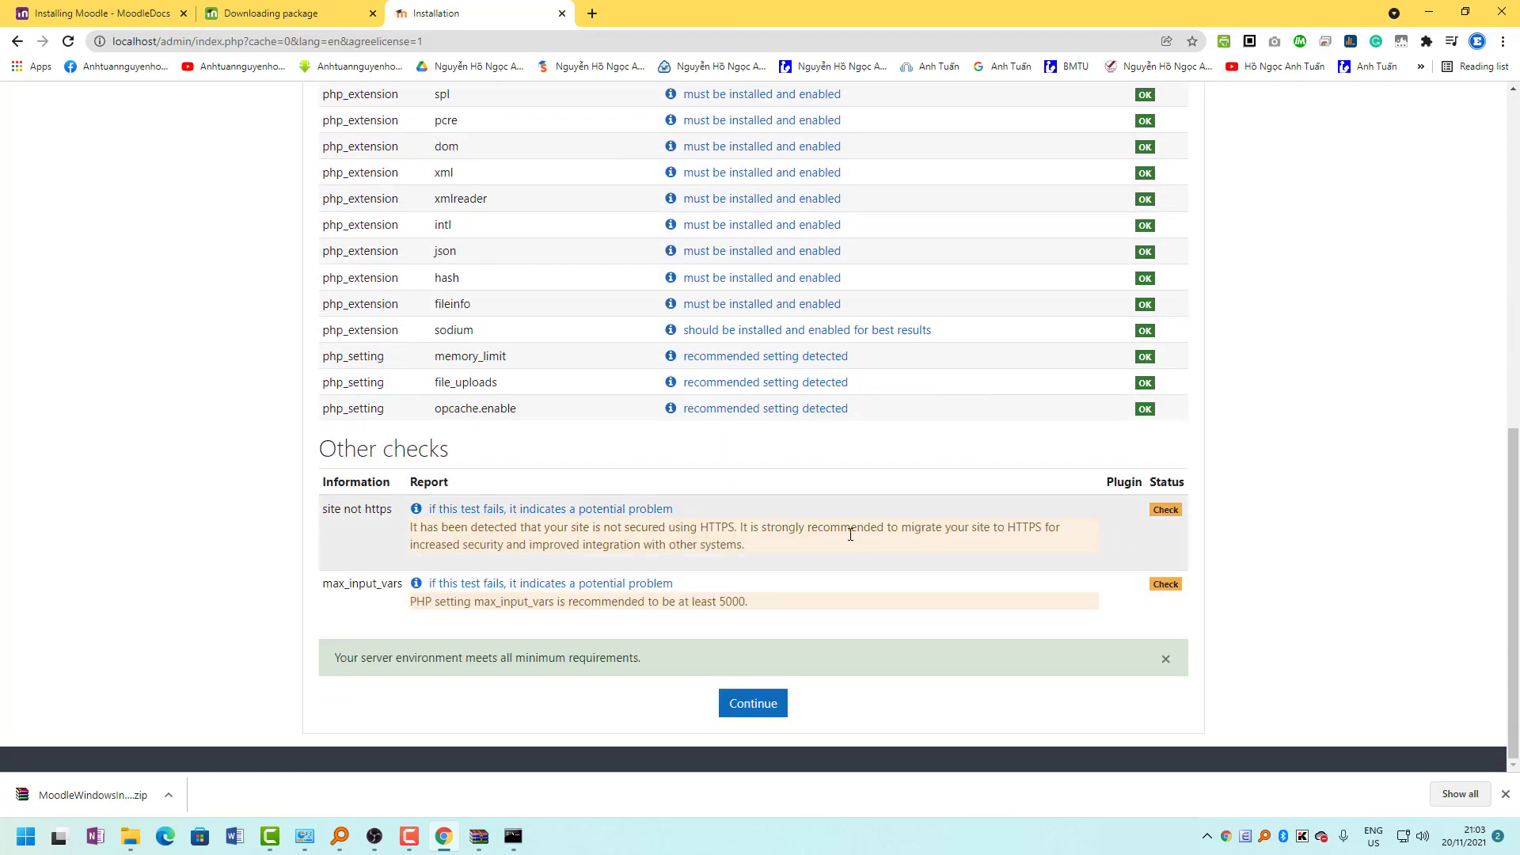
scroll(984, 505, up, 7)
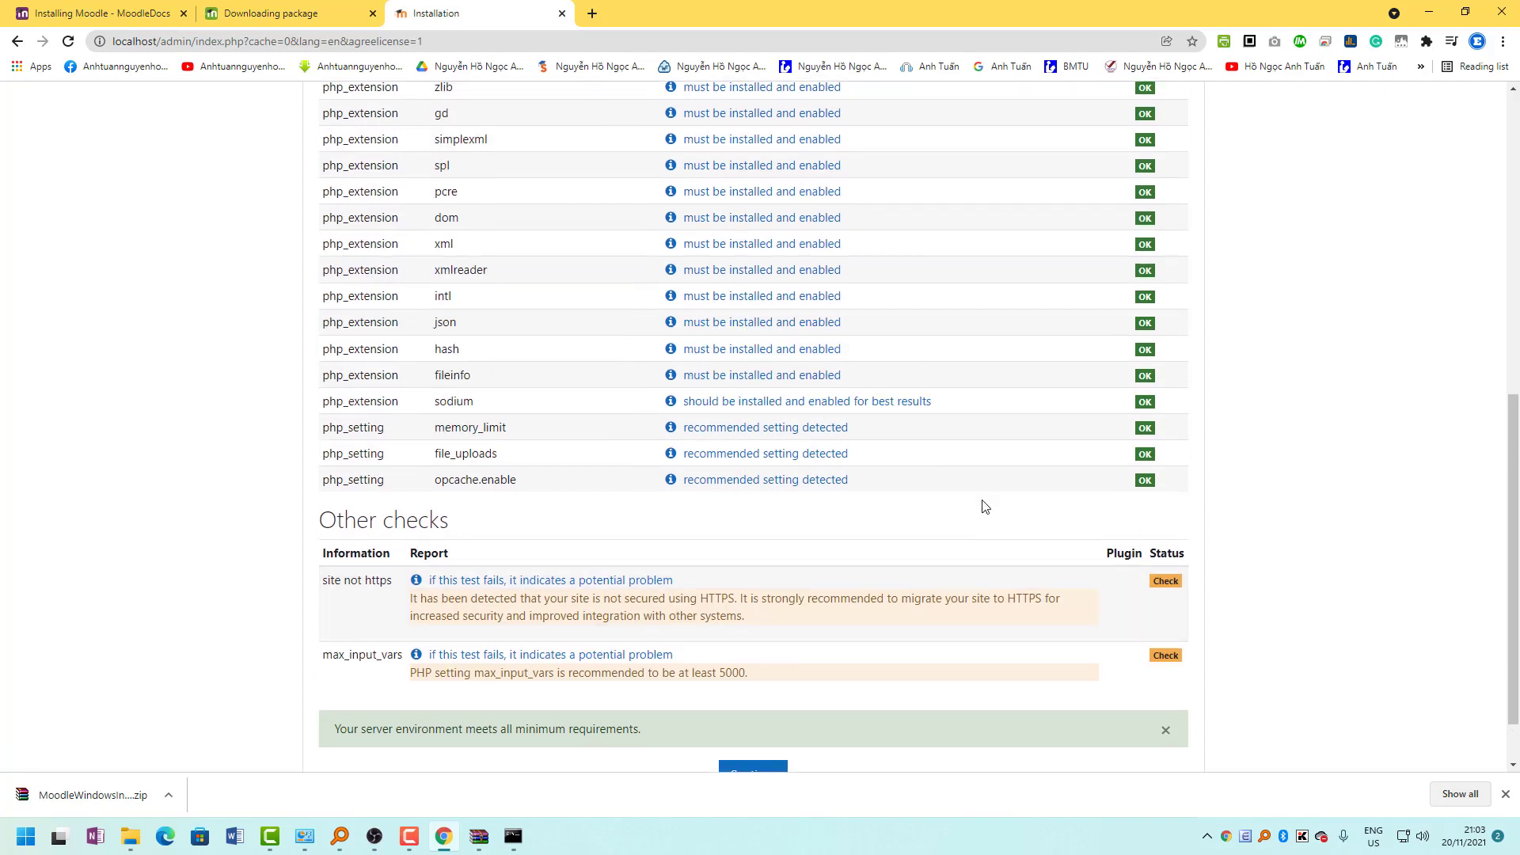
scroll(1102, 577, down, 7)
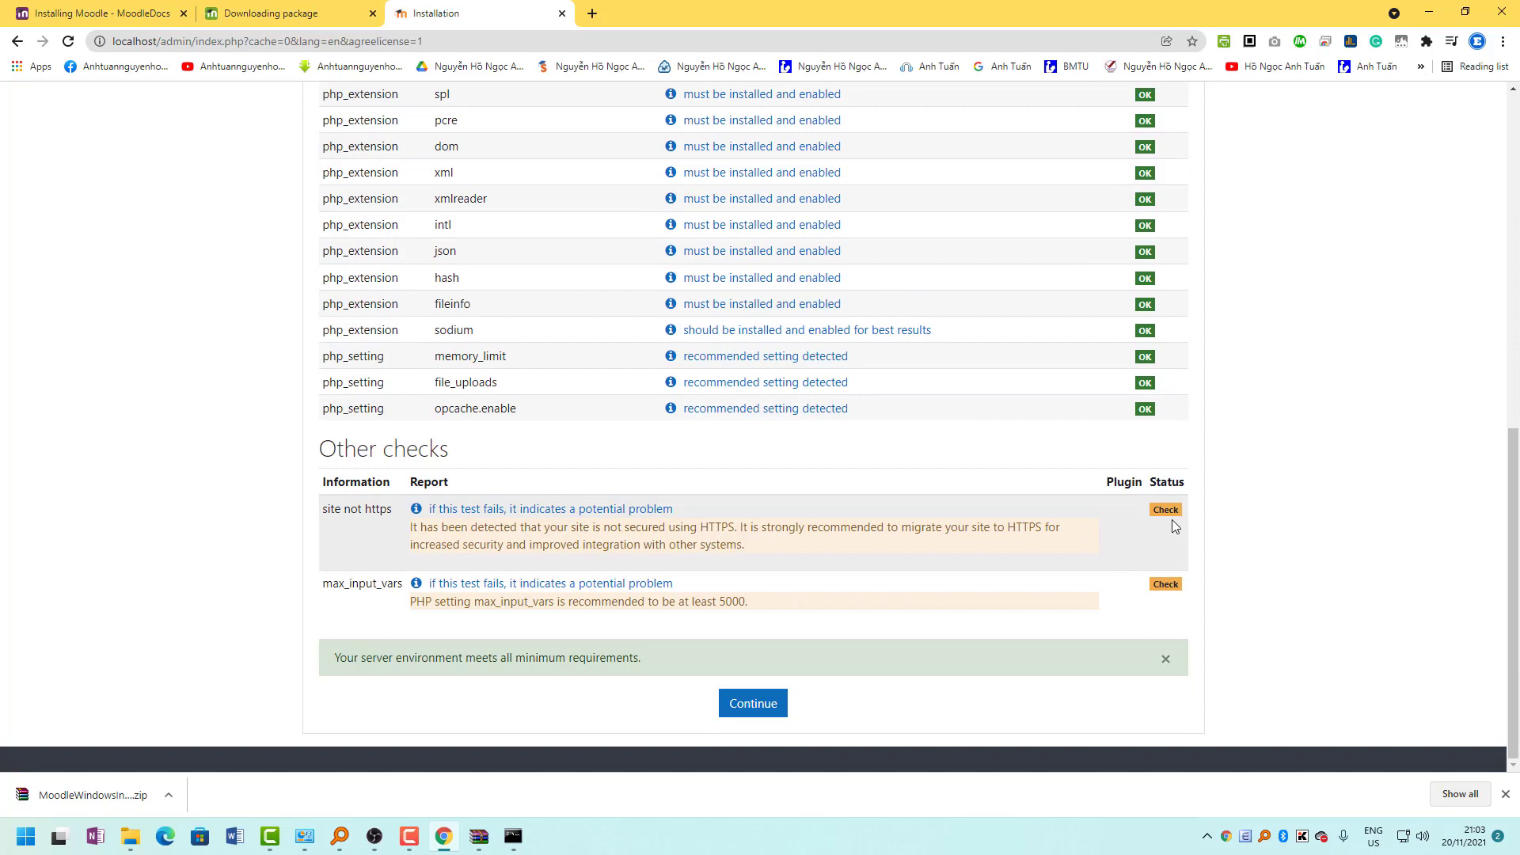
double_click(368, 512)
click(1011, 529)
Continue past the all-OK server checks to start the system installation.
click(774, 703)
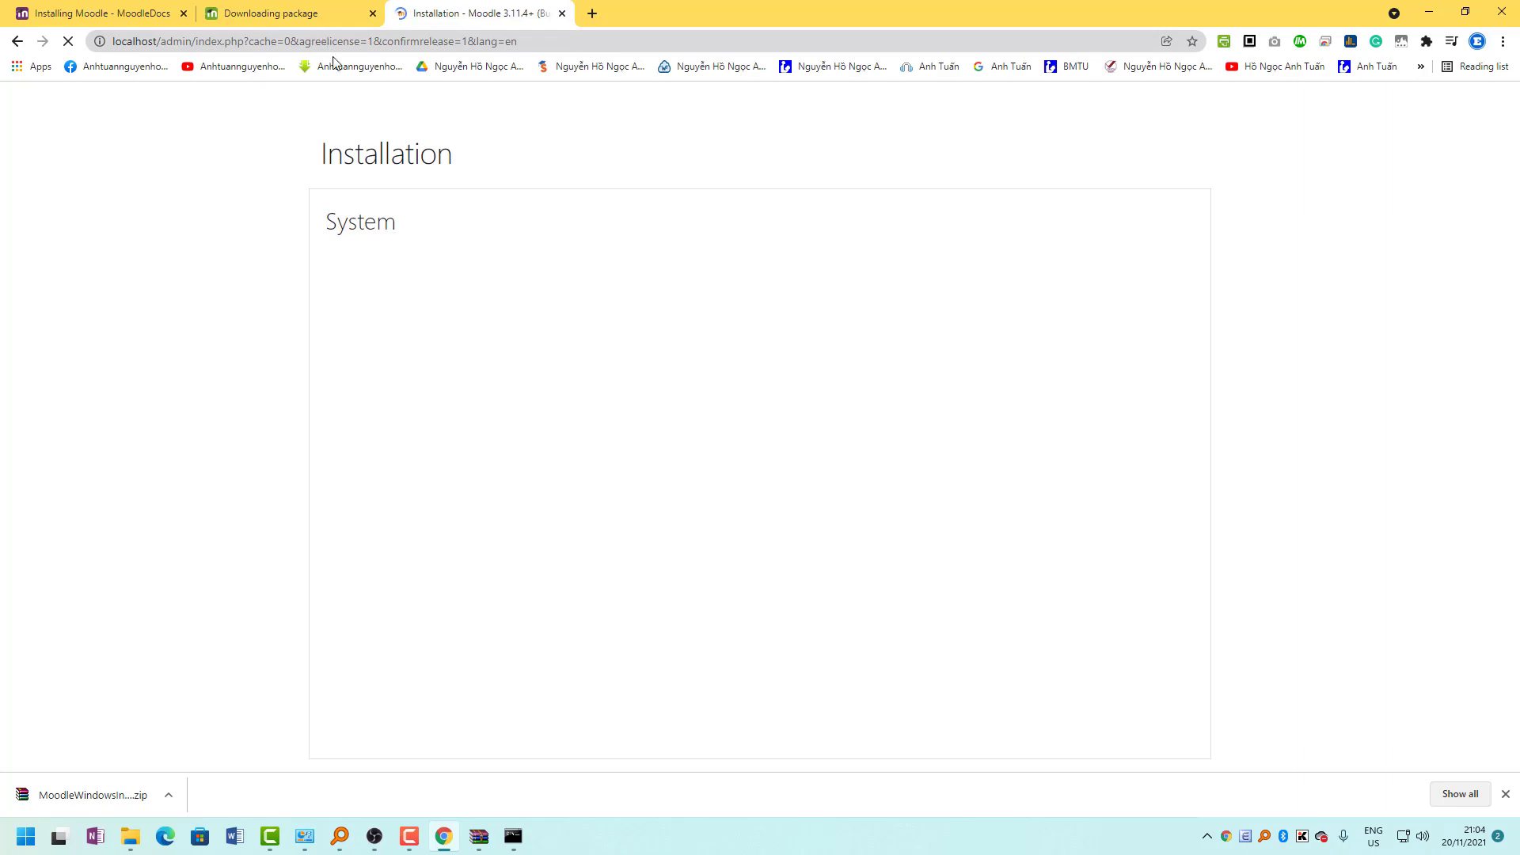
Browse the Installing Moodle docs and return to the Complete install packages for Windows page.
click(135, 11)
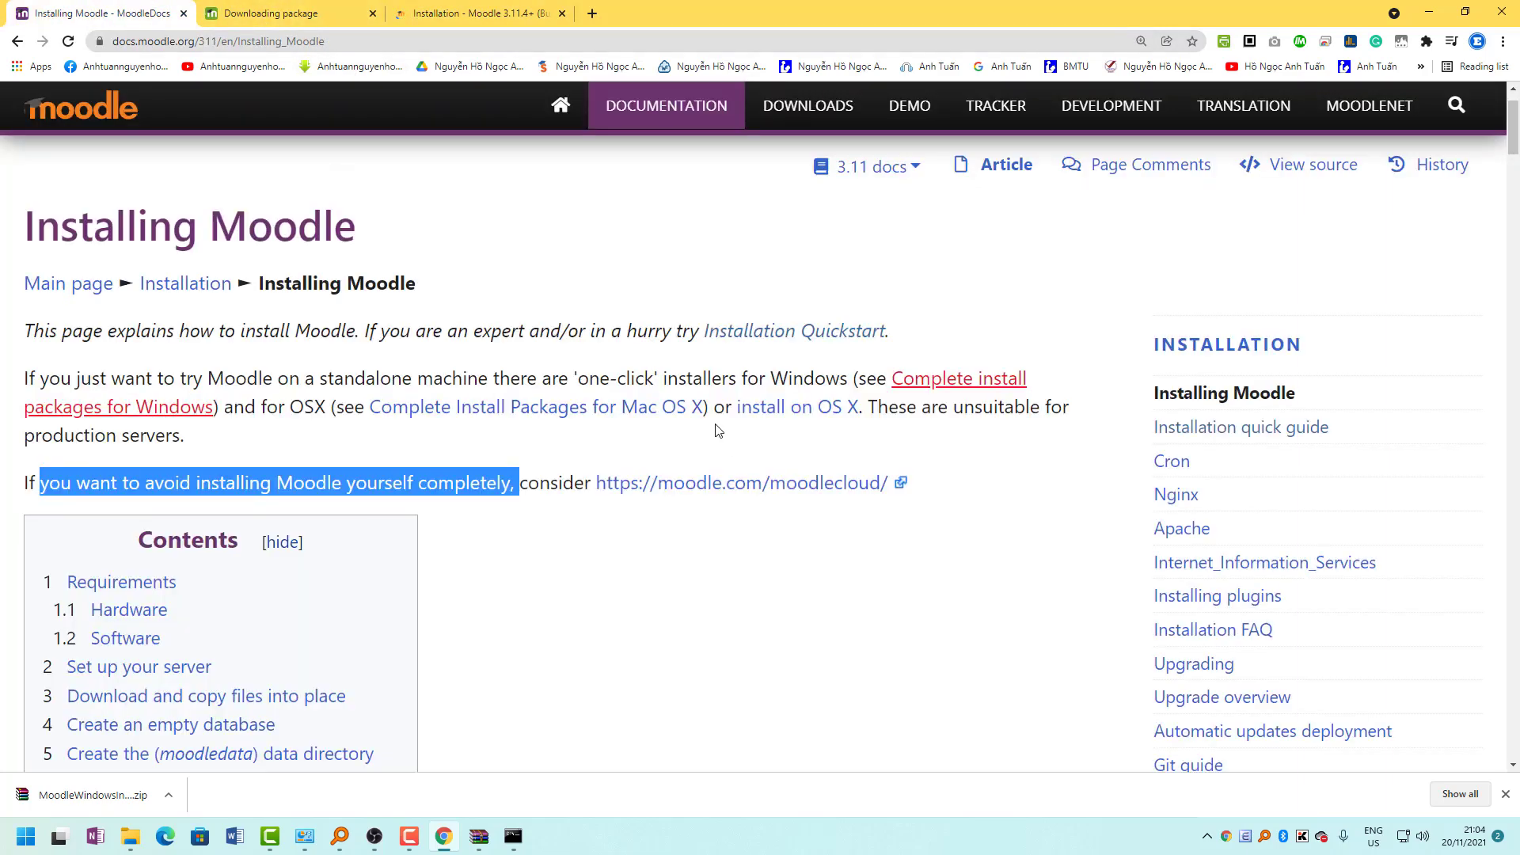
click(564, 405)
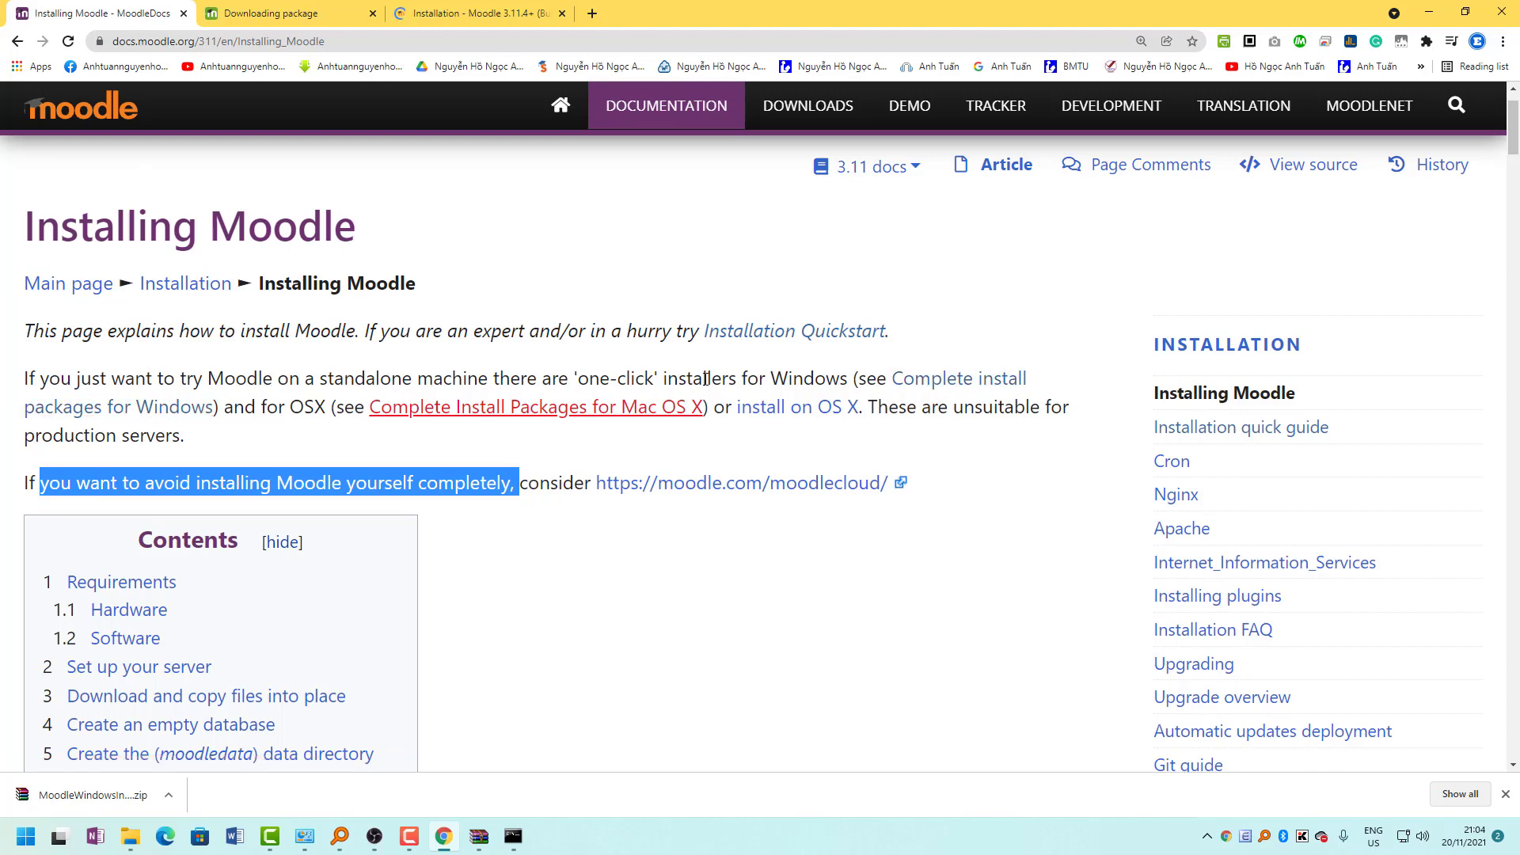
drag(663, 380, 846, 378)
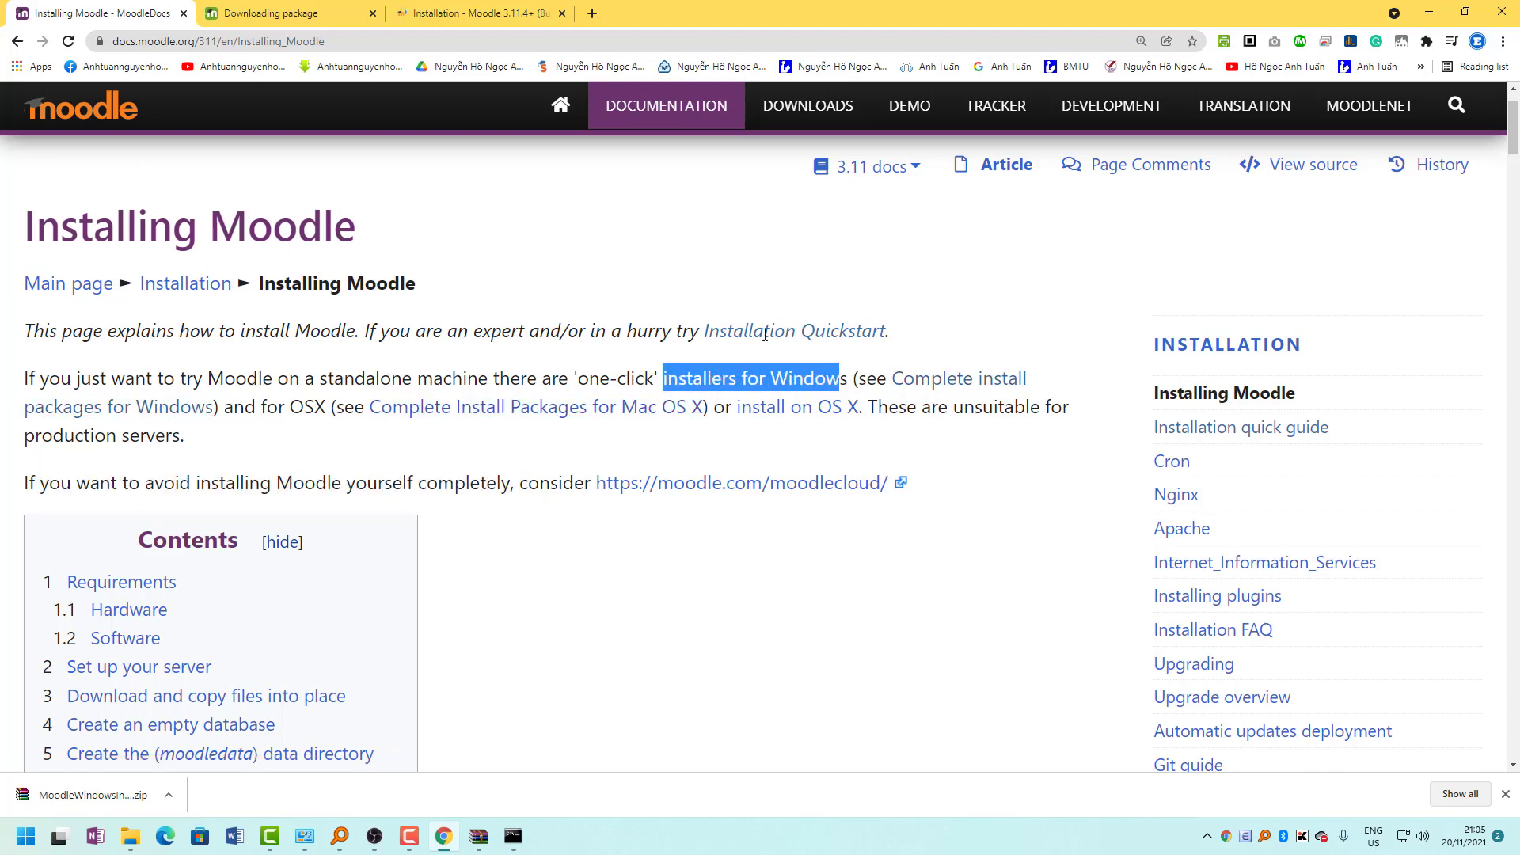
click(475, 14)
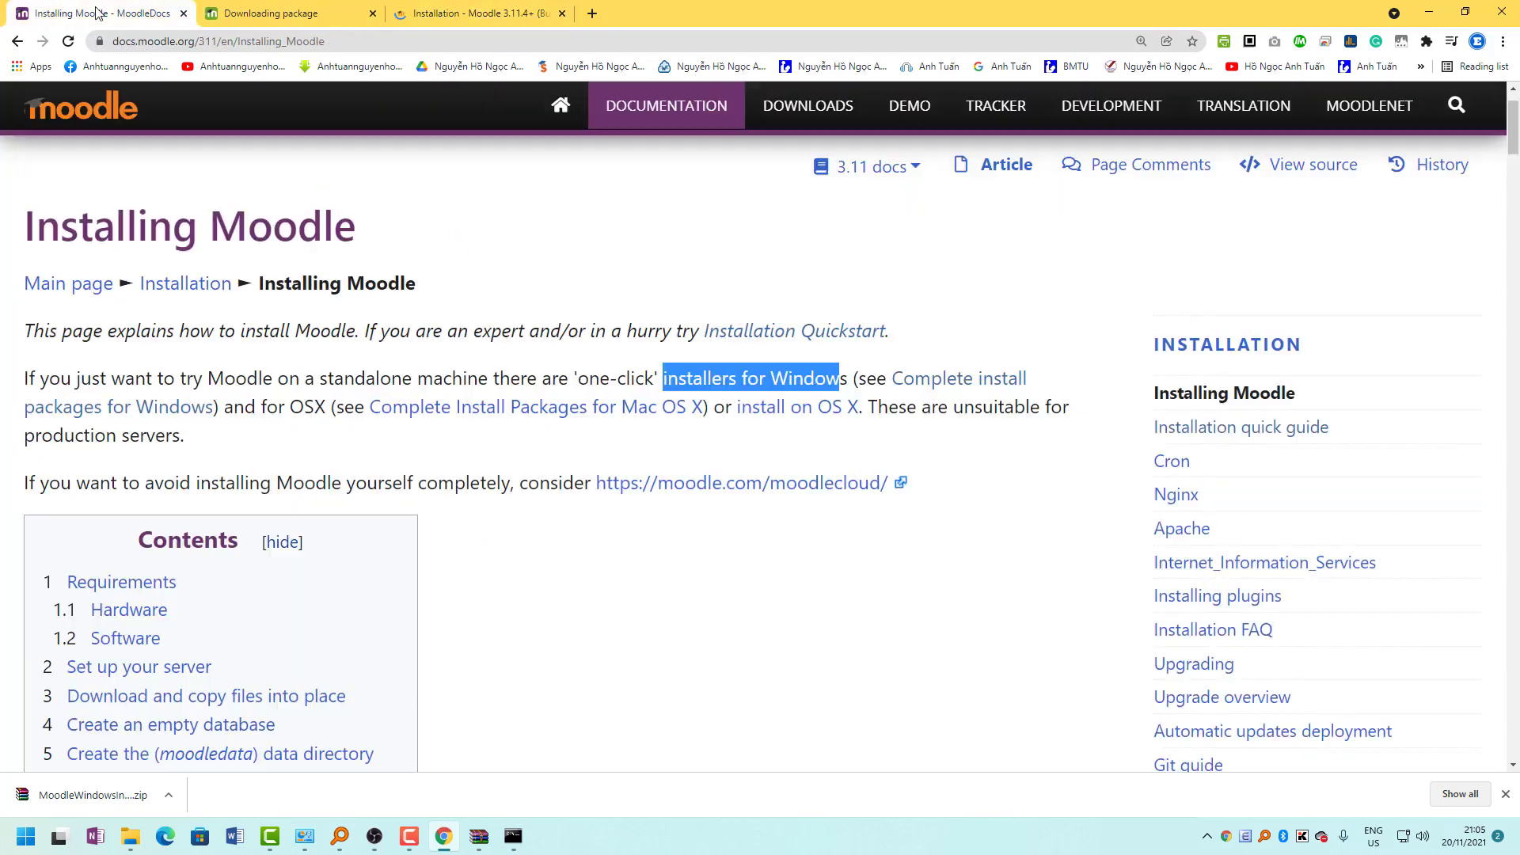
click(71, 12)
click(301, 13)
click(17, 41)
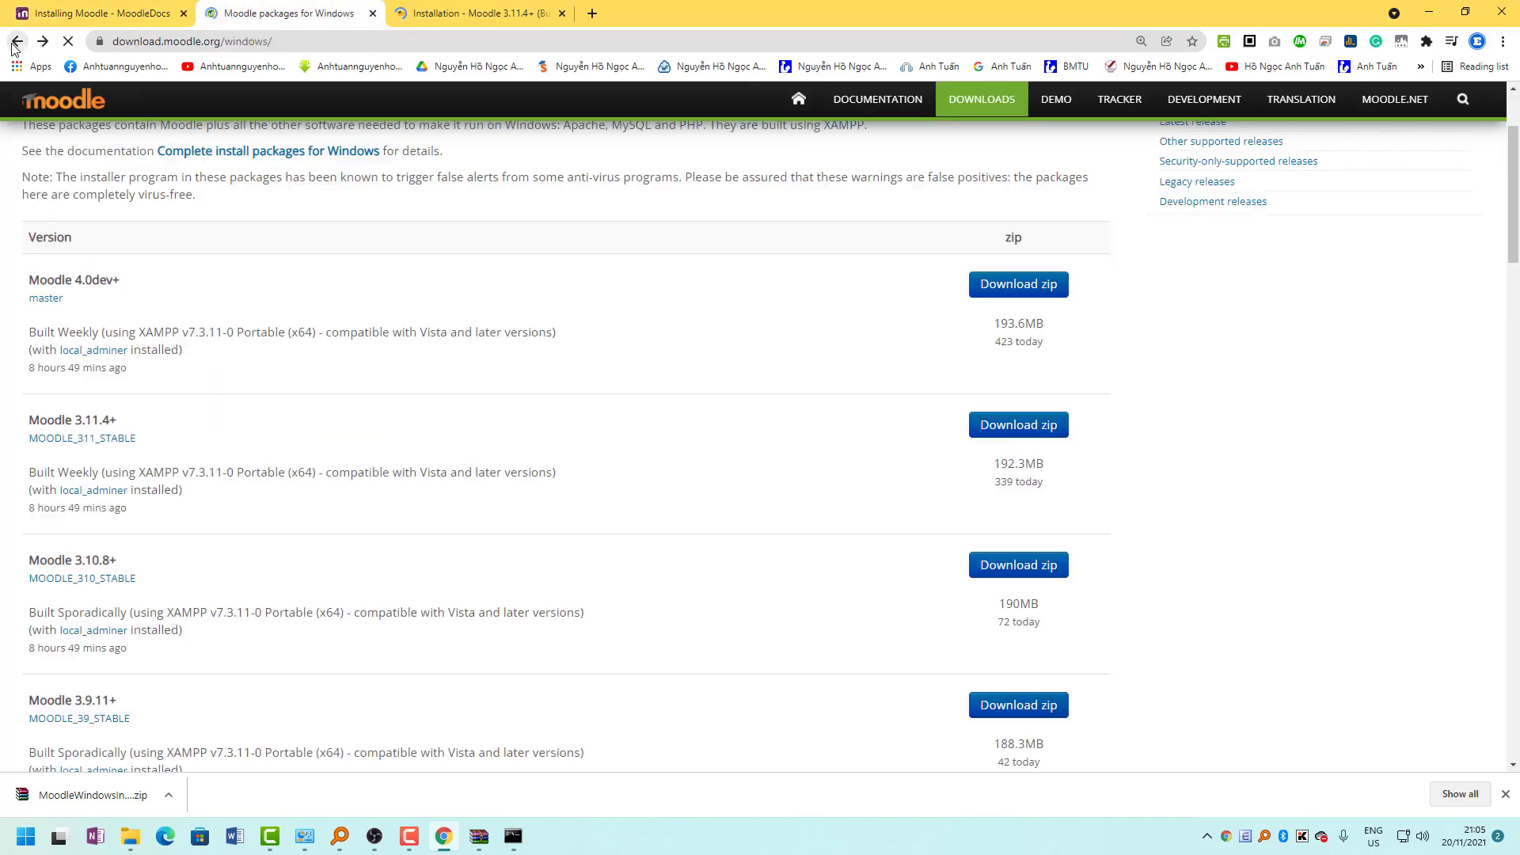
click(13, 45)
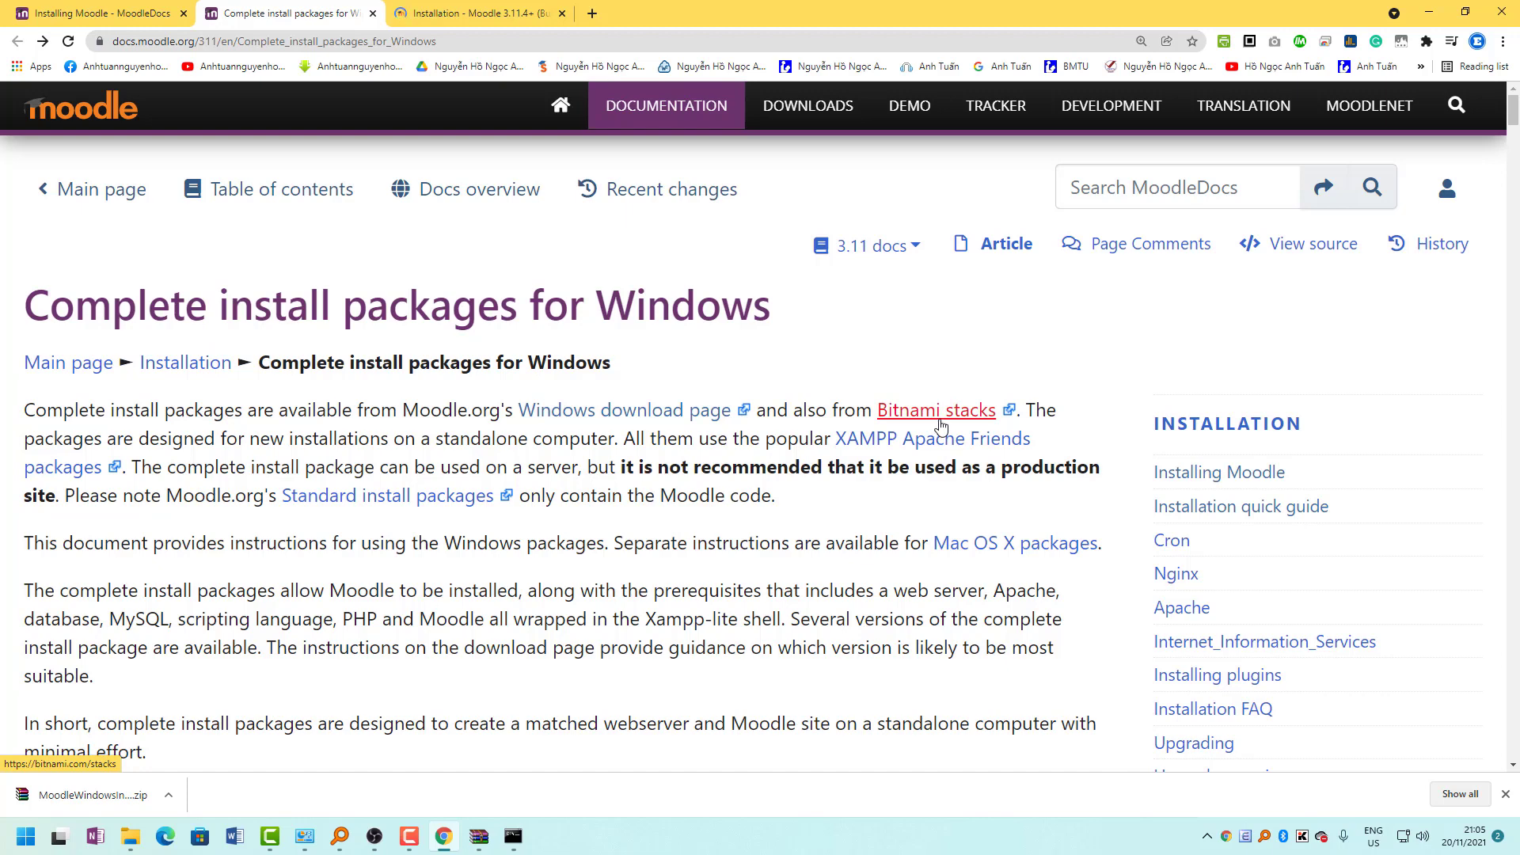
Open the Bitnami stacks link in a new tab.
right_click(925, 414)
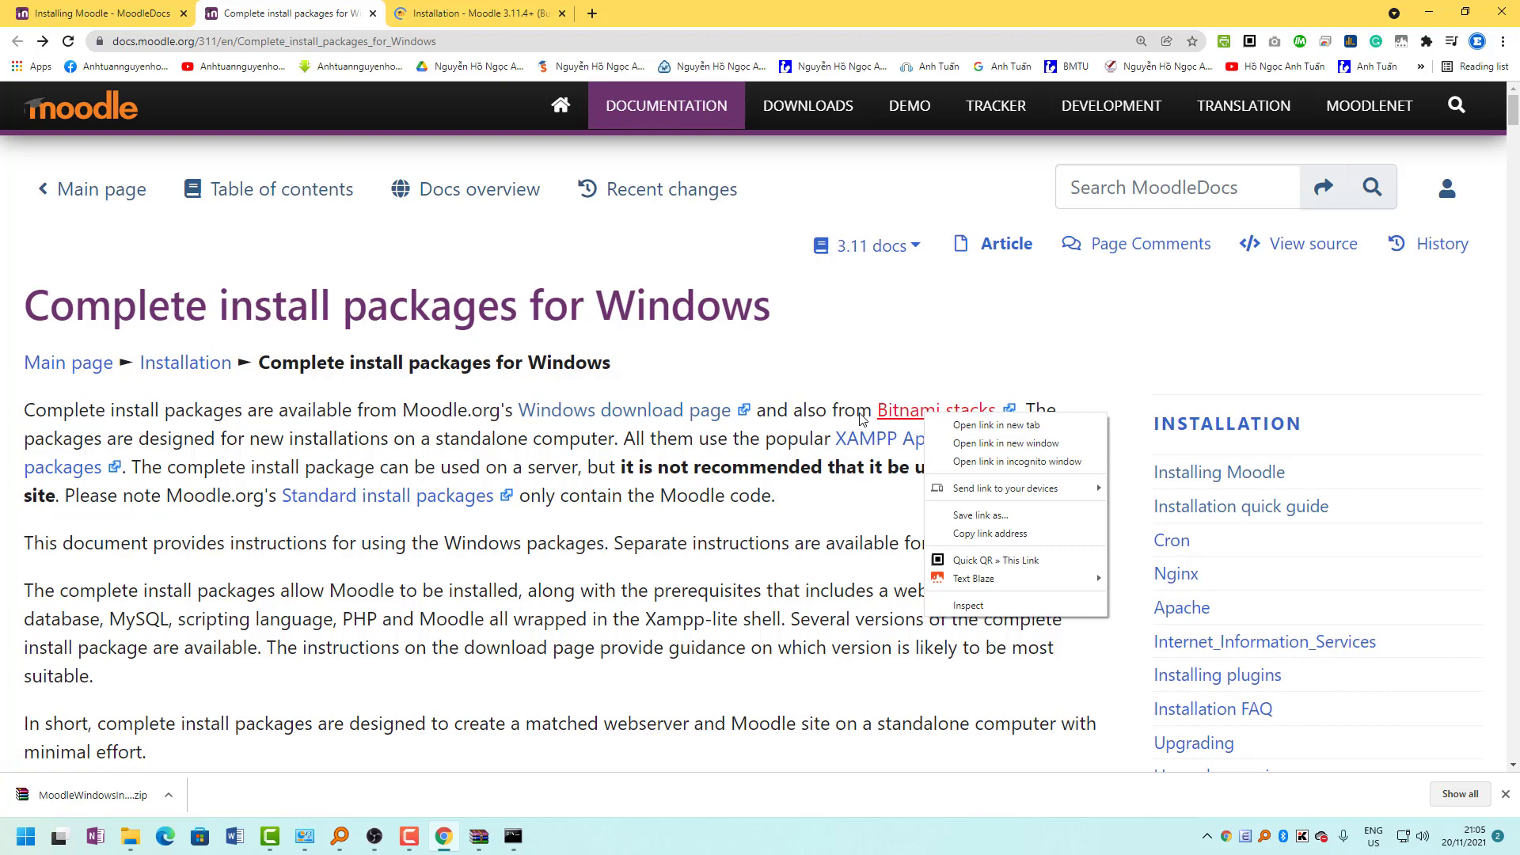
key(Escape)
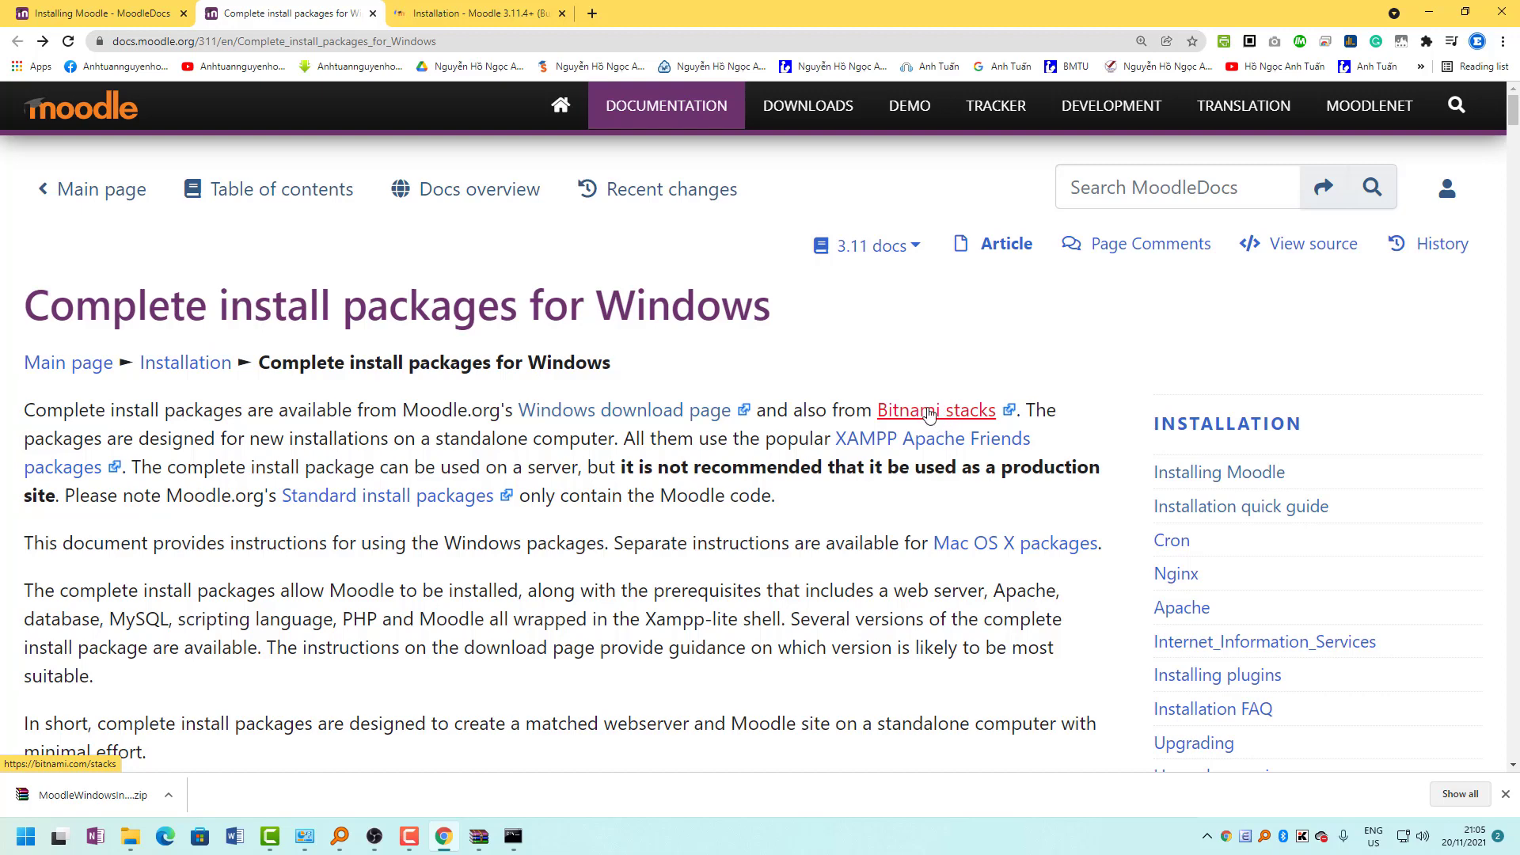
right_click(940, 426)
click(950, 420)
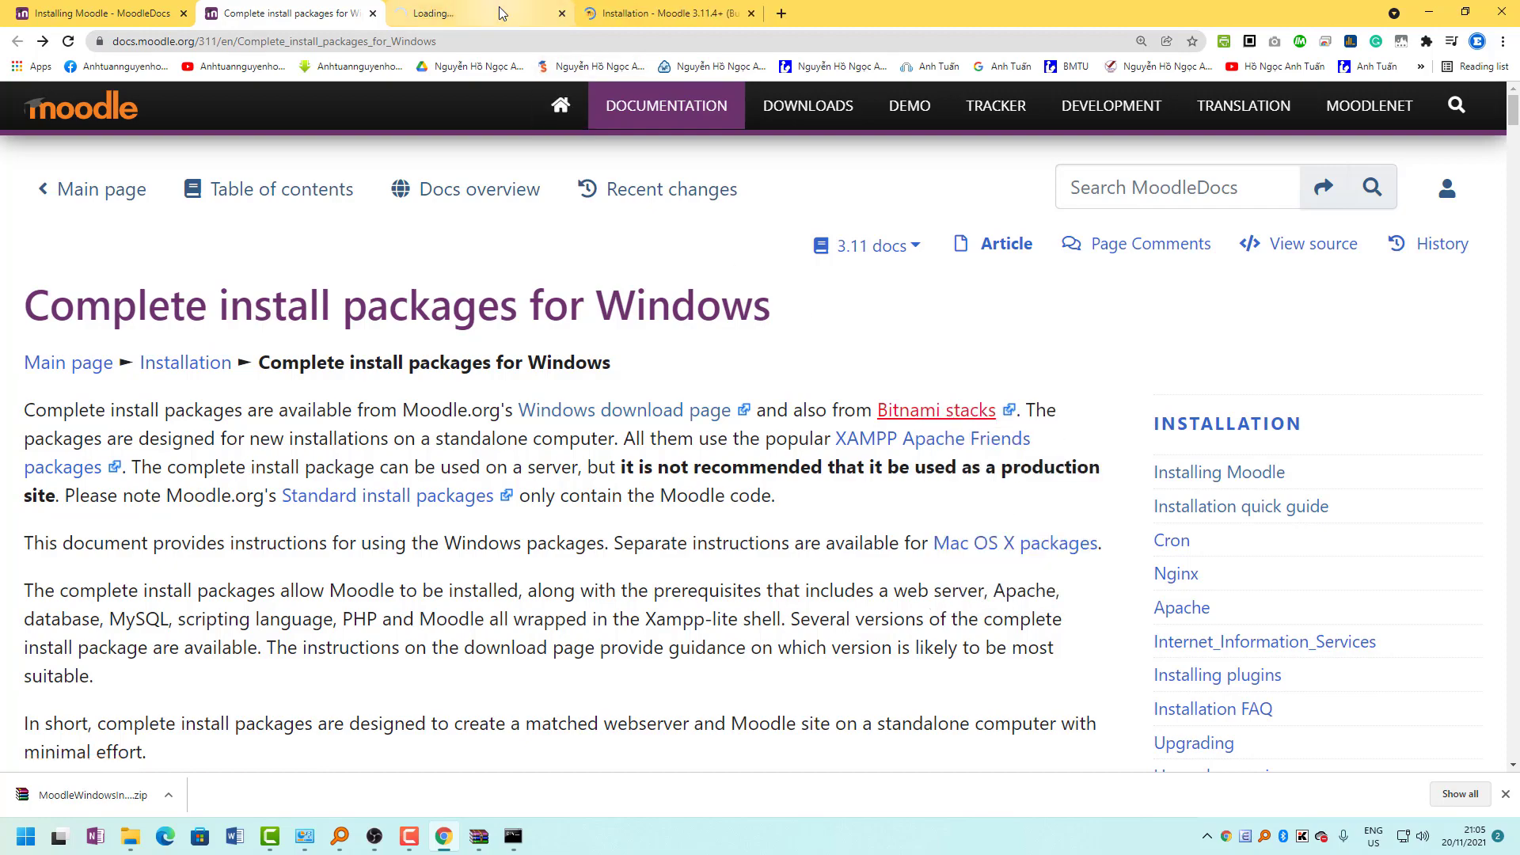
Find Bitnami's LMS powered by Moodle in the catalog and open its Win/Mac/Linux installer options.
click(503, 14)
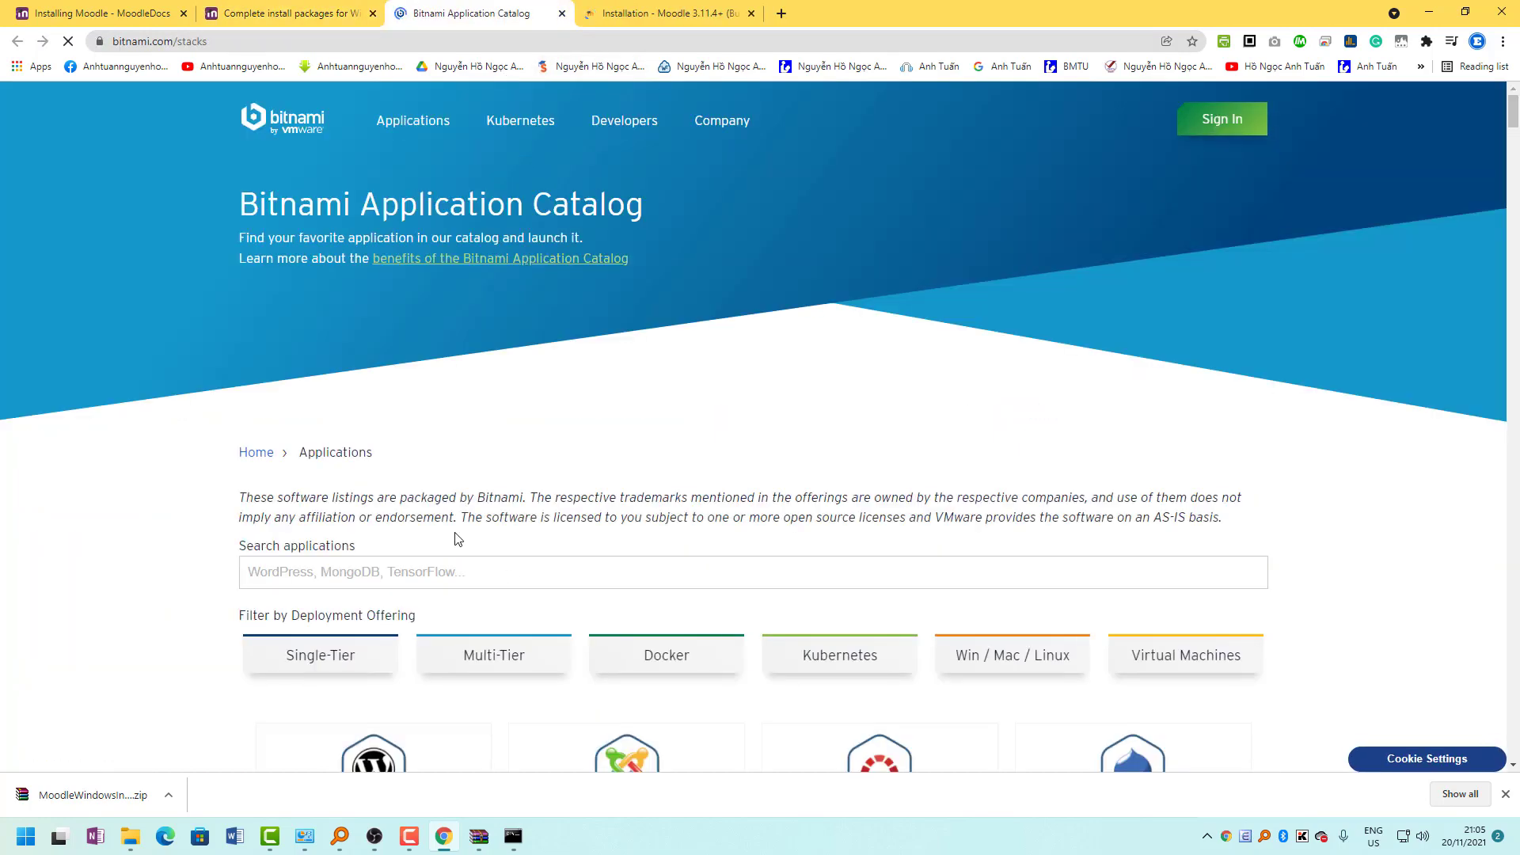
scroll(455, 546, down, 5)
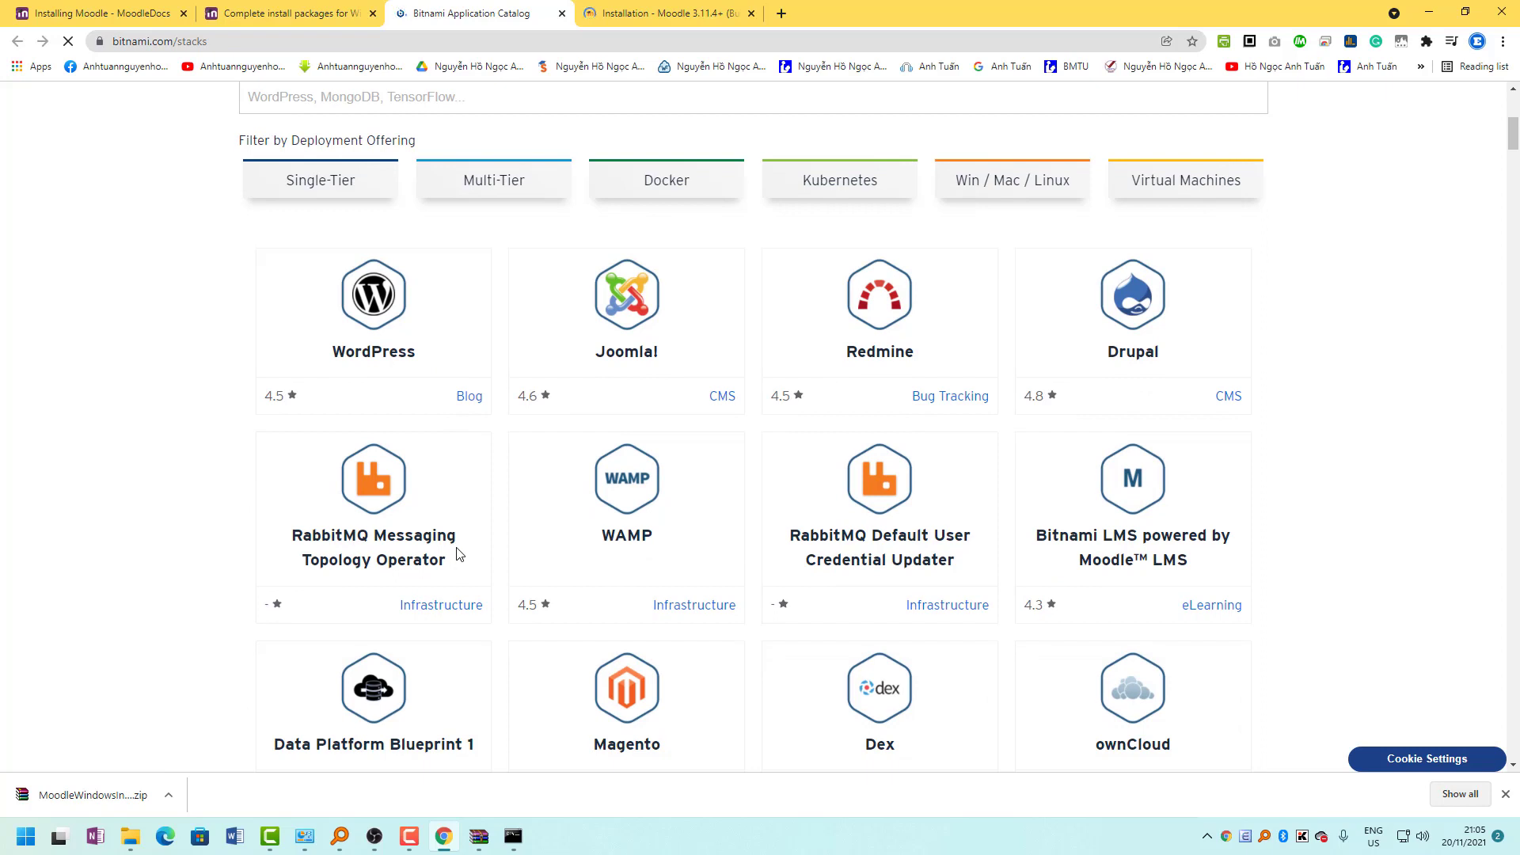
scroll(457, 550, up, 2)
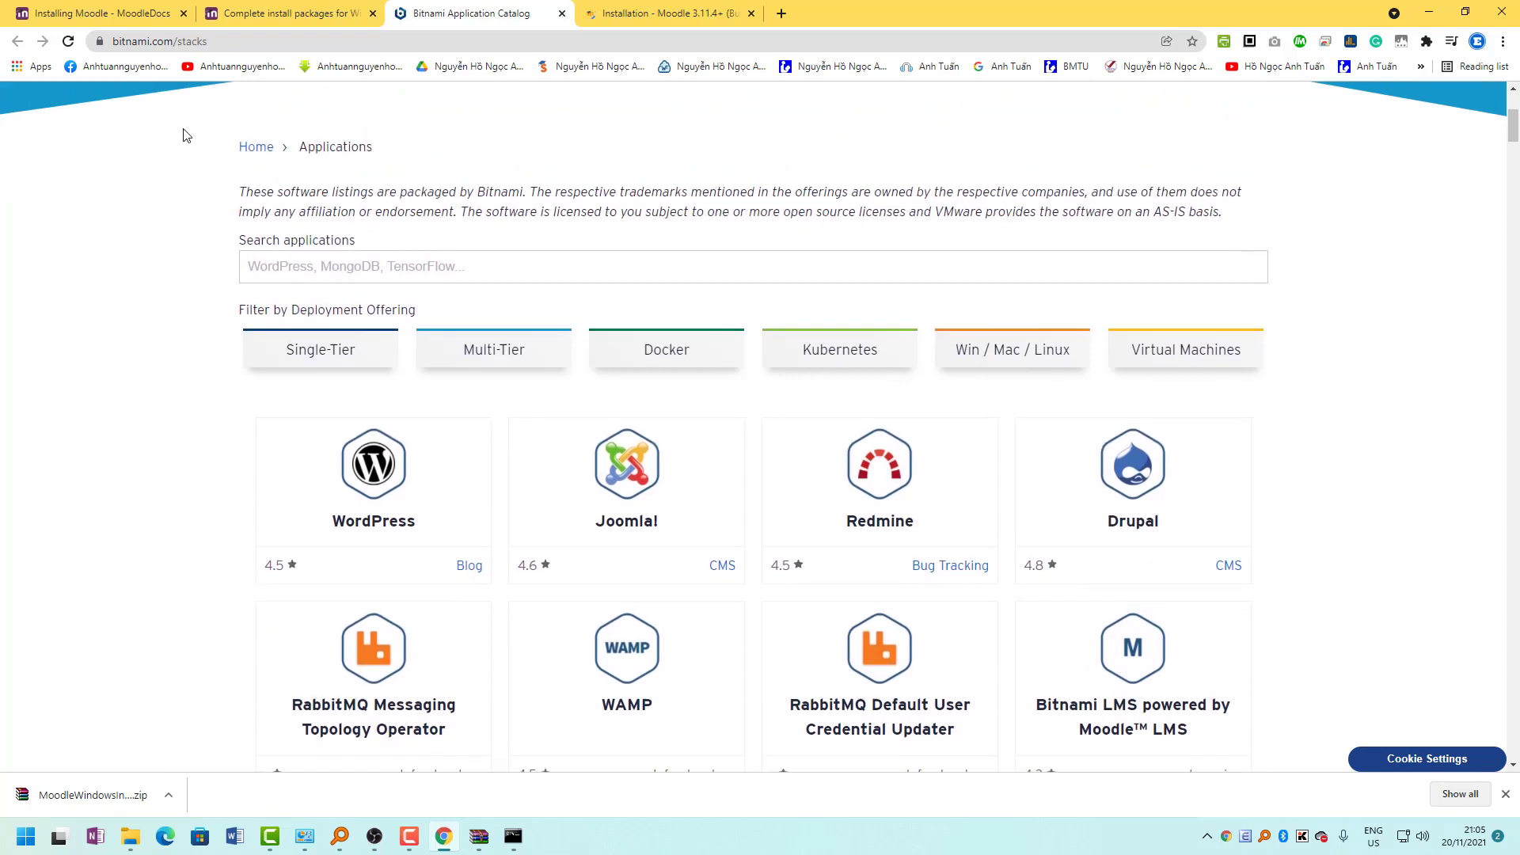
click(347, 247)
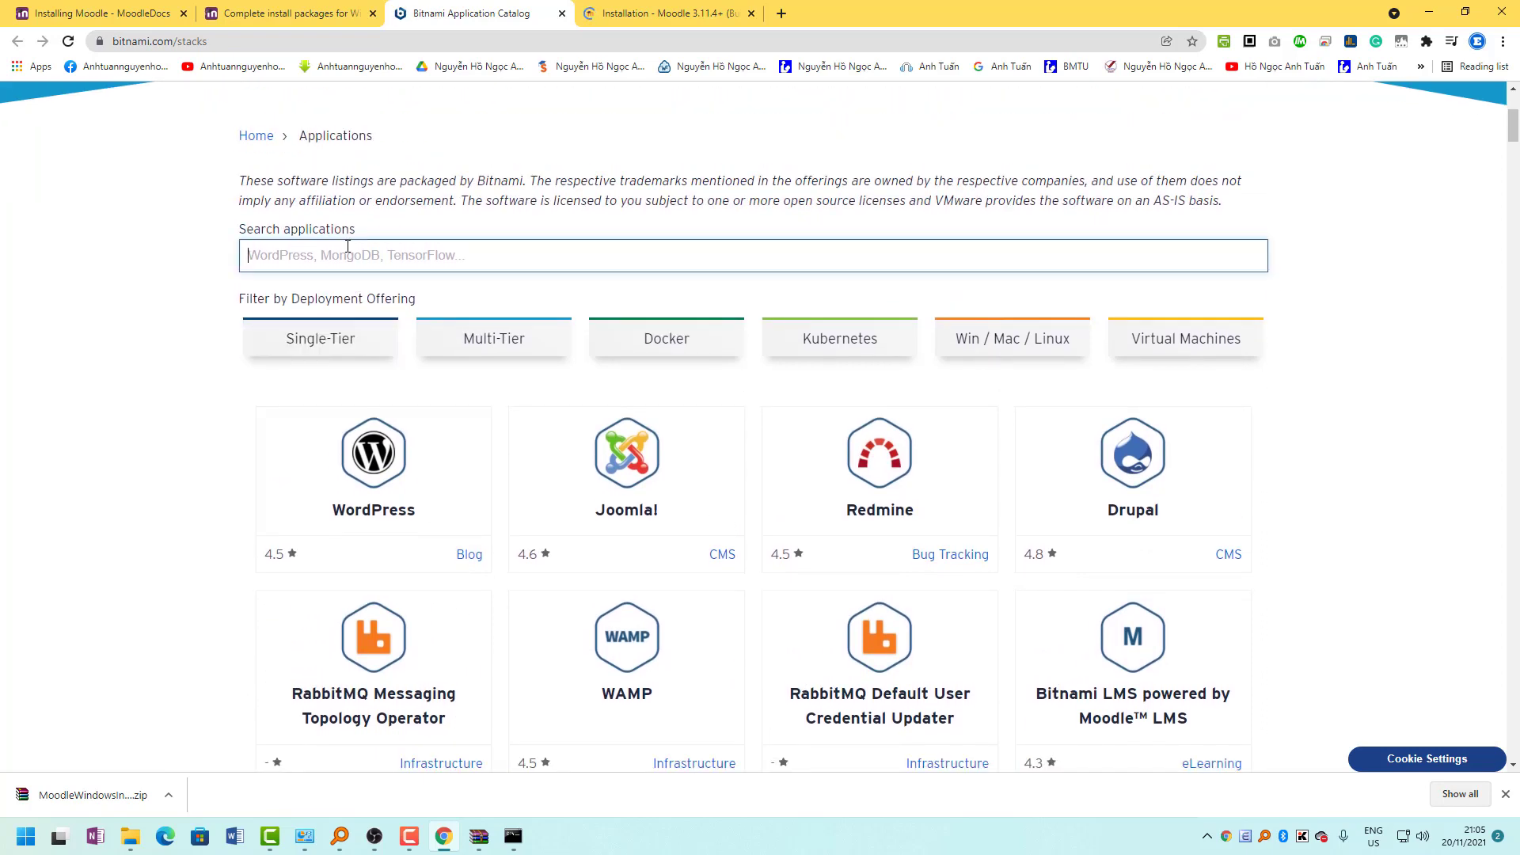
text(moodle)
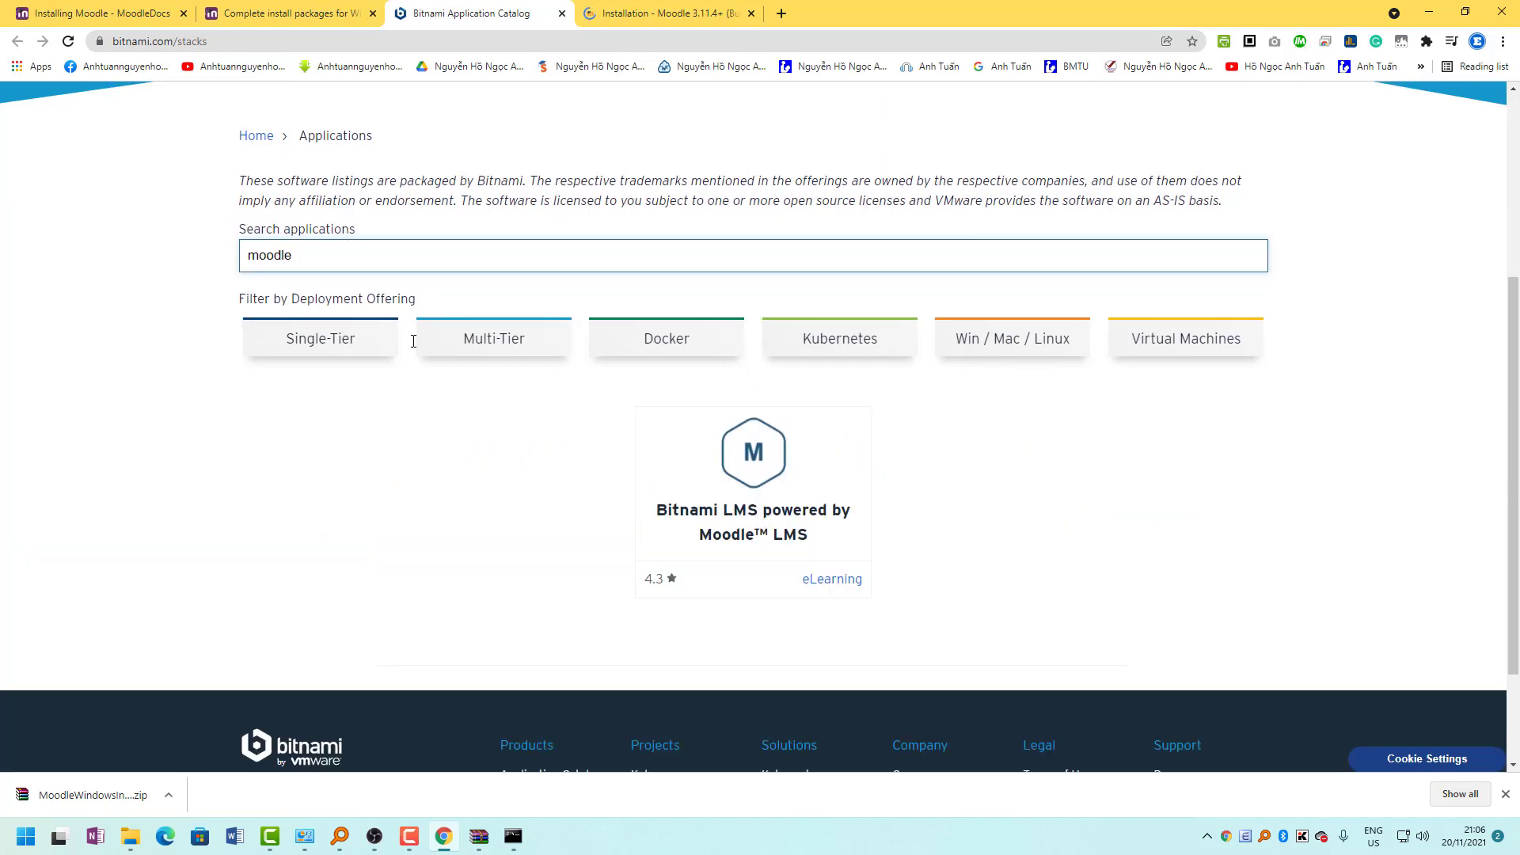
click(758, 497)
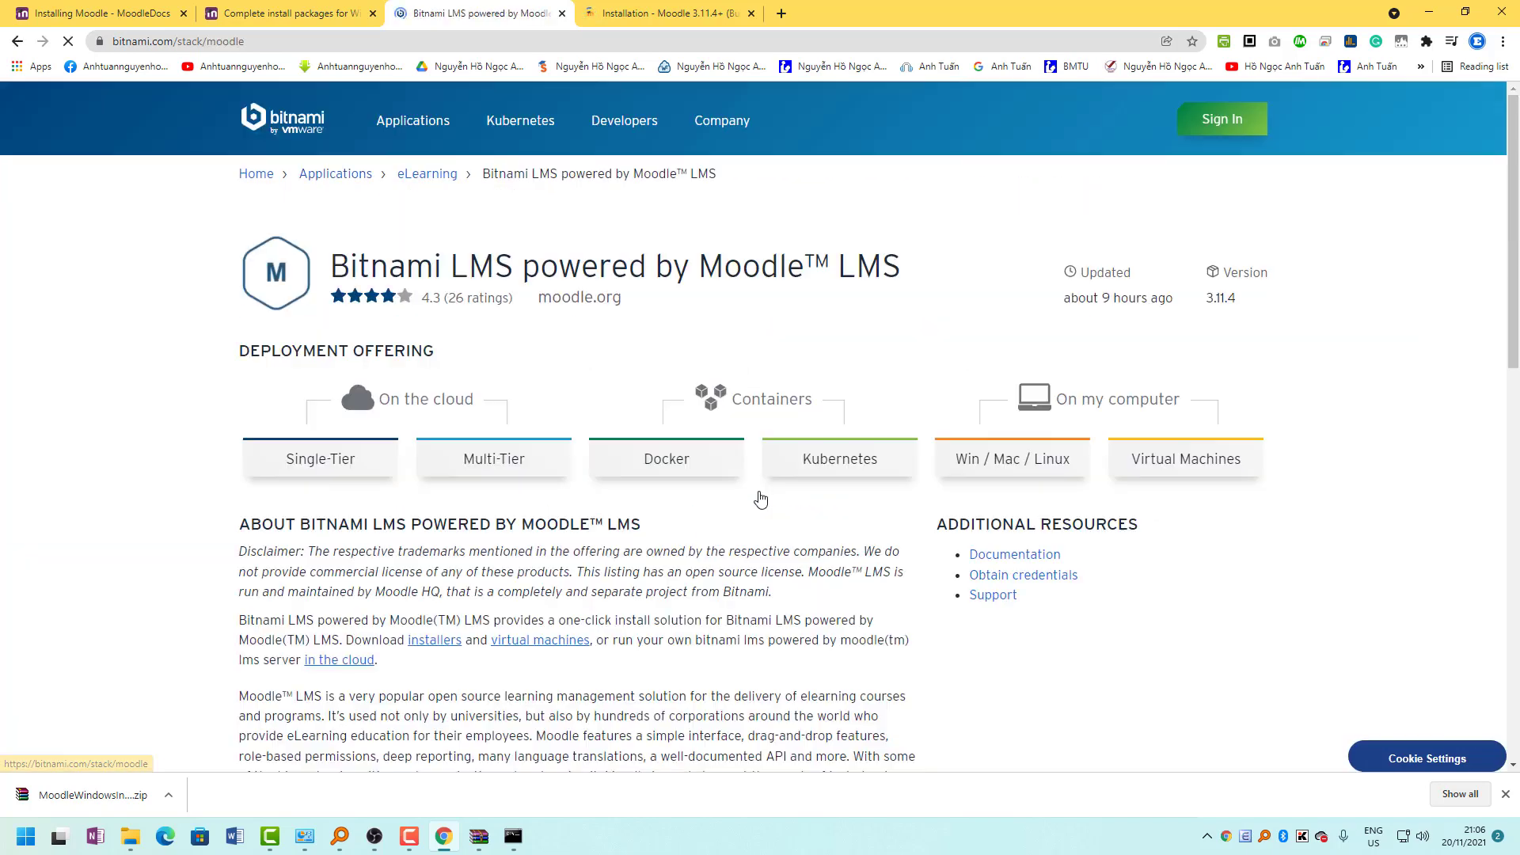
drag(1060, 401, 1250, 399)
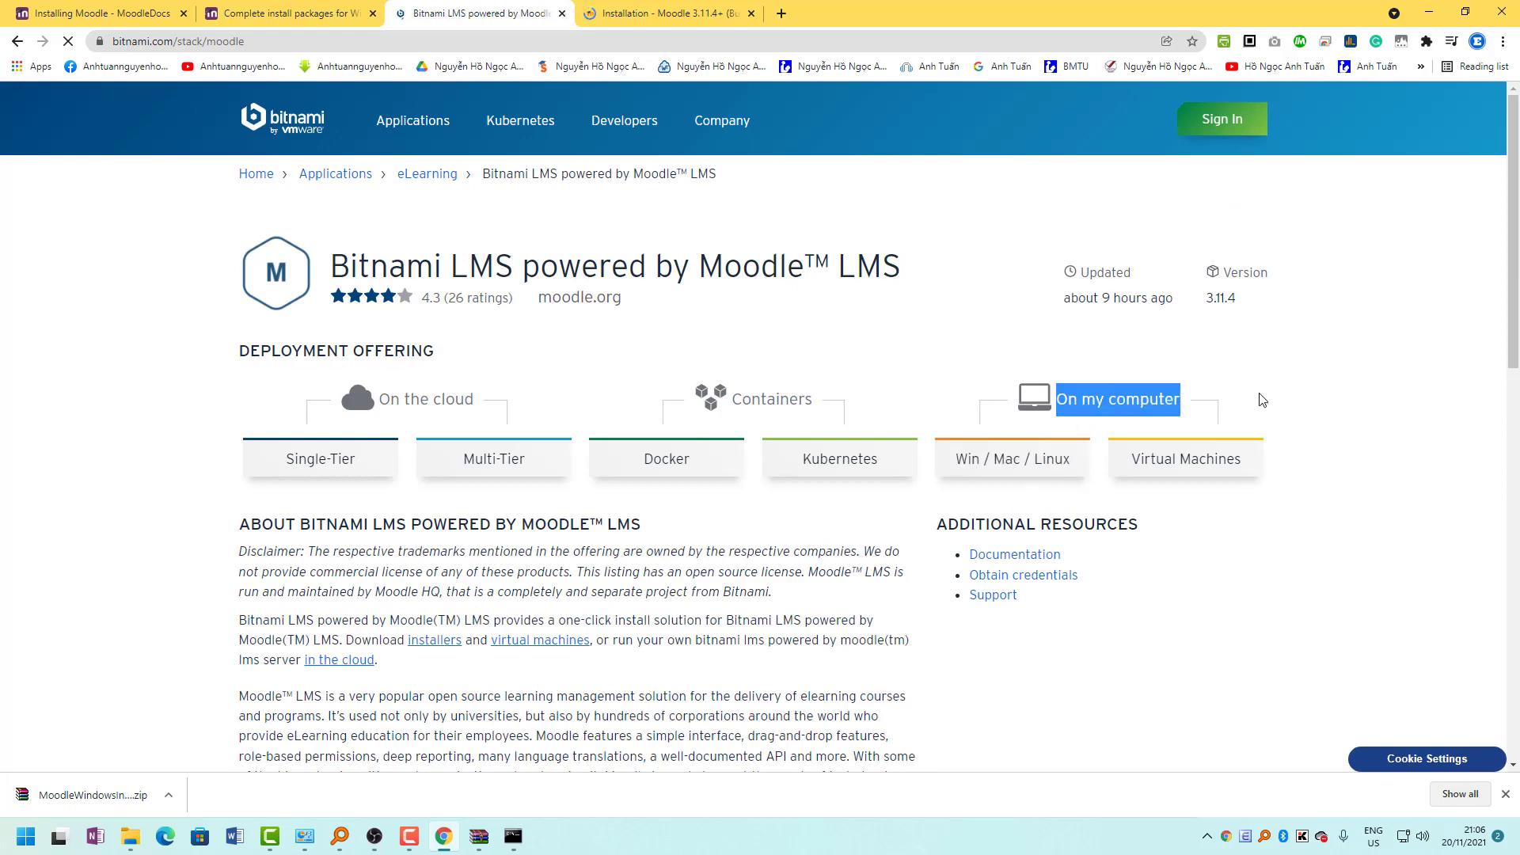
click(992, 472)
Start the Windows 64-bit installer download without signing in, then cancel the duplicate save.
scroll(543, 583, down, 5)
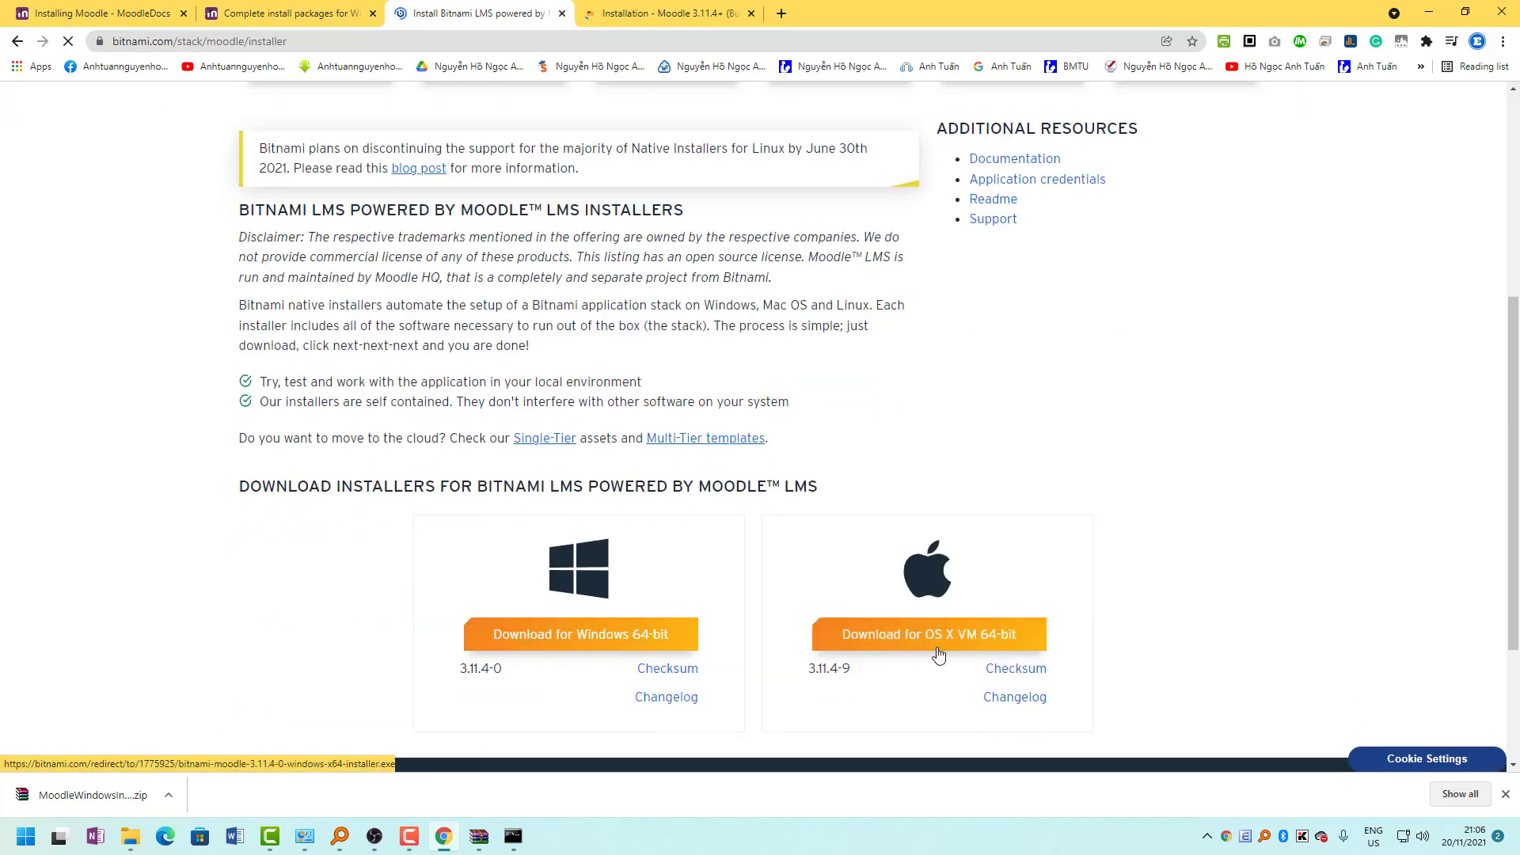
click(602, 643)
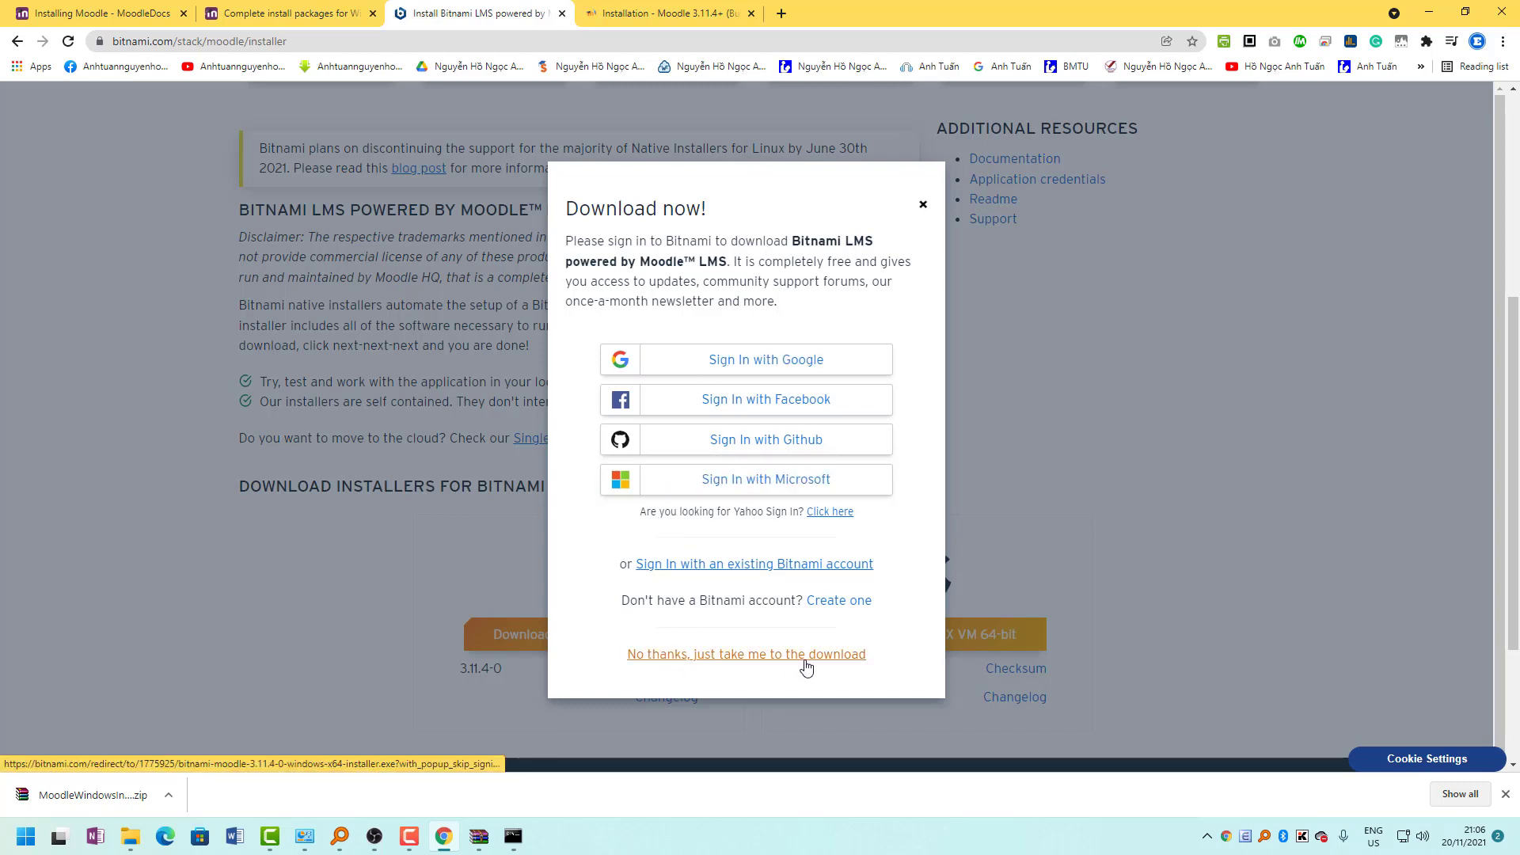
click(838, 658)
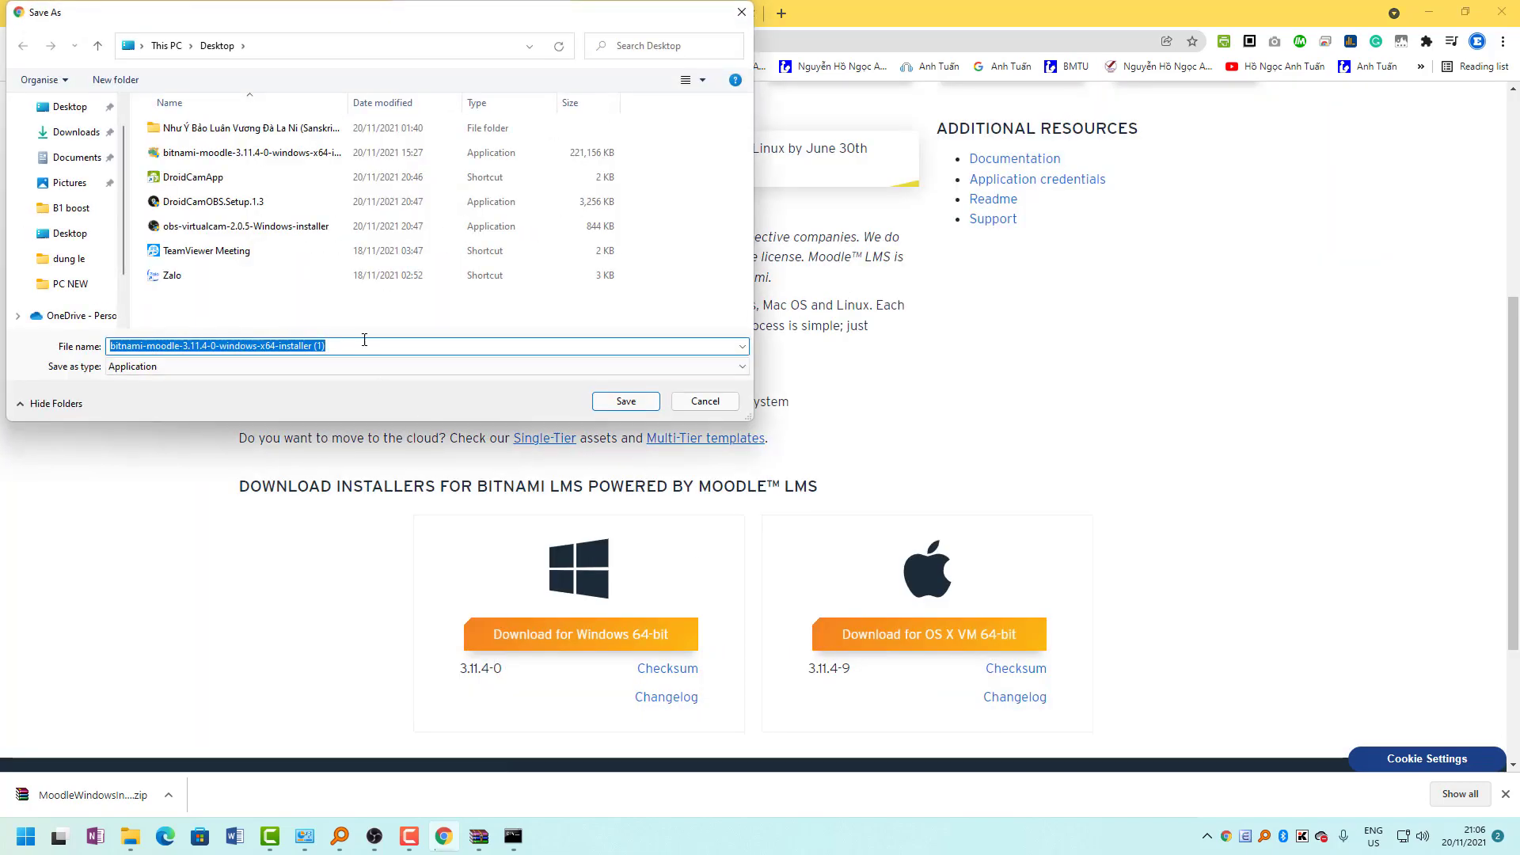
click(335, 347)
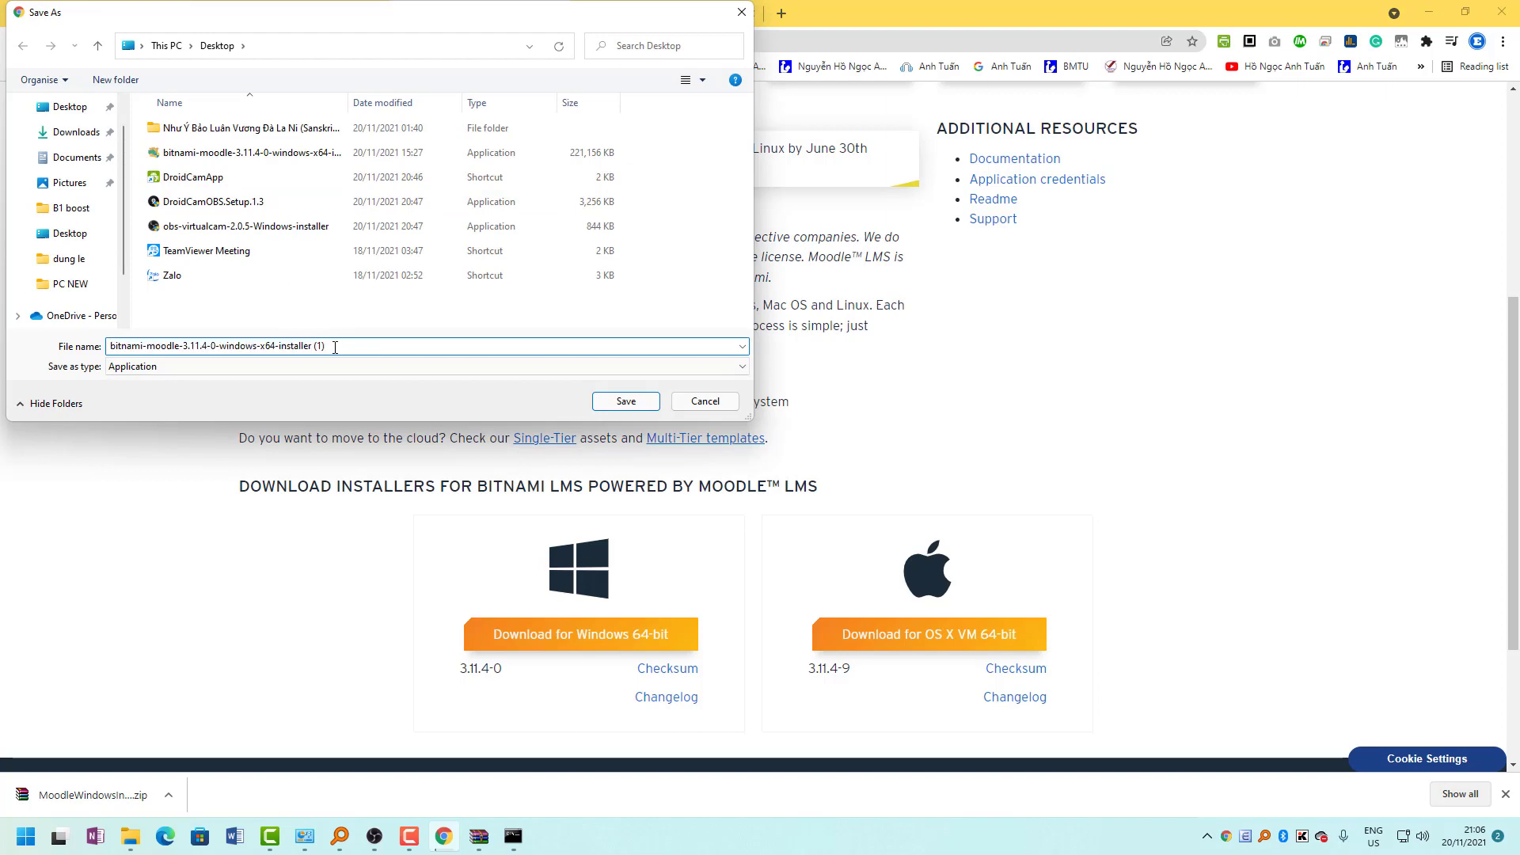
drag(387, 346, 311, 346)
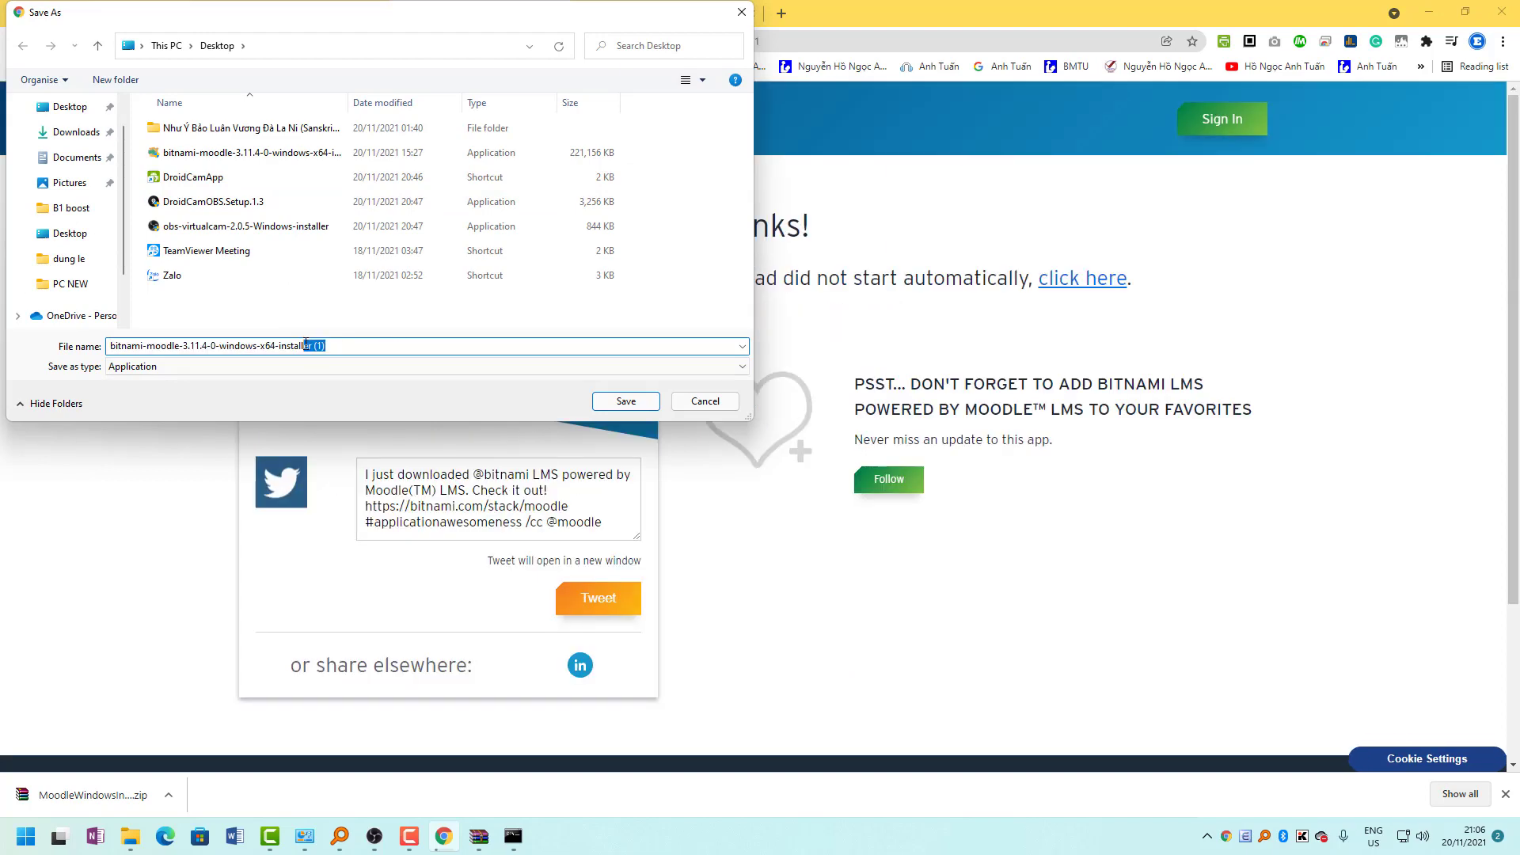
click(705, 401)
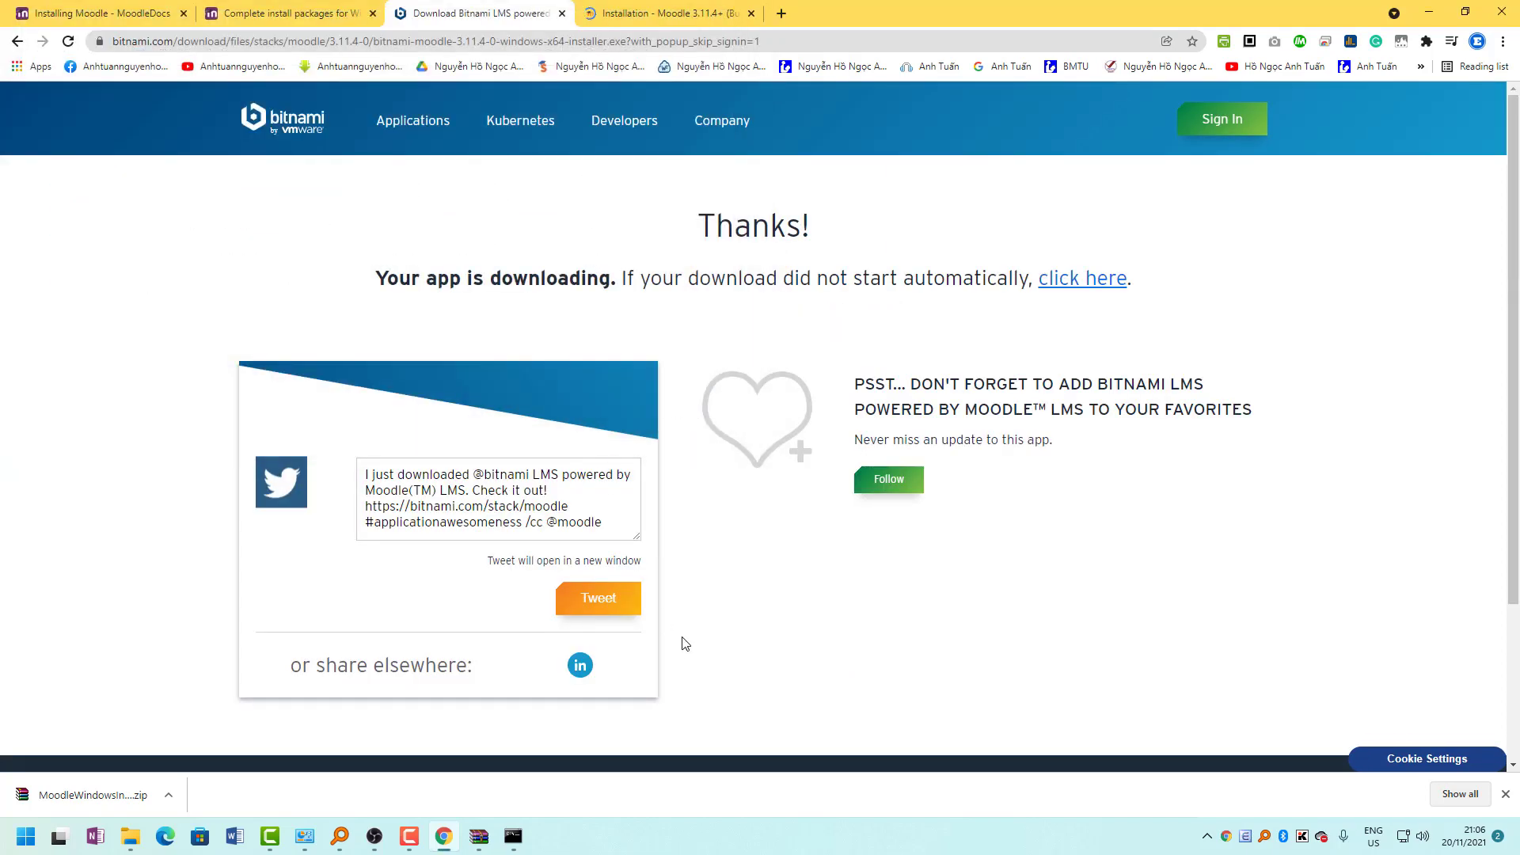
click(674, 16)
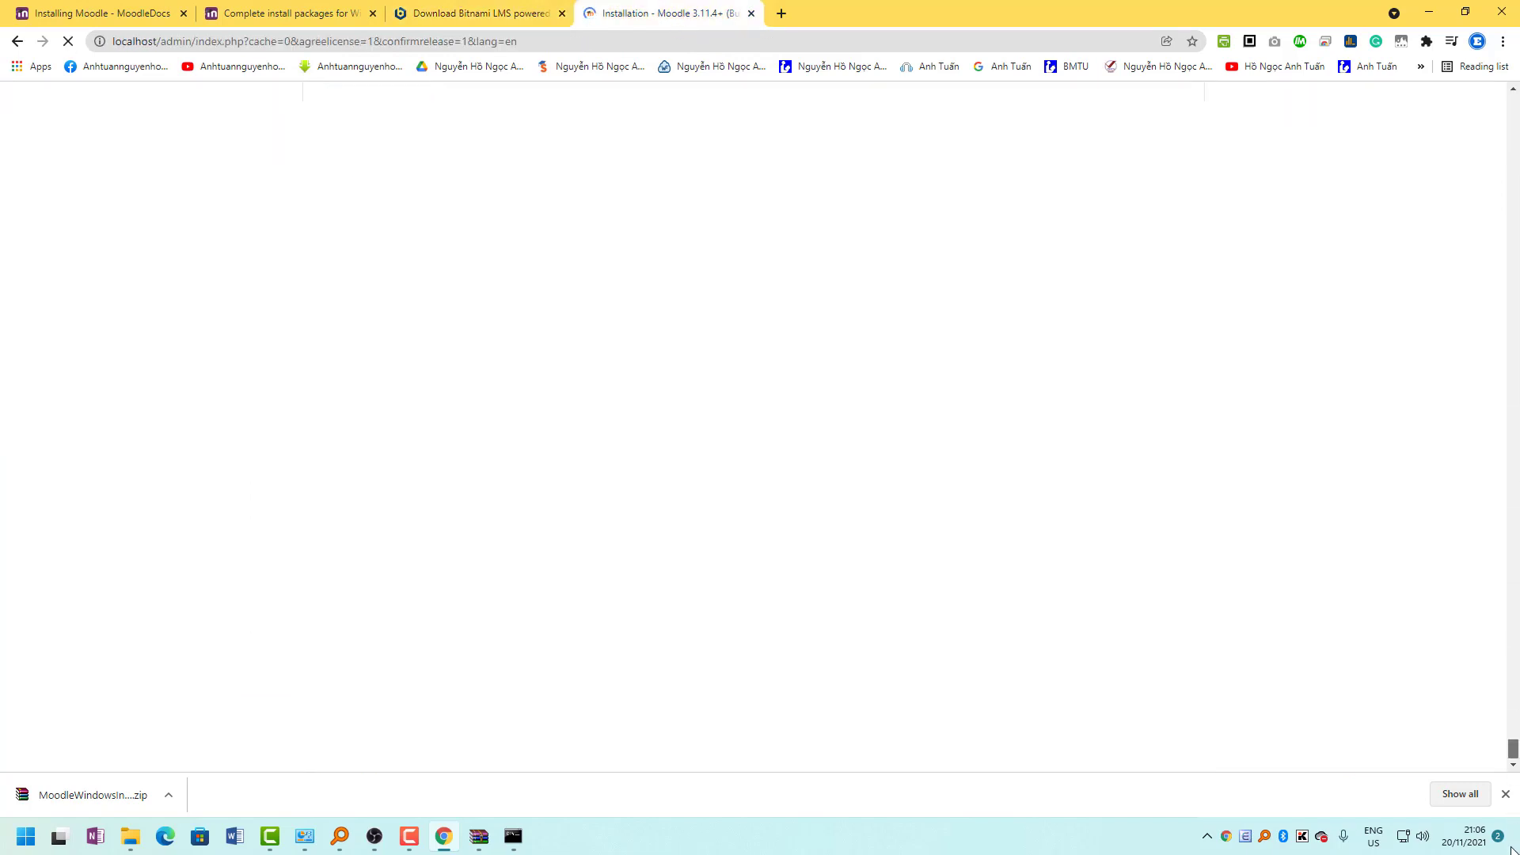
Open the Desktop folder via This PC and look over the files on the desktop.
click(1429, 13)
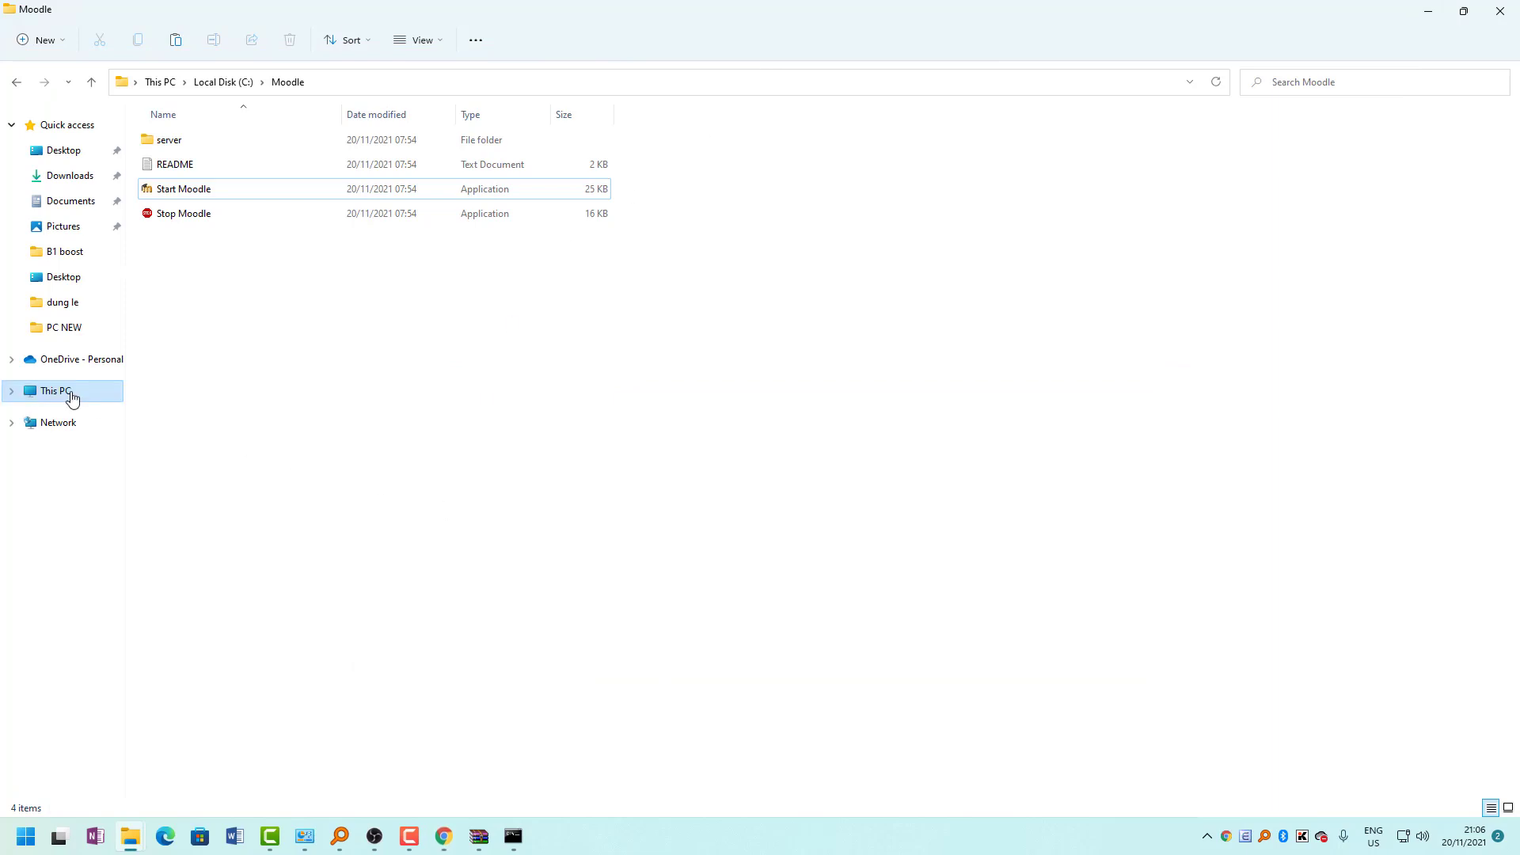
click(75, 395)
click(66, 151)
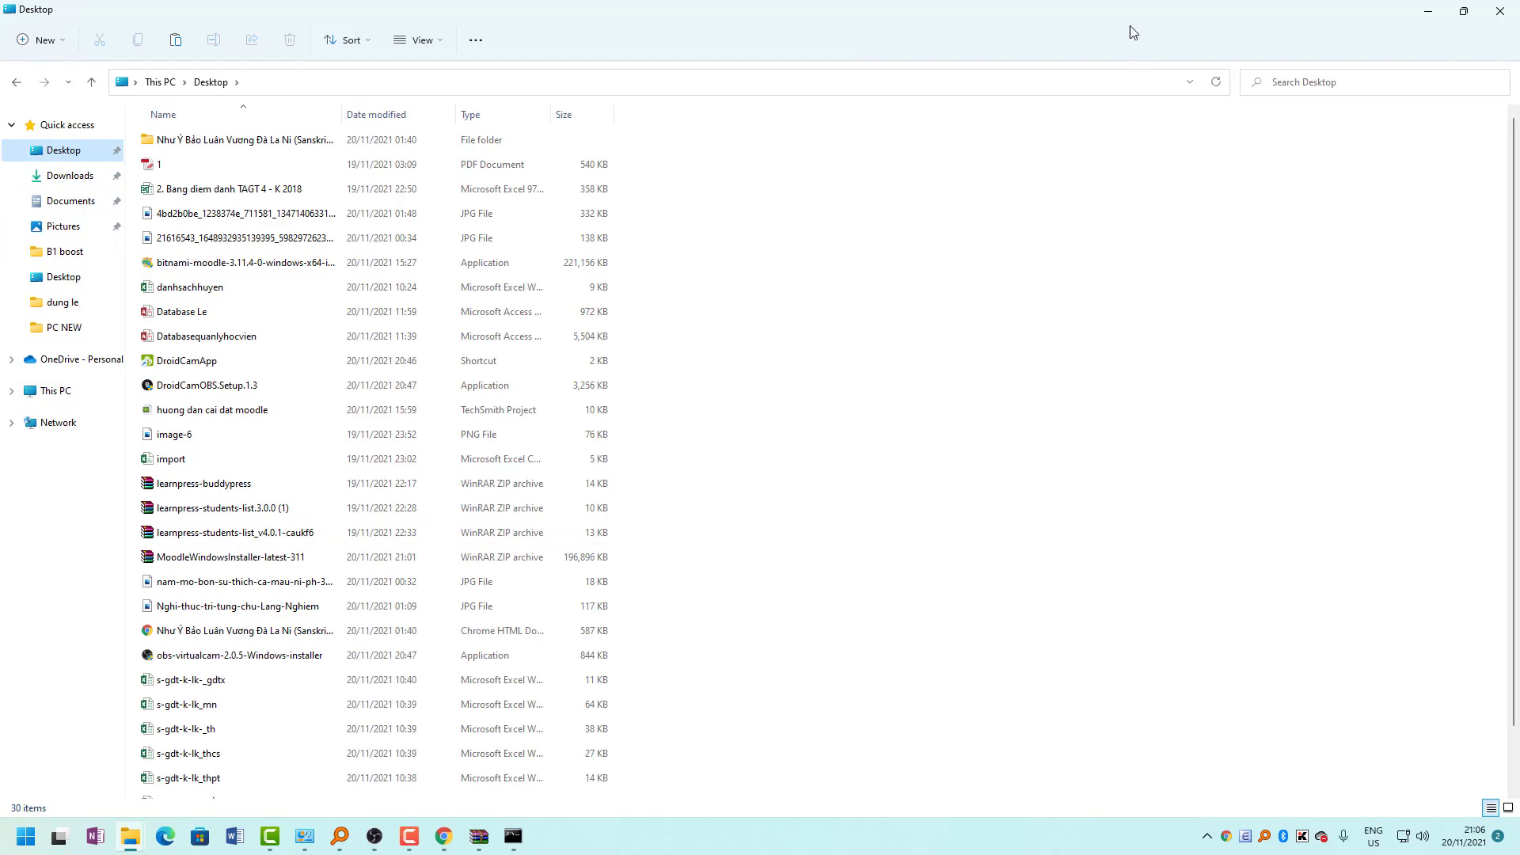
click(1430, 12)
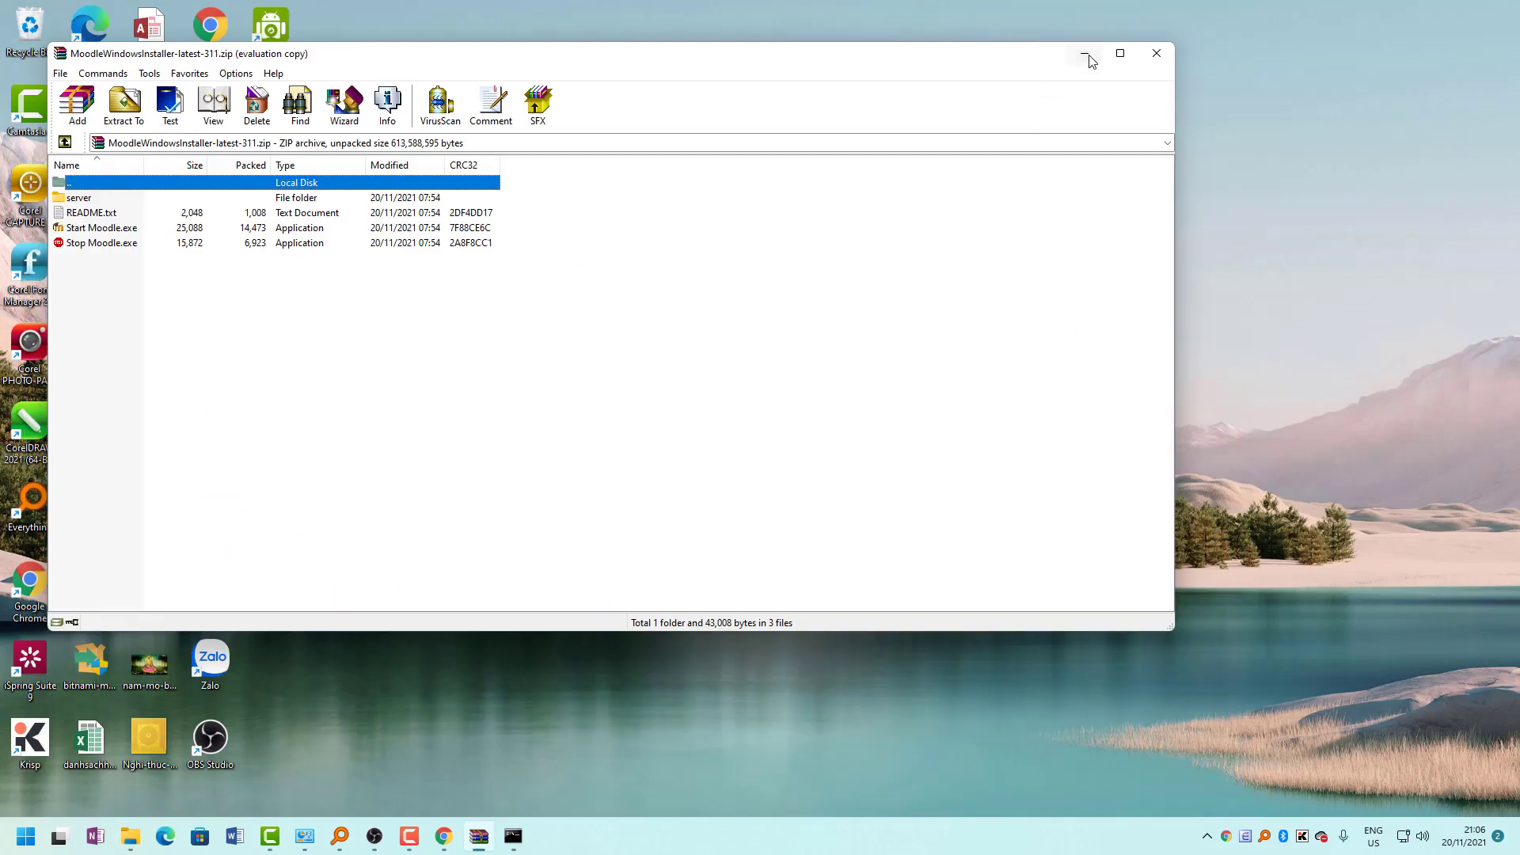
click(1079, 53)
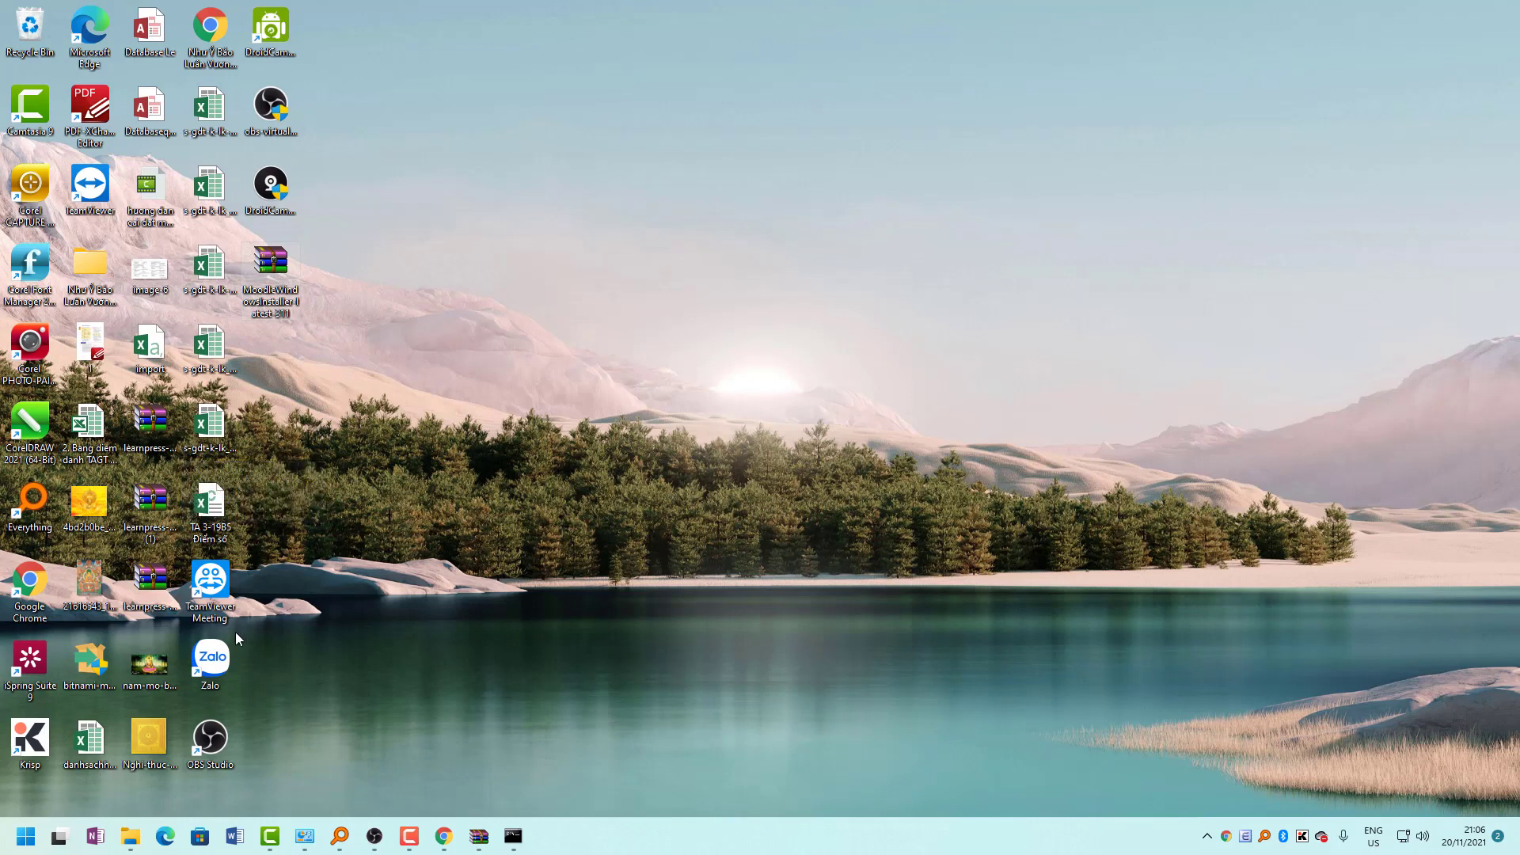
click(150, 510)
click(154, 454)
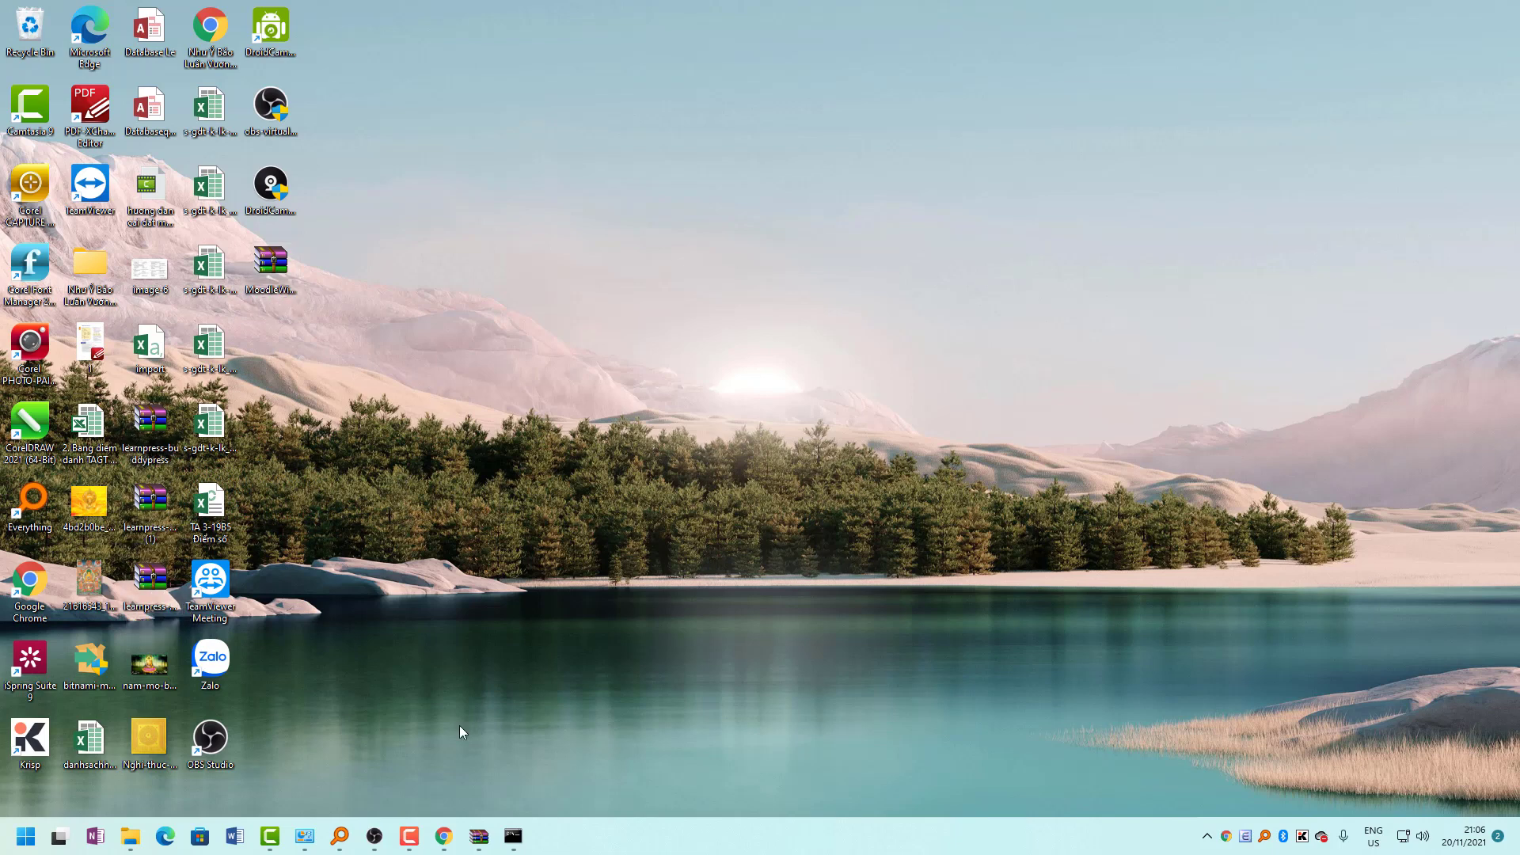
Locate the bitnami-moodle installer from Chrome's downloads list and launch it.
click(454, 845)
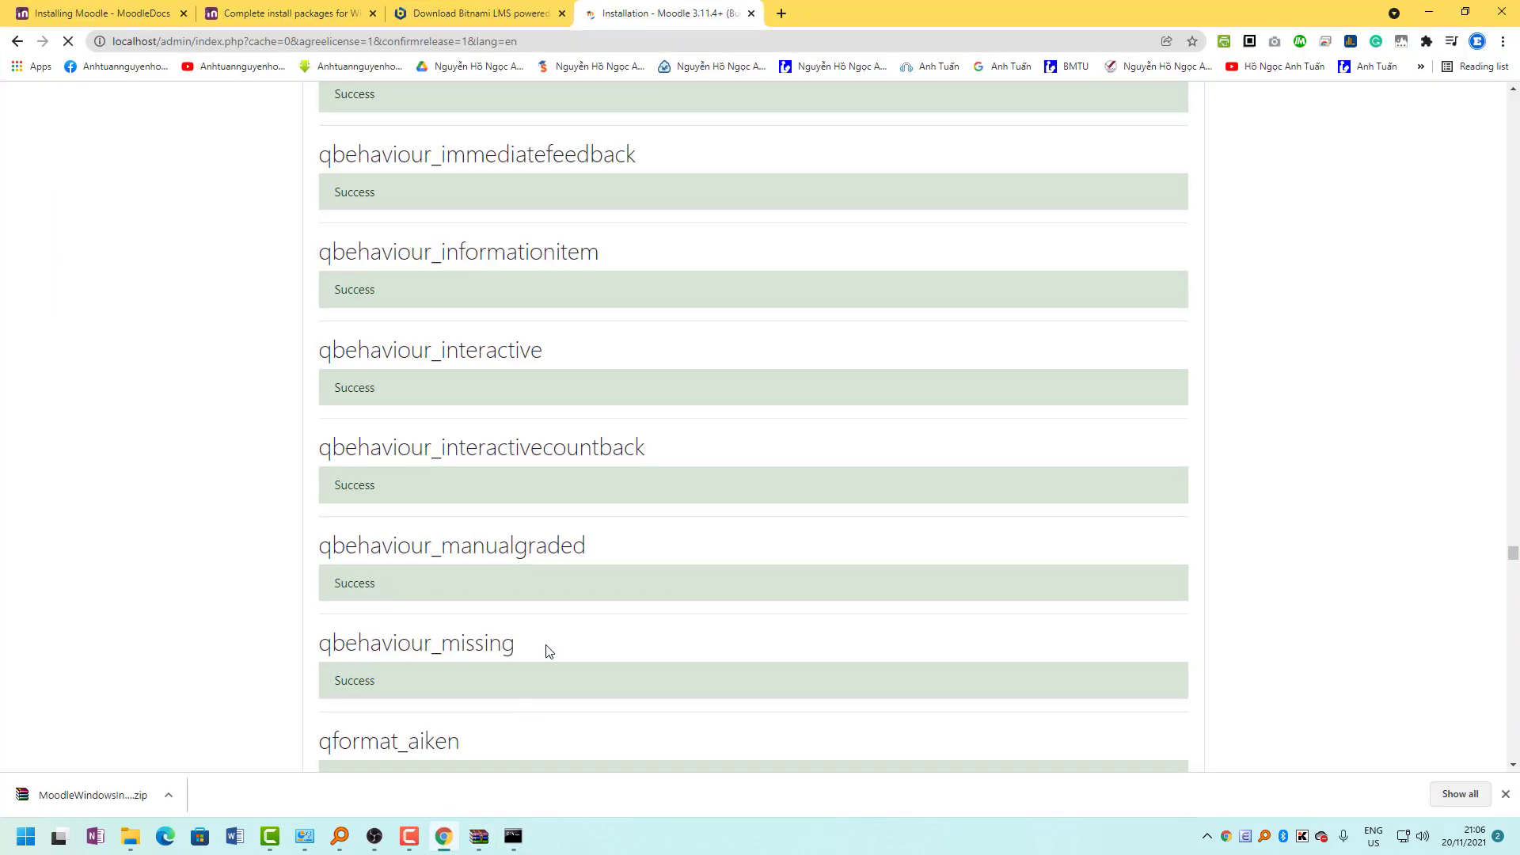
key(ctrl+j)
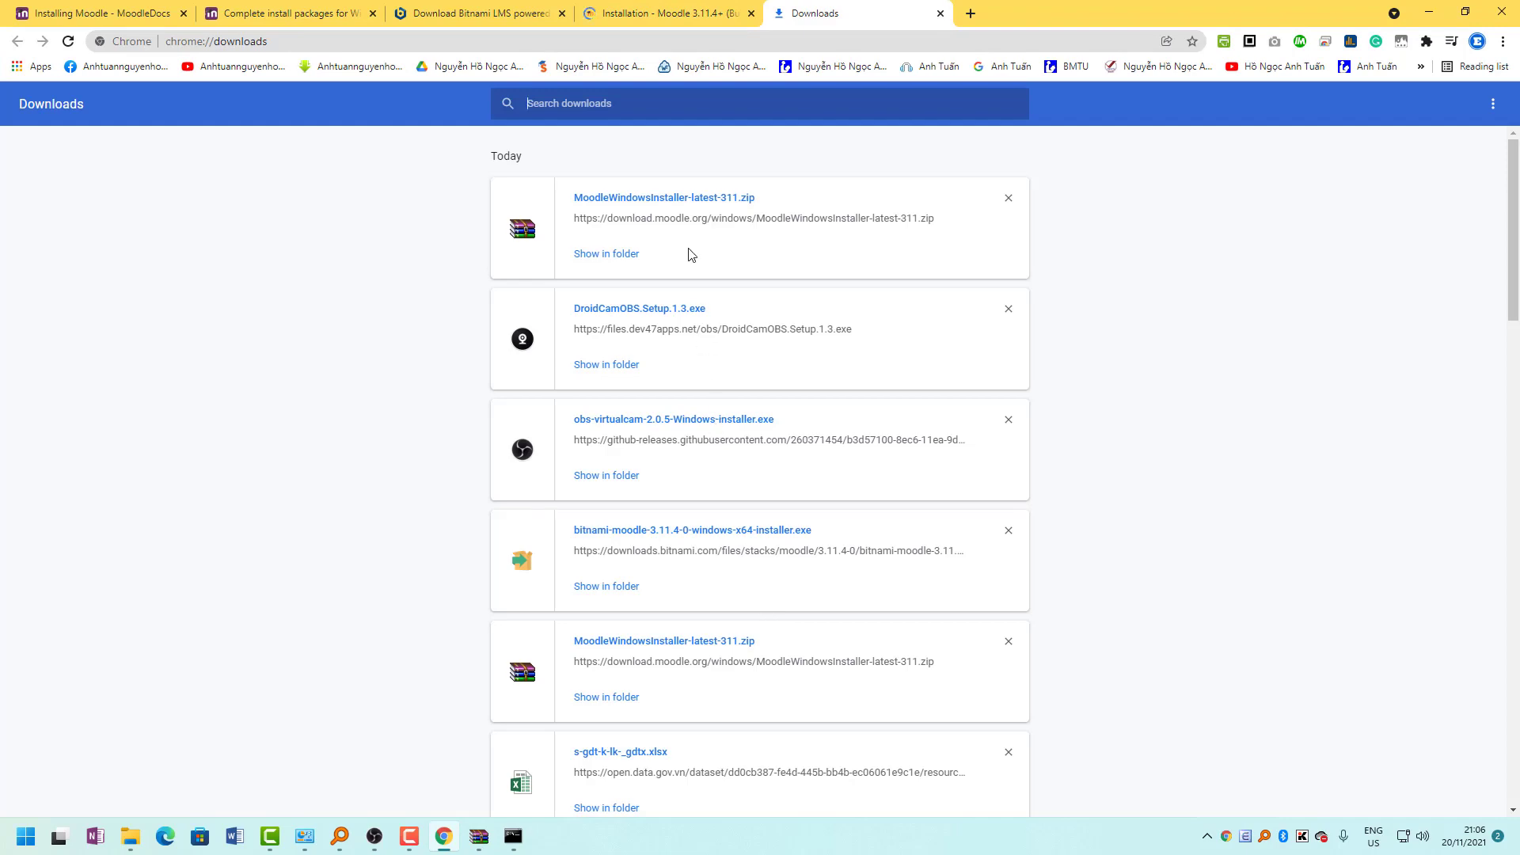
click(615, 588)
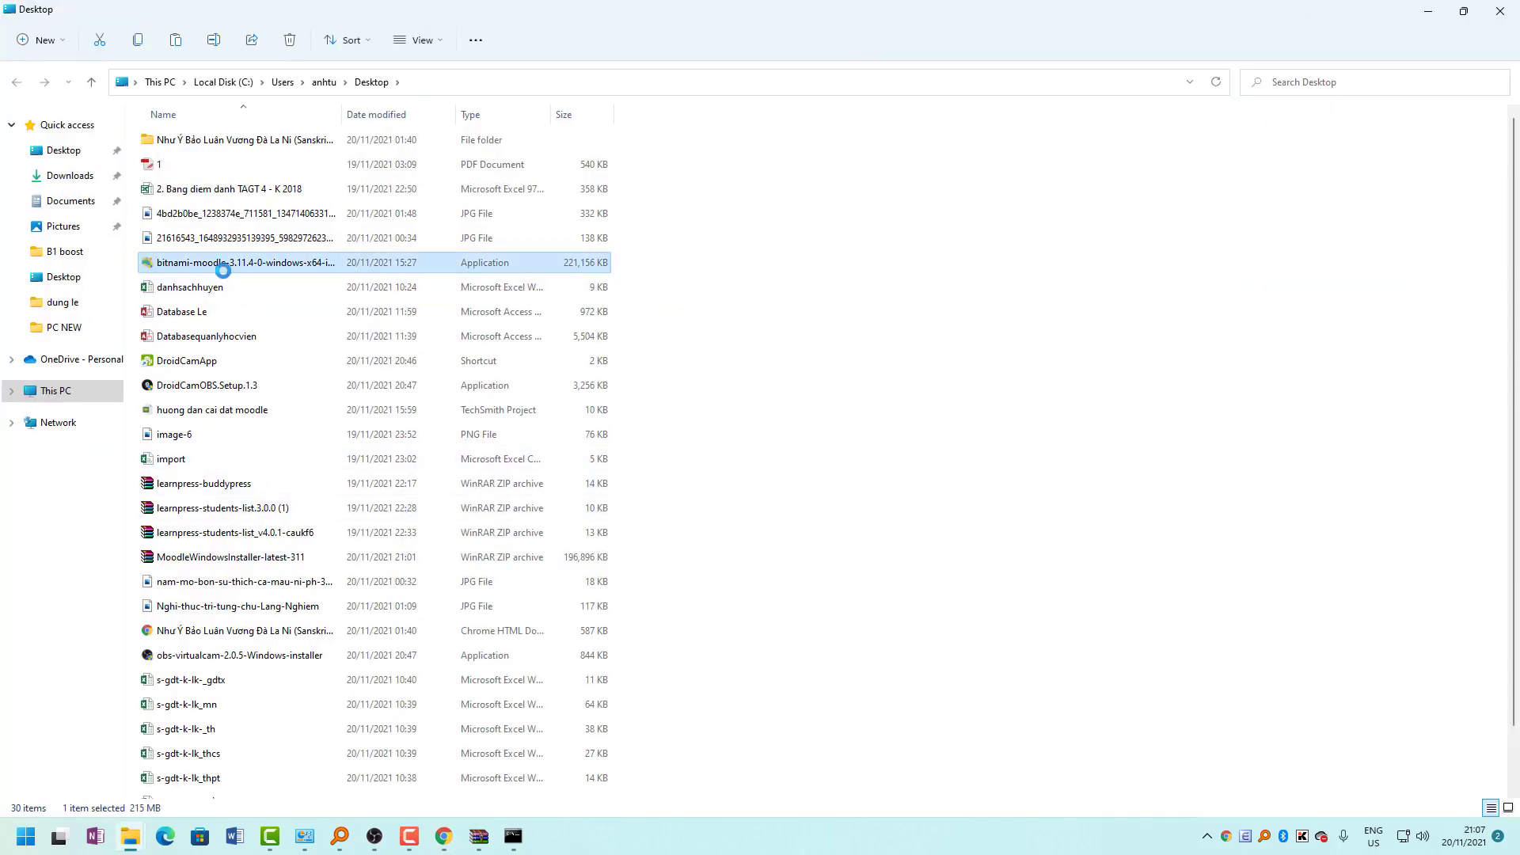
key(Menu)
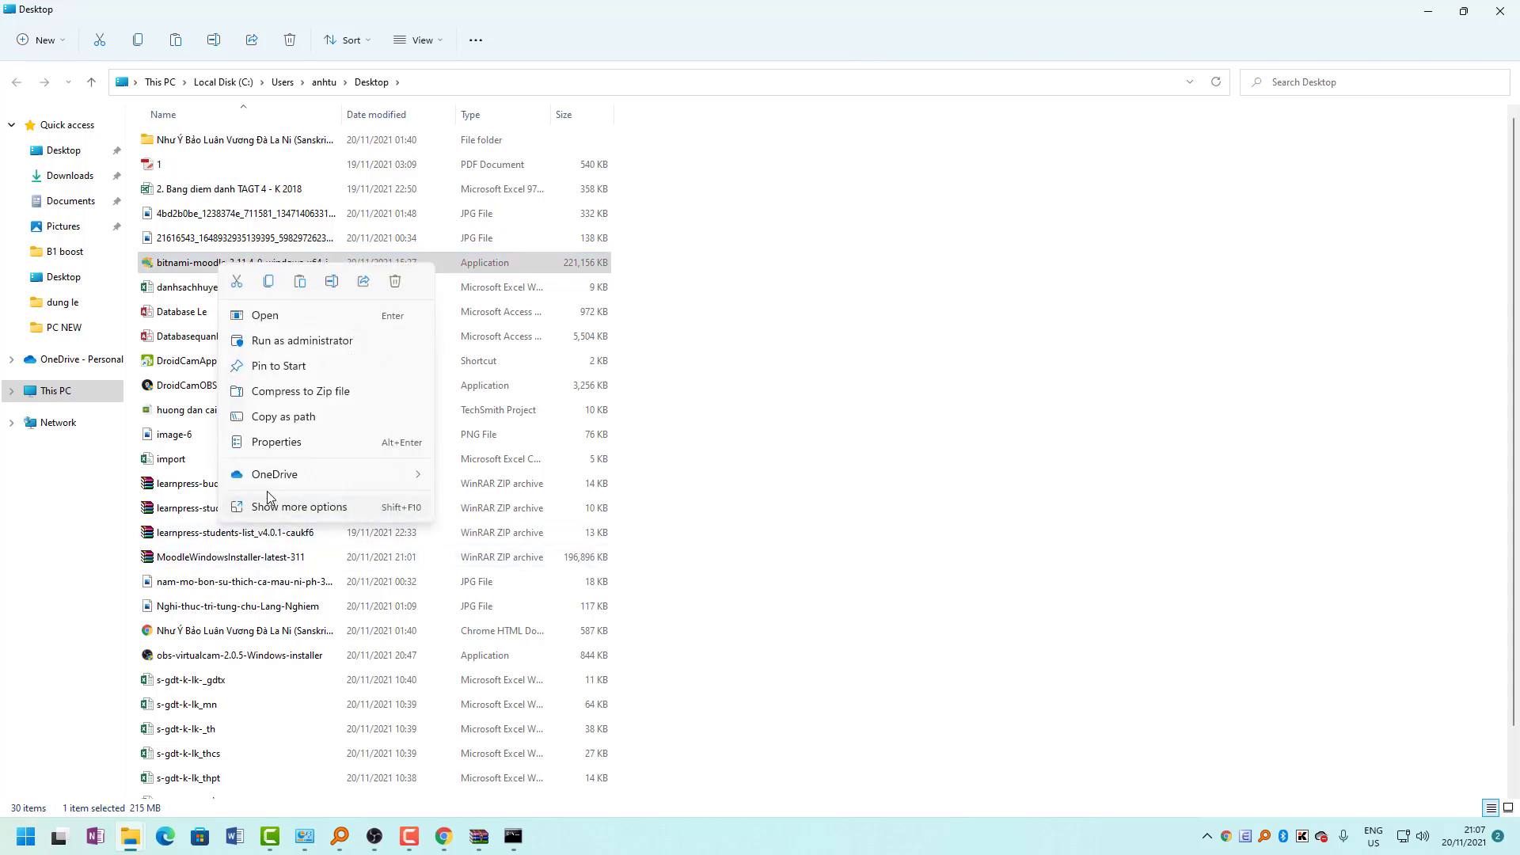
click(269, 318)
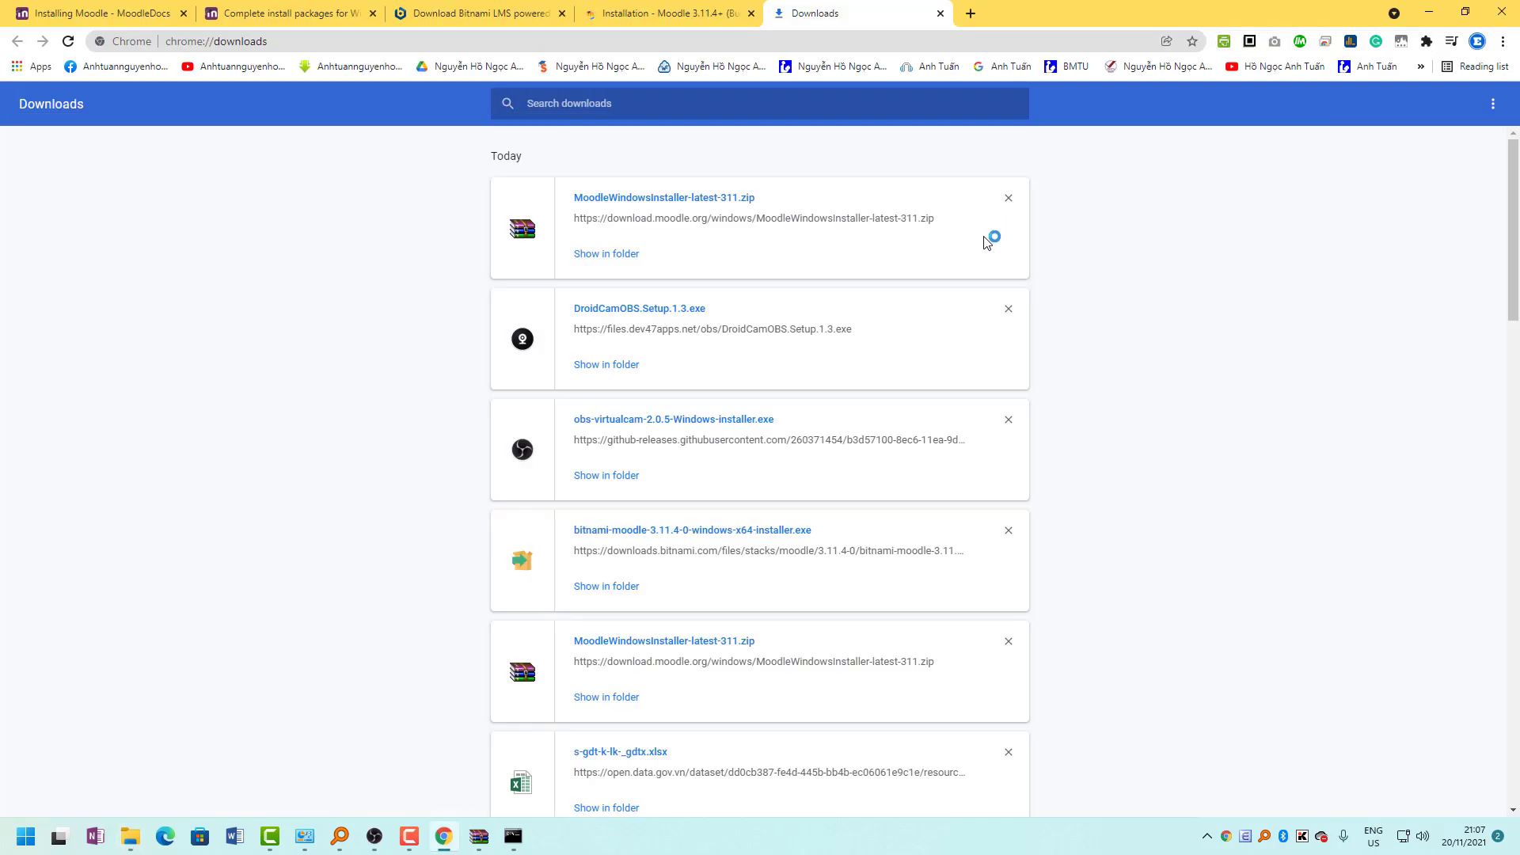
Check the all-Success plugin installation log and continue to the administrator account page.
click(633, 16)
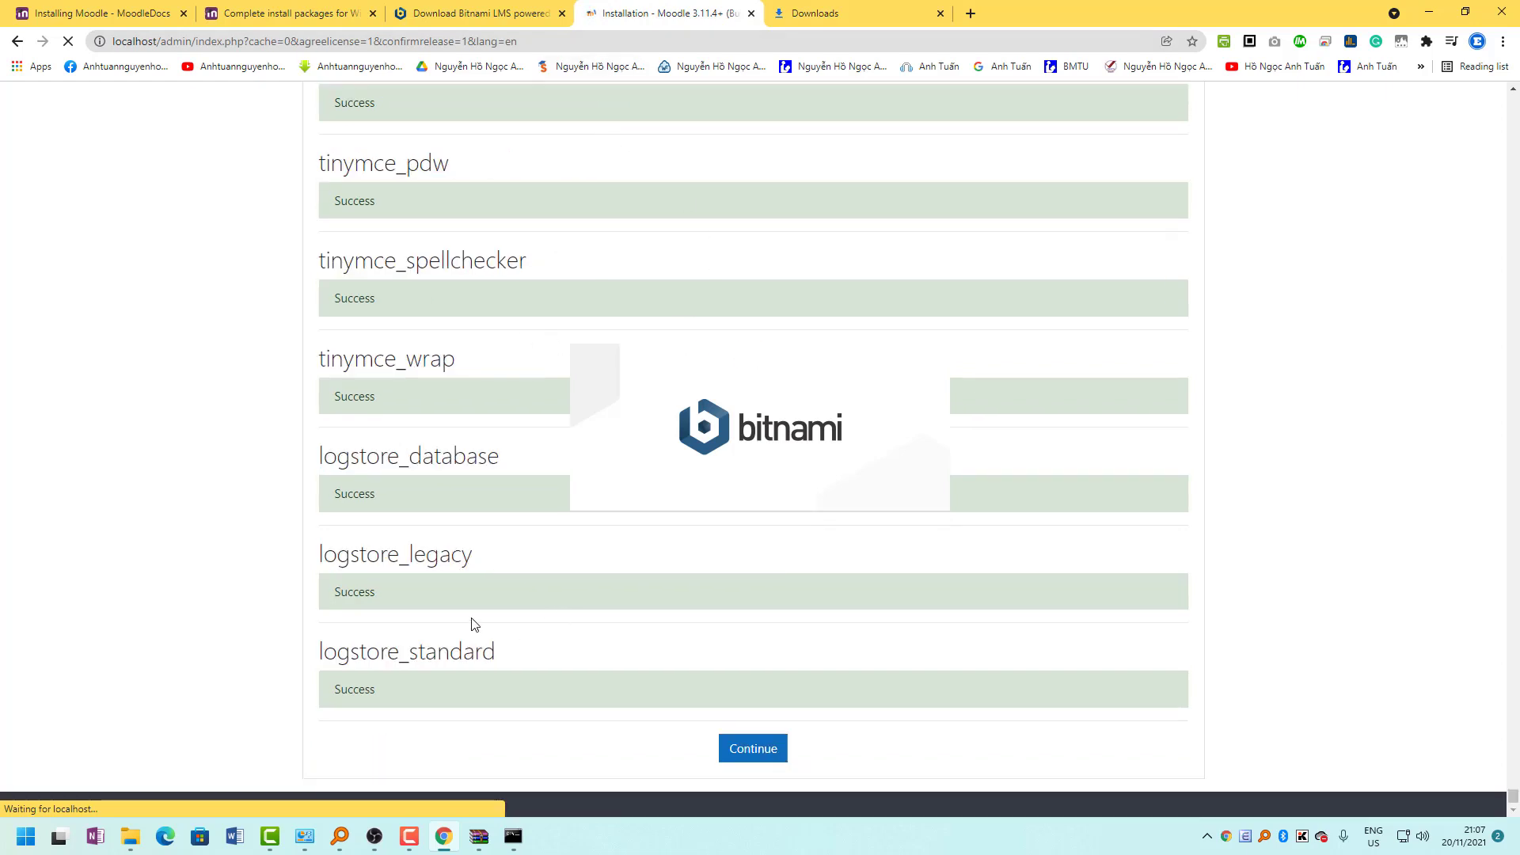
scroll(744, 357, up, 10)
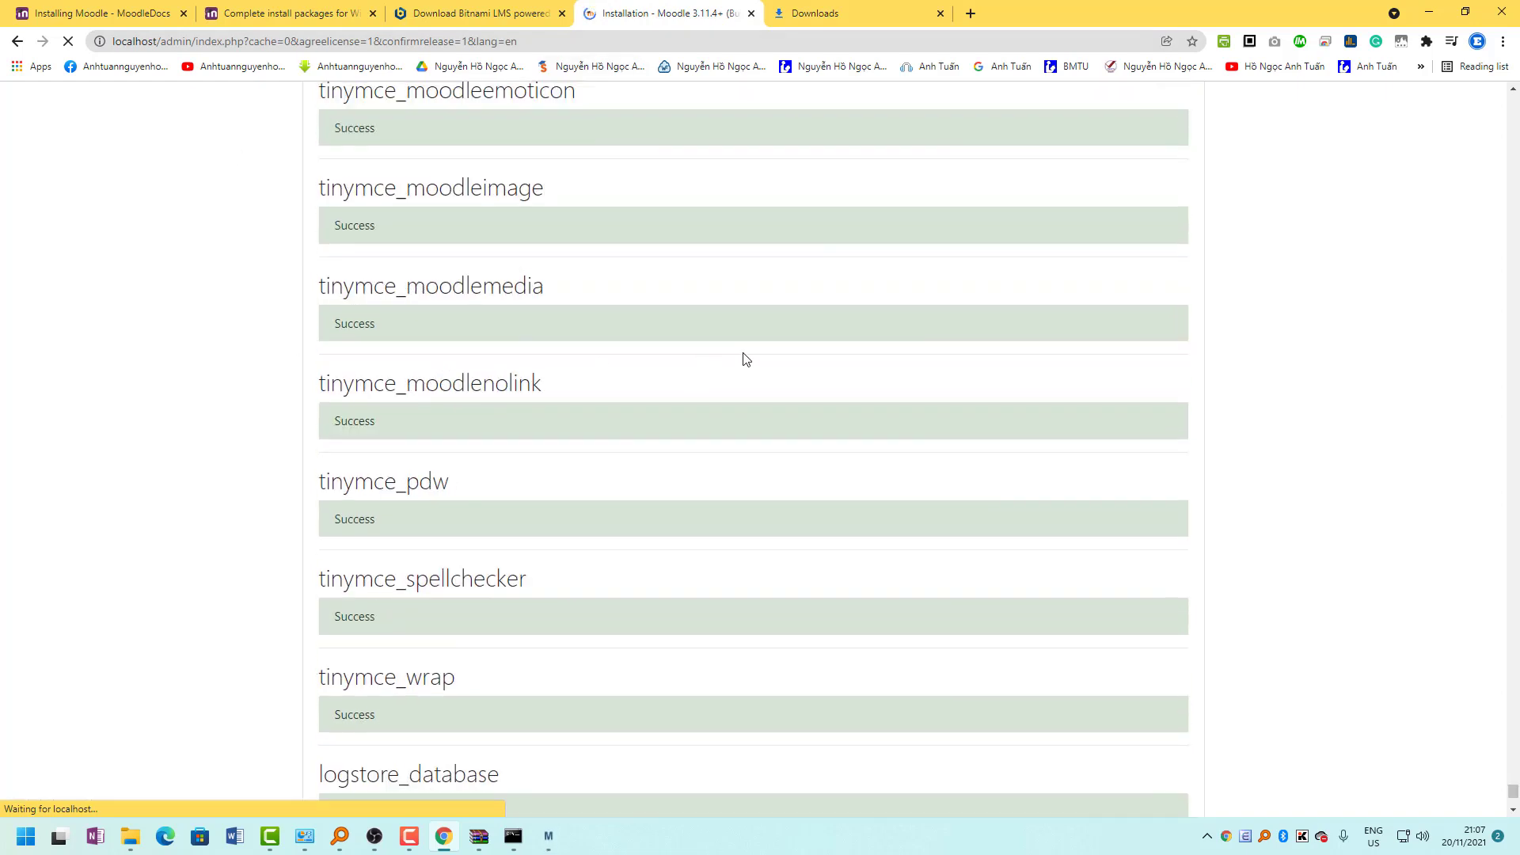
drag(1513, 784, 1513, 100)
scroll(466, 392, down, 20)
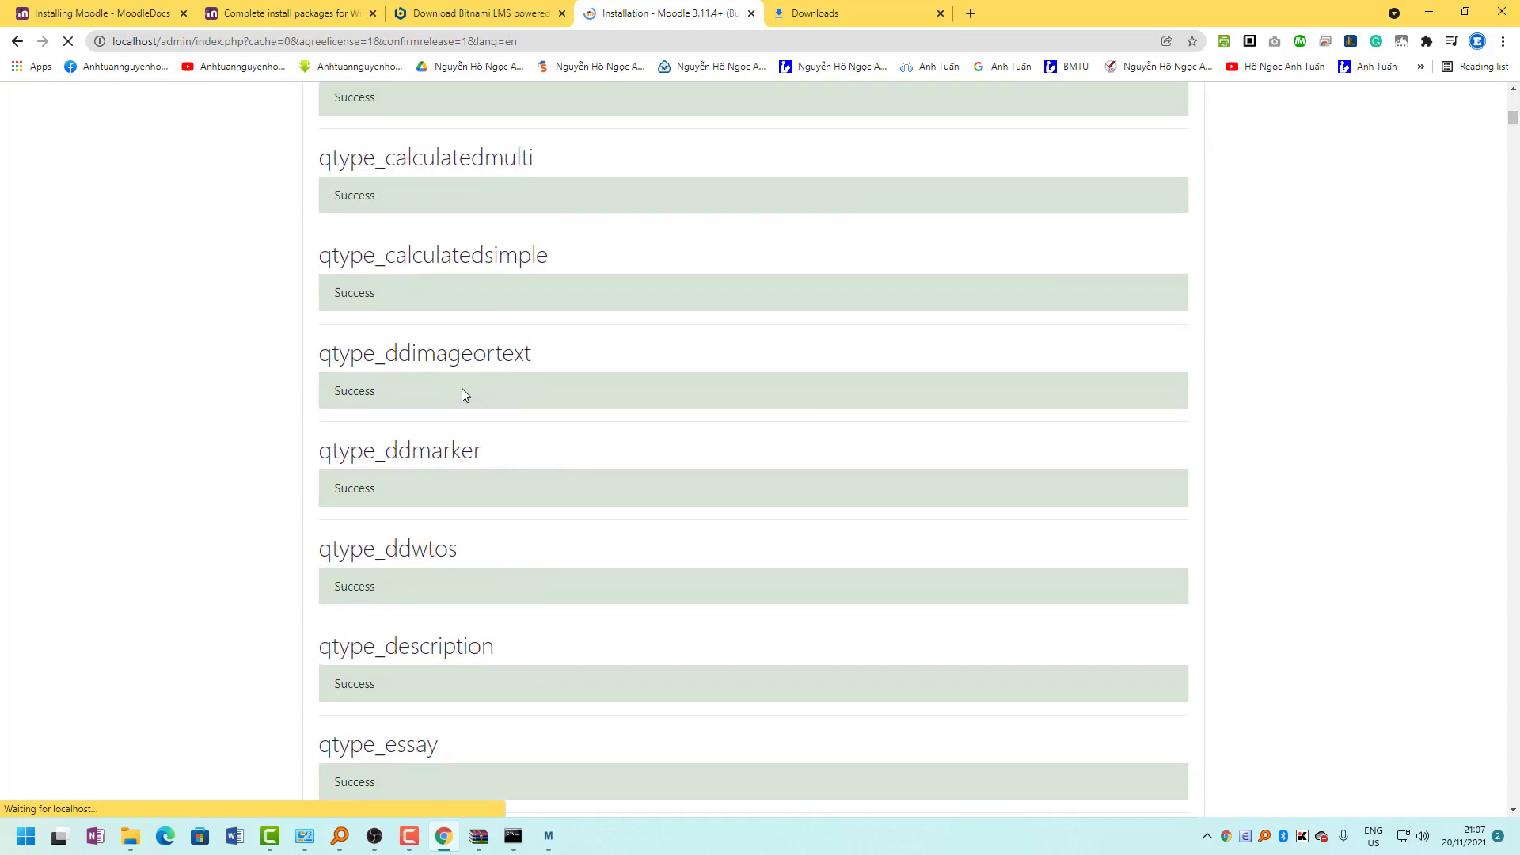
scroll(458, 390, down, 15)
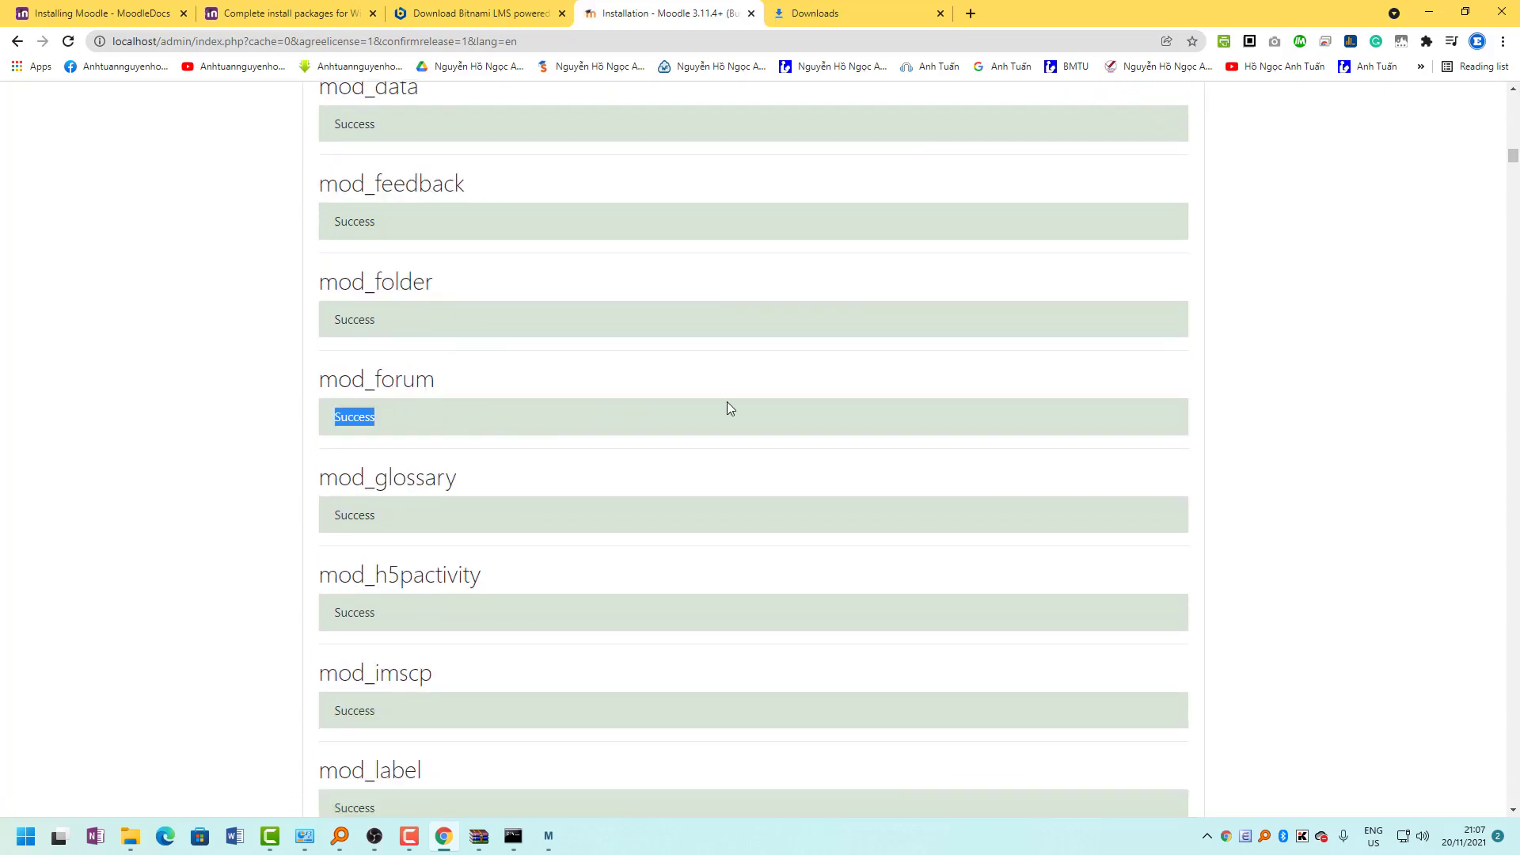
drag(1510, 158, 1512, 800)
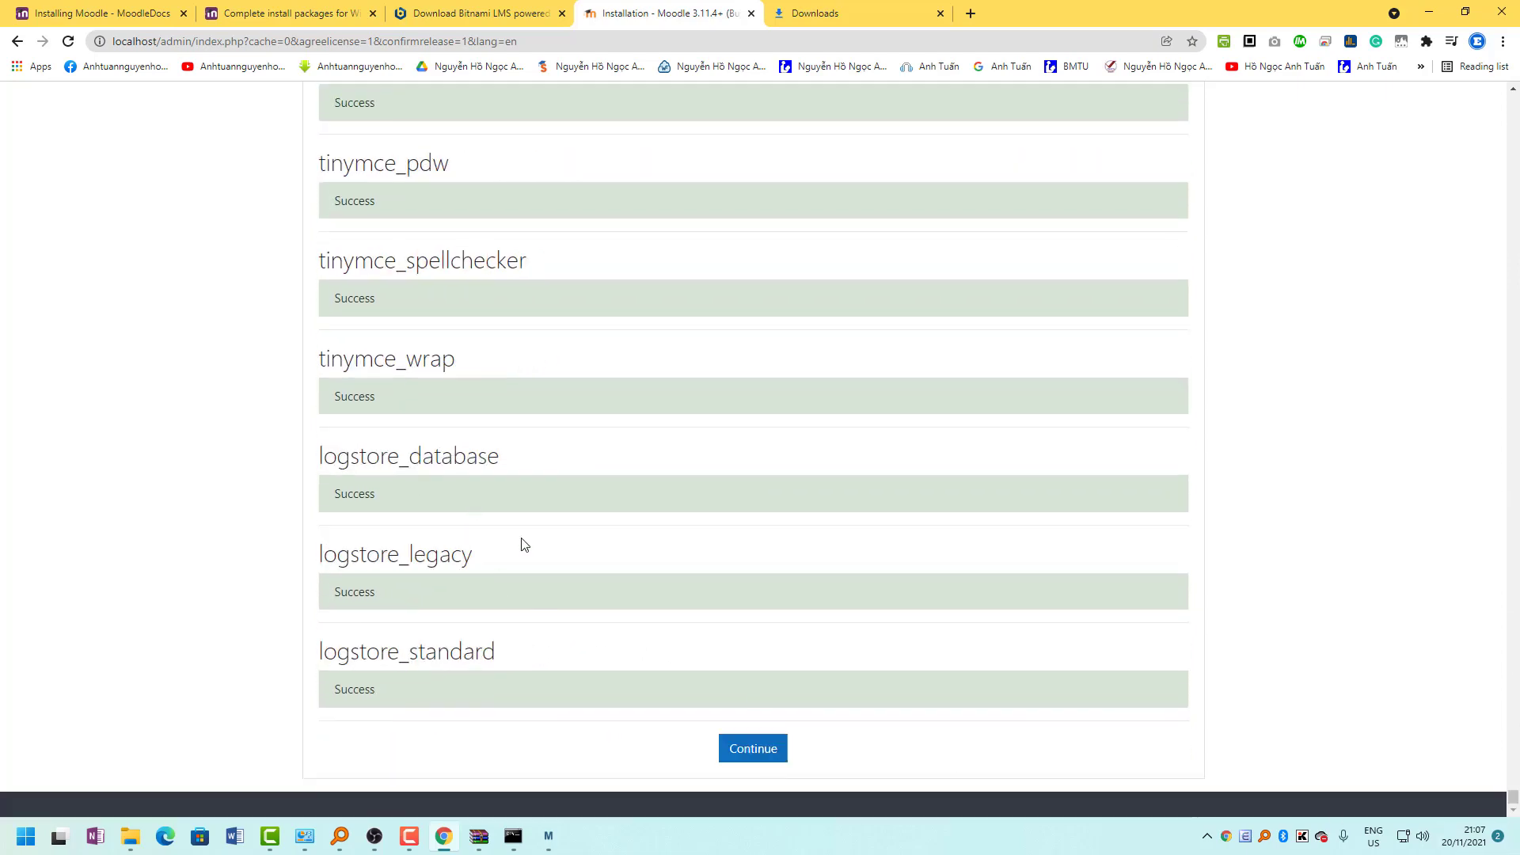
click(766, 758)
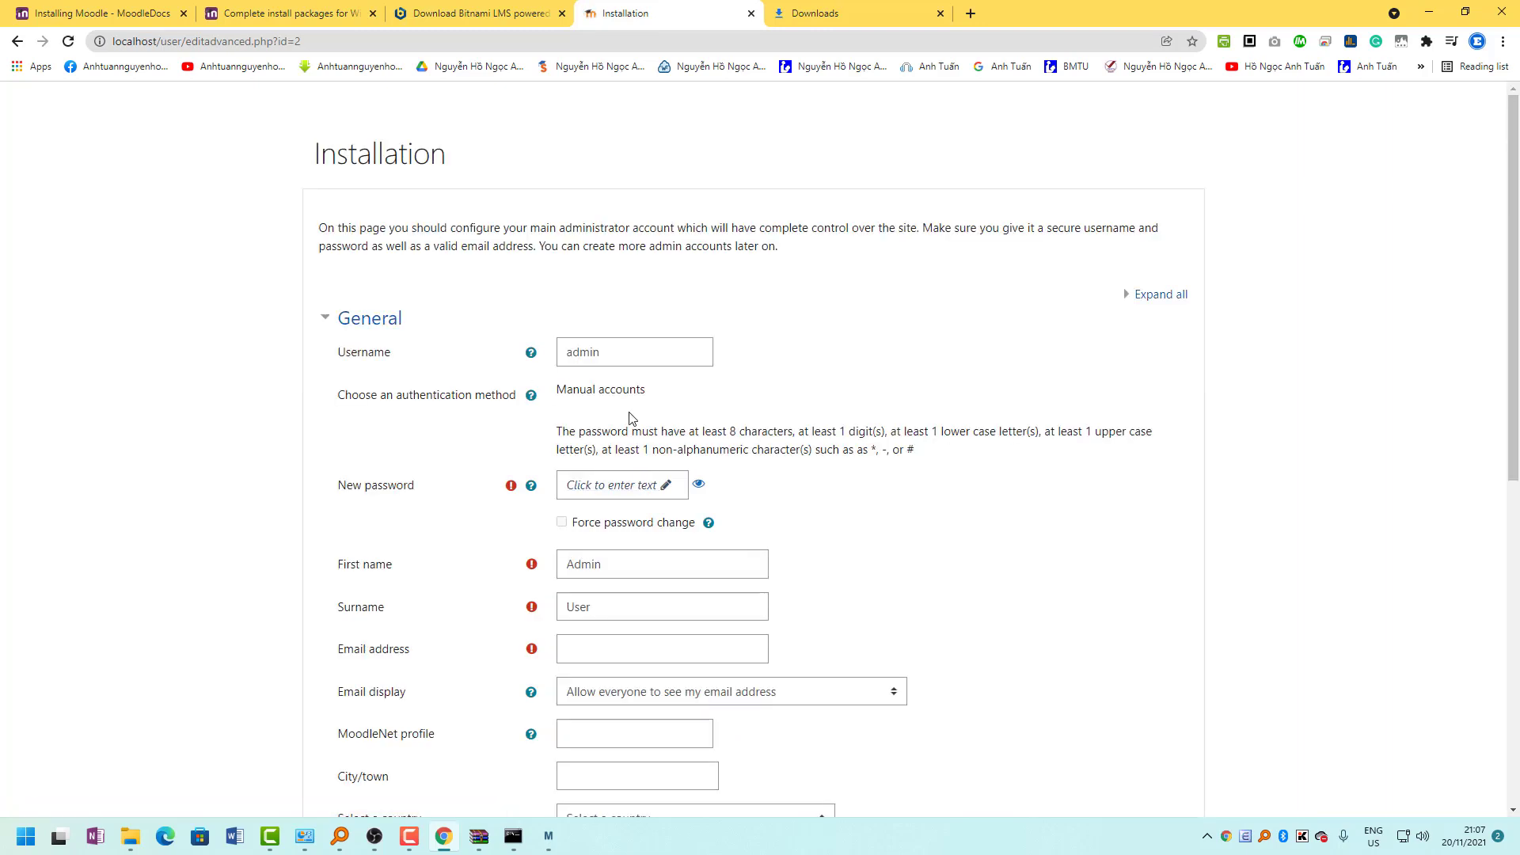
Enter a new administrator password and paste a copy of it into Notepad.
scroll(617, 360, down, 1)
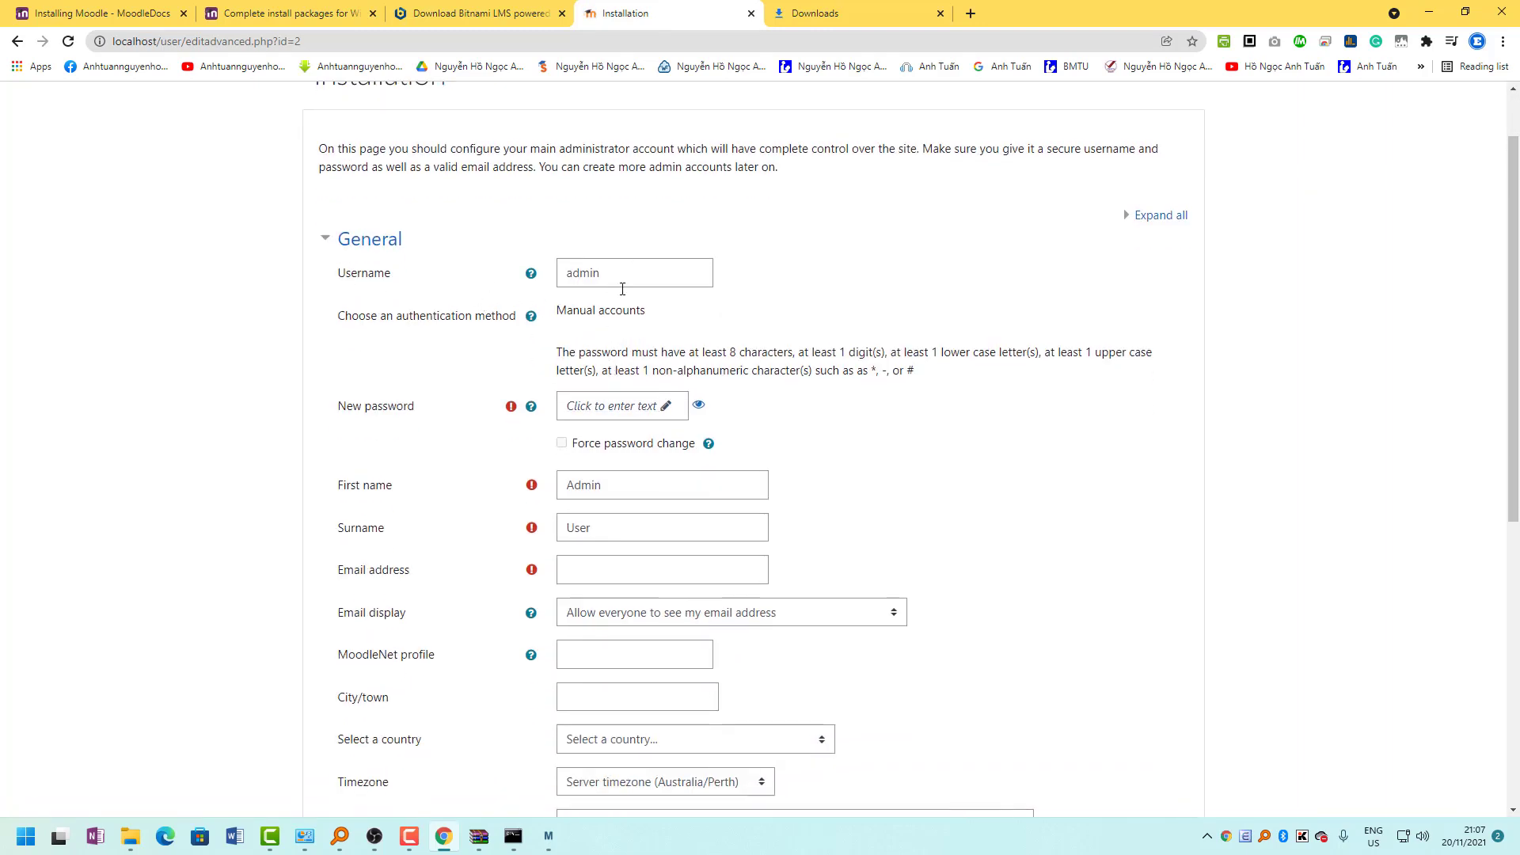
click(666, 407)
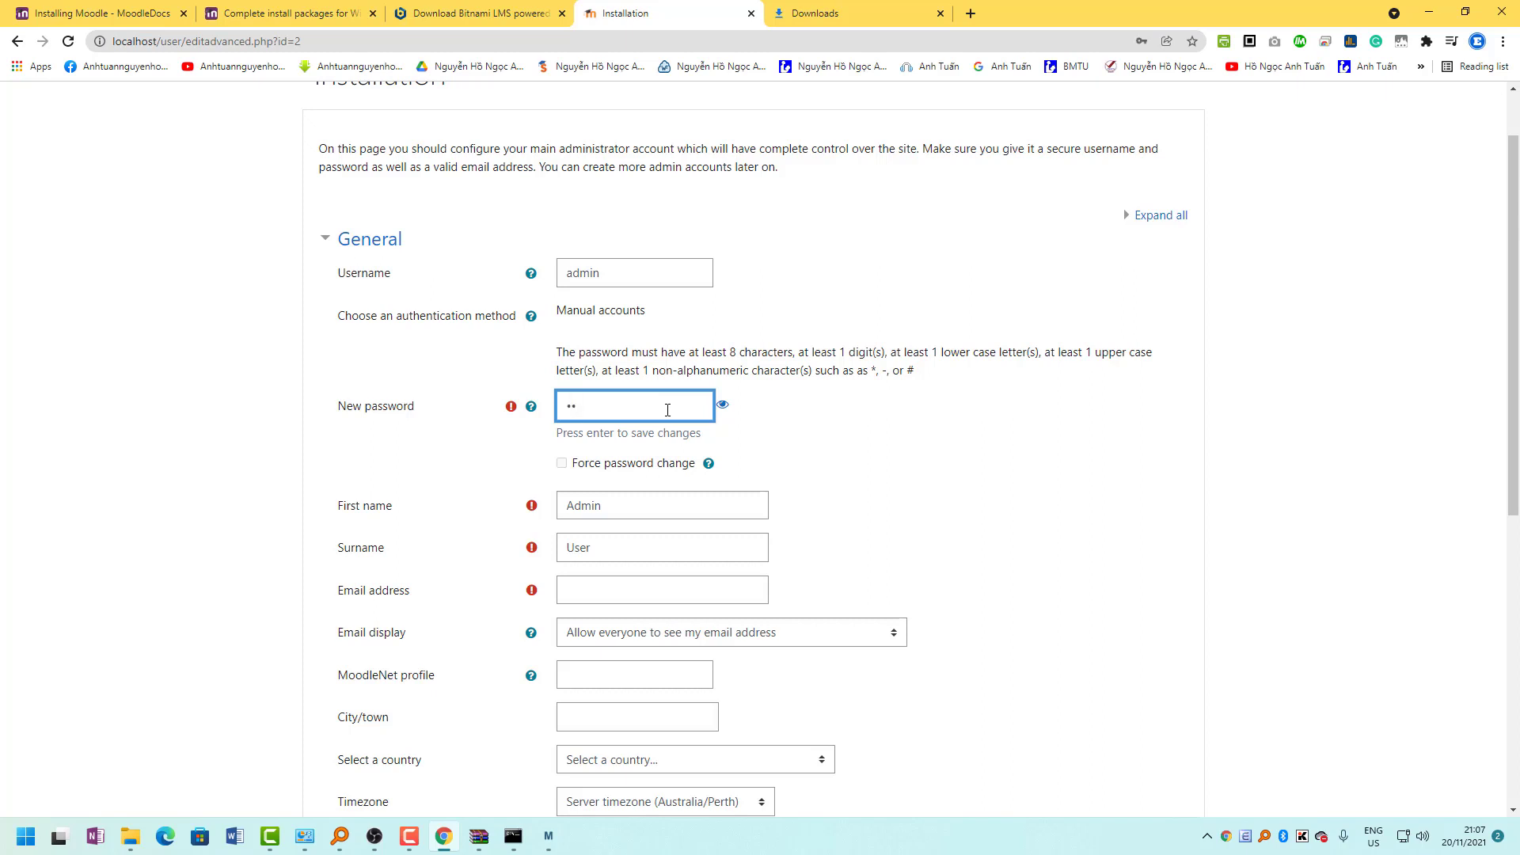
click(722, 405)
drag(661, 407, 424, 410)
key(ctrl+c)
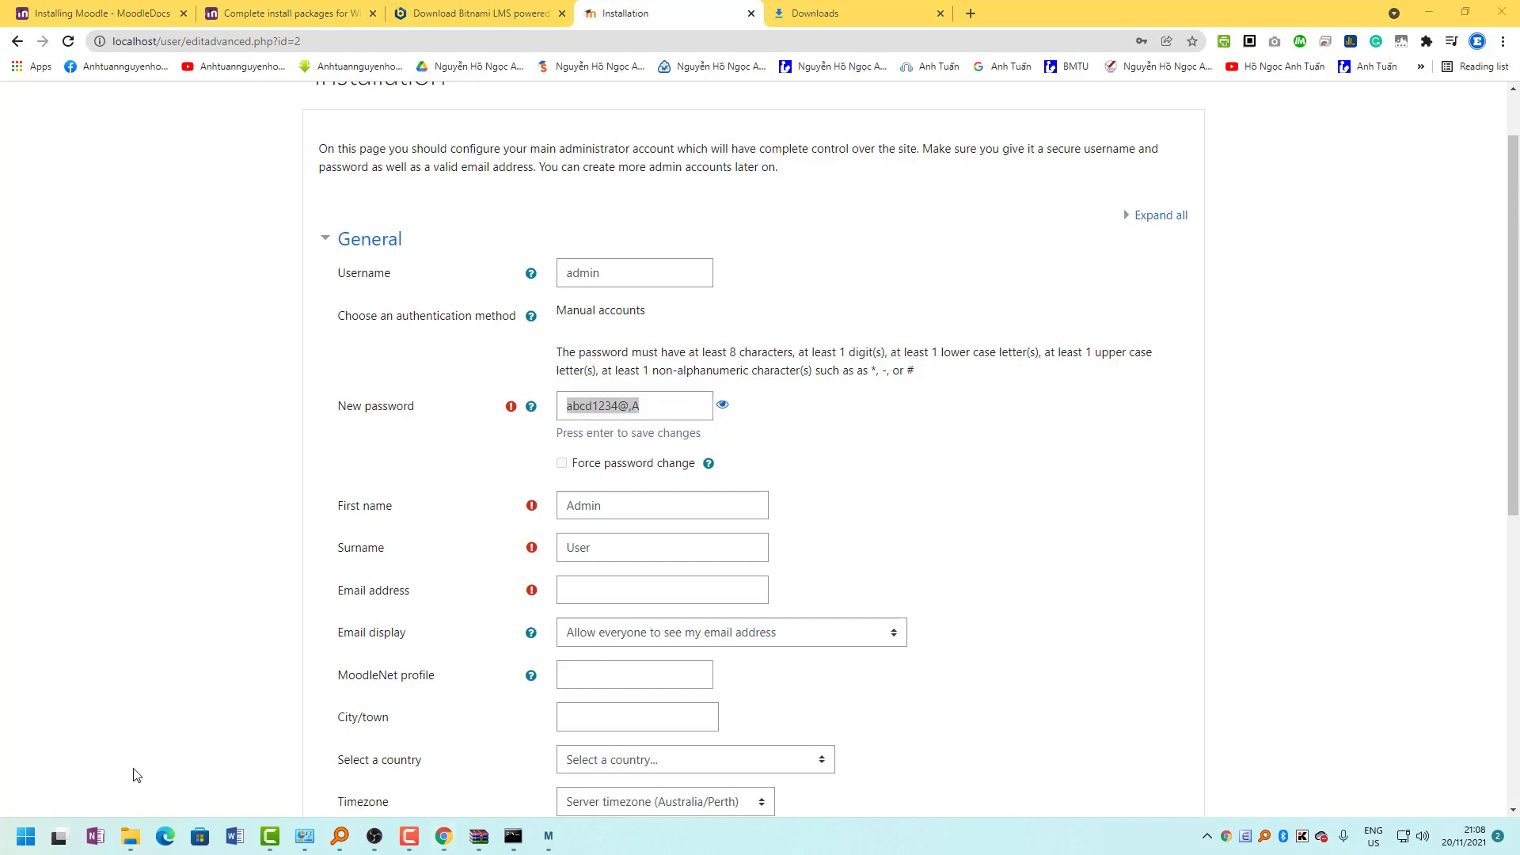
click(40, 837)
text(notepad)
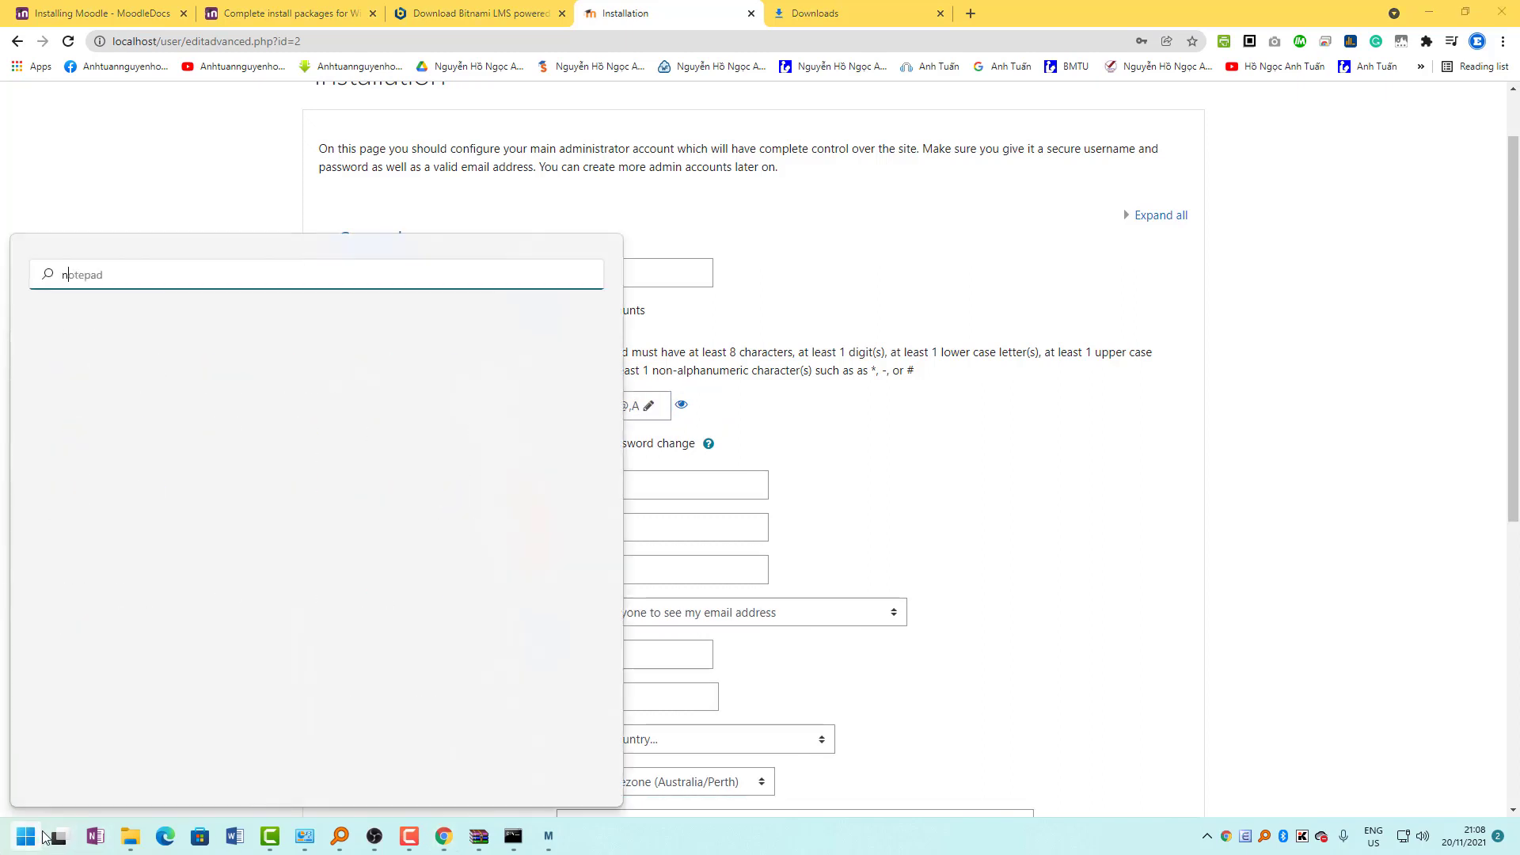
key(Return)
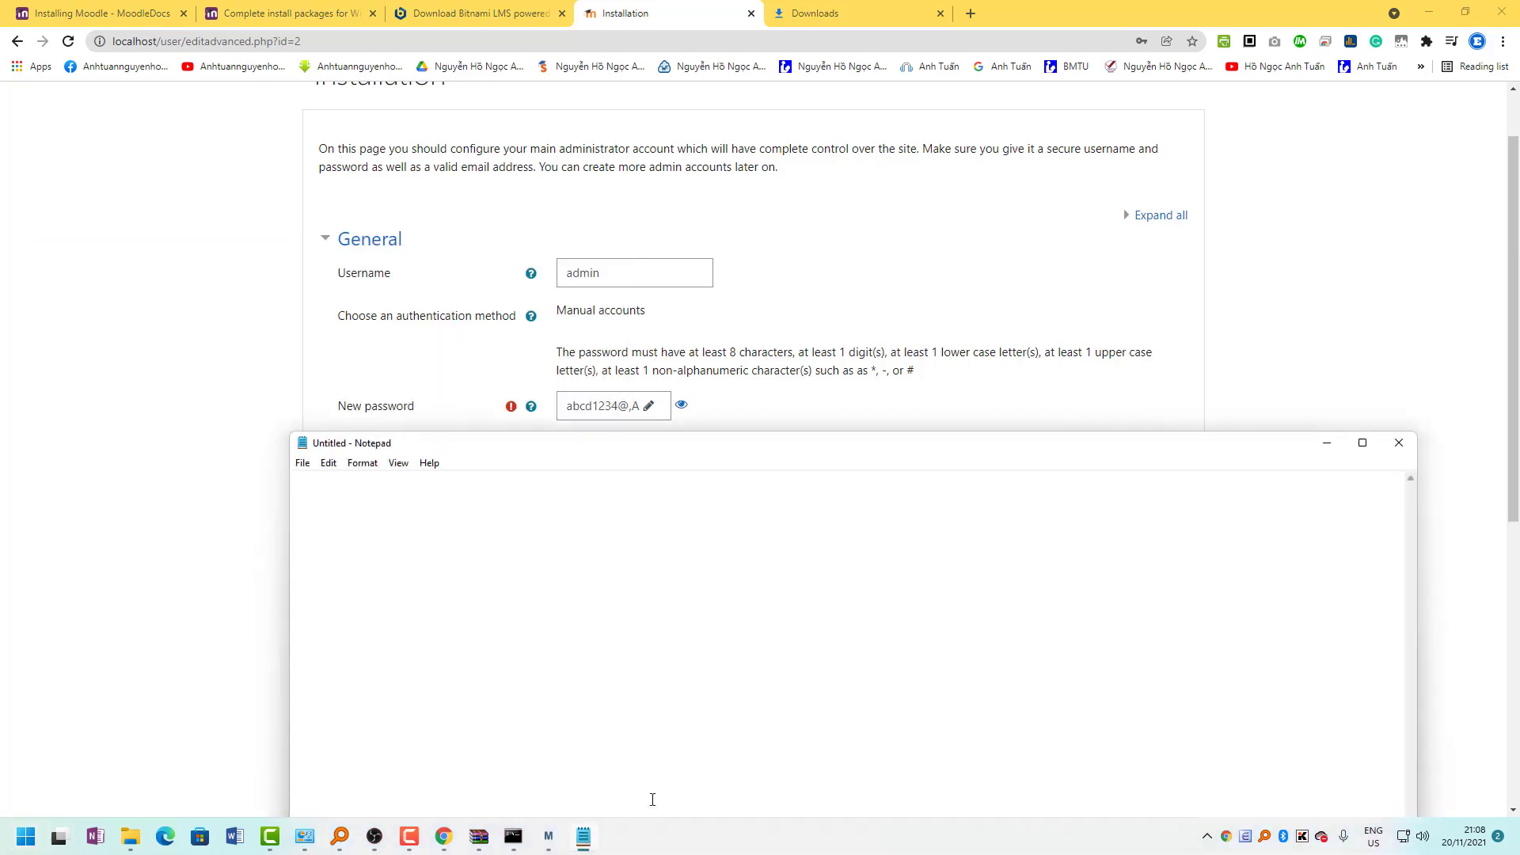
key(ctrl+v)
Autofill the admin's e-mail, city and country, then save with Update profile.
click(1269, 397)
scroll(662, 533, down, 1)
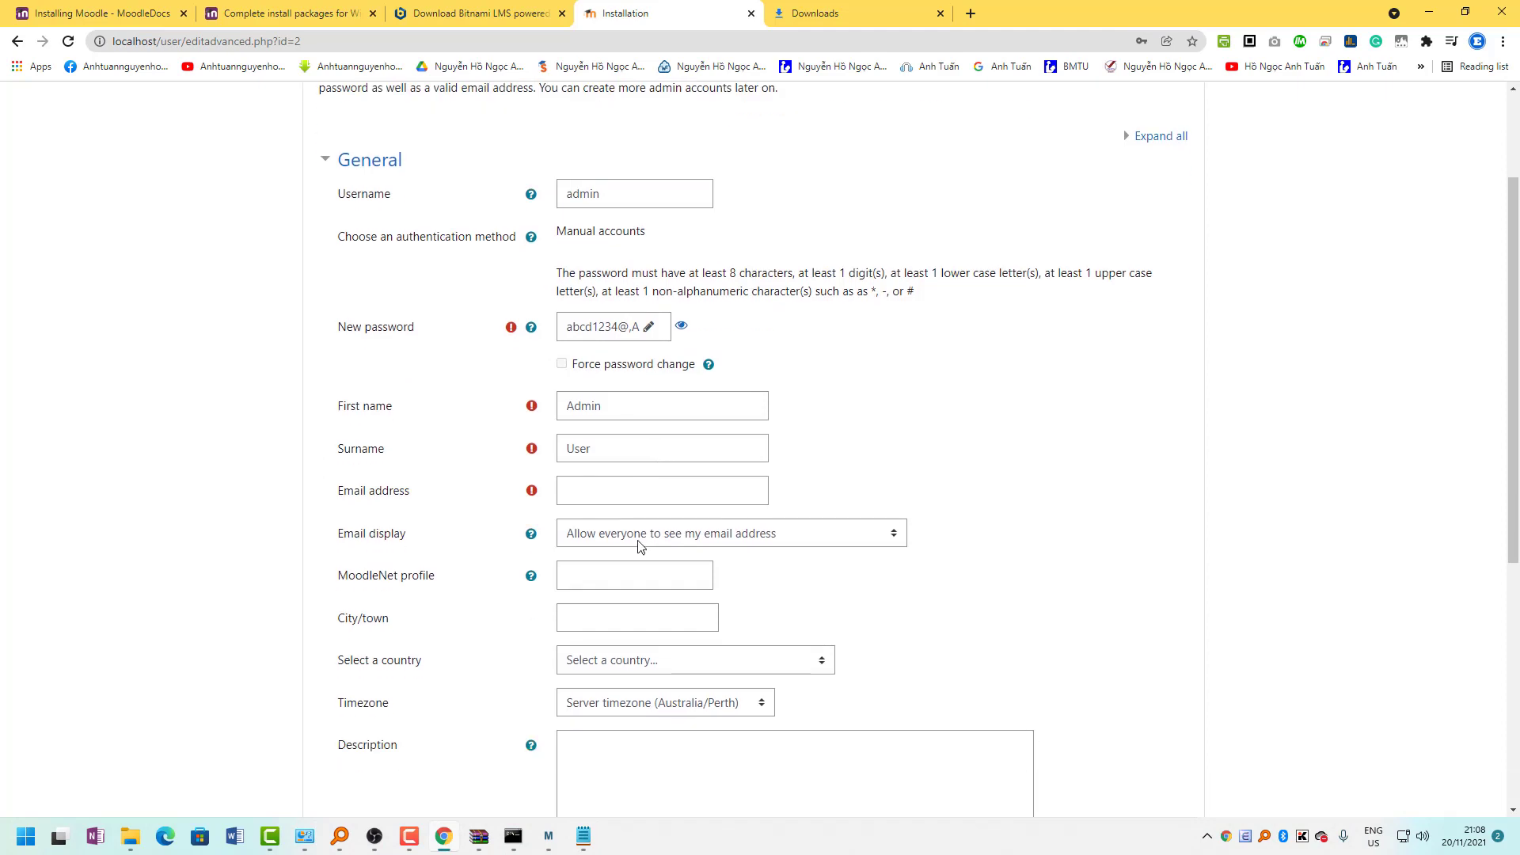
click(610, 495)
click(679, 568)
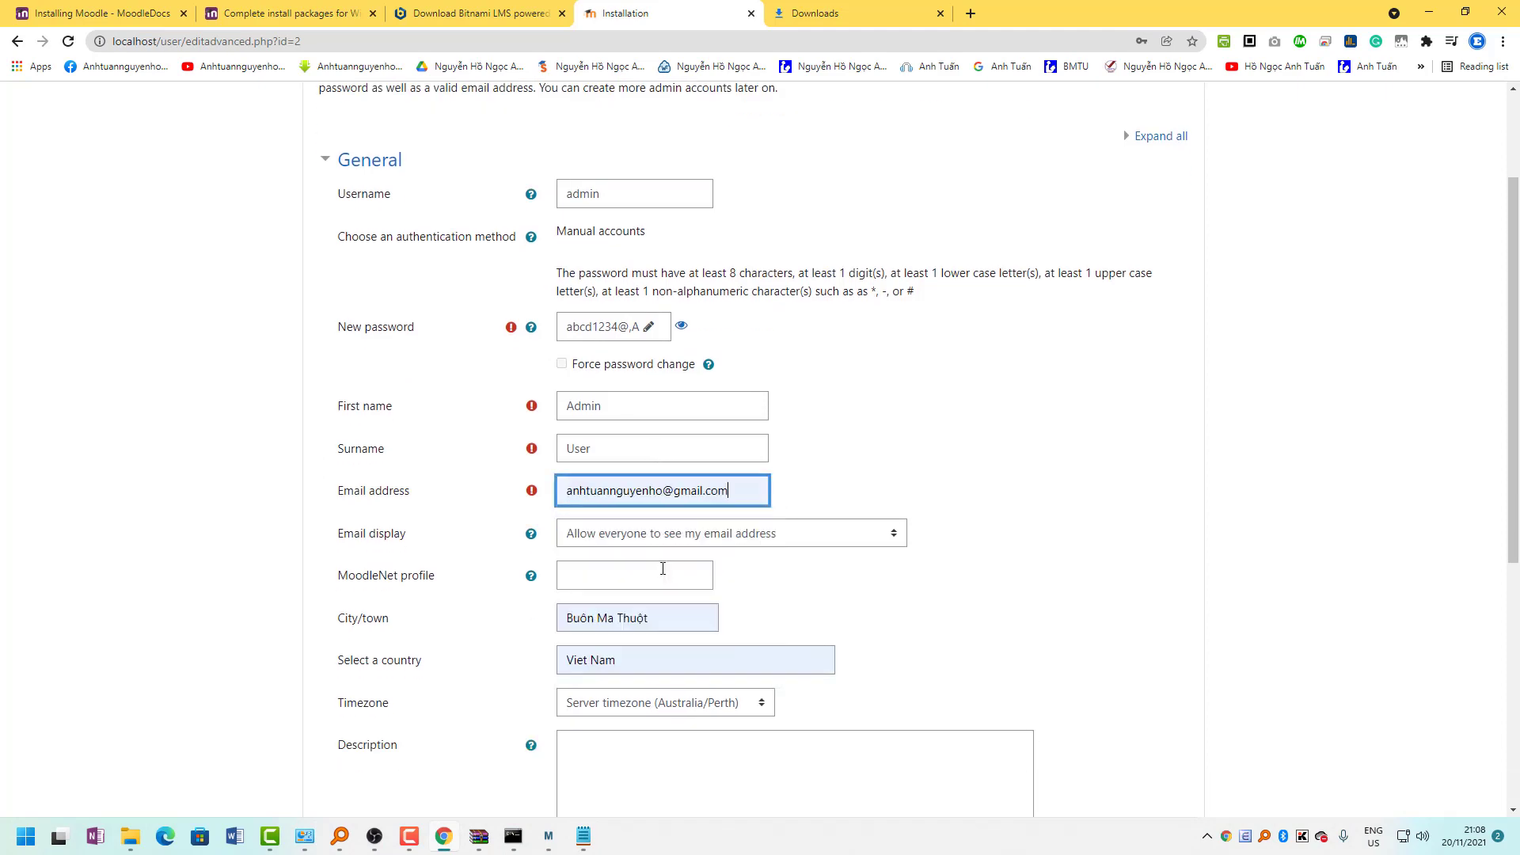
scroll(740, 638, down, 5)
click(600, 701)
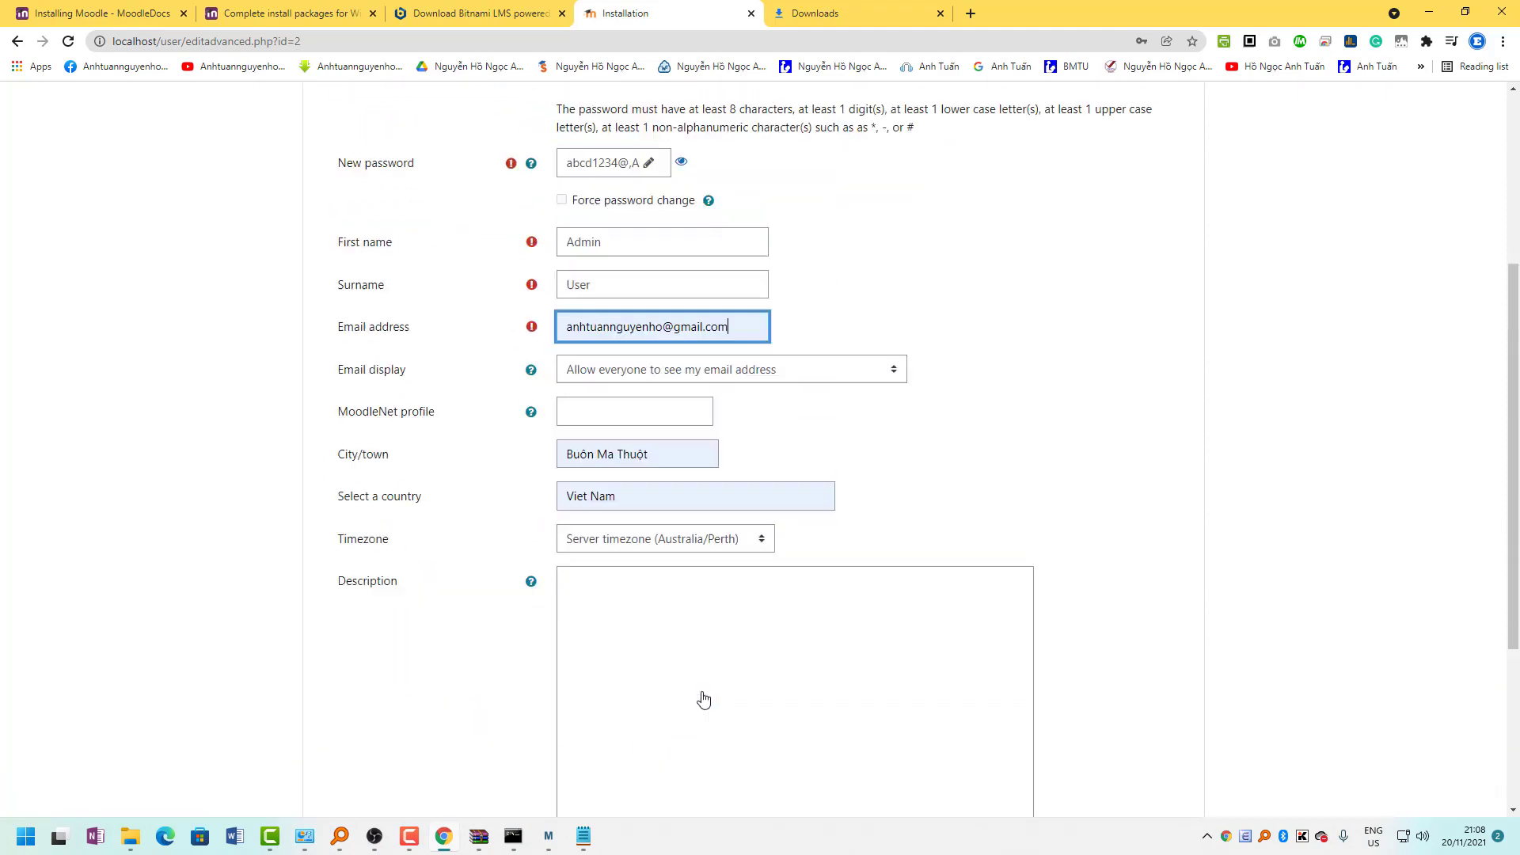
scroll(699, 699, down, 3)
click(610, 777)
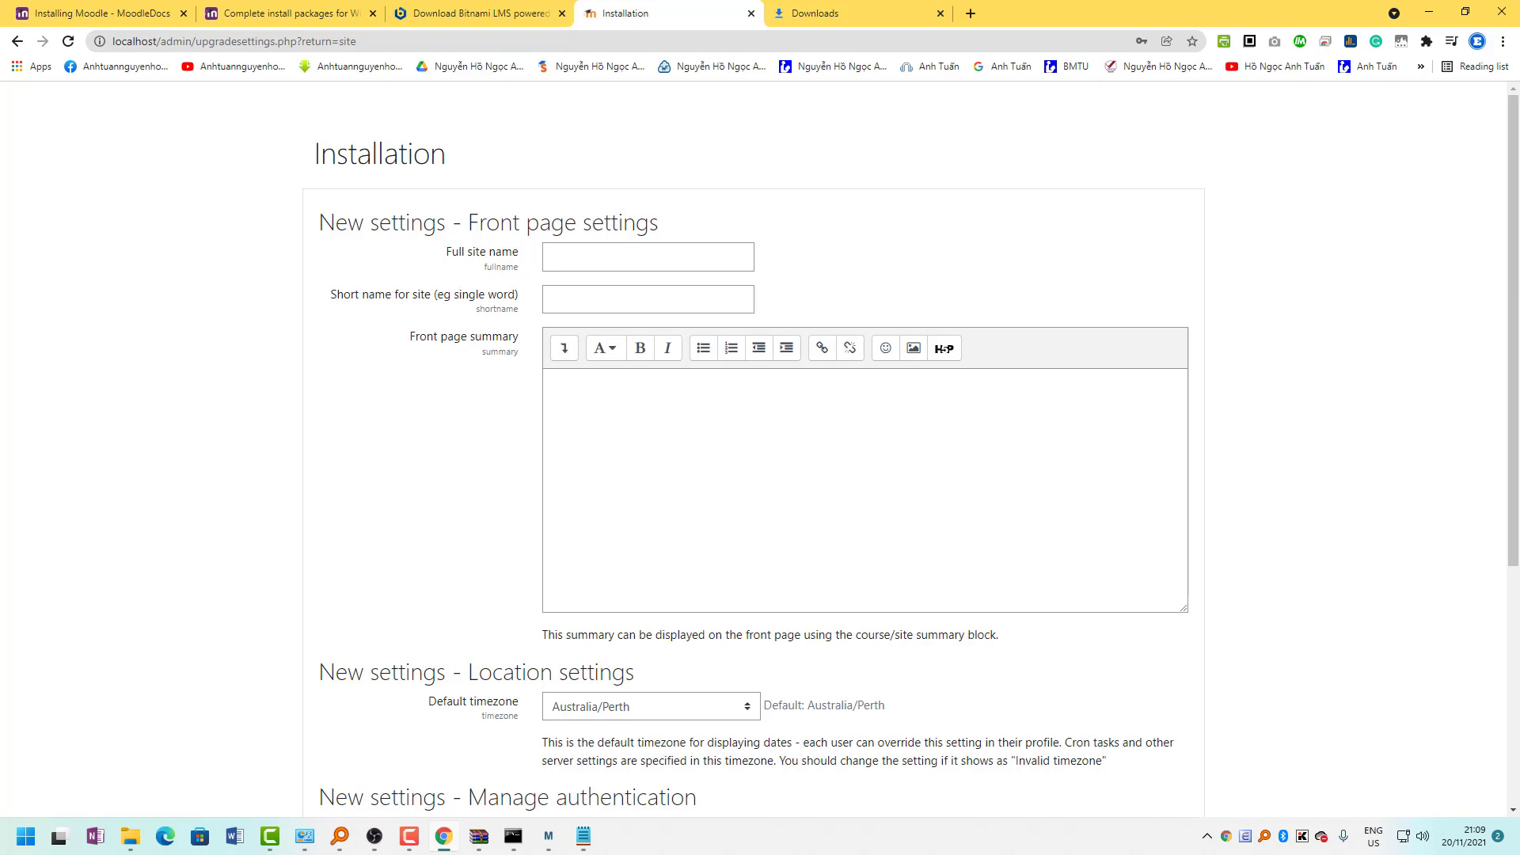
Fill the full site name 'Learn English' and short name 'E-learning' from saved suggestions.
click(600, 261)
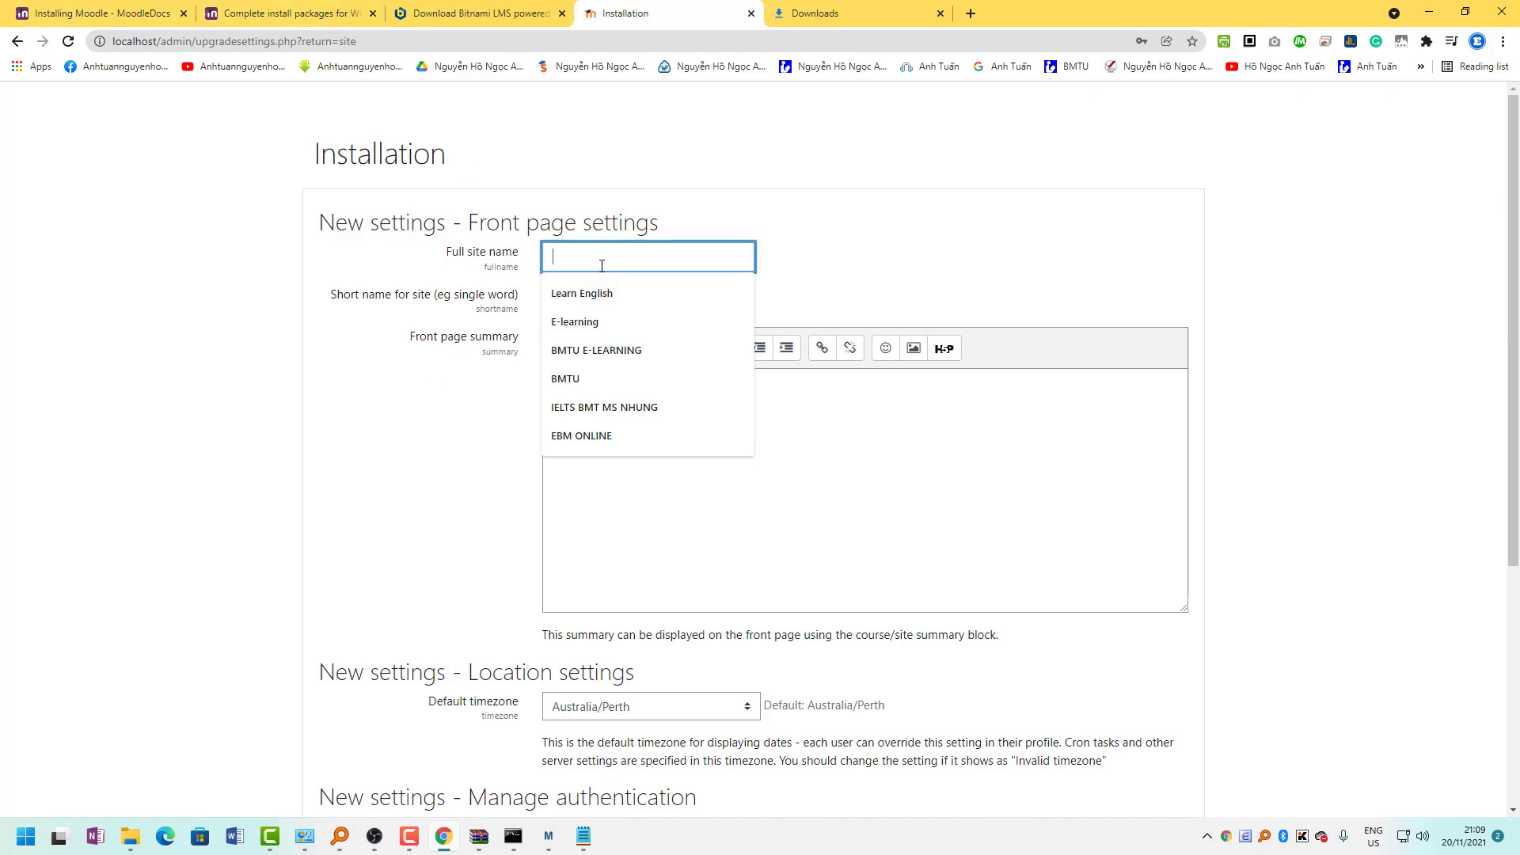
click(686, 566)
click(567, 264)
click(785, 287)
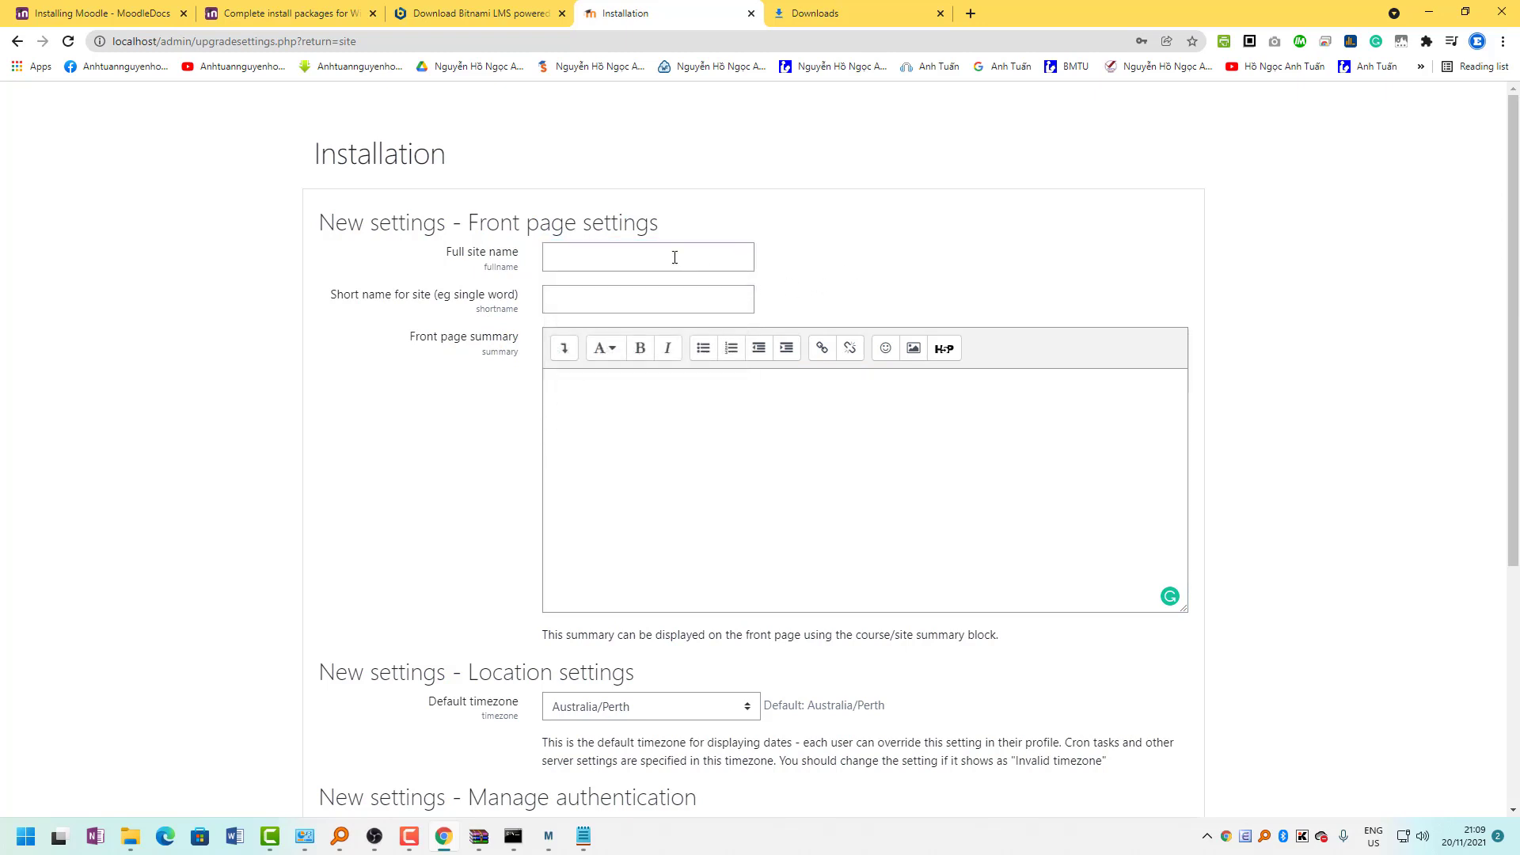
click(475, 14)
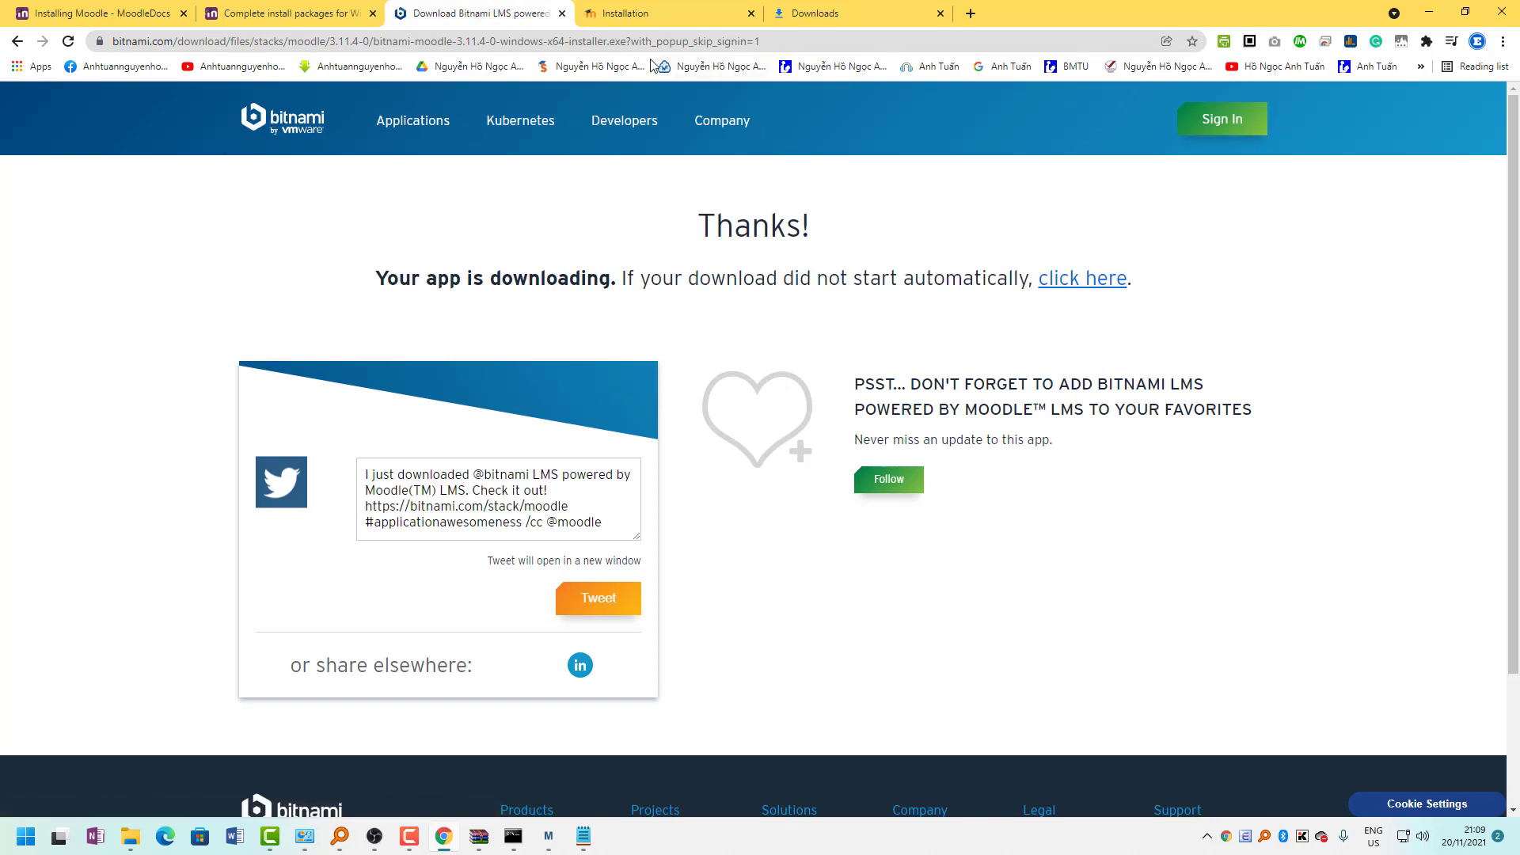
click(638, 16)
click(591, 258)
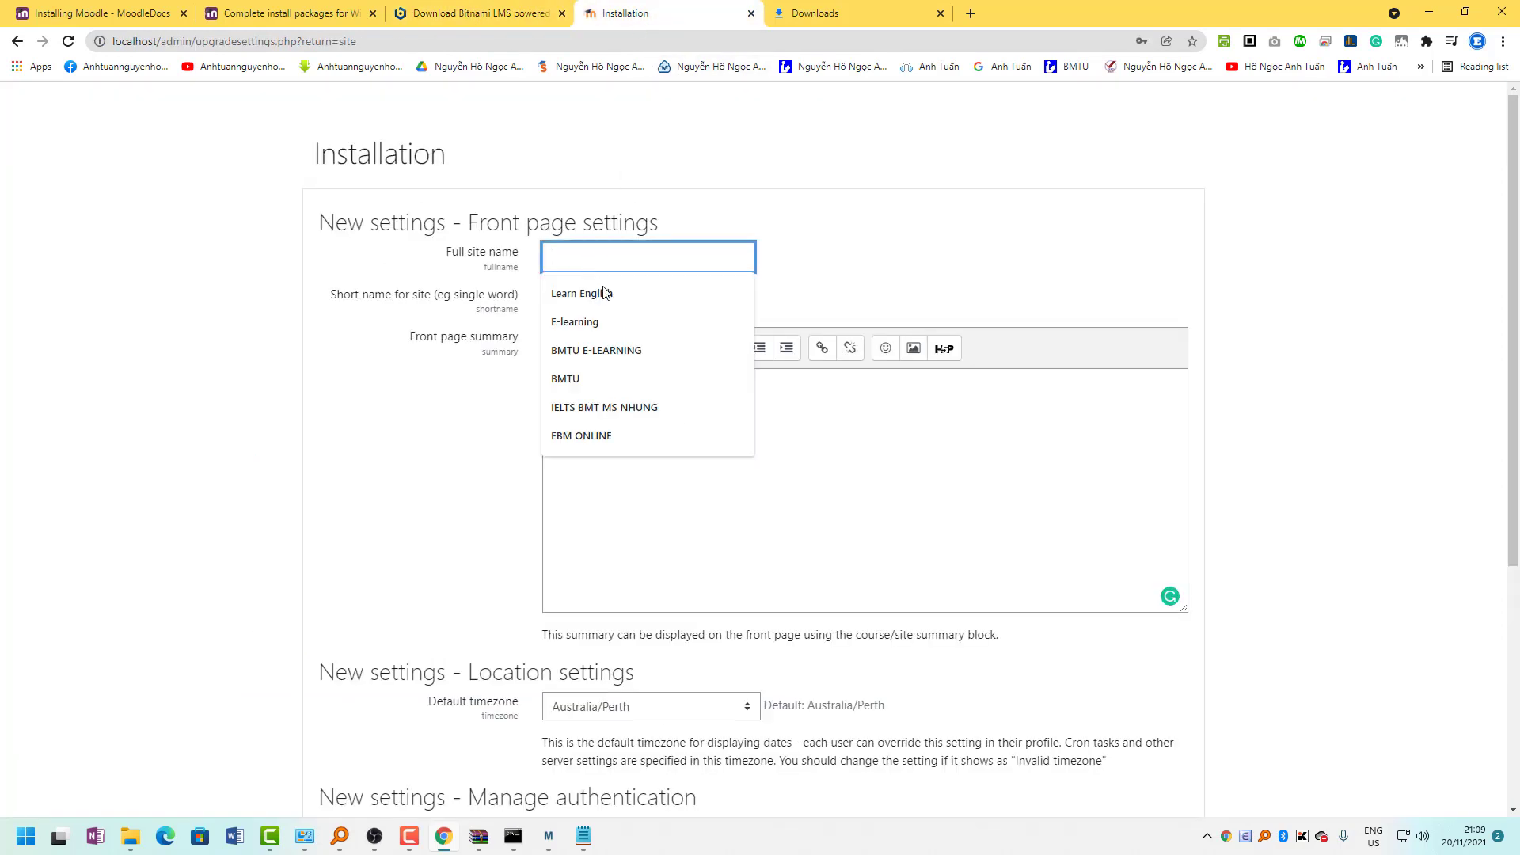
click(604, 293)
click(604, 298)
click(595, 332)
click(617, 431)
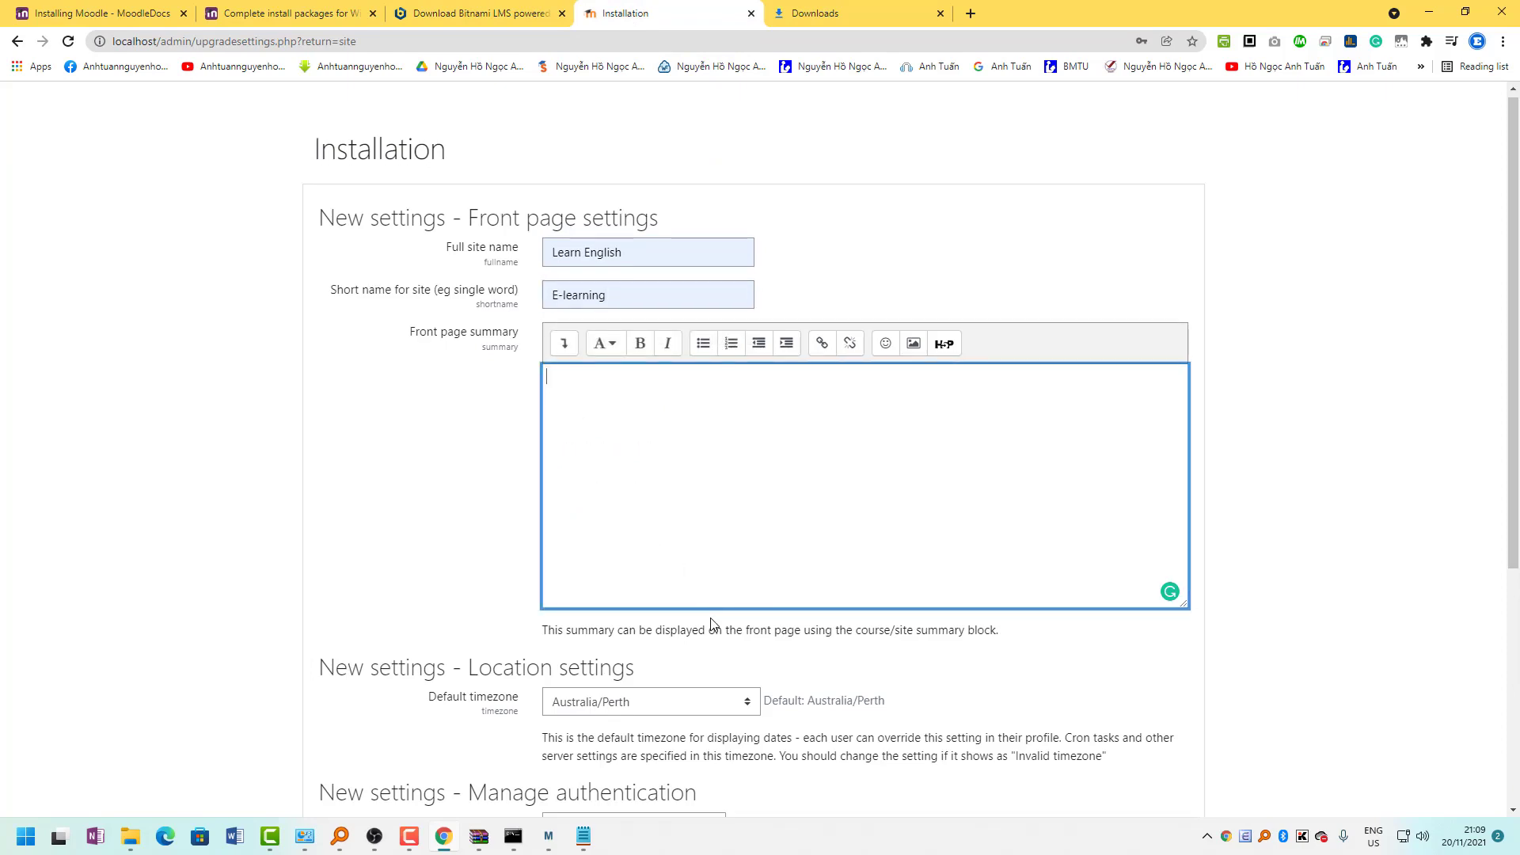
Set the default timezone to Asia/Ho_Chi_Minh and save the site settings.
scroll(739, 347, down, 2)
scroll(721, 444, up, 2)
scroll(689, 514, down, 5)
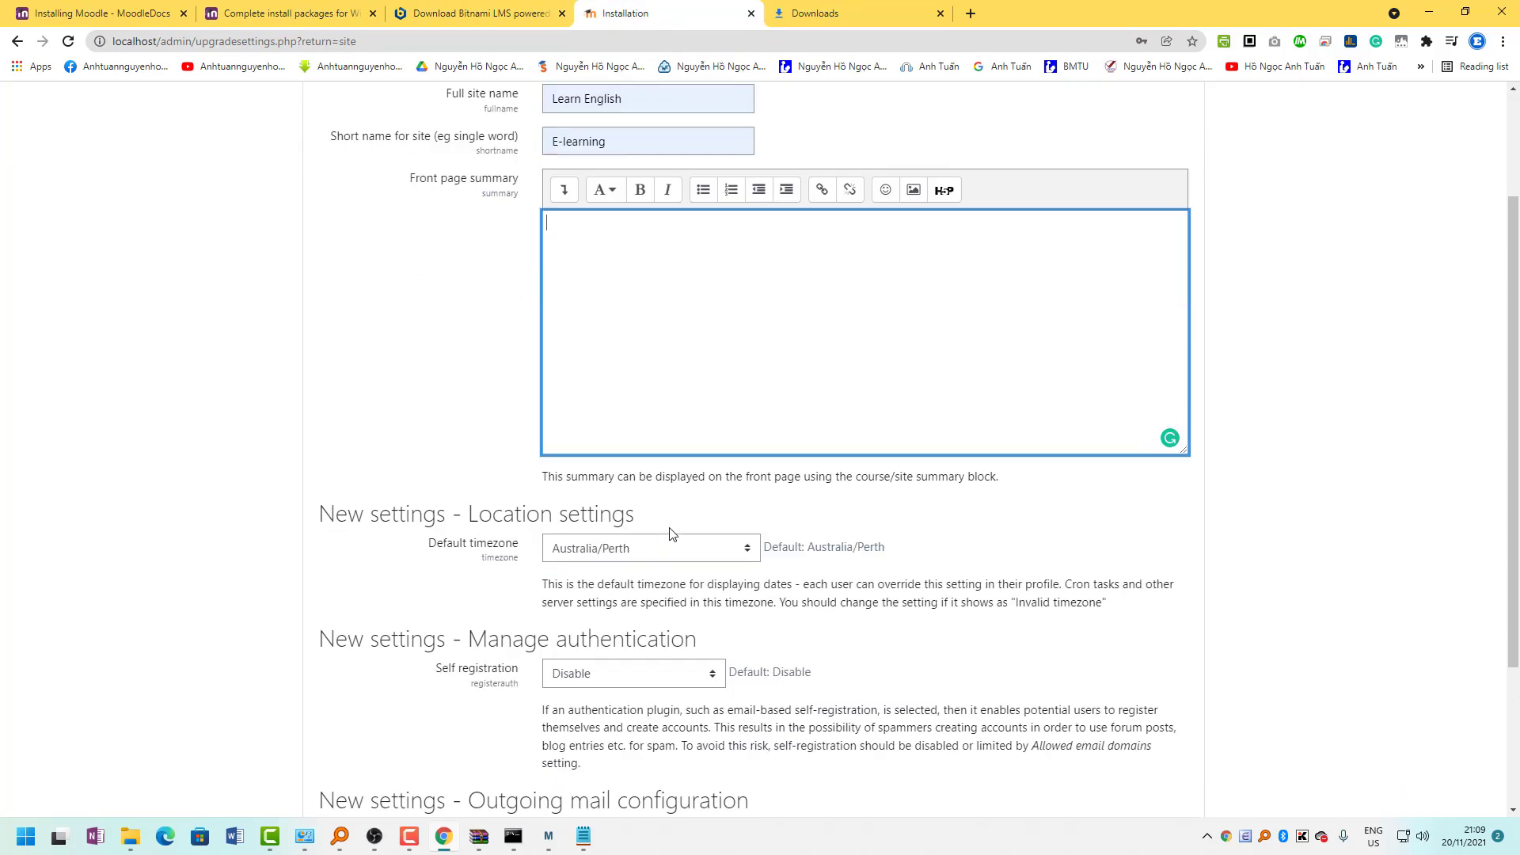
click(637, 338)
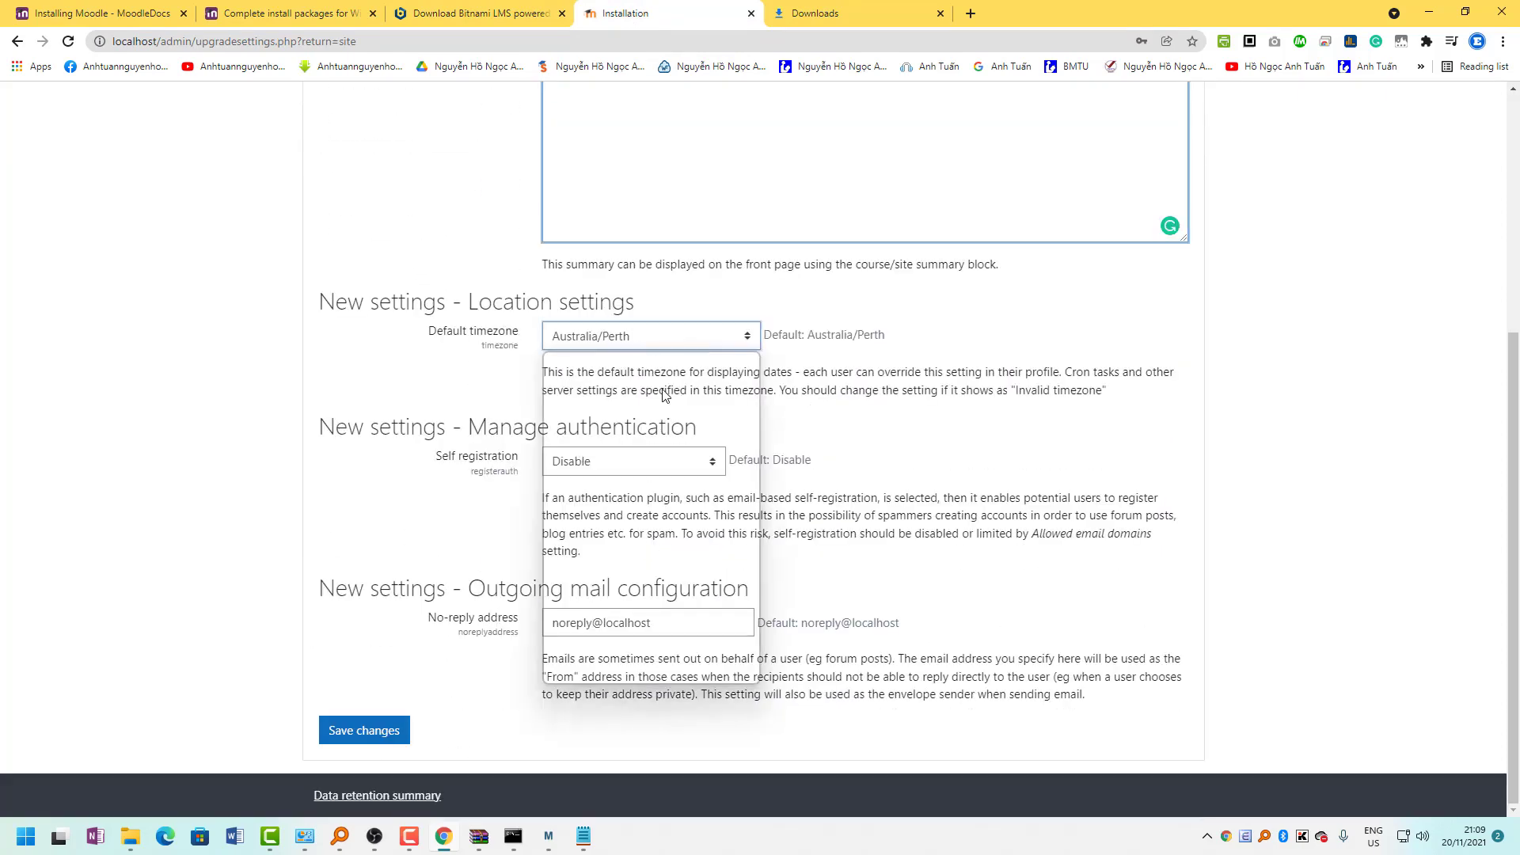
scroll(710, 607, down, 15)
scroll(710, 607, down, 20)
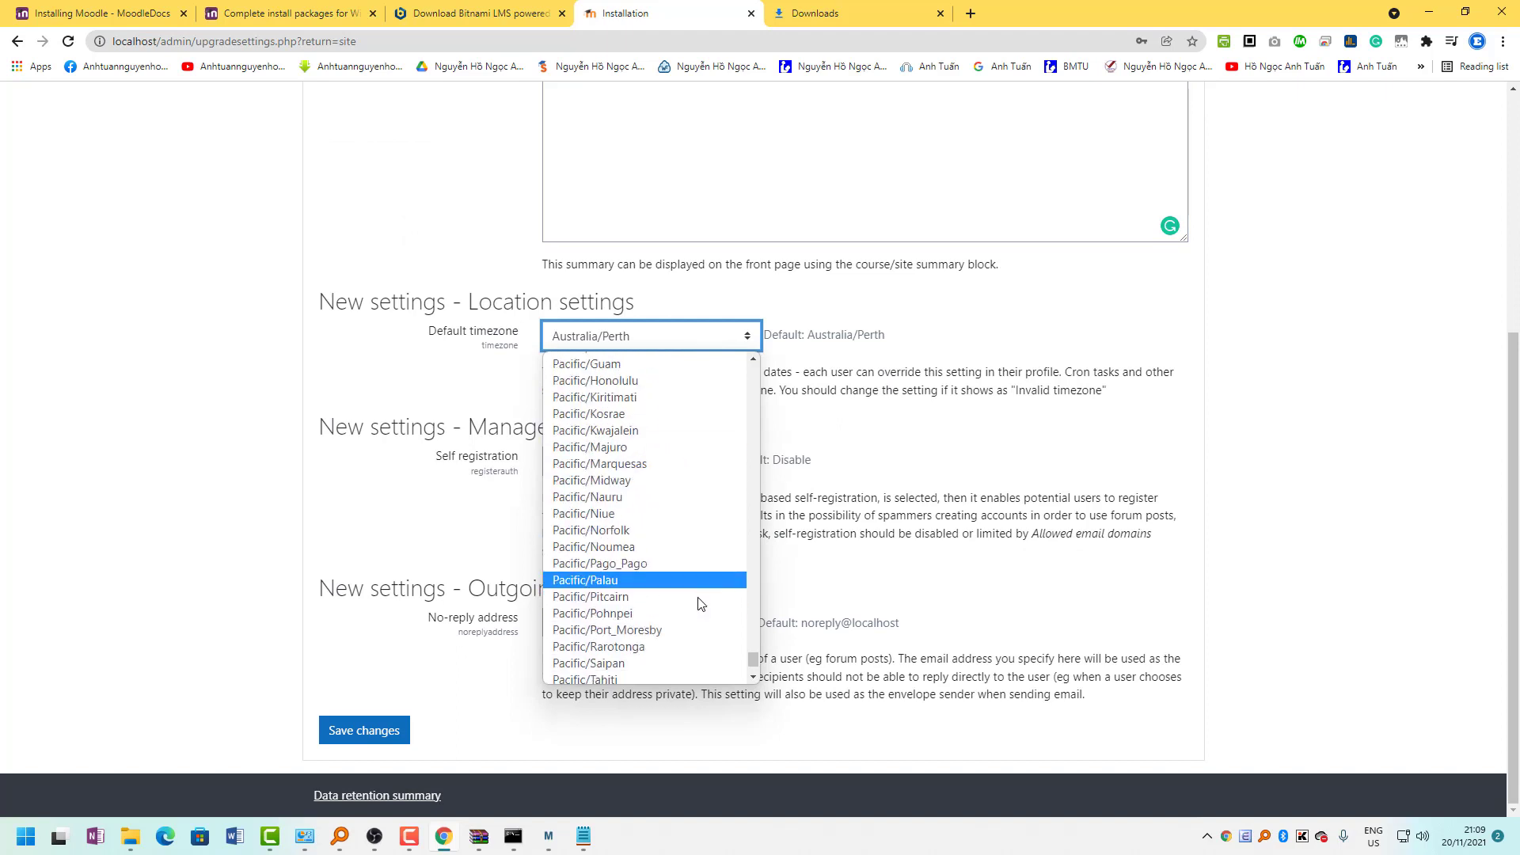
scroll(699, 597, up, 15)
scroll(700, 598, up, 20)
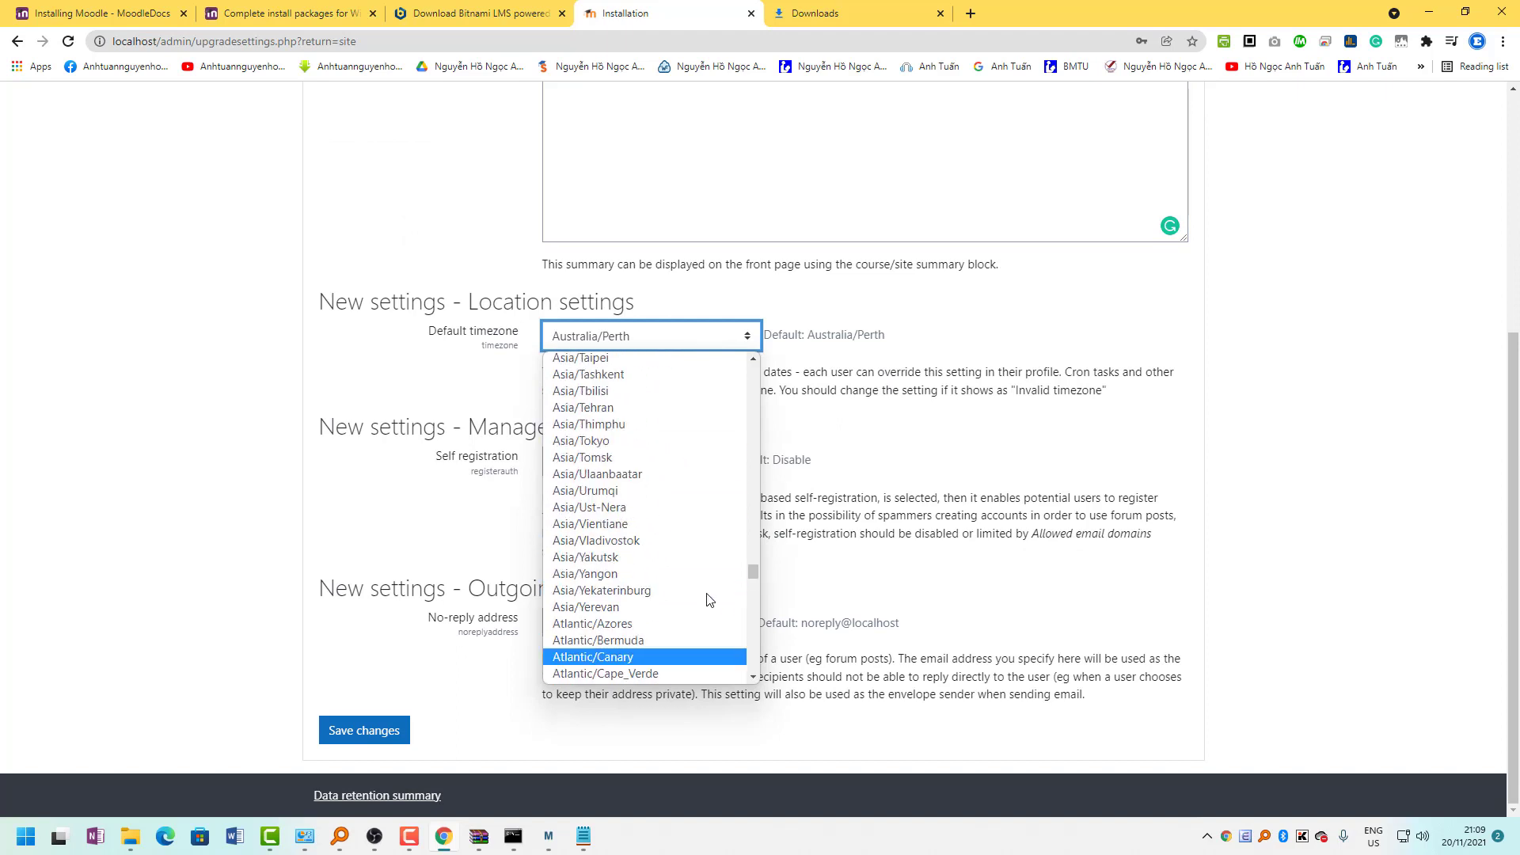
scroll(707, 600, up, 12)
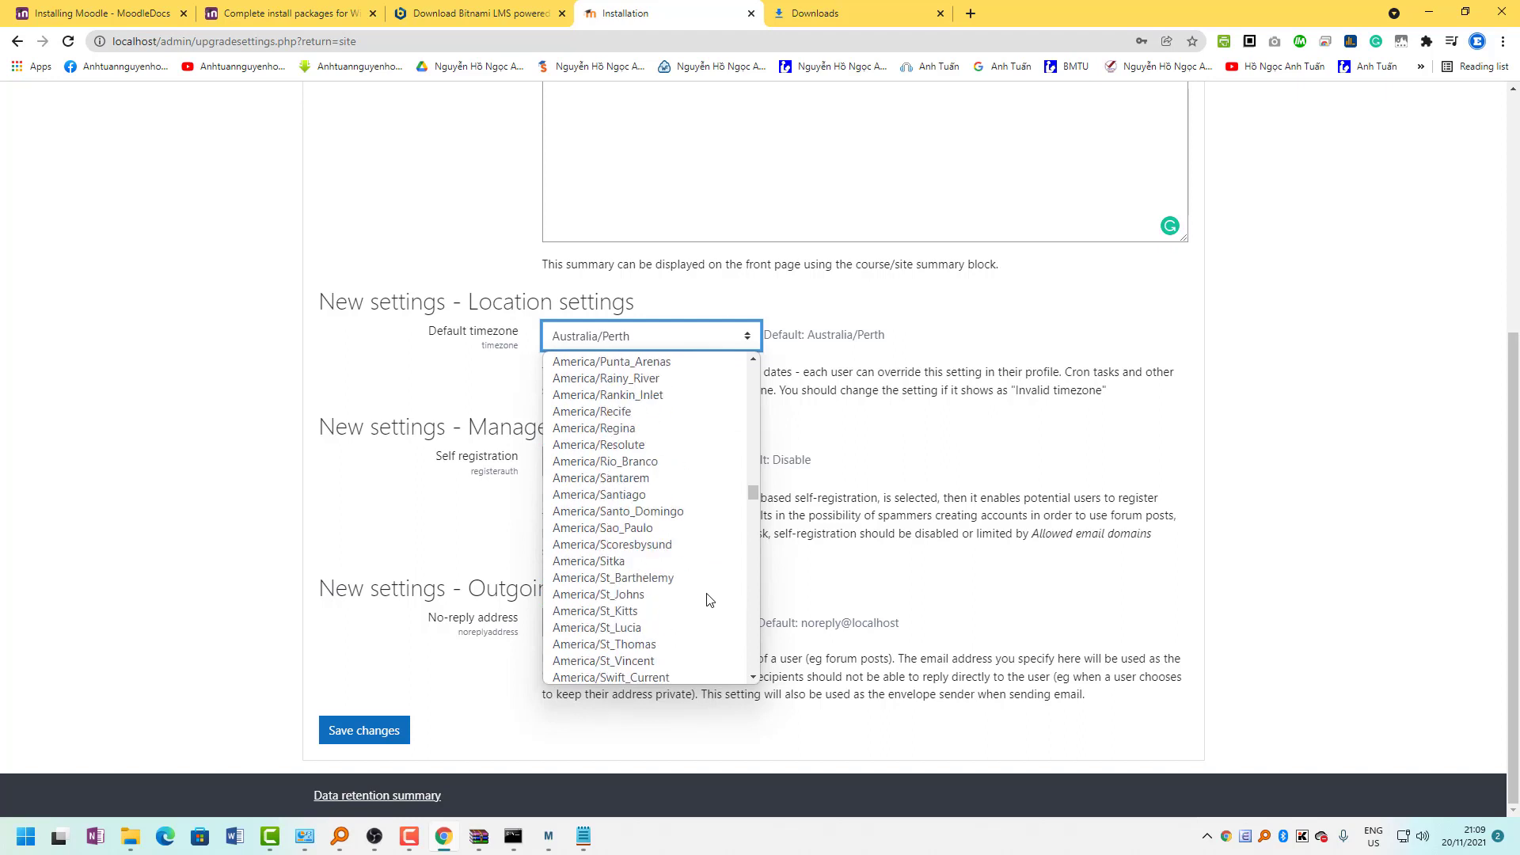
scroll(707, 600, up, 20)
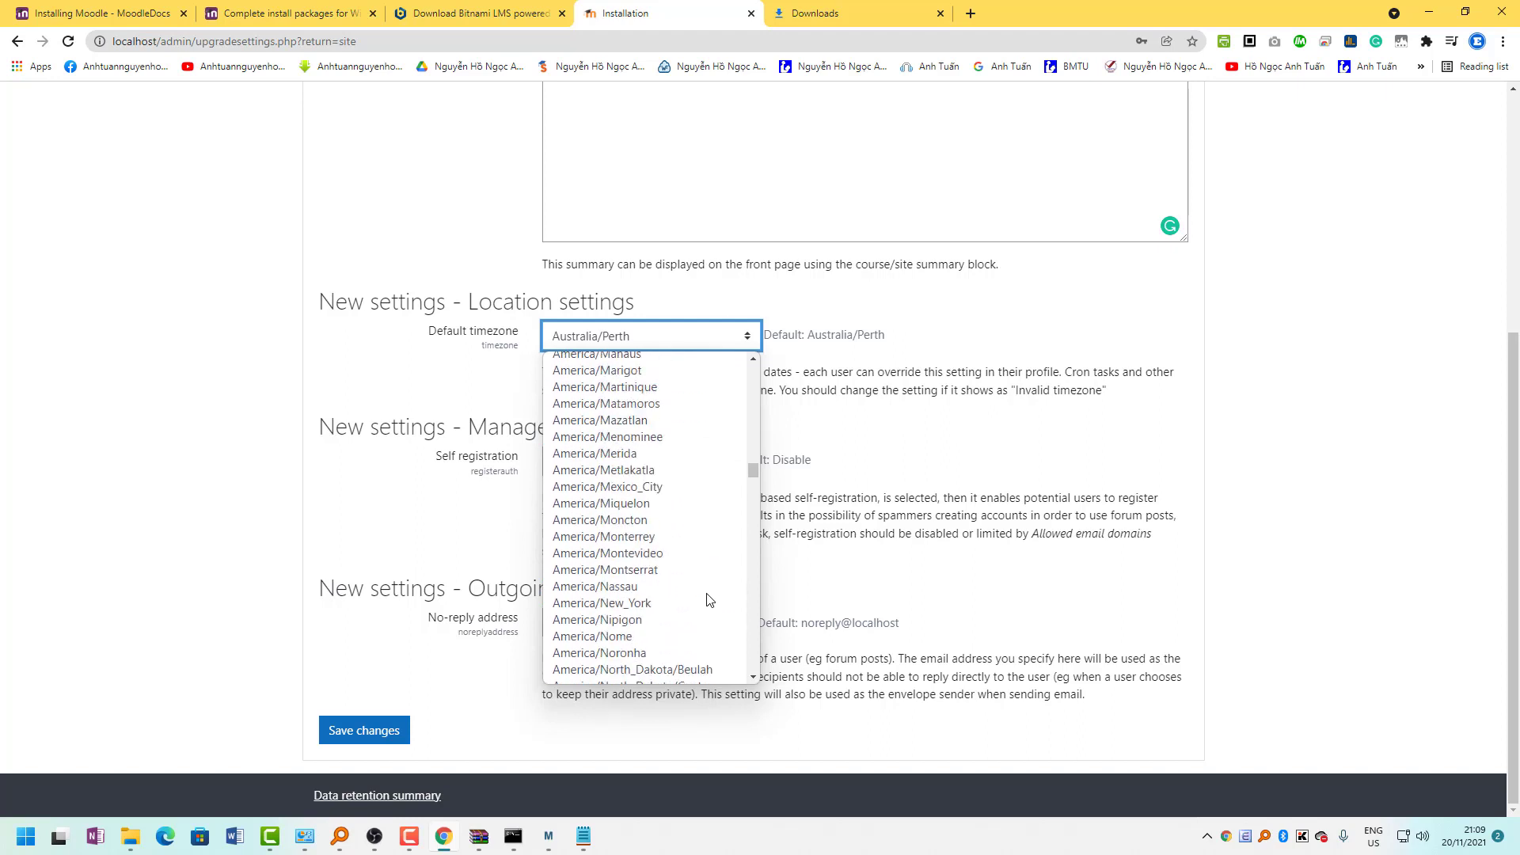
scroll(706, 598, down, 2)
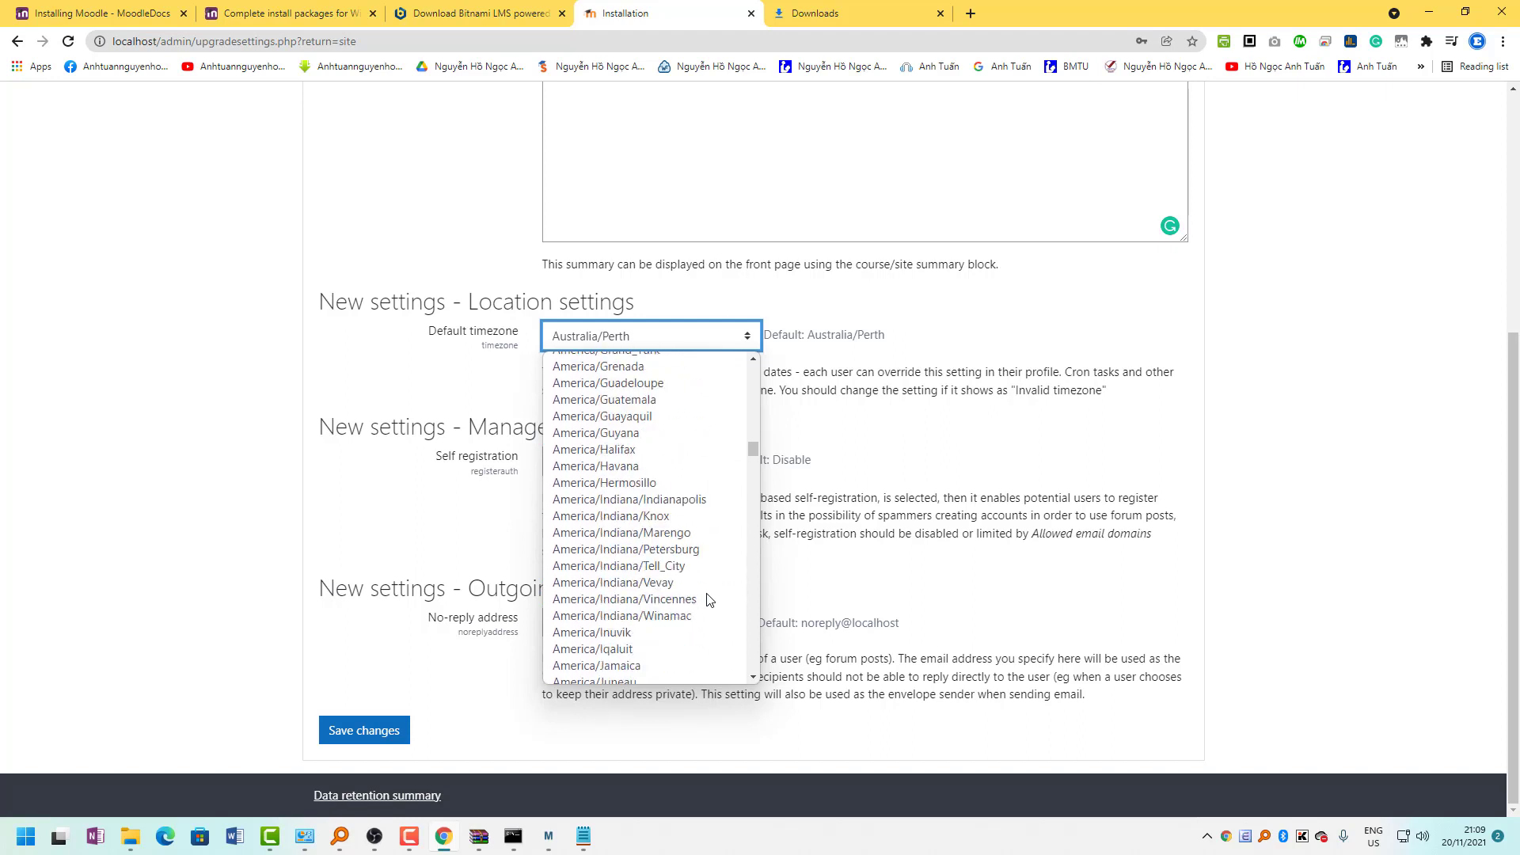
drag(755, 451, 751, 537)
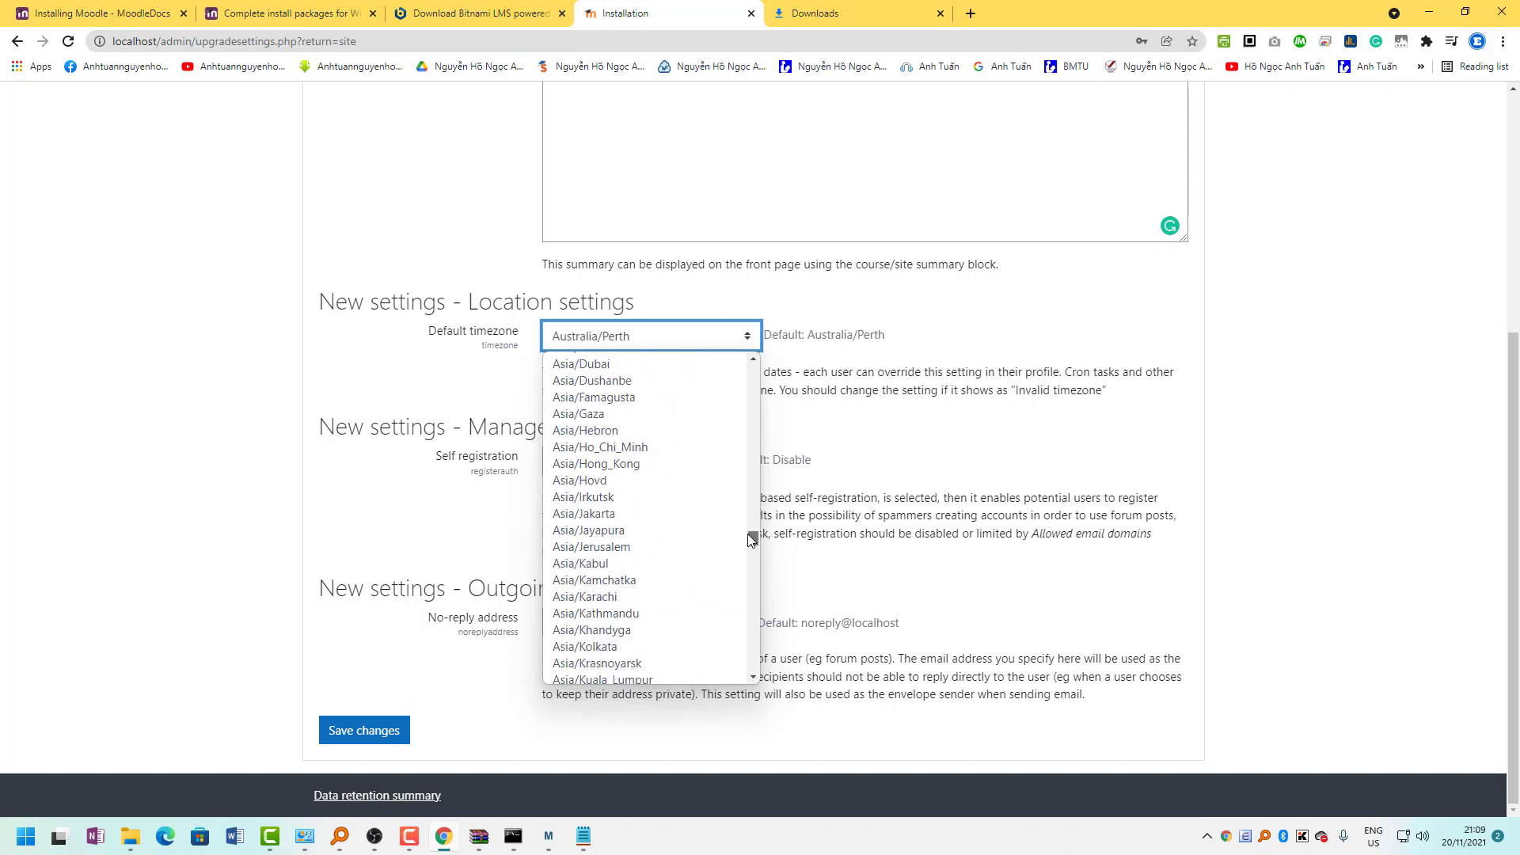
click(637, 449)
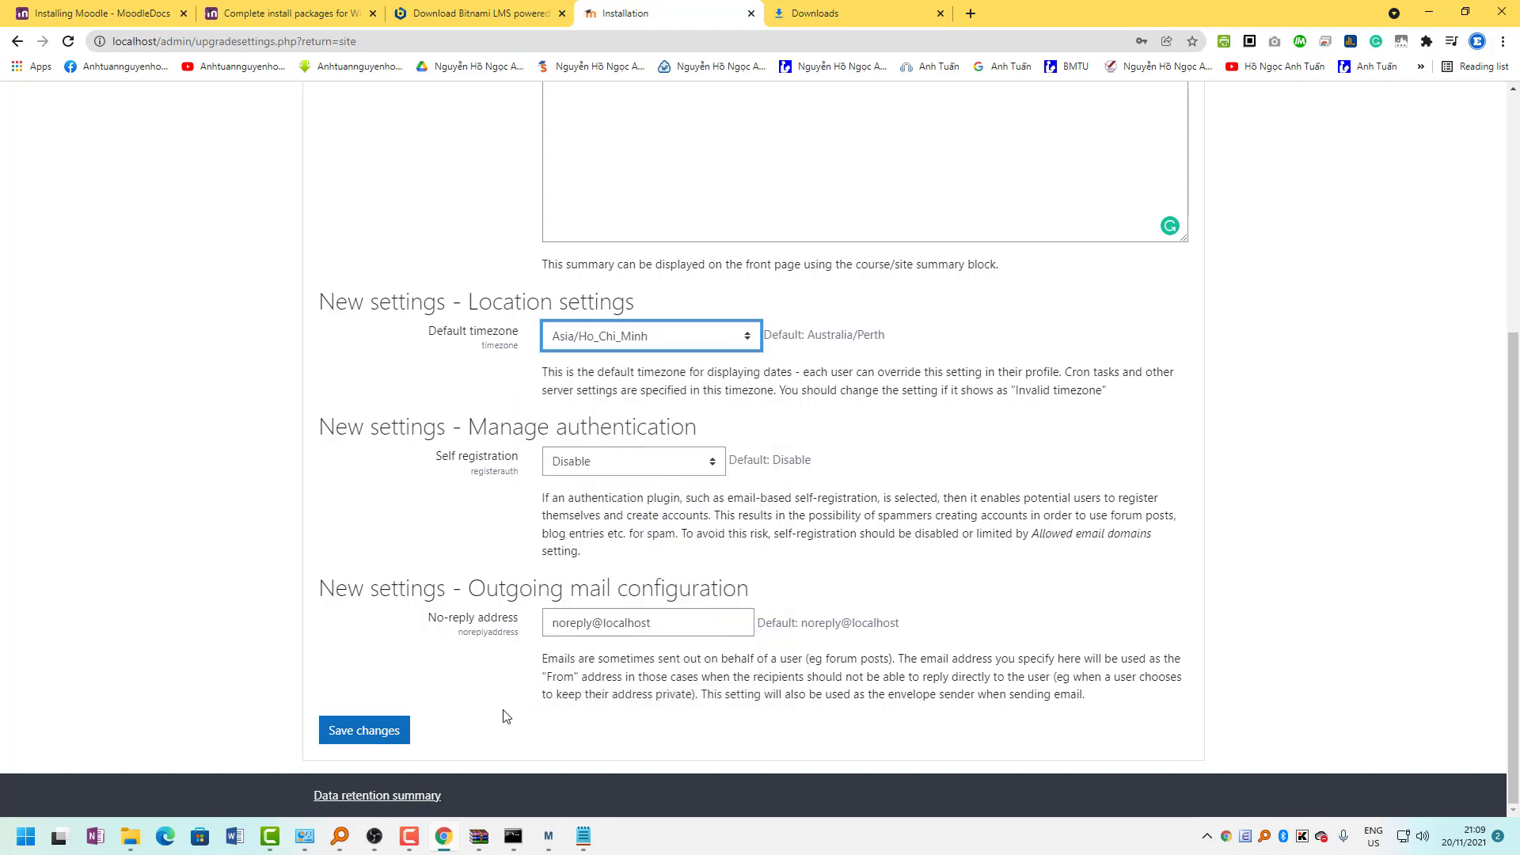
click(356, 739)
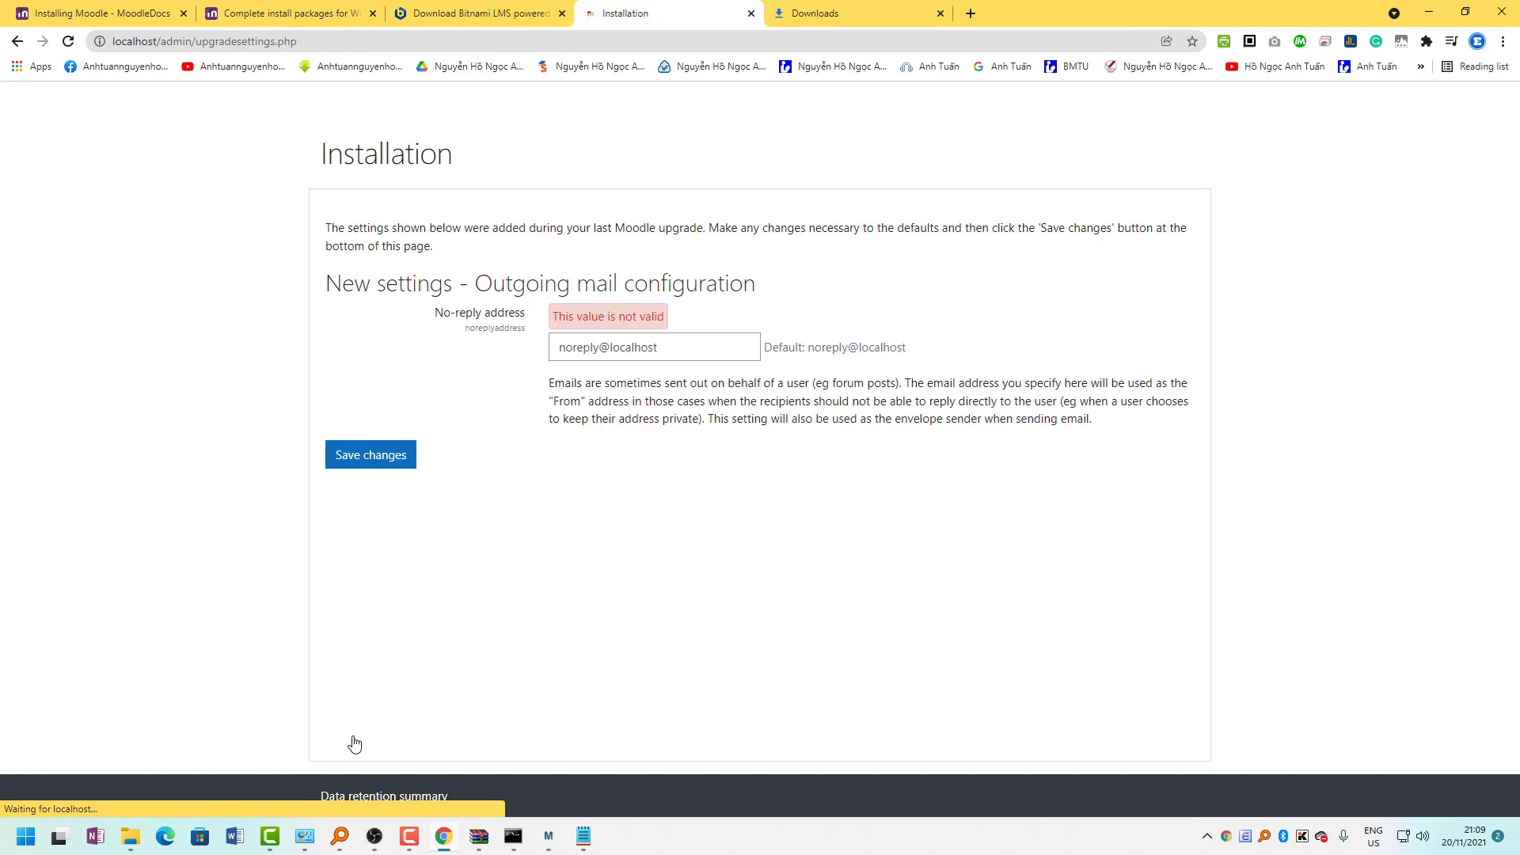
Replace the invalid noreply@localhost address with a saved e-mail and save changes.
click(611, 352)
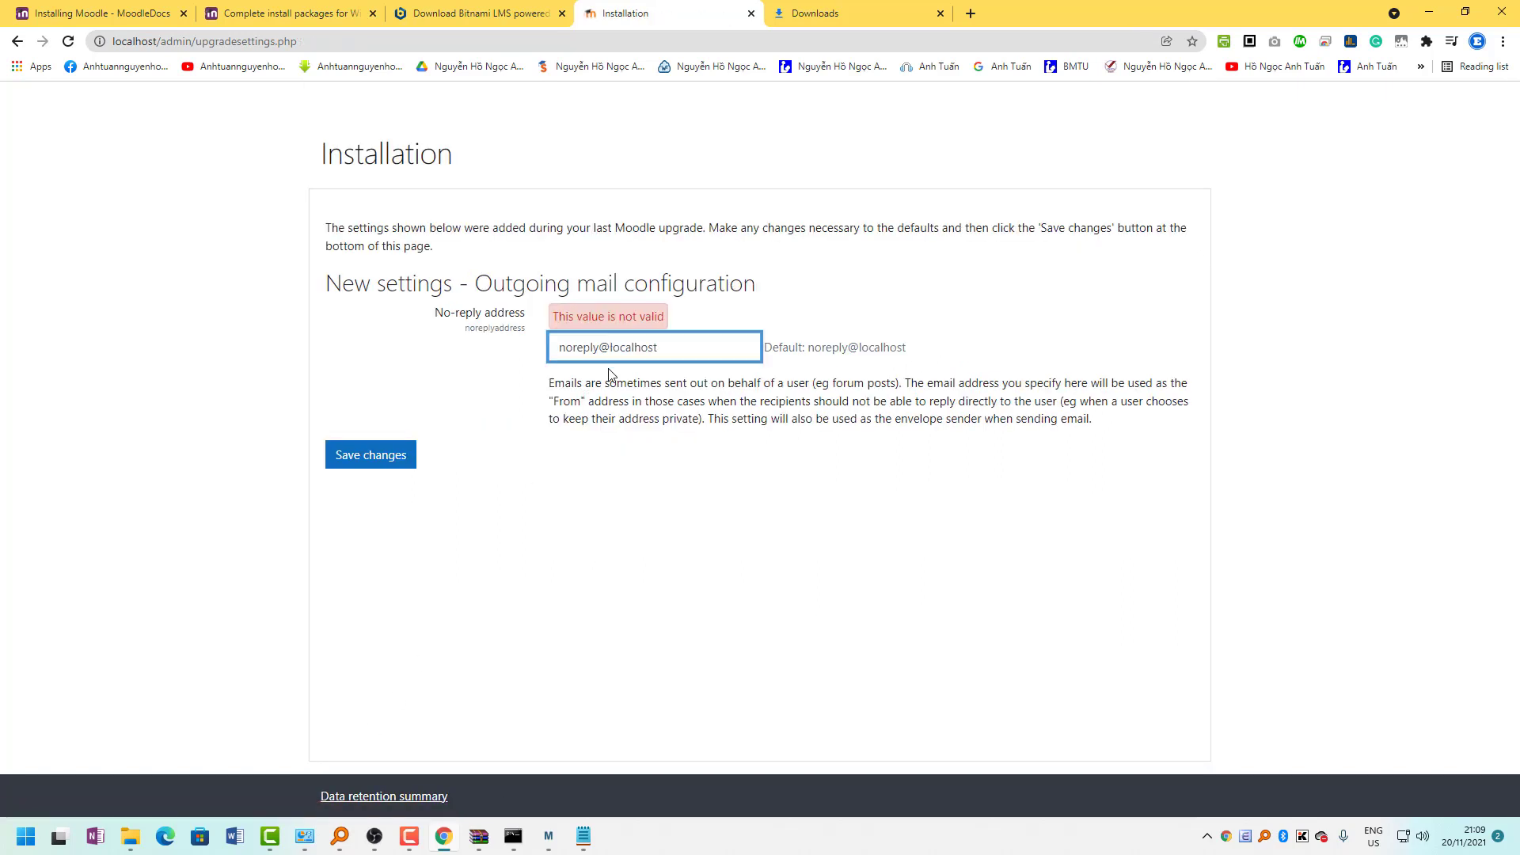
drag(650, 355, 303, 372)
text(anhtuan)
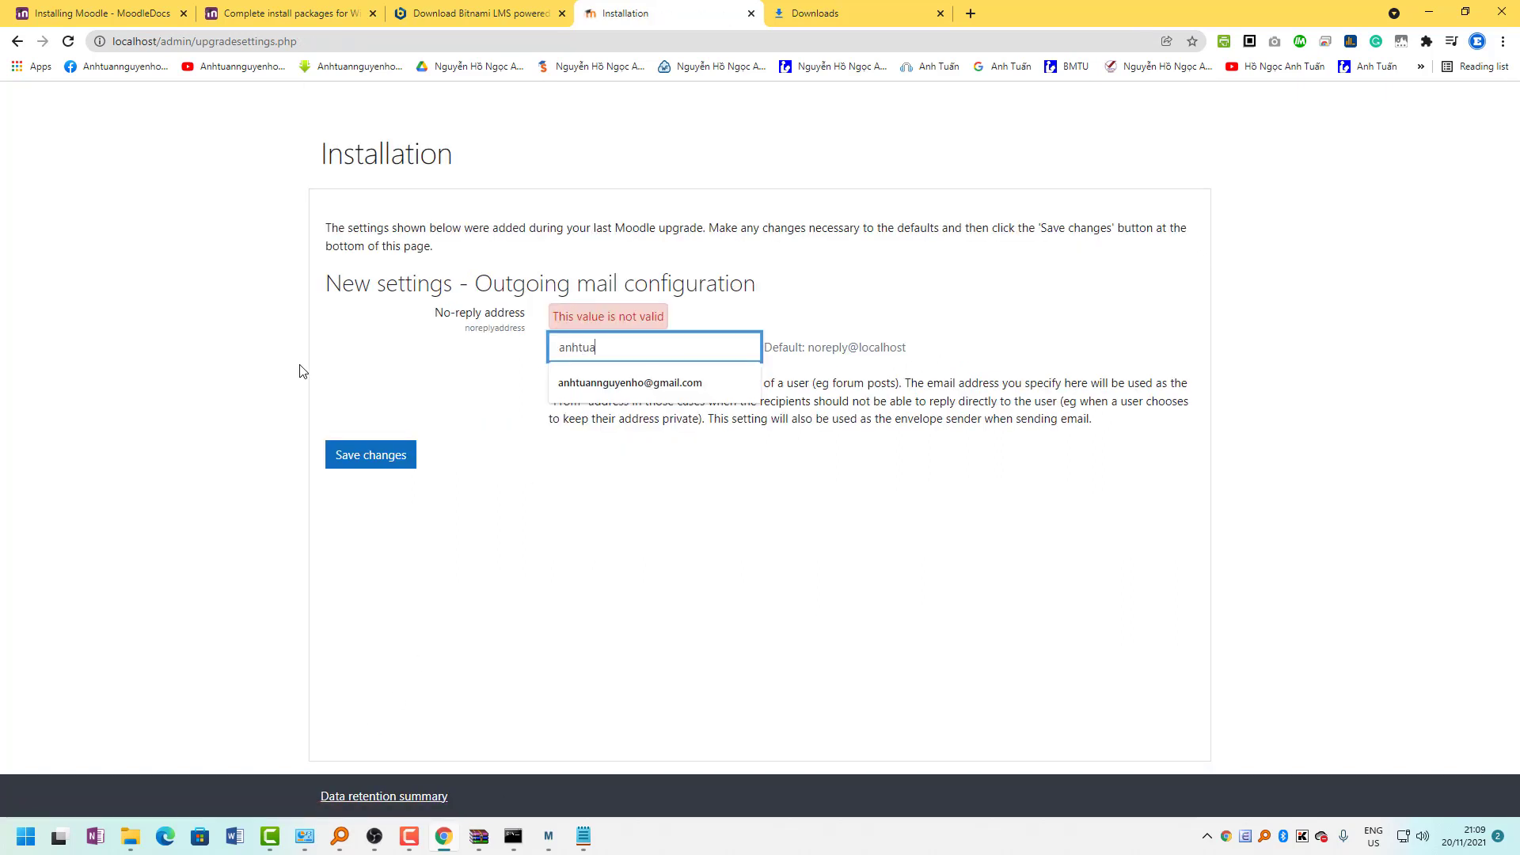
click(653, 383)
click(380, 457)
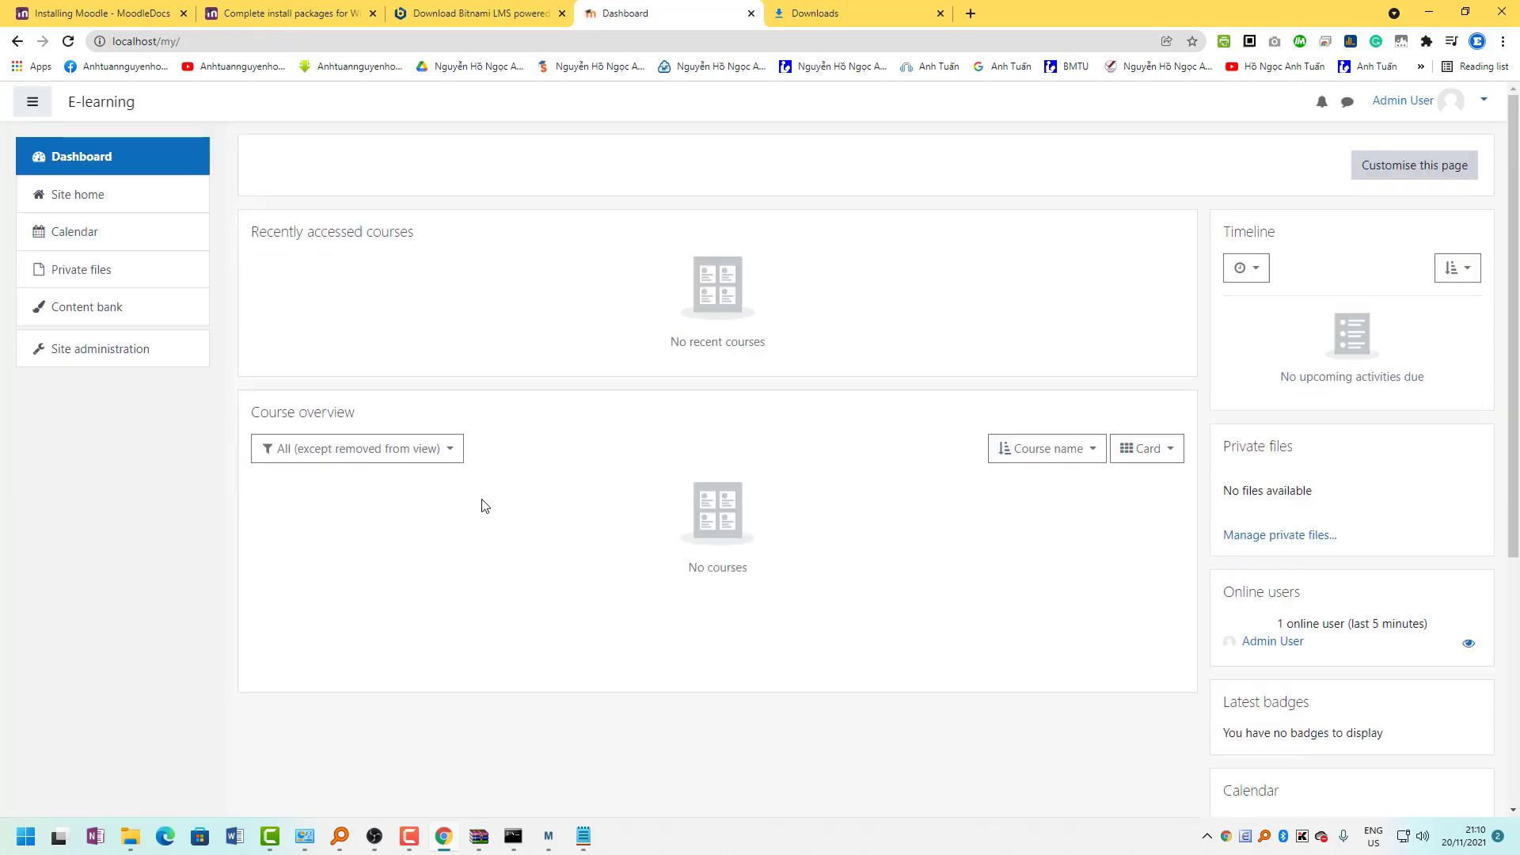
Browse the Site administration sections and open Users > Add a new user.
click(106, 349)
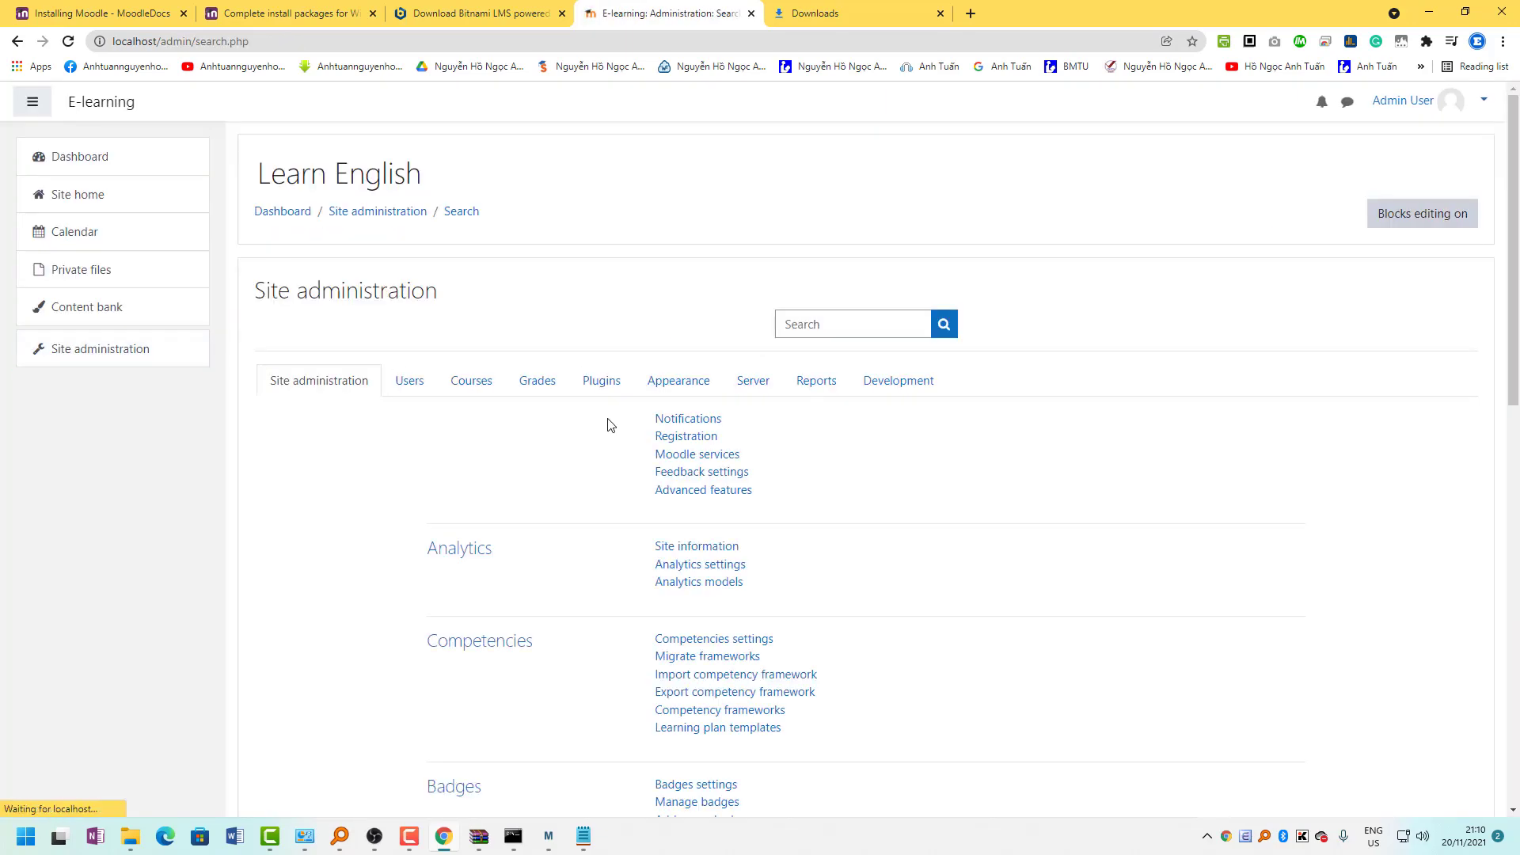
click(497, 382)
click(538, 381)
click(679, 381)
click(817, 382)
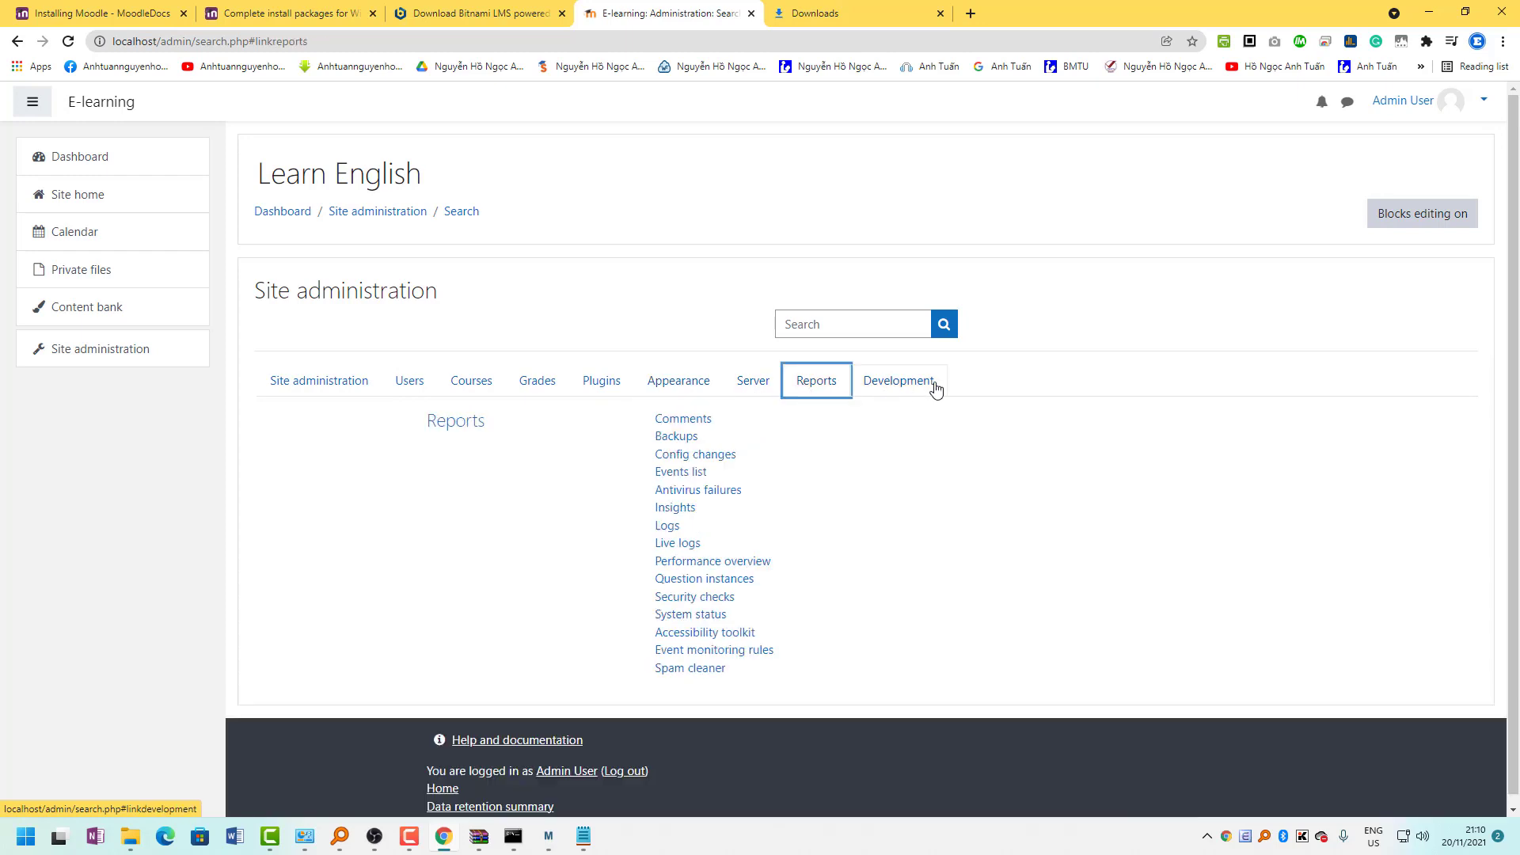
click(899, 381)
click(399, 388)
click(696, 510)
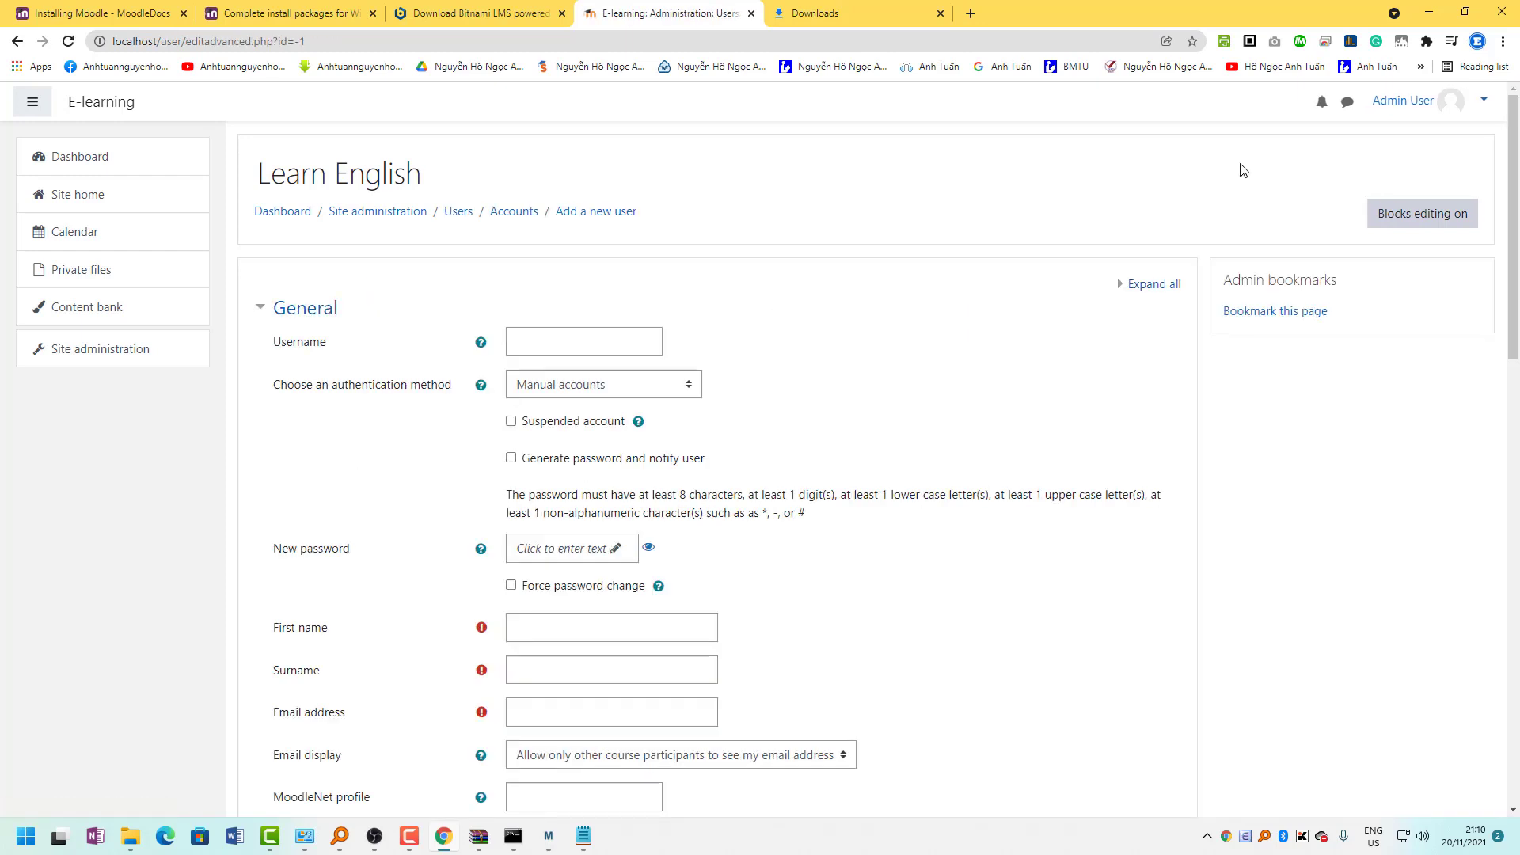
Log the admin out, reload localhost, reach the login page, then switch to Bitnami.
click(1437, 103)
click(1400, 268)
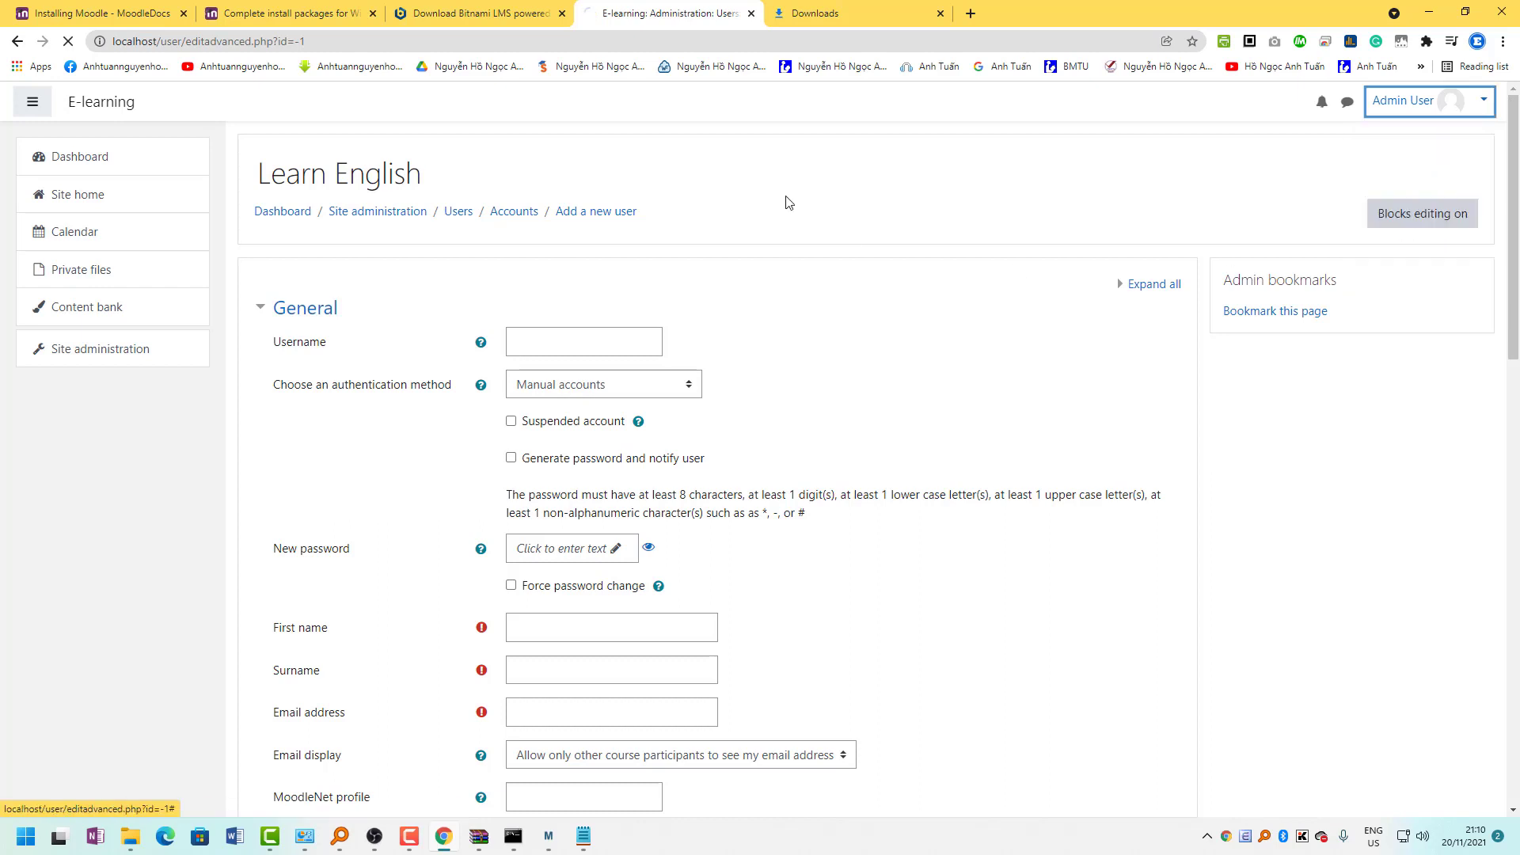
click(248, 44)
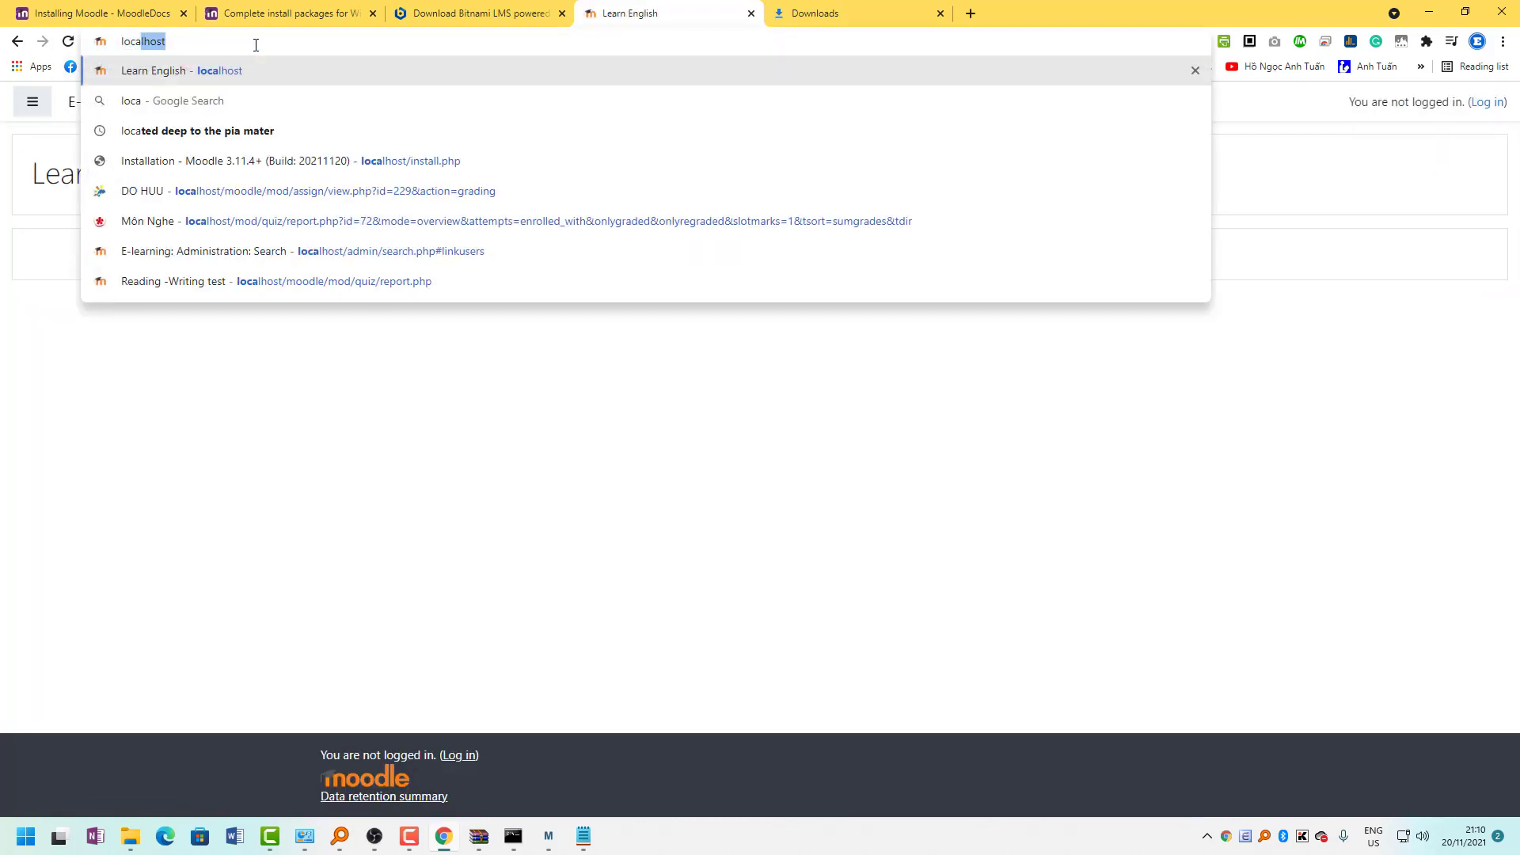
key(Return)
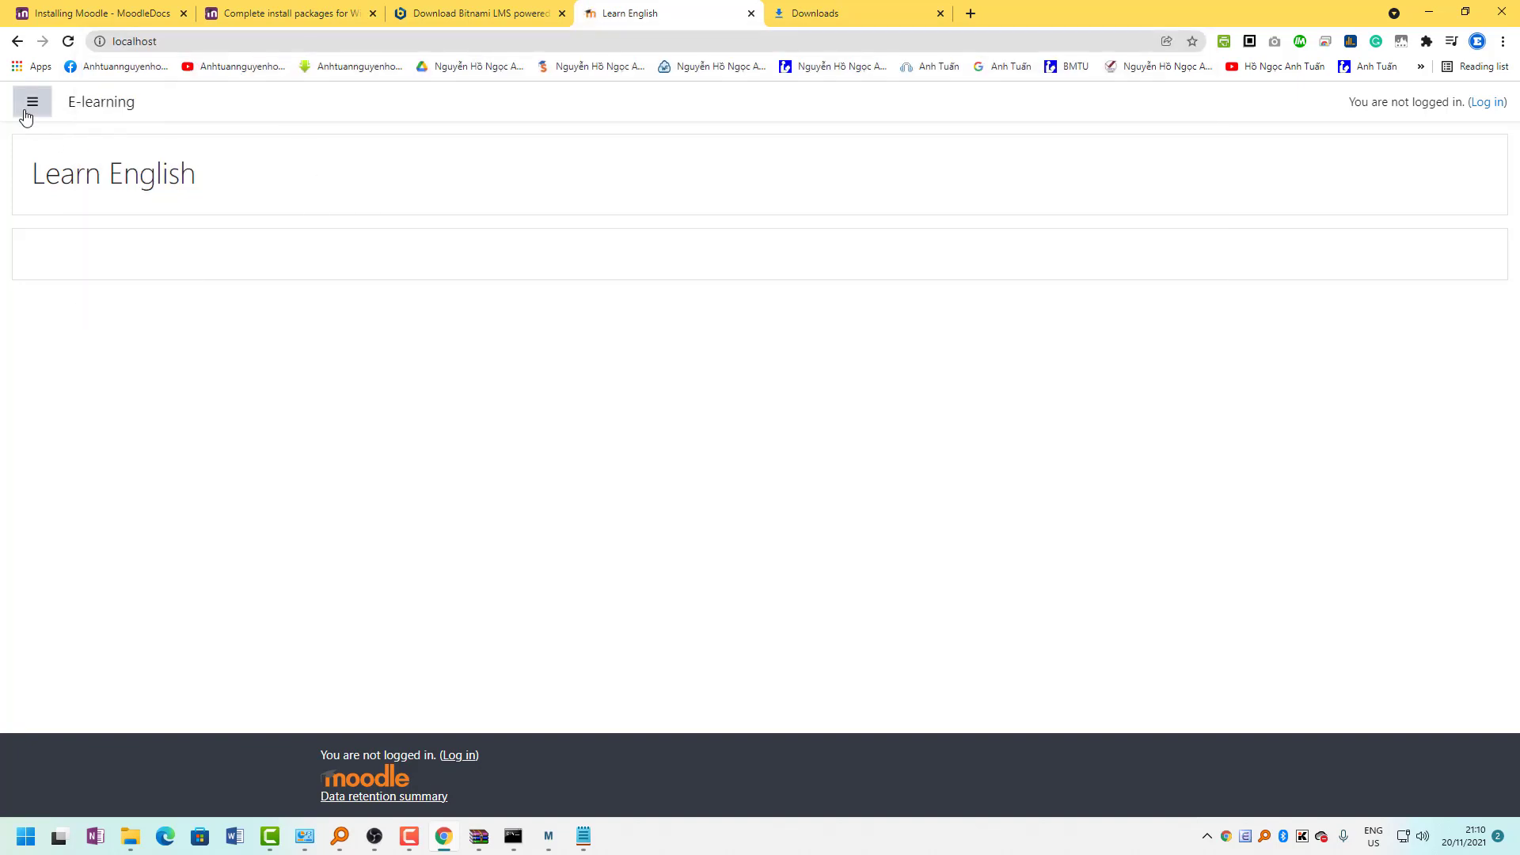
click(33, 102)
click(1477, 107)
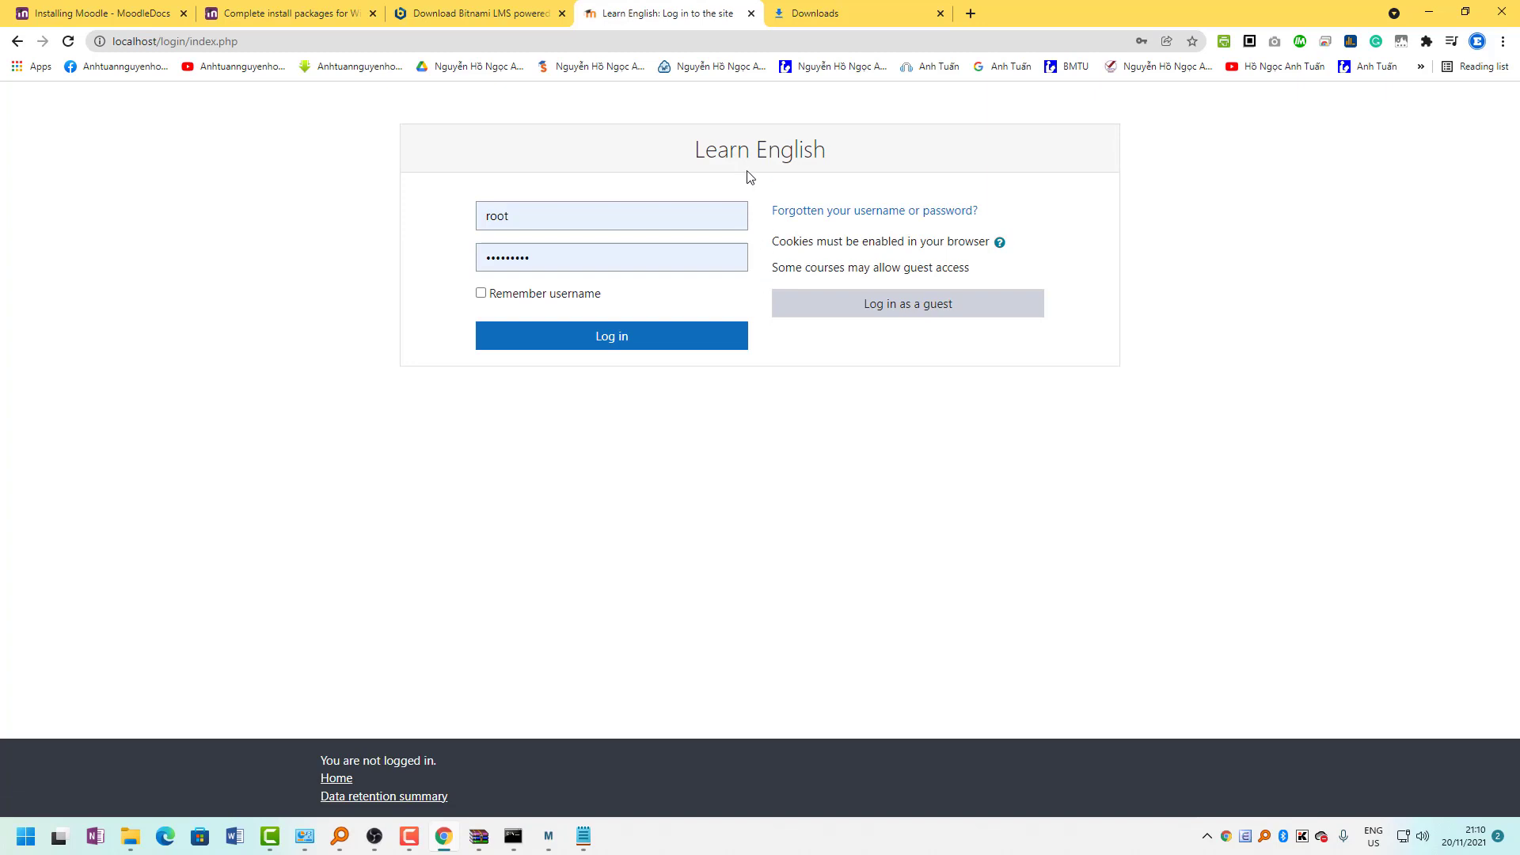
click(475, 14)
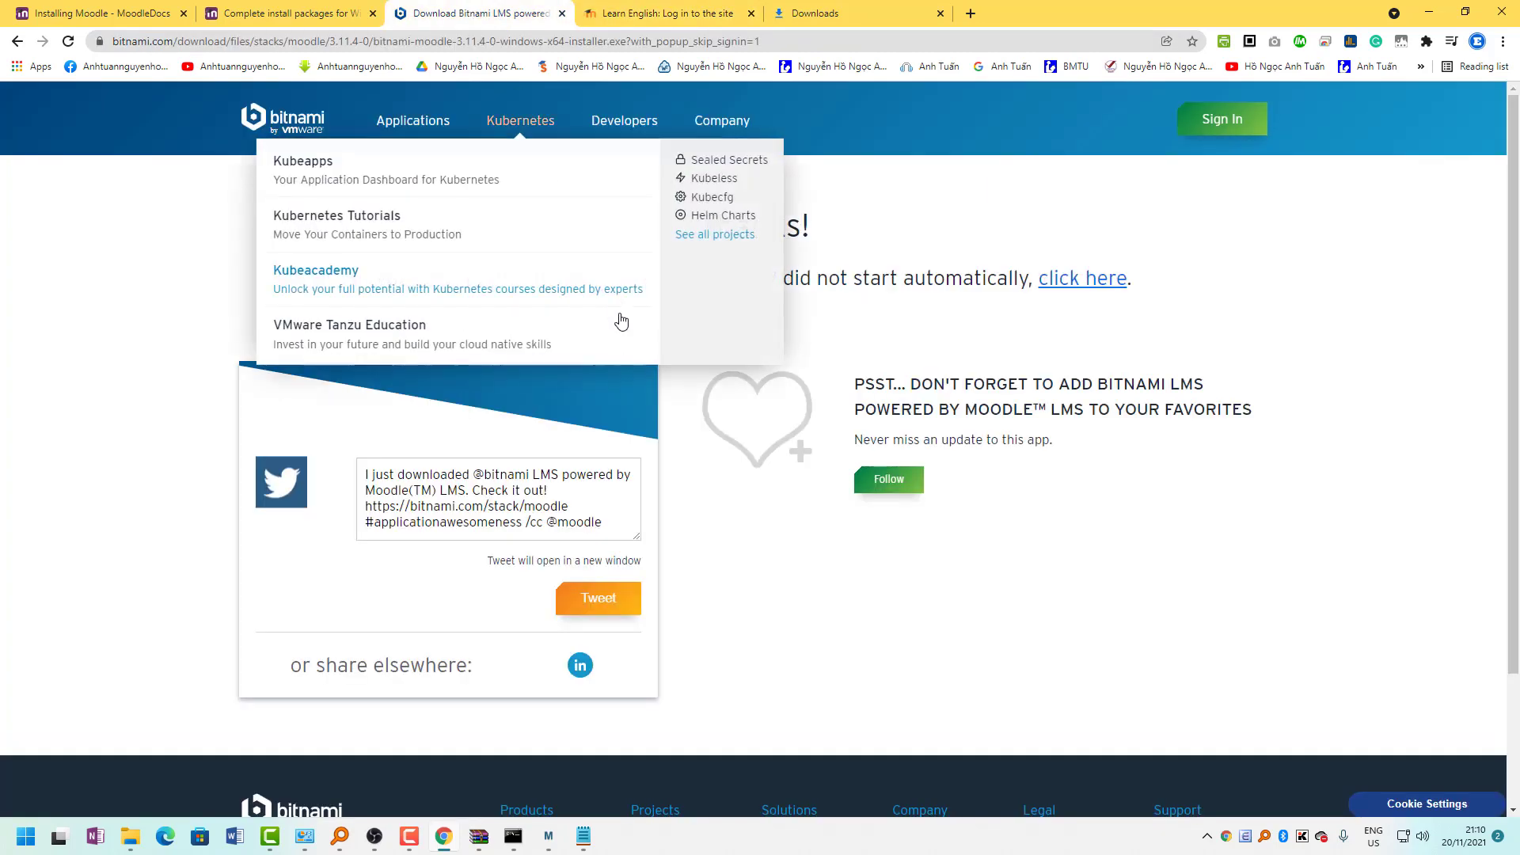
Hide Notepad and the browser, then choose English as the Bitnami installation language.
click(584, 836)
click(583, 847)
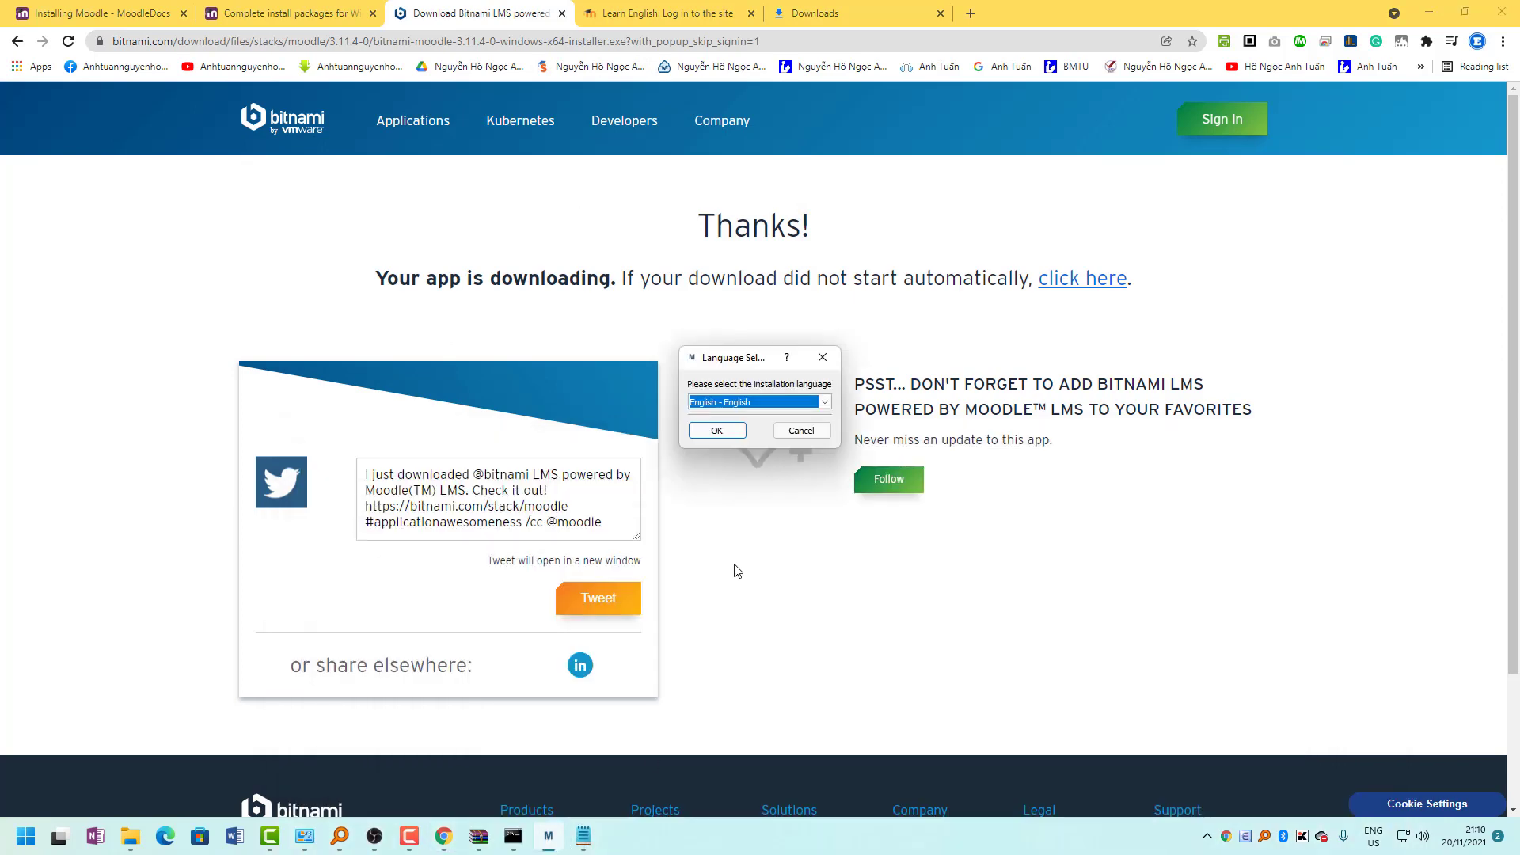
click(1429, 11)
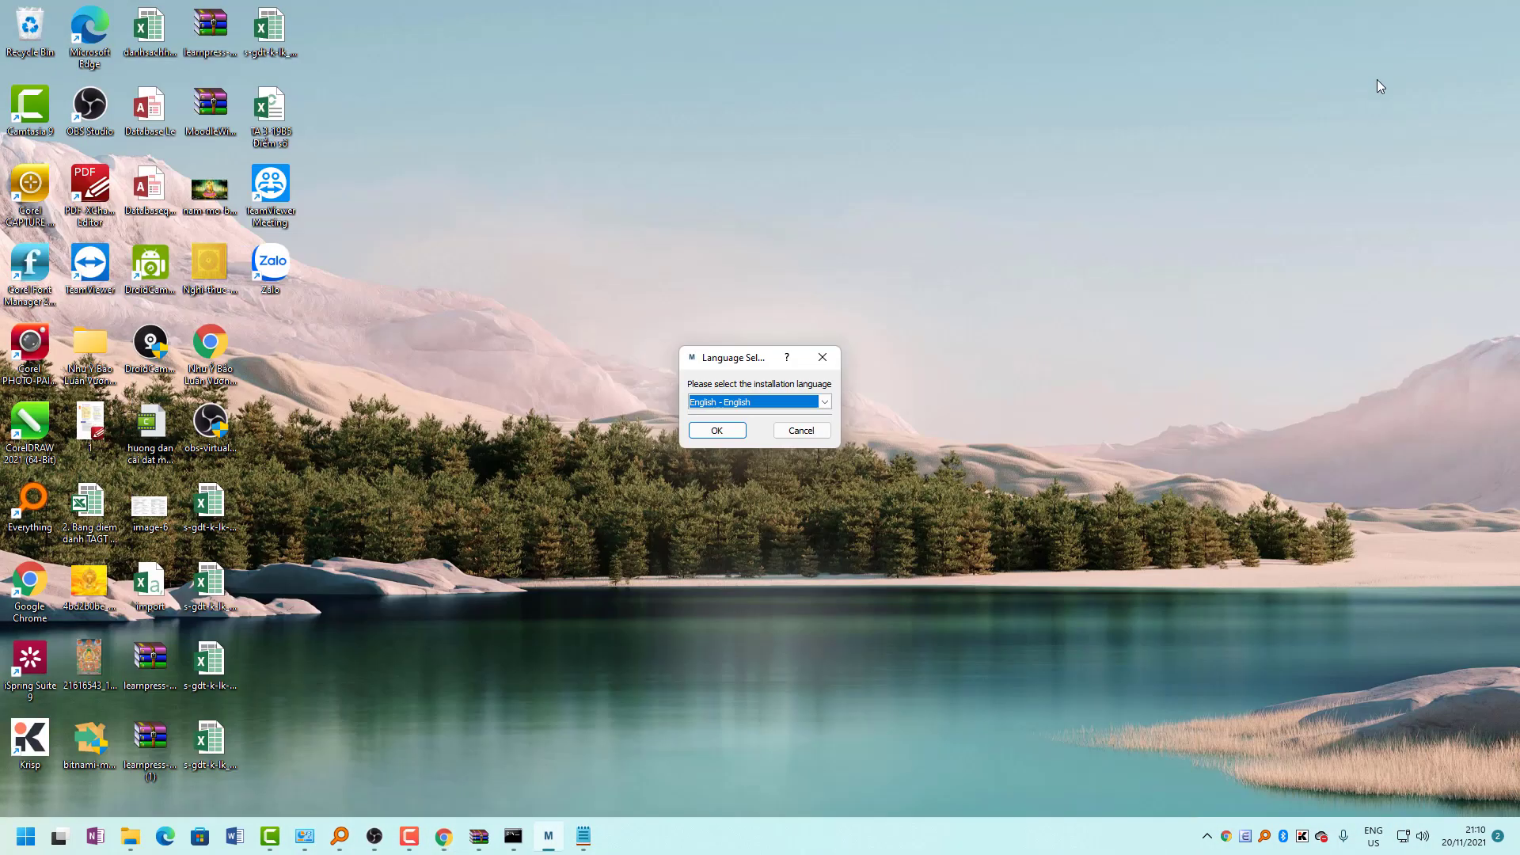
drag(741, 358, 690, 257)
click(703, 302)
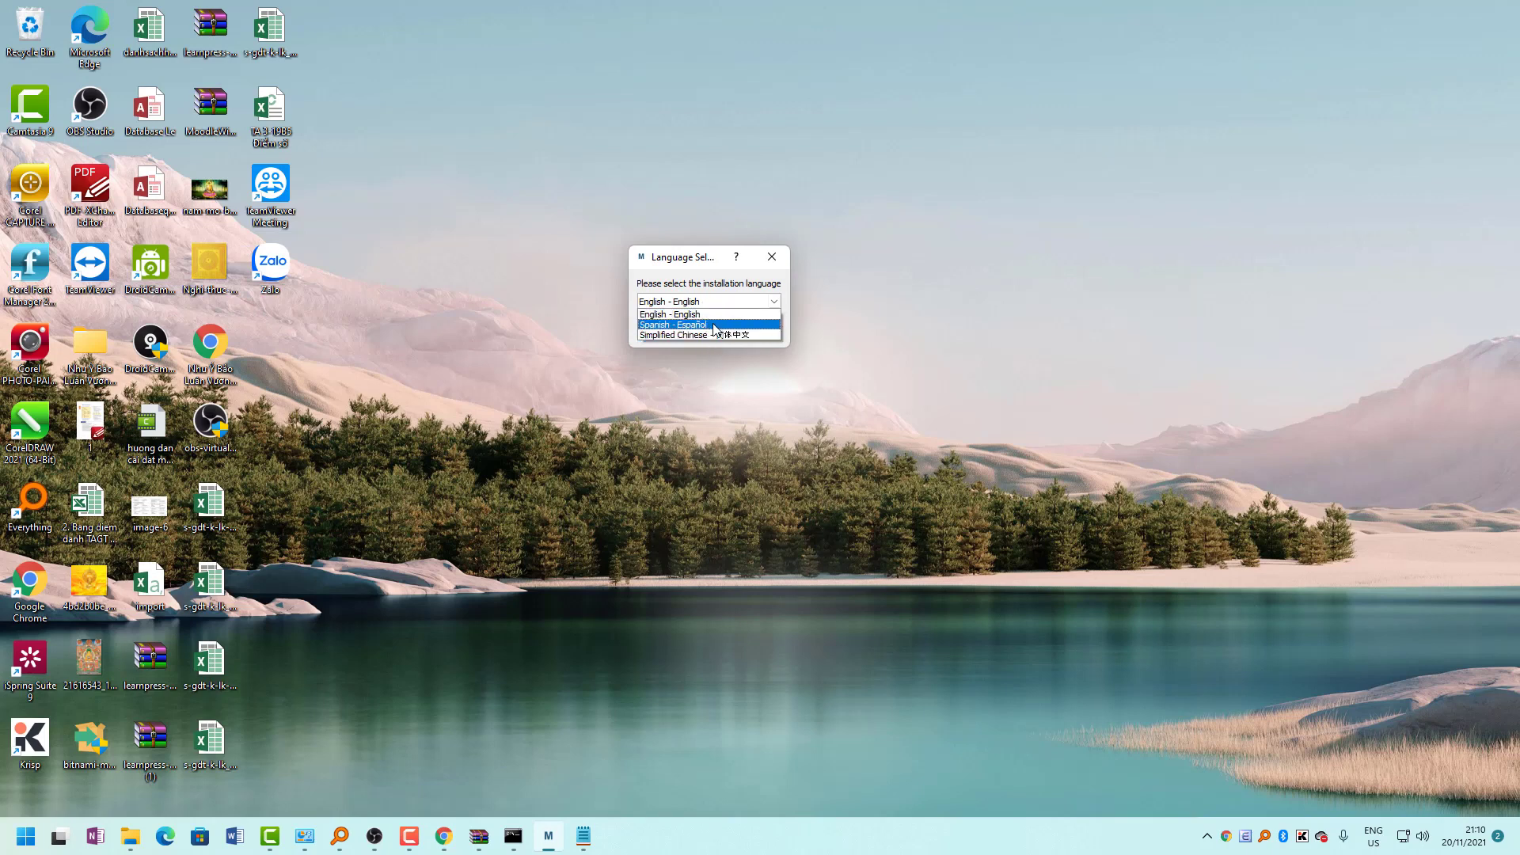
click(677, 315)
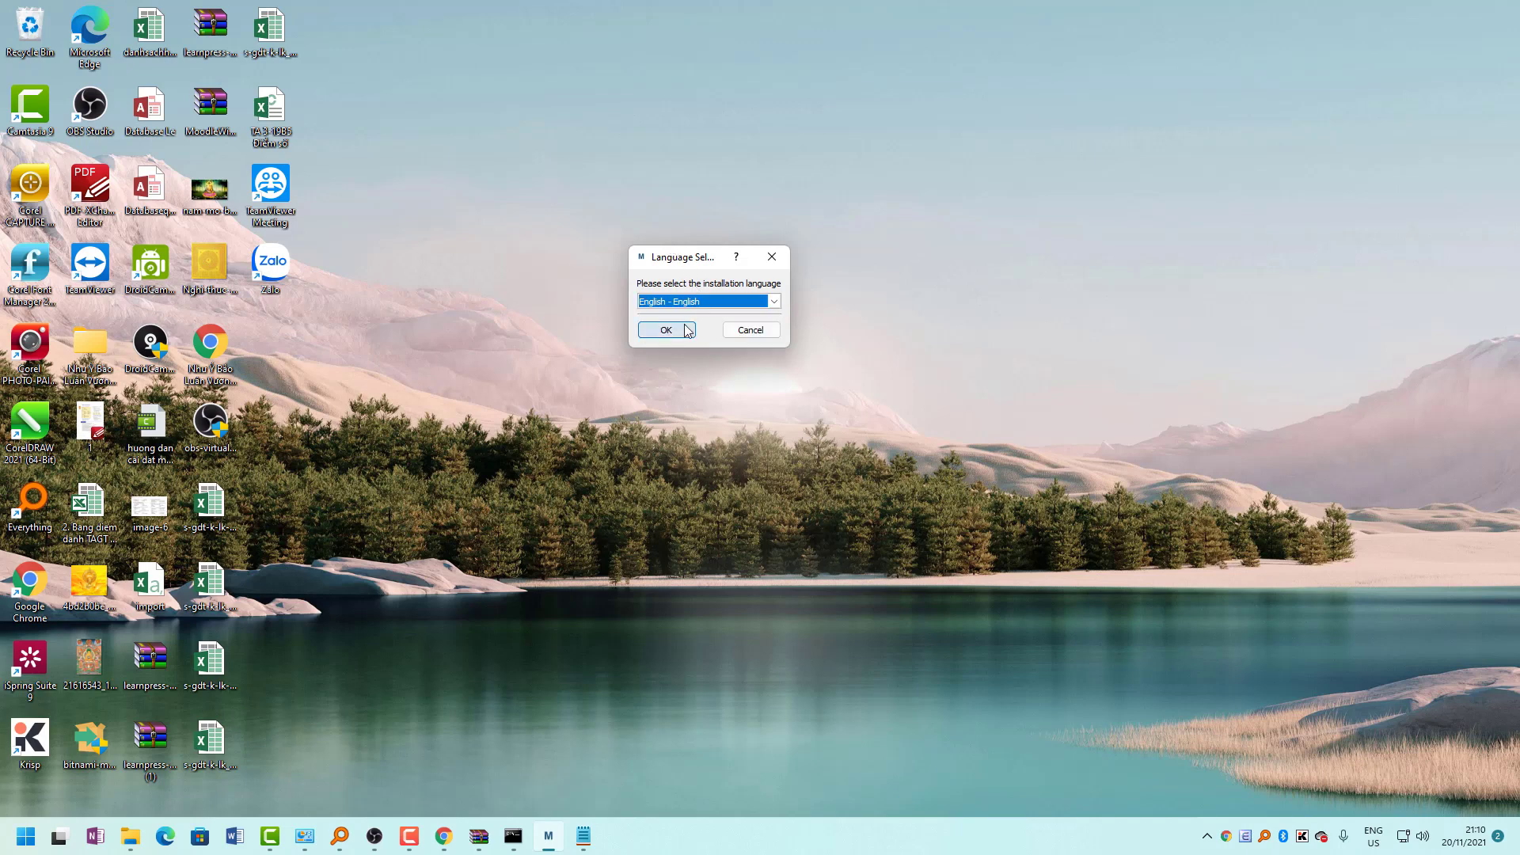
click(673, 331)
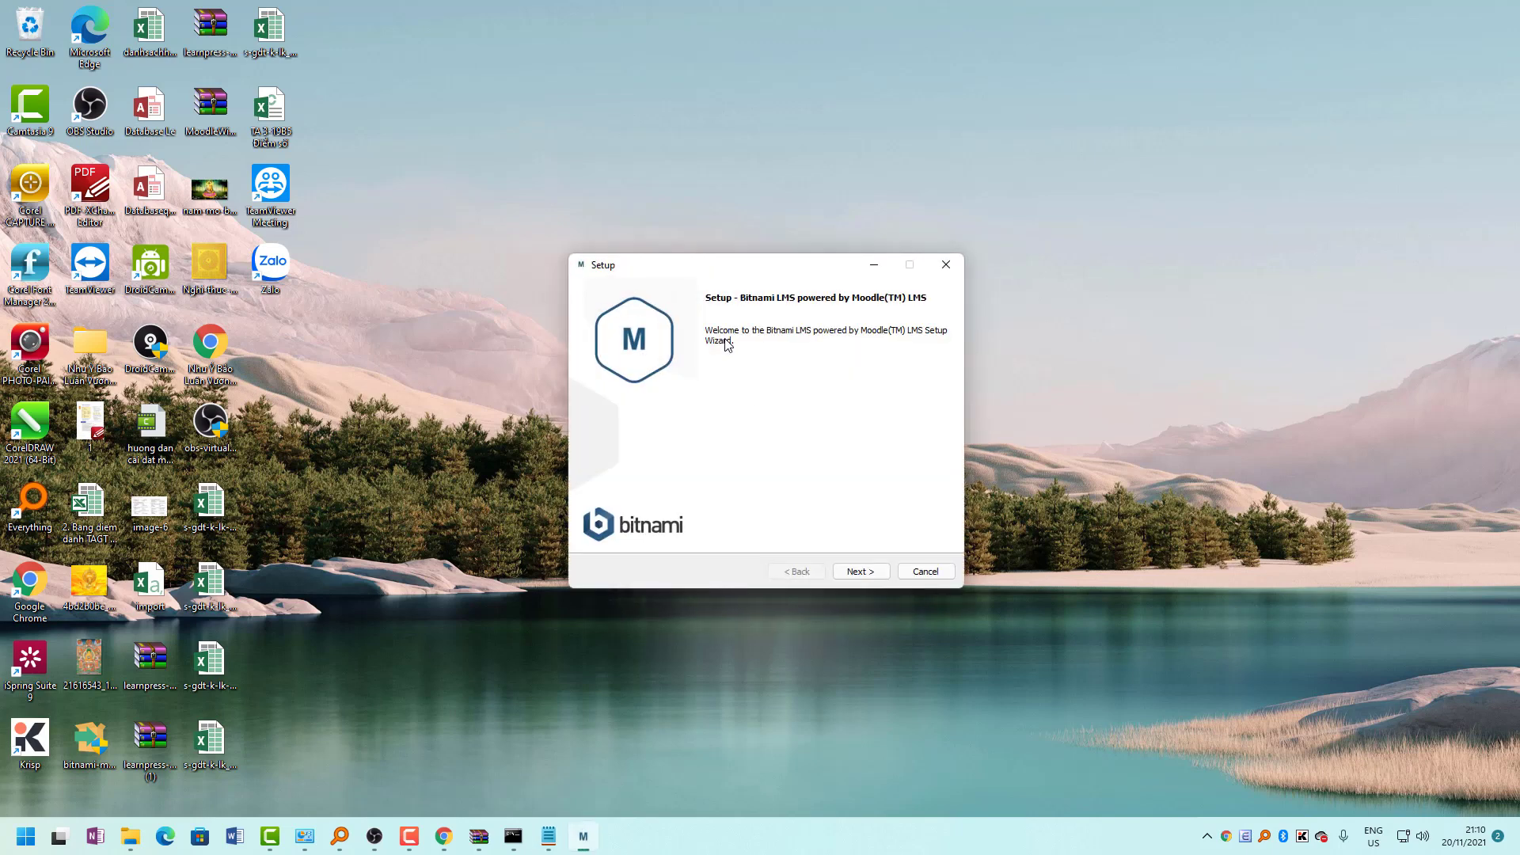
Go past the Welcome and Select Components pages to the Installation folder step.
click(856, 567)
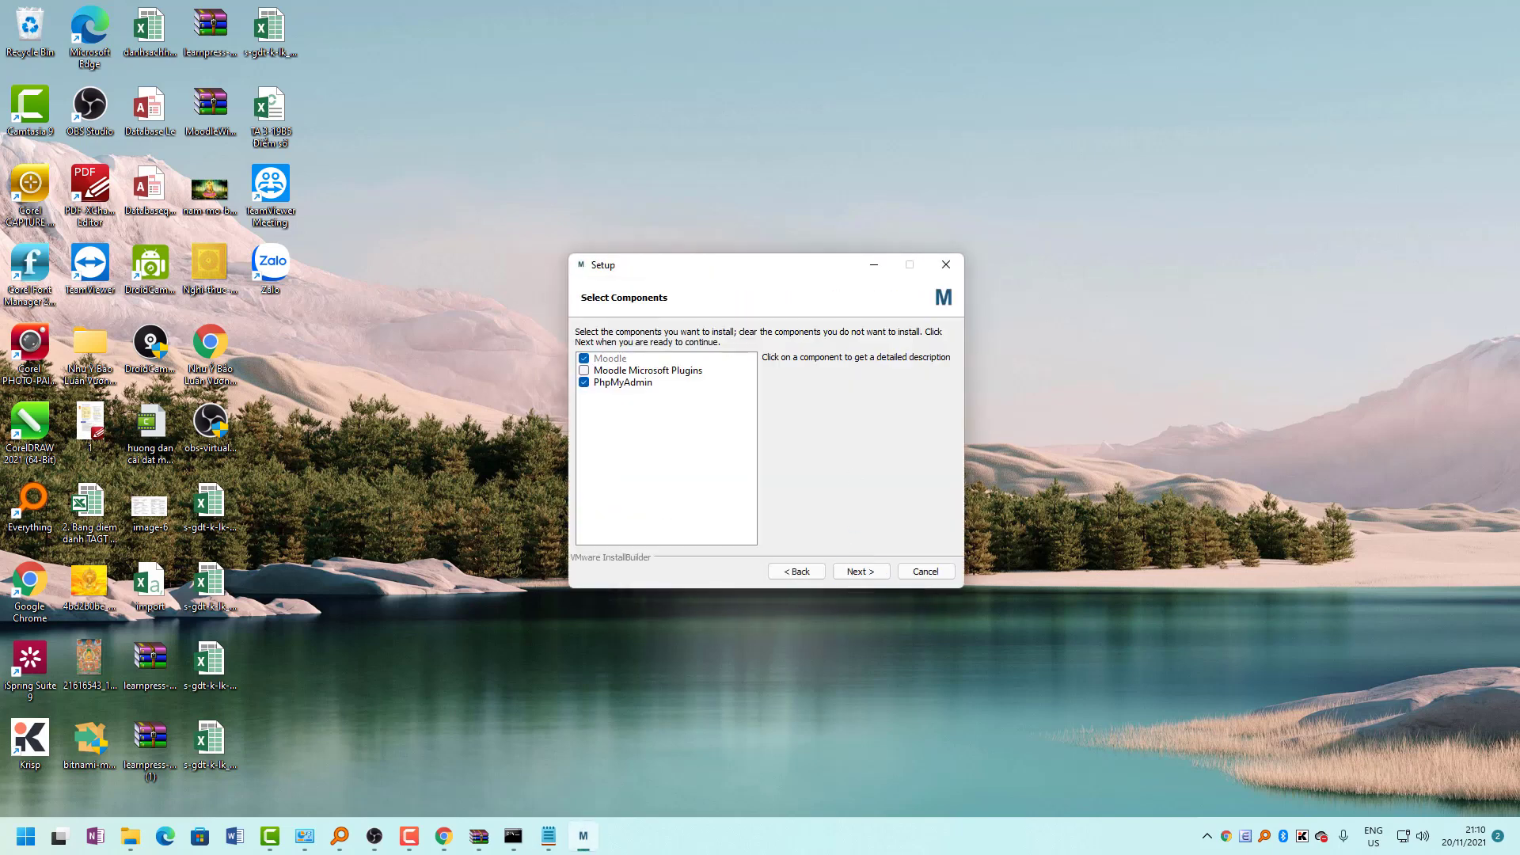
click(857, 572)
click(814, 572)
click(860, 571)
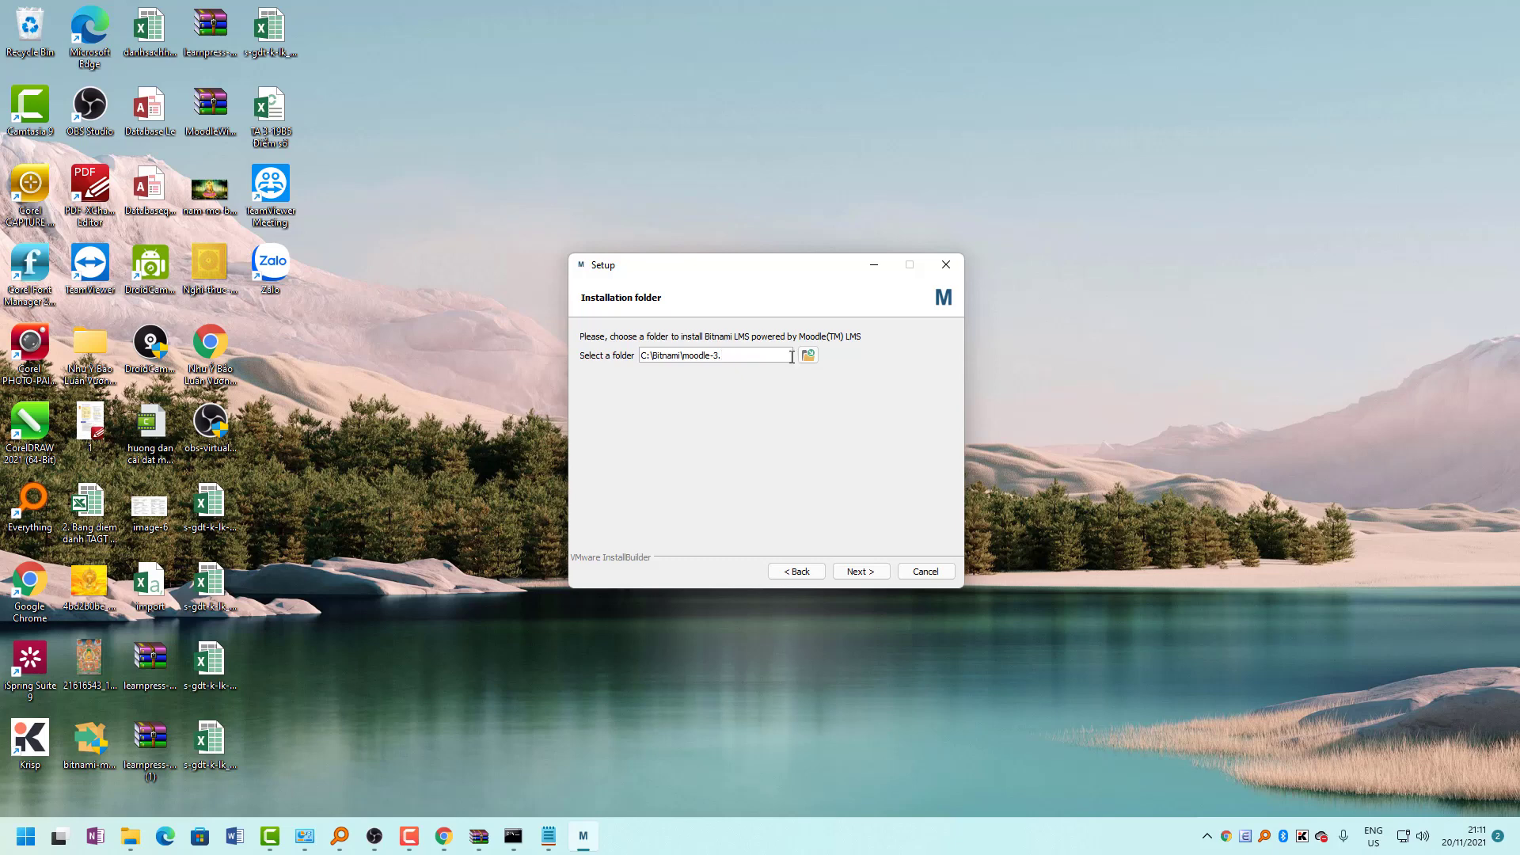
Accept the install folder, enter the admin's real name, e-mail, login and password, and continue.
click(861, 573)
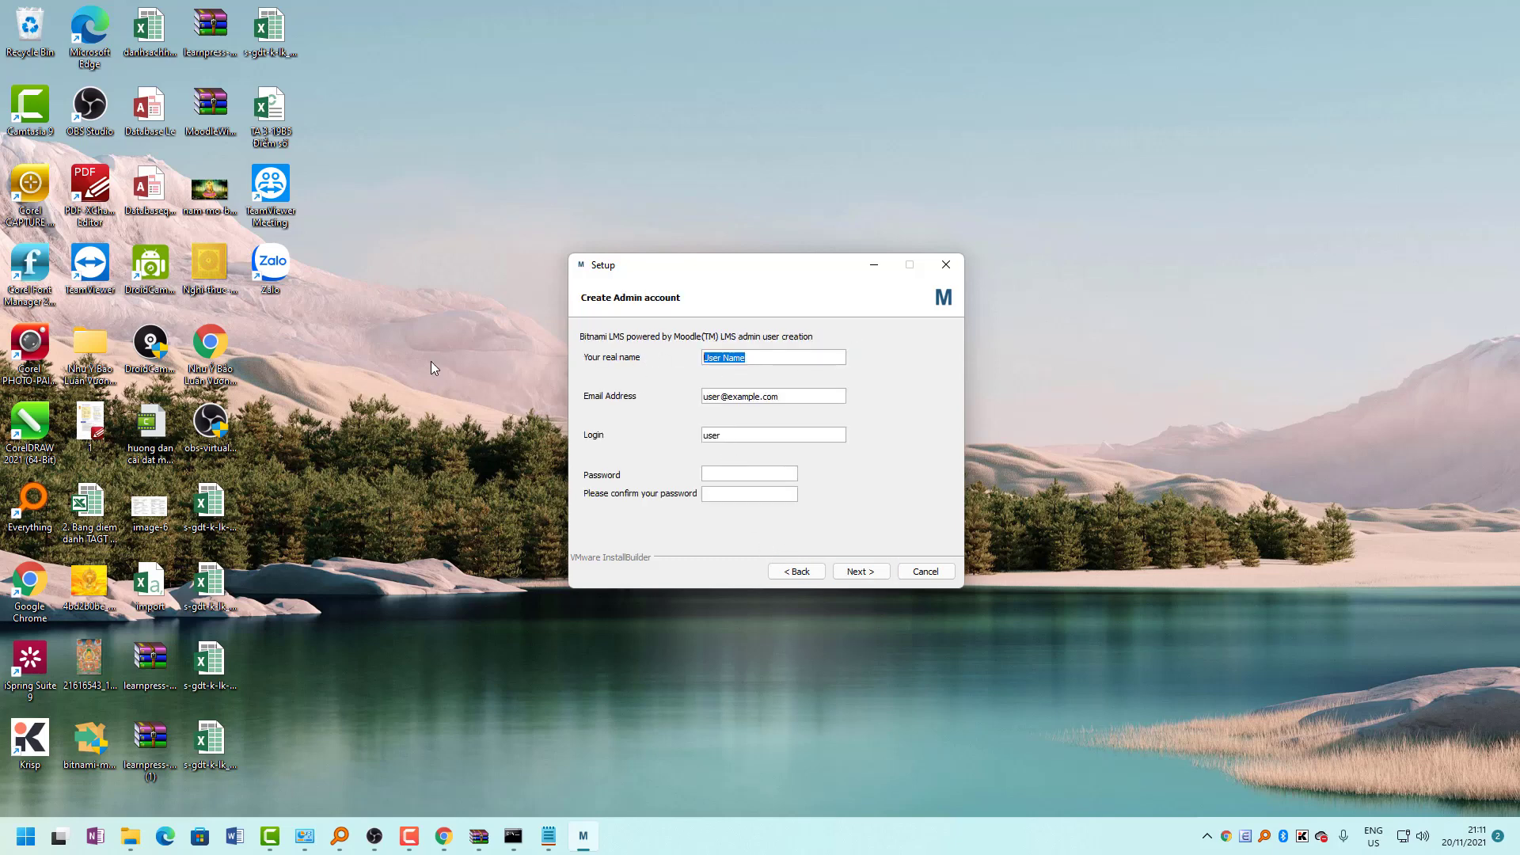
text(Tuan)
key(Tab)
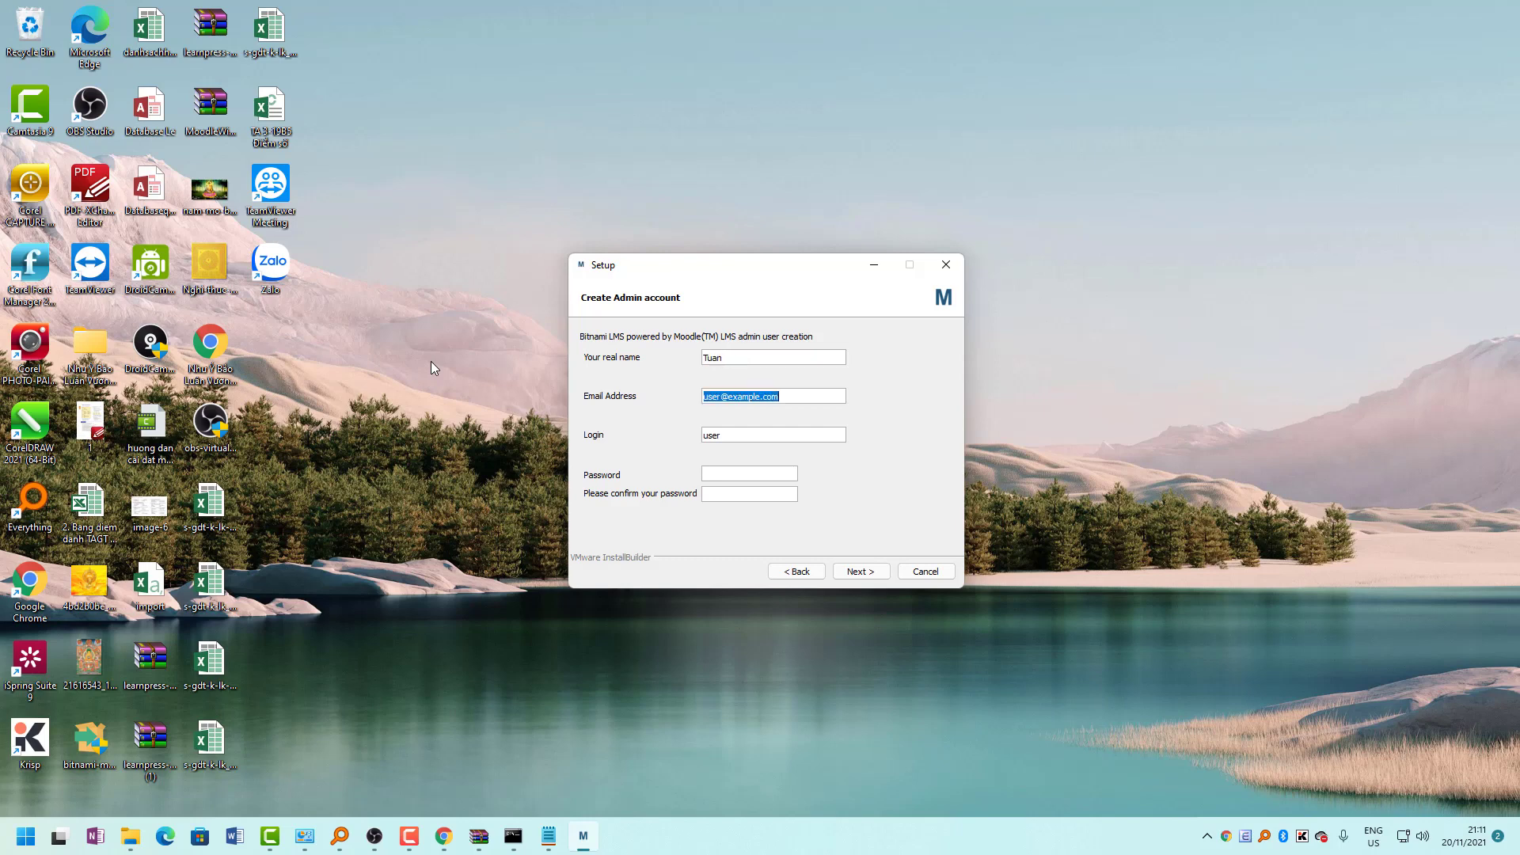
text(a)
text(ad)
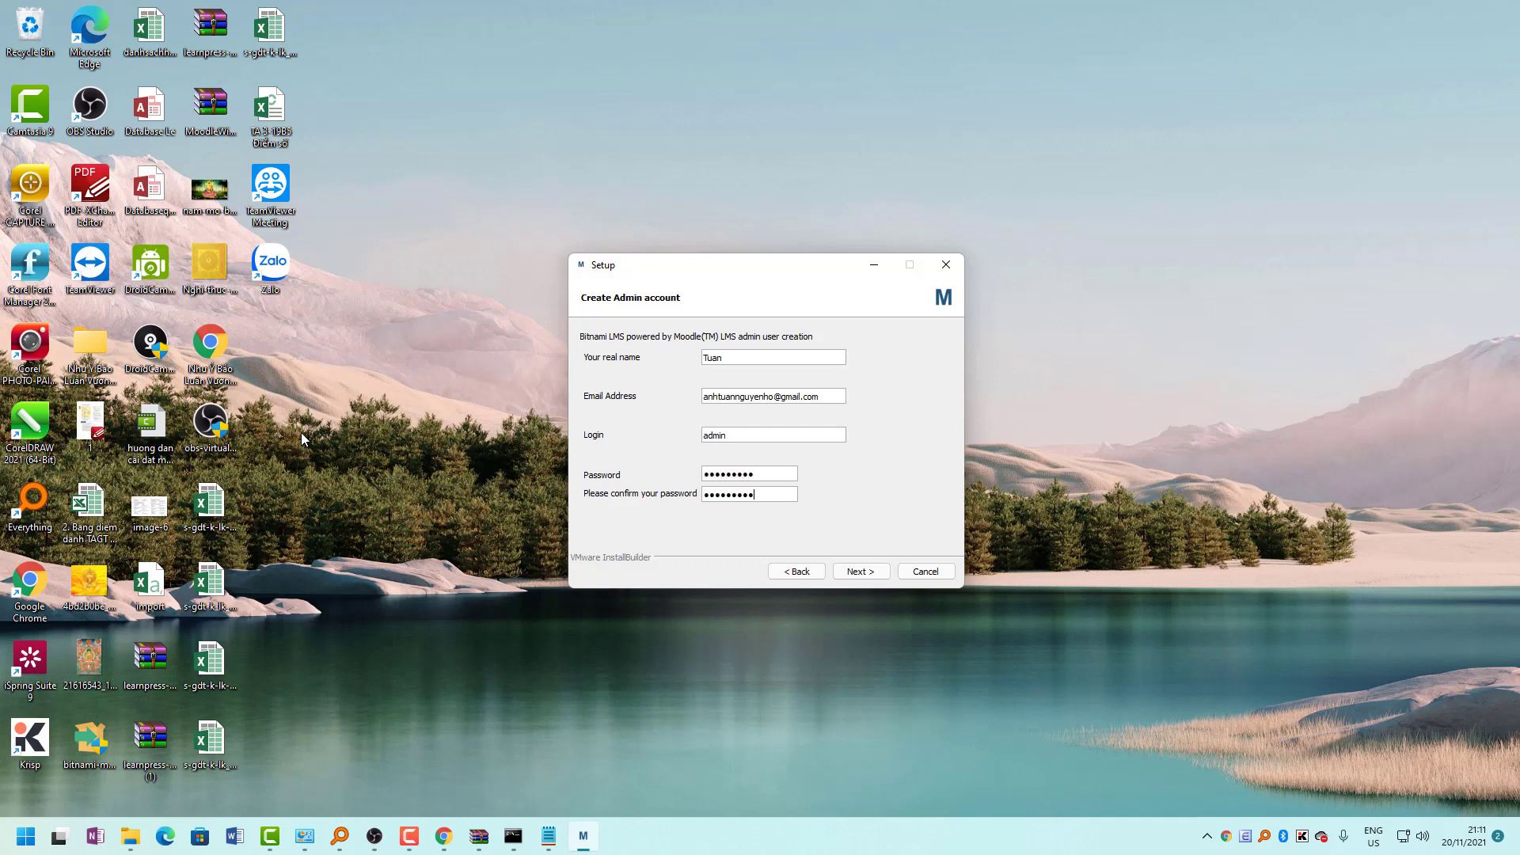
click(860, 571)
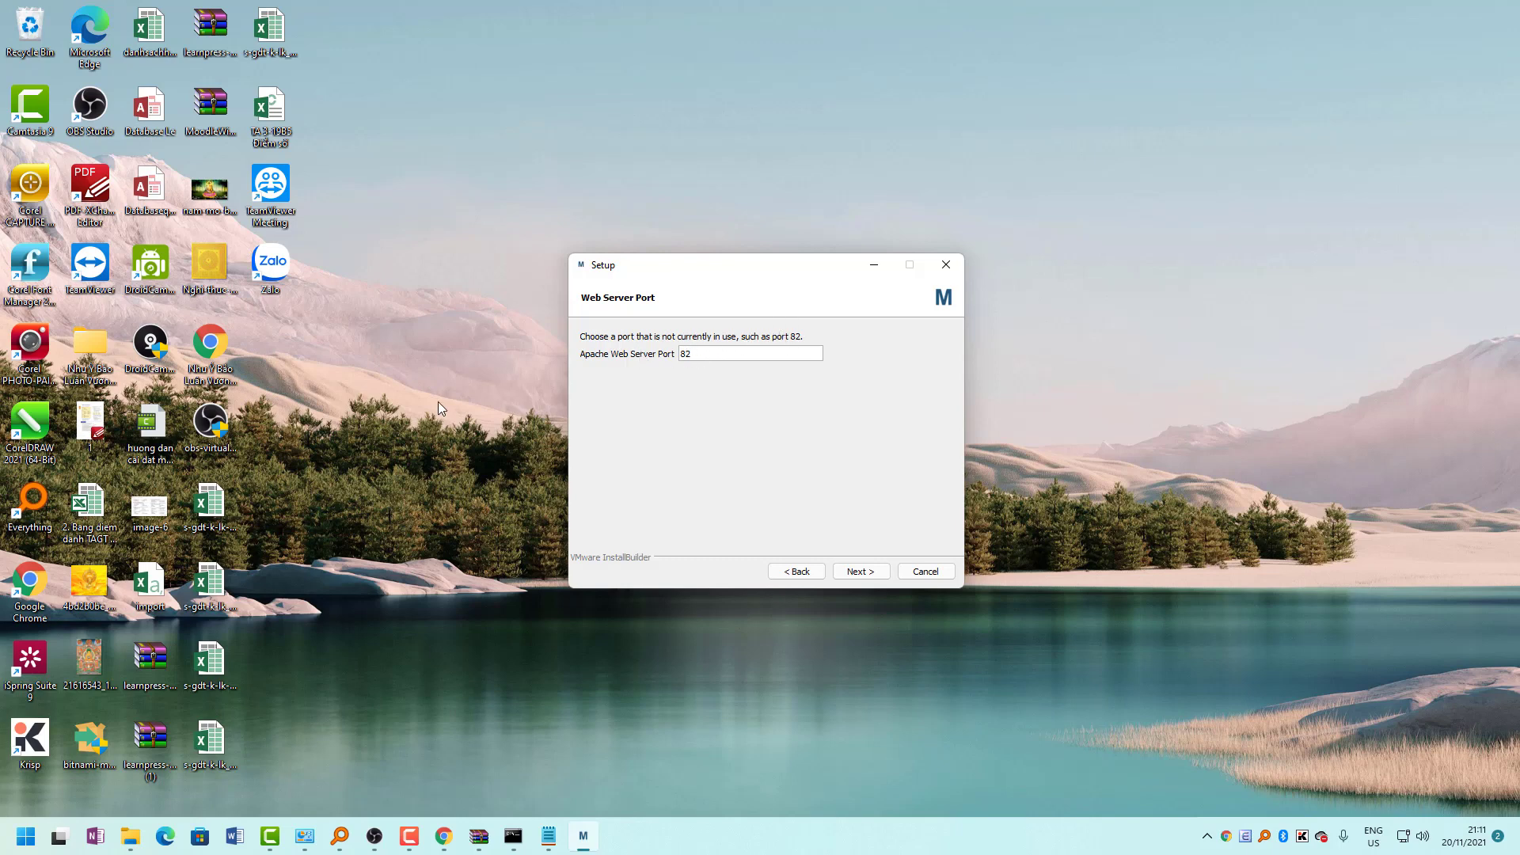
mouse_move(676, 261)
mouse_down()
mouse_move(837, 240)
mouse_move(689, 238)
mouse_up()
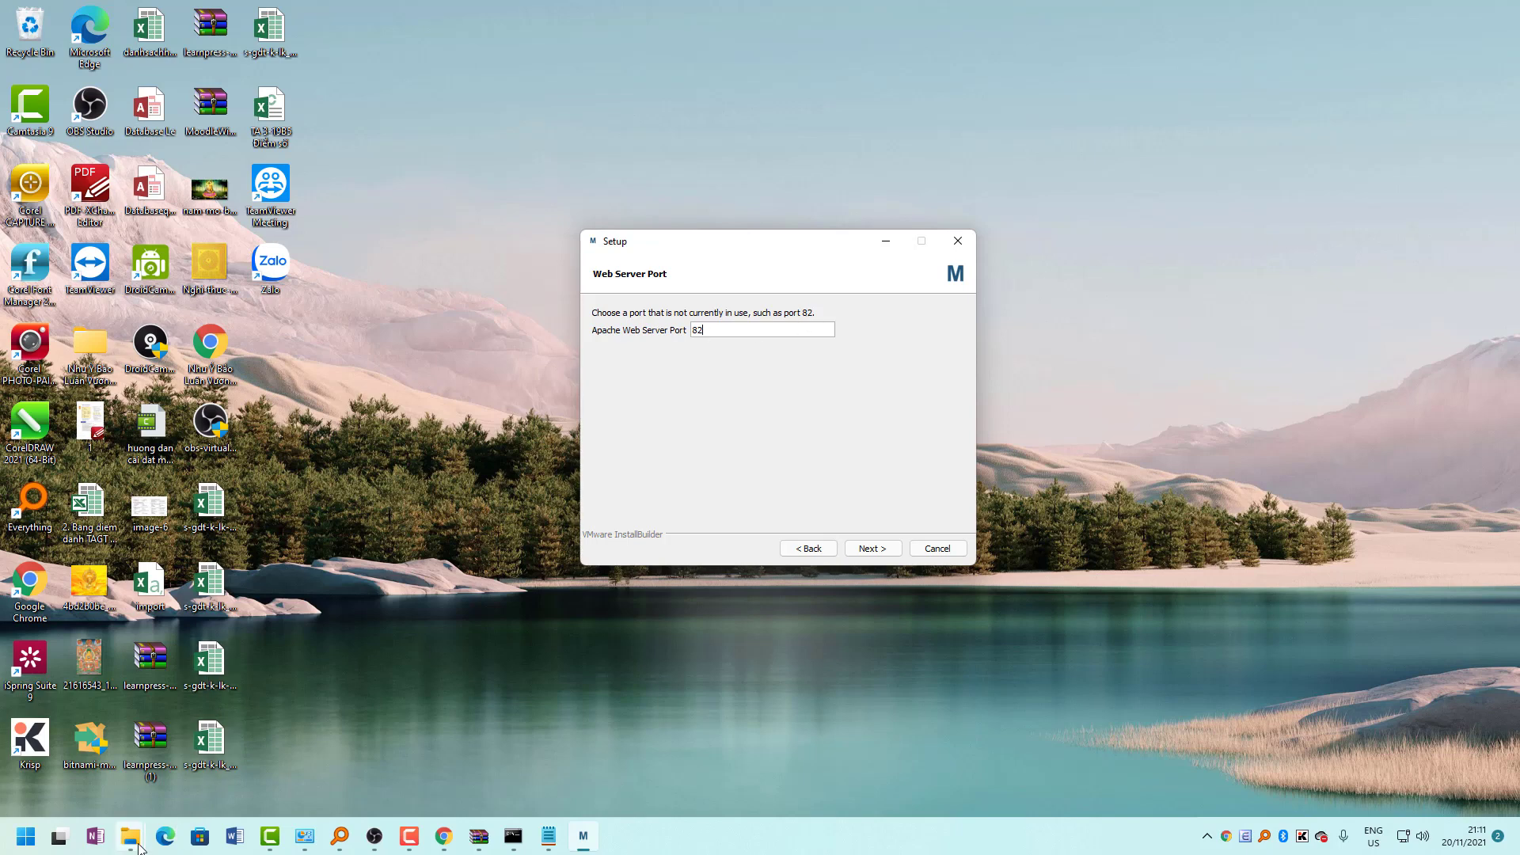
Open C:\Bitnami\moodle-3.11.4-0 in File Explorer and place it beside the setup dialog.
mouse_move(130, 836)
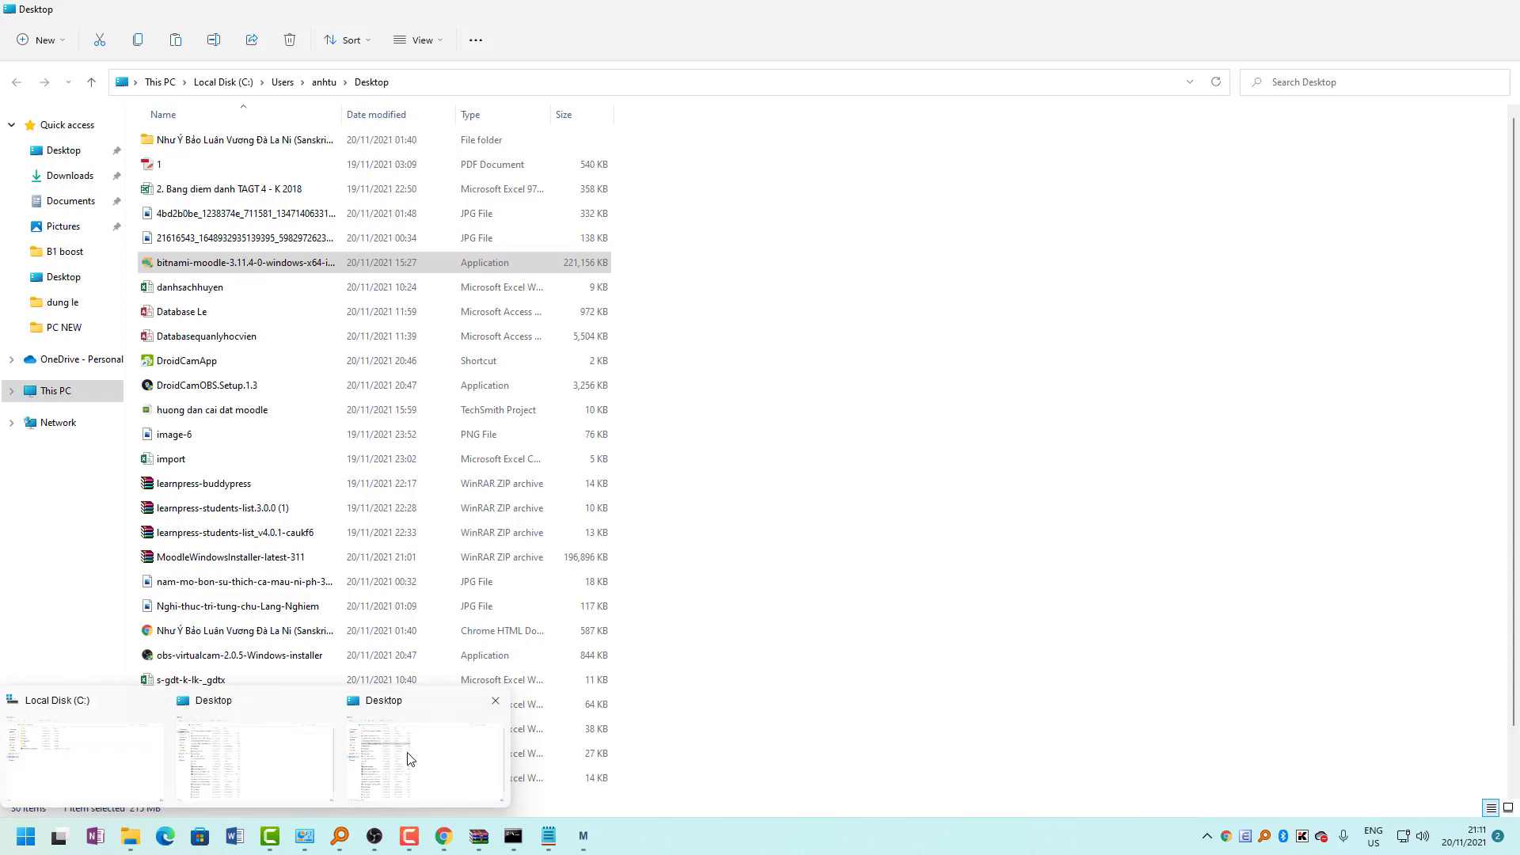
click(410, 758)
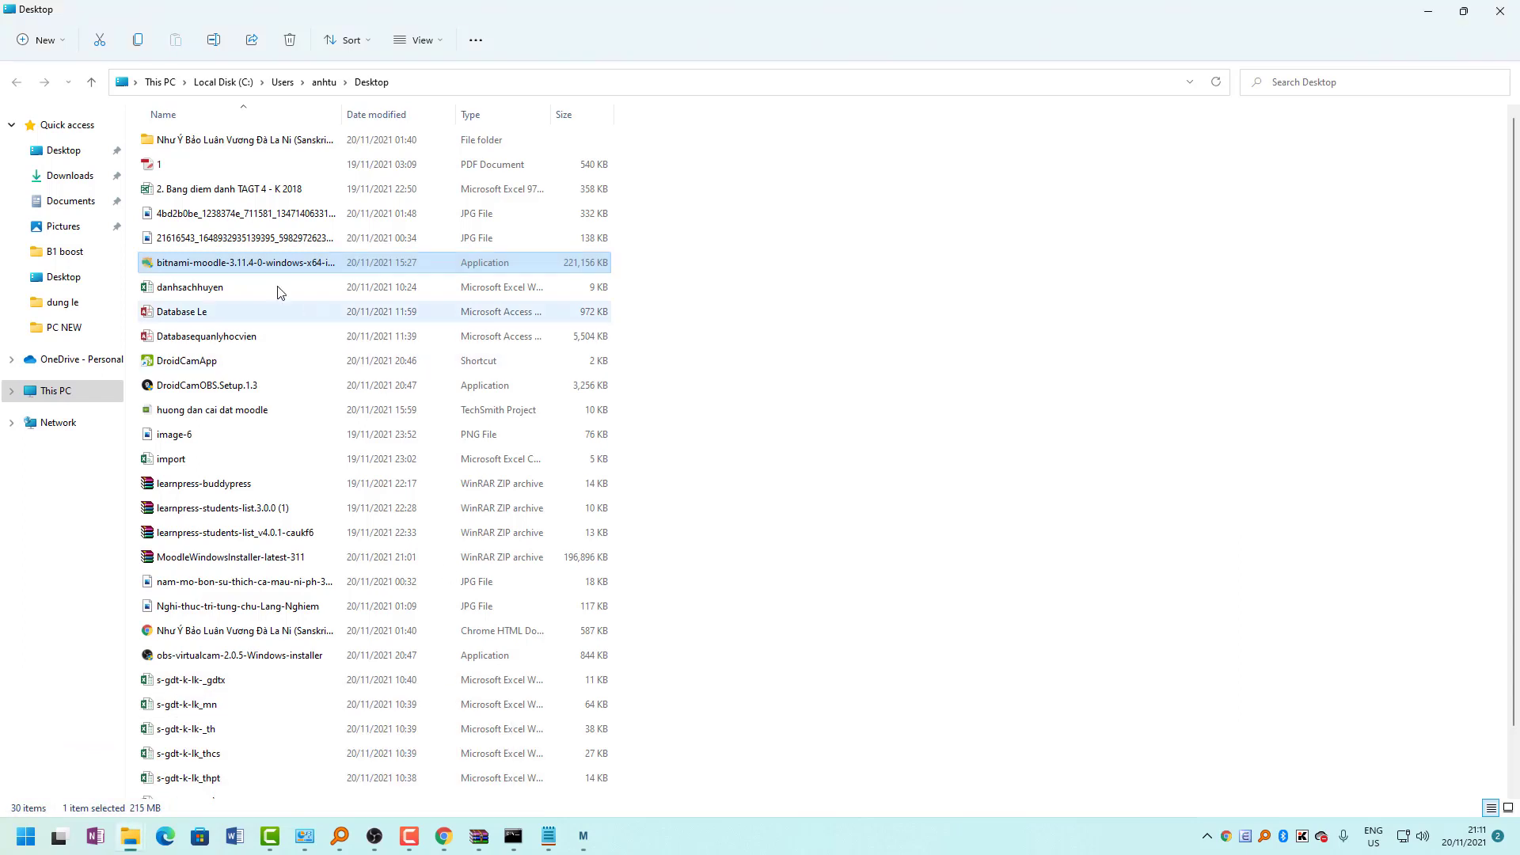
click(55, 391)
double_click(190, 211)
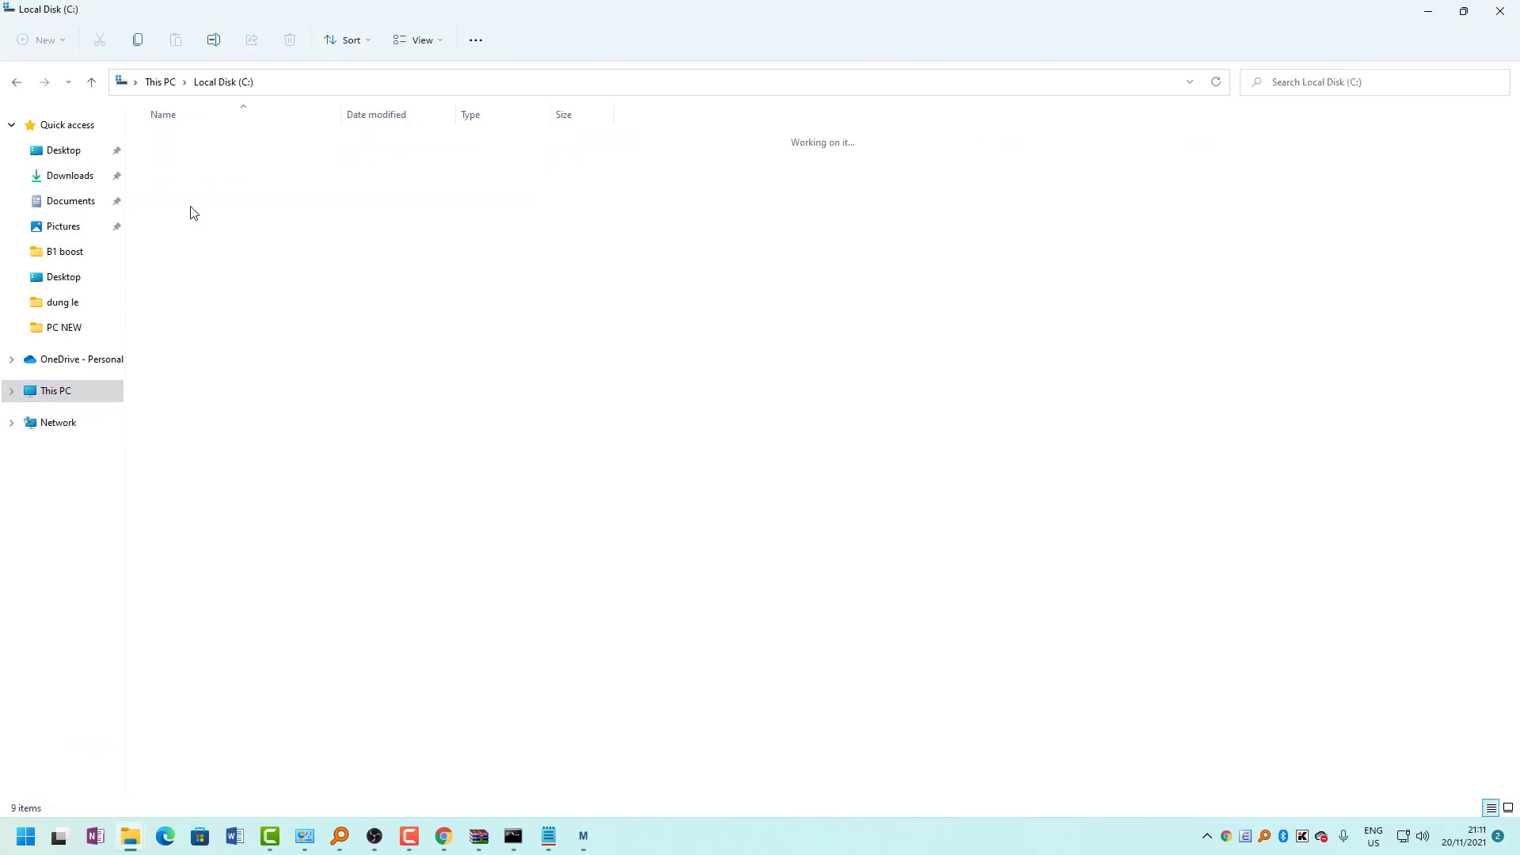
double_click(181, 143)
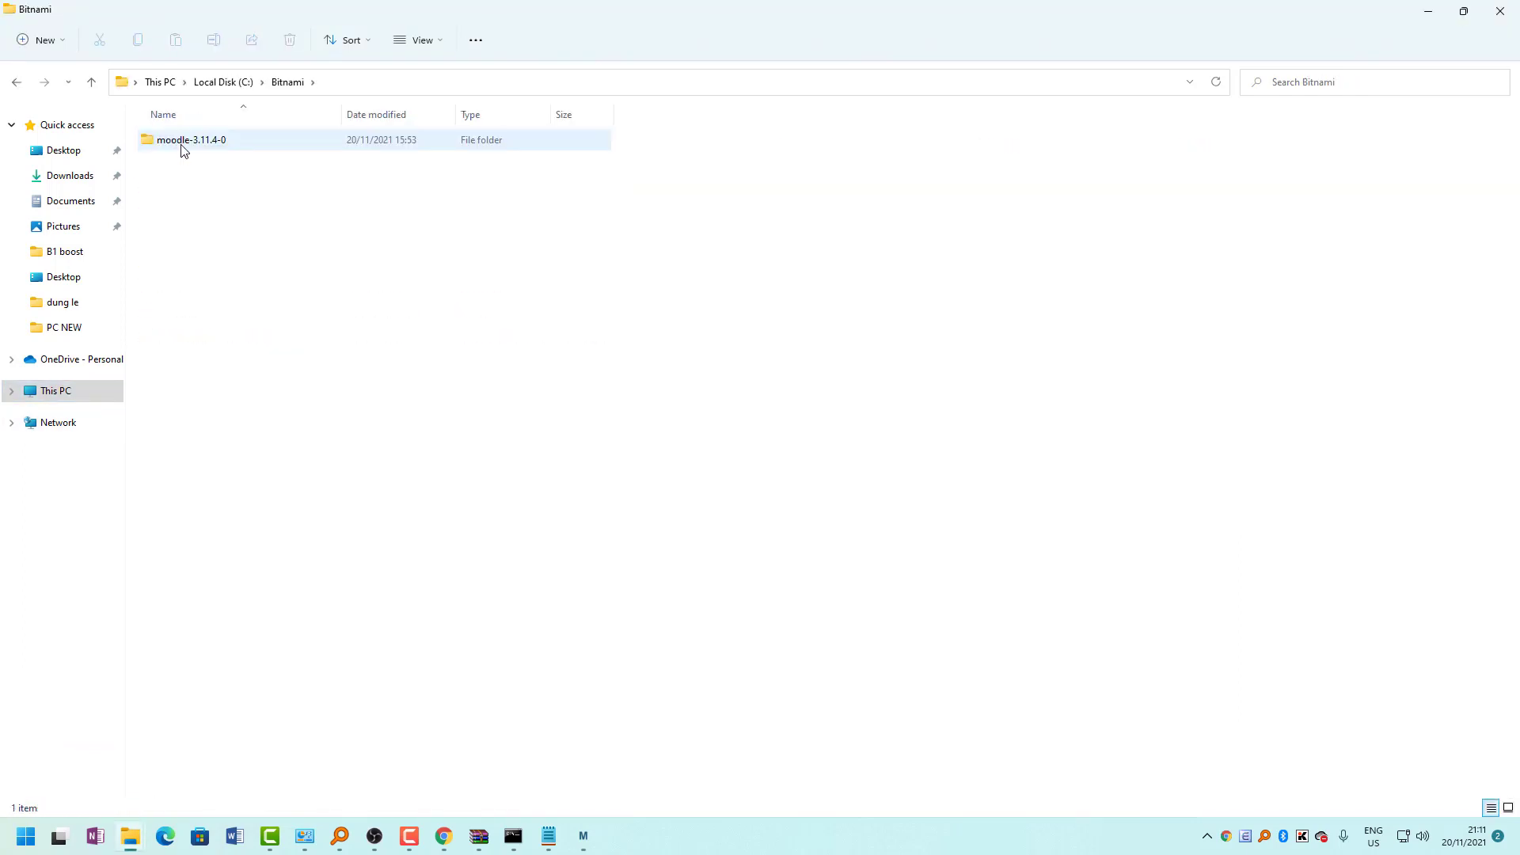
double_click(227, 150)
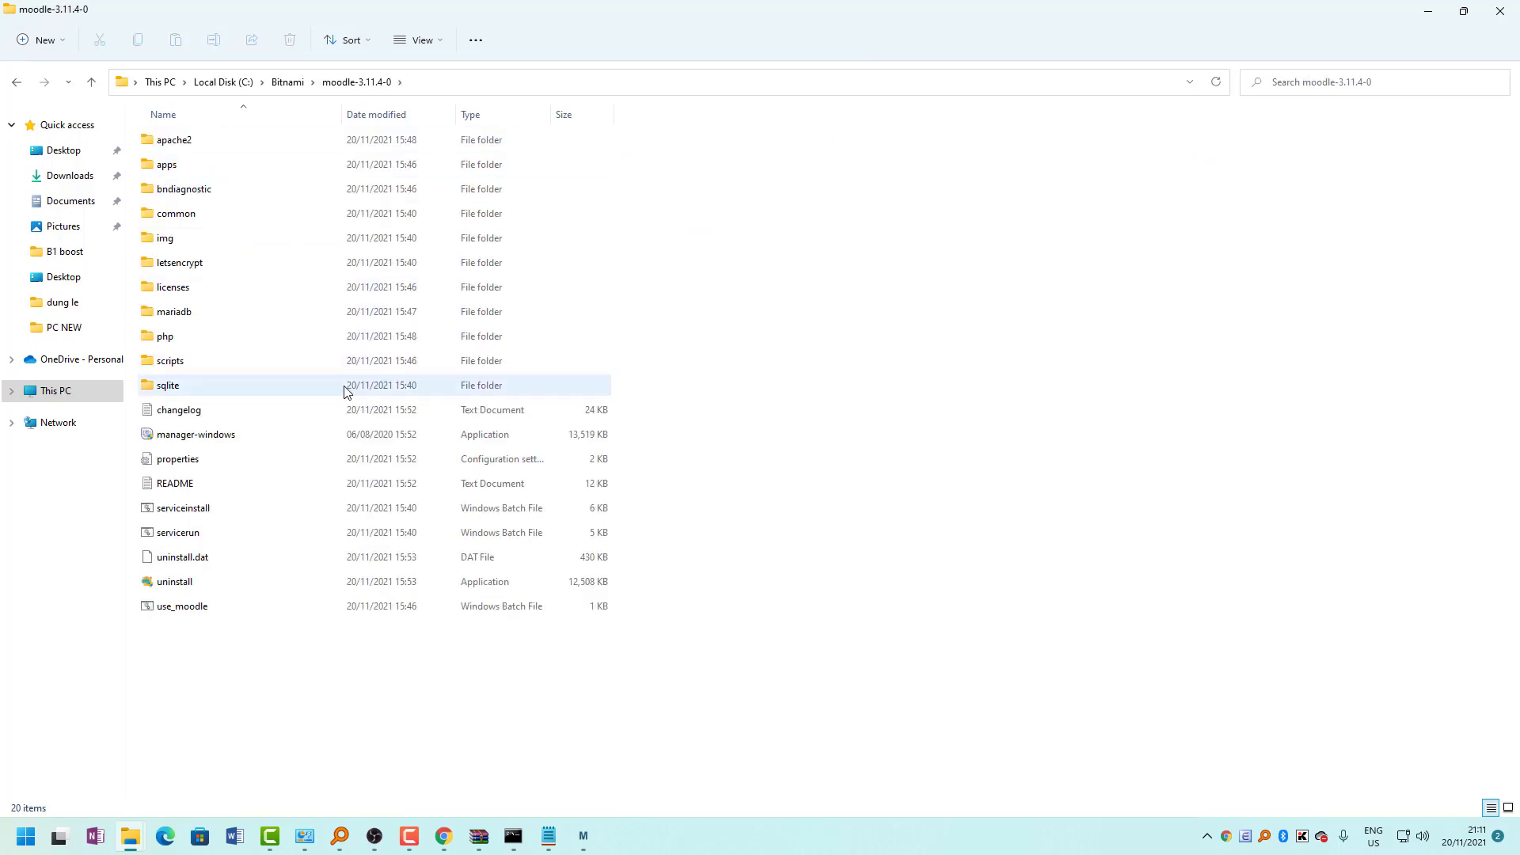
double_click(1284, 7)
drag(792, 241, 941, 212)
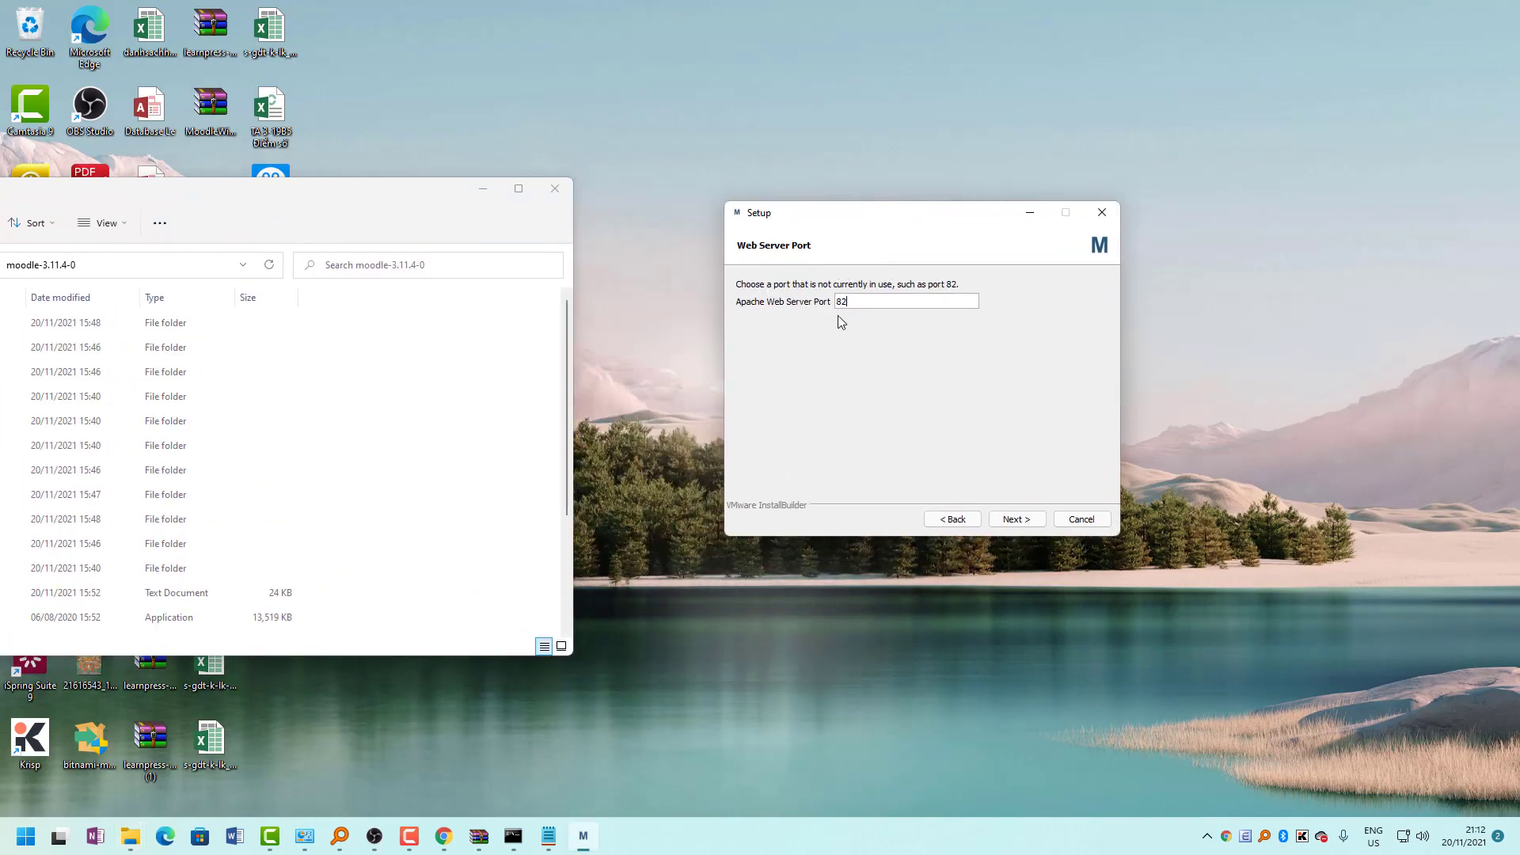
Accept web server port 82, SSL port 446 and MariaDB port 3308, with File Explorer back at C:\Bitnami.
click(1016, 519)
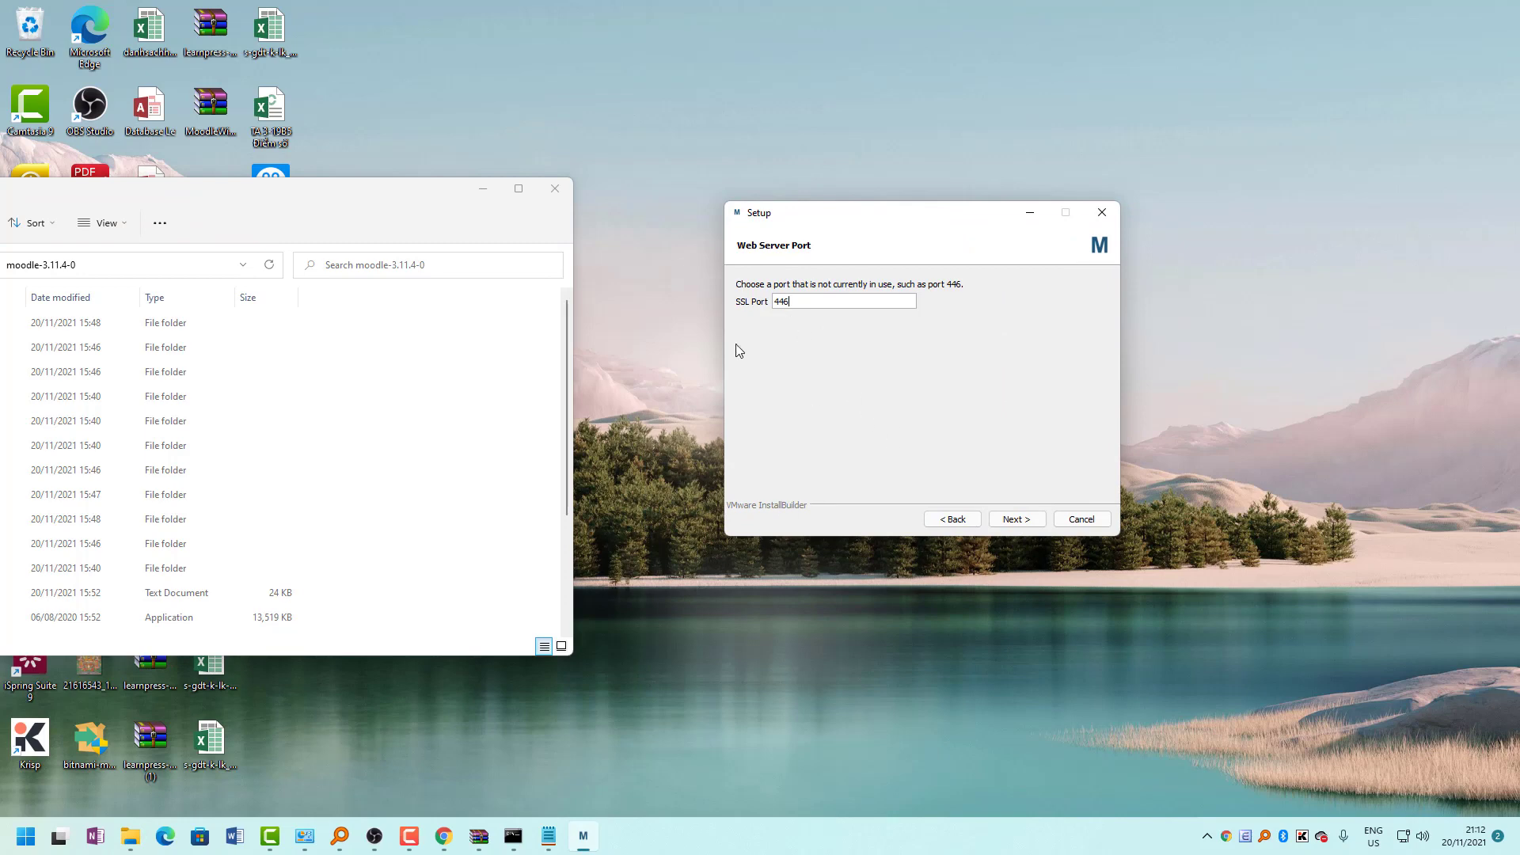
click(1017, 522)
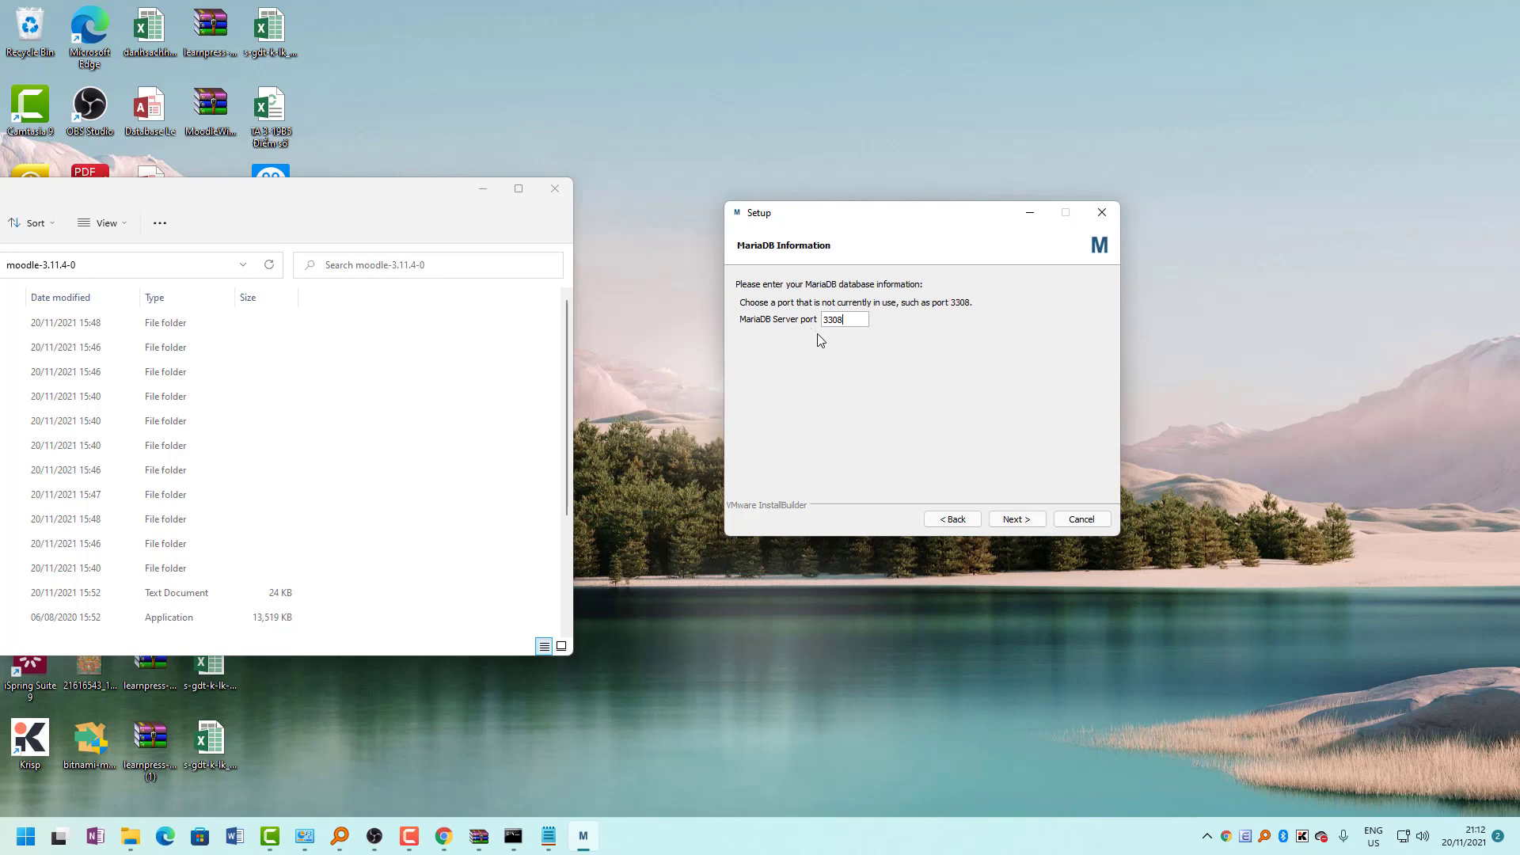
drag(246, 198, 780, 242)
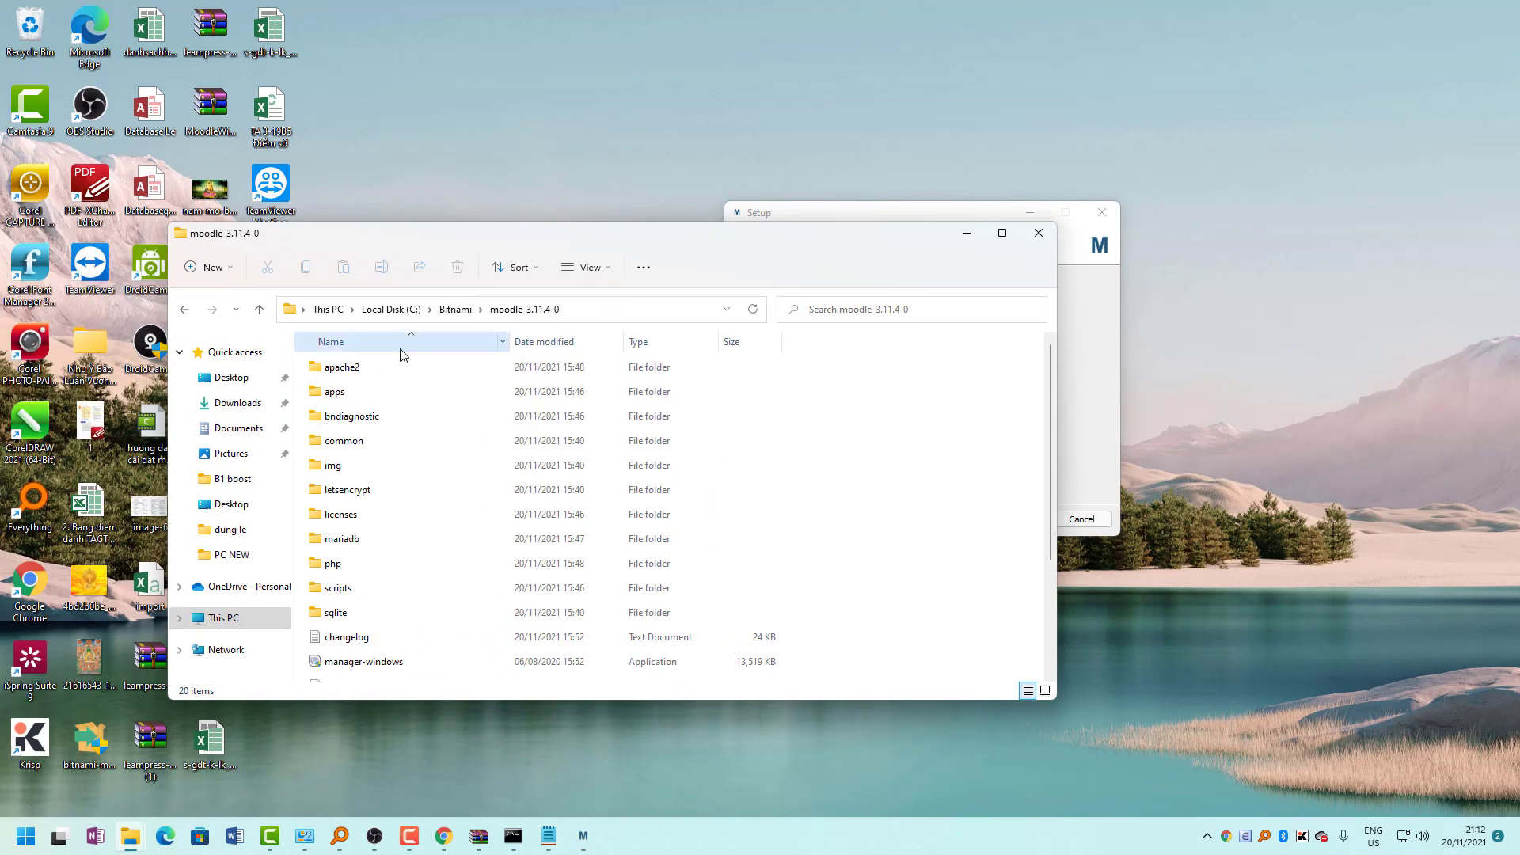
click(458, 310)
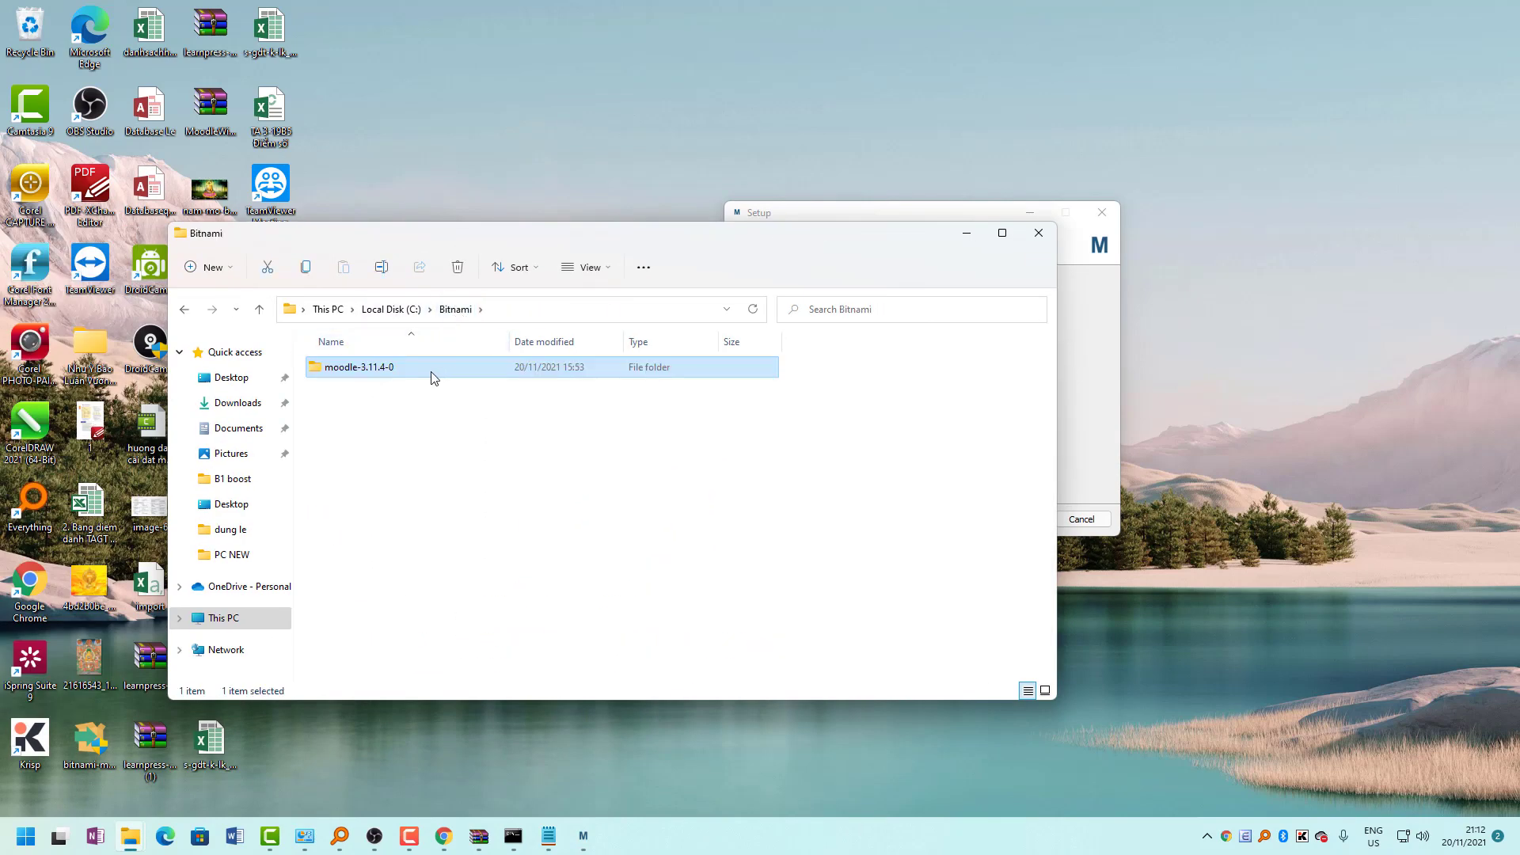
drag(831, 240, 507, 289)
drag(878, 227, 1012, 194)
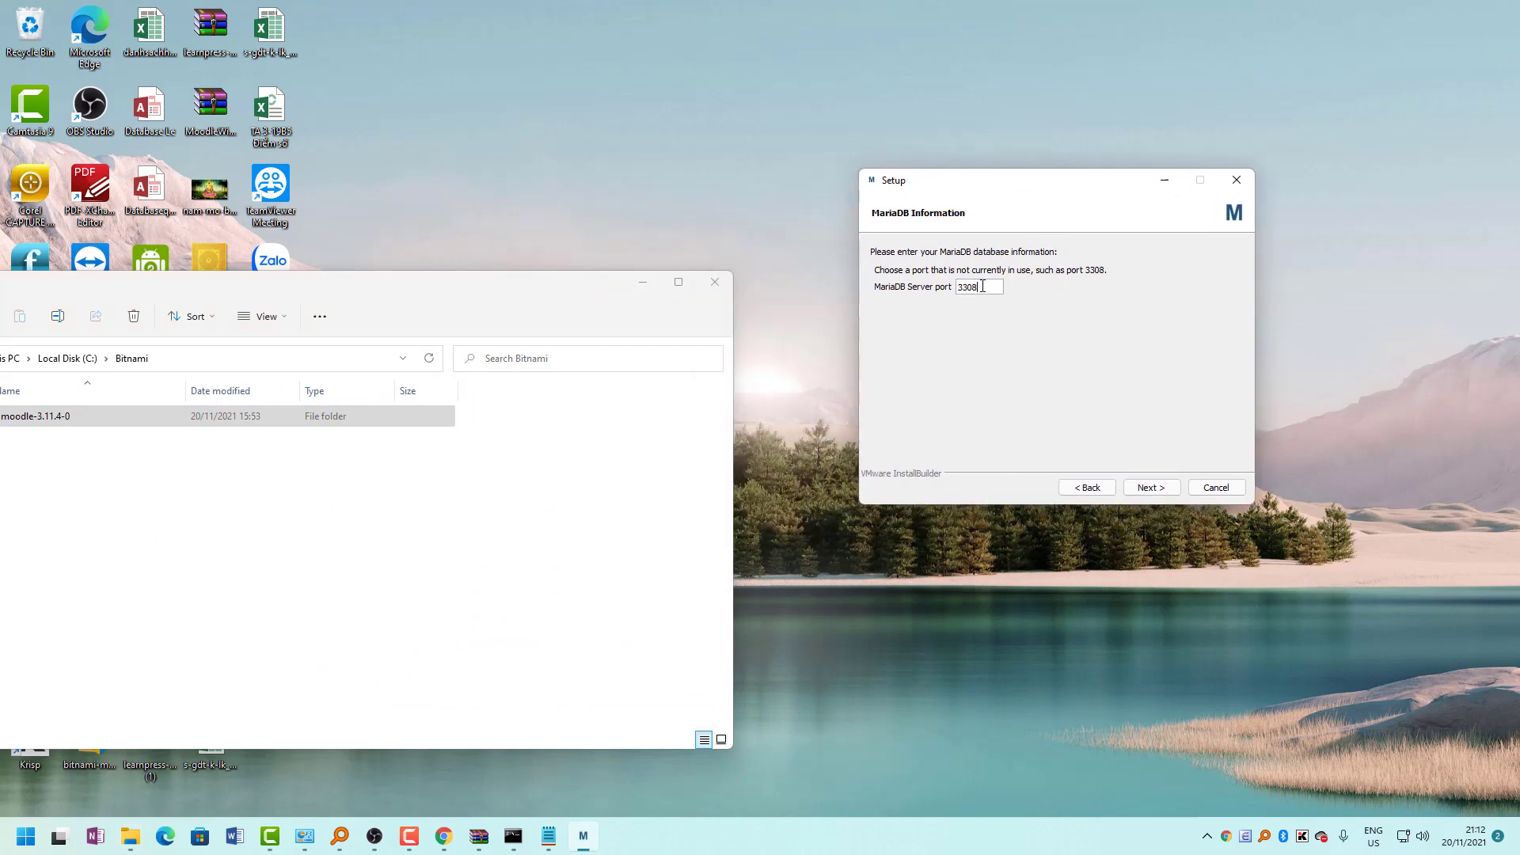
click(1144, 487)
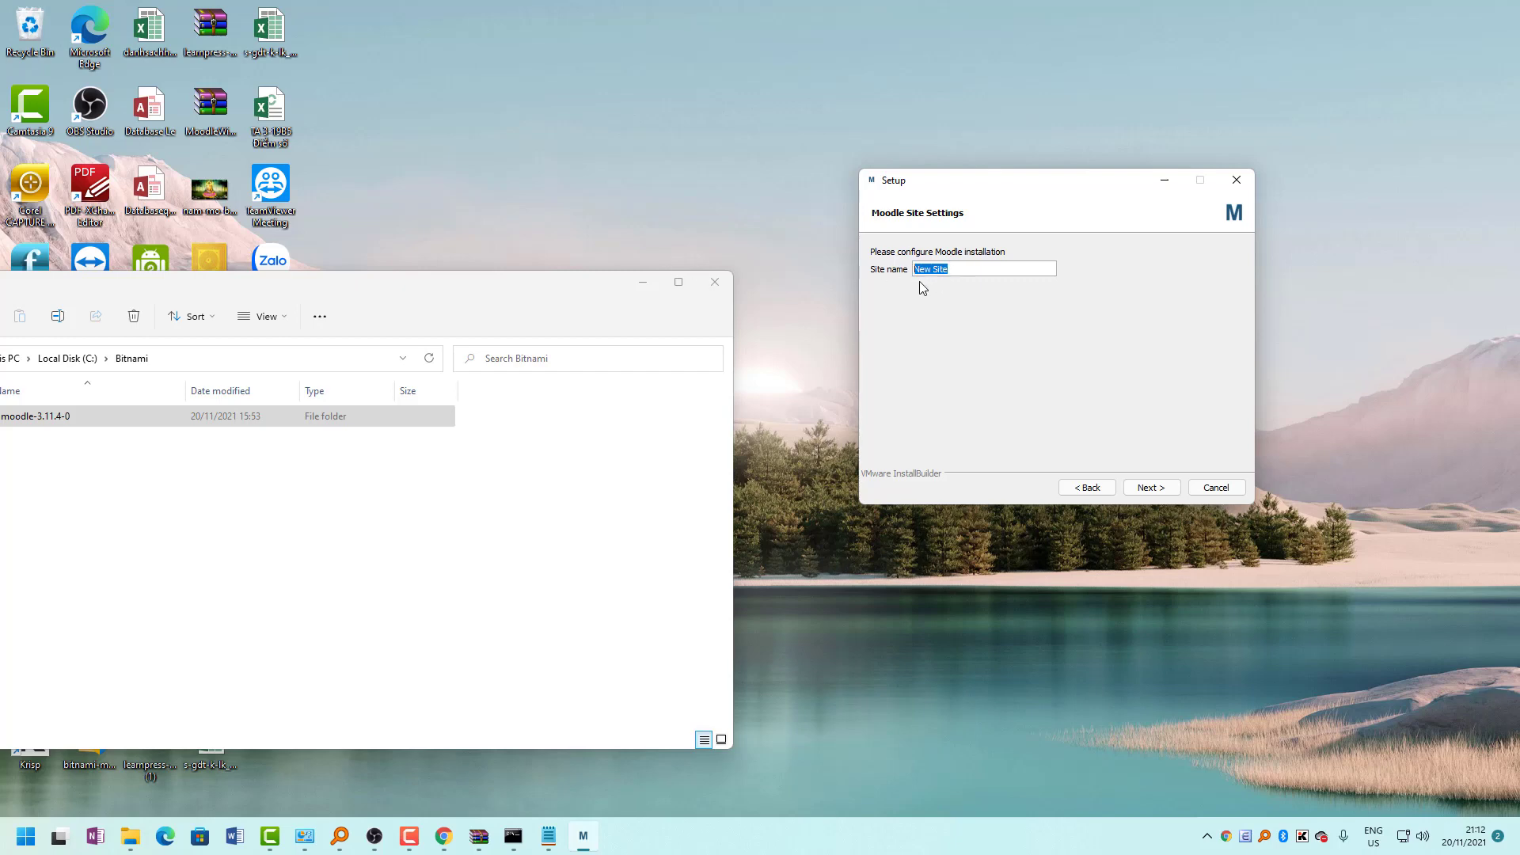
Keep the site name, skip mail and cloud setup, start installing, and maximize File Explorer.
click(1149, 493)
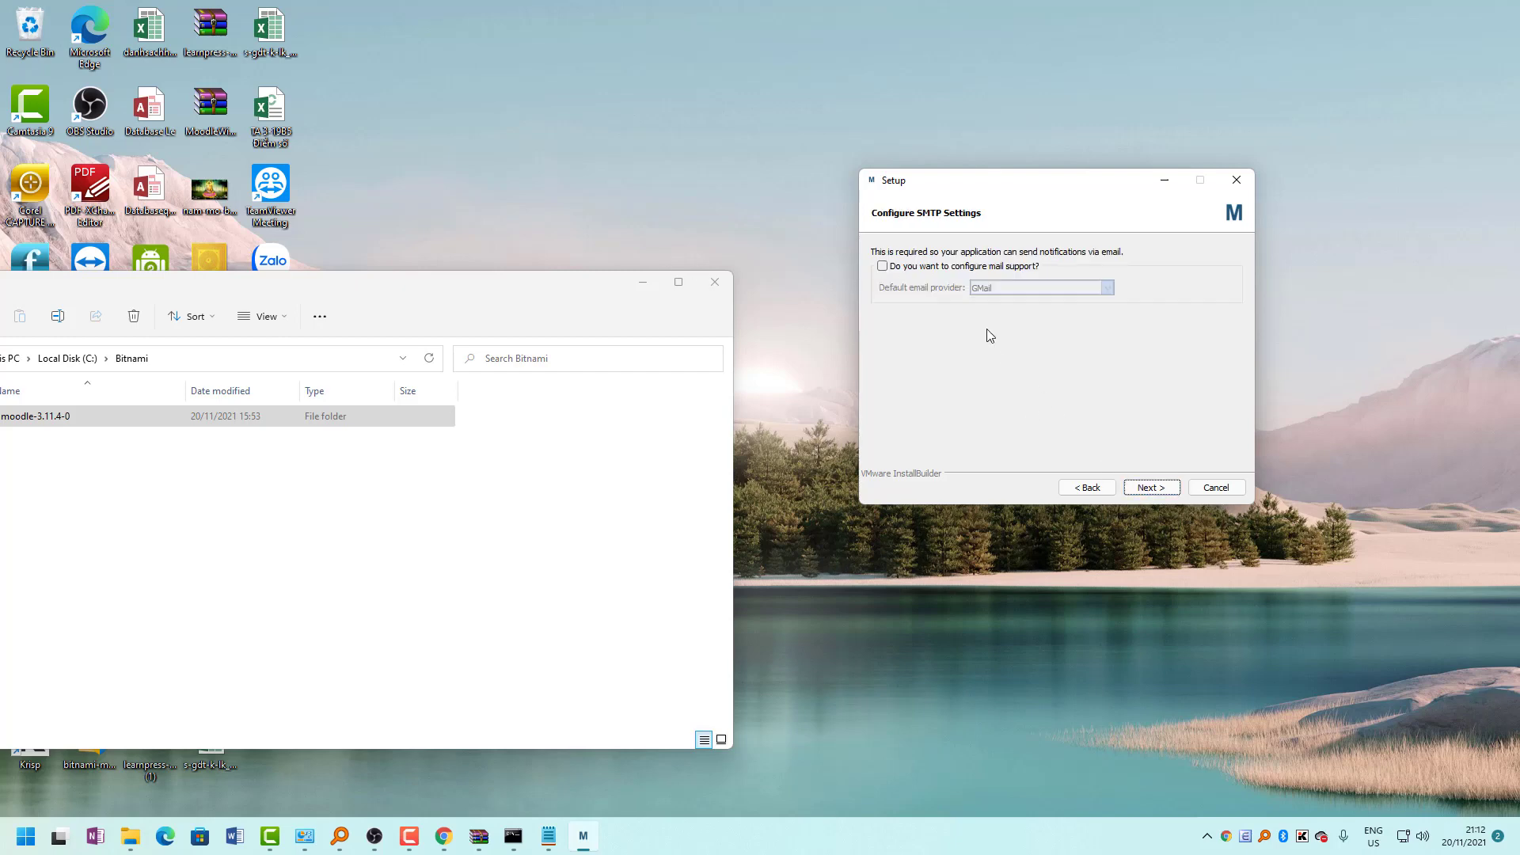
click(1150, 494)
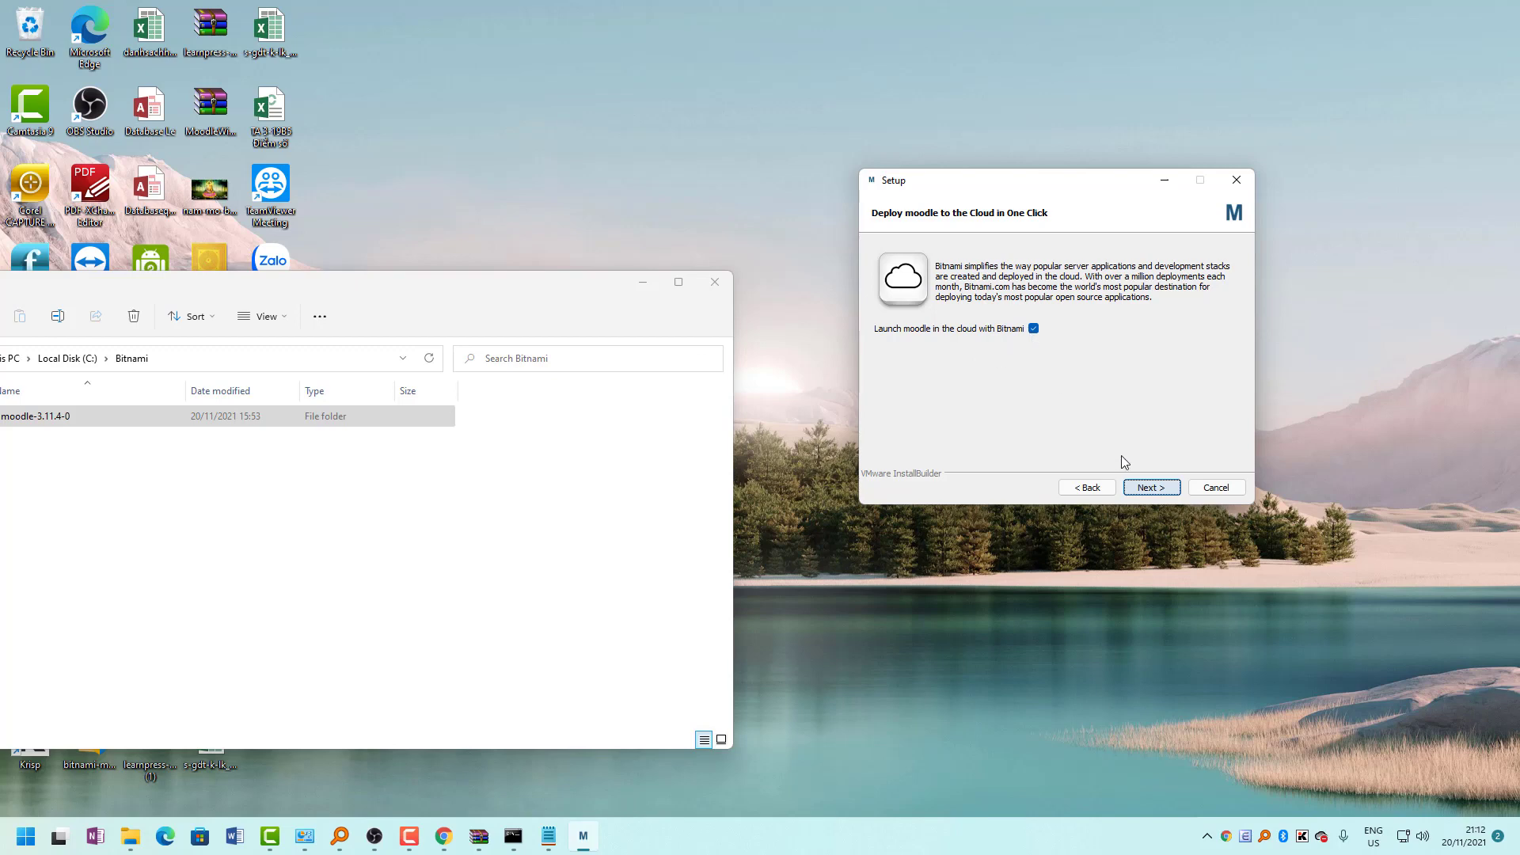
click(1150, 487)
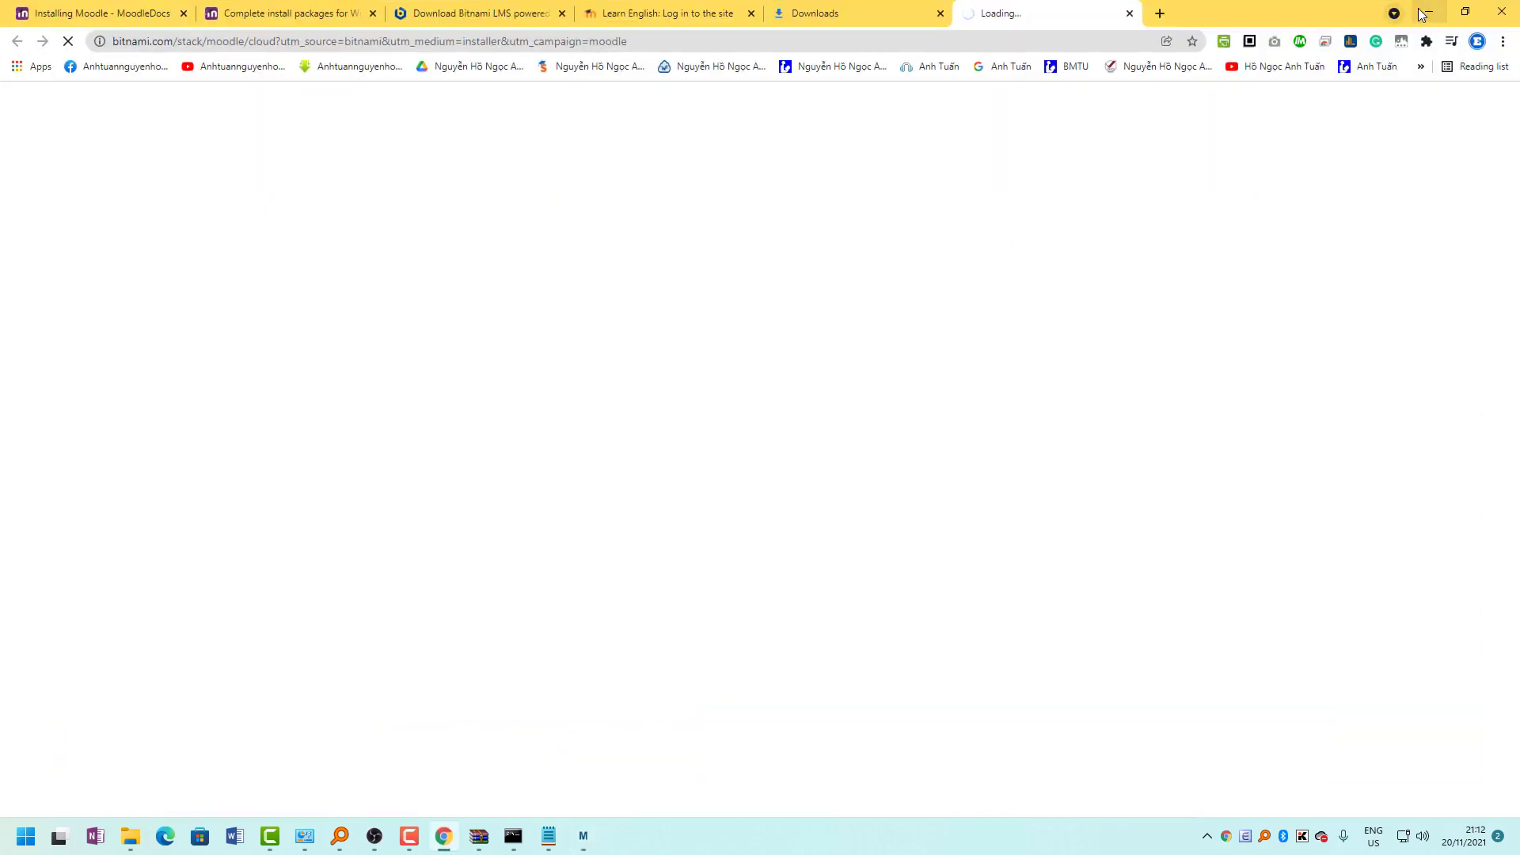
click(1423, 13)
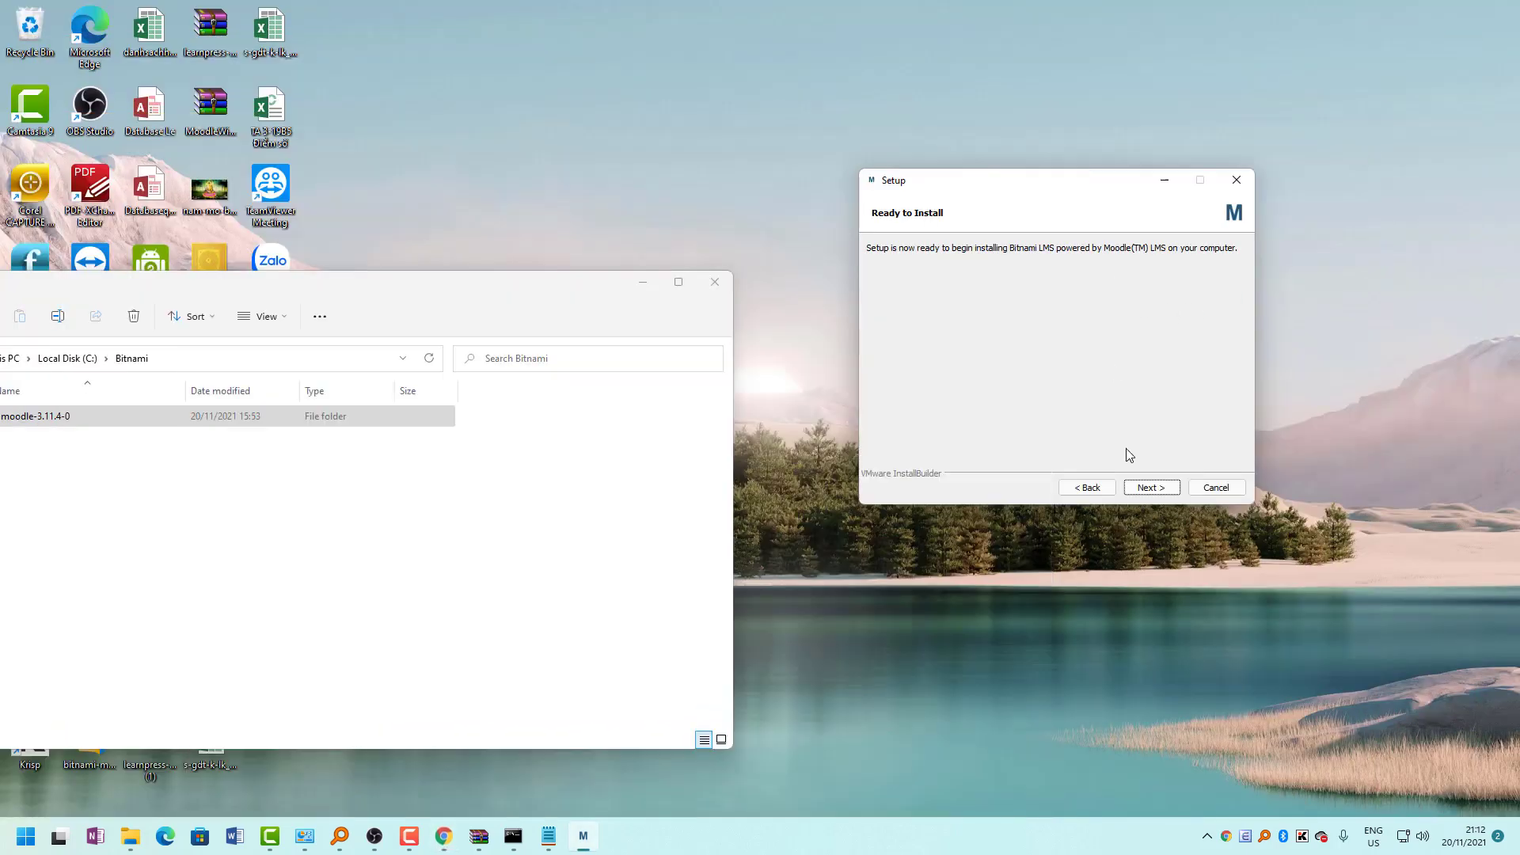
click(1145, 486)
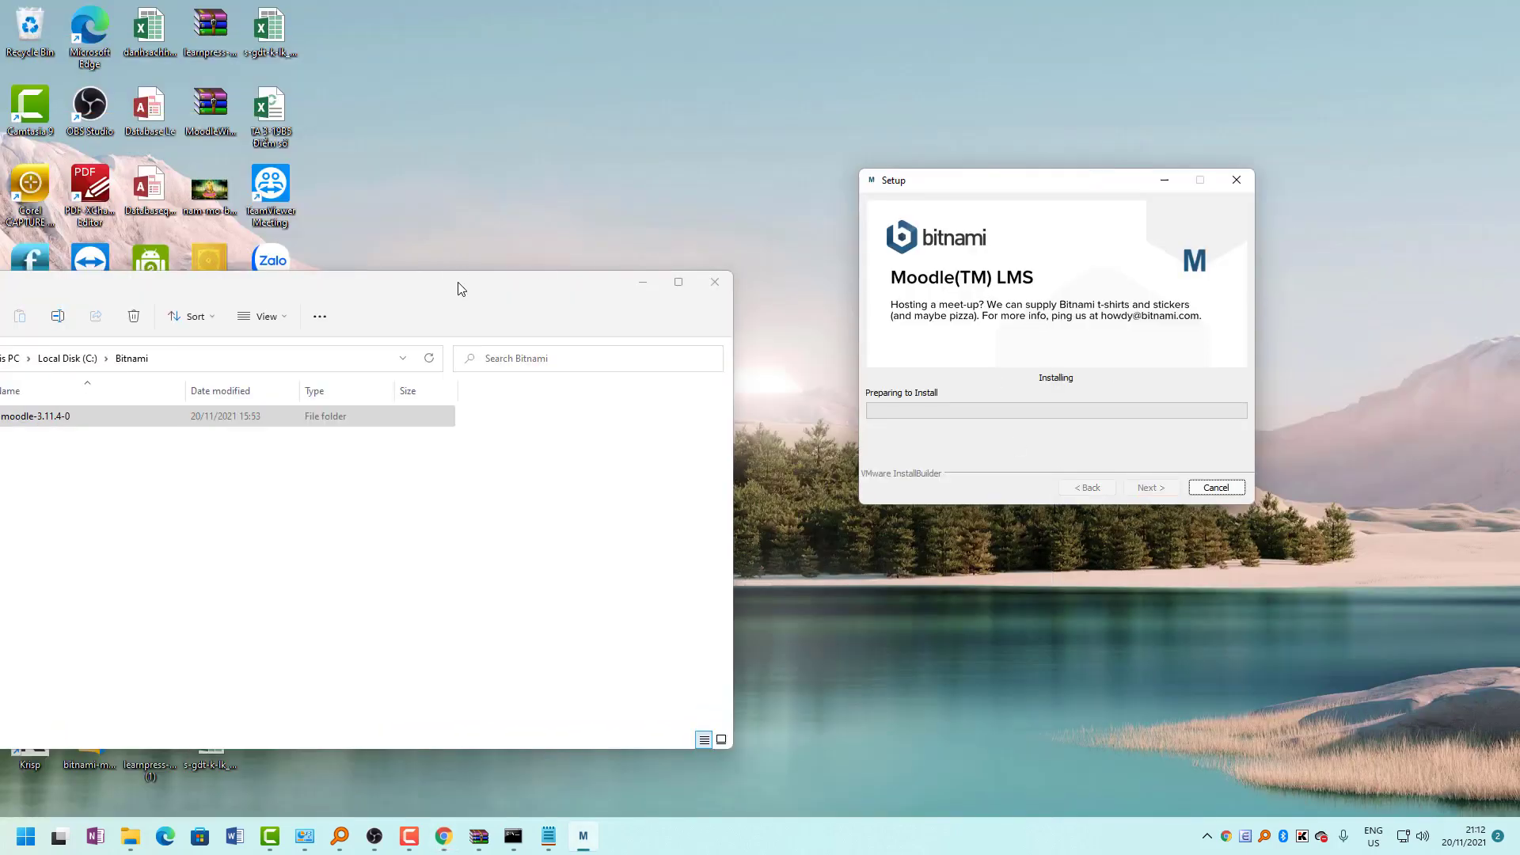
drag(458, 288, 923, 180)
double_click(923, 180)
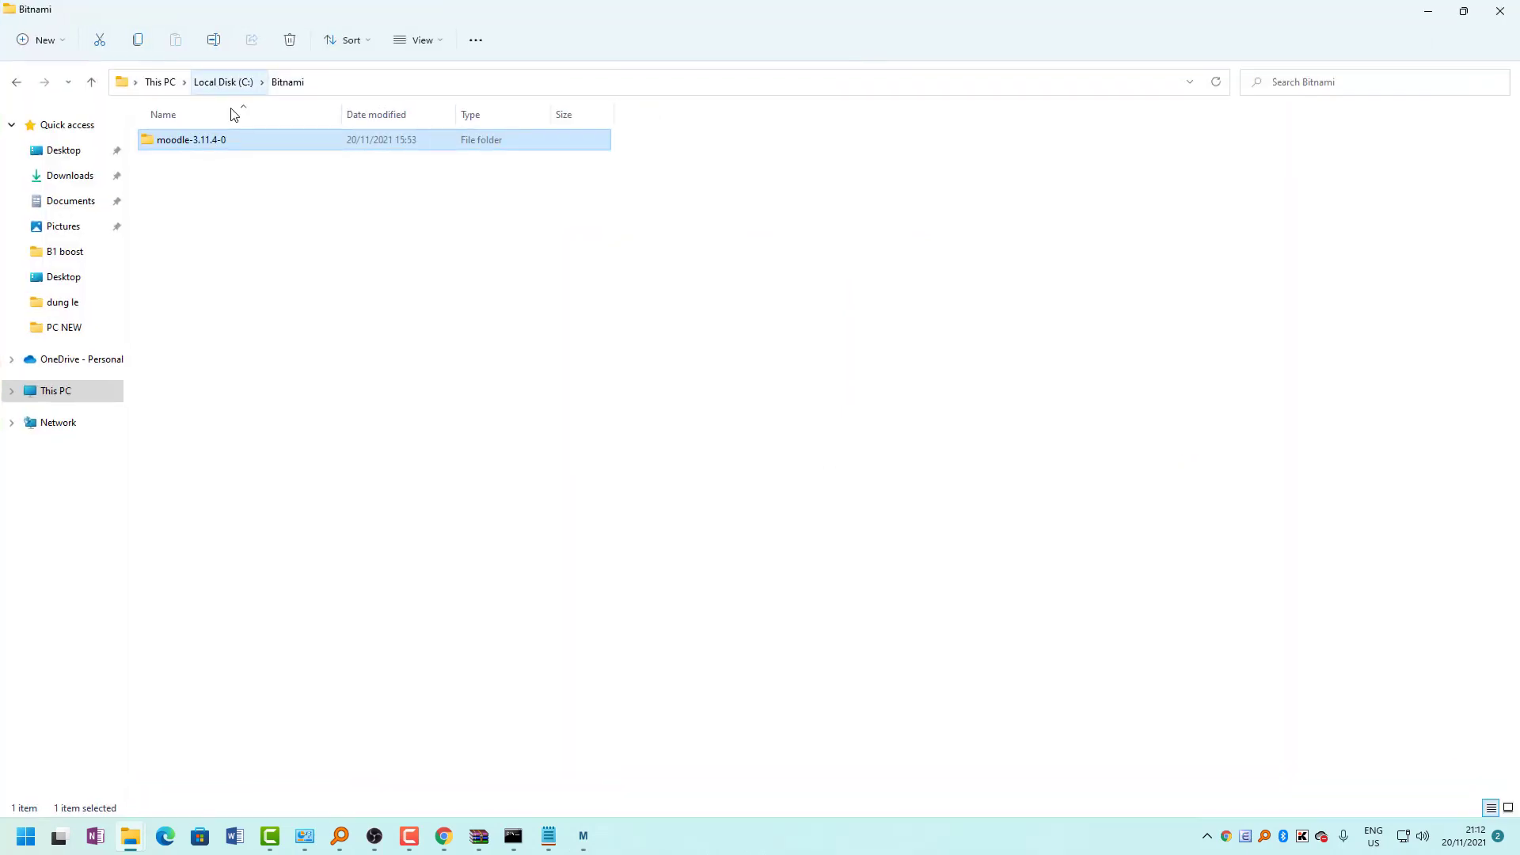
Open C:\Bitnami\moodle-3.11.4-0 and launch manager-windows to start the Bitnami LMS manager.
double_click(188, 143)
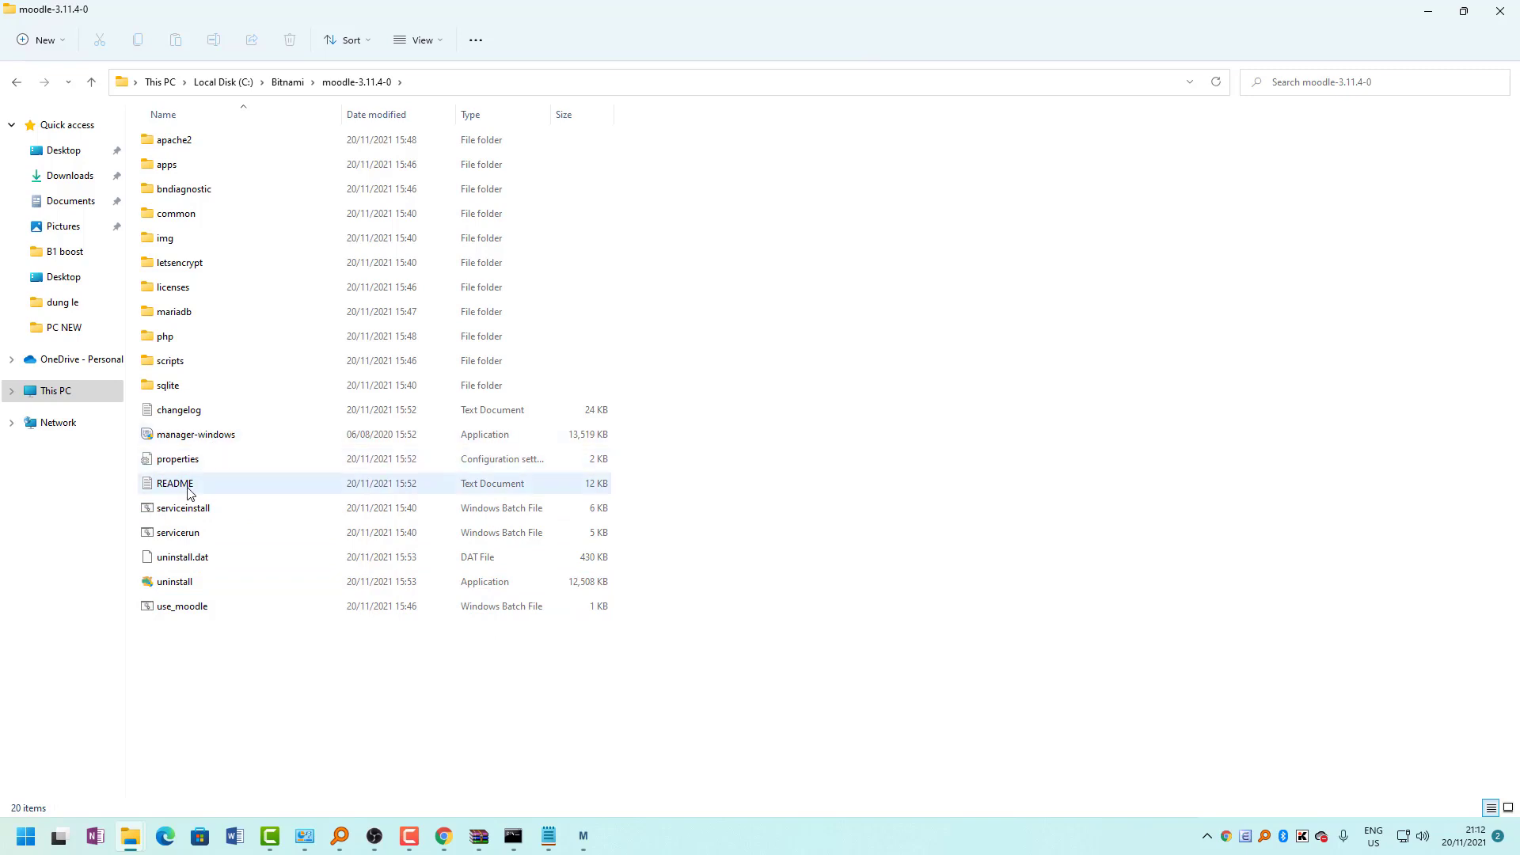
click(282, 83)
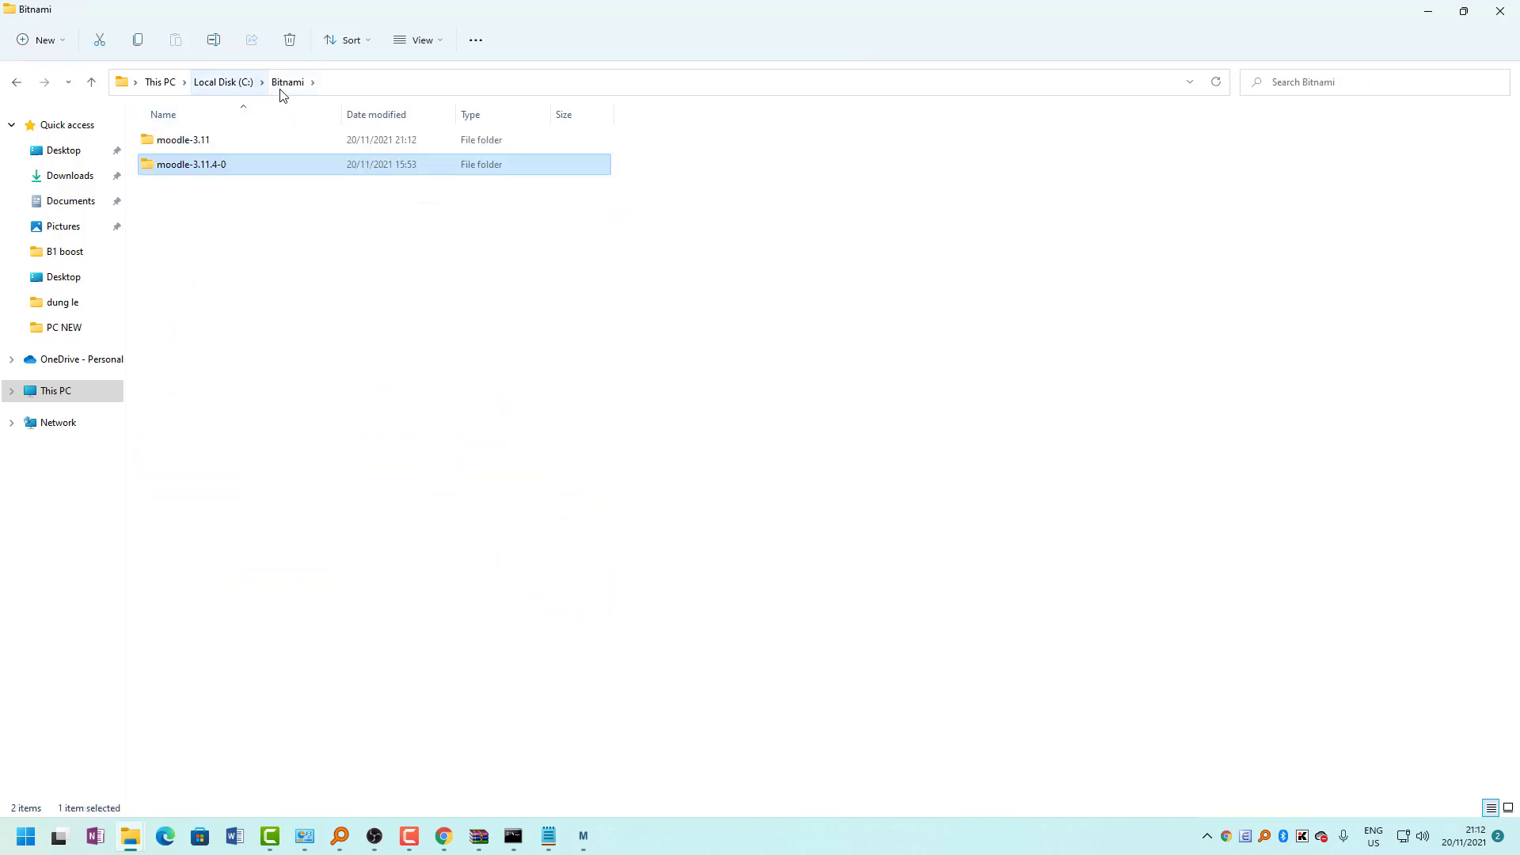
double_click(214, 173)
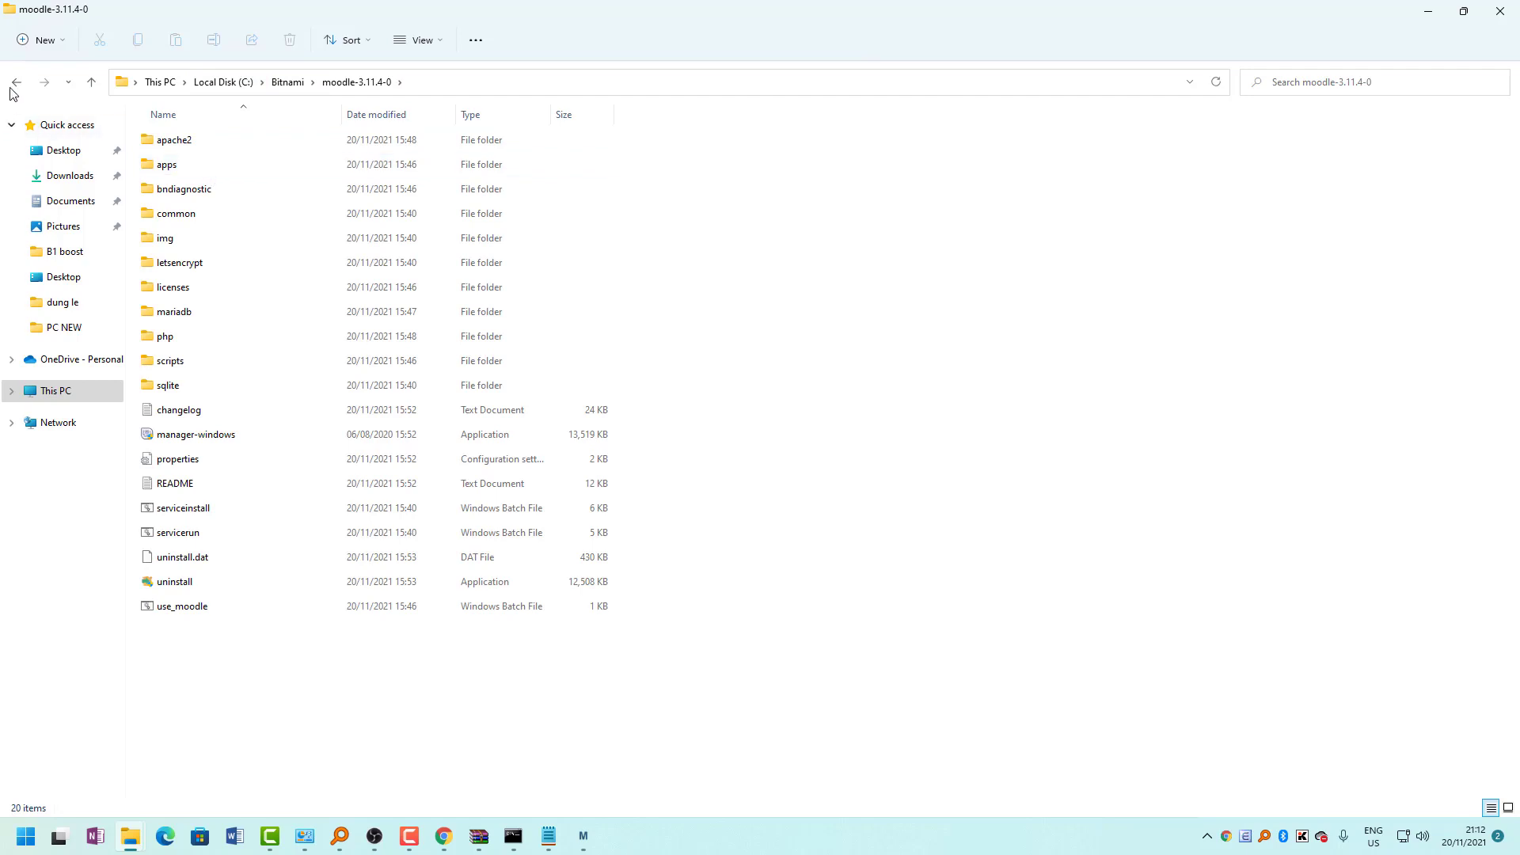
key(alt+Left)
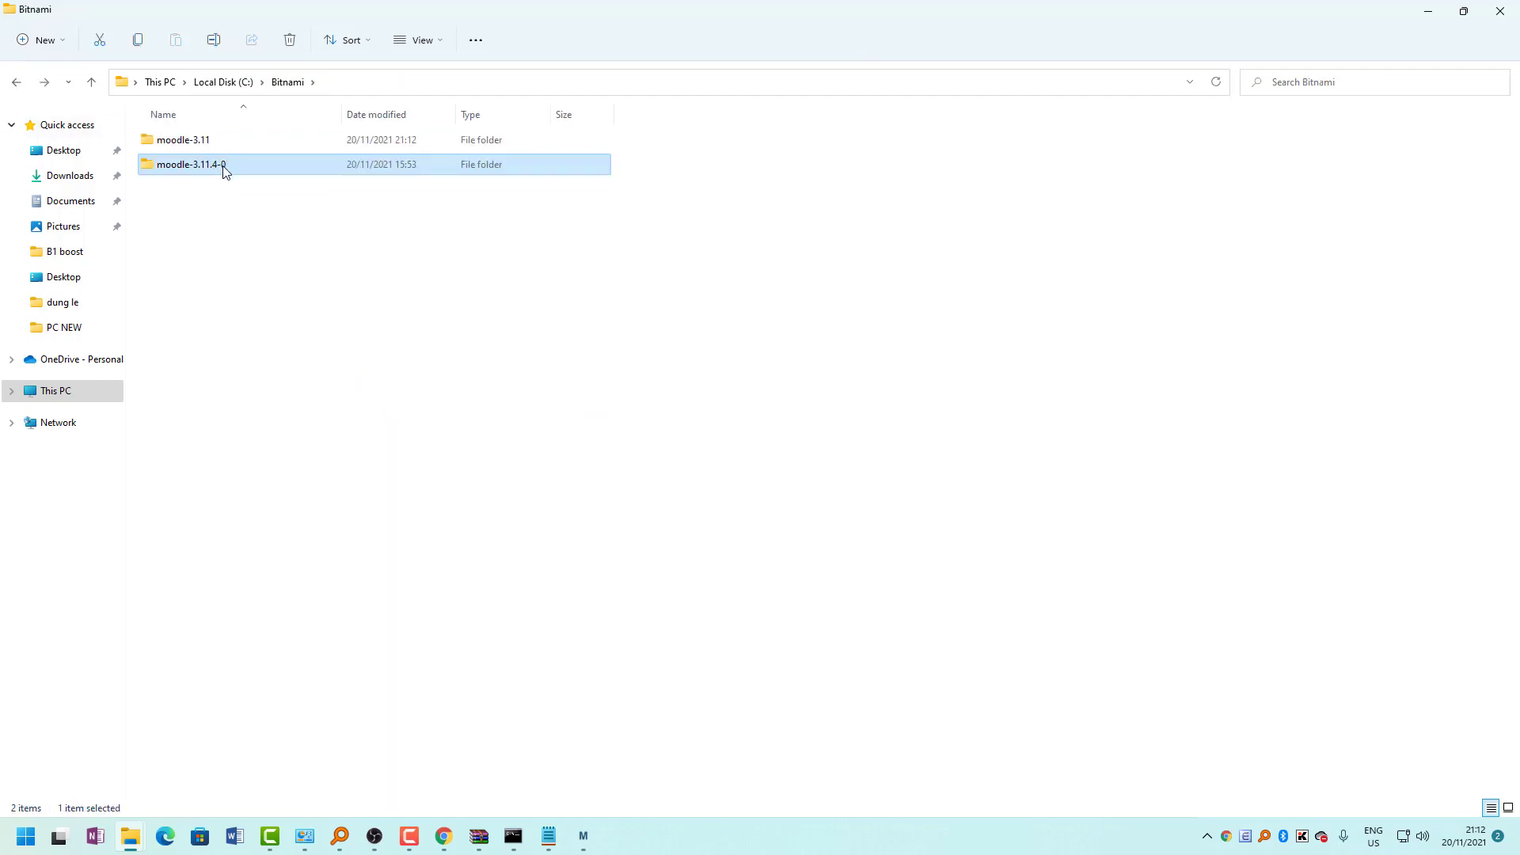
click(215, 142)
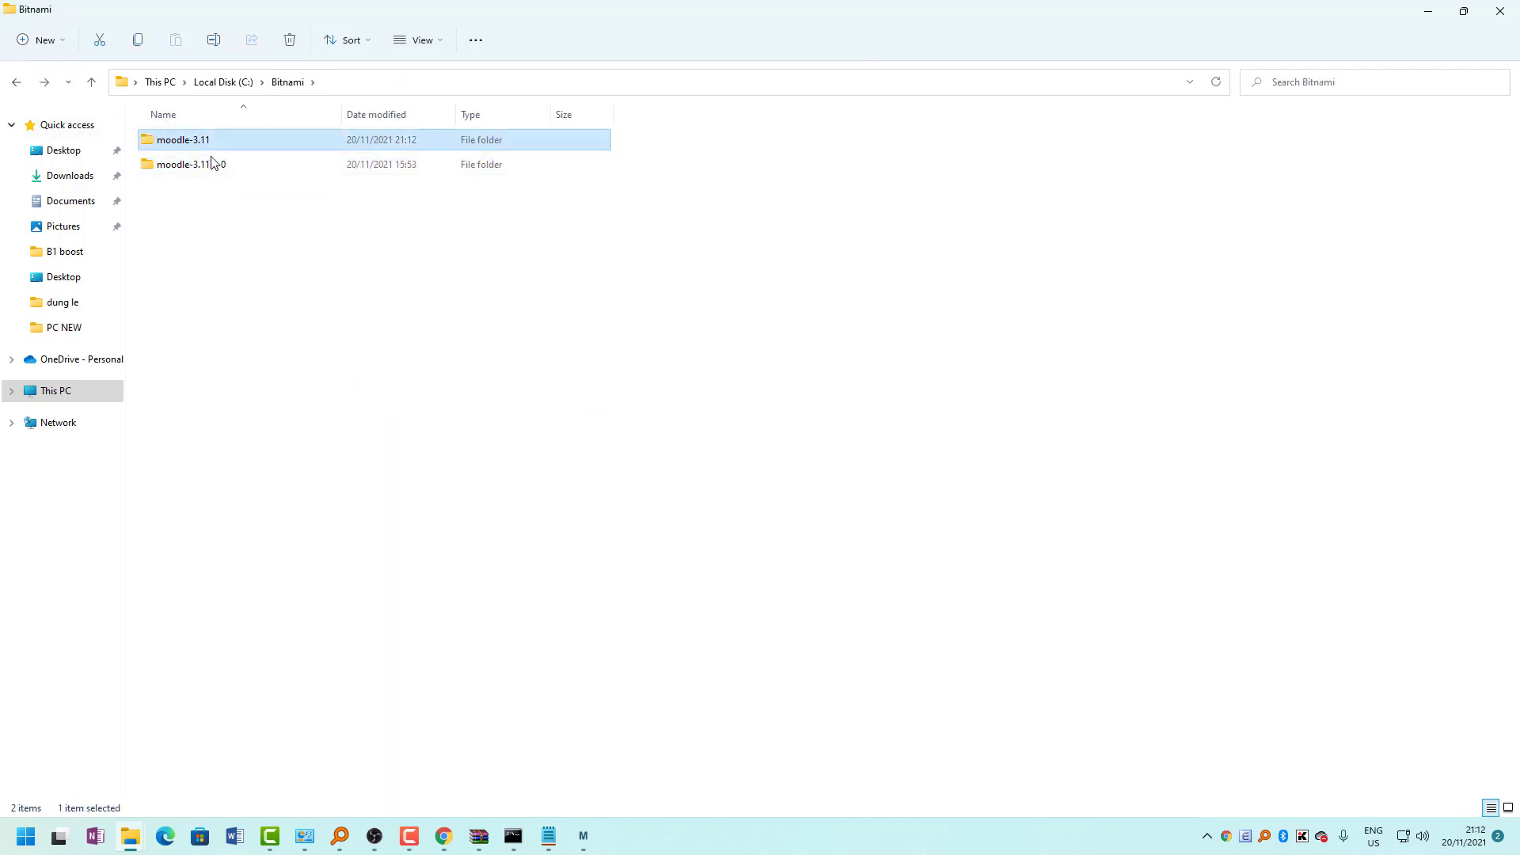
double_click(212, 163)
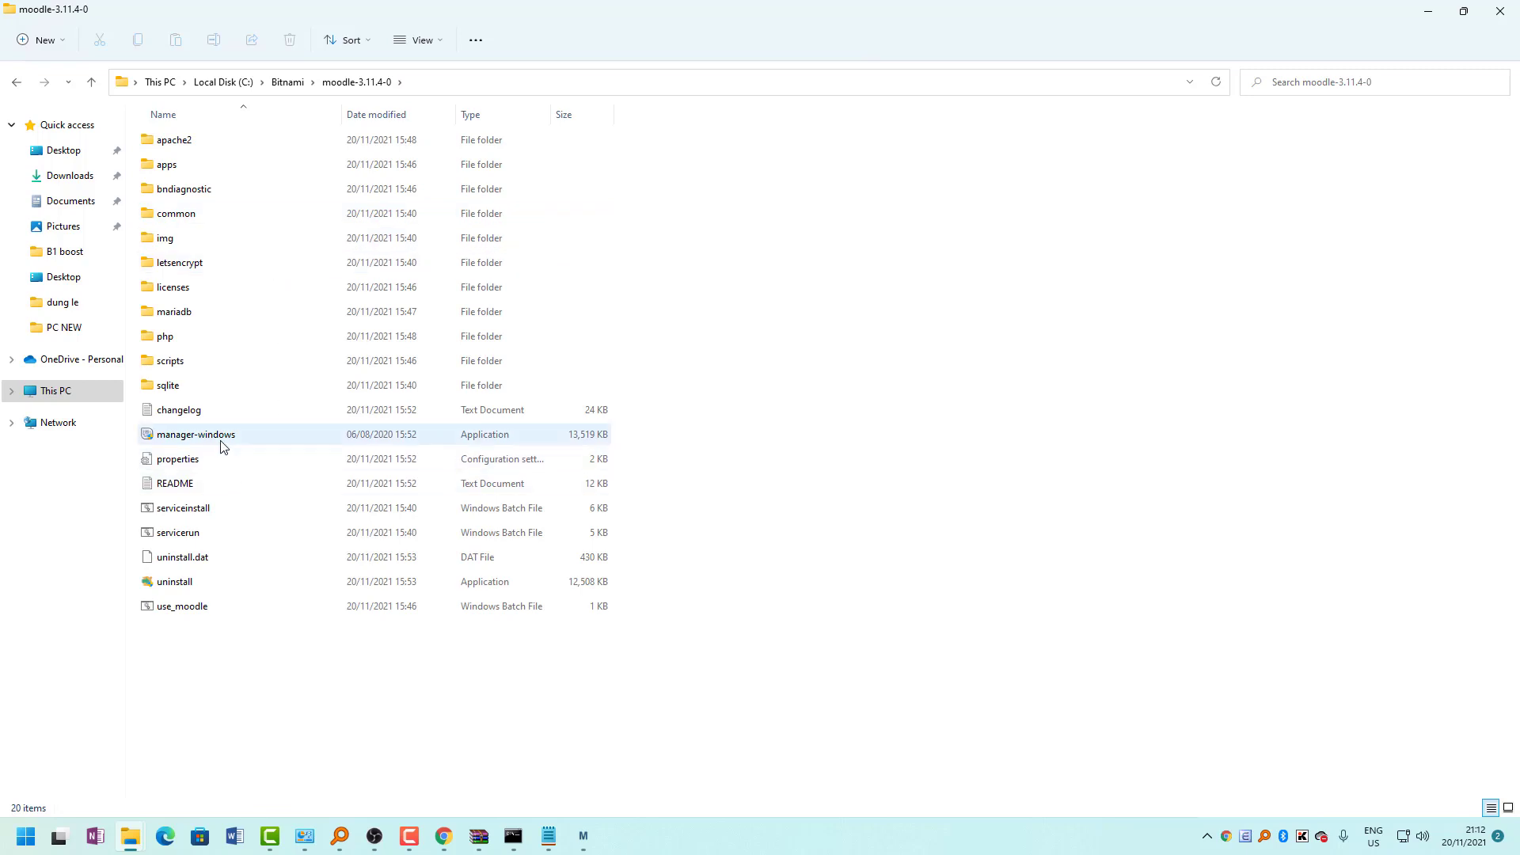
double_click(224, 440)
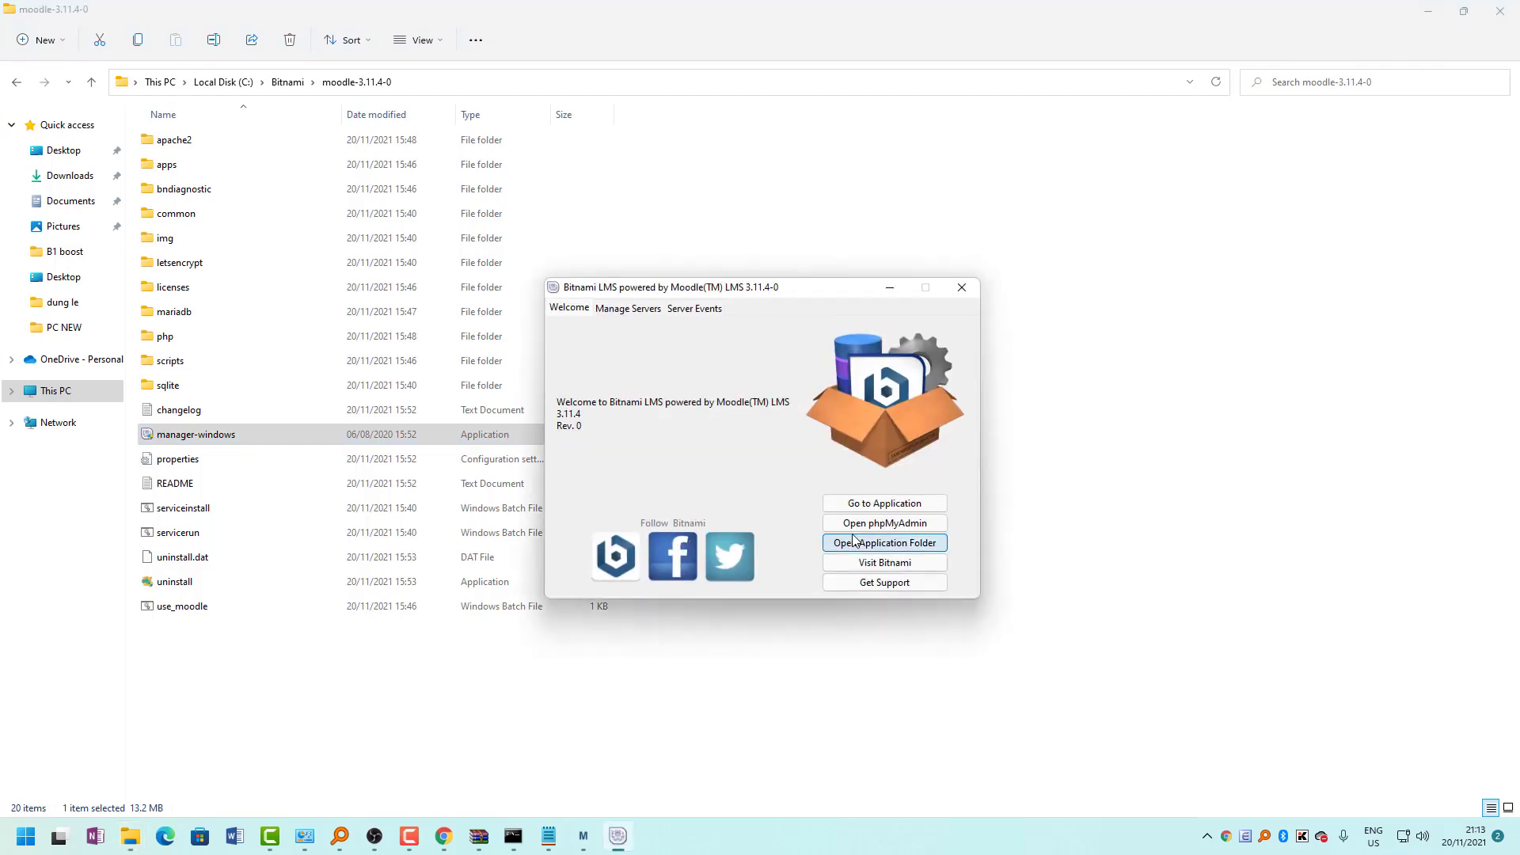
Stop the MariaDB Database and Apache Web Server in Manage Servers.
click(641, 310)
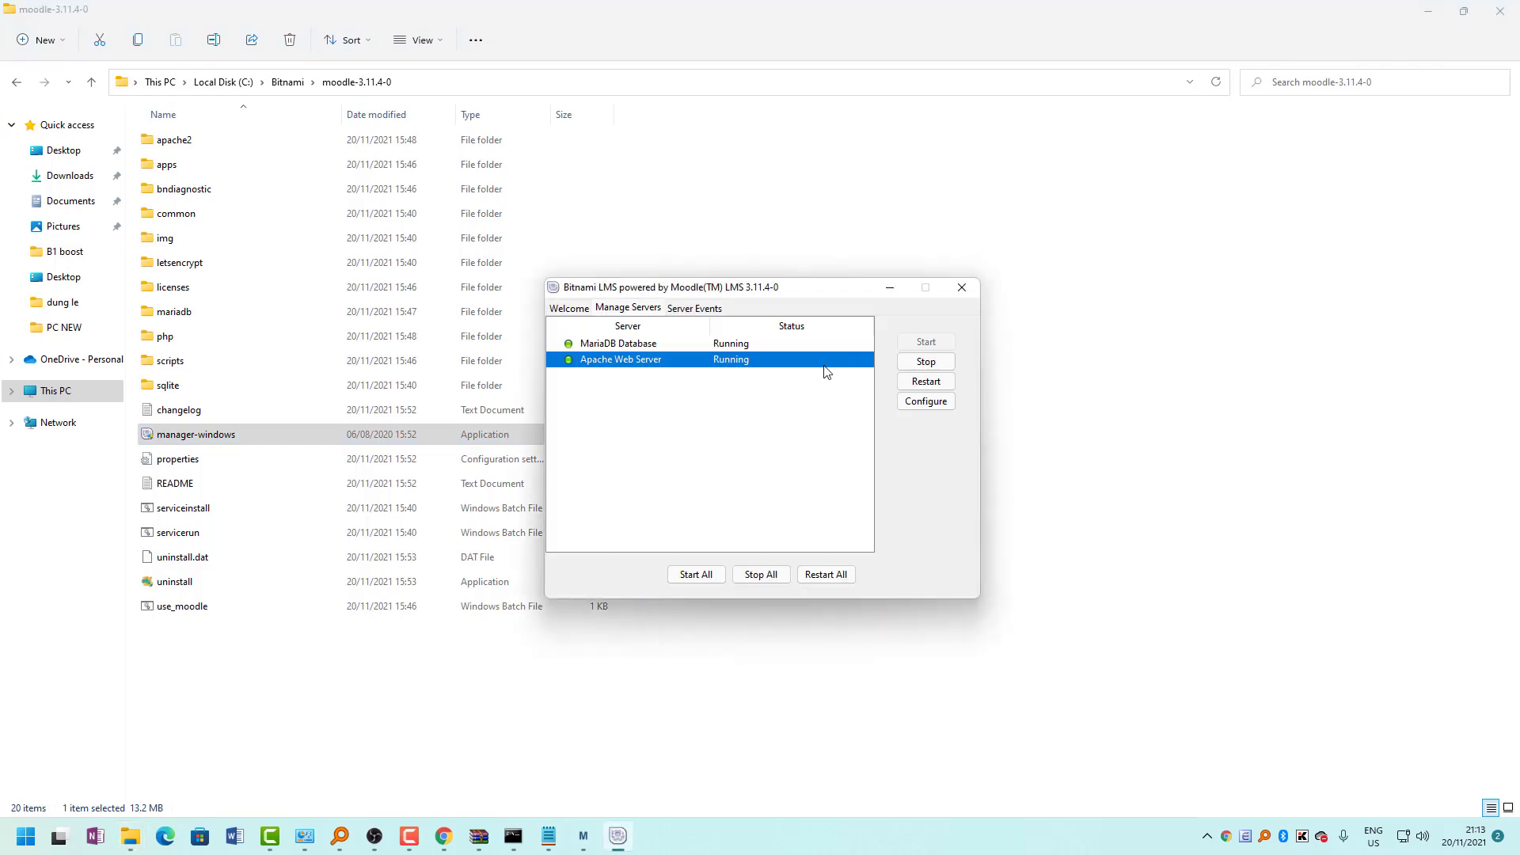
click(694, 345)
click(908, 363)
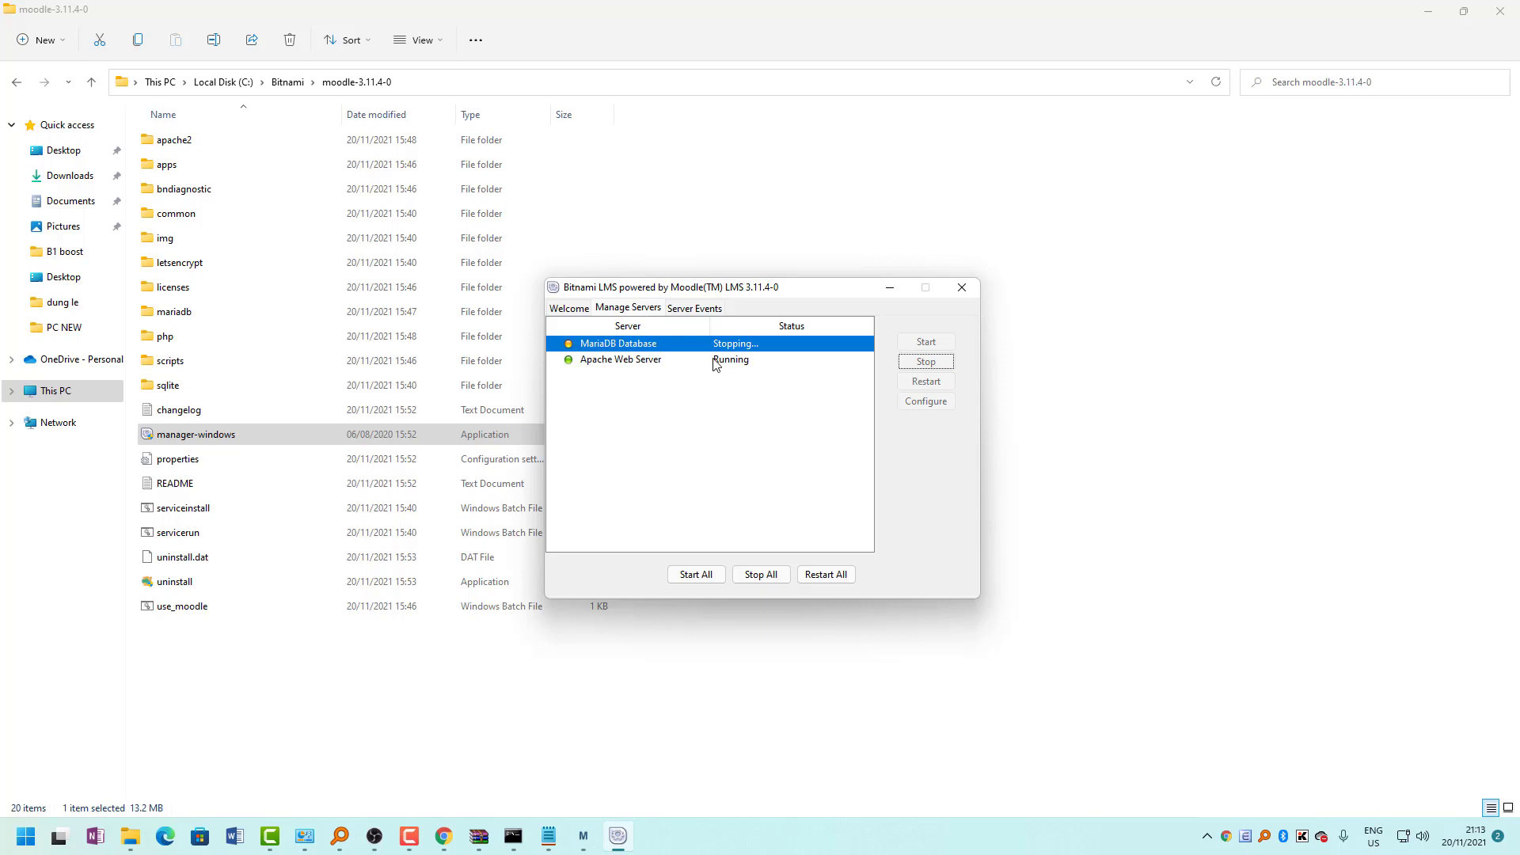
click(641, 364)
click(922, 363)
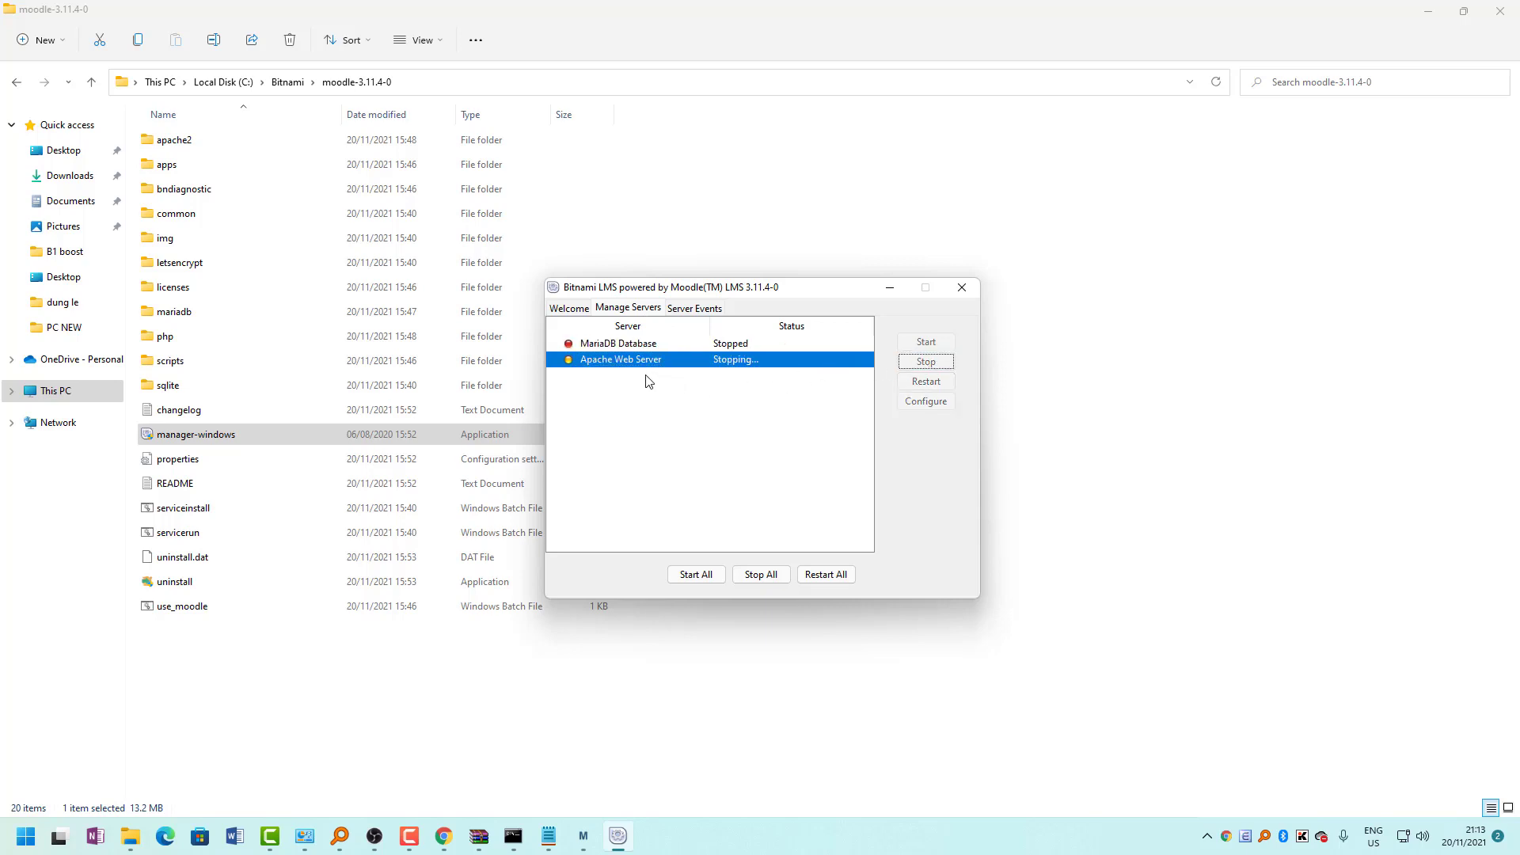
Start MariaDB Database and Apache Web Server again so both show Running.
click(632, 346)
click(903, 345)
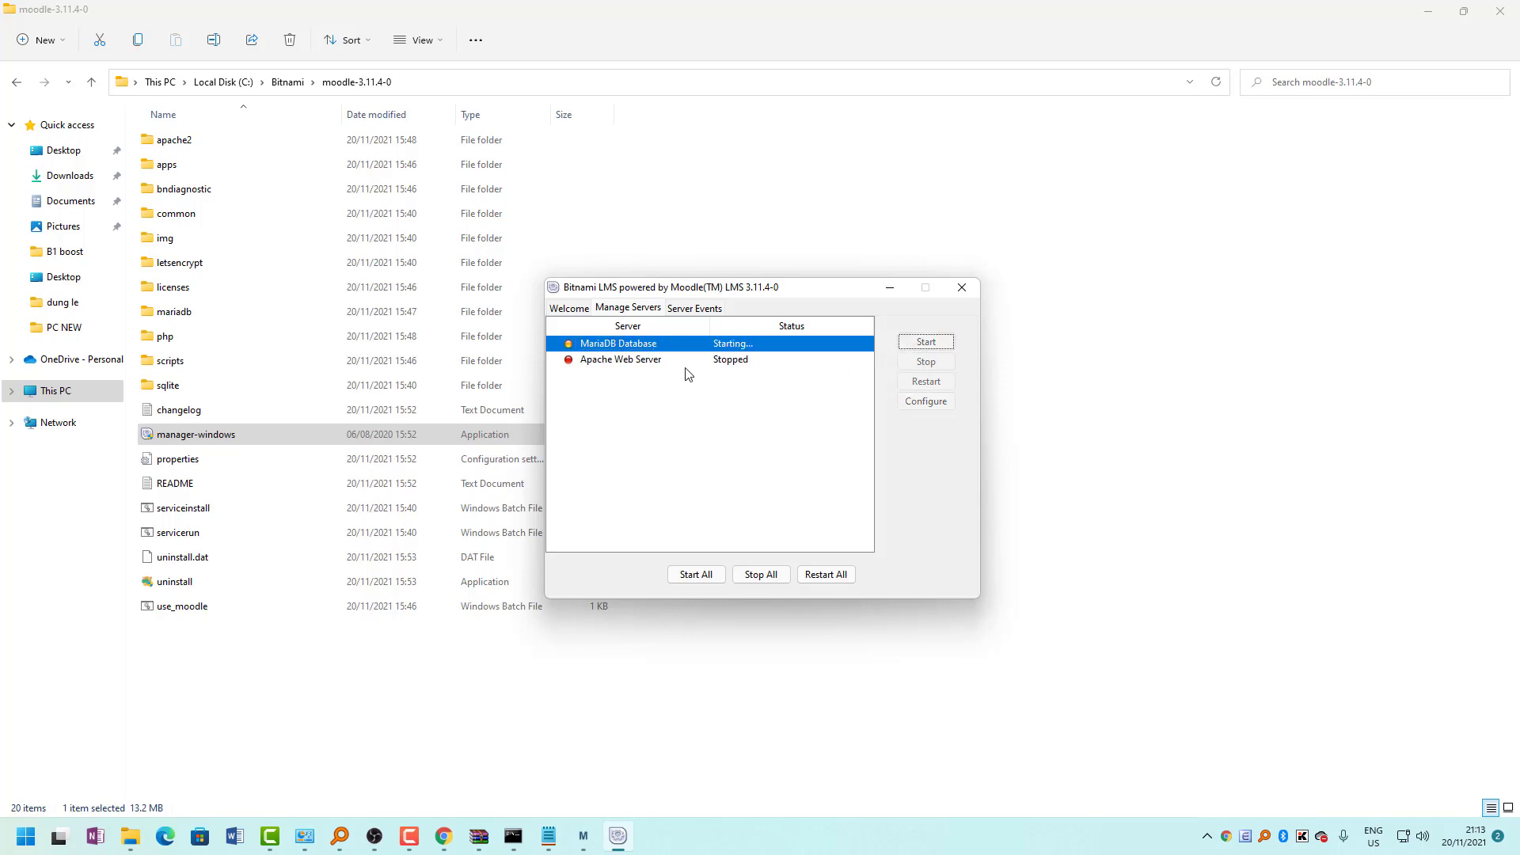
click(825, 358)
click(925, 343)
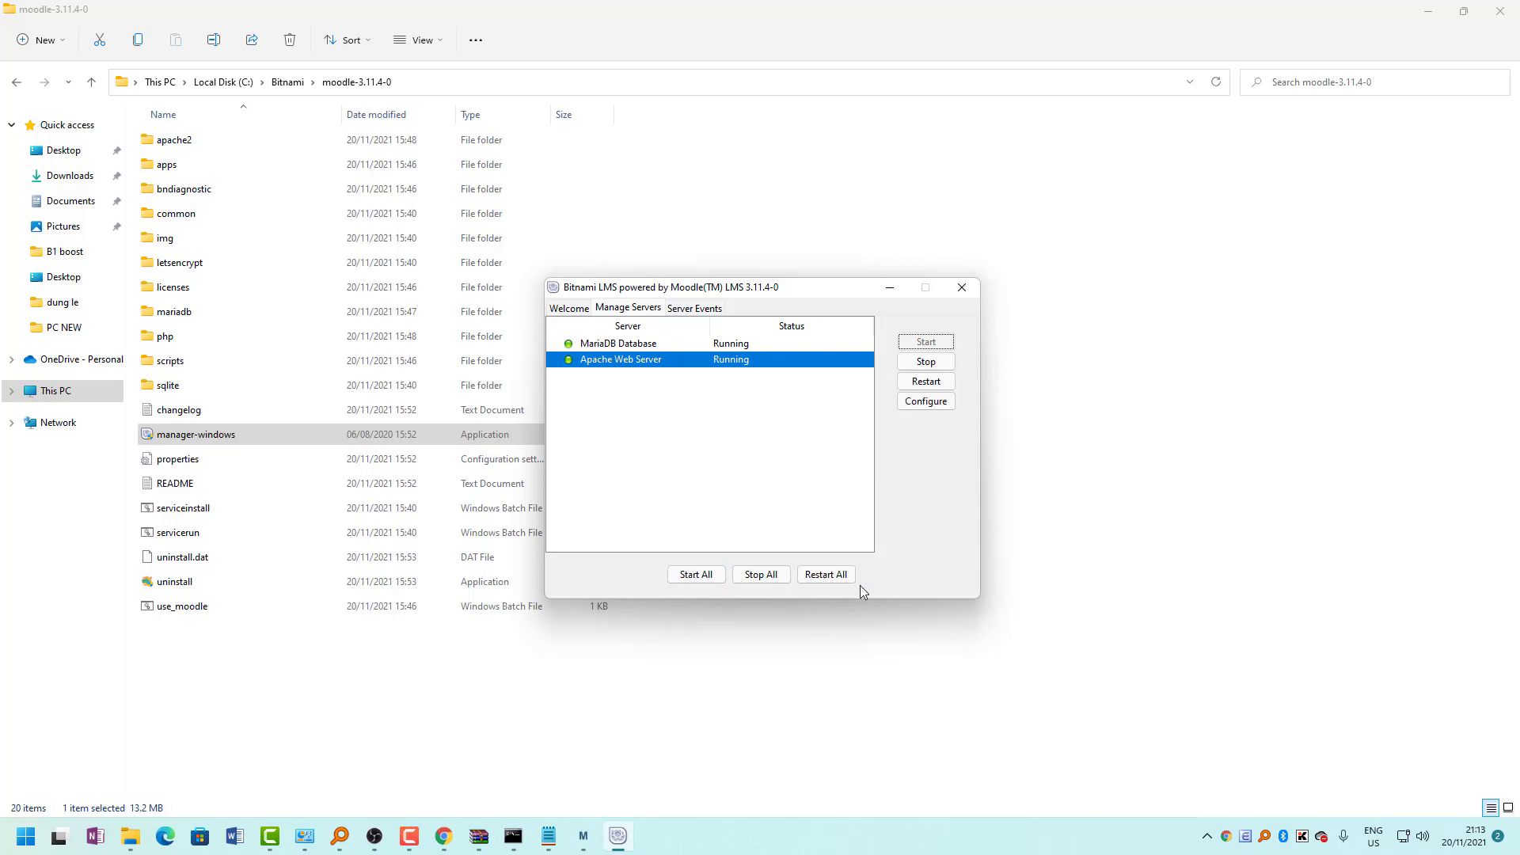
drag(702, 291, 1021, 292)
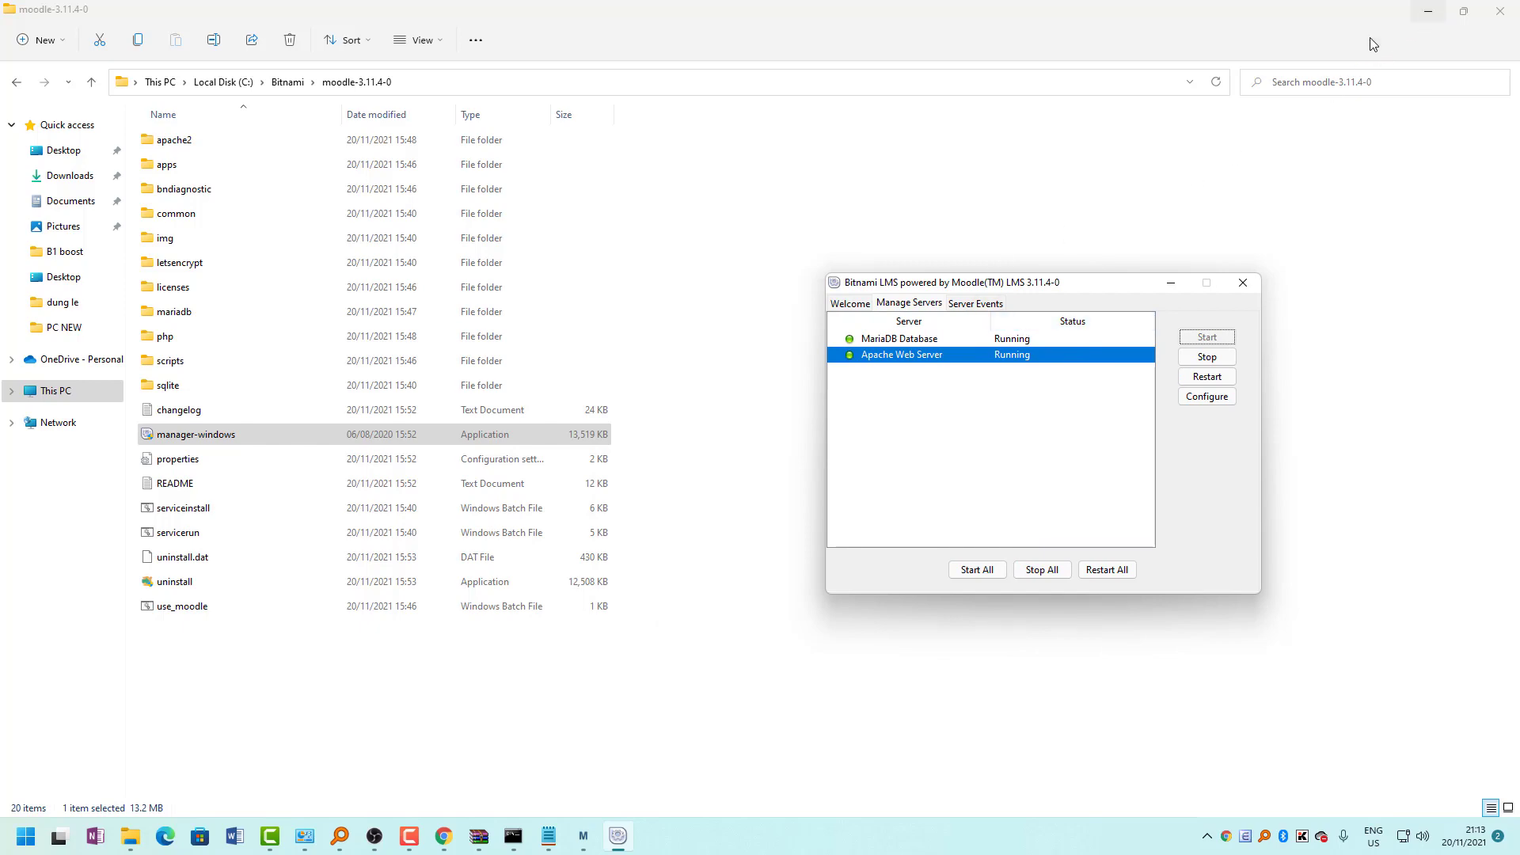
Shrink the Chrome window and return the Bitnami manager to its Welcome page.
click(472, 735)
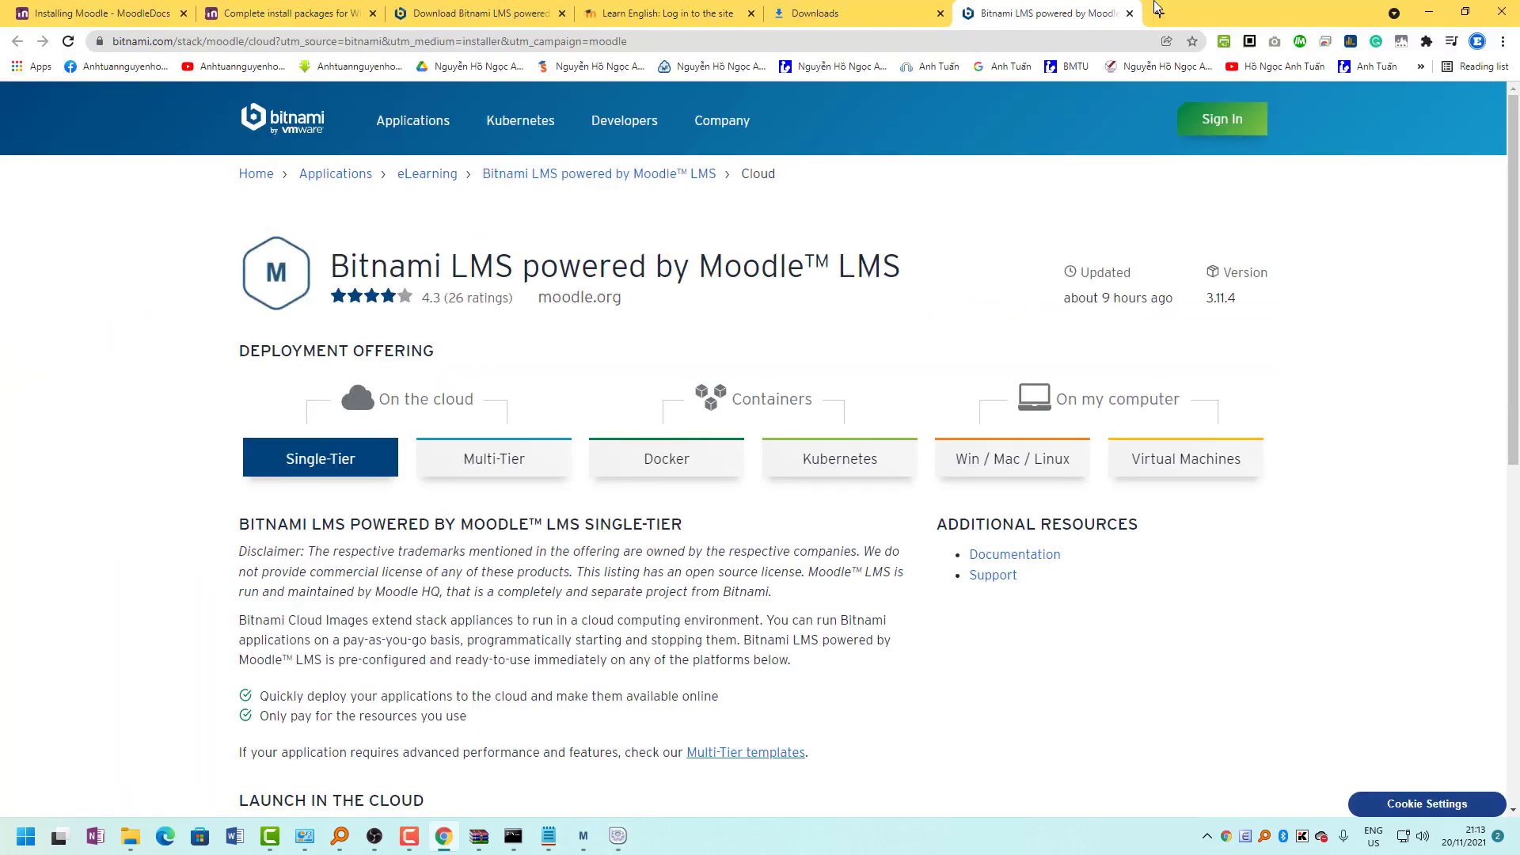
drag(1208, 13, 982, 518)
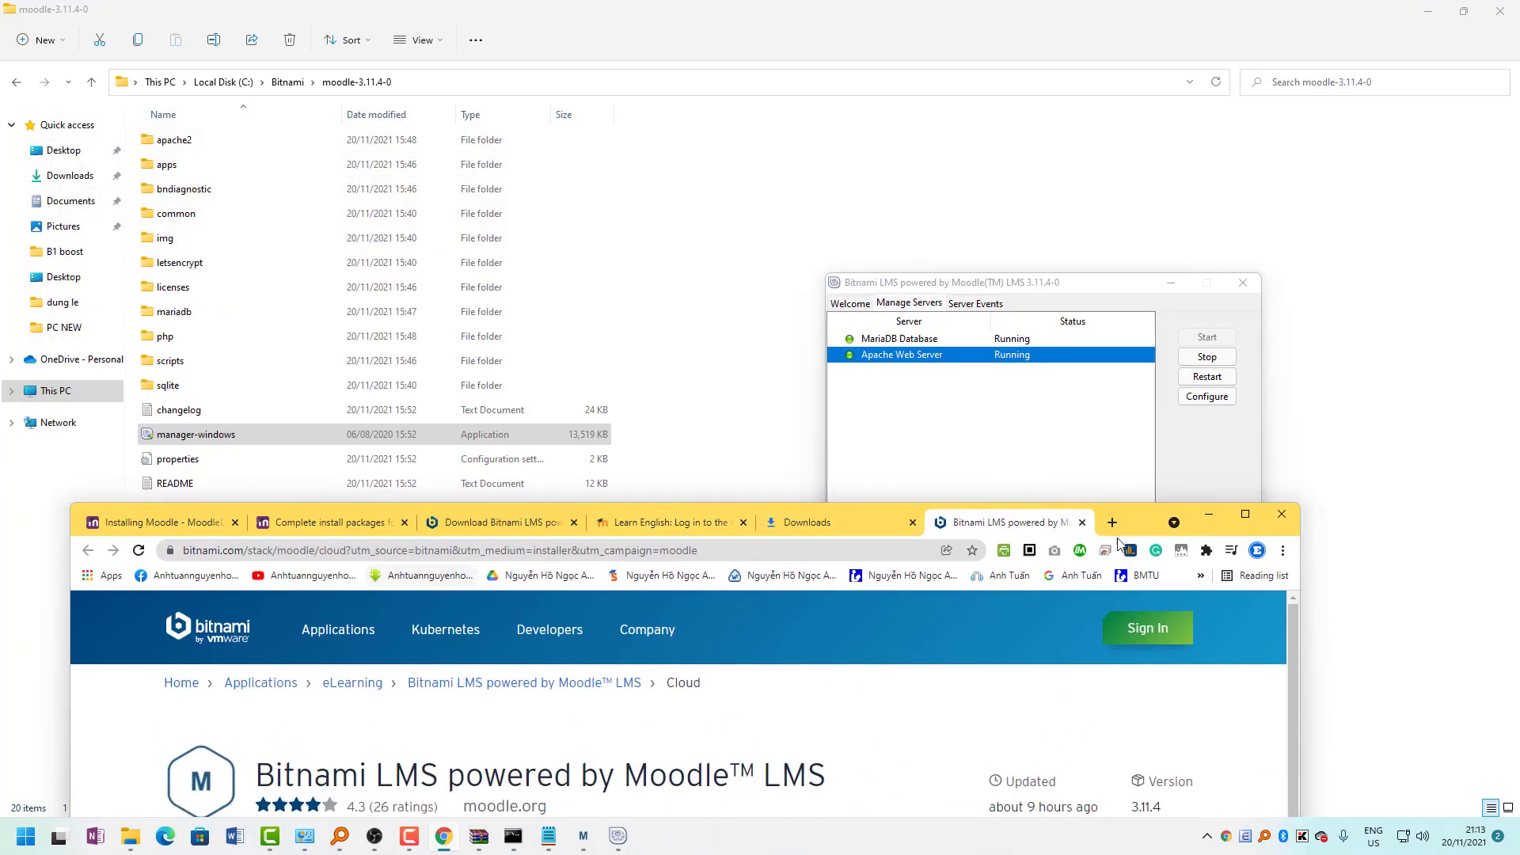
click(1076, 424)
click(862, 307)
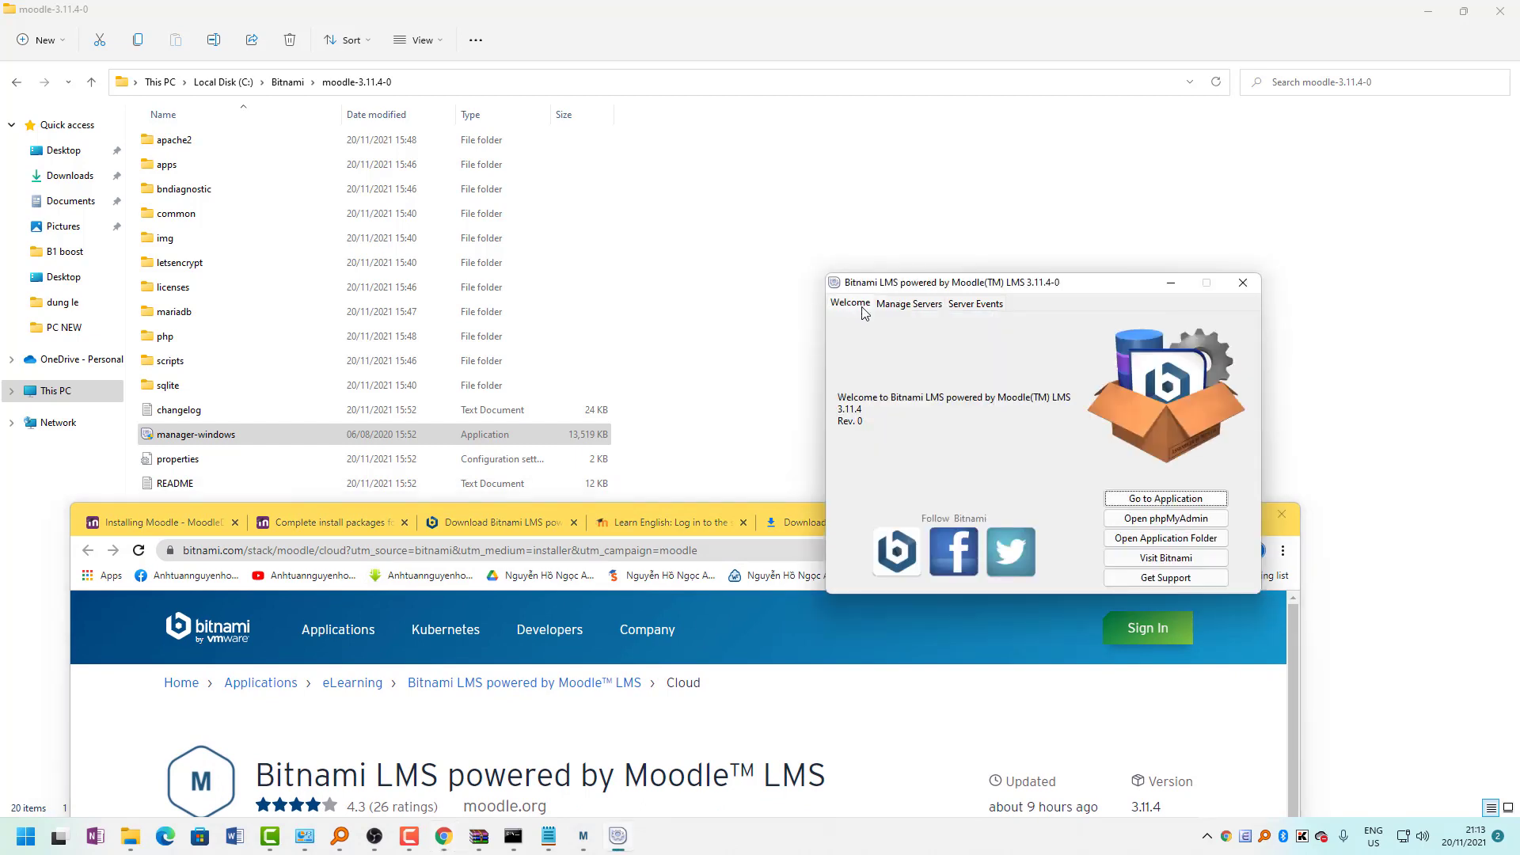
Open the installed Moodle at localhost:81 and read the 'Moodle is now installed' page.
click(1172, 500)
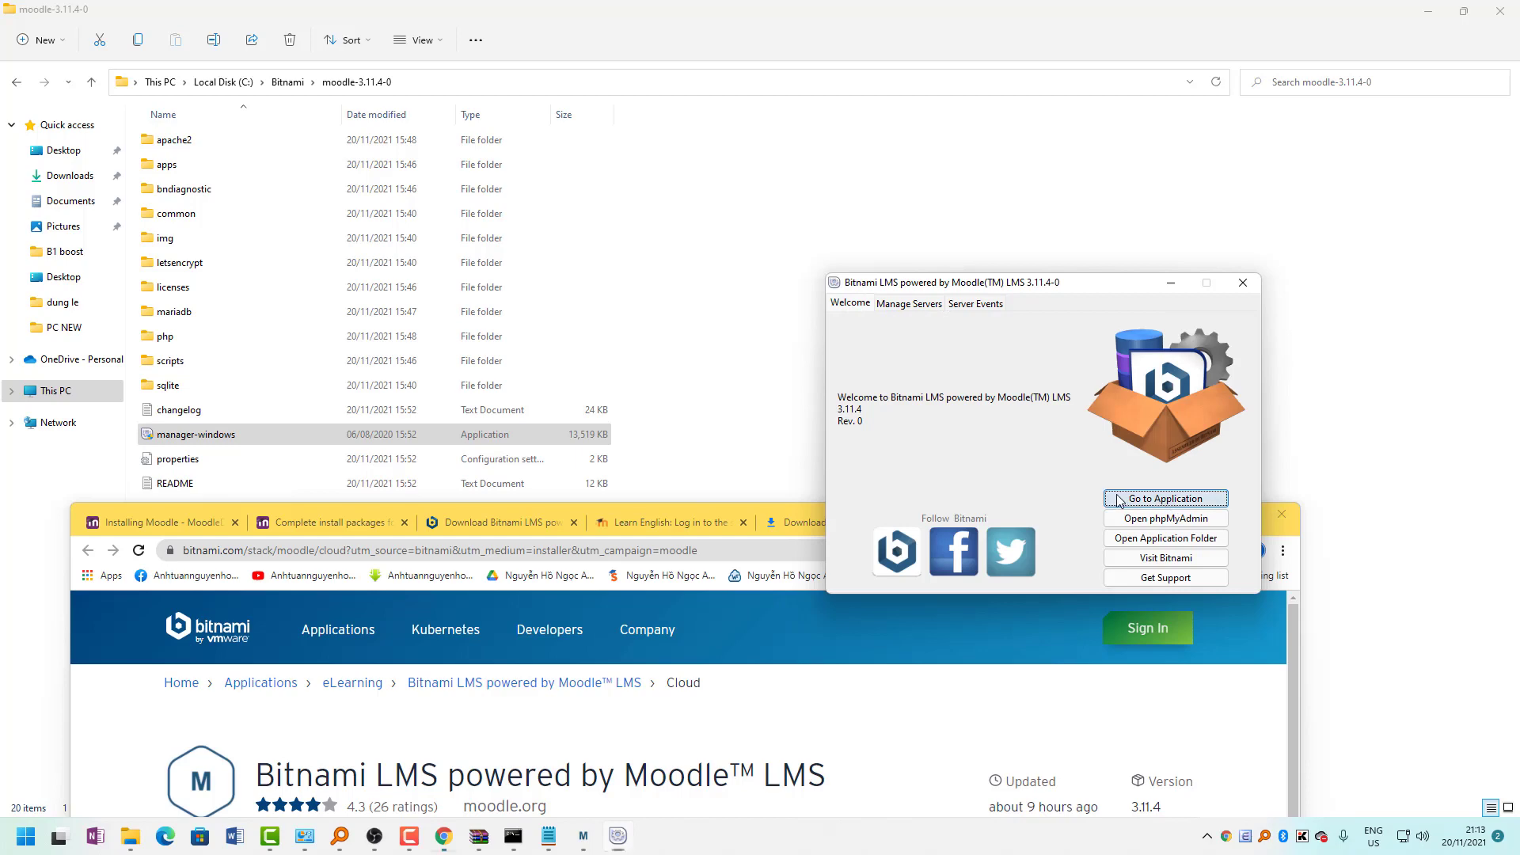
drag(1147, 521, 1157, 0)
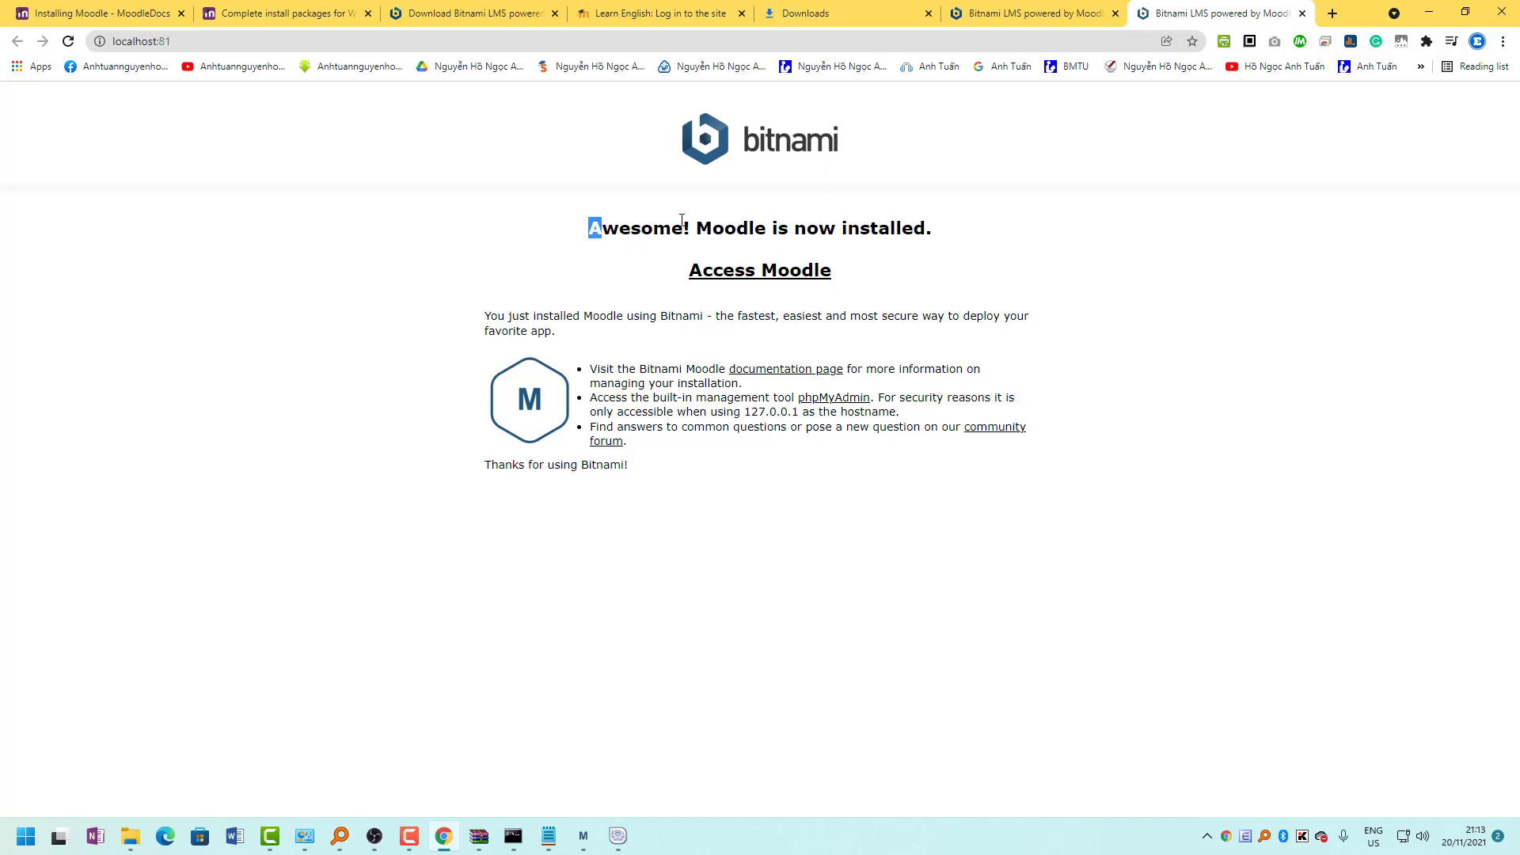
drag(591, 230, 873, 221)
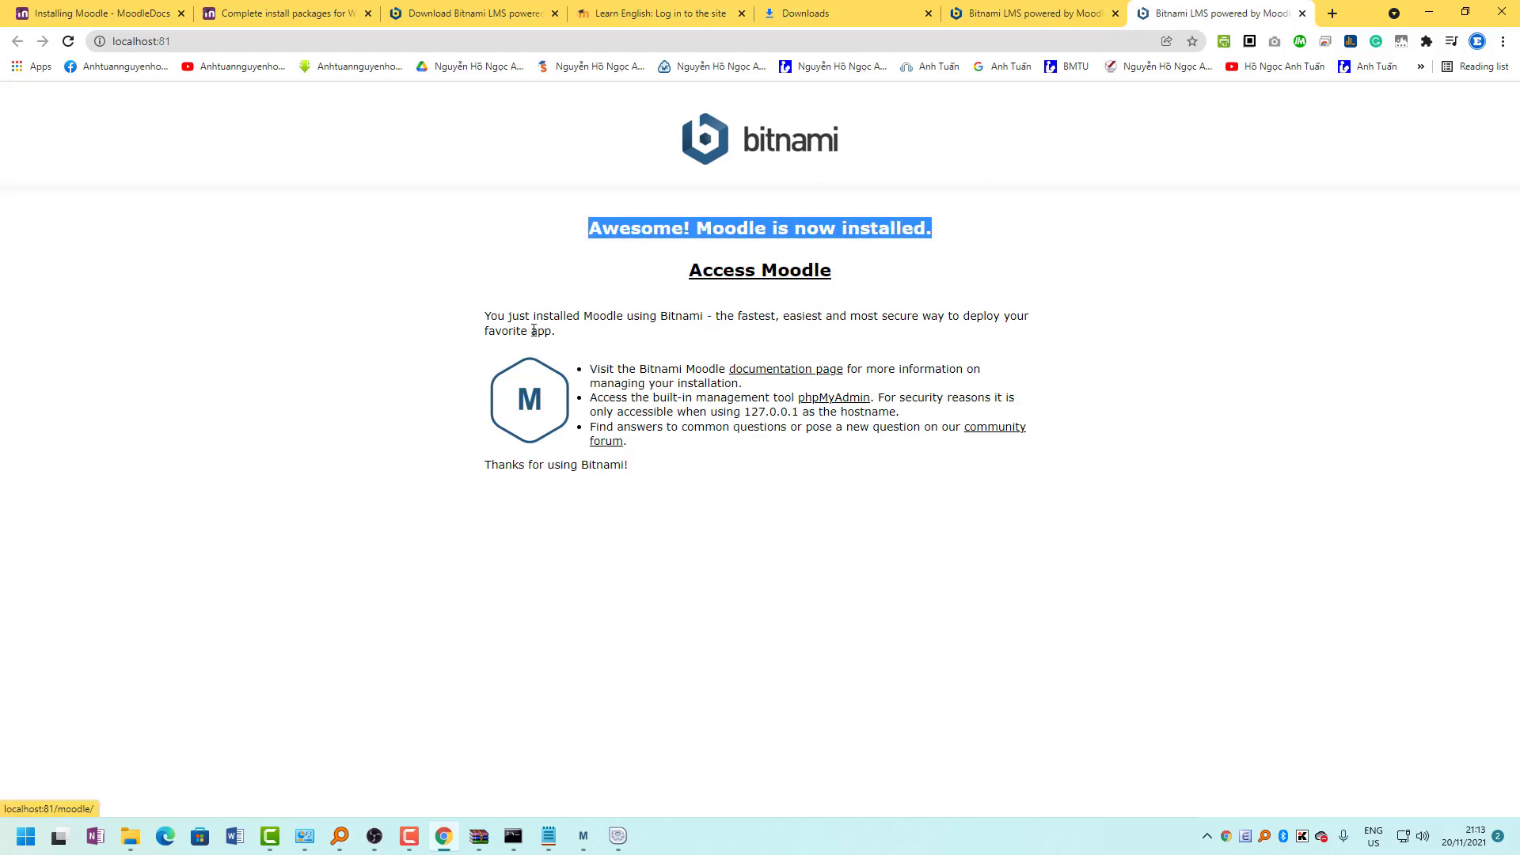
drag(484, 316, 633, 483)
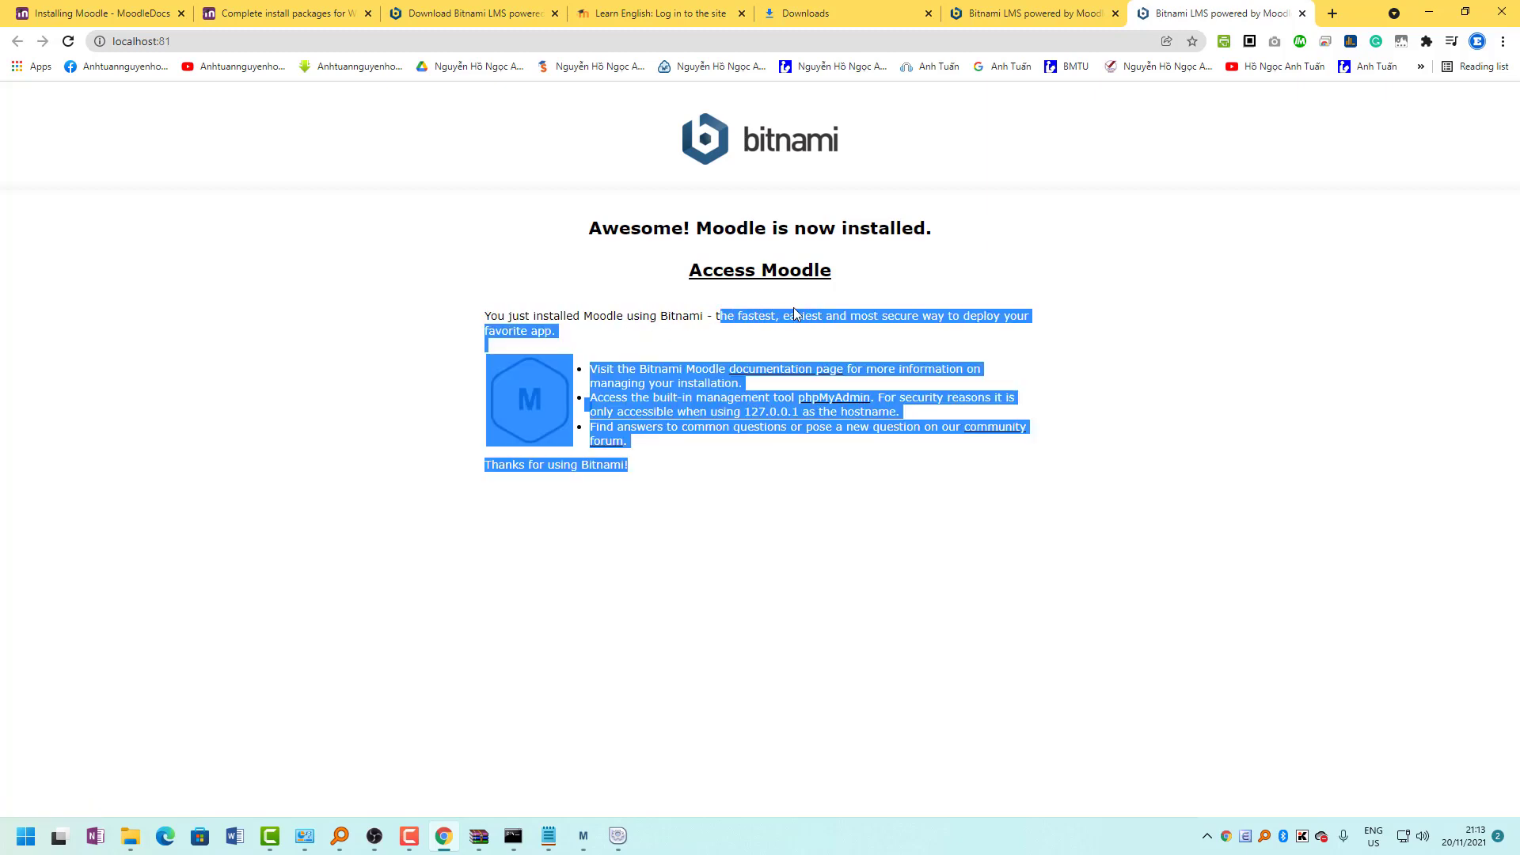
click(800, 321)
drag(877, 314, 967, 323)
drag(589, 369, 857, 386)
click(602, 405)
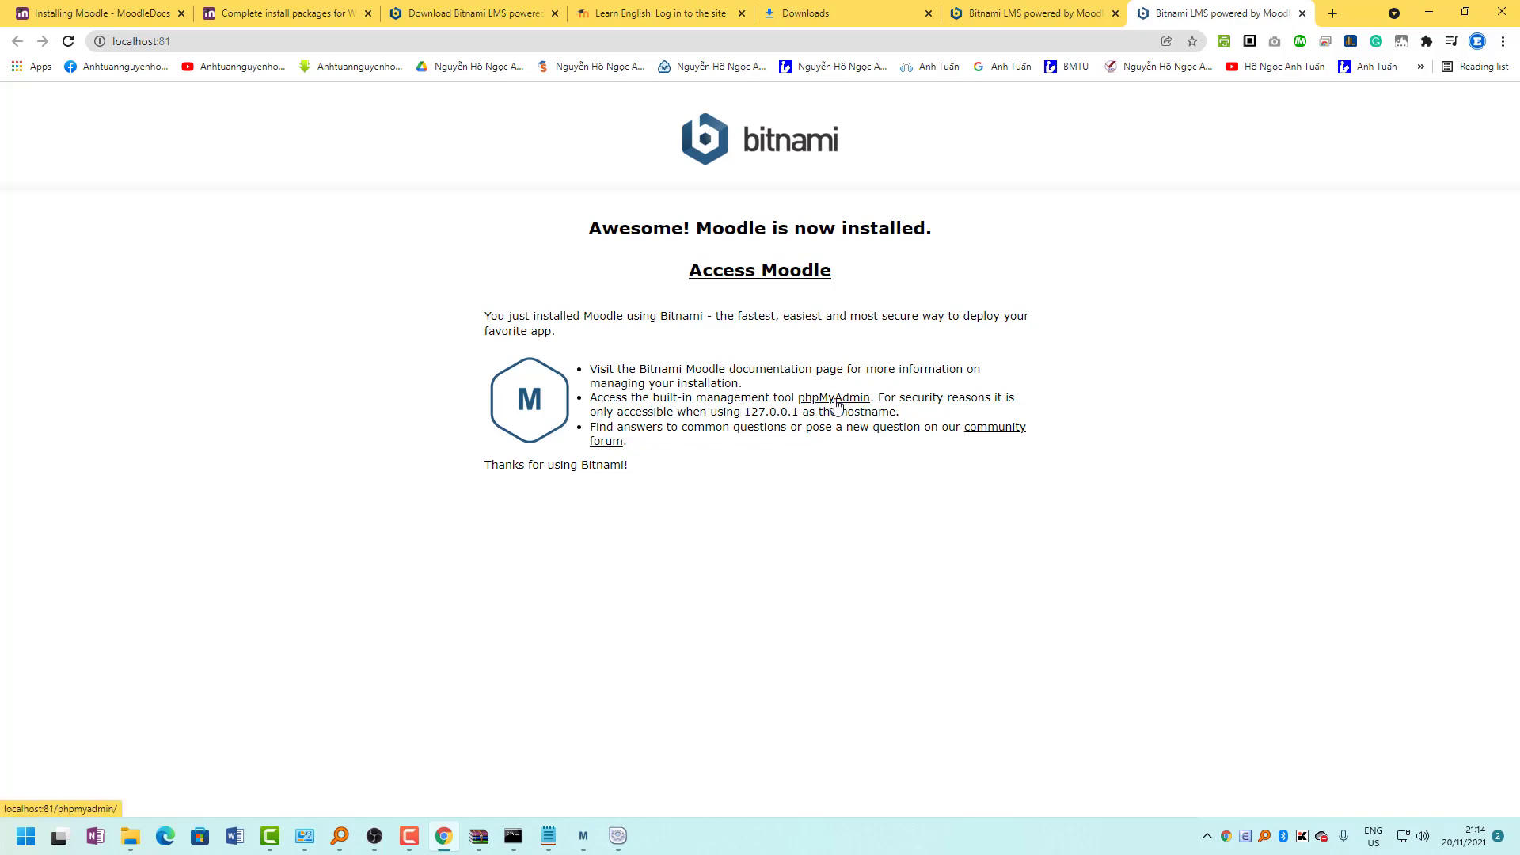
drag(1347, 18, 603, 249)
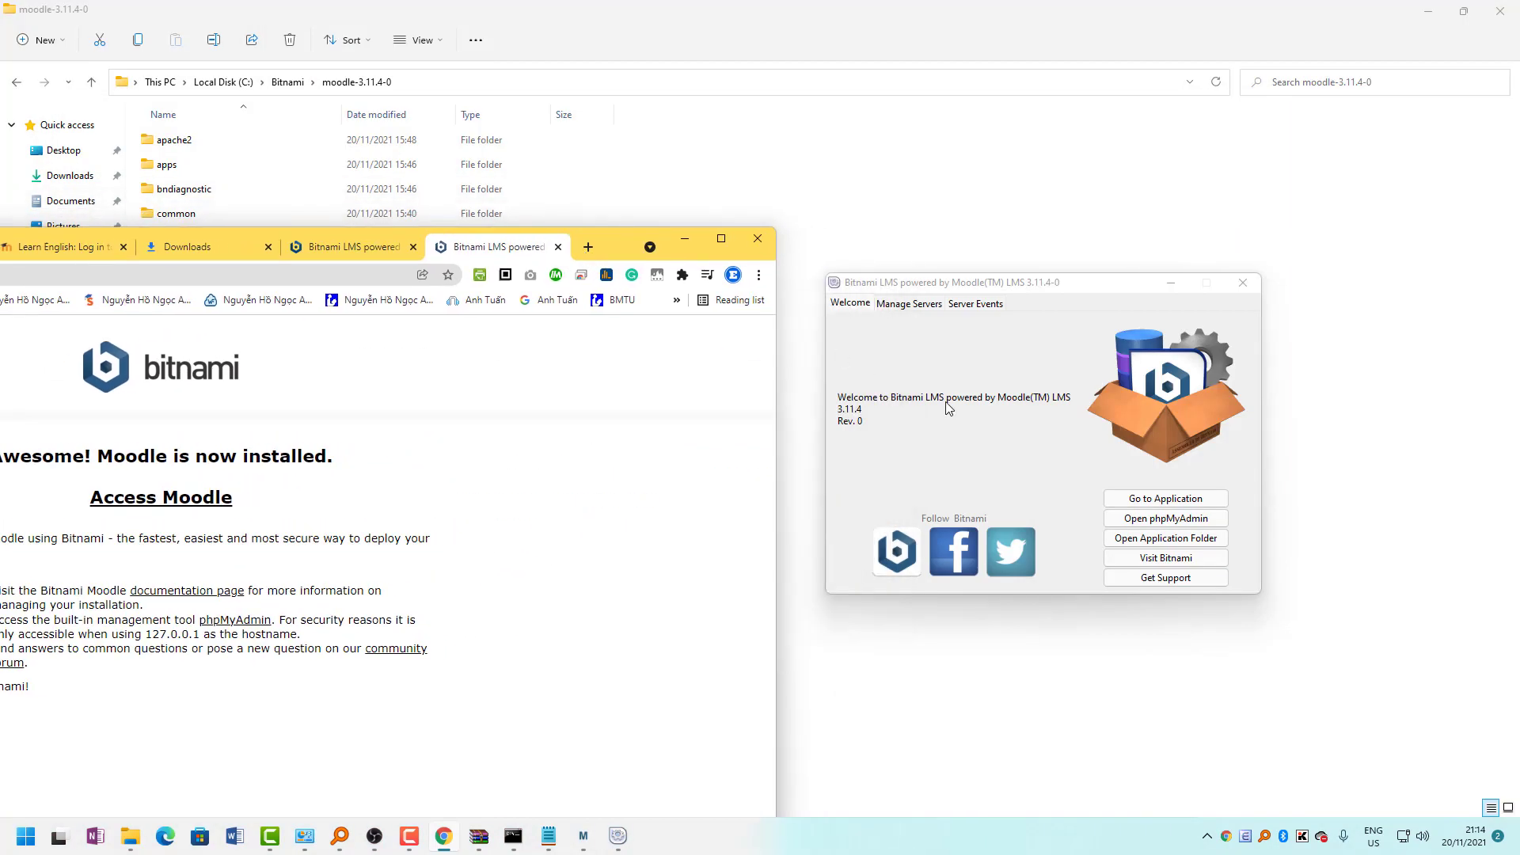
View the phpMyAdmin login page in a maximized Chrome, then close that tab.
click(1146, 526)
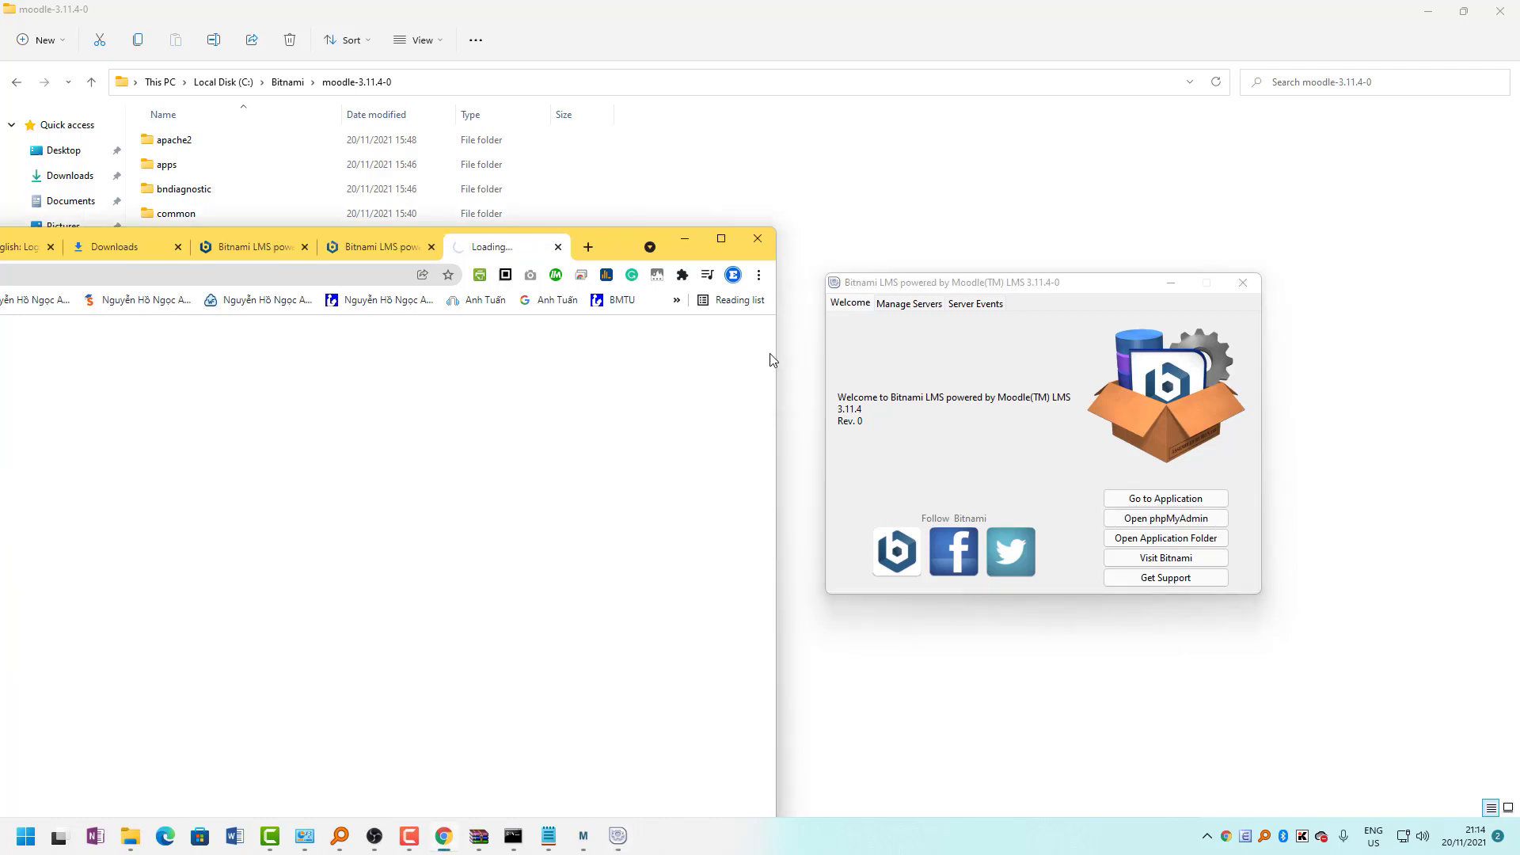
double_click(622, 250)
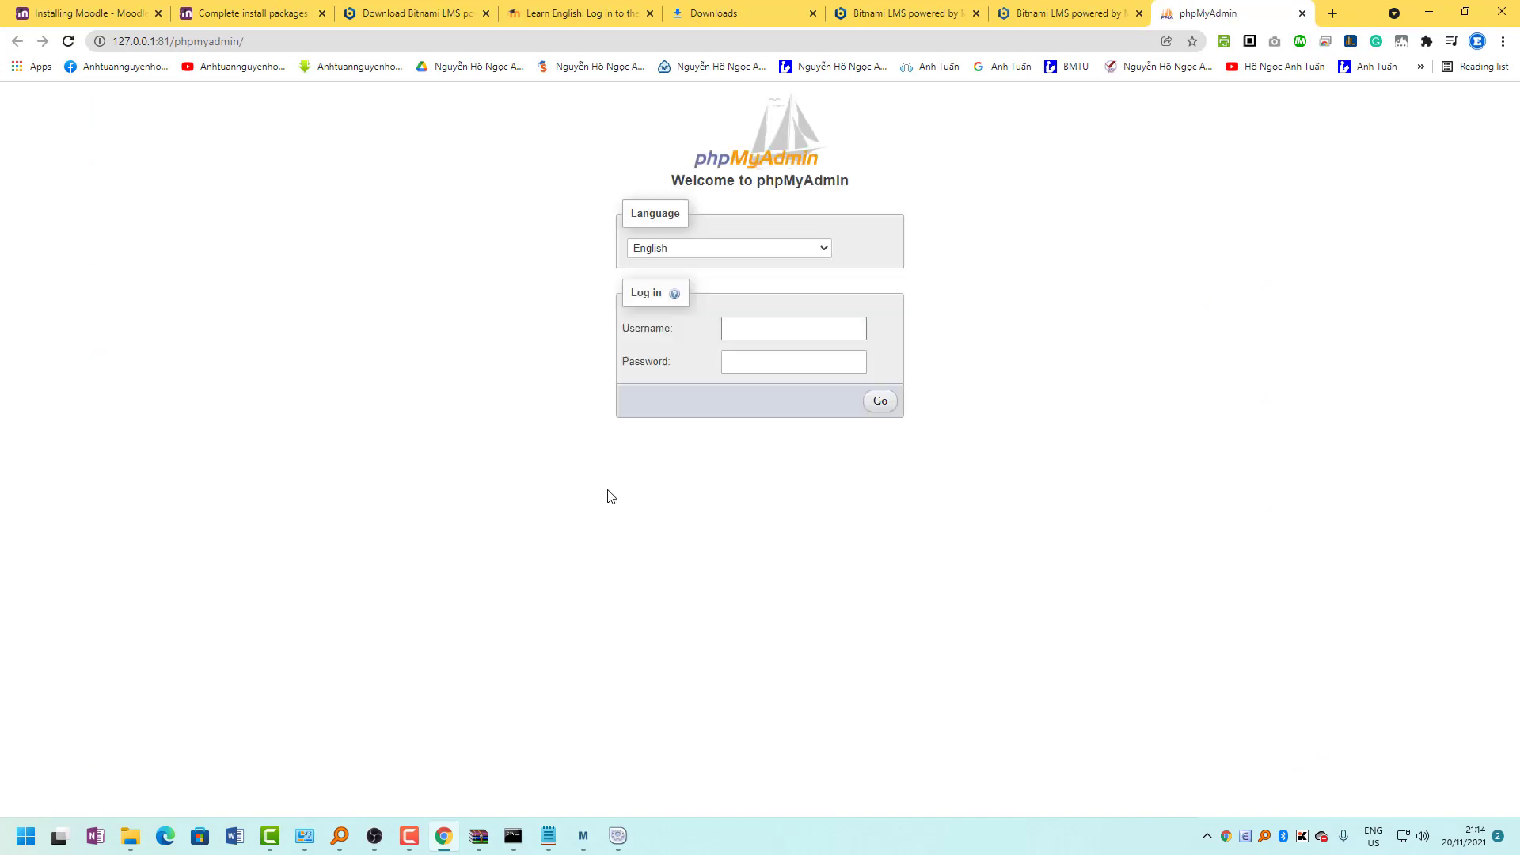
click(763, 329)
click(1303, 13)
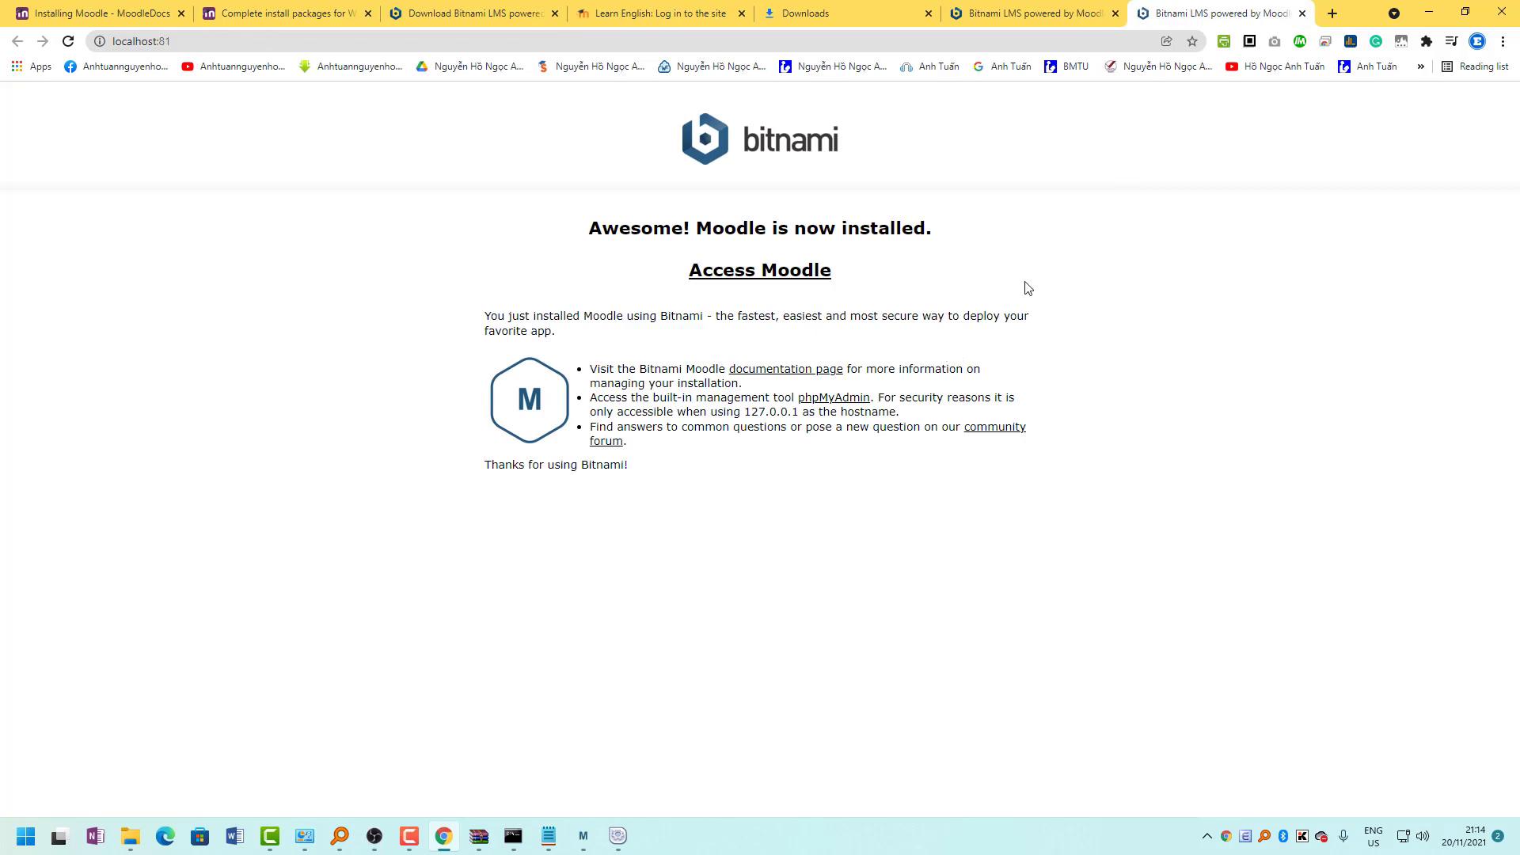
Open the Moodle site at localhost:81/moodle/ and minimize the Bitnami Setup and manager windows.
drag(1367, 17, 791, 1)
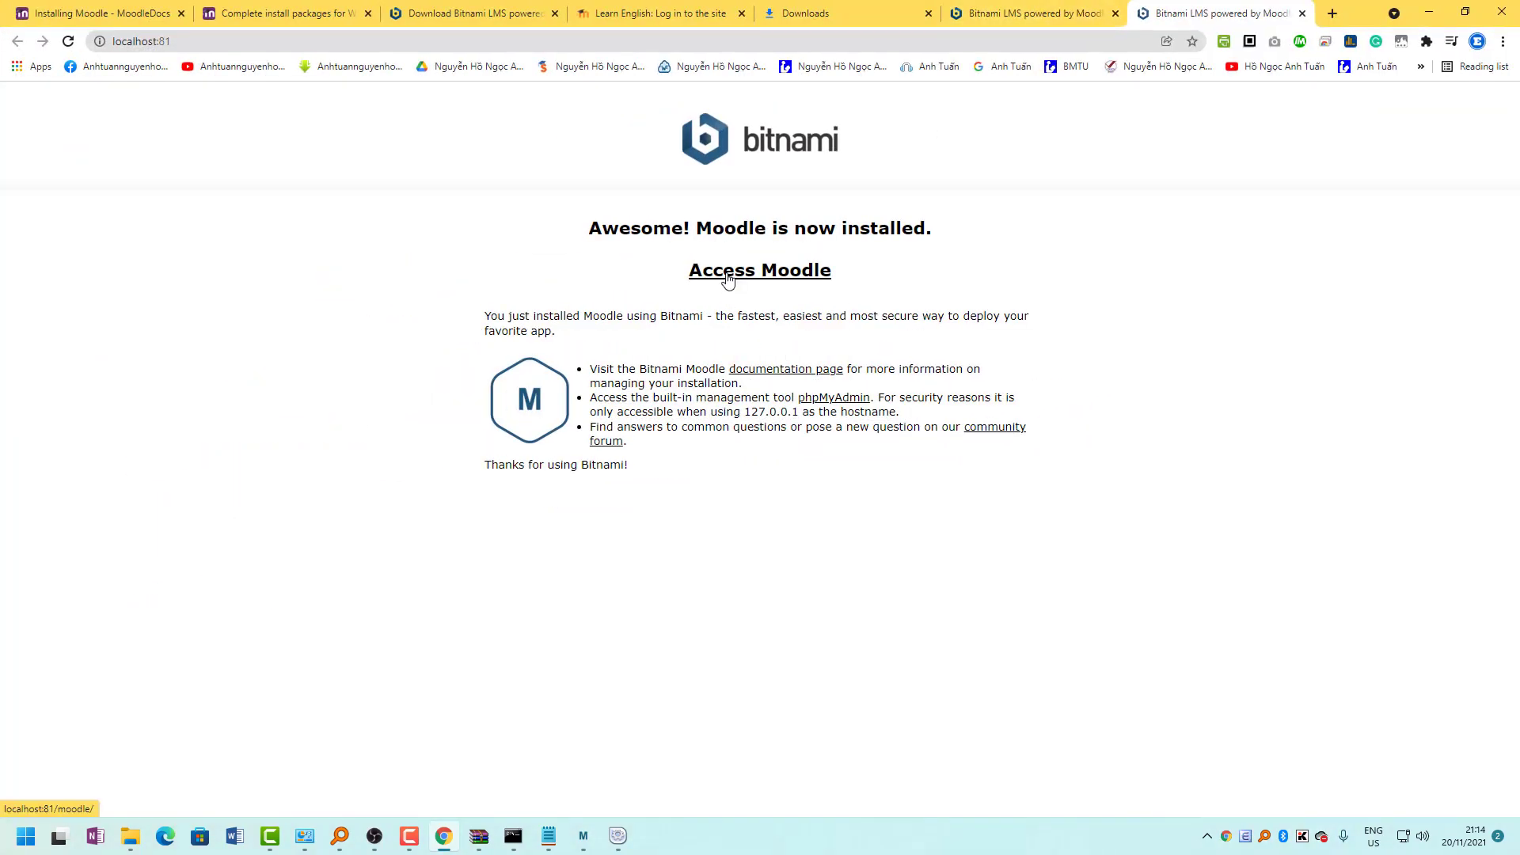
click(727, 279)
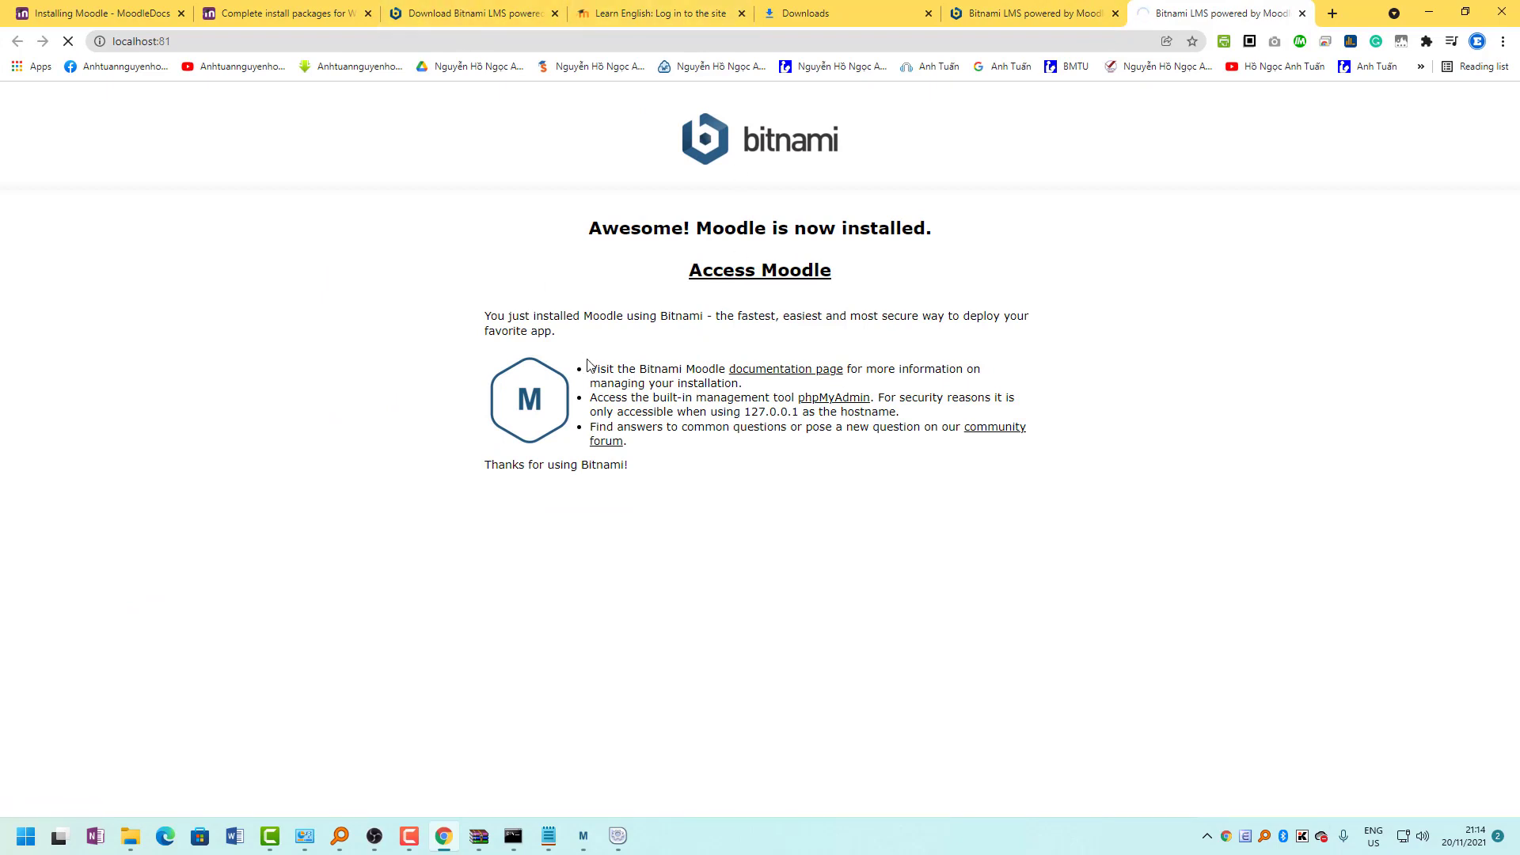
click(617, 836)
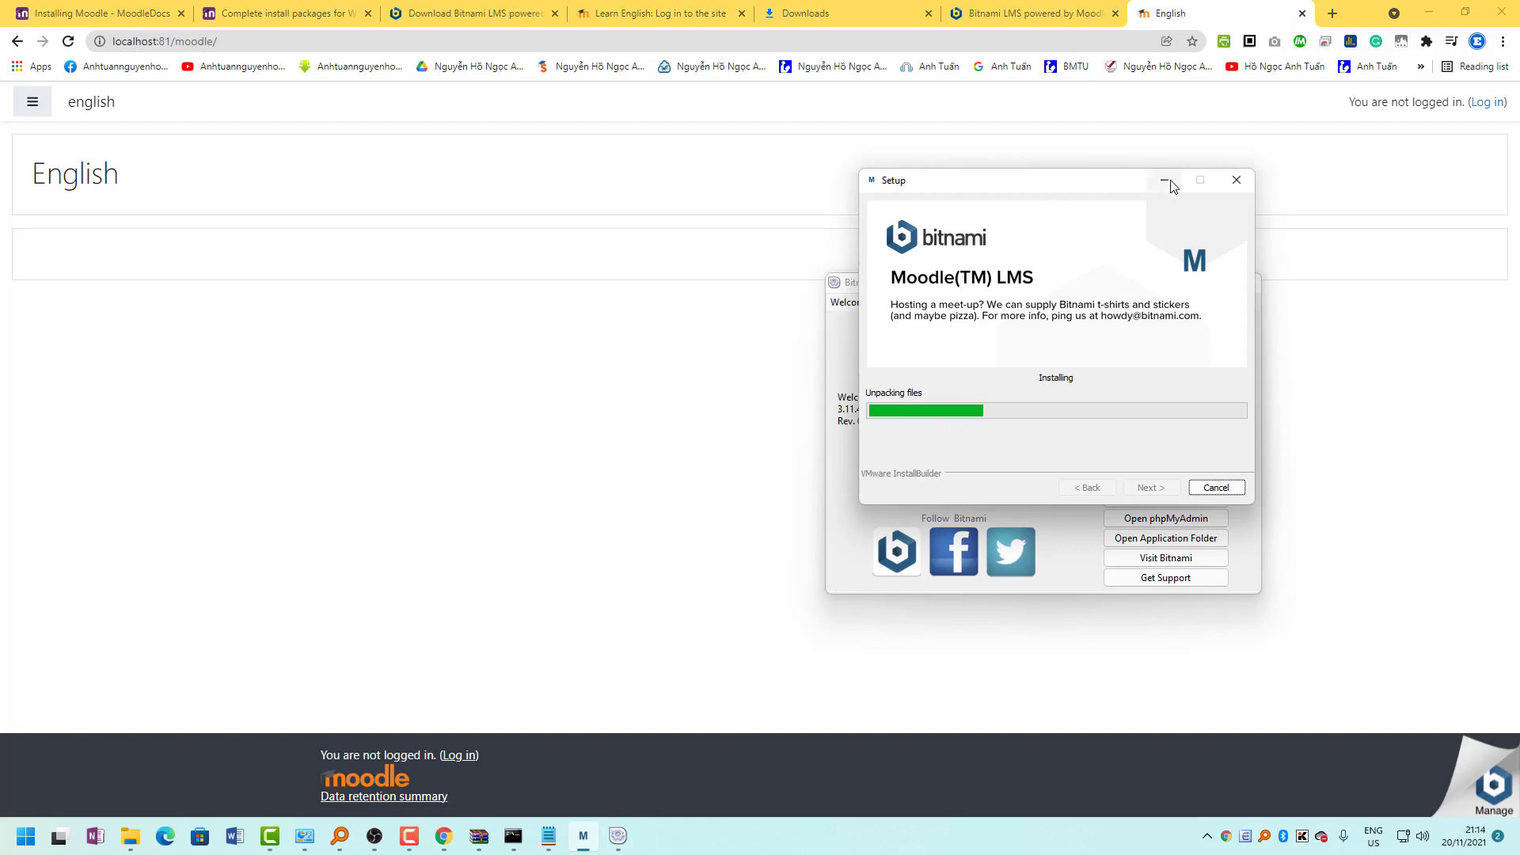
click(1165, 180)
click(1173, 284)
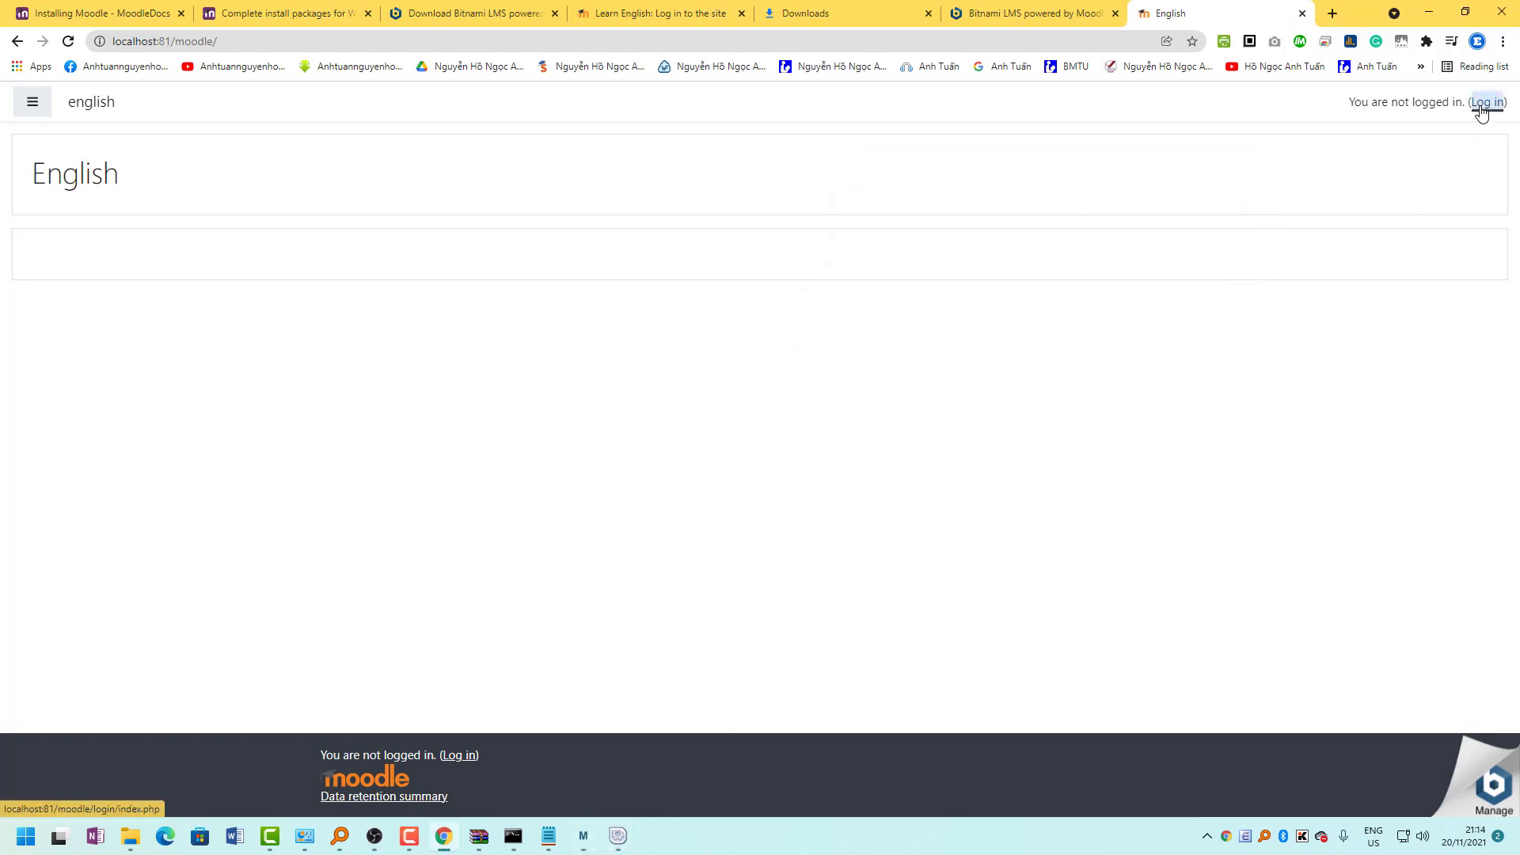
Open the Moodle login page and try signing in with a replaced admin password.
click(1483, 105)
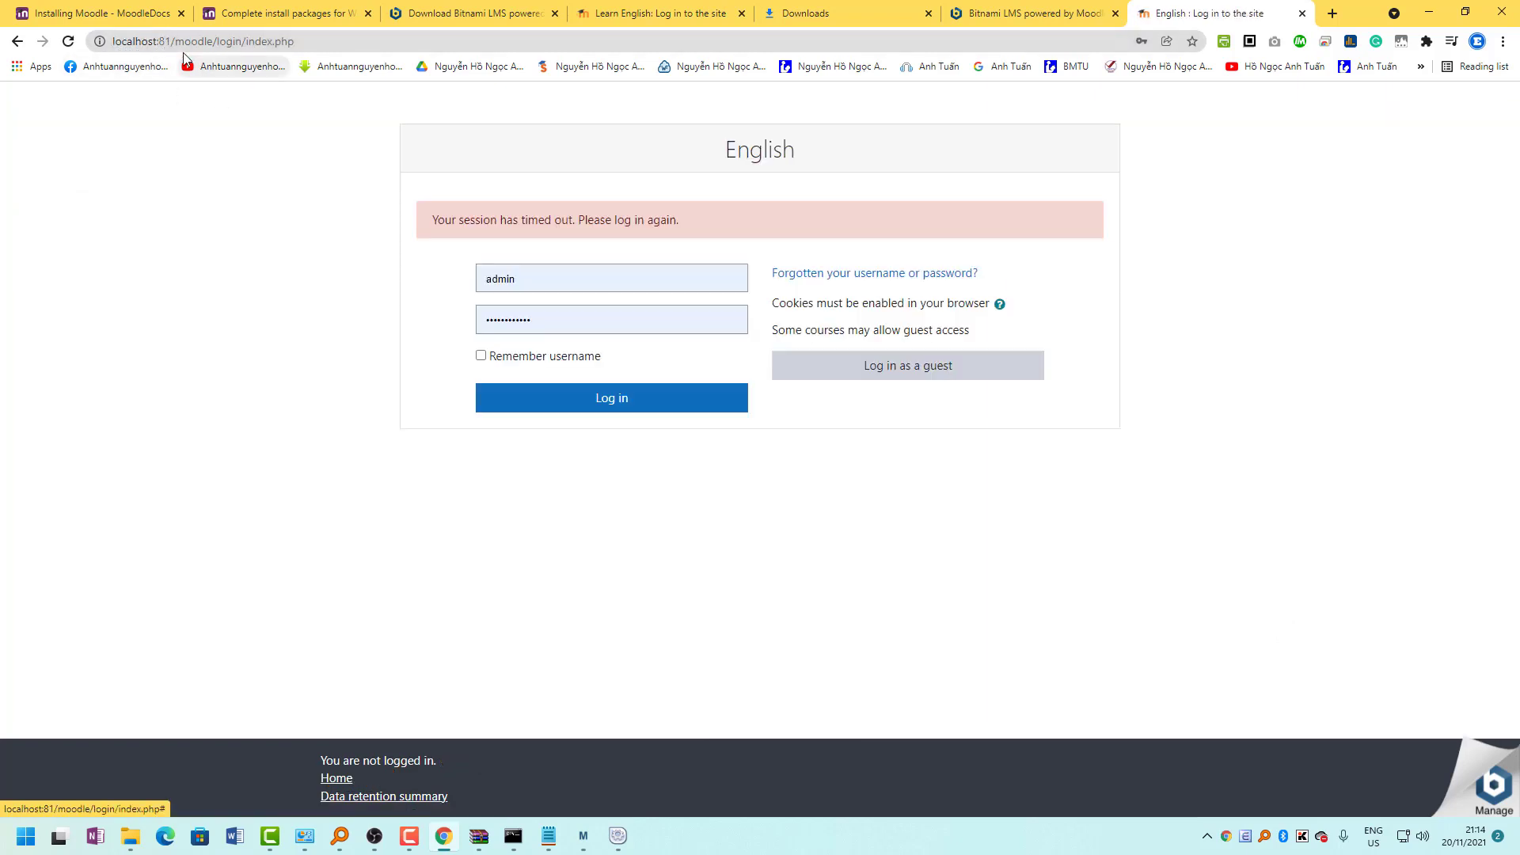
drag(156, 44, 324, 43)
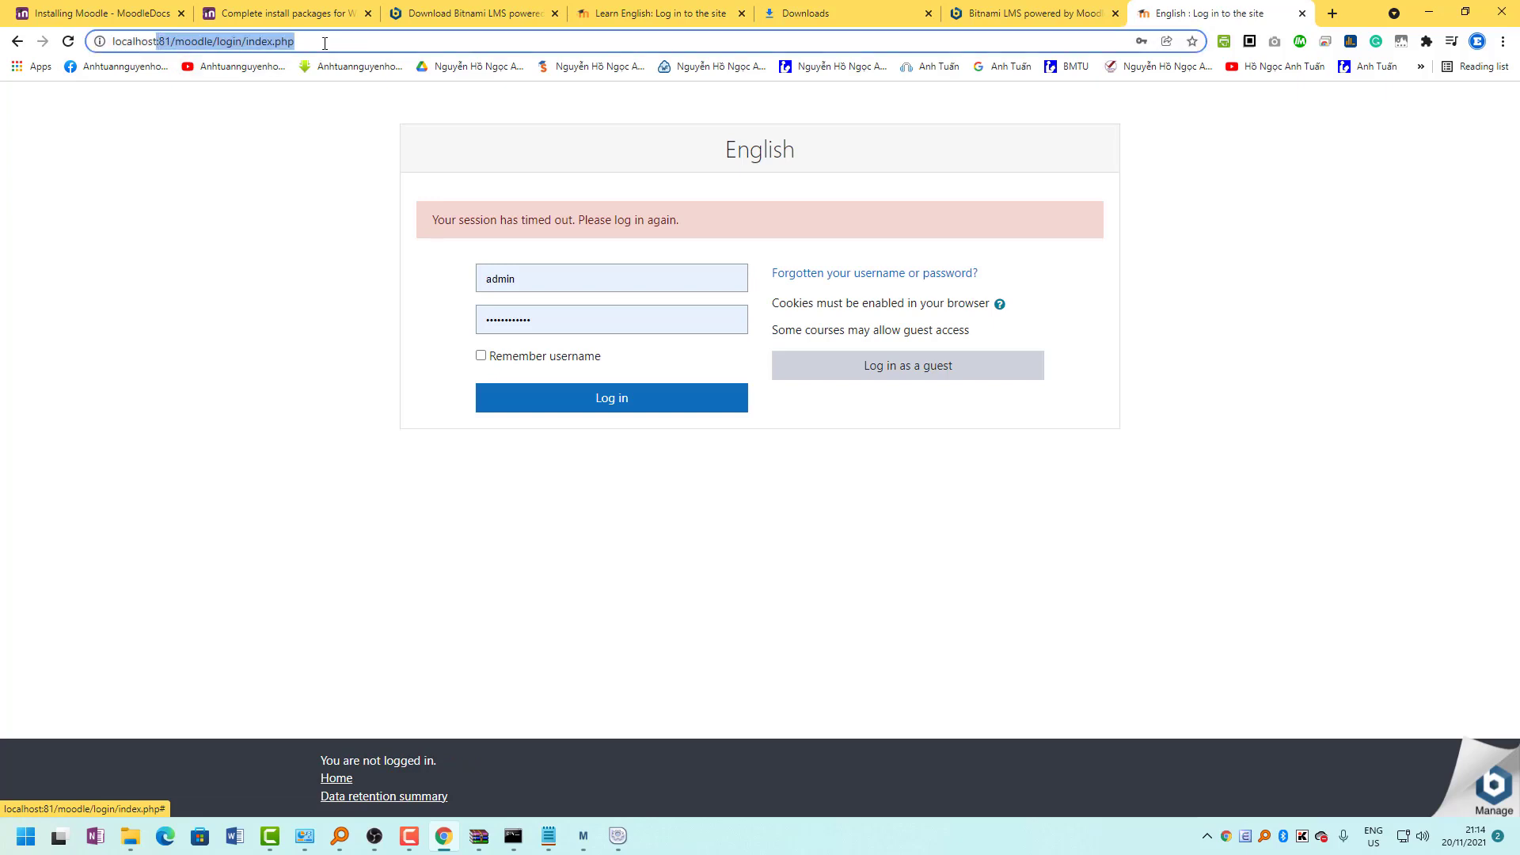
click(315, 45)
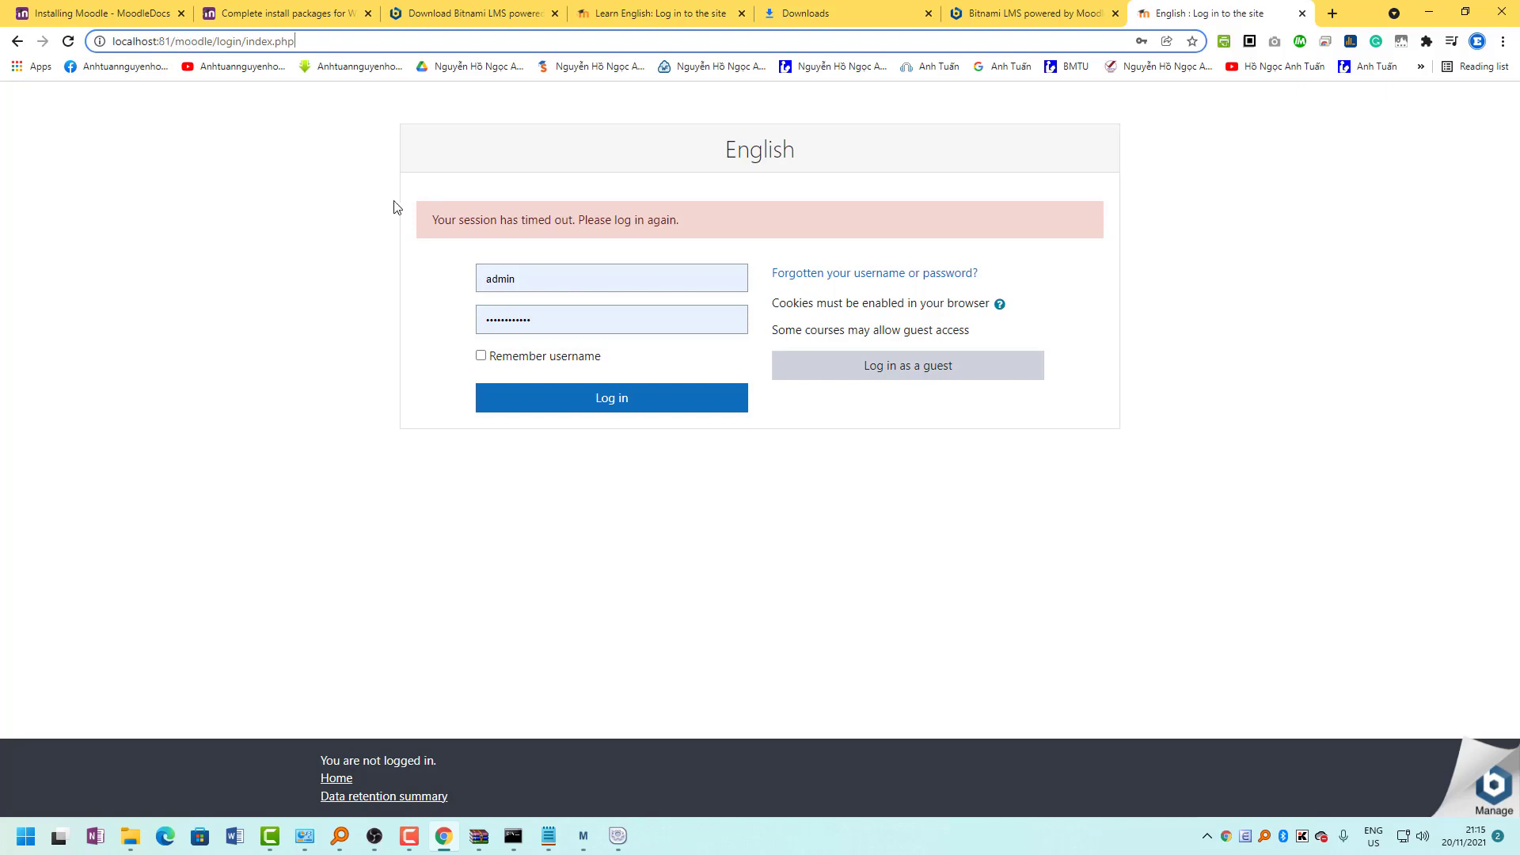
double_click(583, 327)
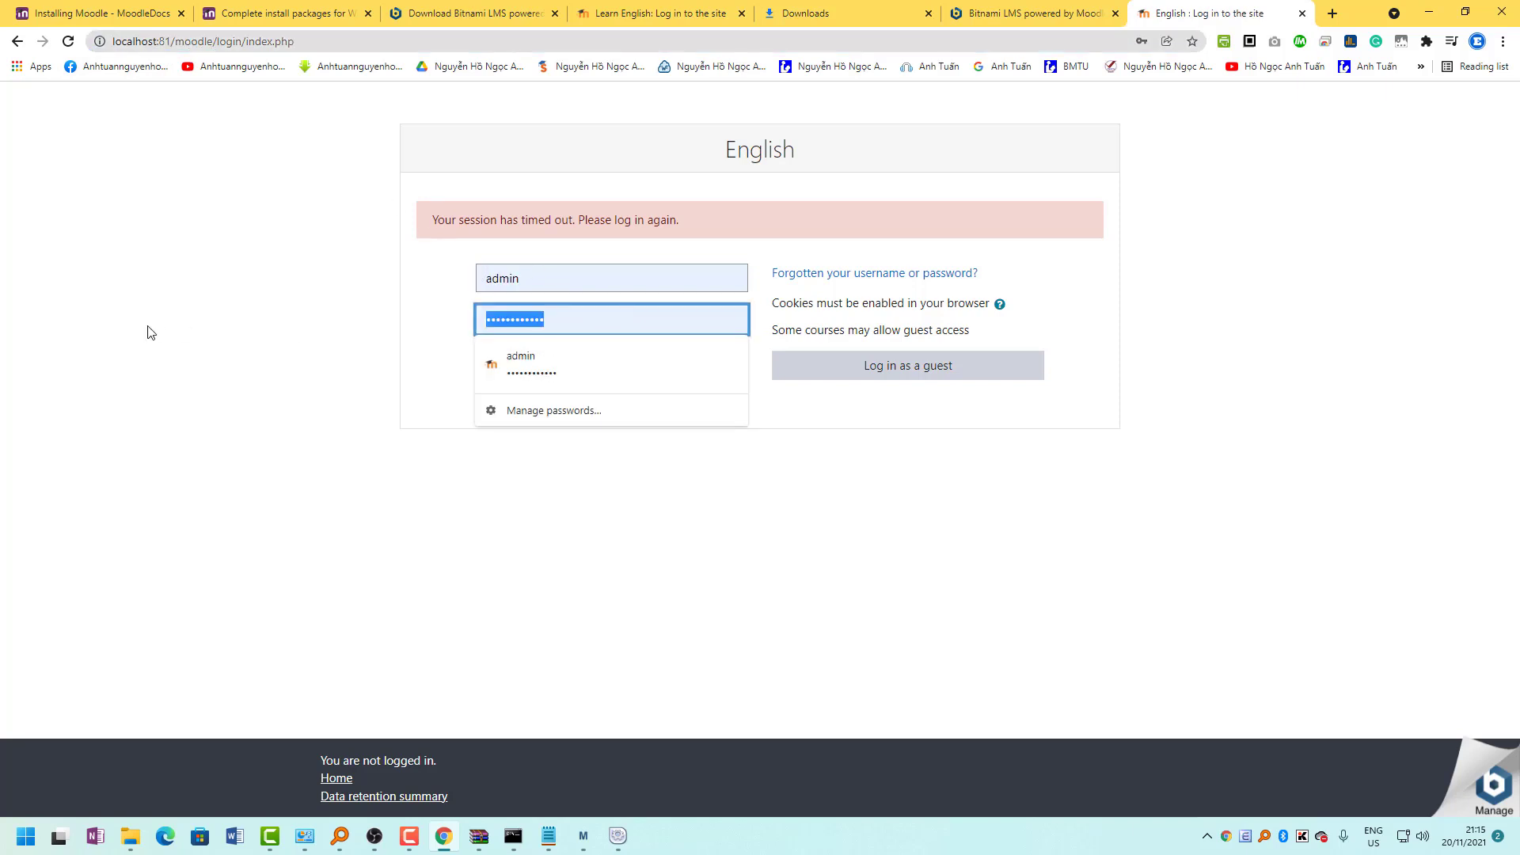
text(•••)
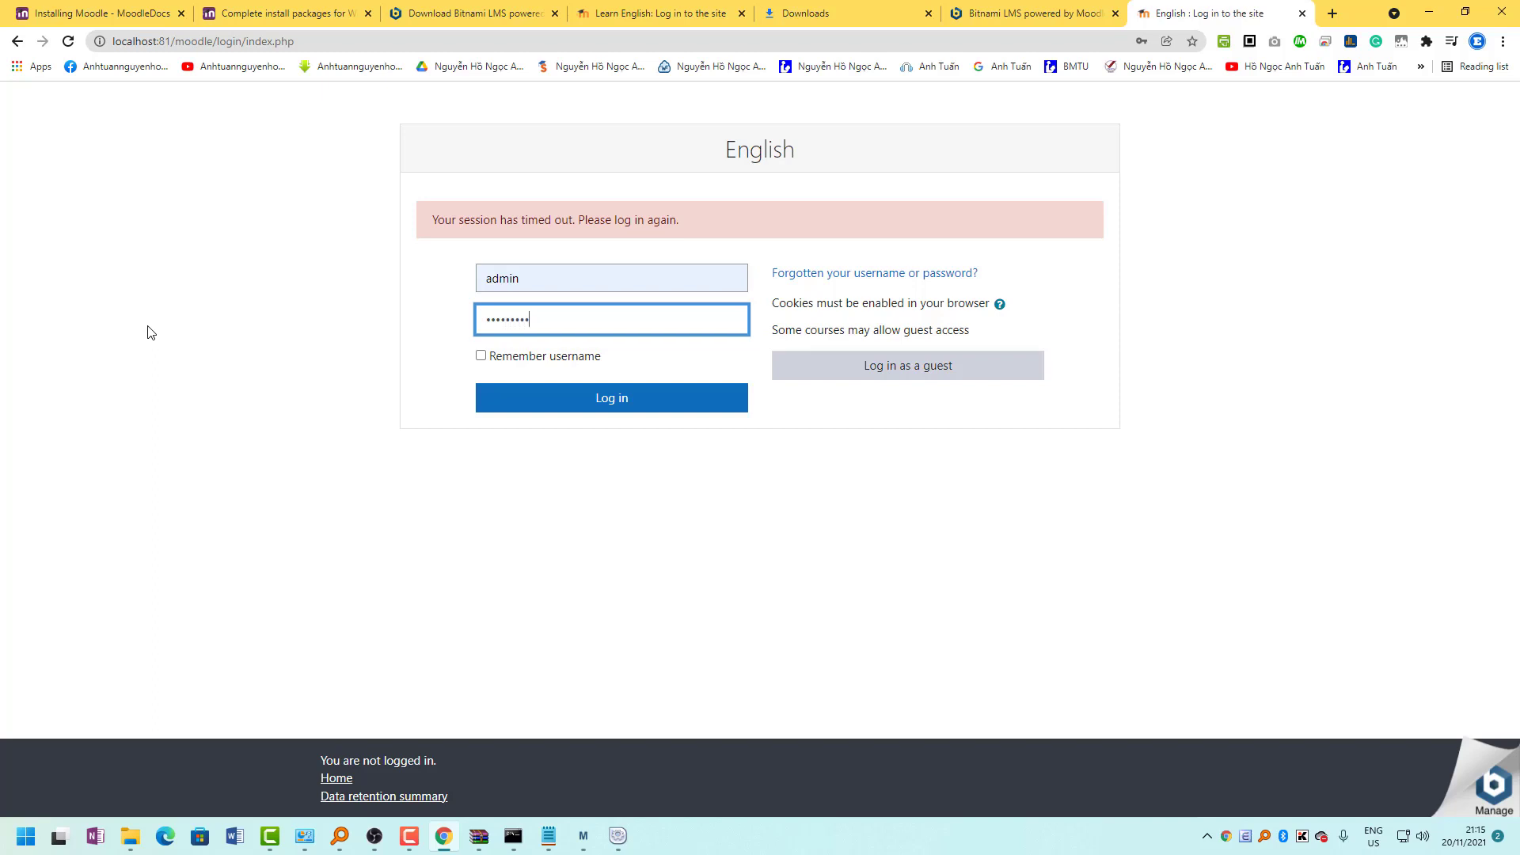
text(••••••)
click(599, 408)
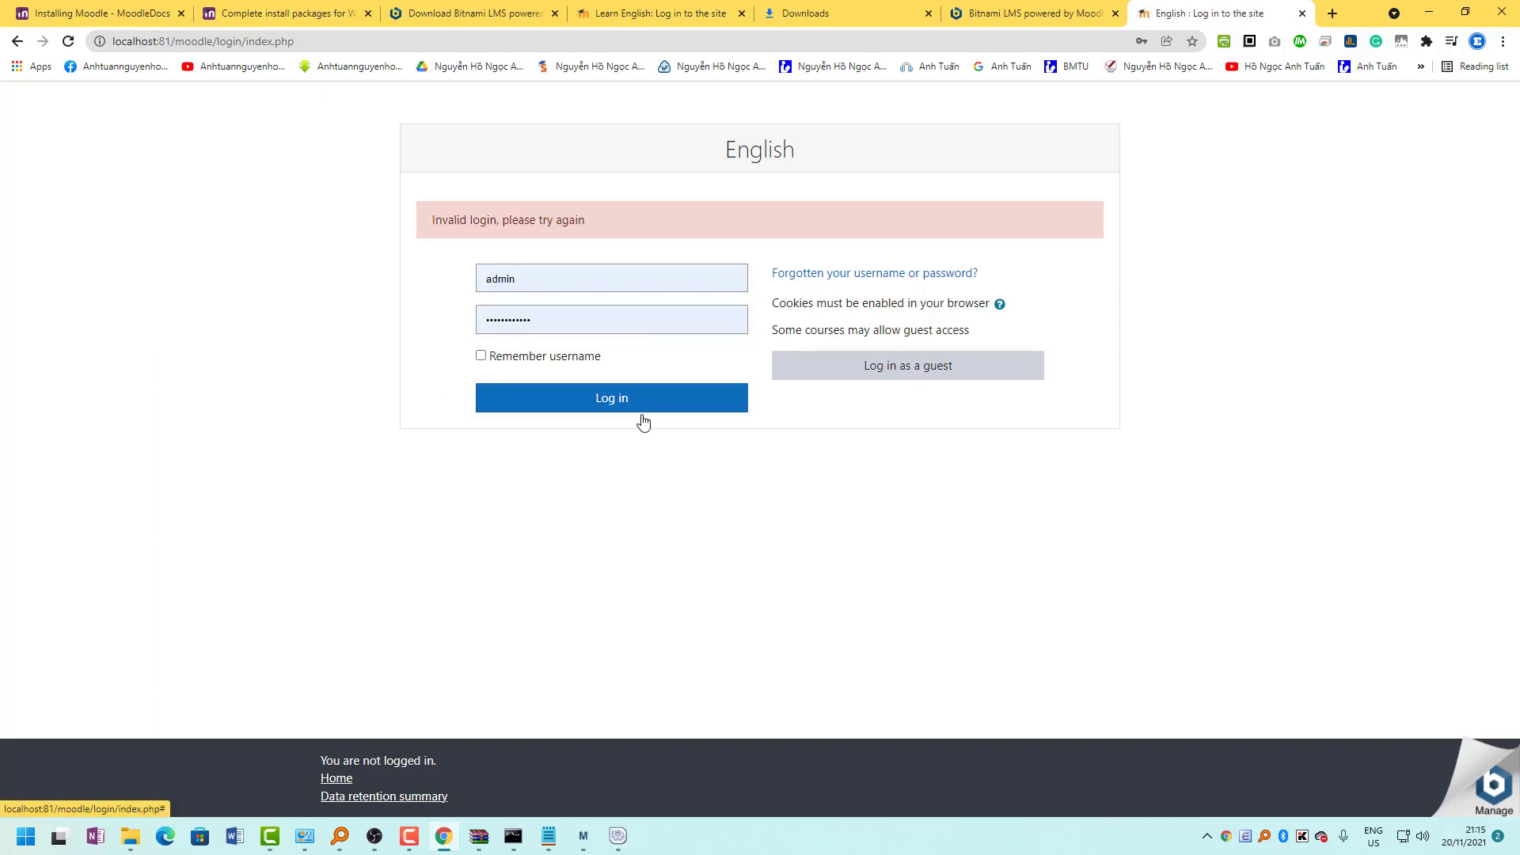
Re-enter the corrected admin password and log in again.
double_click(614, 320)
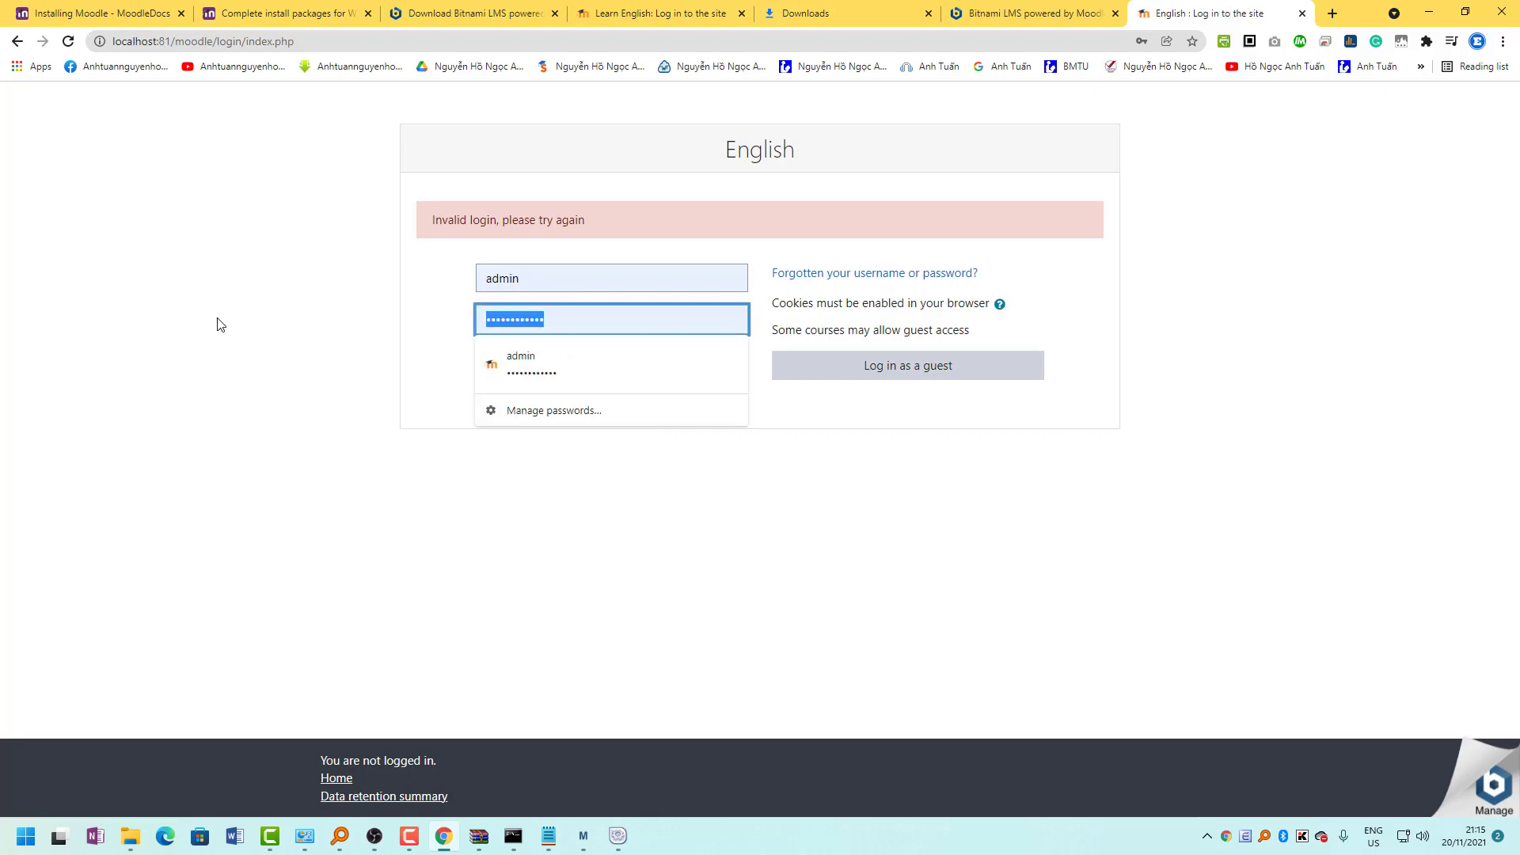
text(••)
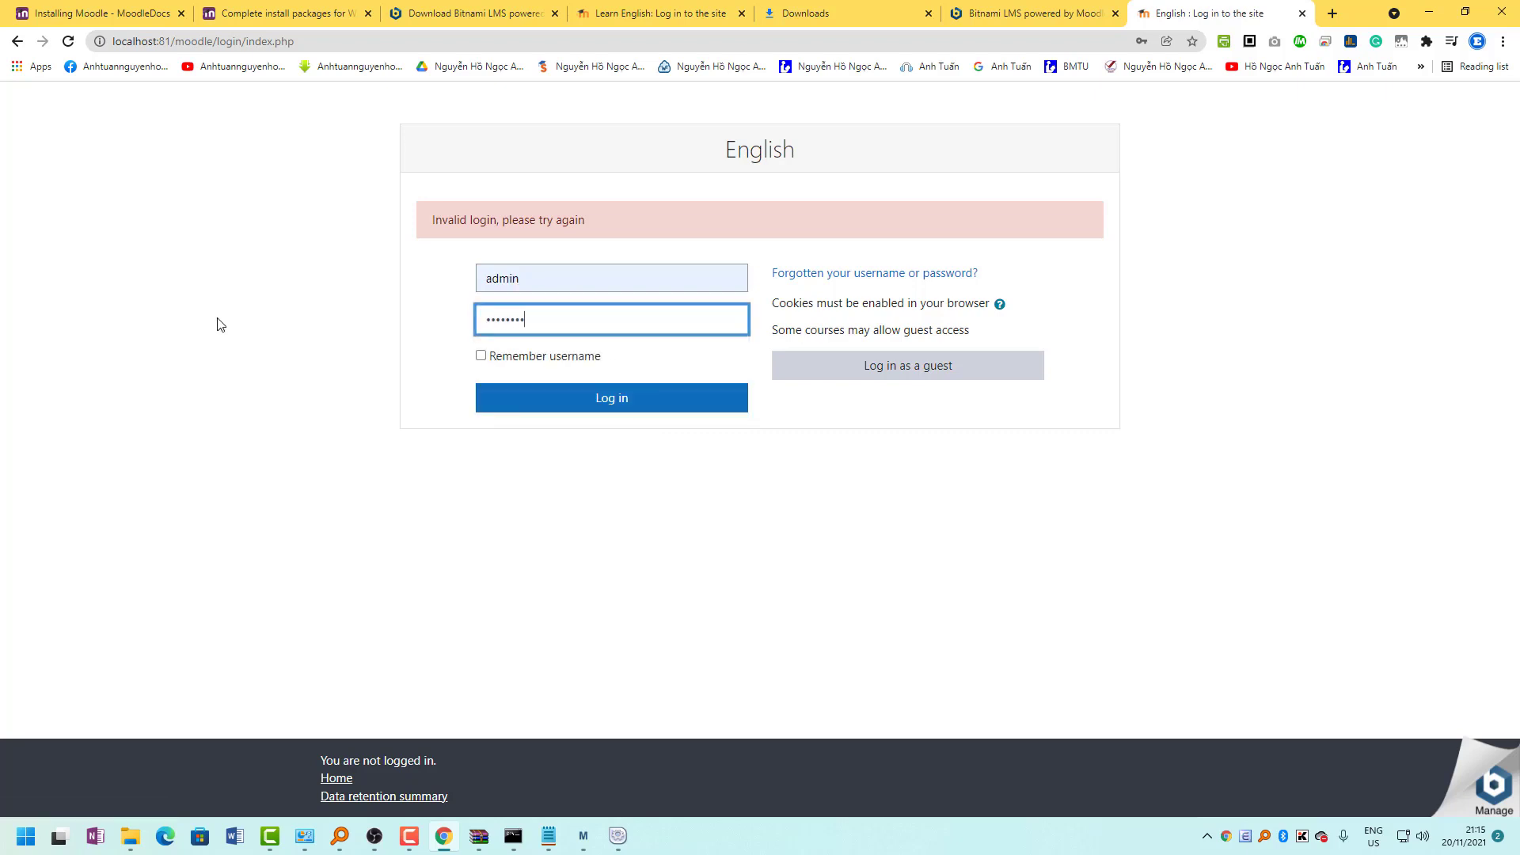
click(692, 407)
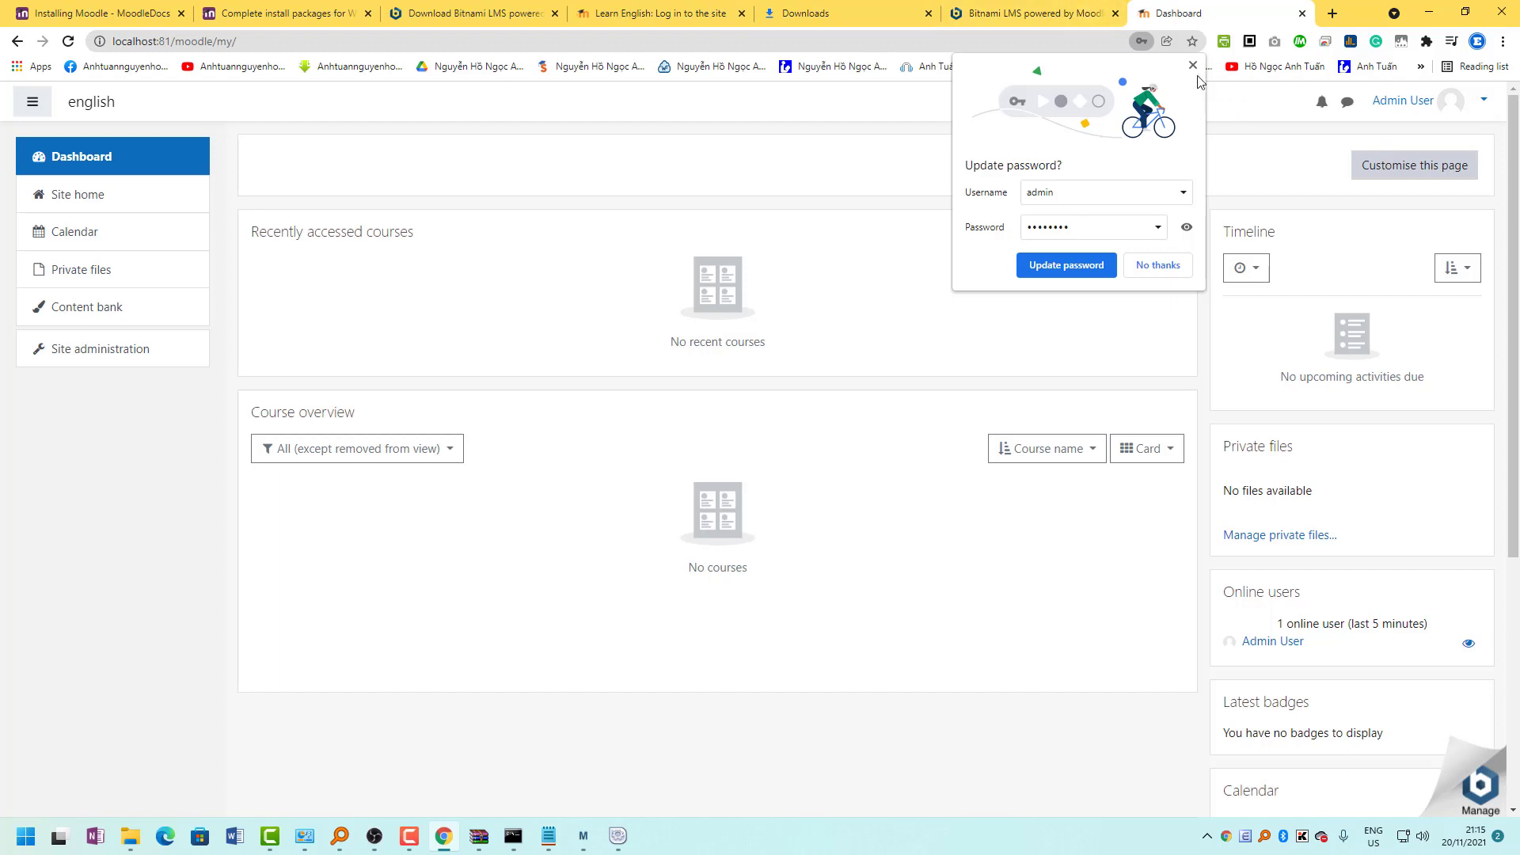
Dismiss the password popup and check Site administration > Users > Browse list of users.
click(1193, 65)
click(136, 359)
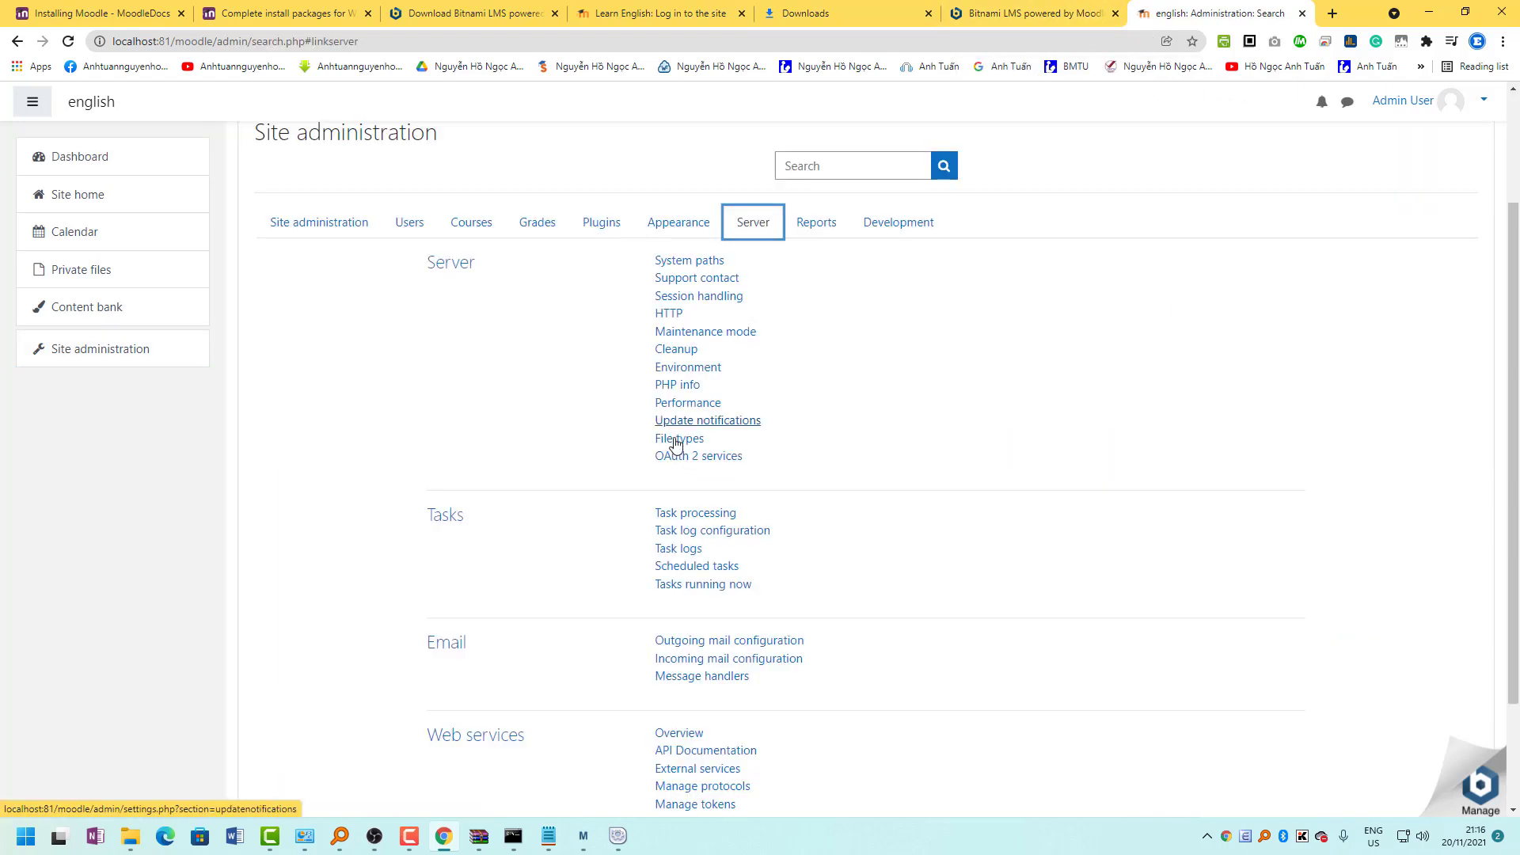
click(409, 221)
click(683, 317)
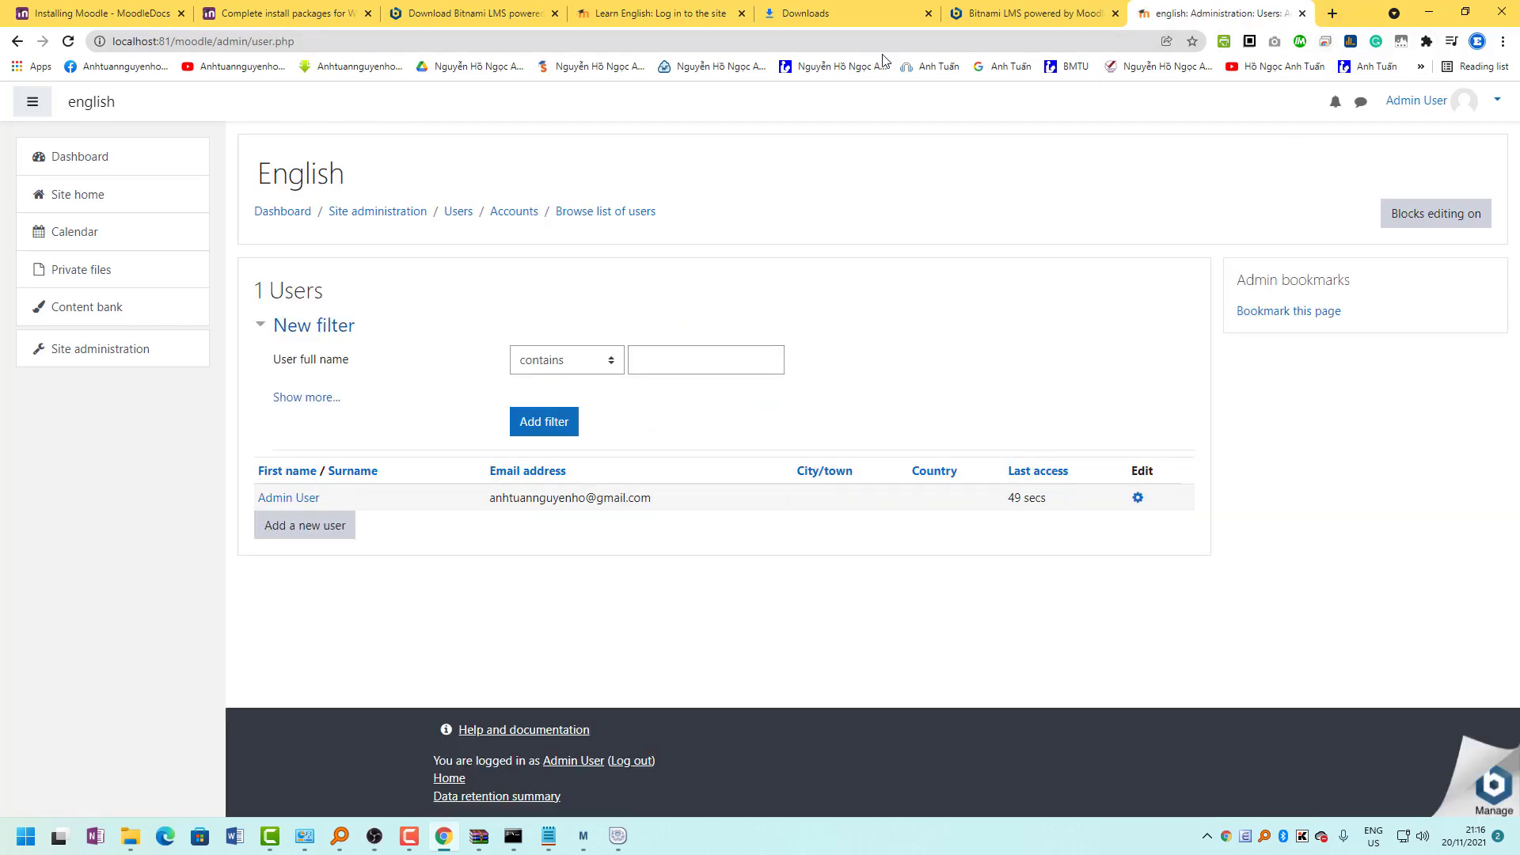
Start a XAMPP search in a new Chrome tab.
click(1332, 18)
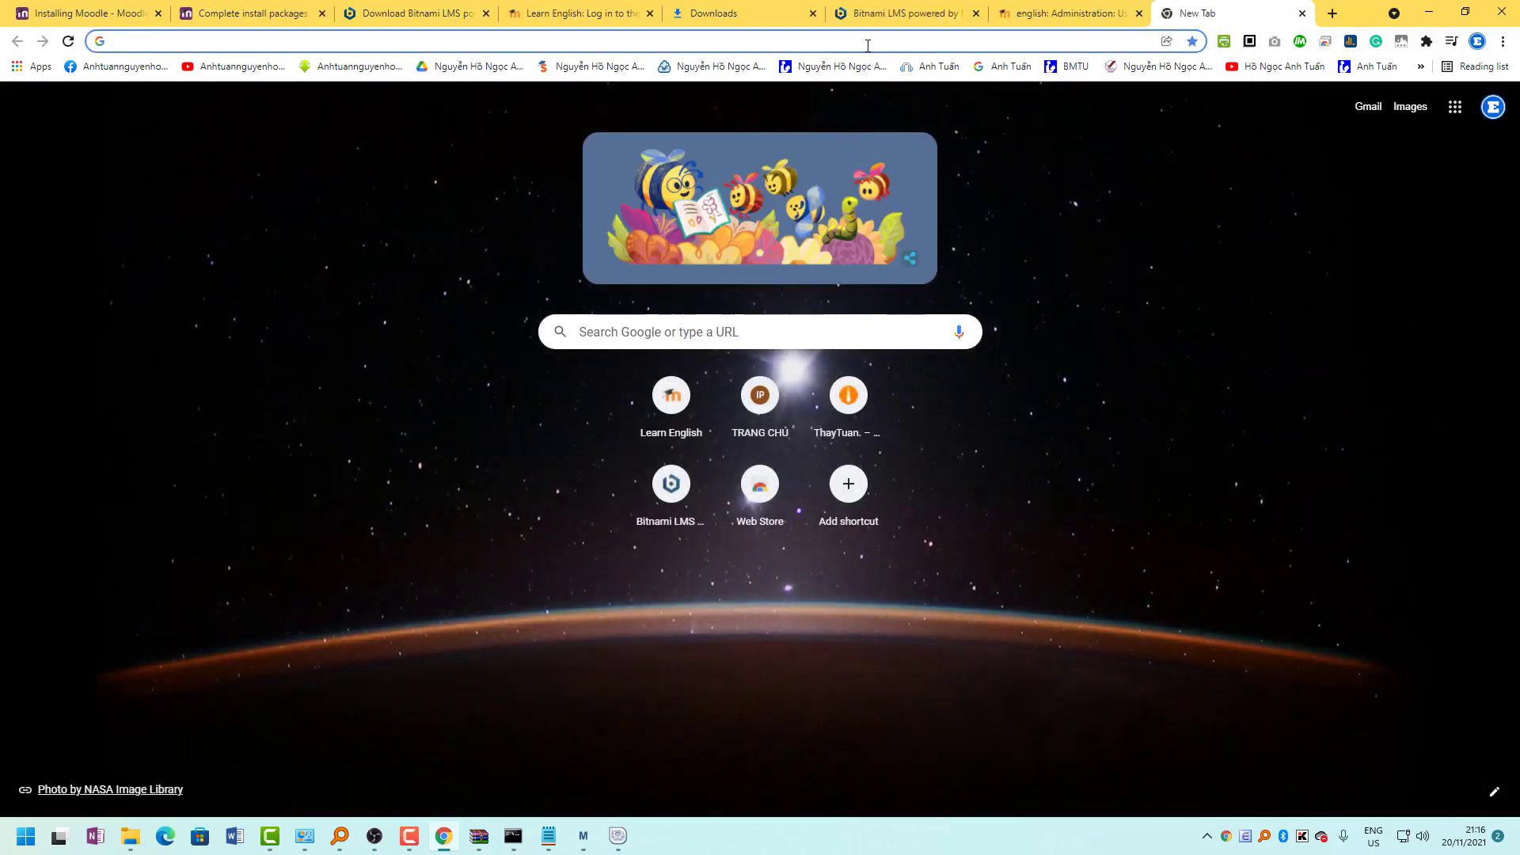
text(xap)
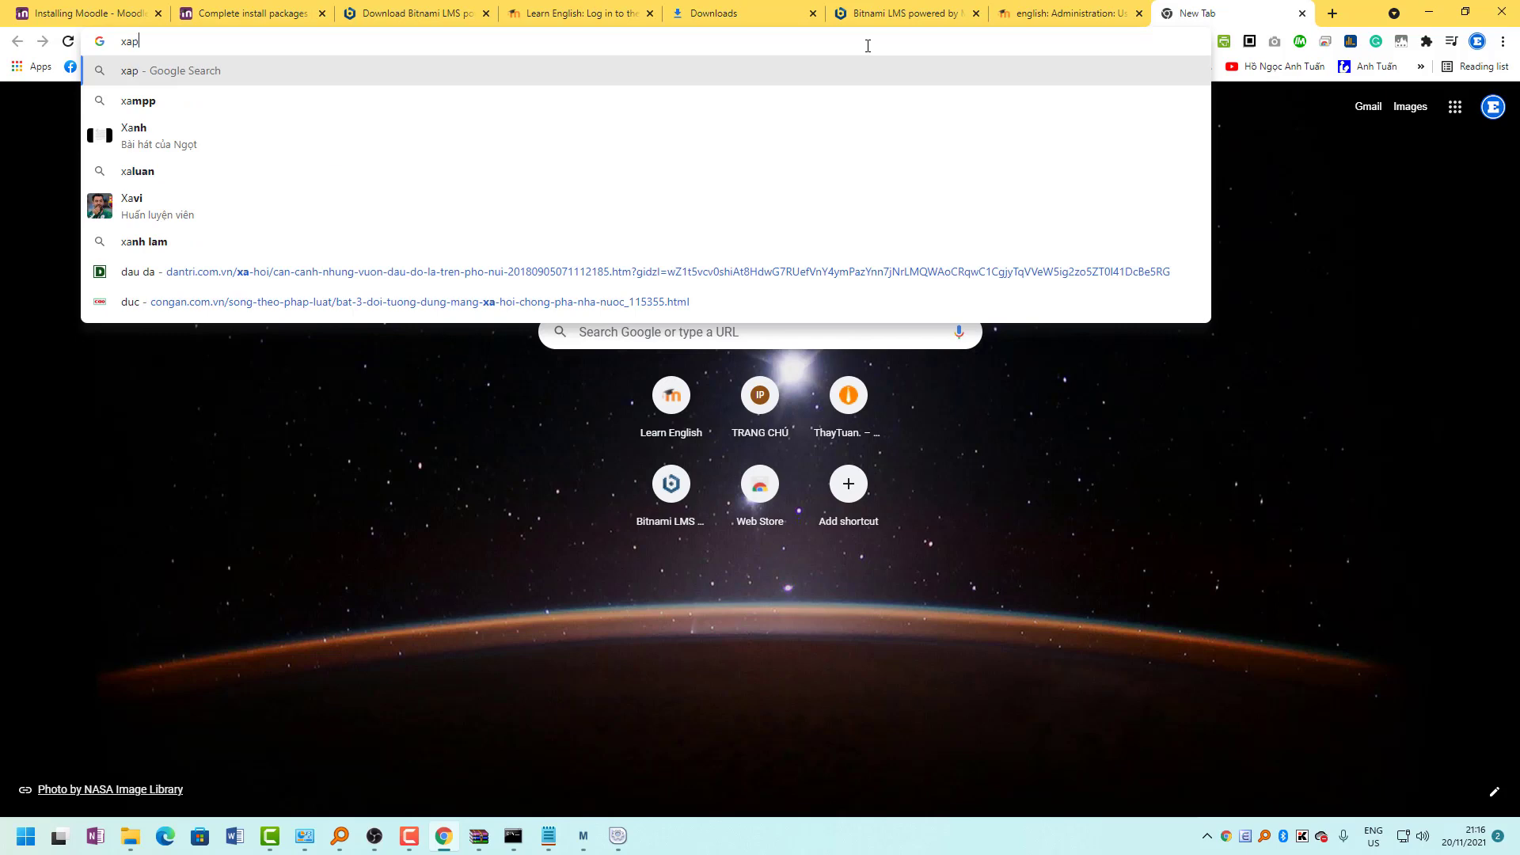
key(BackSpace)
Search for 'xampp' and open Apache Friends' download page listing 7.3.31, 7.4.25 and 8.0.12.
text(mpp)
key(Return)
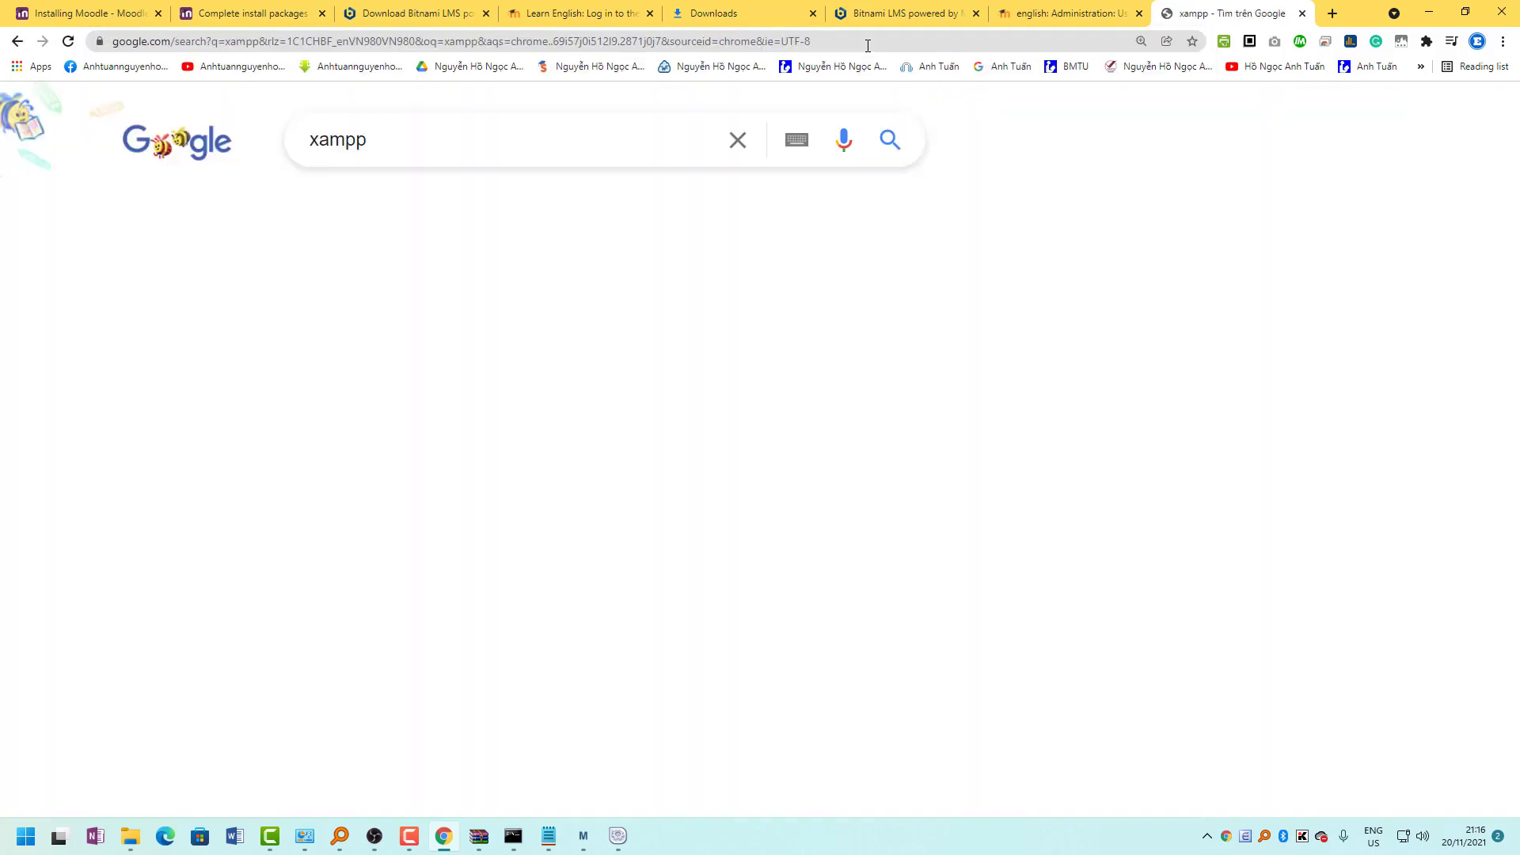
click(220, 355)
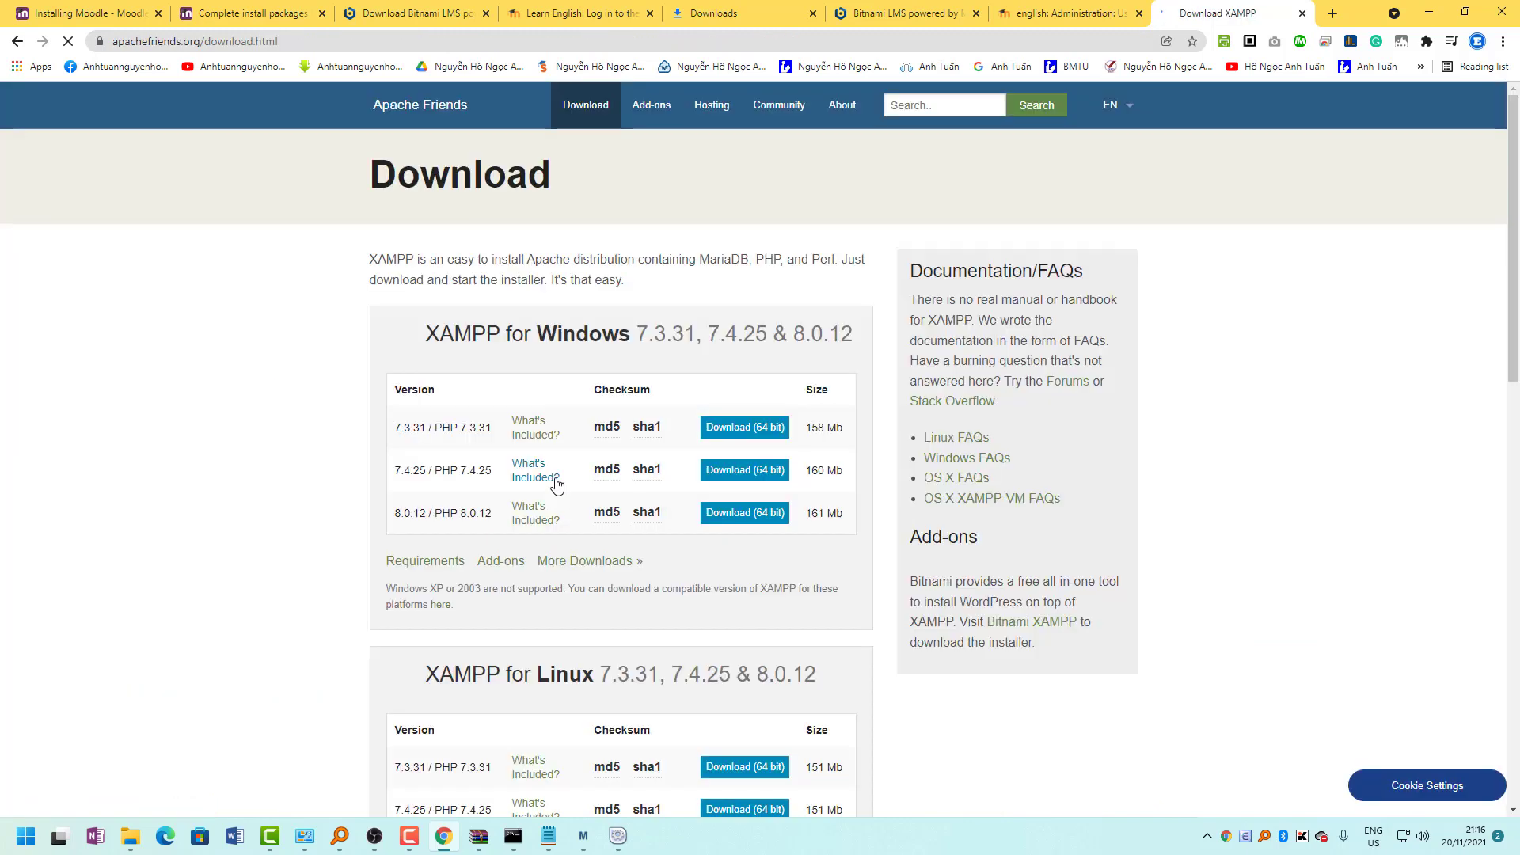
scroll(544, 506, down, 2)
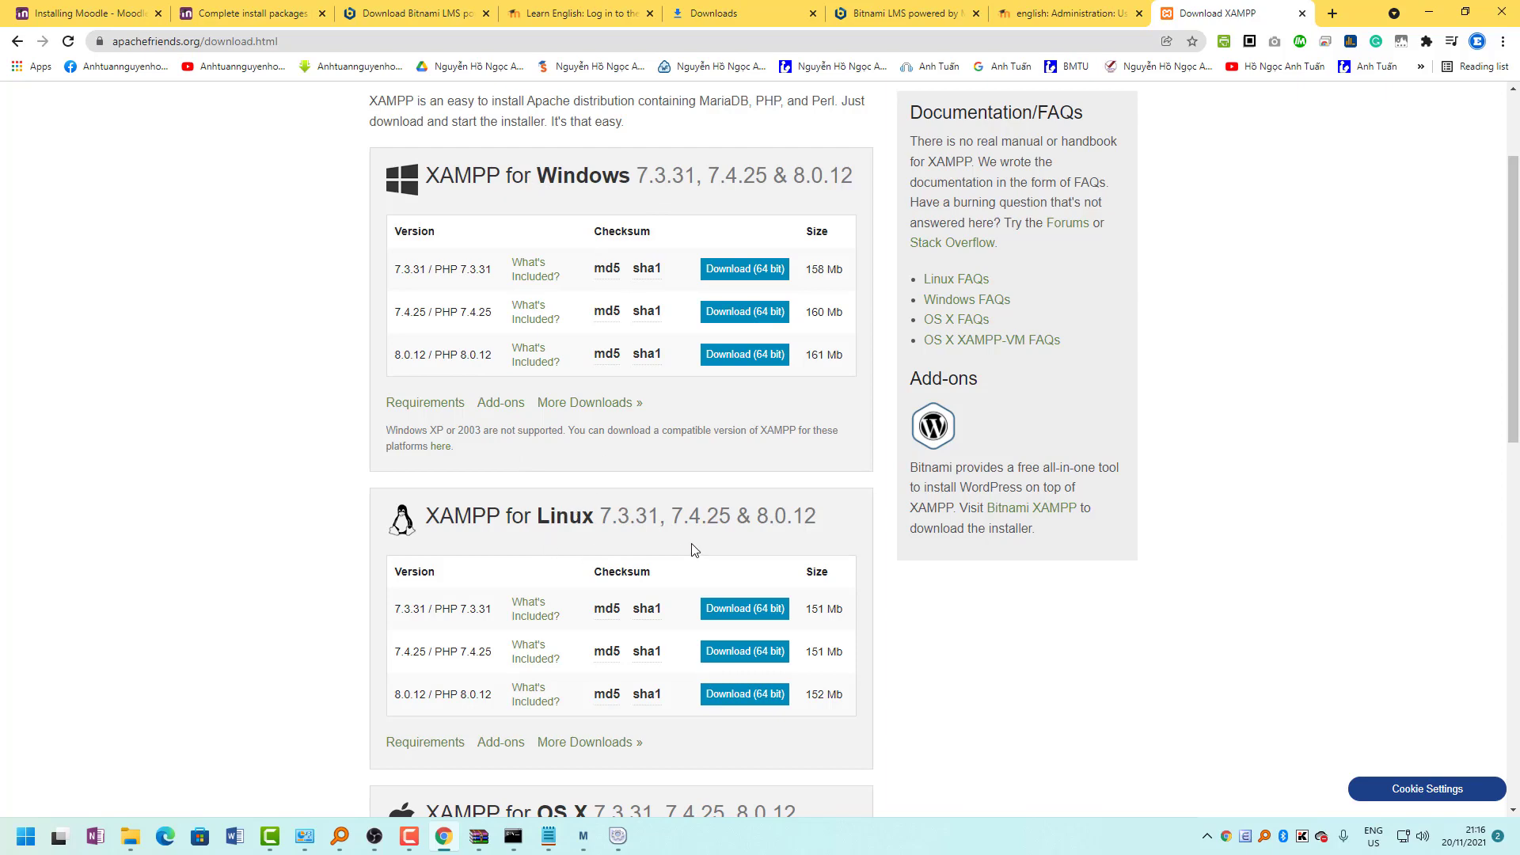
scroll(691, 550, down, 9)
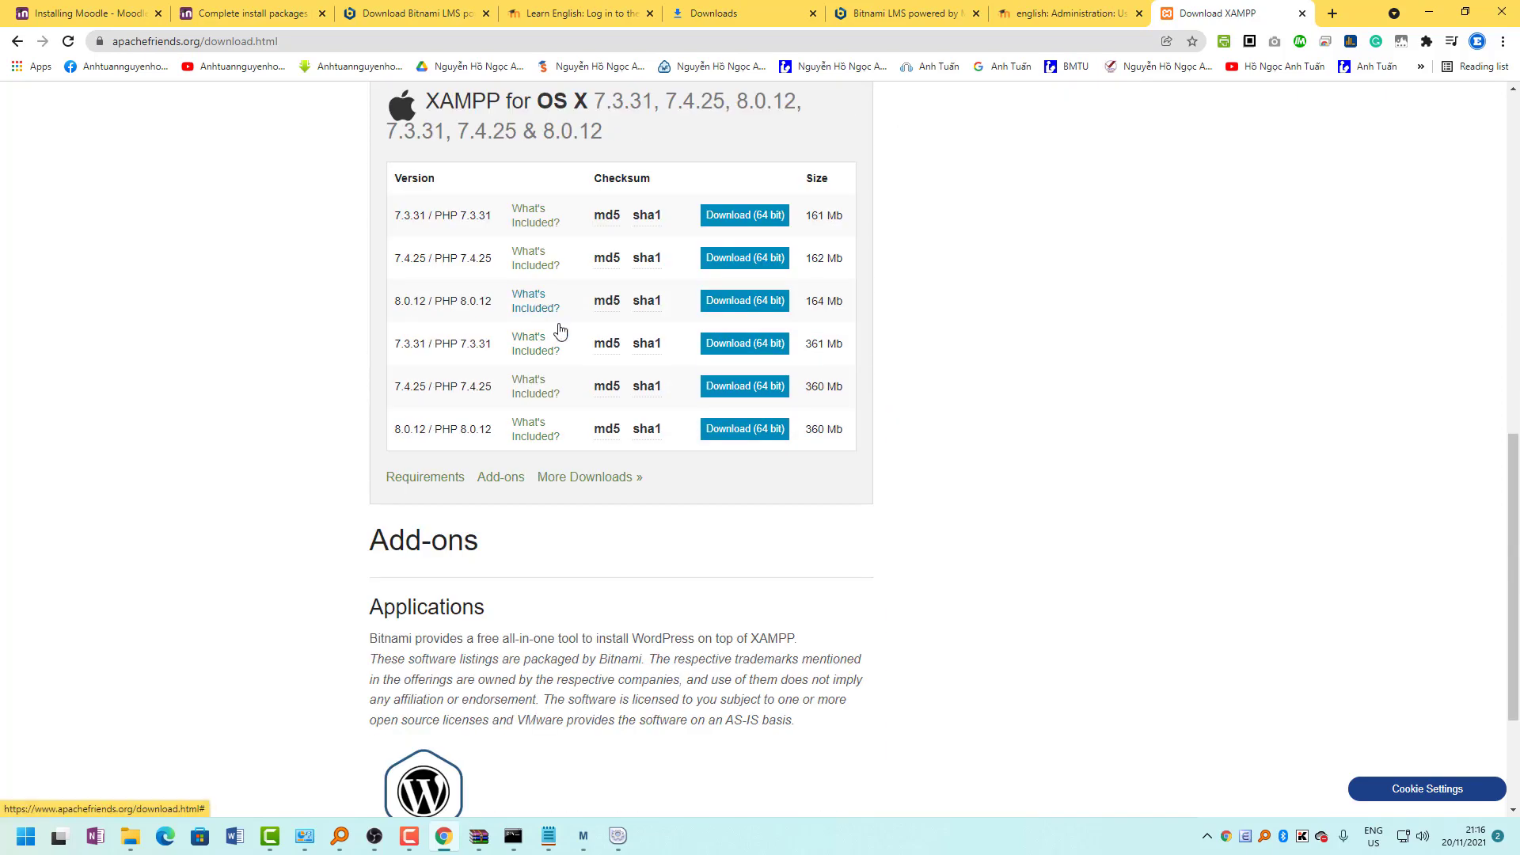
scroll(560, 329, up, 9)
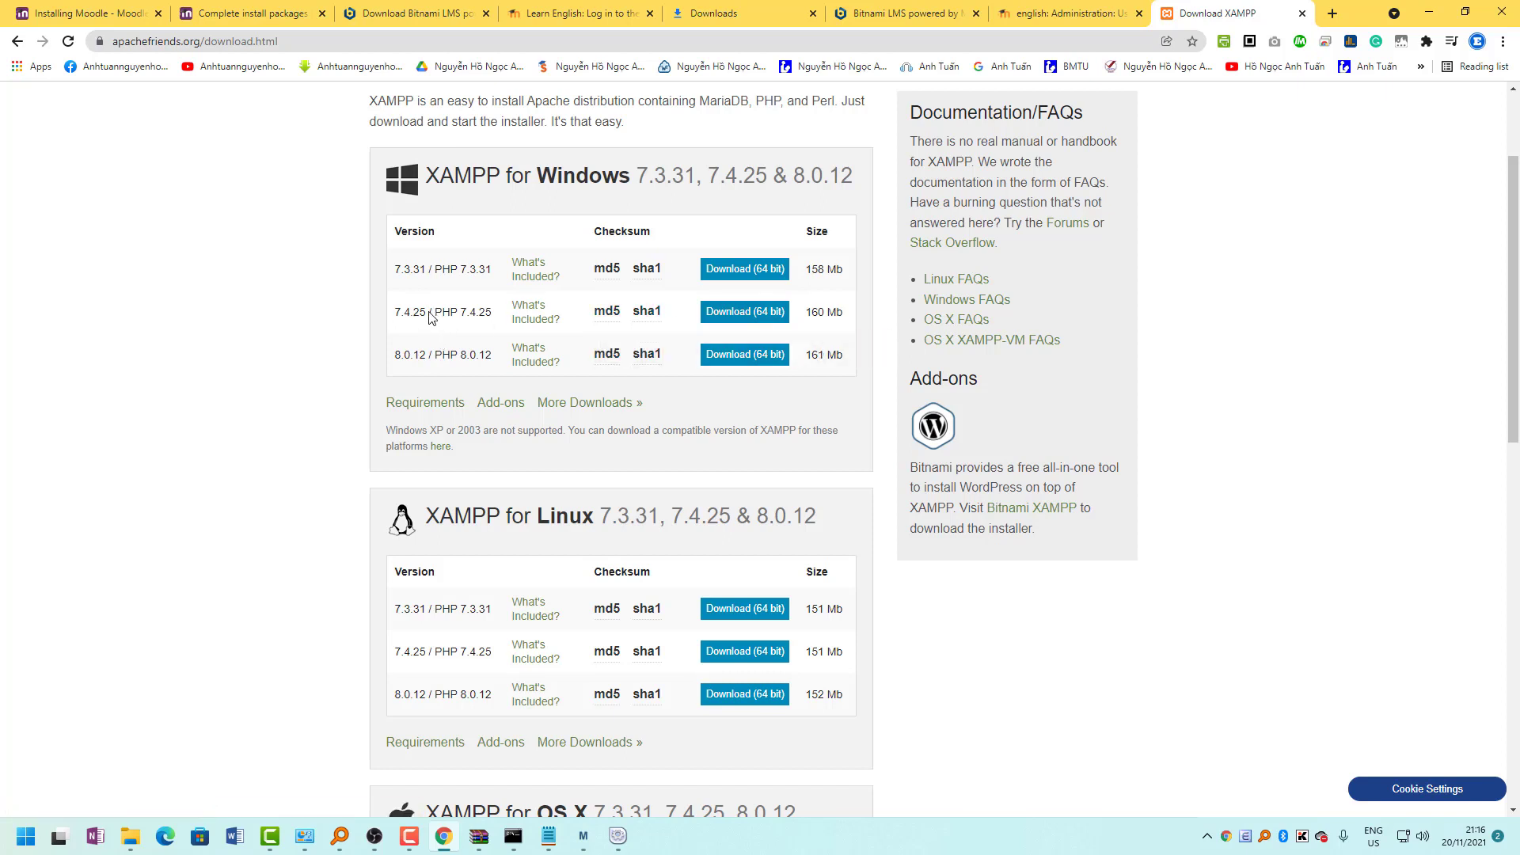
Download the 64-bit XAMPP 7.4.25 Windows installer and save it to the Desktop.
click(746, 318)
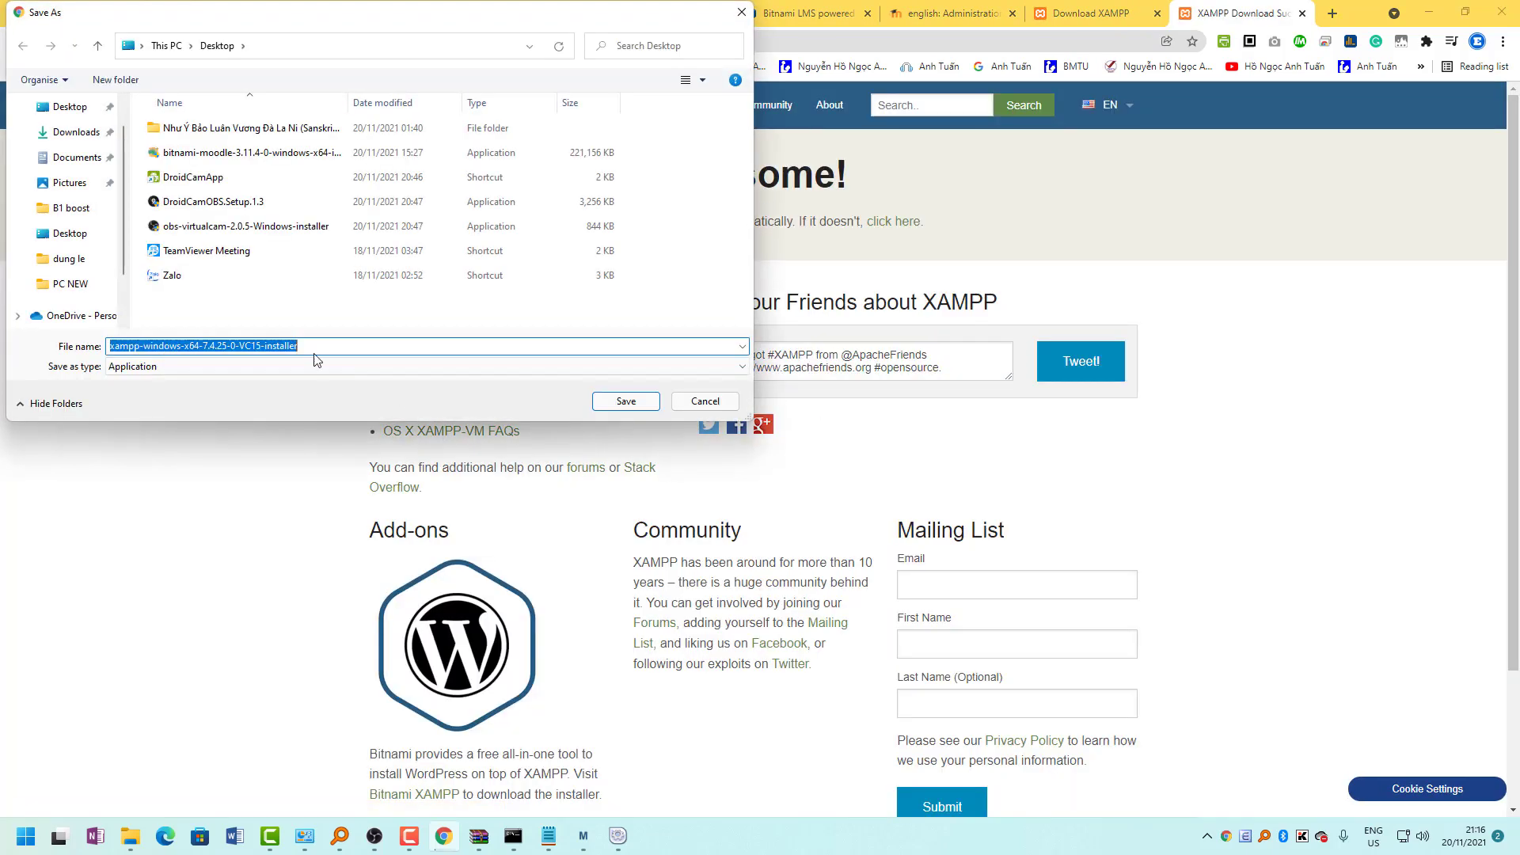
click(69, 112)
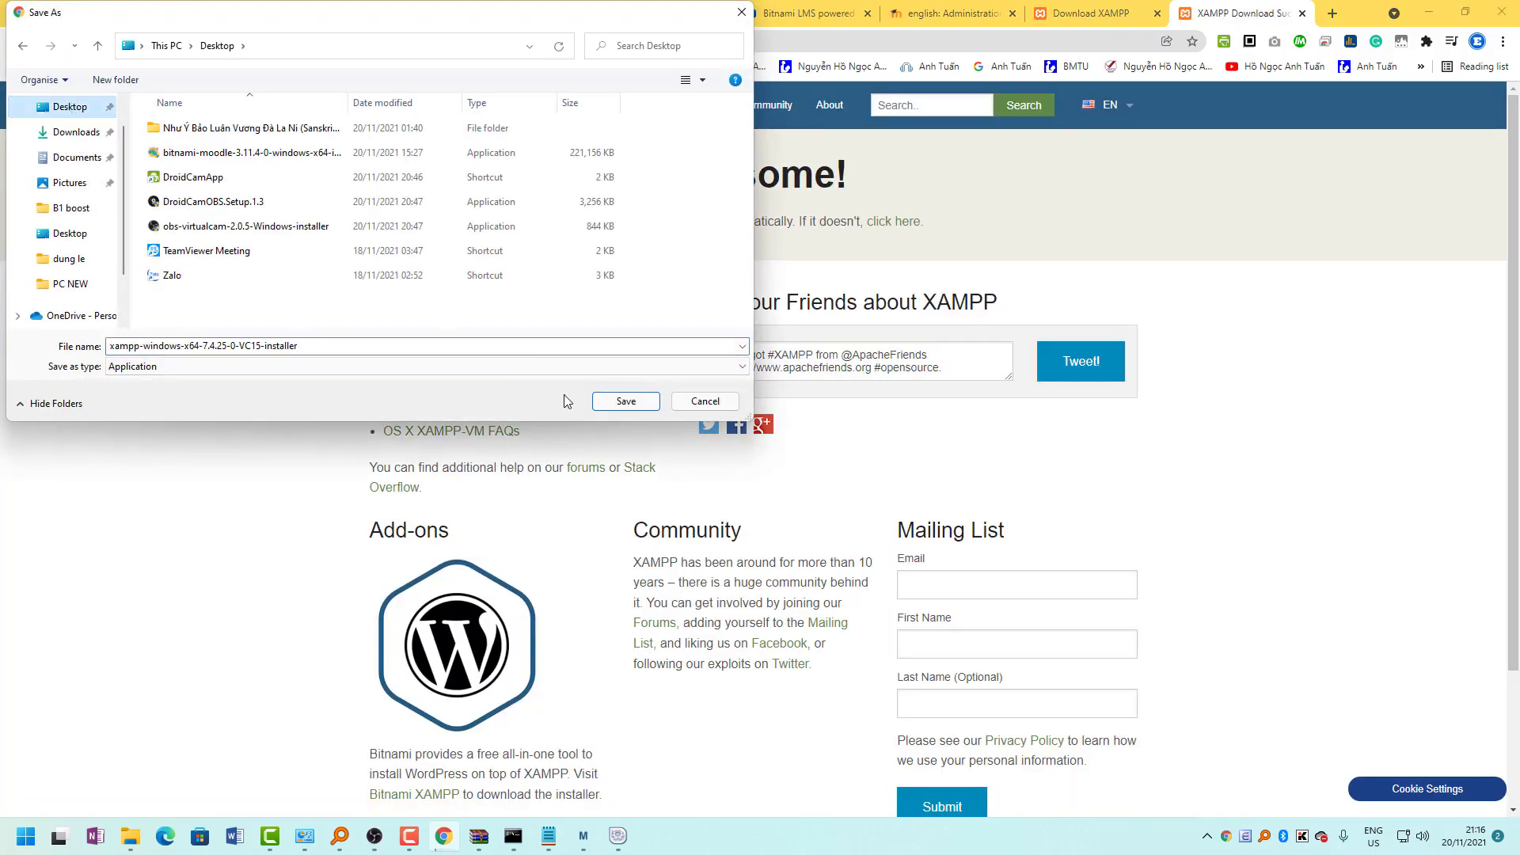
click(617, 408)
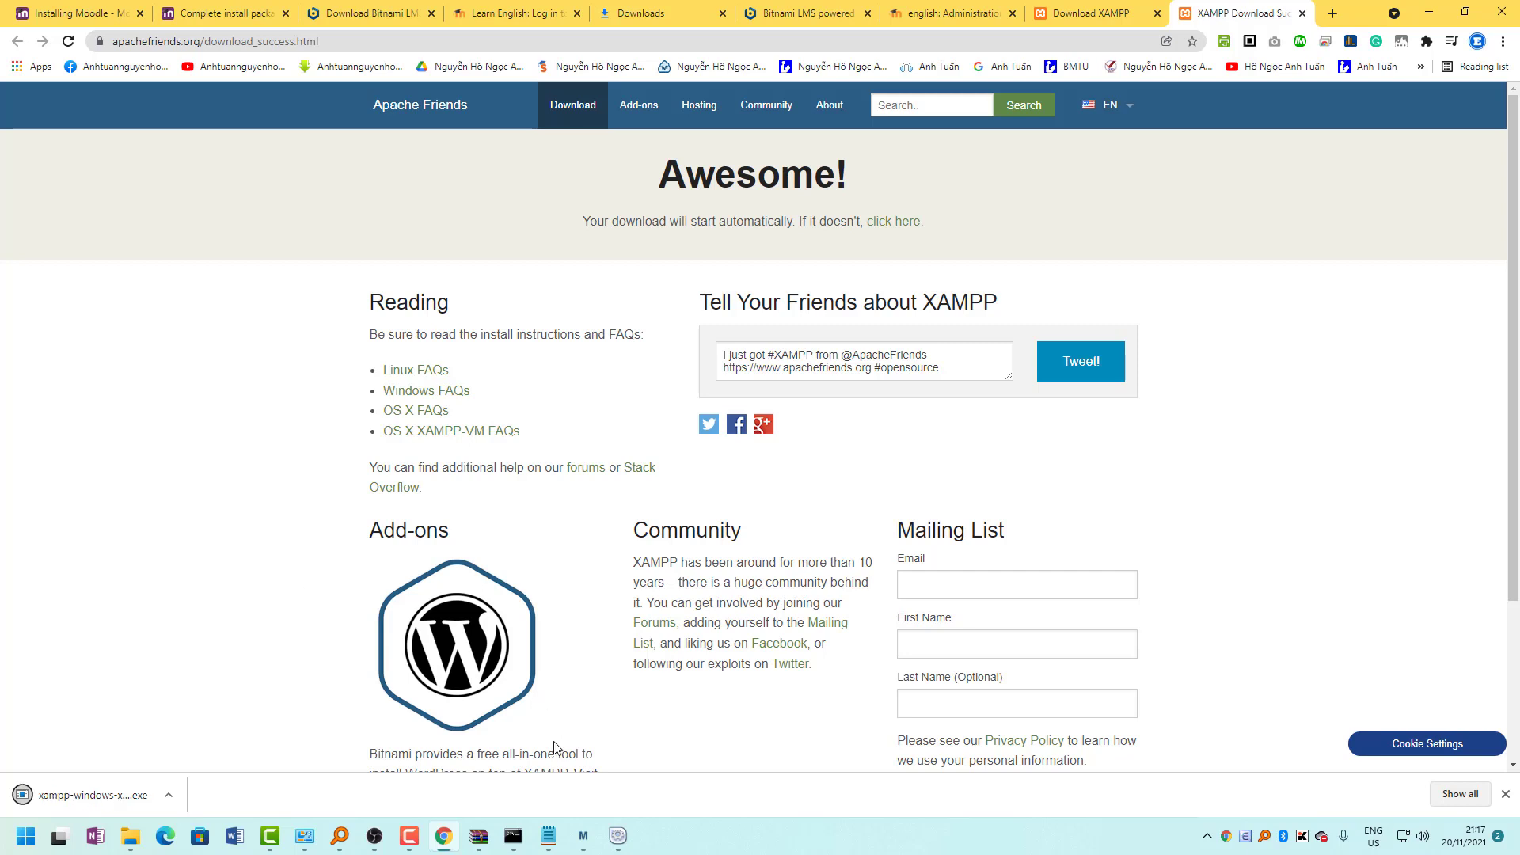
Bring back Bitnami Moodle Setup and decline aborting, so unpacking continues.
click(583, 844)
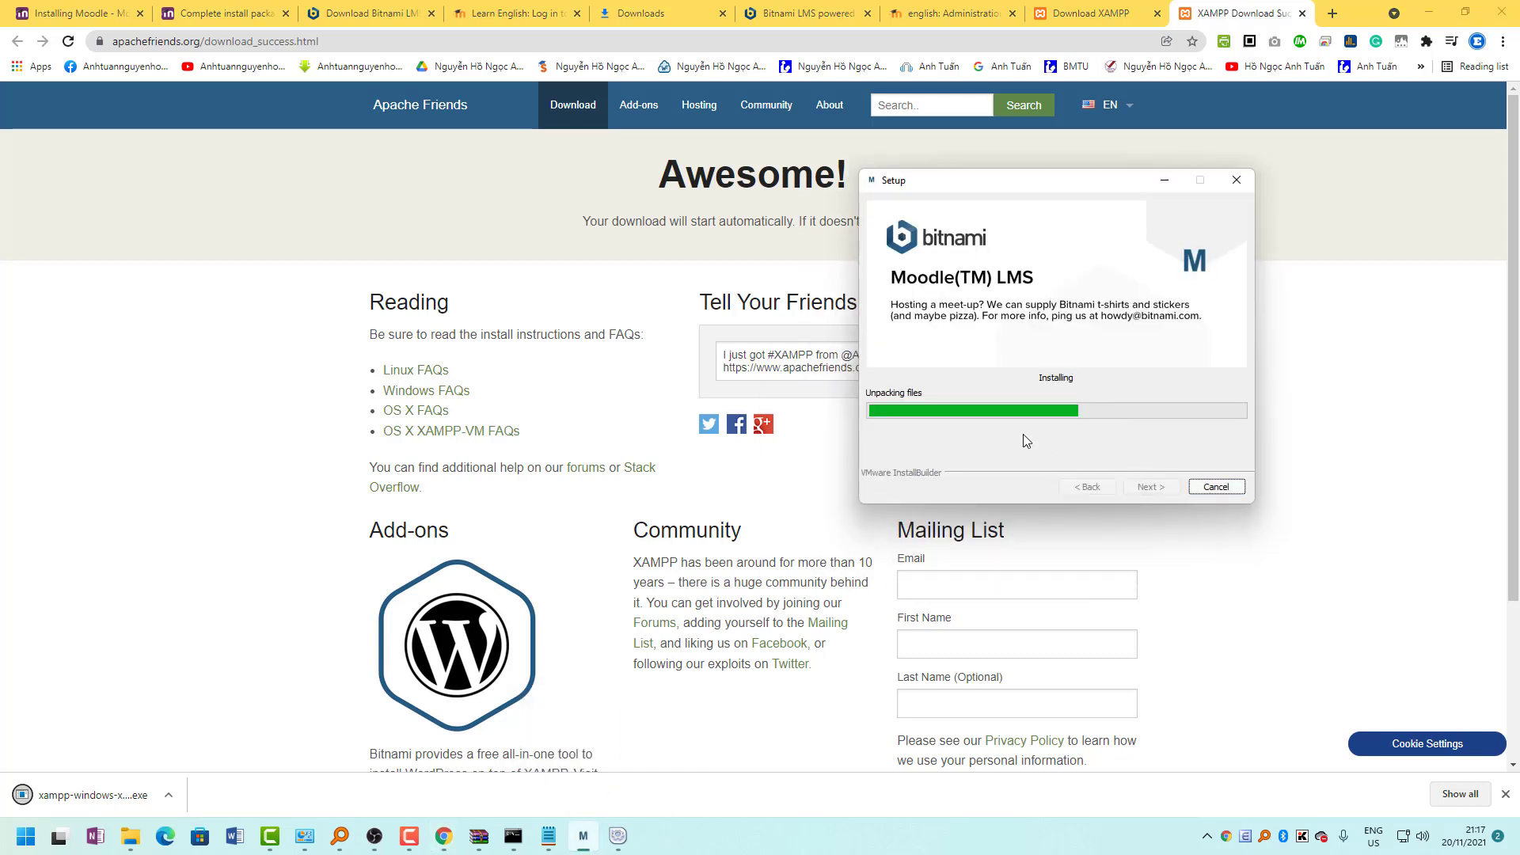
click(1221, 489)
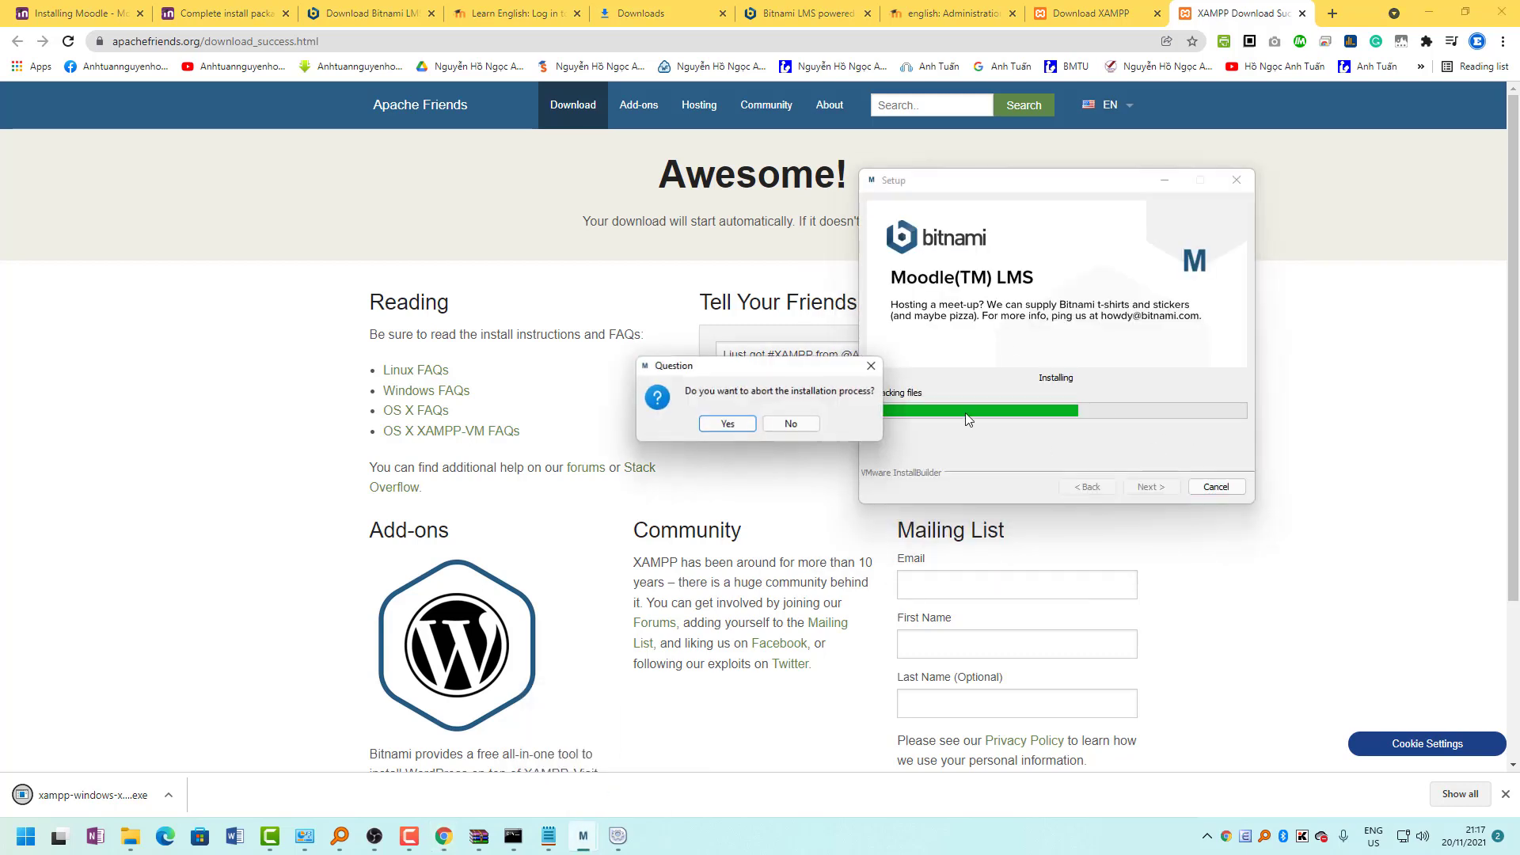
click(730, 426)
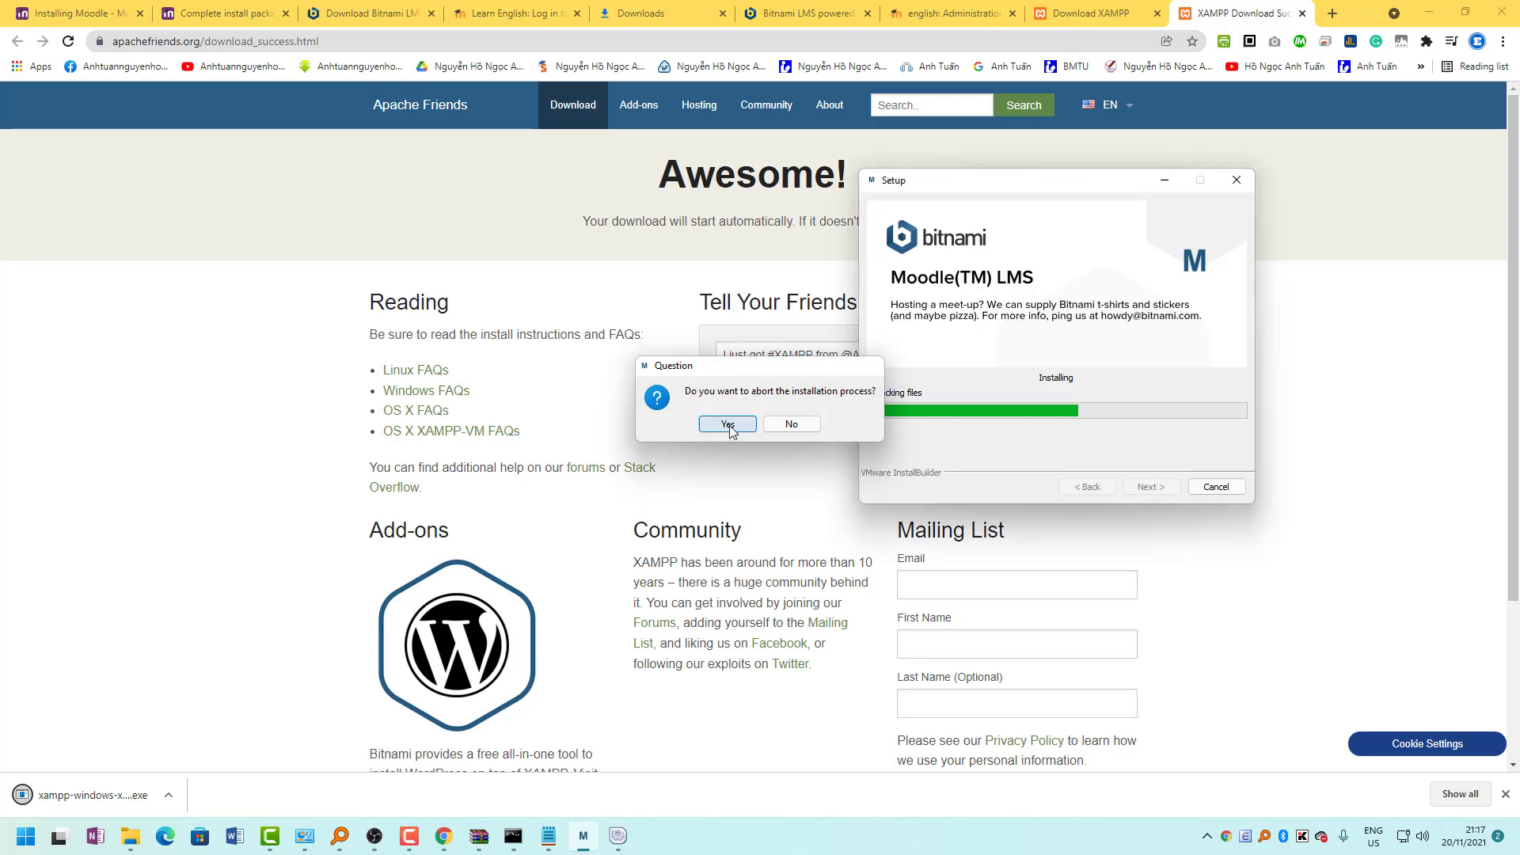
Minimise Moodle Setup and launch the downloaded XAMPP installer from Chrome's download bar.
click(1164, 181)
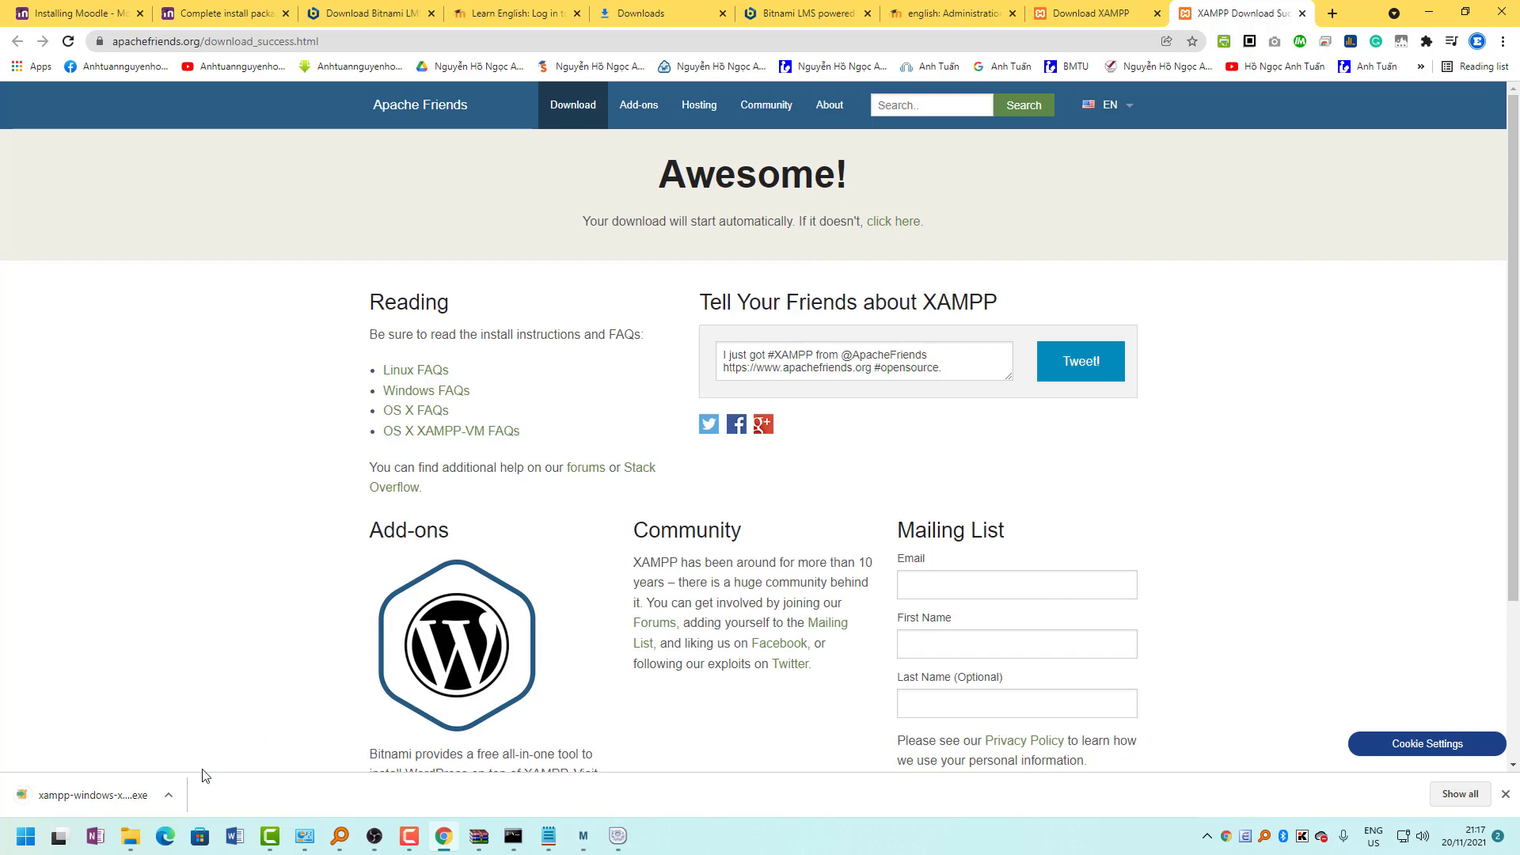
click(82, 801)
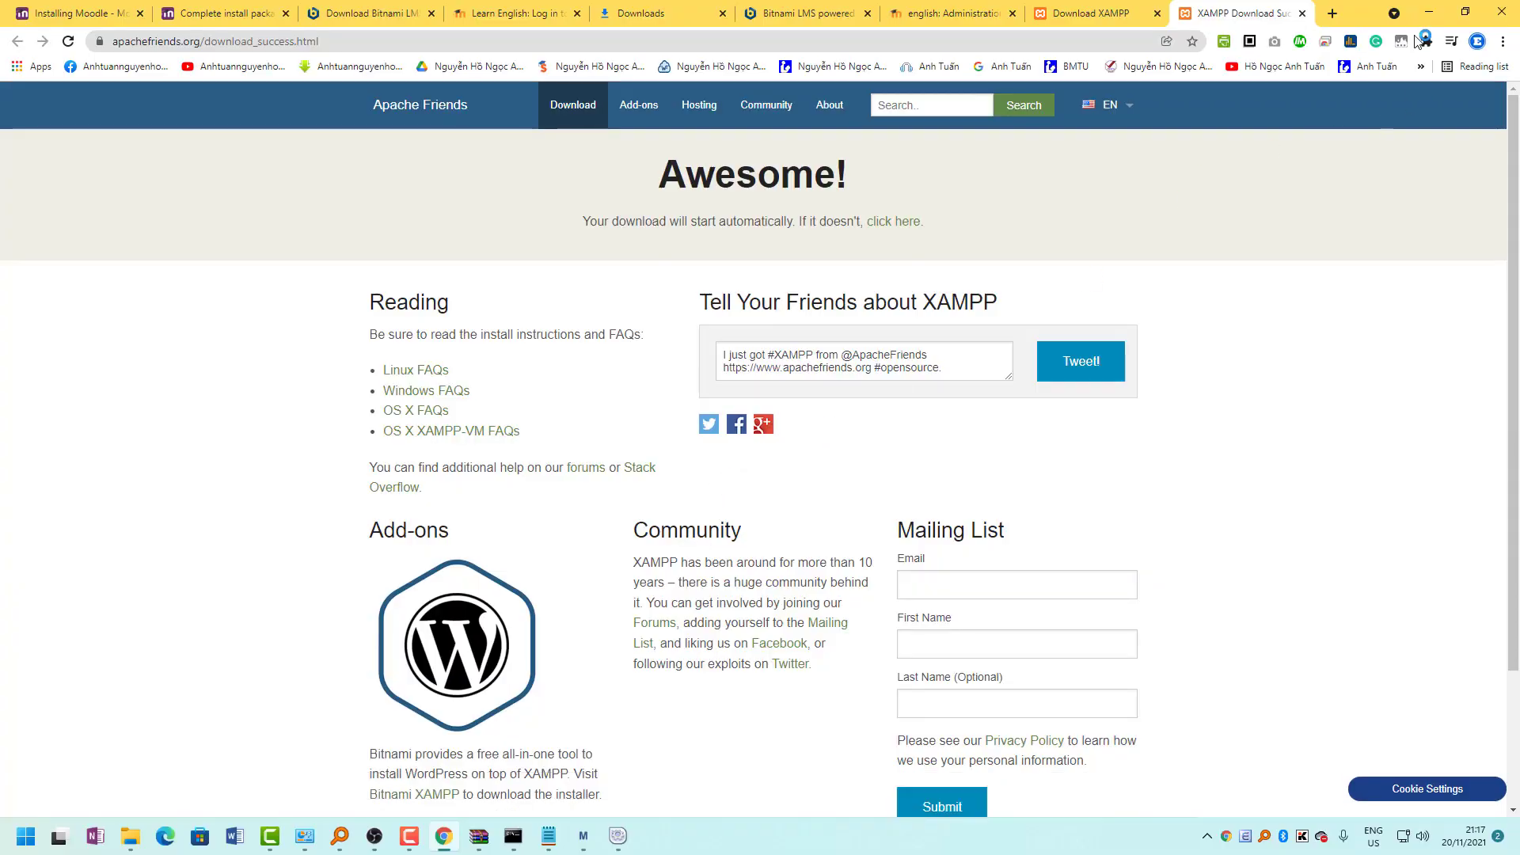
click(1429, 13)
Acknowledge the UAC warning and install XAMPP with default components into C:\xampp, English language.
click(1429, 12)
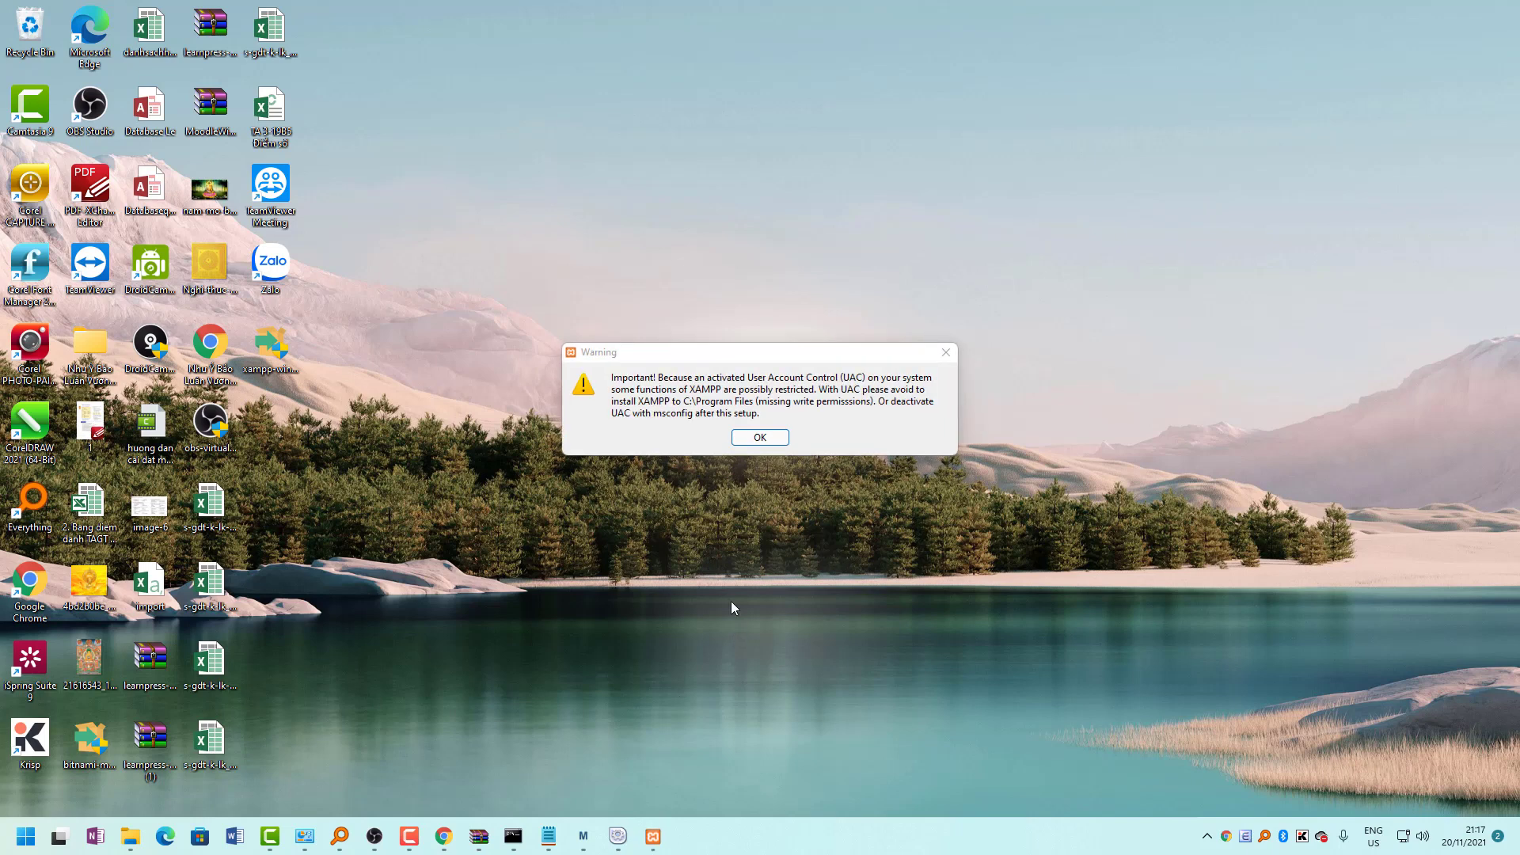
click(760, 437)
click(859, 571)
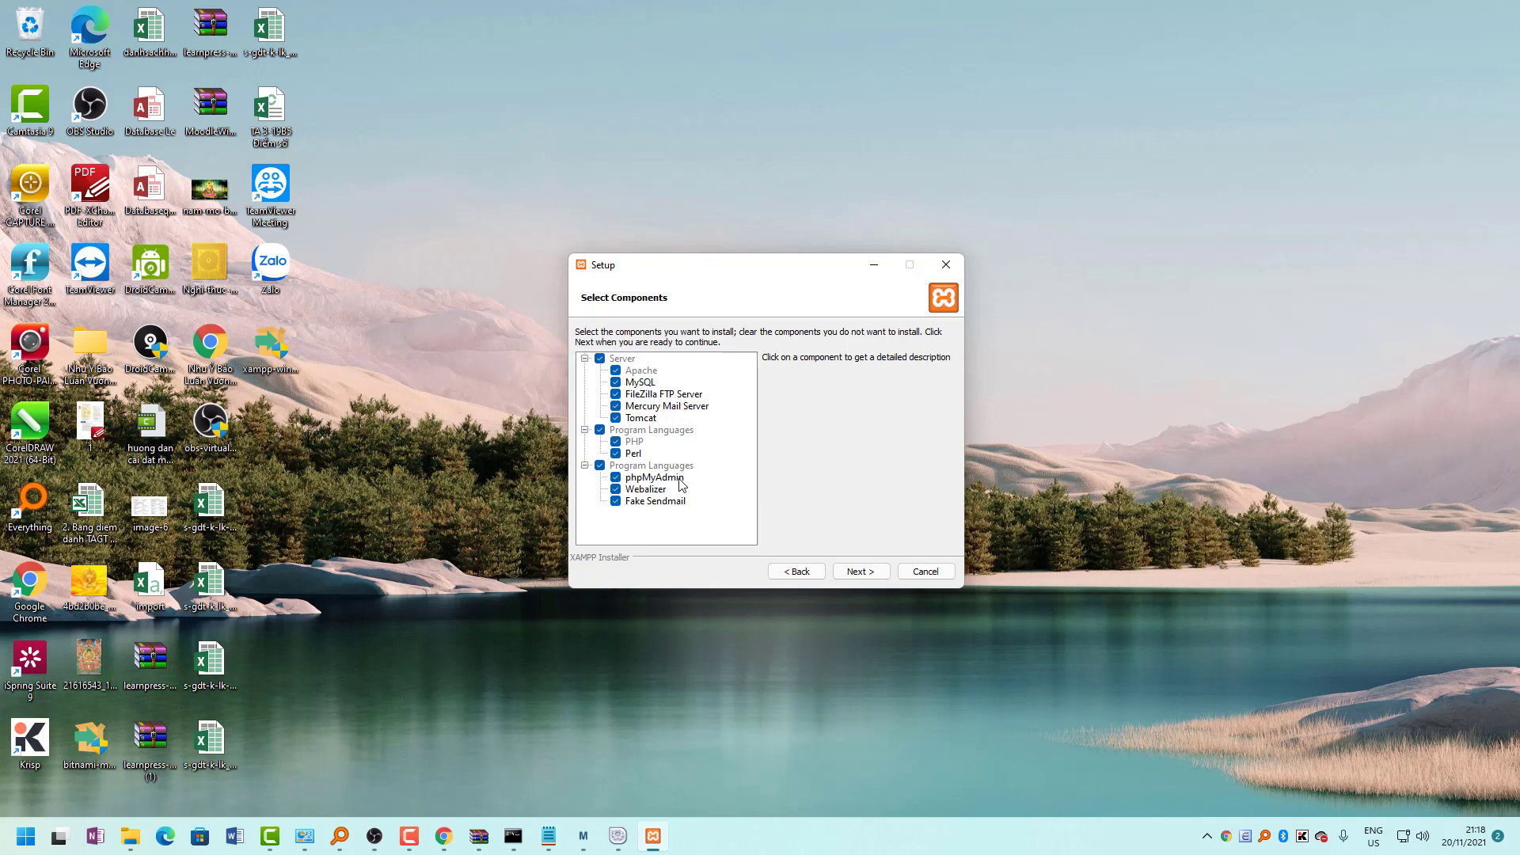
click(860, 571)
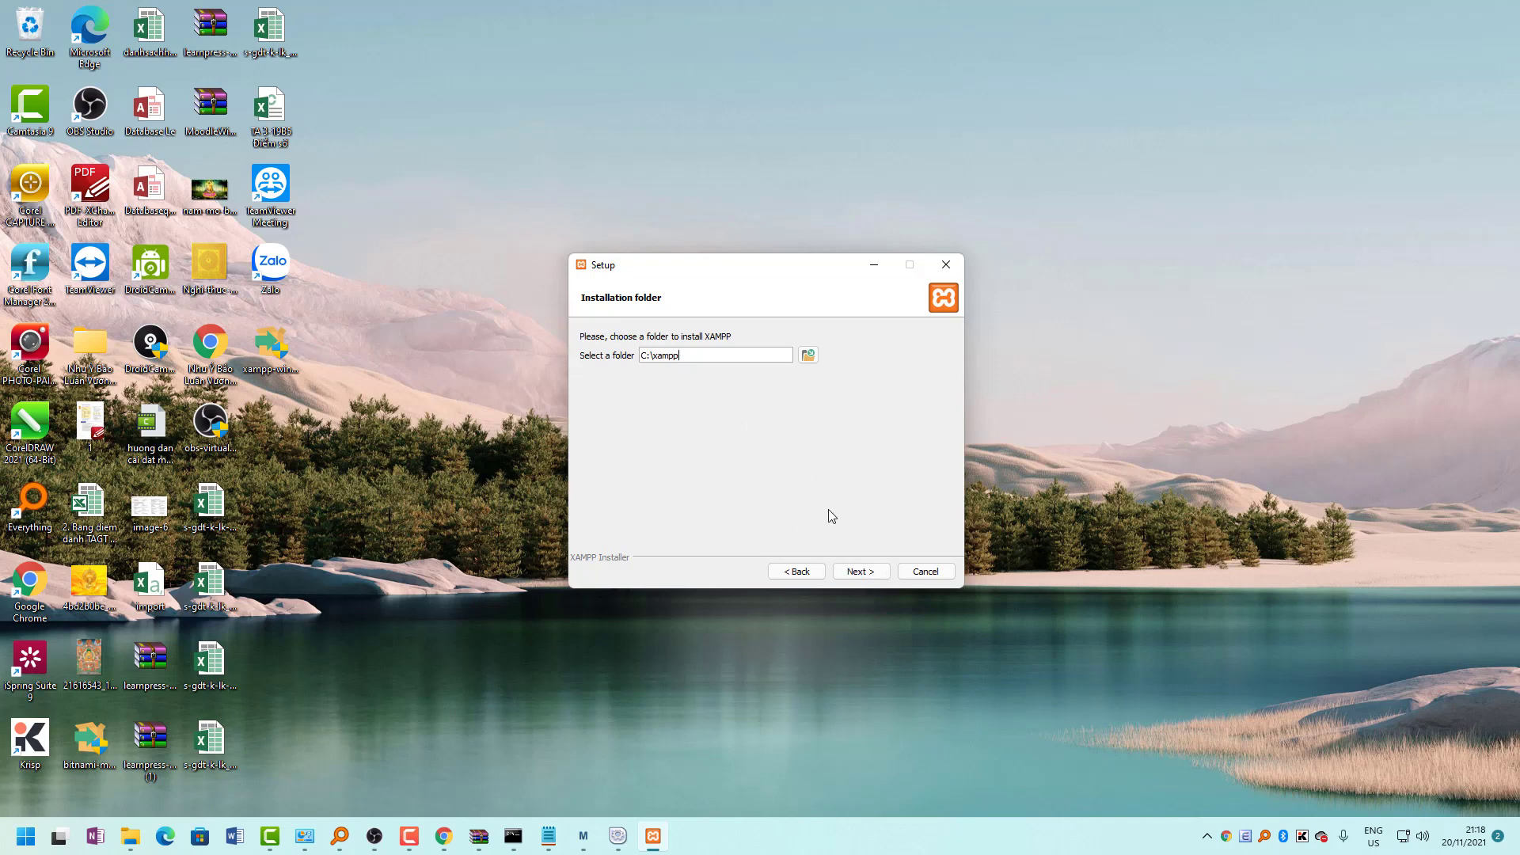
click(851, 571)
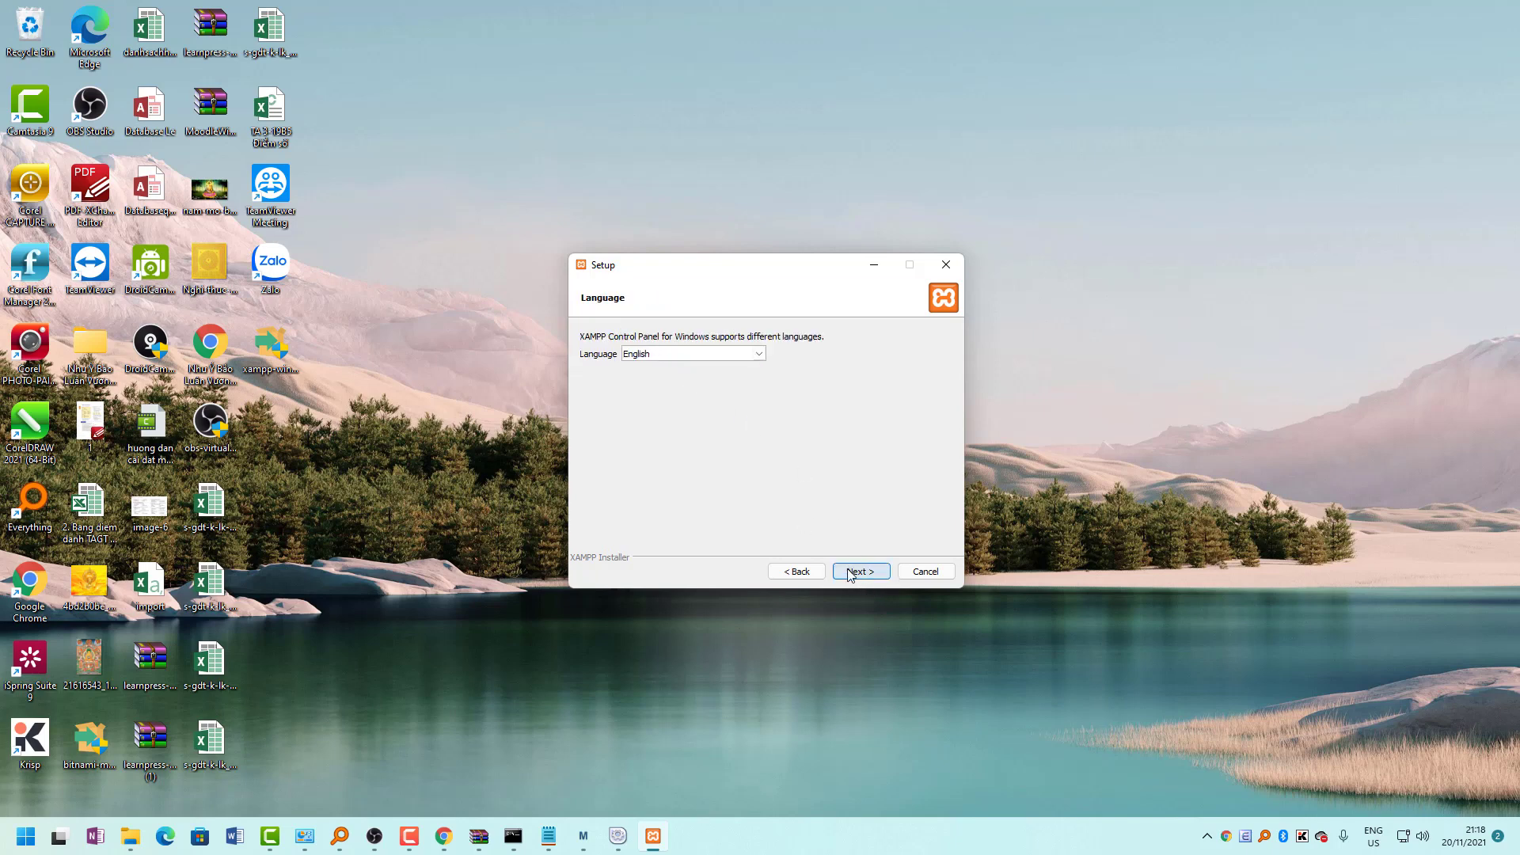
click(850, 572)
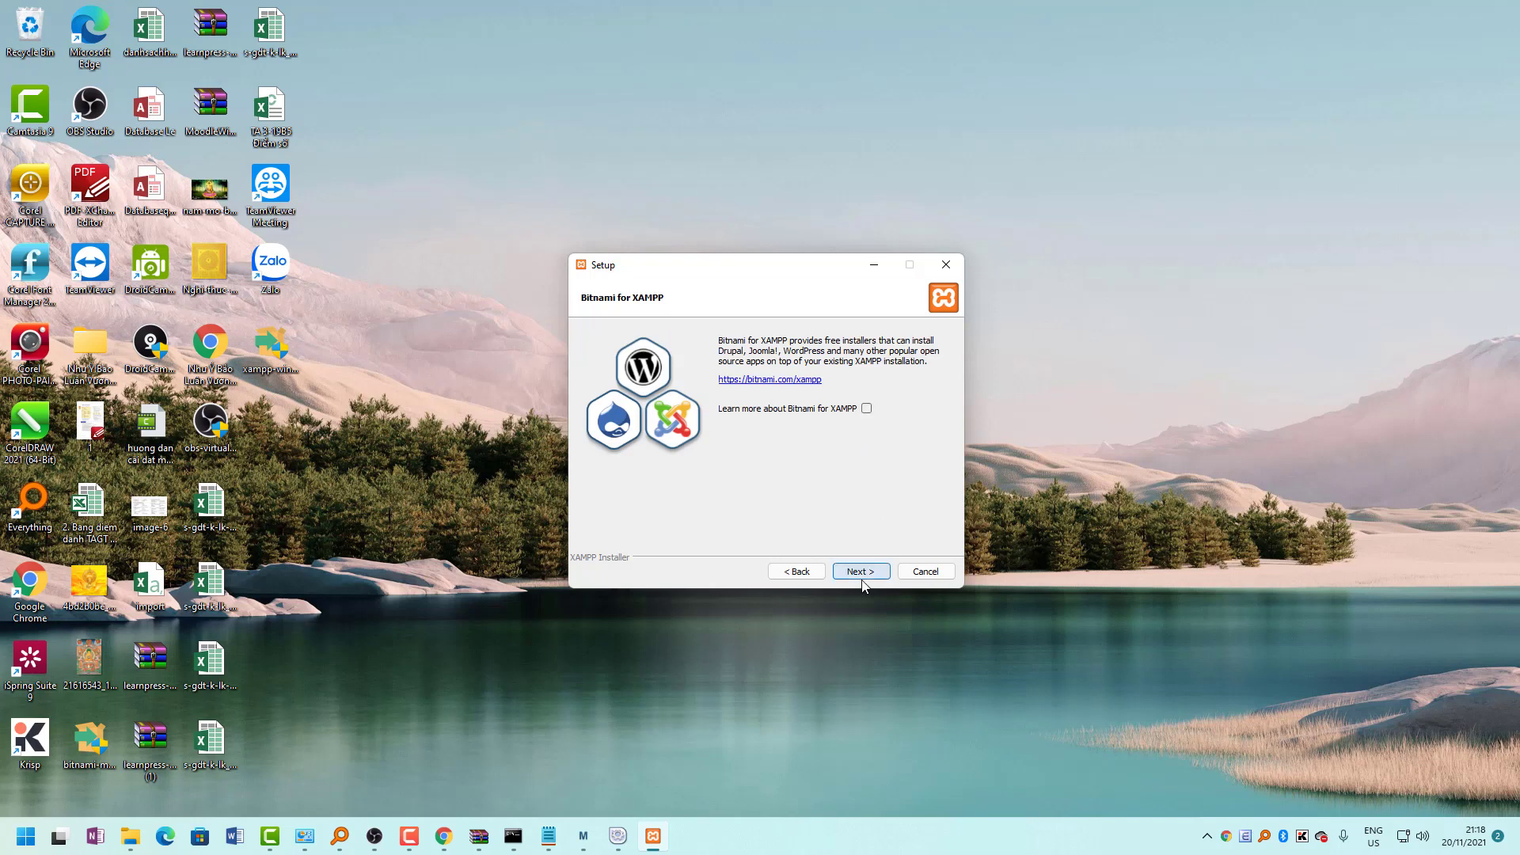
click(861, 576)
click(861, 572)
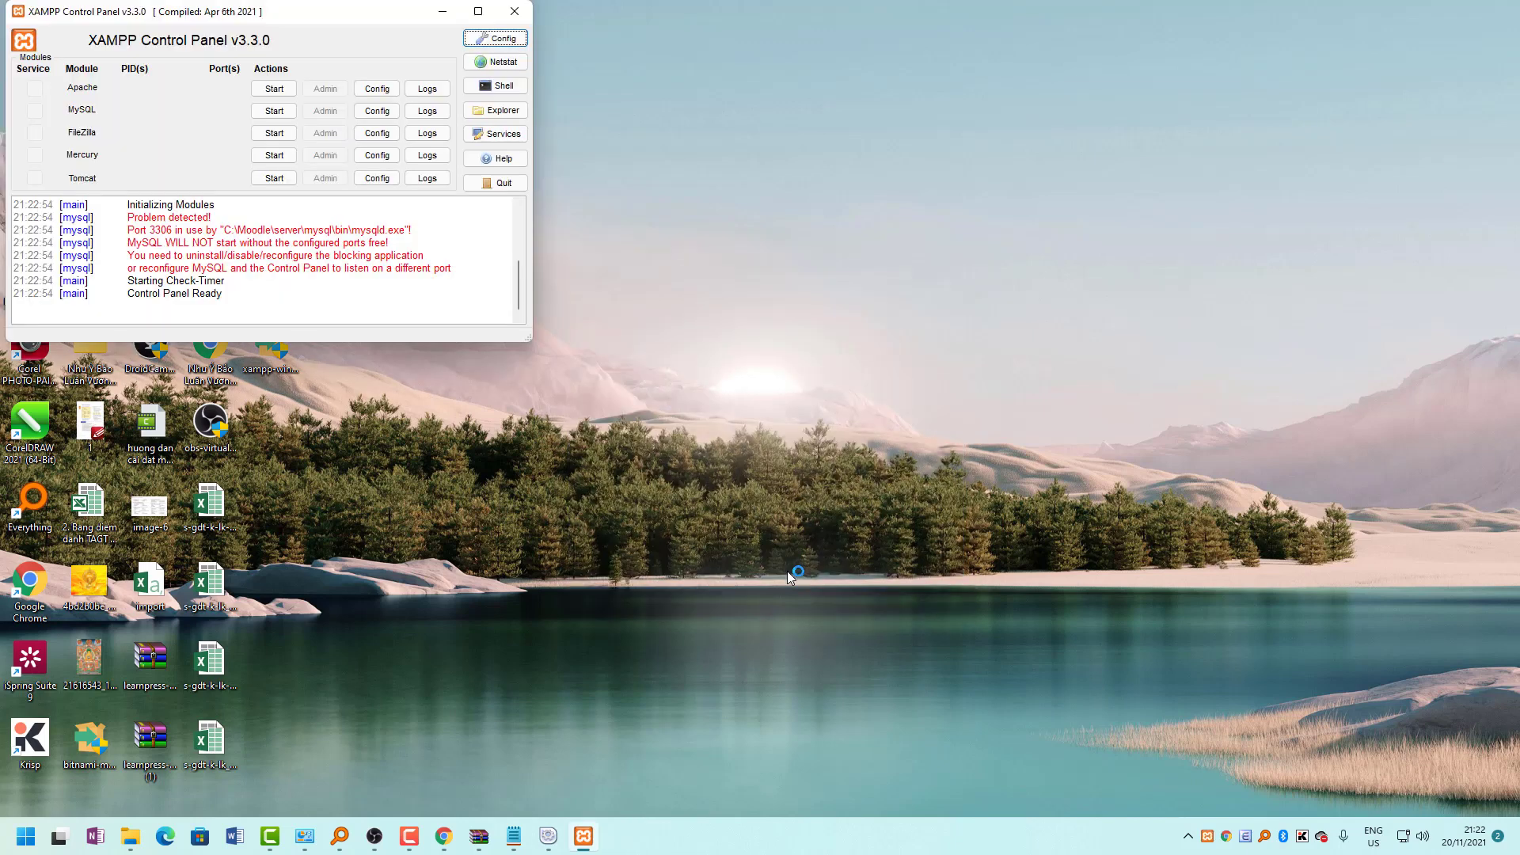
Drag the XAMPP Control Panel to the screen centre and minimise Chrome out of the way.
drag(174, 20, 602, 202)
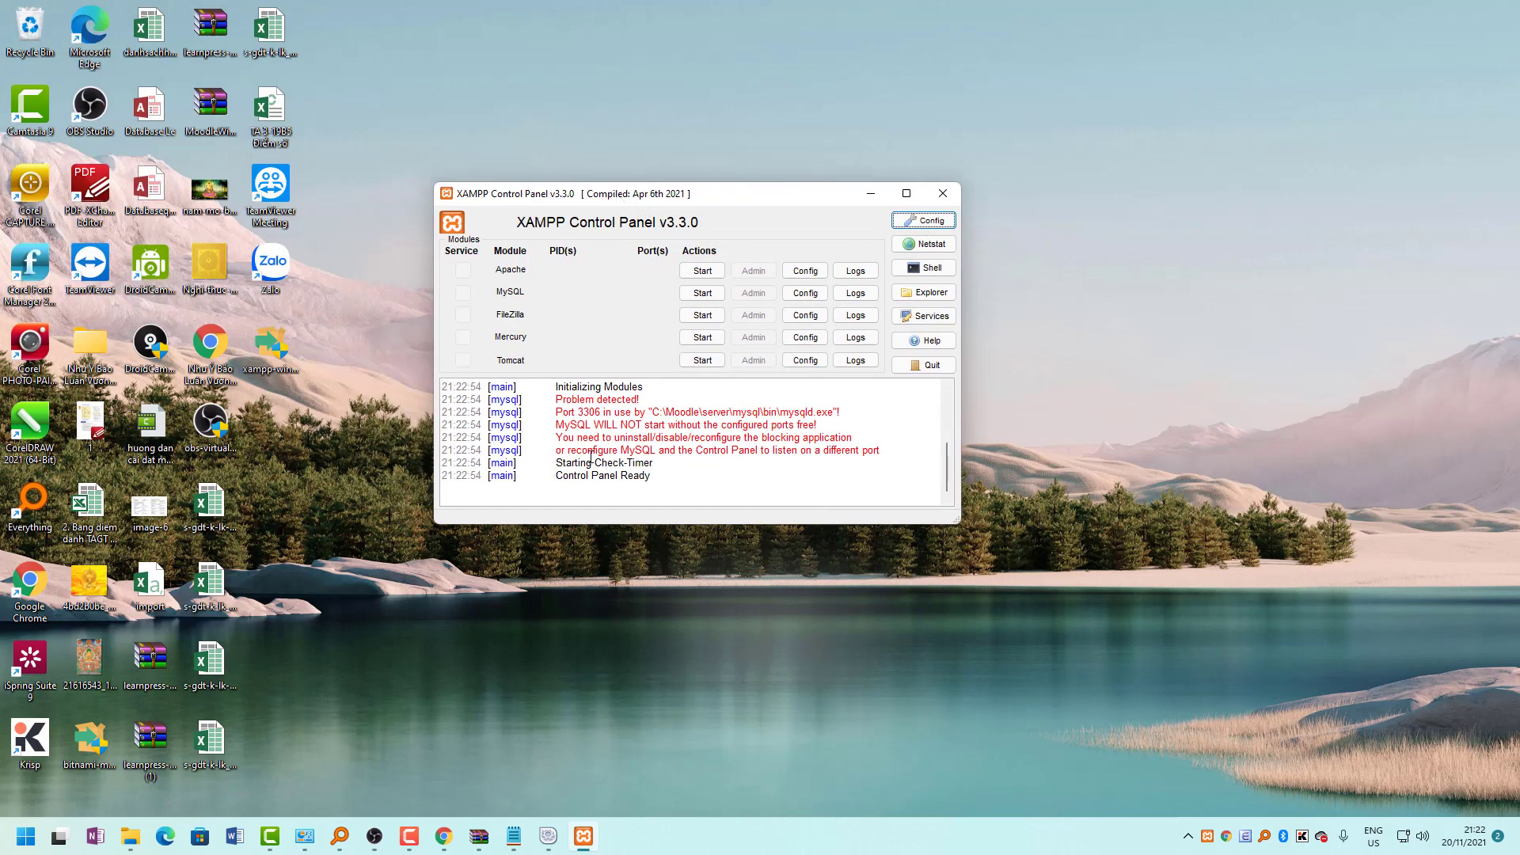
click(441, 845)
click(436, 849)
click(340, 836)
Search Everything for 'moodle', select moodle-3.11.3.zip on drive J:, then minimise Everything.
triple_click(83, 45)
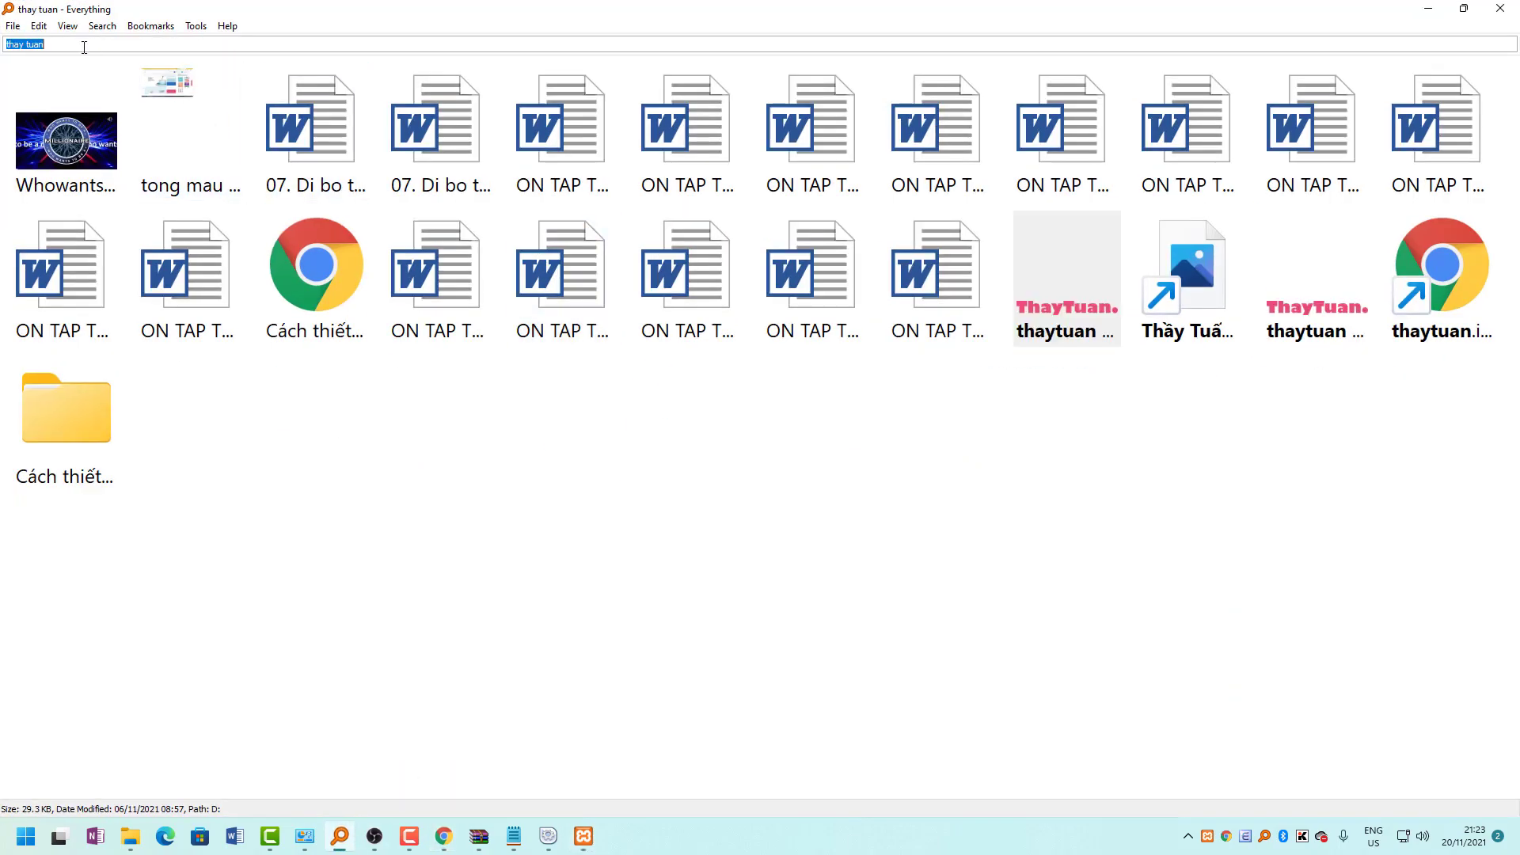
text(mooodle)
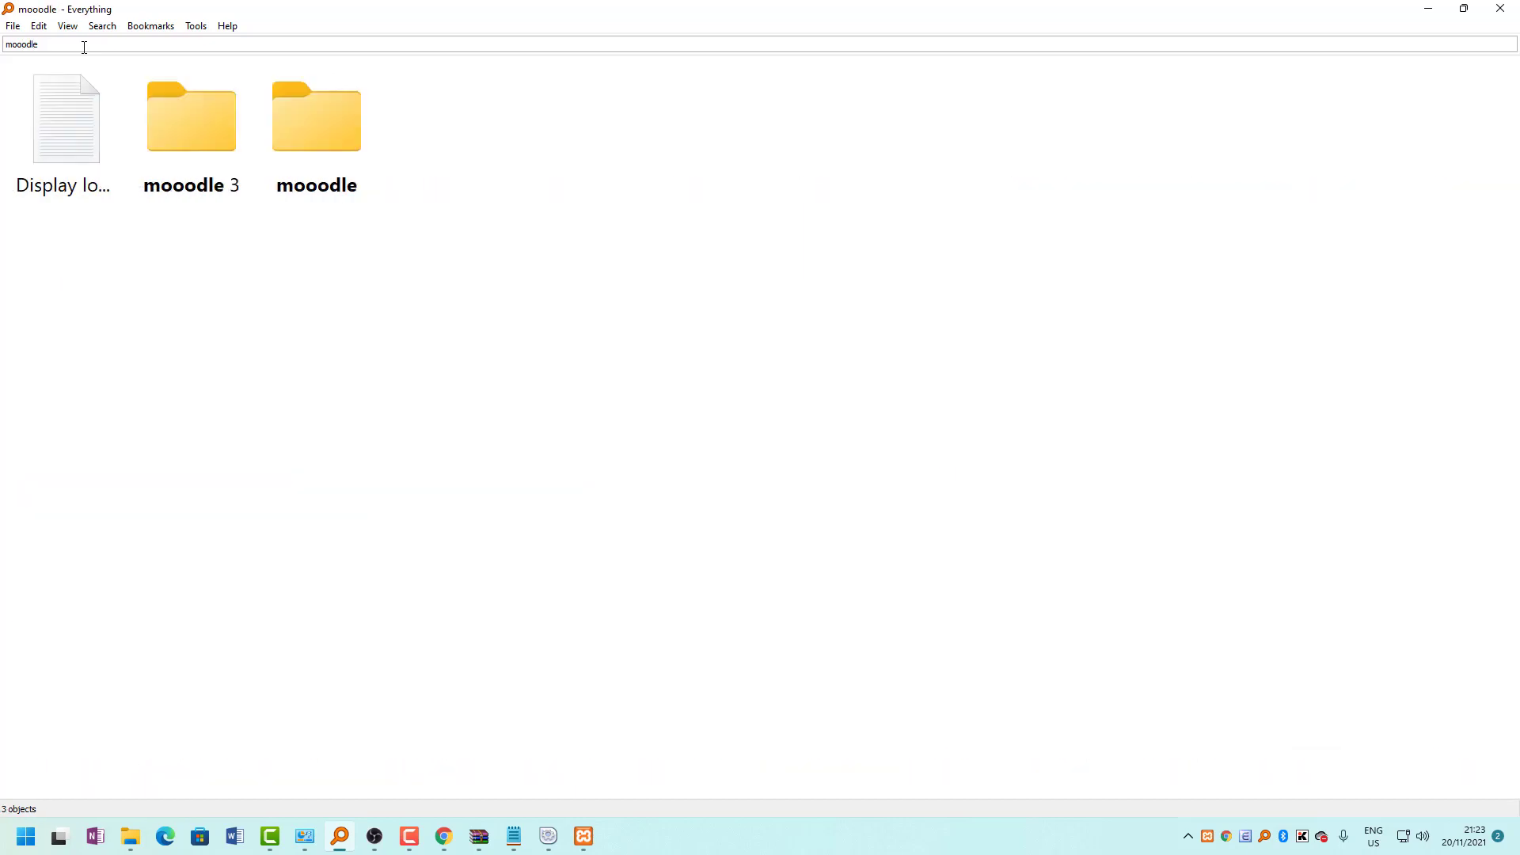
key(BackSpace)
key(BackSpace)
key(BackSpace)
key(BackSpace)
key(BackSpace)
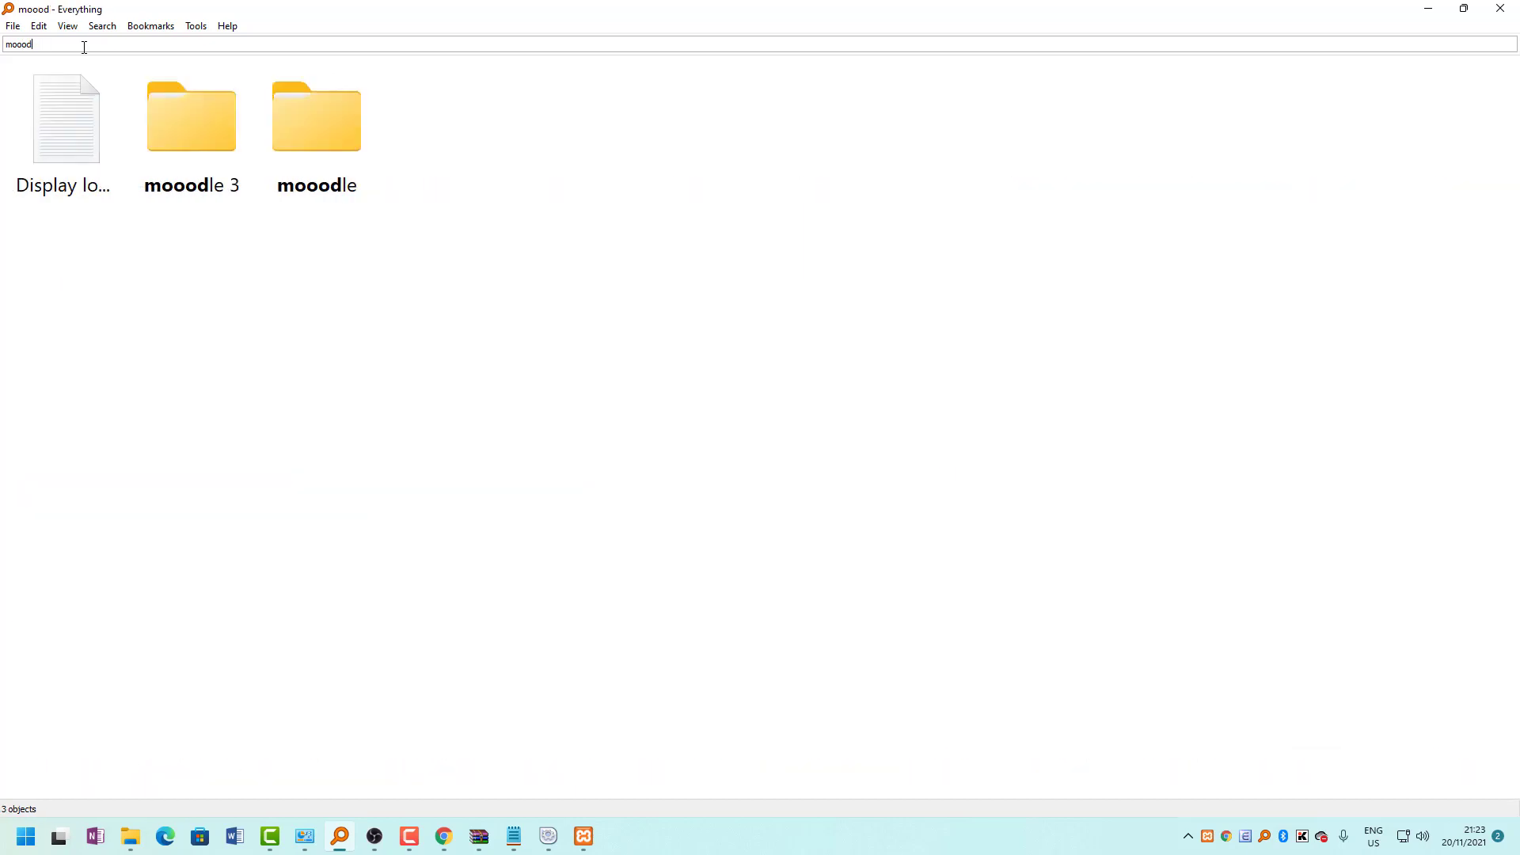
text(dle)
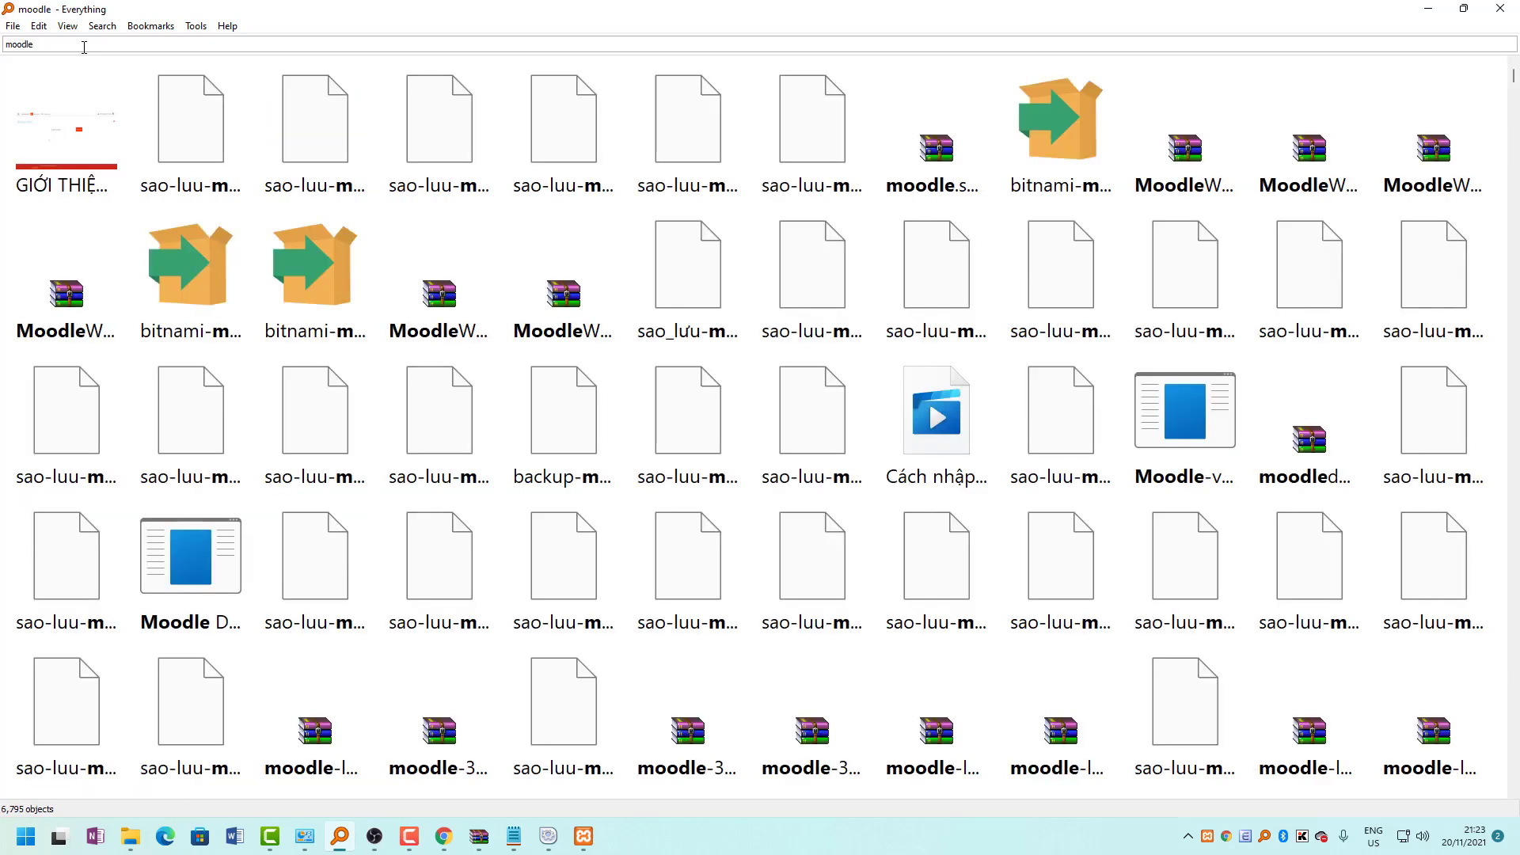
ctrl+scroll(420, 198, down, 1)
ctrl+scroll(421, 197, down, 1)
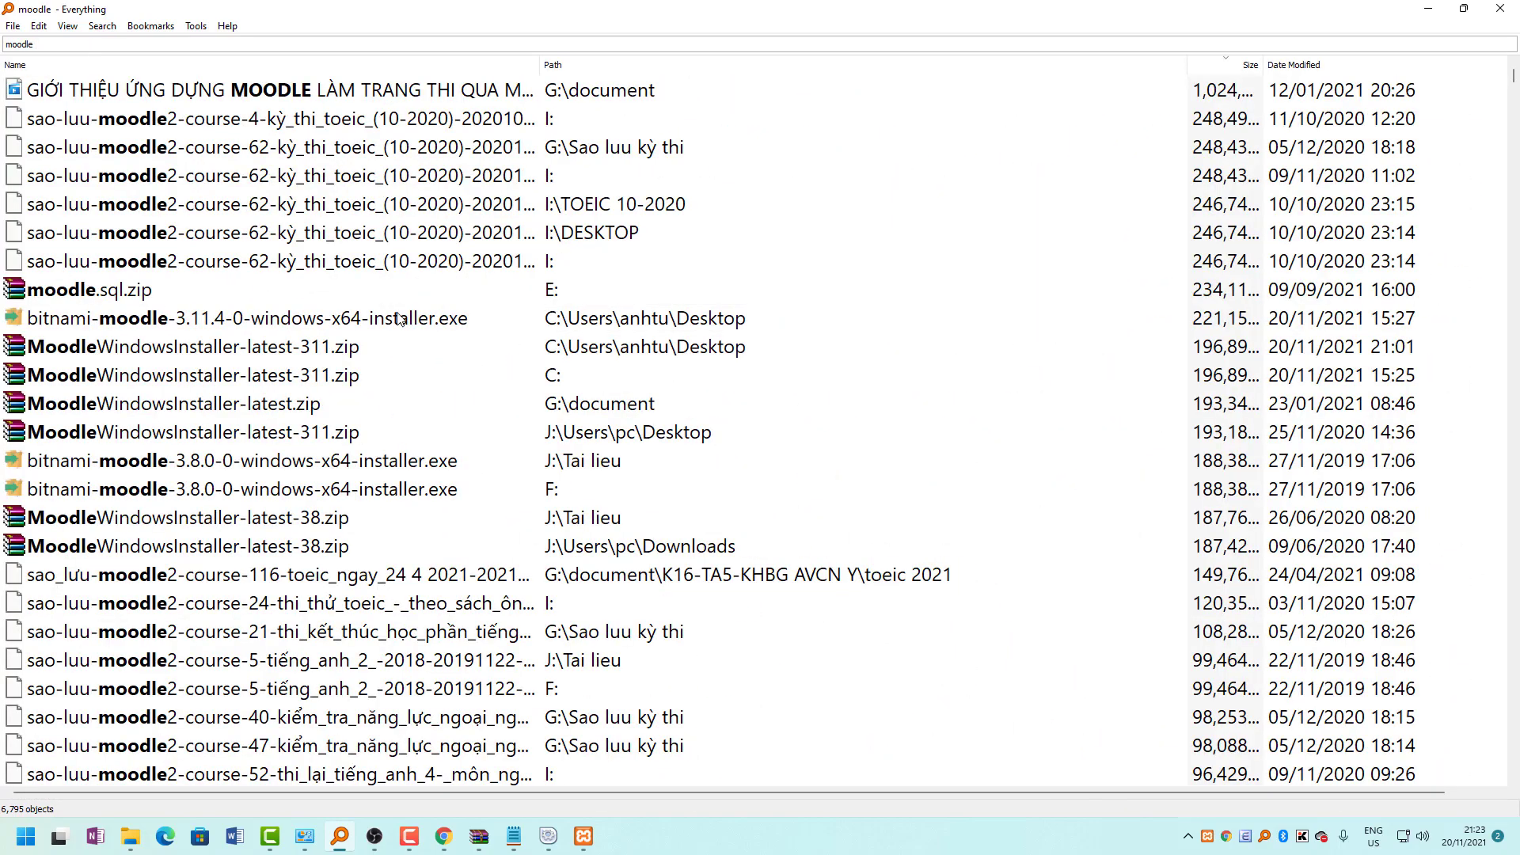
click(228, 355)
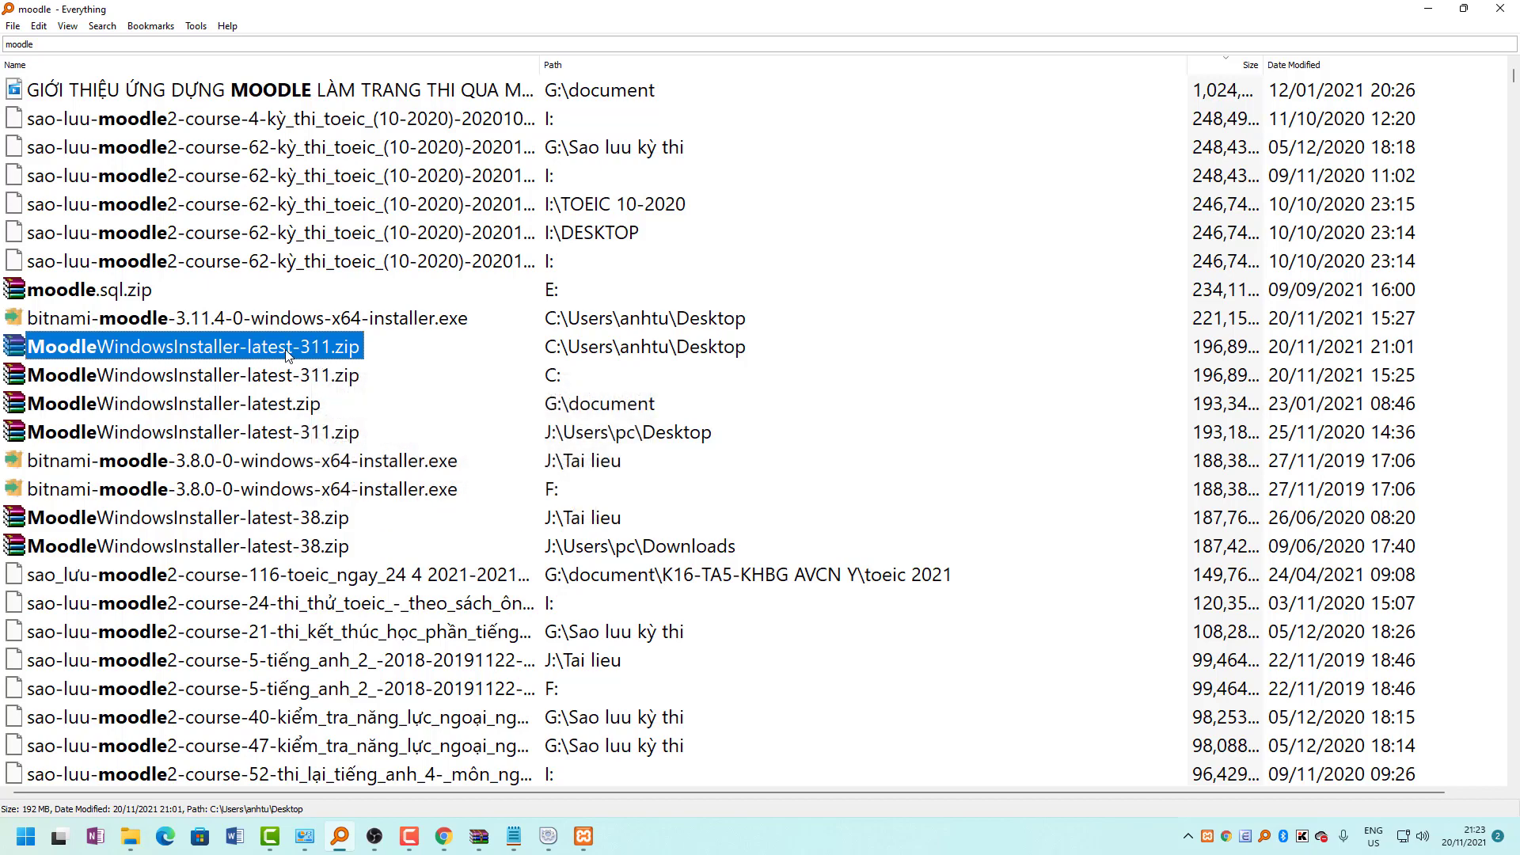
scroll(262, 569, down, 7)
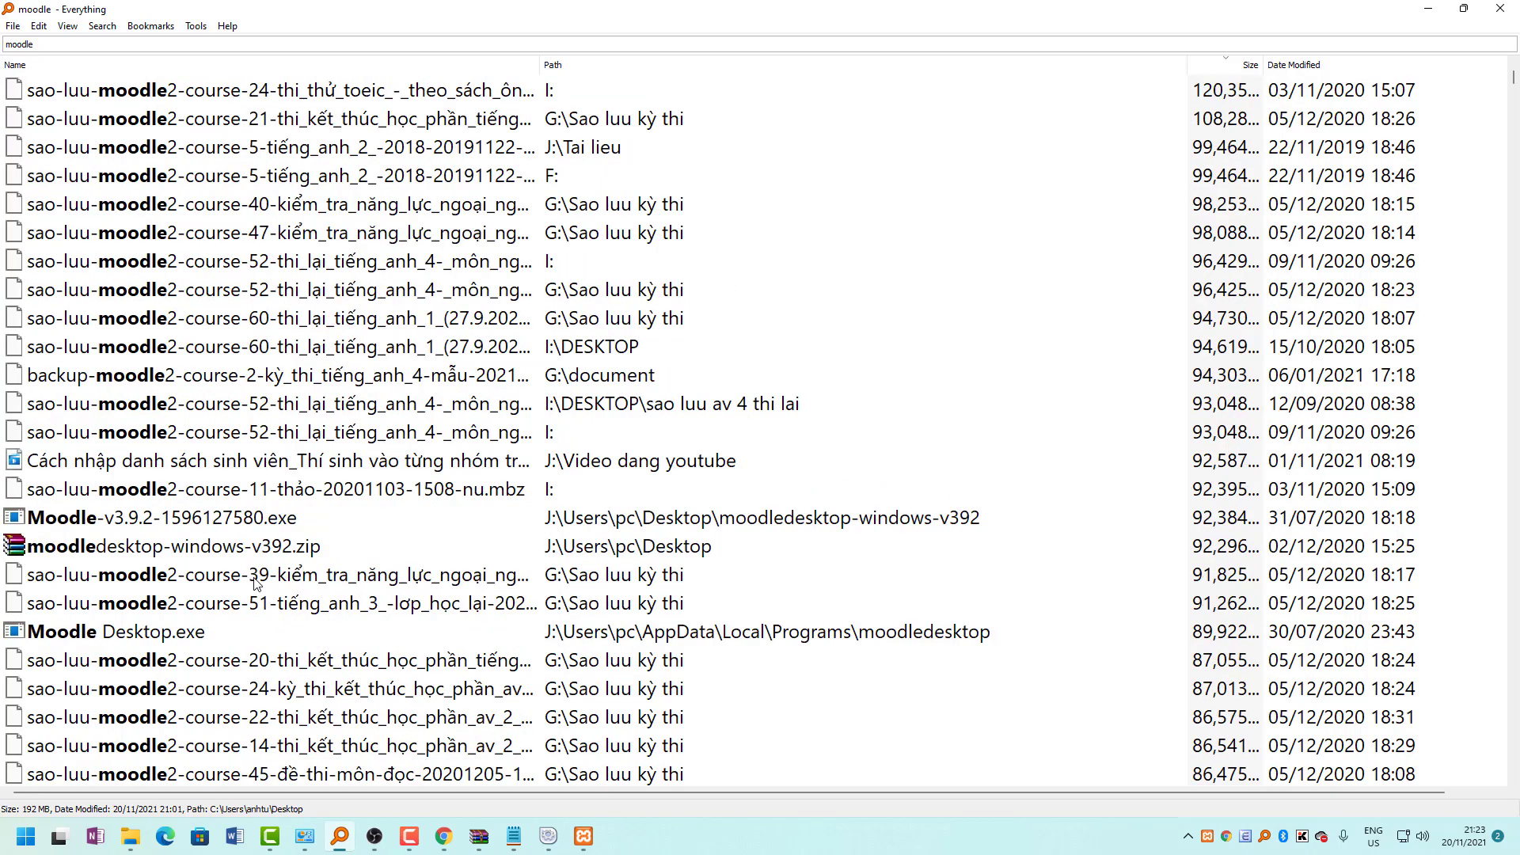
scroll(254, 580, down, 7)
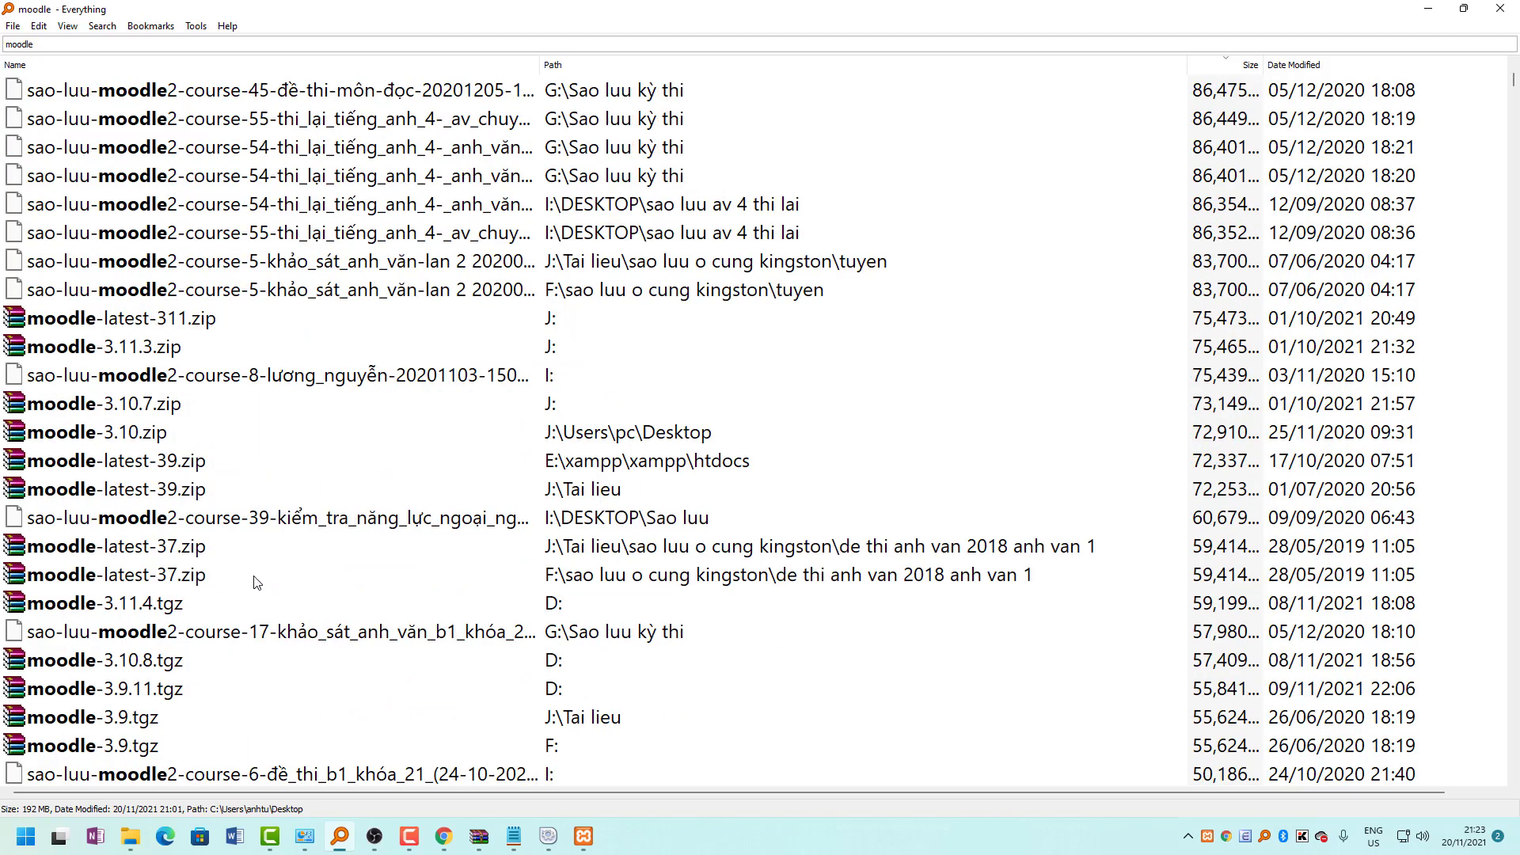
click(113, 356)
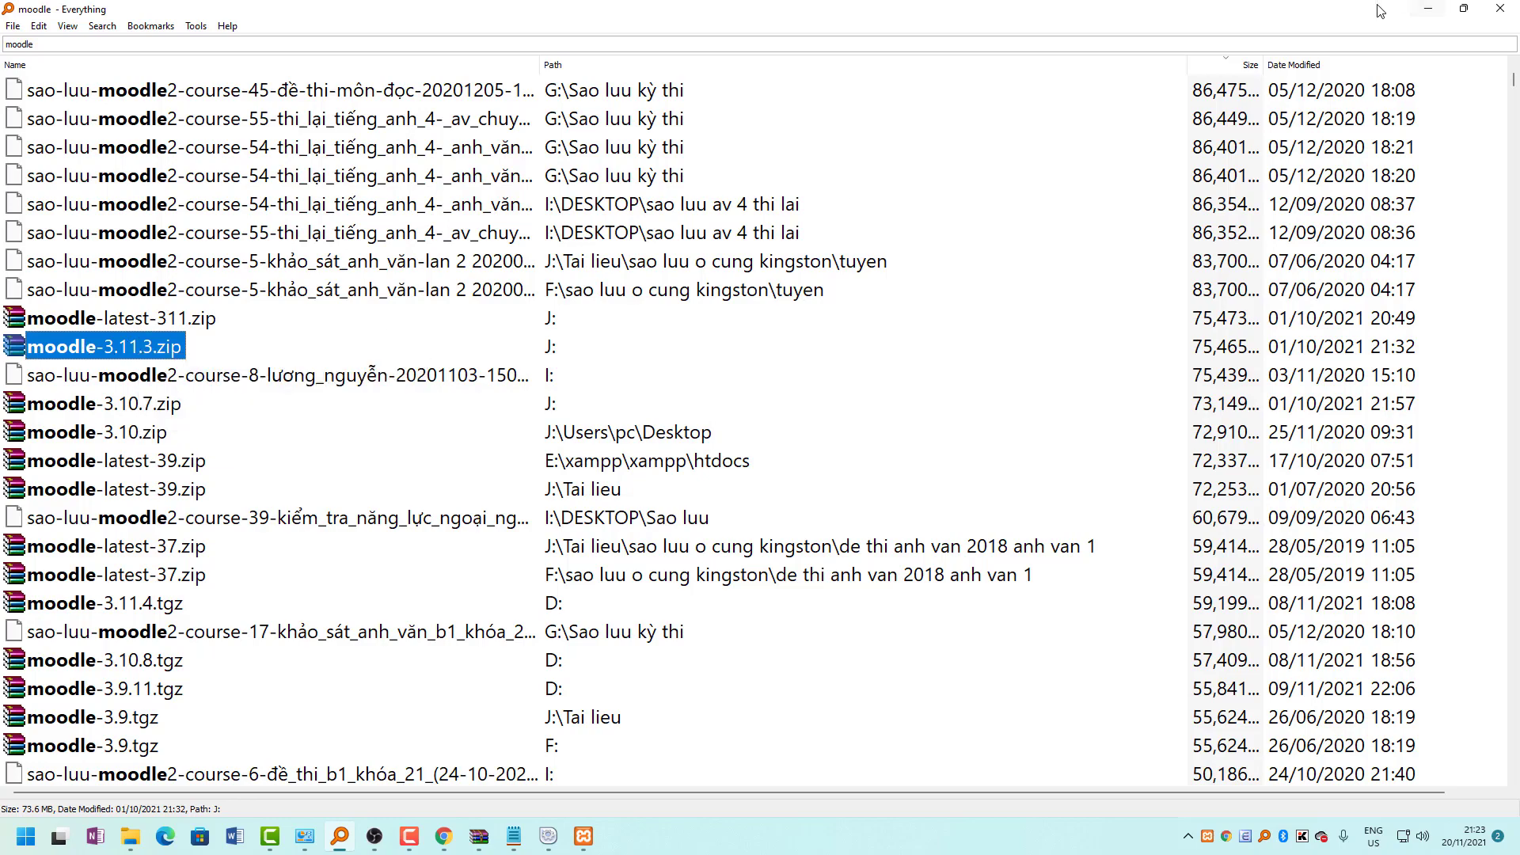
click(1437, 15)
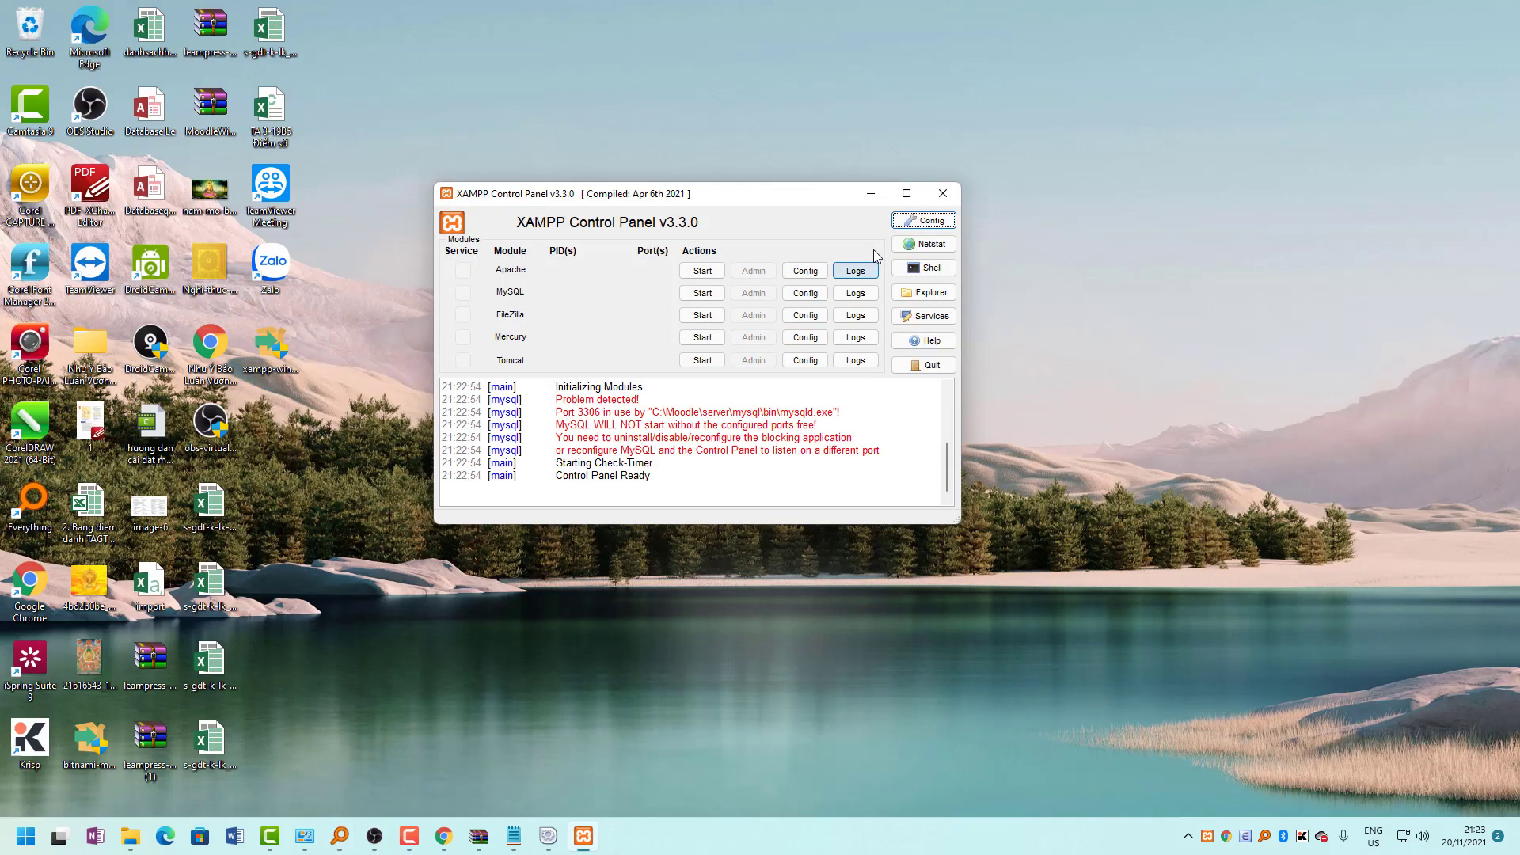
Open a maximised File Explorer at C:\xampp\htdocs.
click(398, 333)
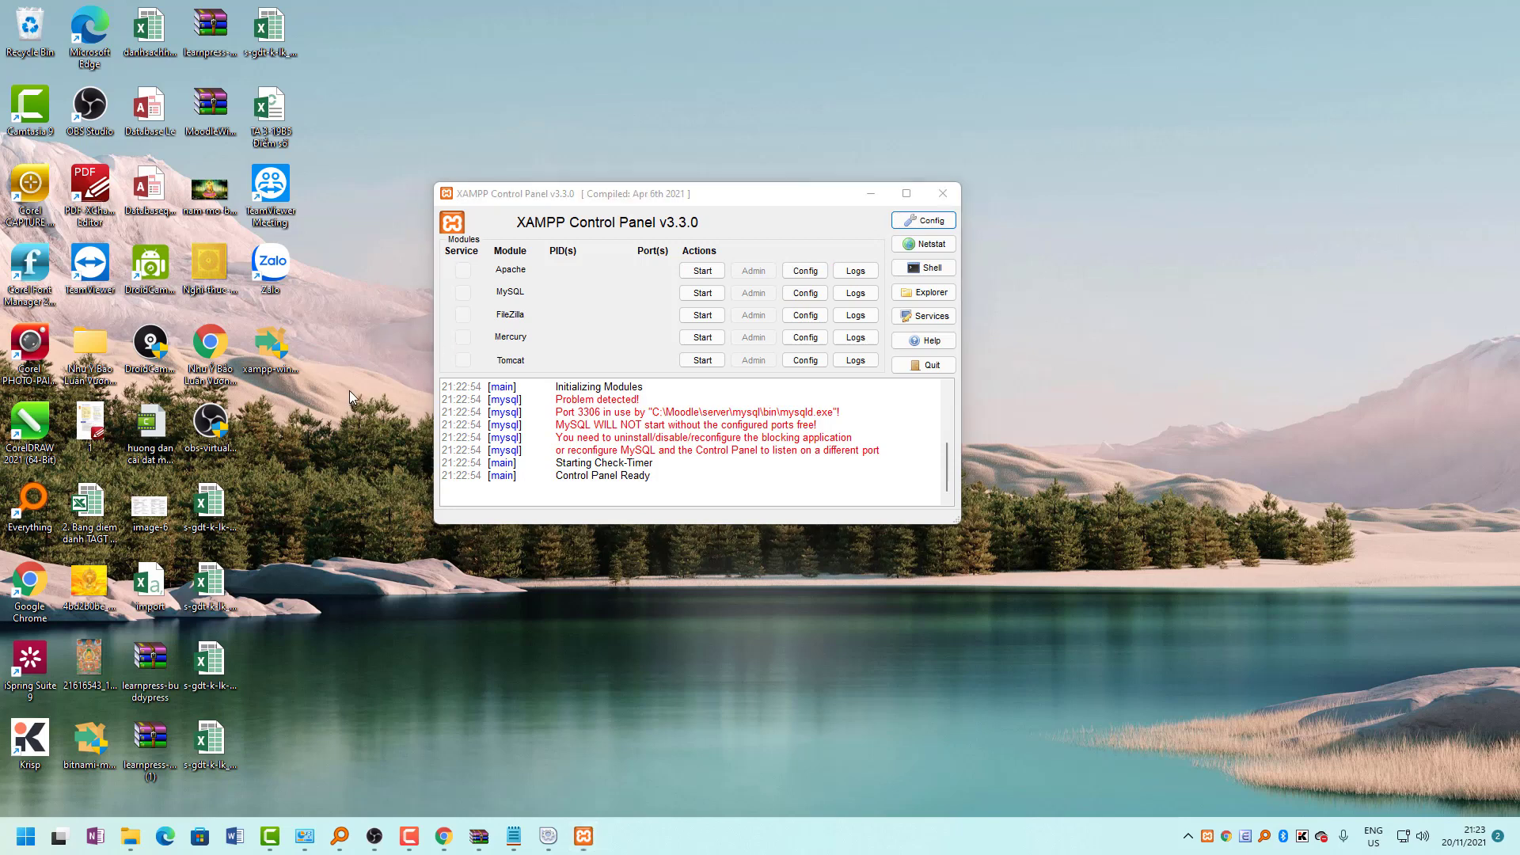
key(super+e)
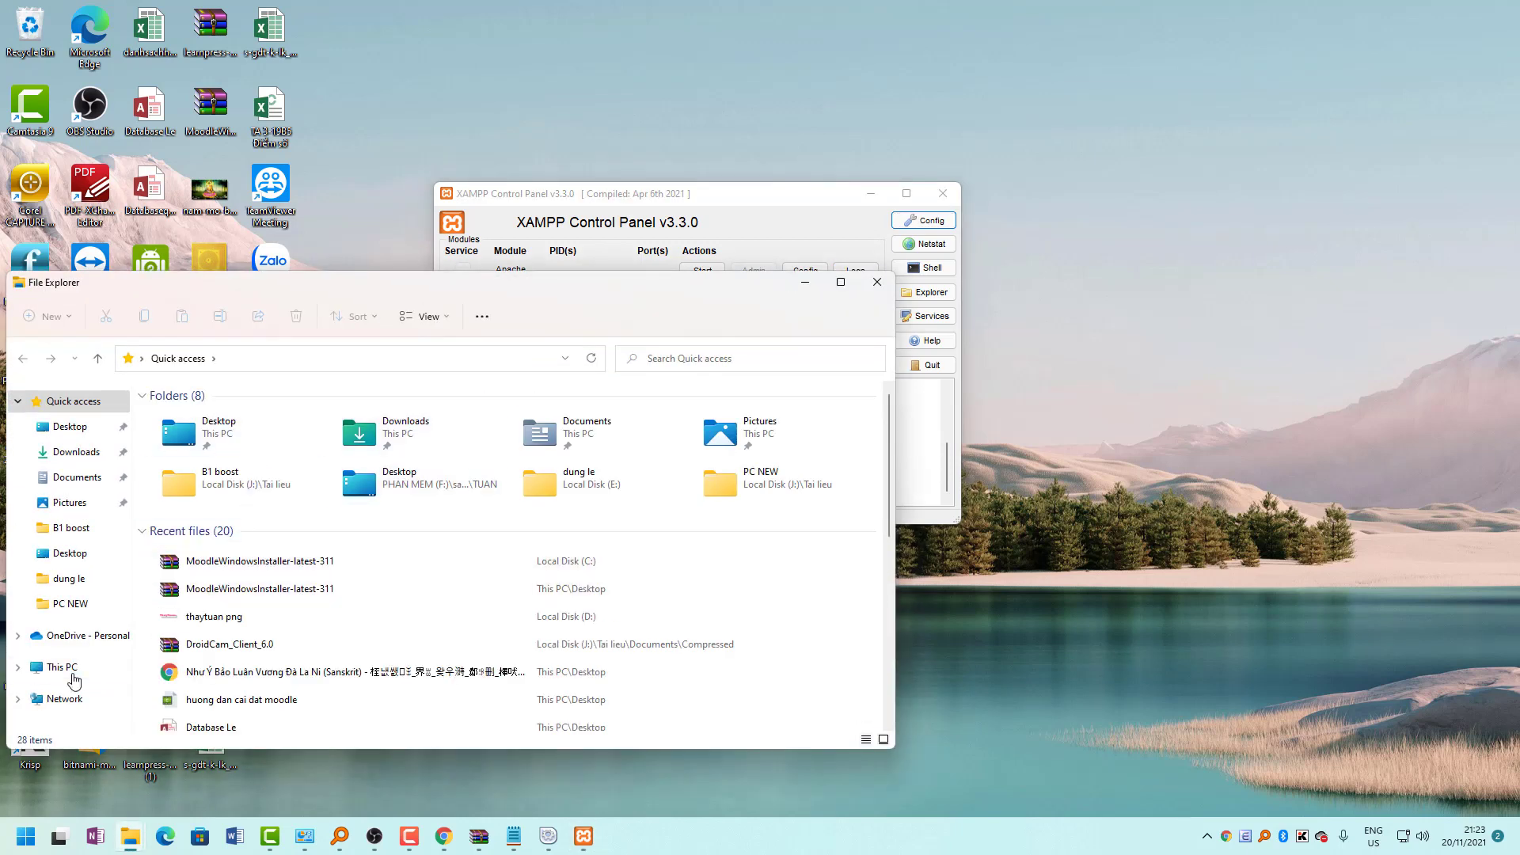
click(62, 667)
key(super+Up)
double_click(245, 252)
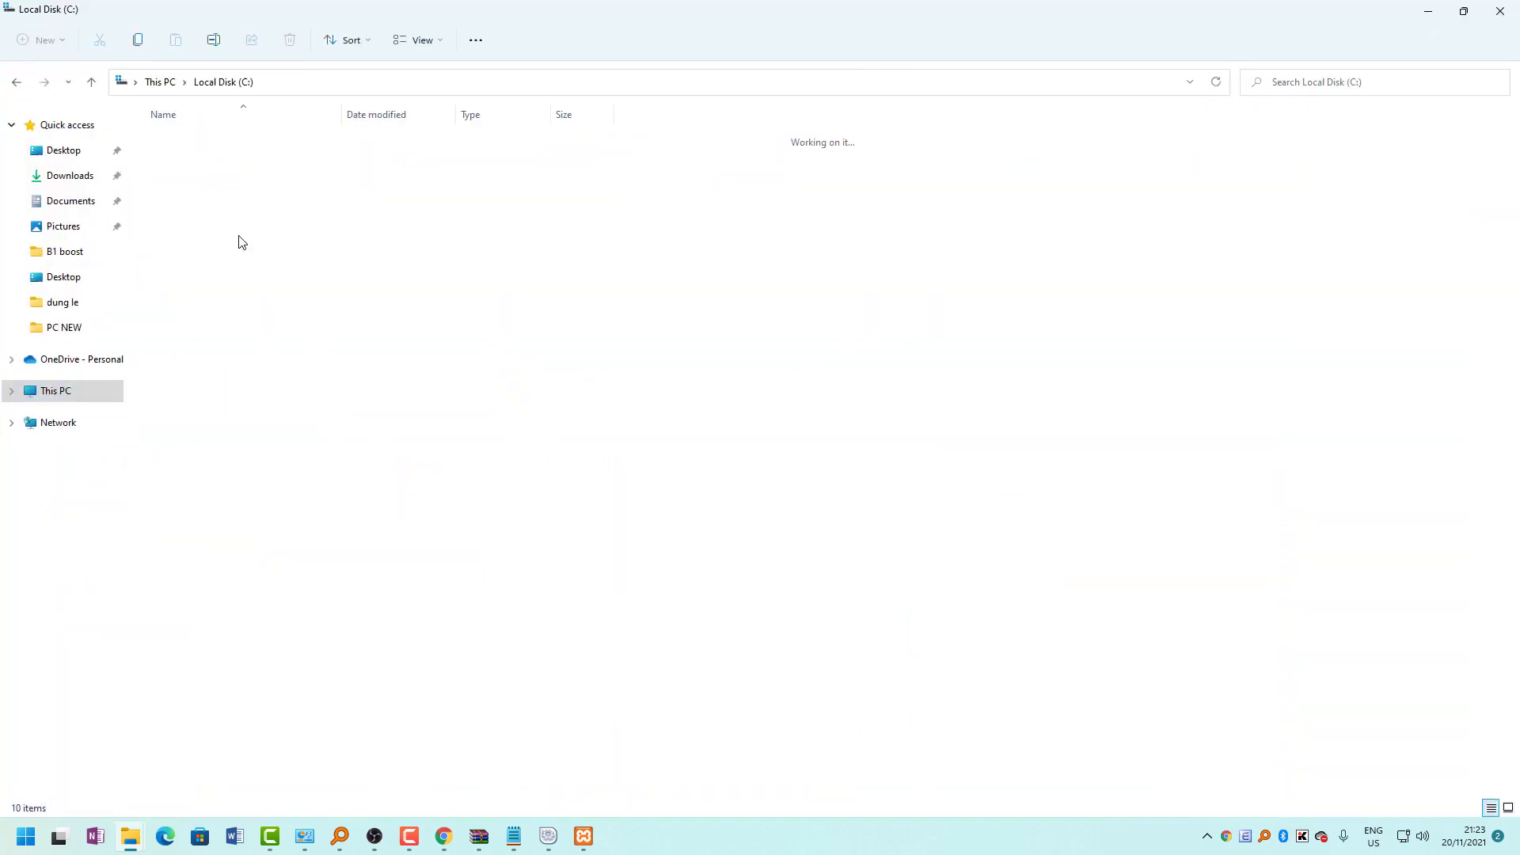
double_click(184, 337)
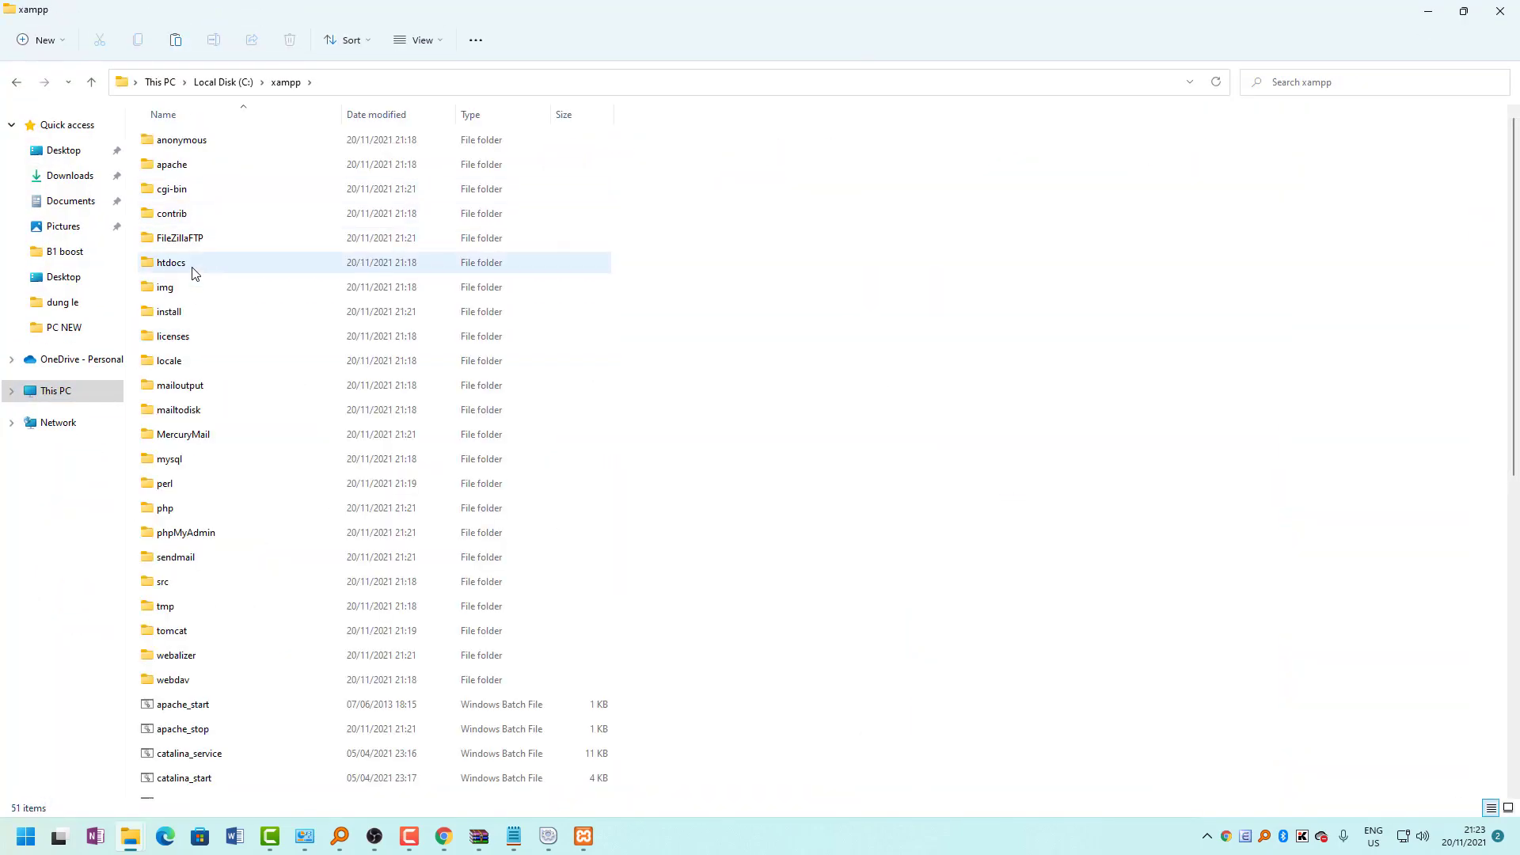
double_click(192, 265)
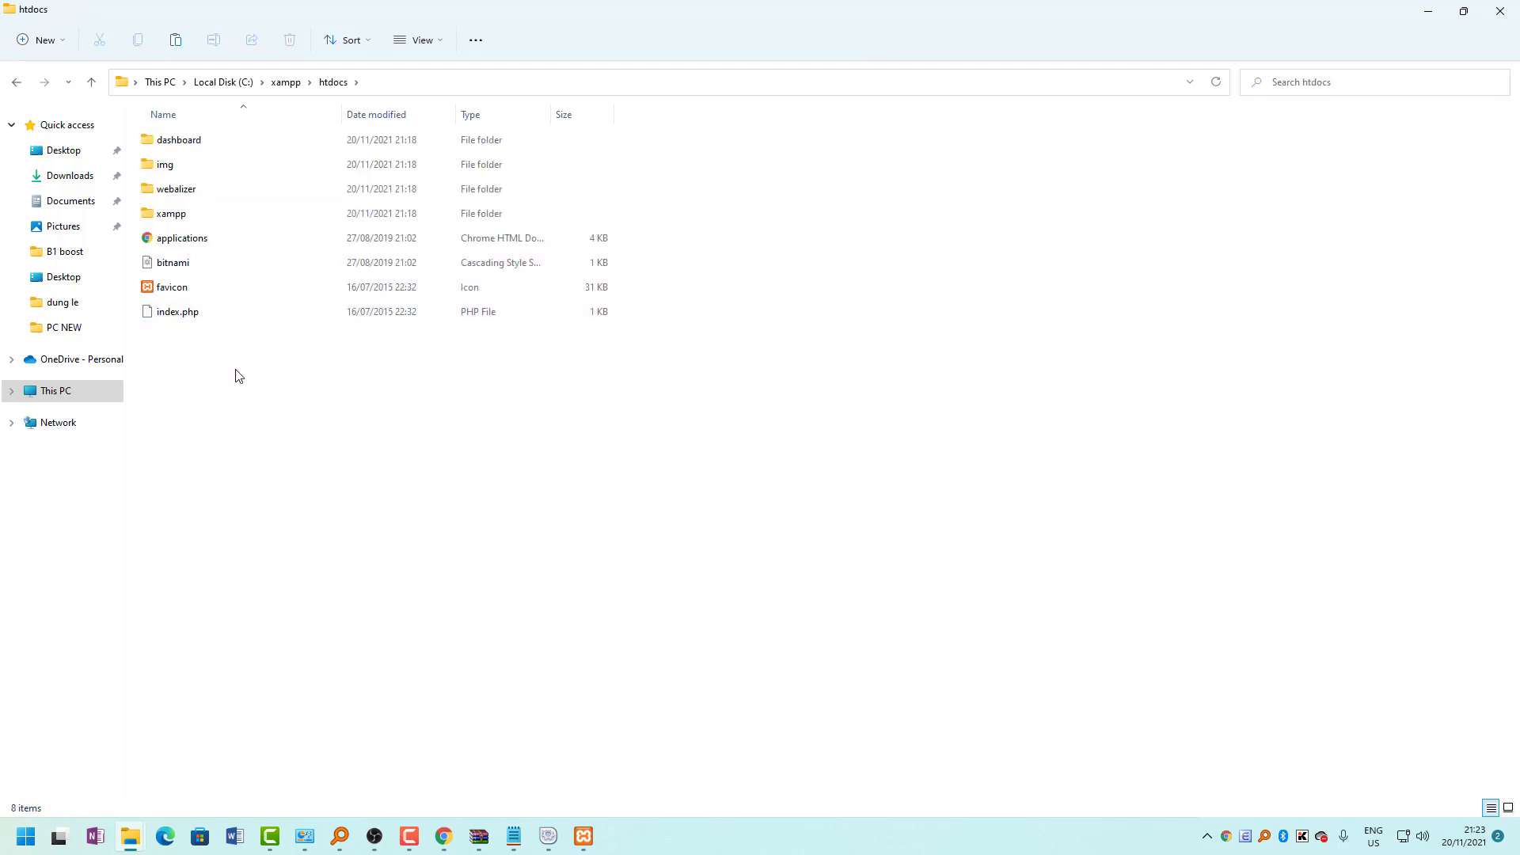
Create a new folder named saoluu in htdocs.
key(ctrl+a)
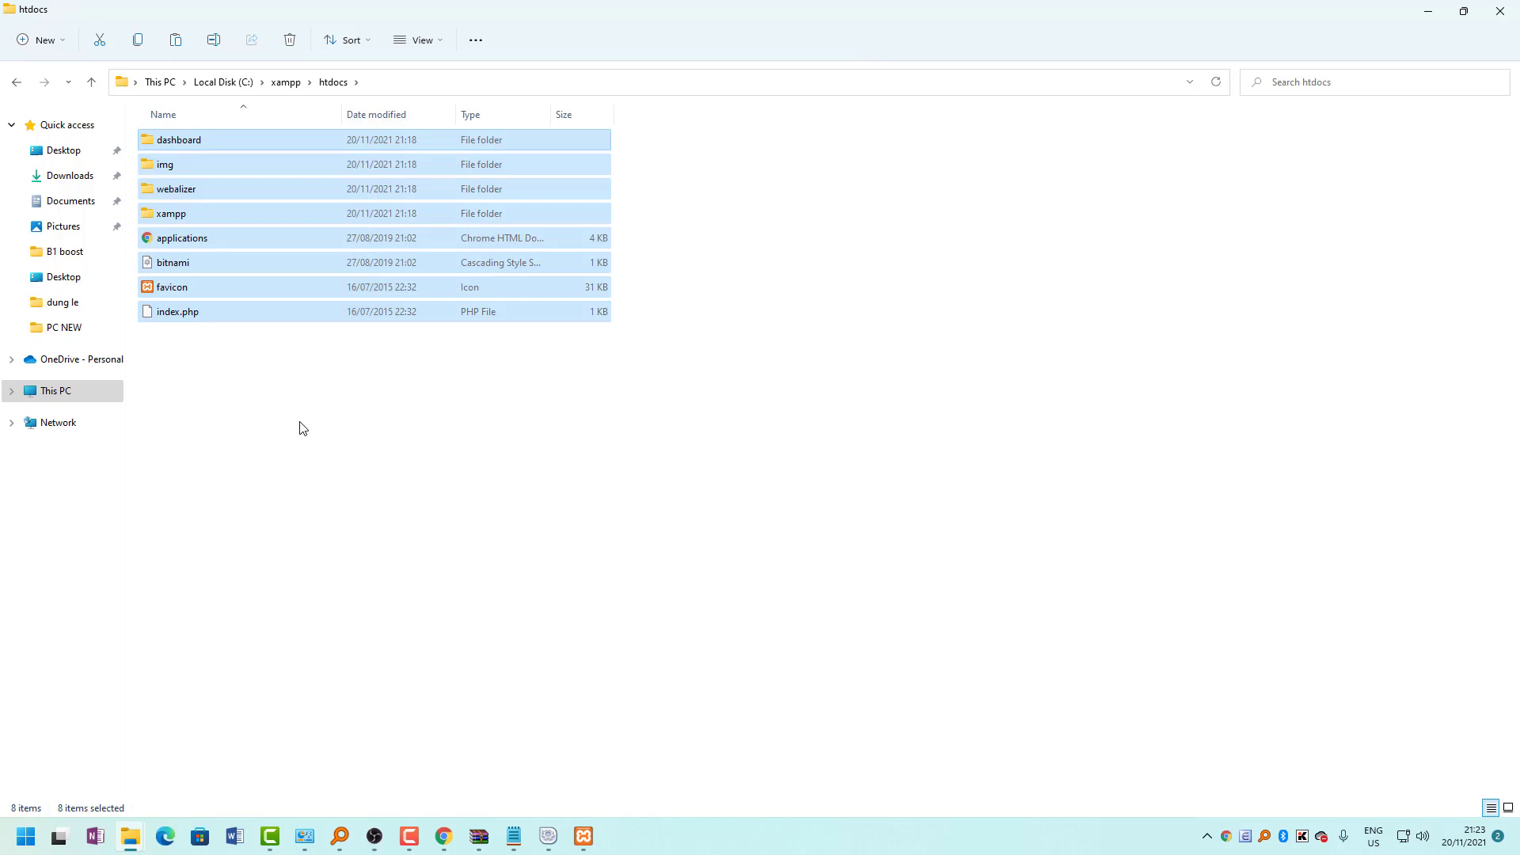
right_click(272, 475)
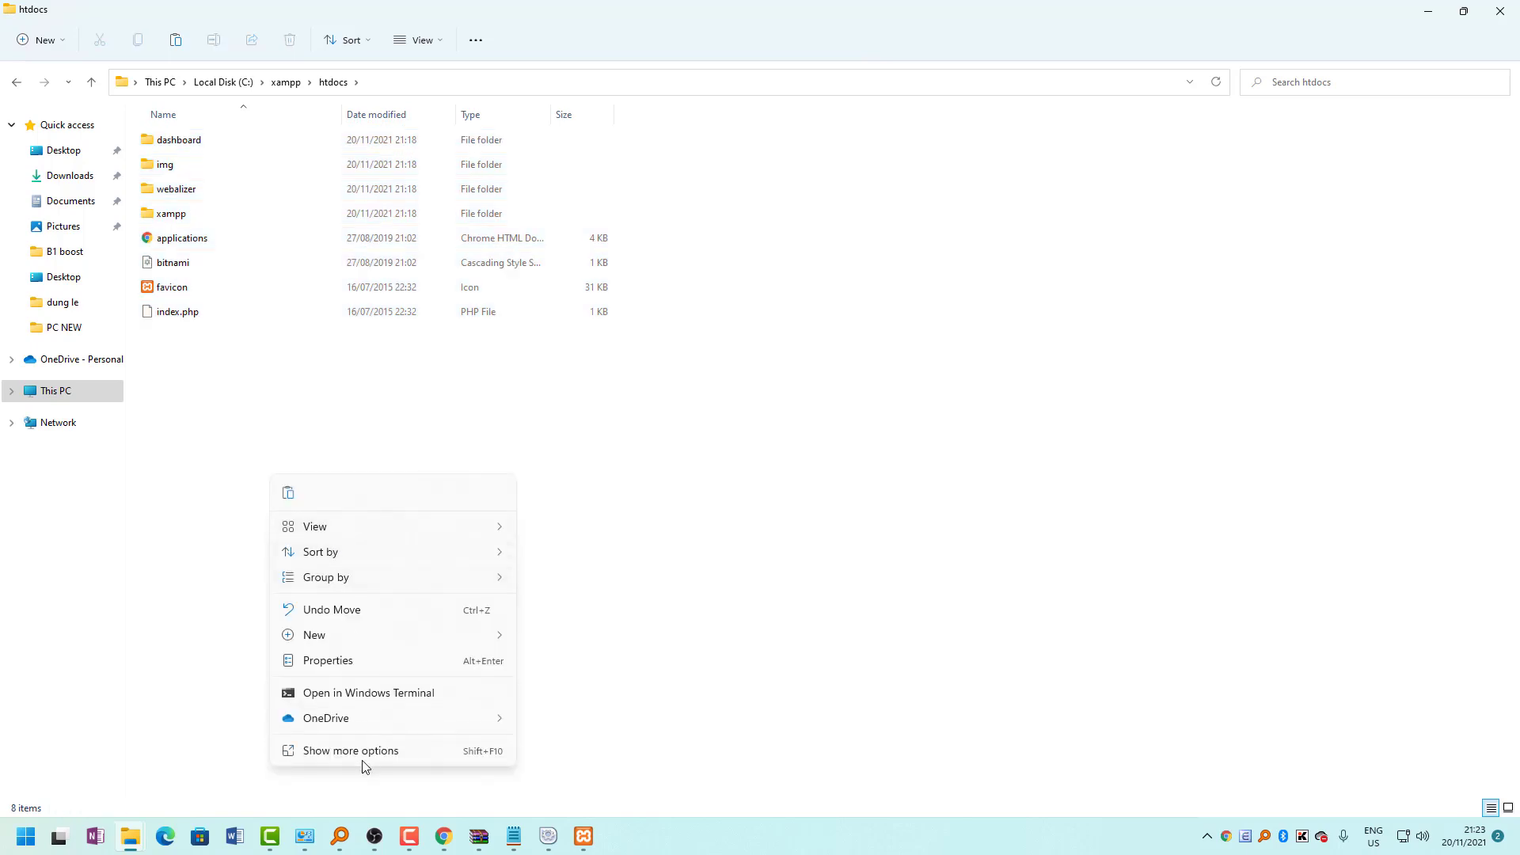
mouse_move(330, 635)
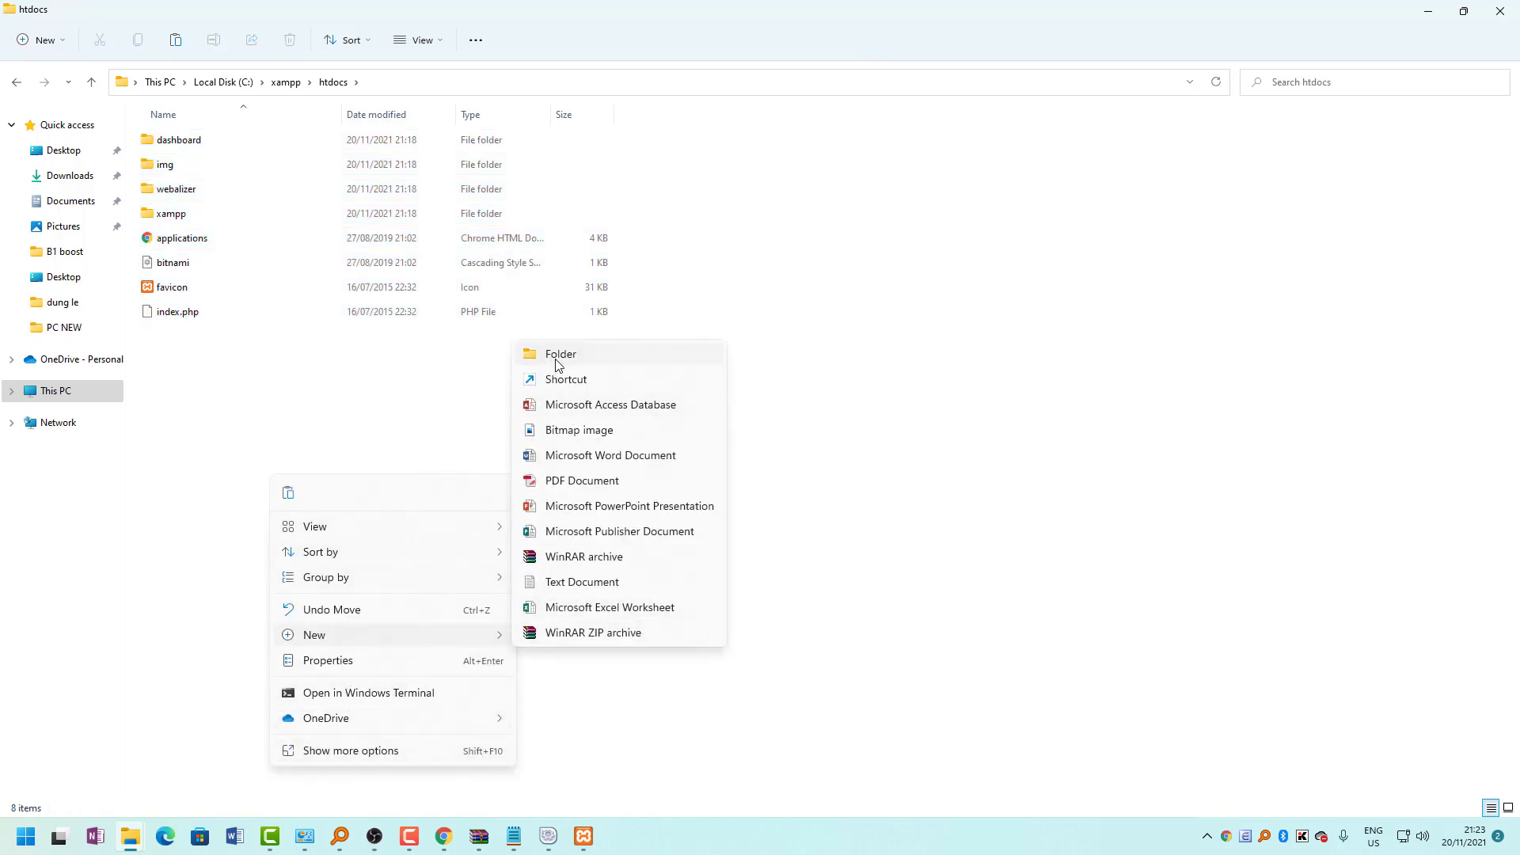
click(556, 355)
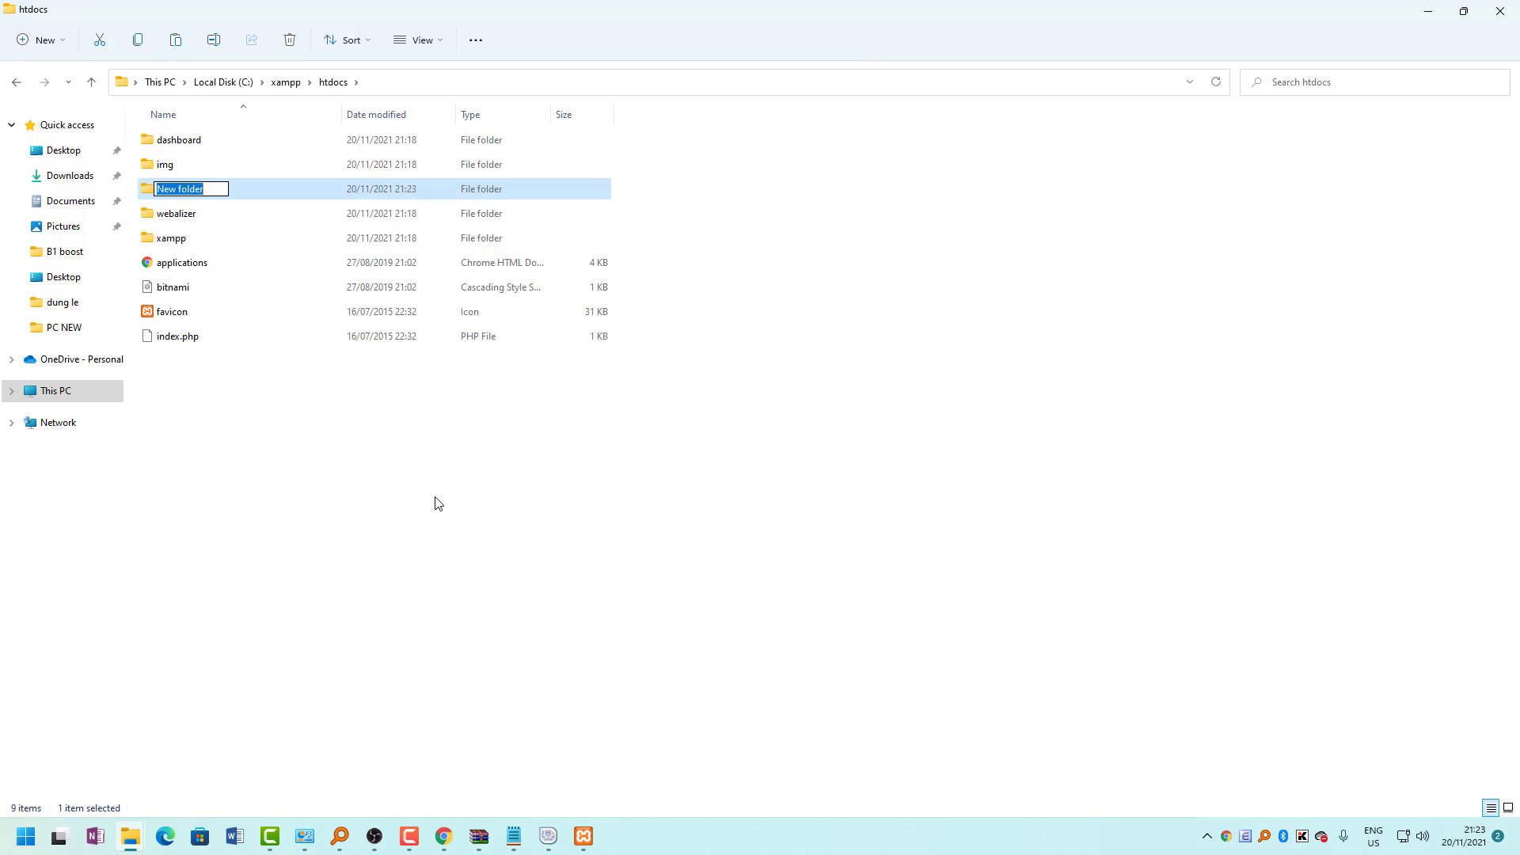
text(saoluu)
key(Return)
Move the eight existing htdocs items into the saoluu folder.
drag(493, 505, 105, 58)
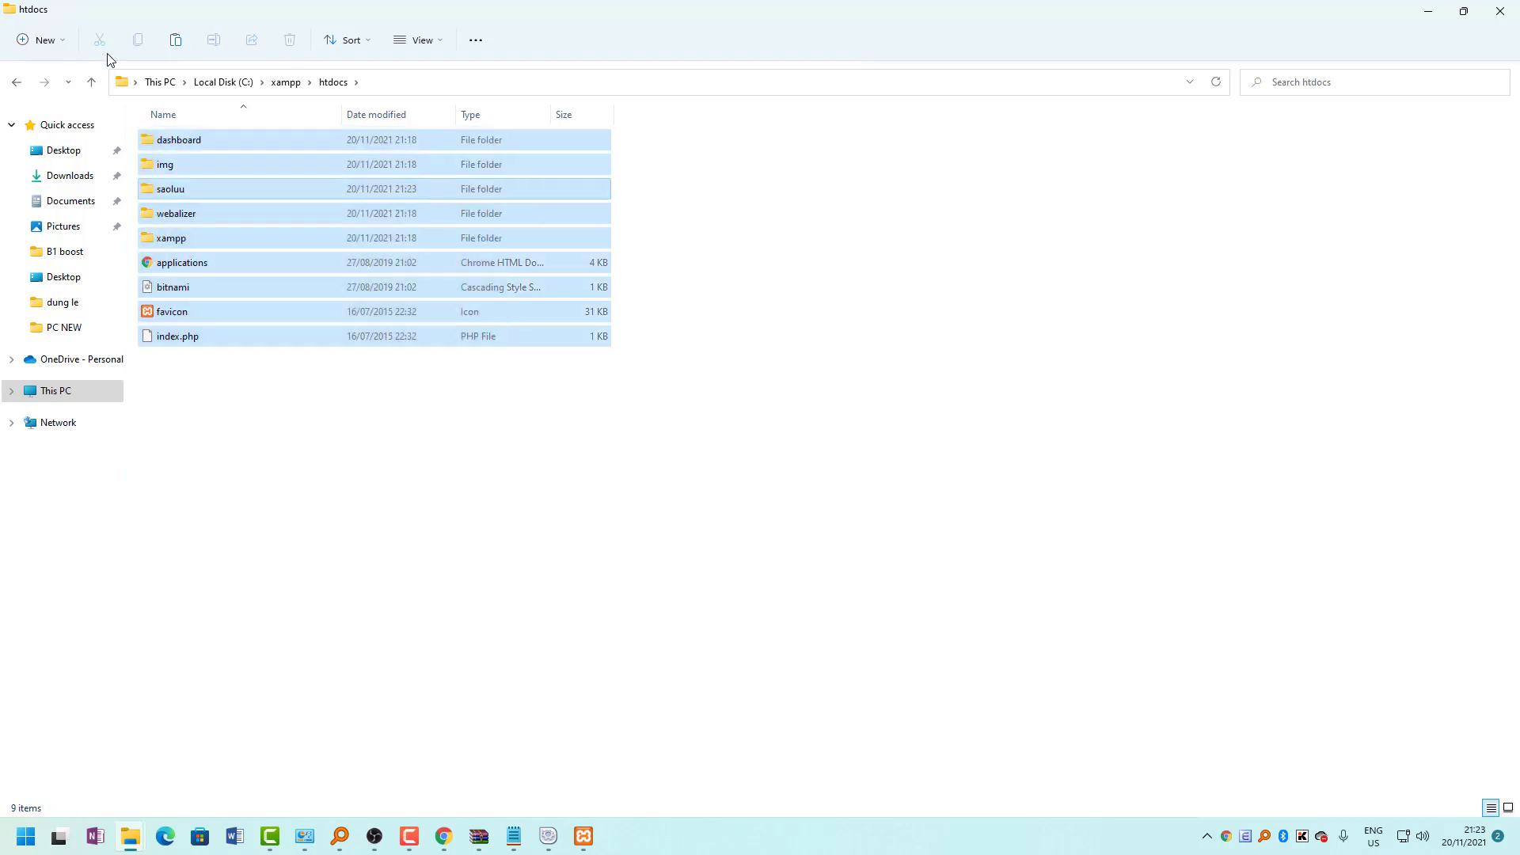
ctrl+click(183, 193)
drag(190, 162, 182, 194)
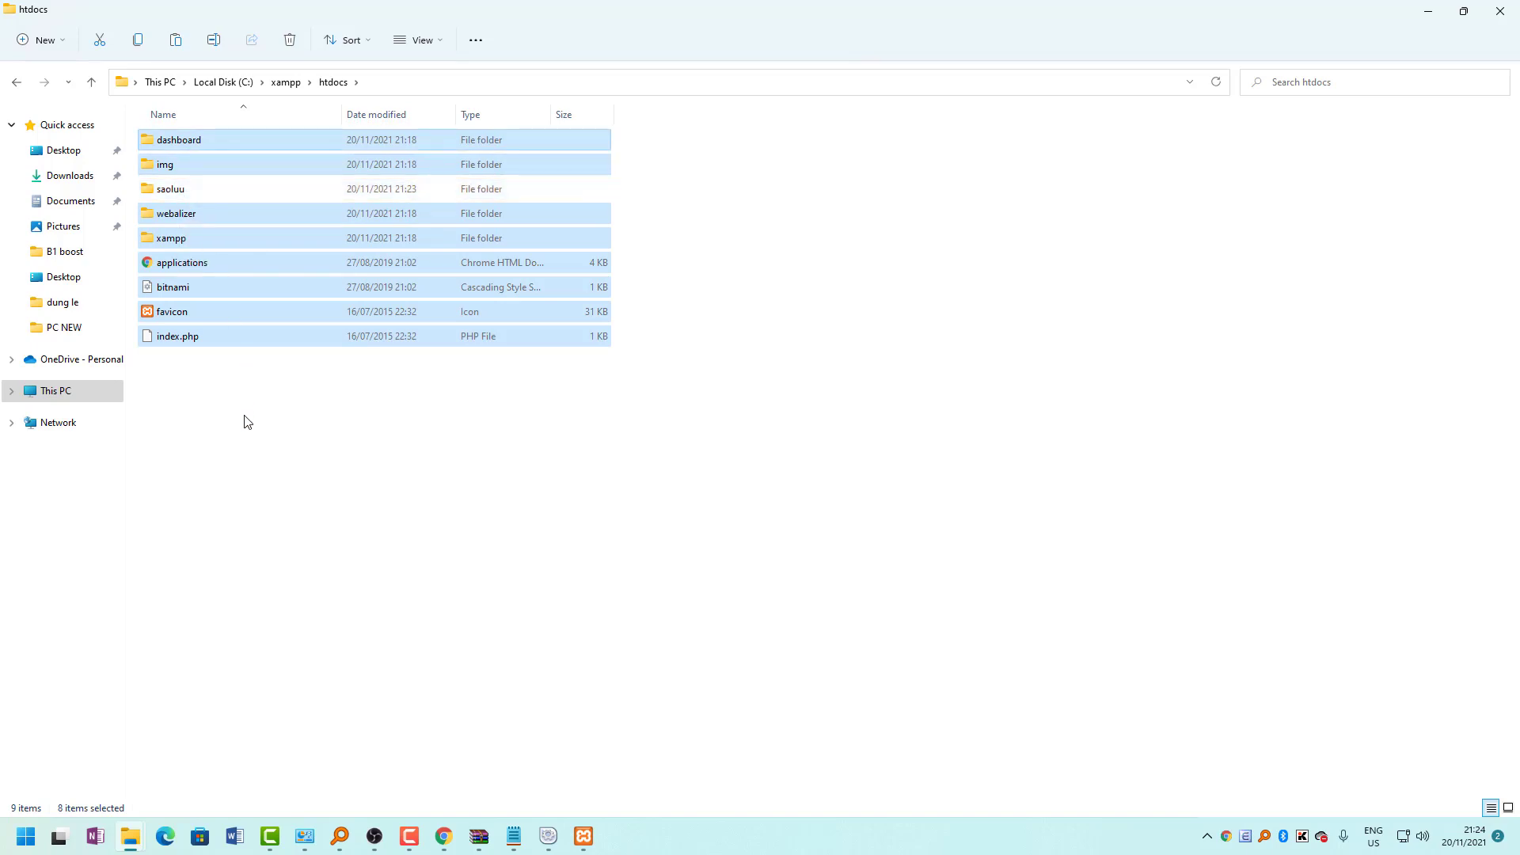
right_click(274, 336)
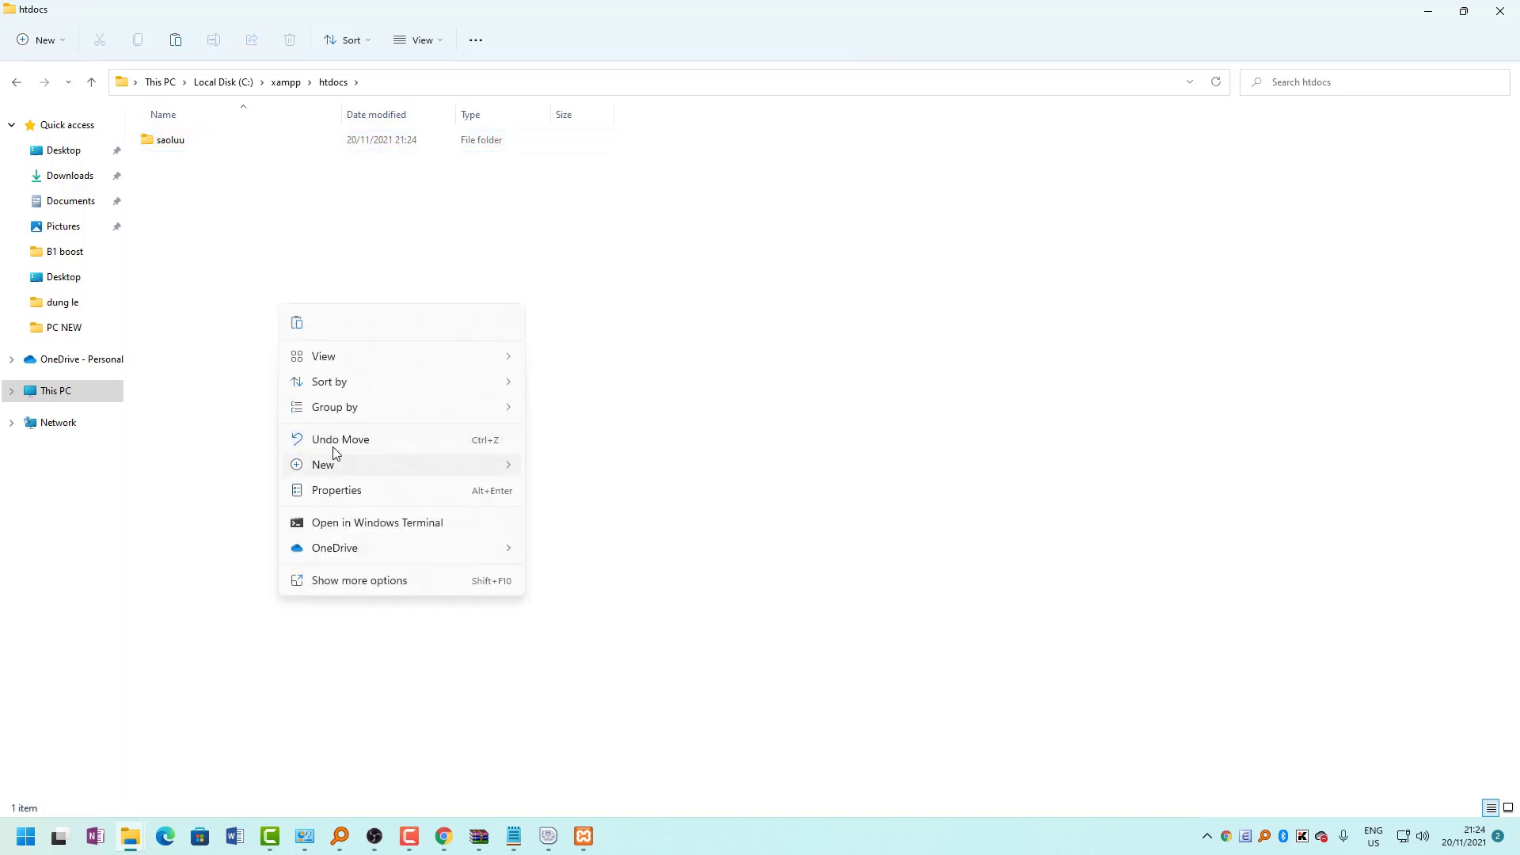
key(Down)
key(Down)
Paste moodle-3.11.3.zip into htdocs and extract it to C:\xampp\htdocs\moodle-3.11.3.
key(Return)
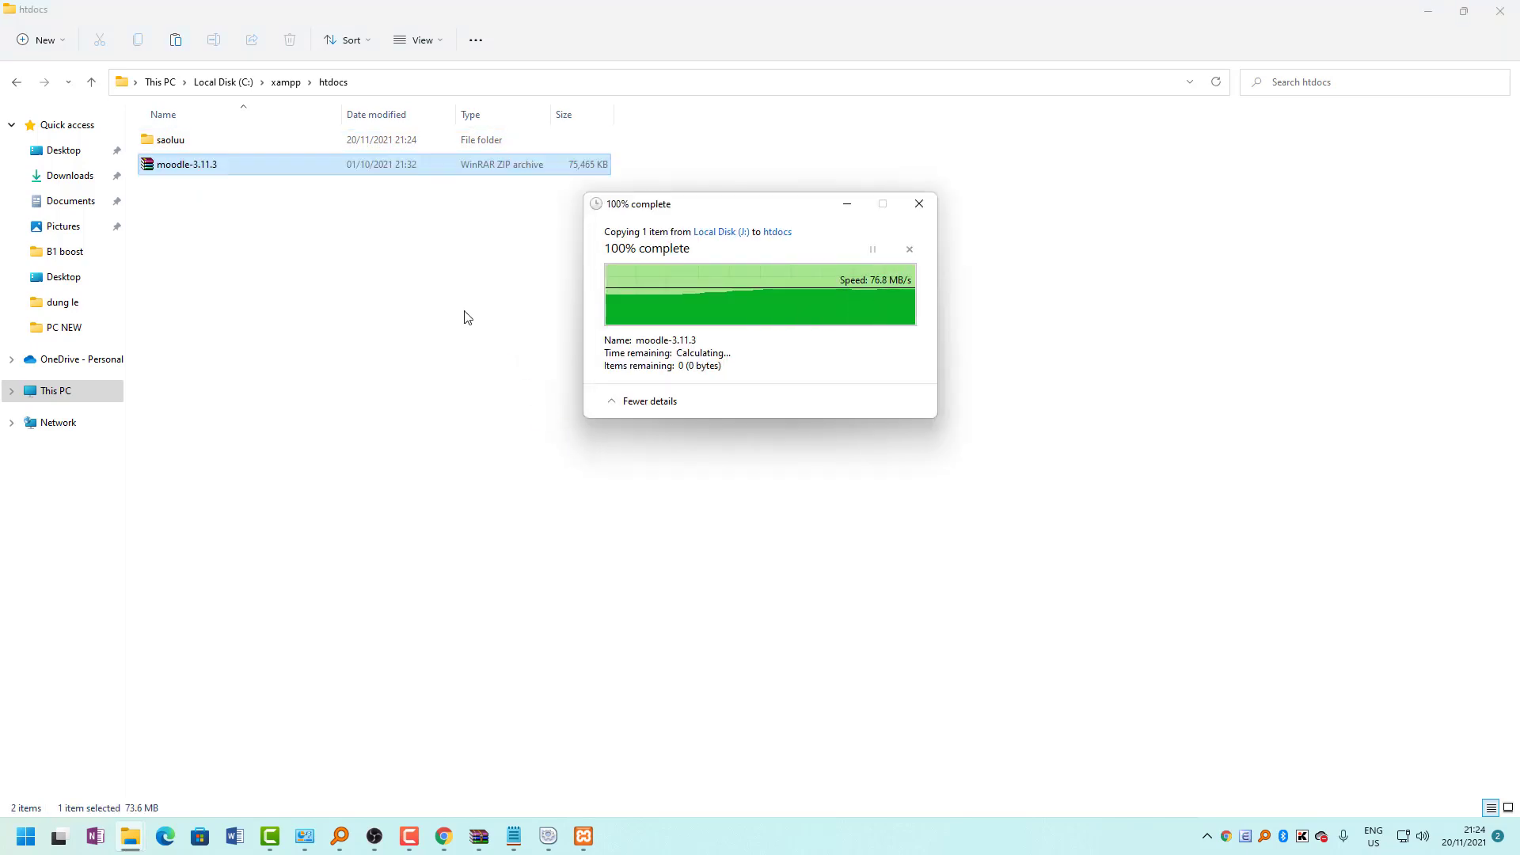
right_click(187, 175)
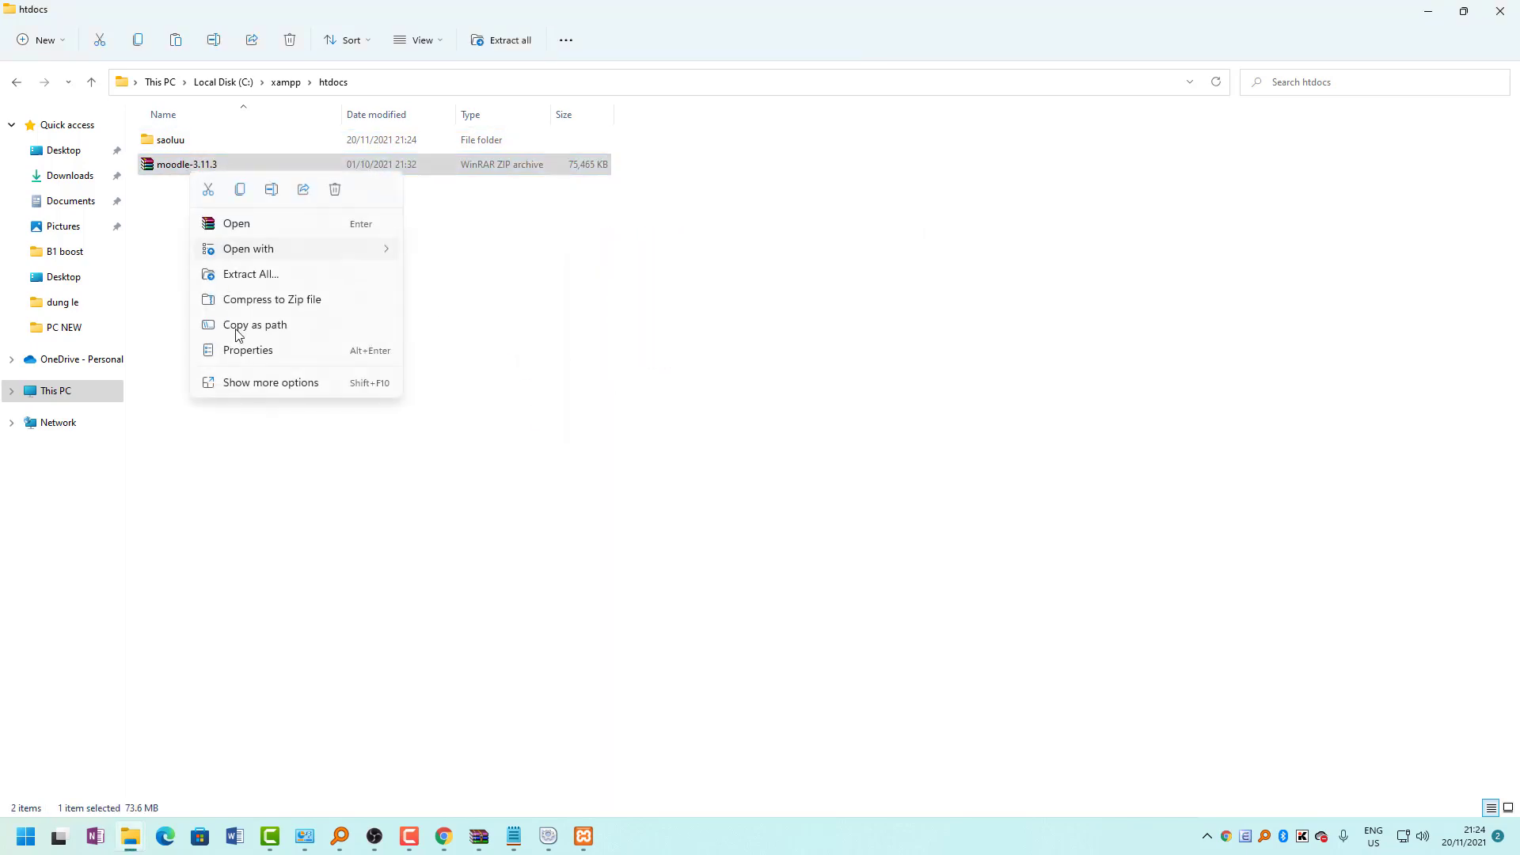
click(265, 275)
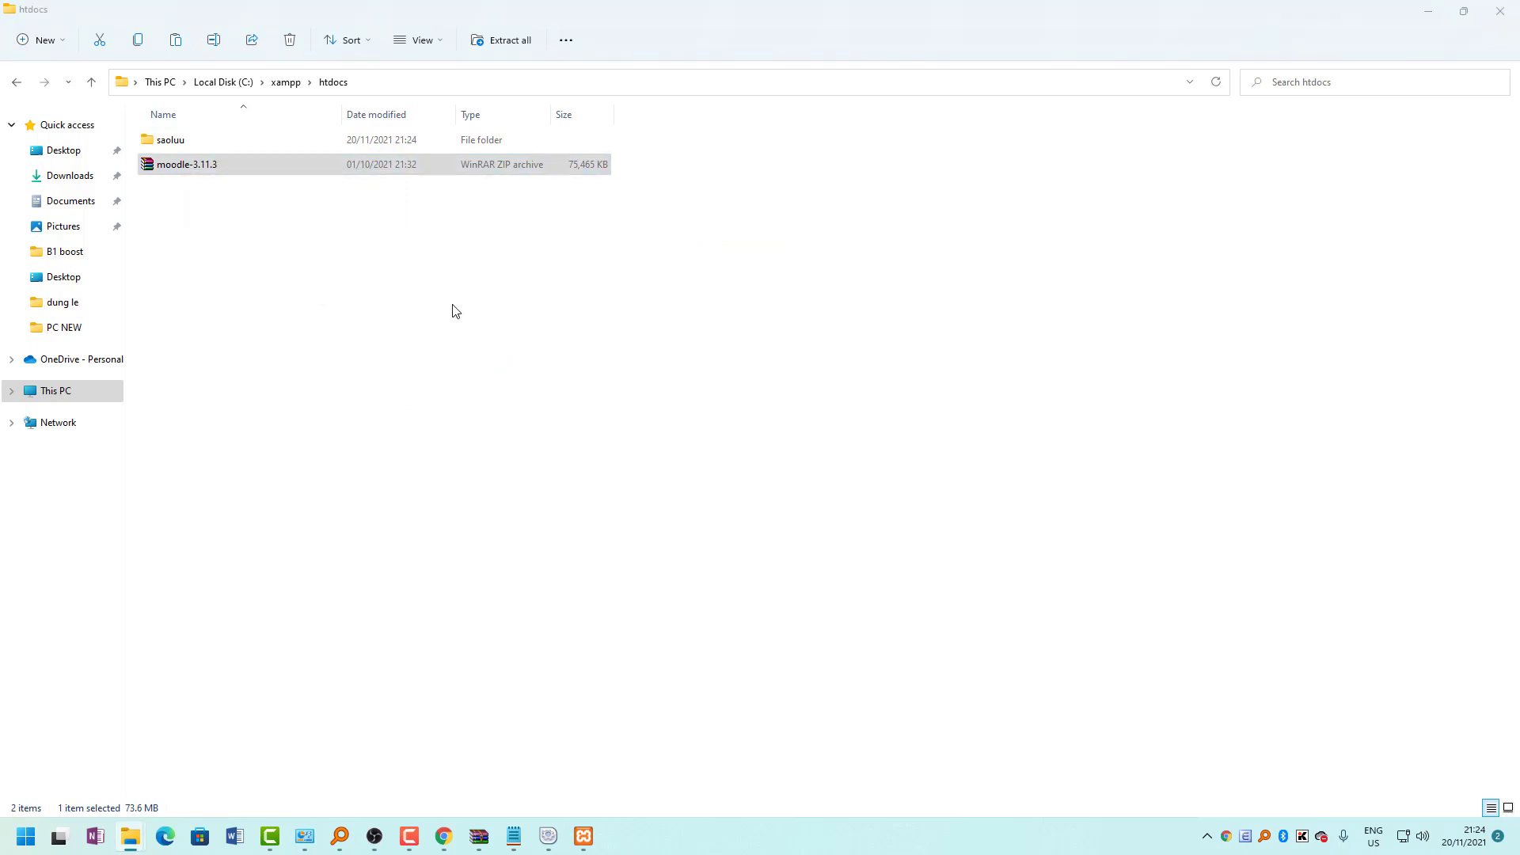
click(898, 562)
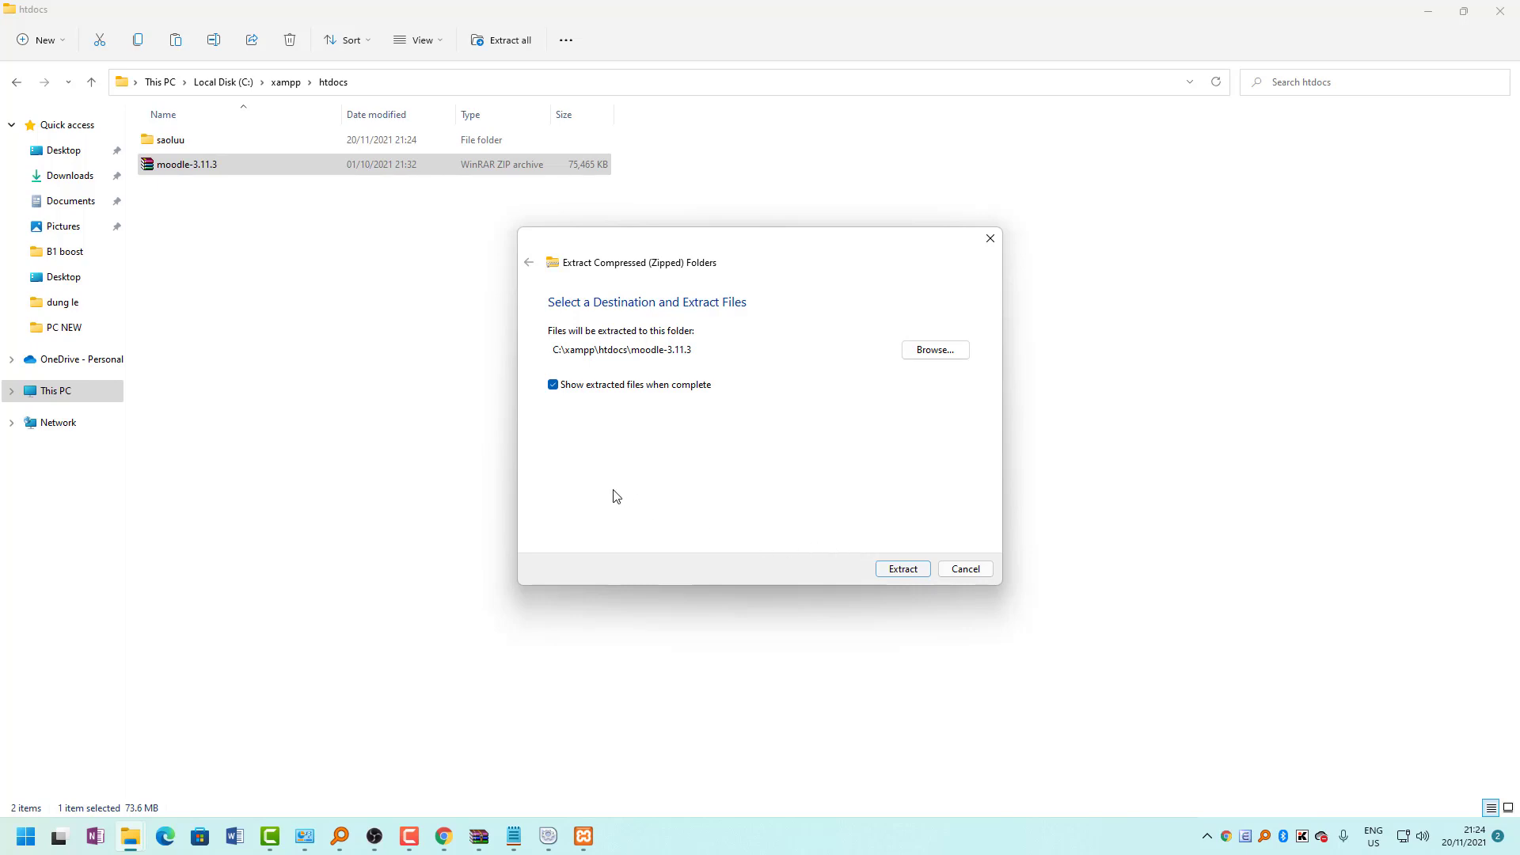
click(888, 570)
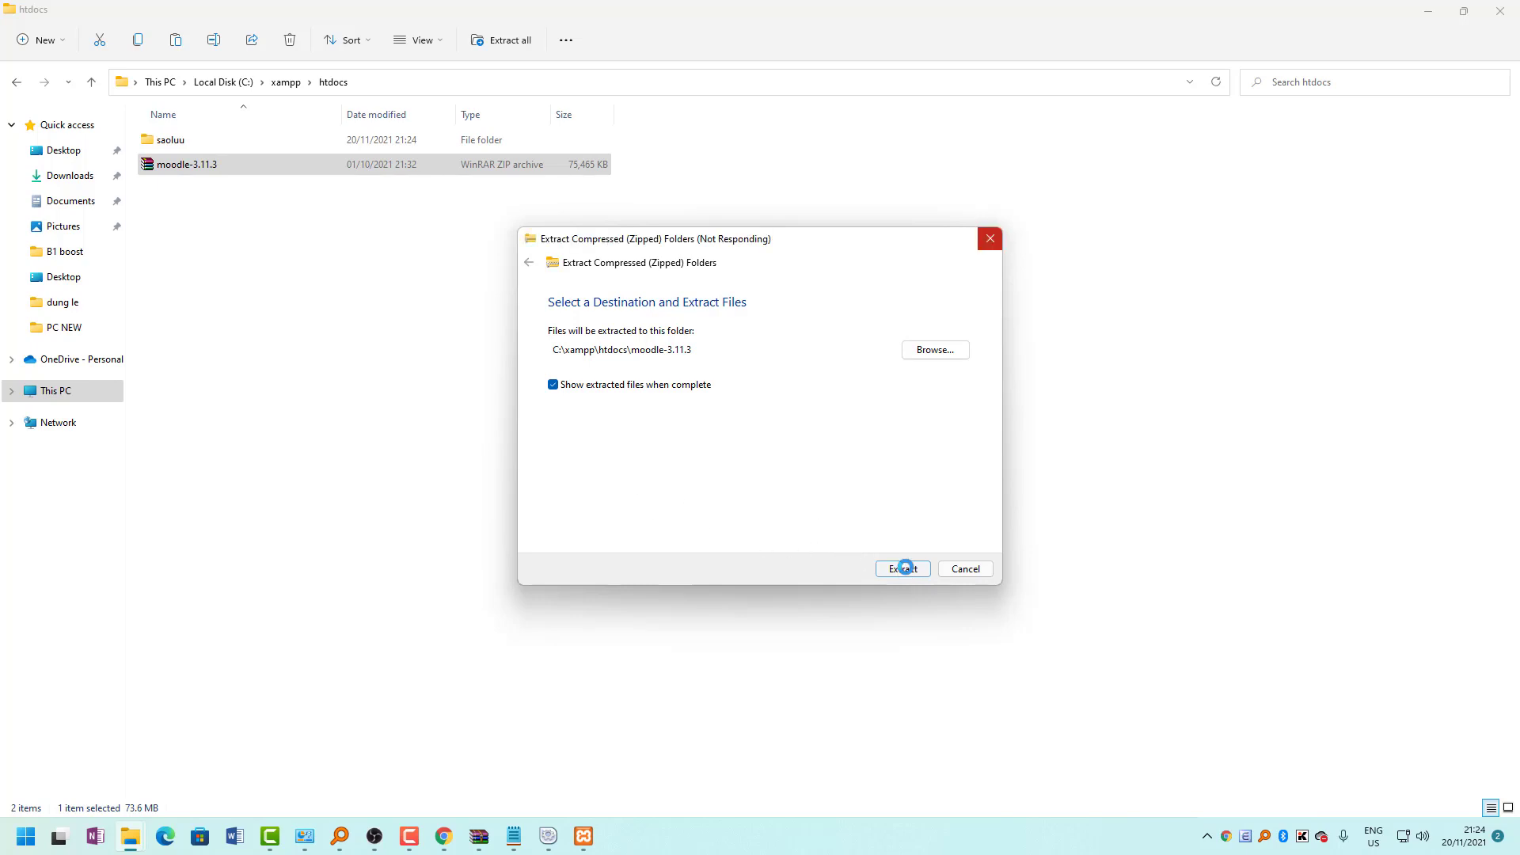
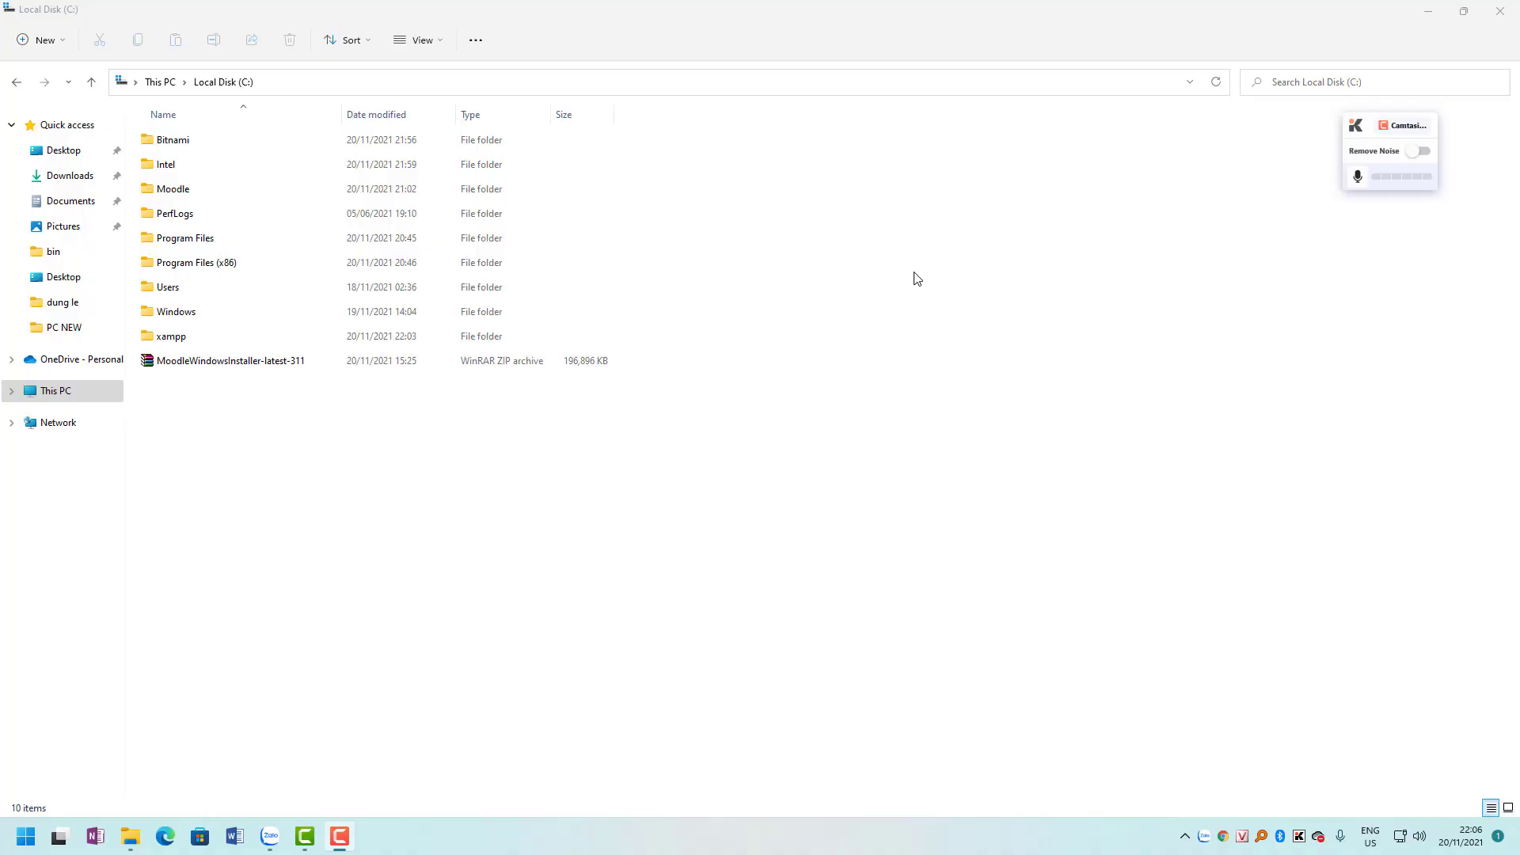
Move all 93 items from htdocs\moodle-3.11.3\moodle directly into C:\xampp\htdocs.
double_click(202, 338)
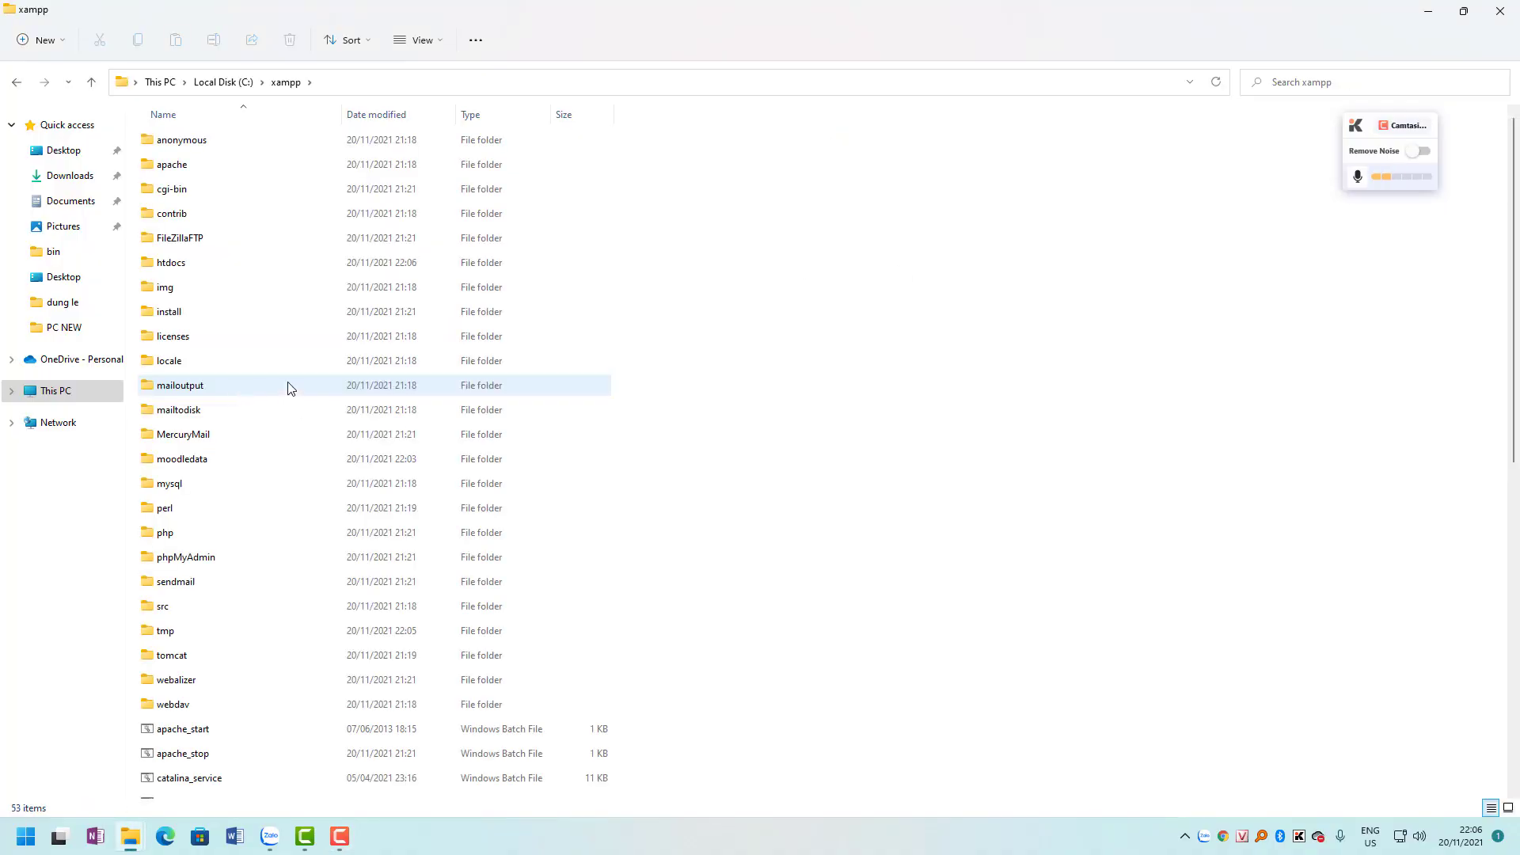
double_click(183, 263)
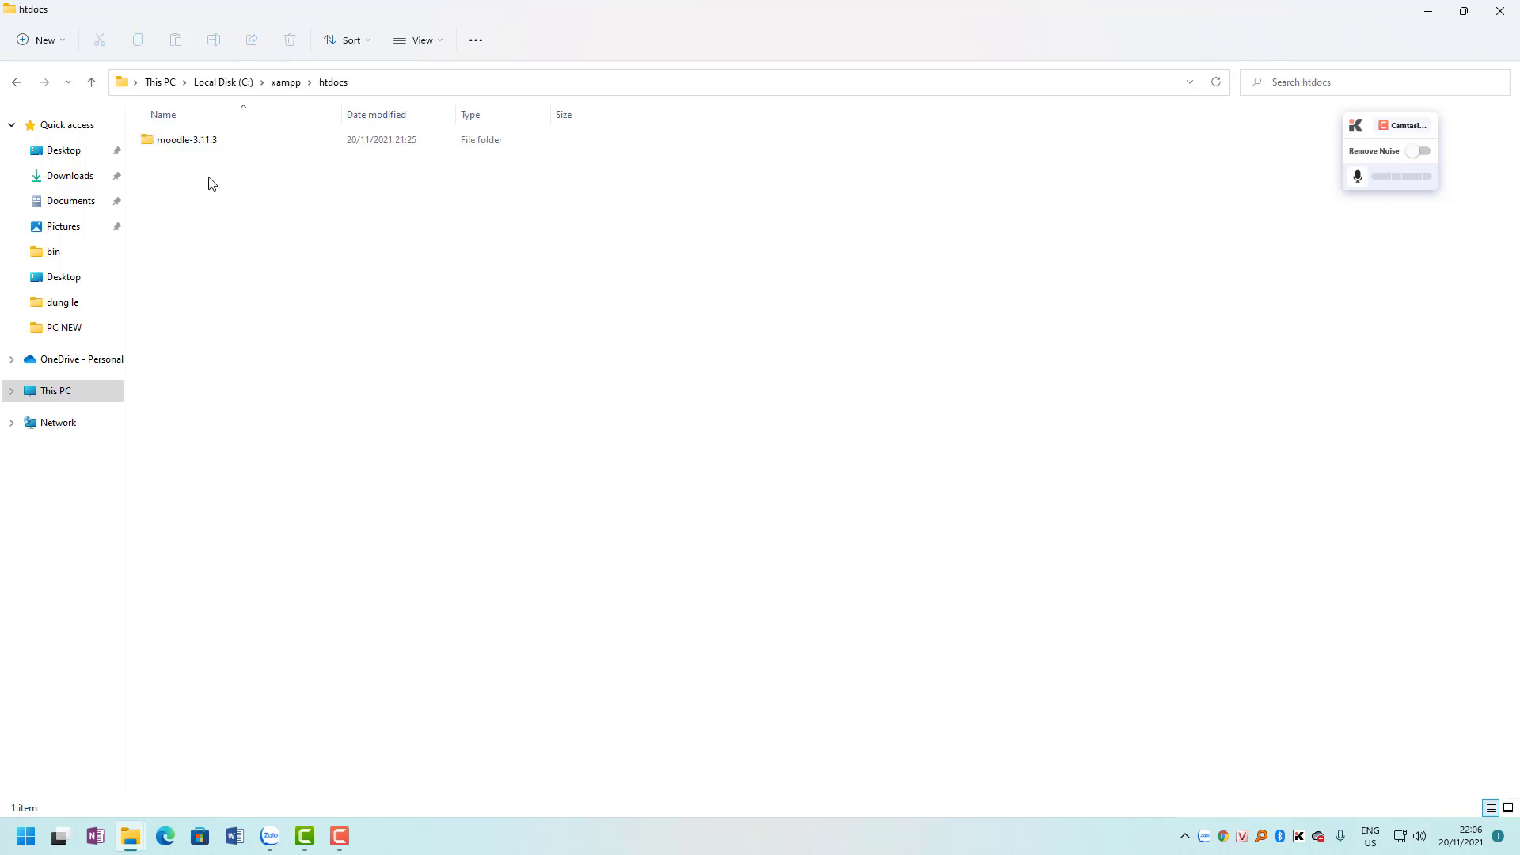
double_click(198, 151)
double_click(202, 153)
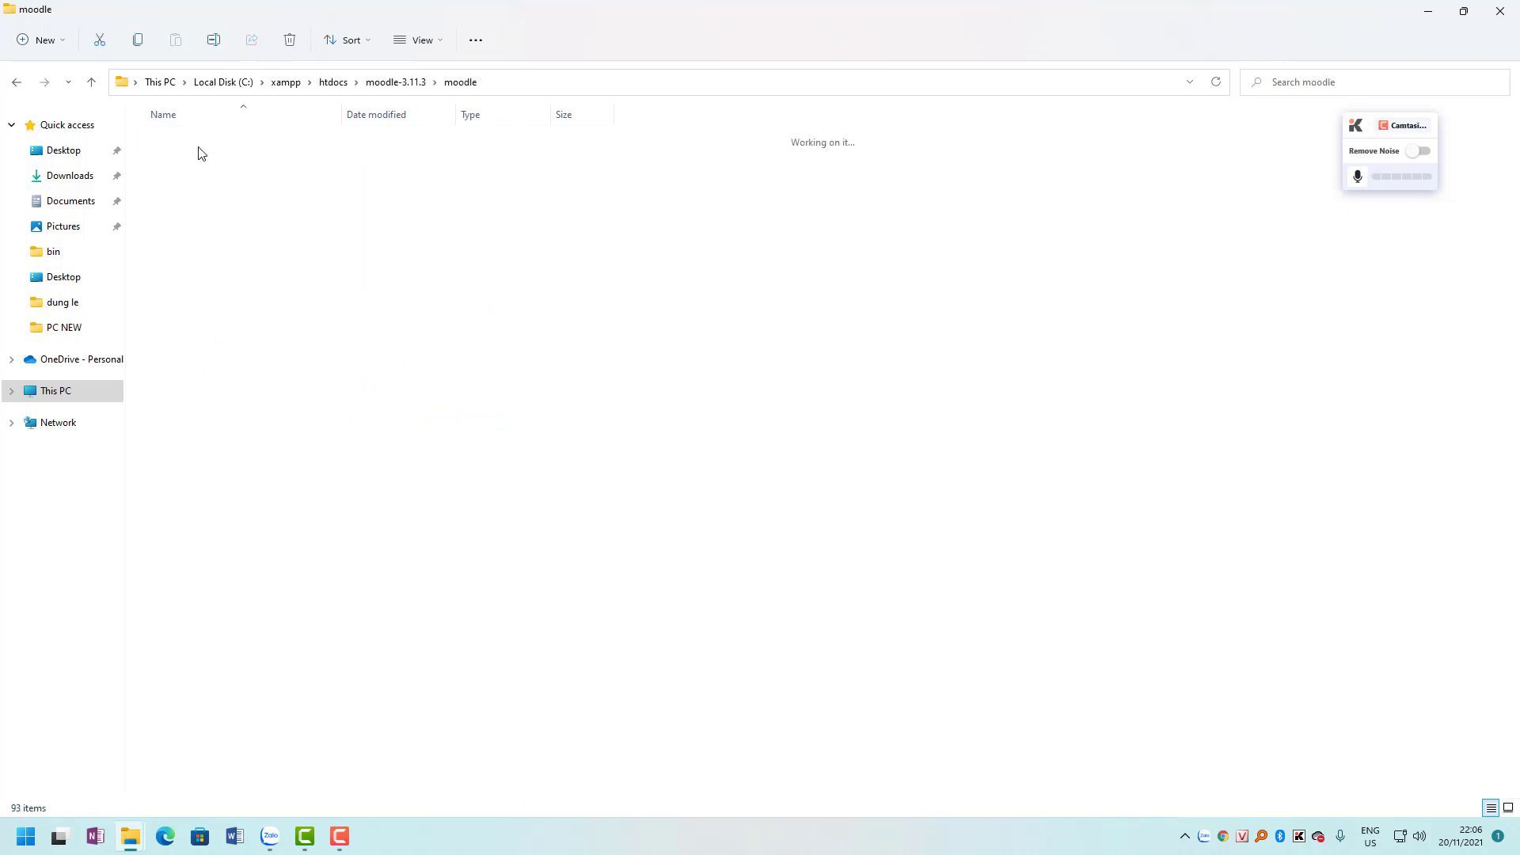
key(ctrl+a)
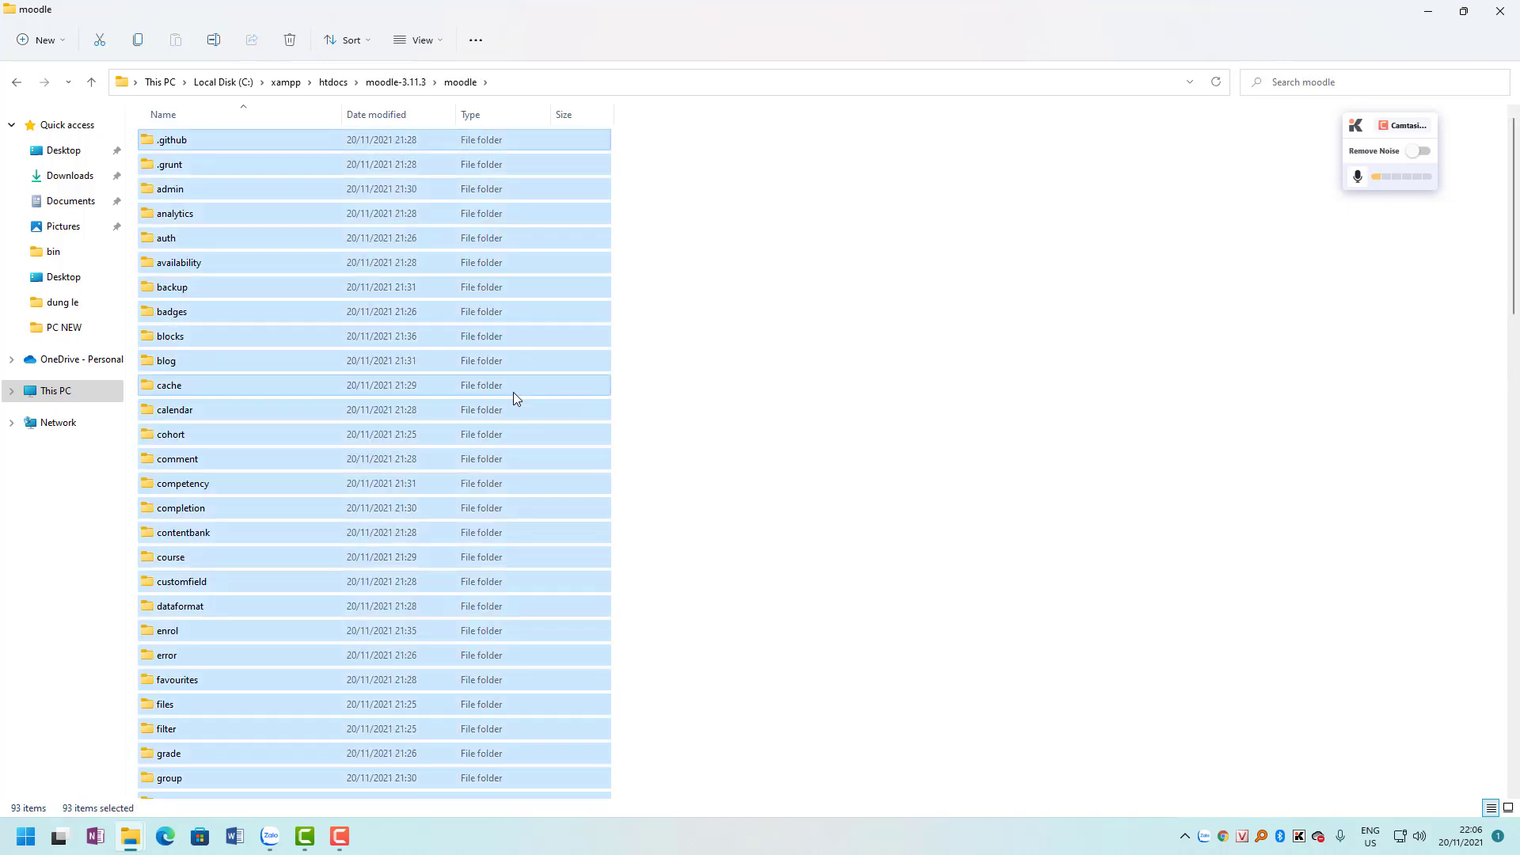
key(ctrl+c)
click(331, 82)
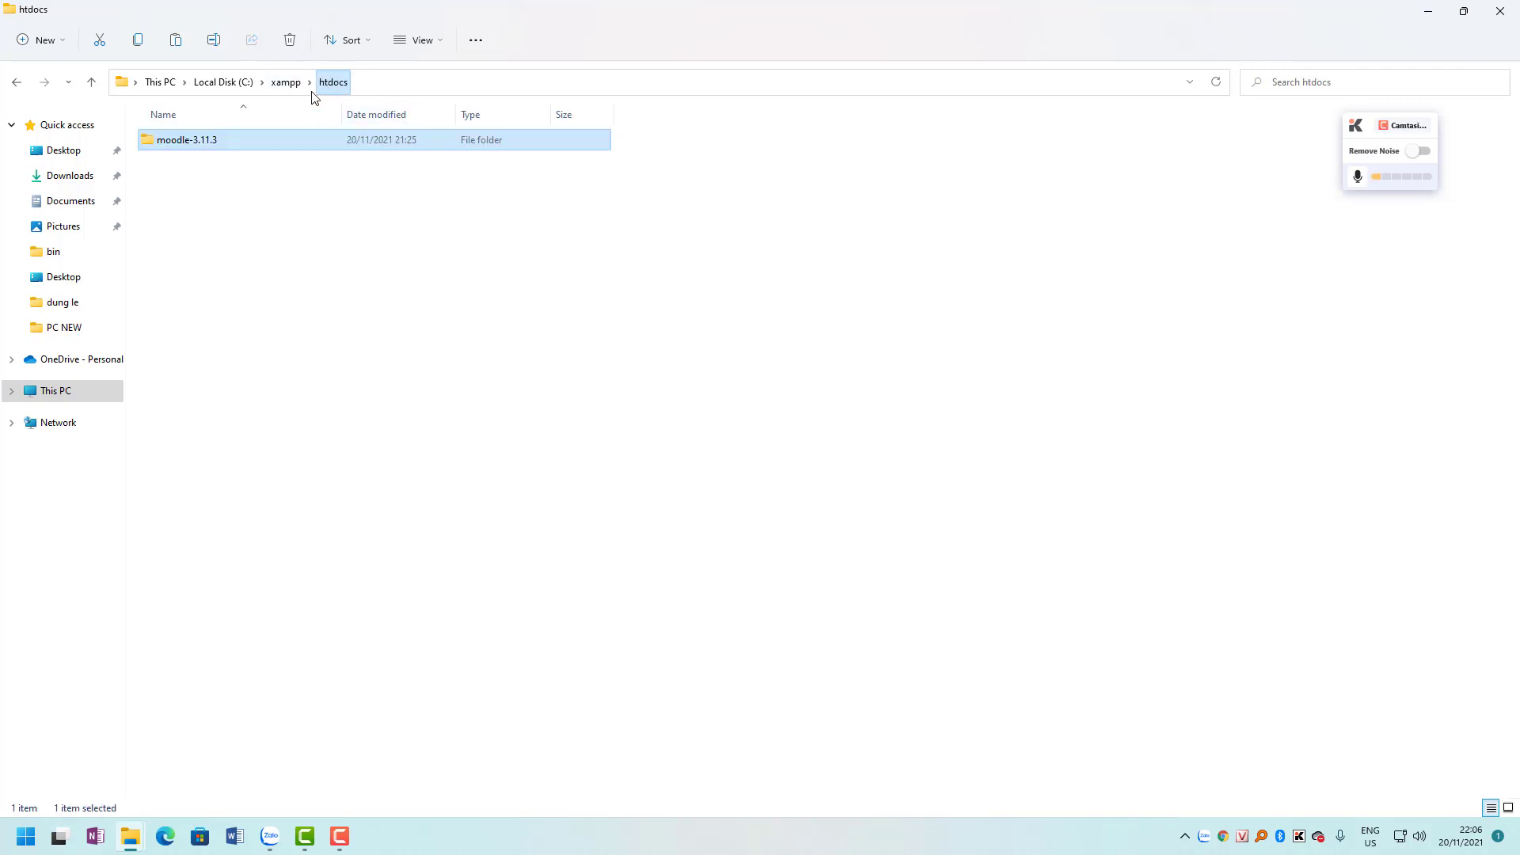
click(272, 361)
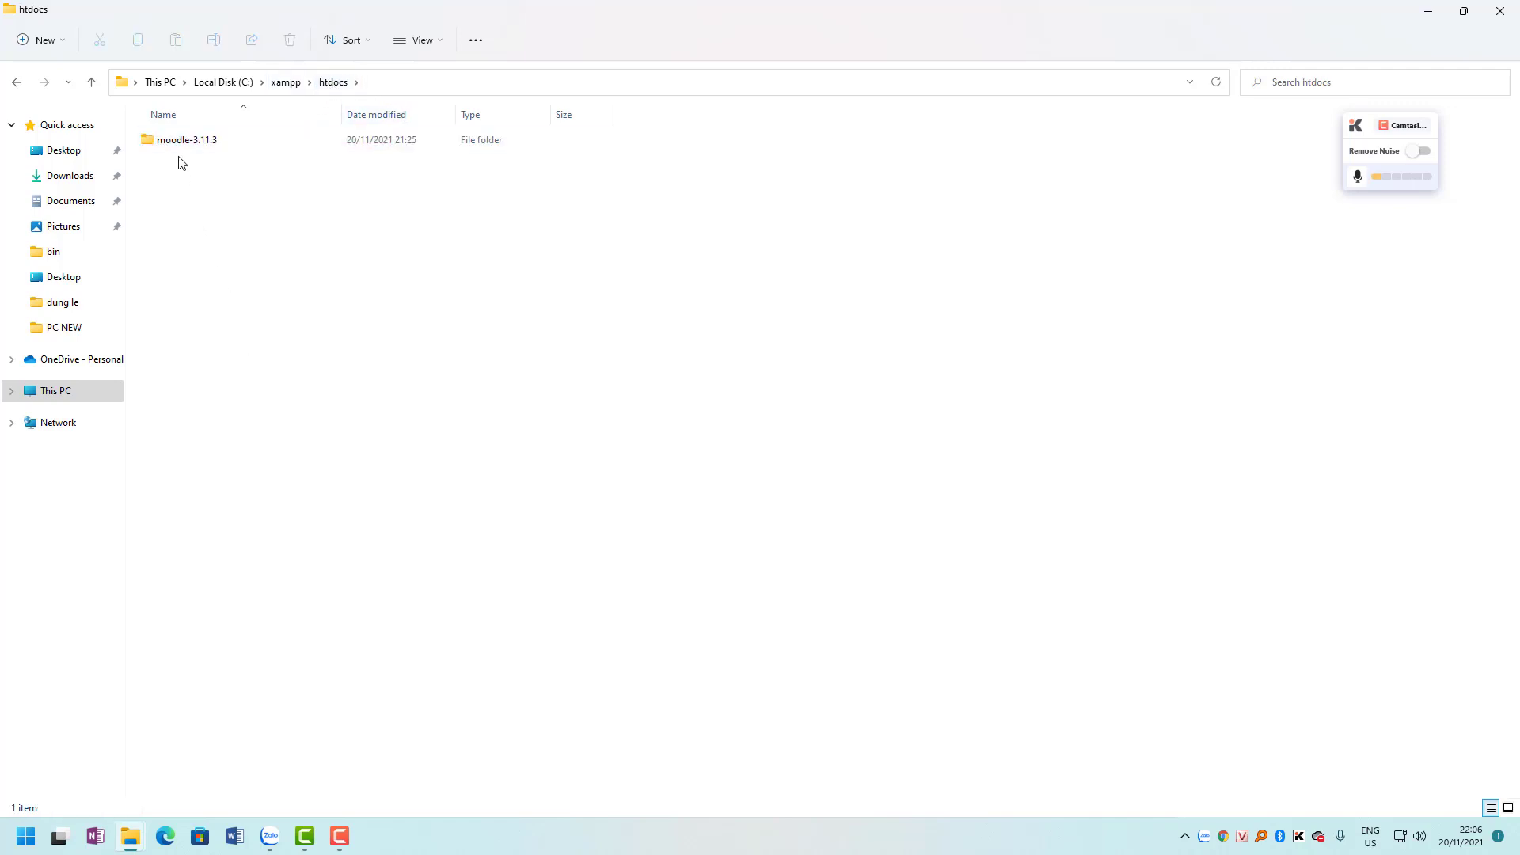
key(ctrl+v)
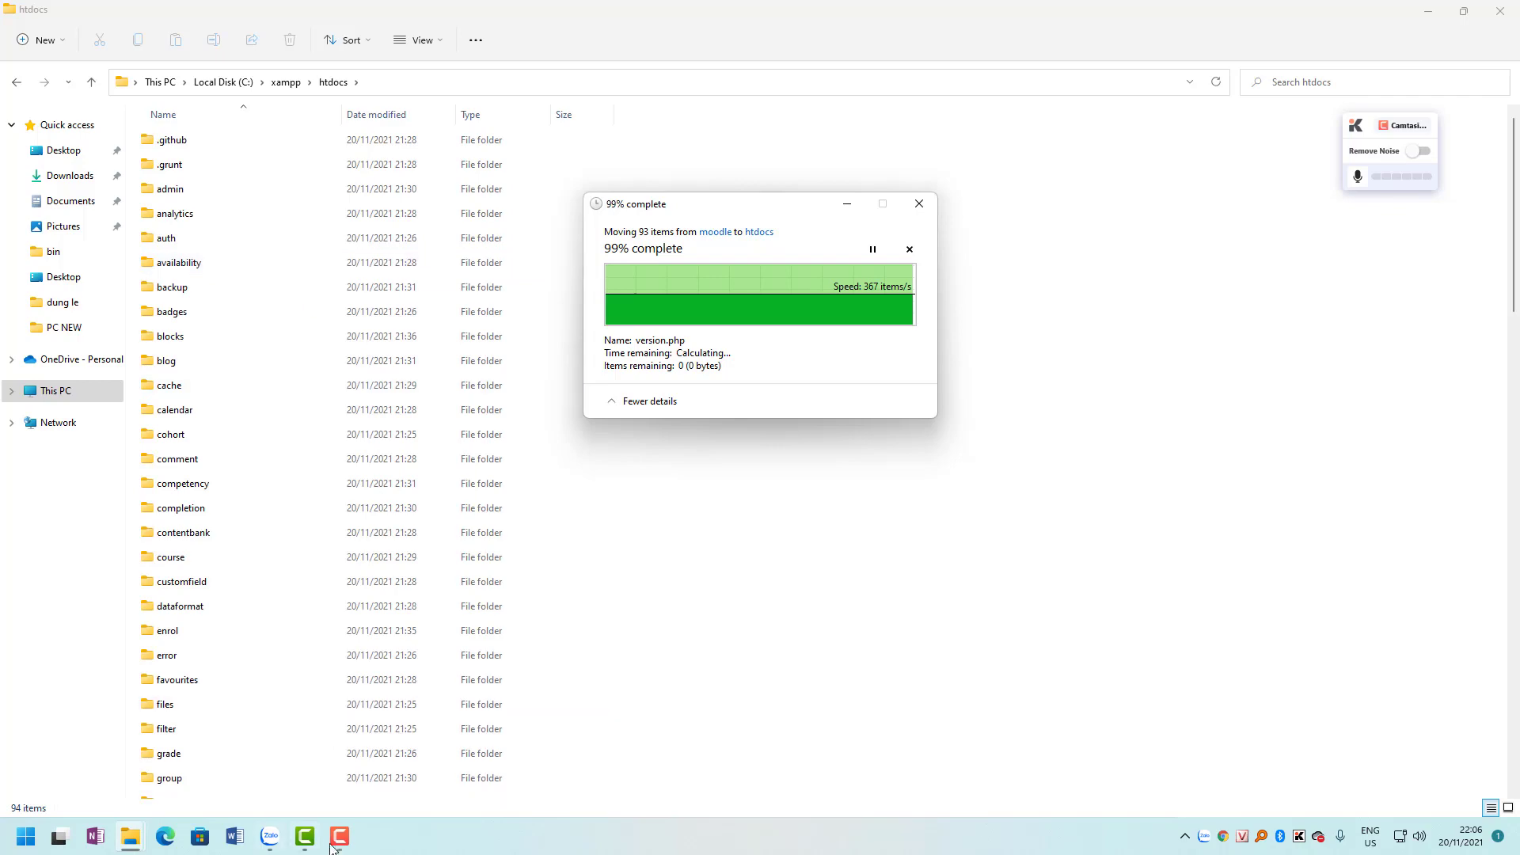
Launch xampp-control from the xampp folder as administrator.
click(287, 84)
scroll(432, 554, down, 6)
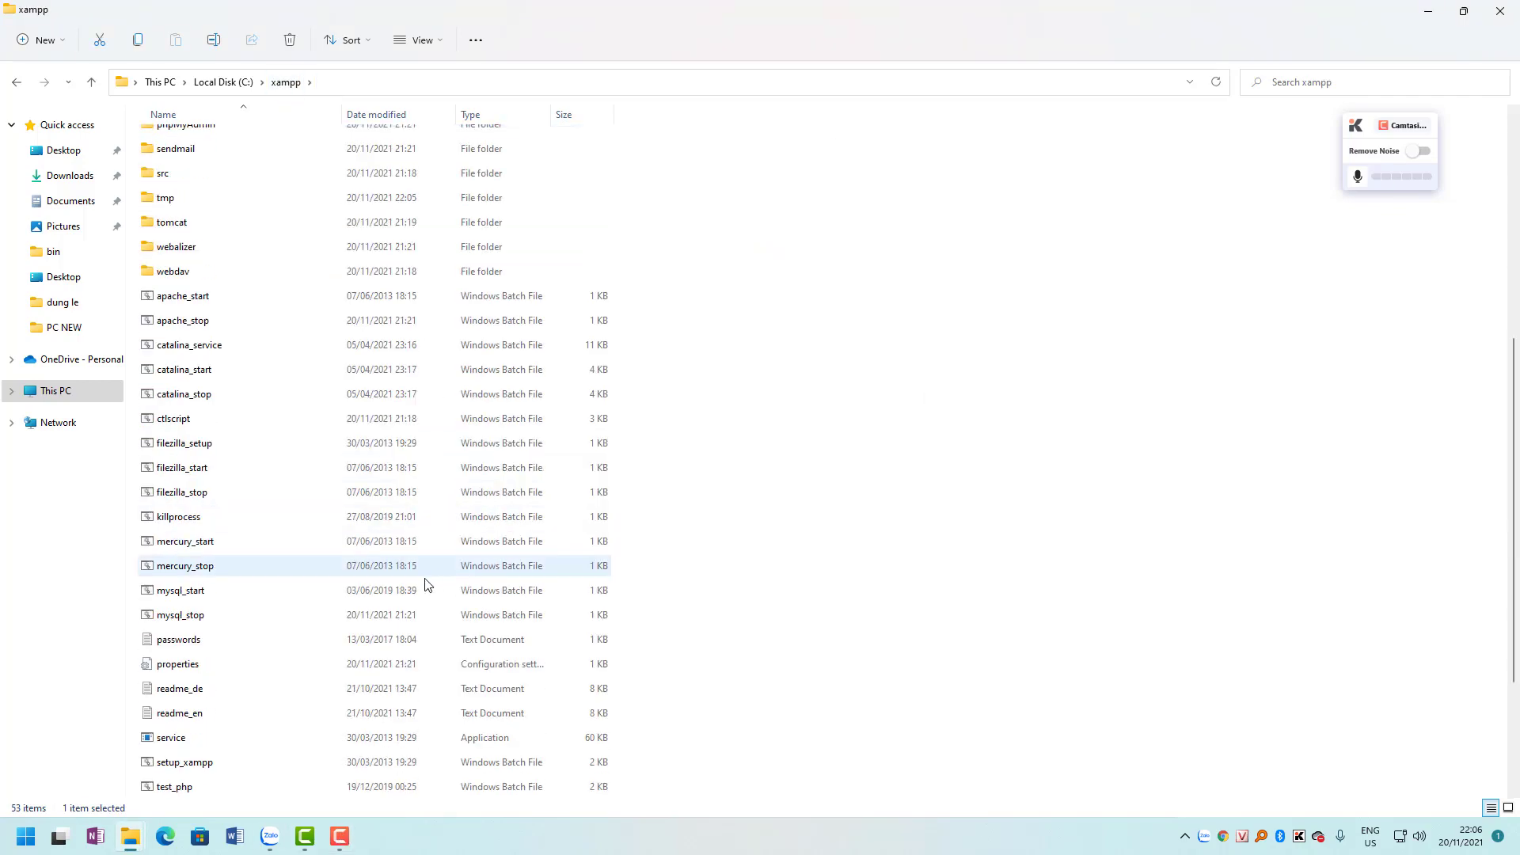
scroll(425, 584, down, 3)
click(194, 743)
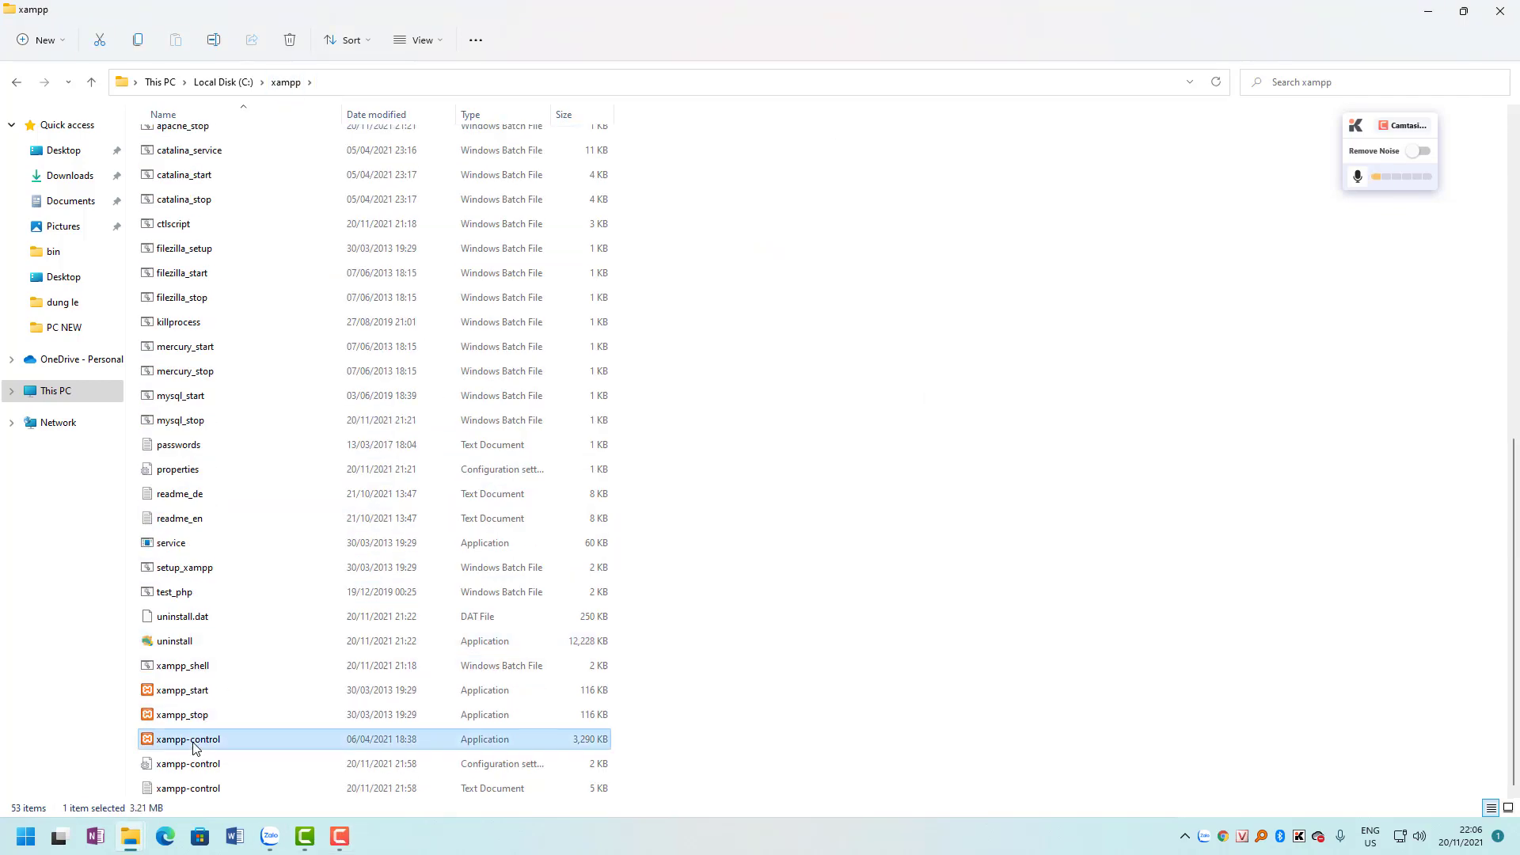
right_click(194, 748)
click(300, 566)
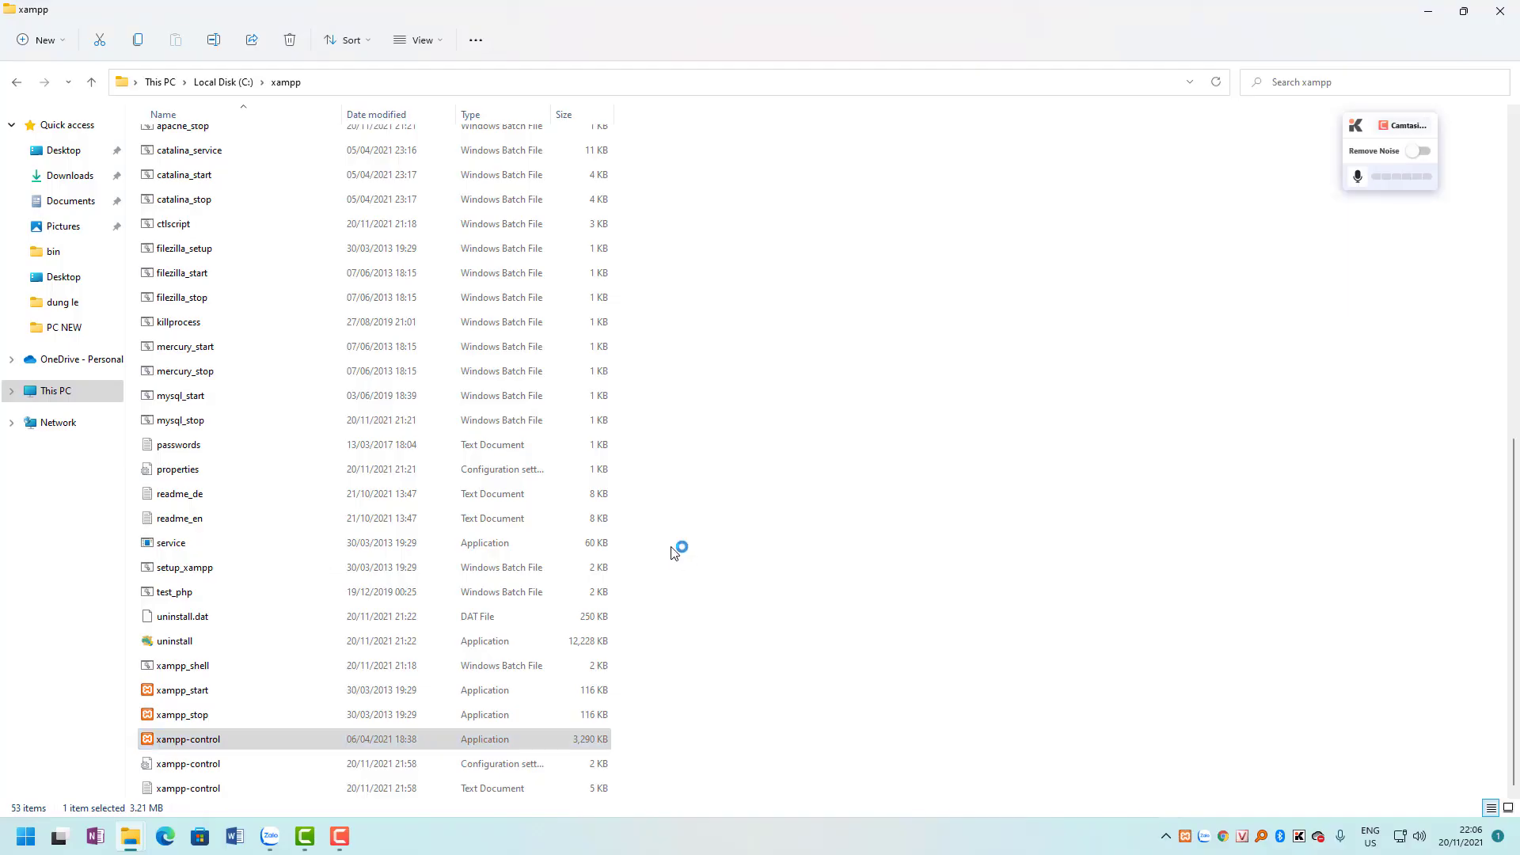
Start Apache and MySQL, minimize File Explorer, and move the control panel aside.
click(274, 88)
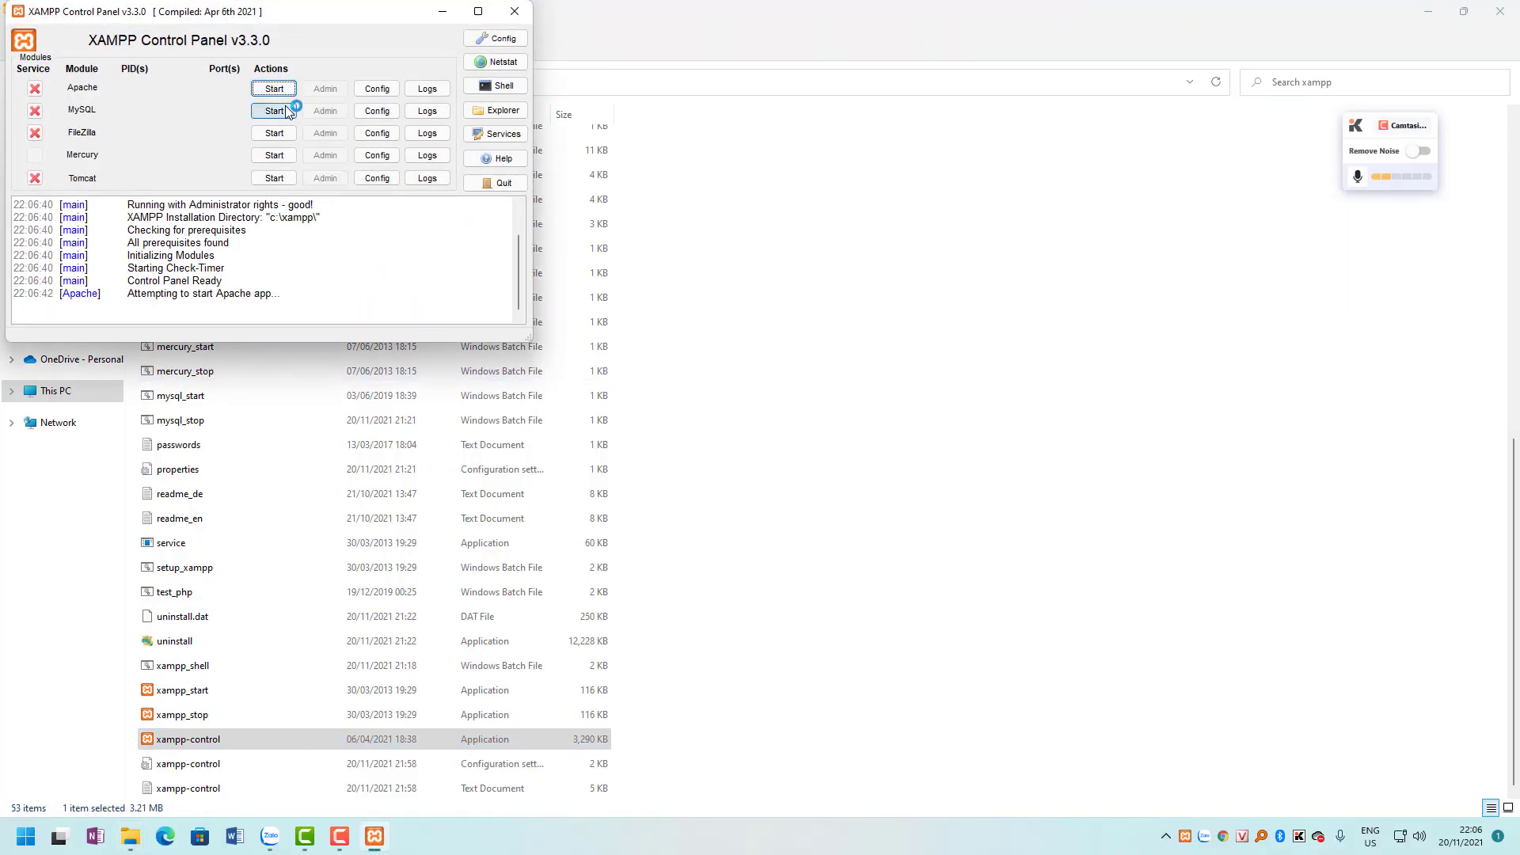
click(273, 111)
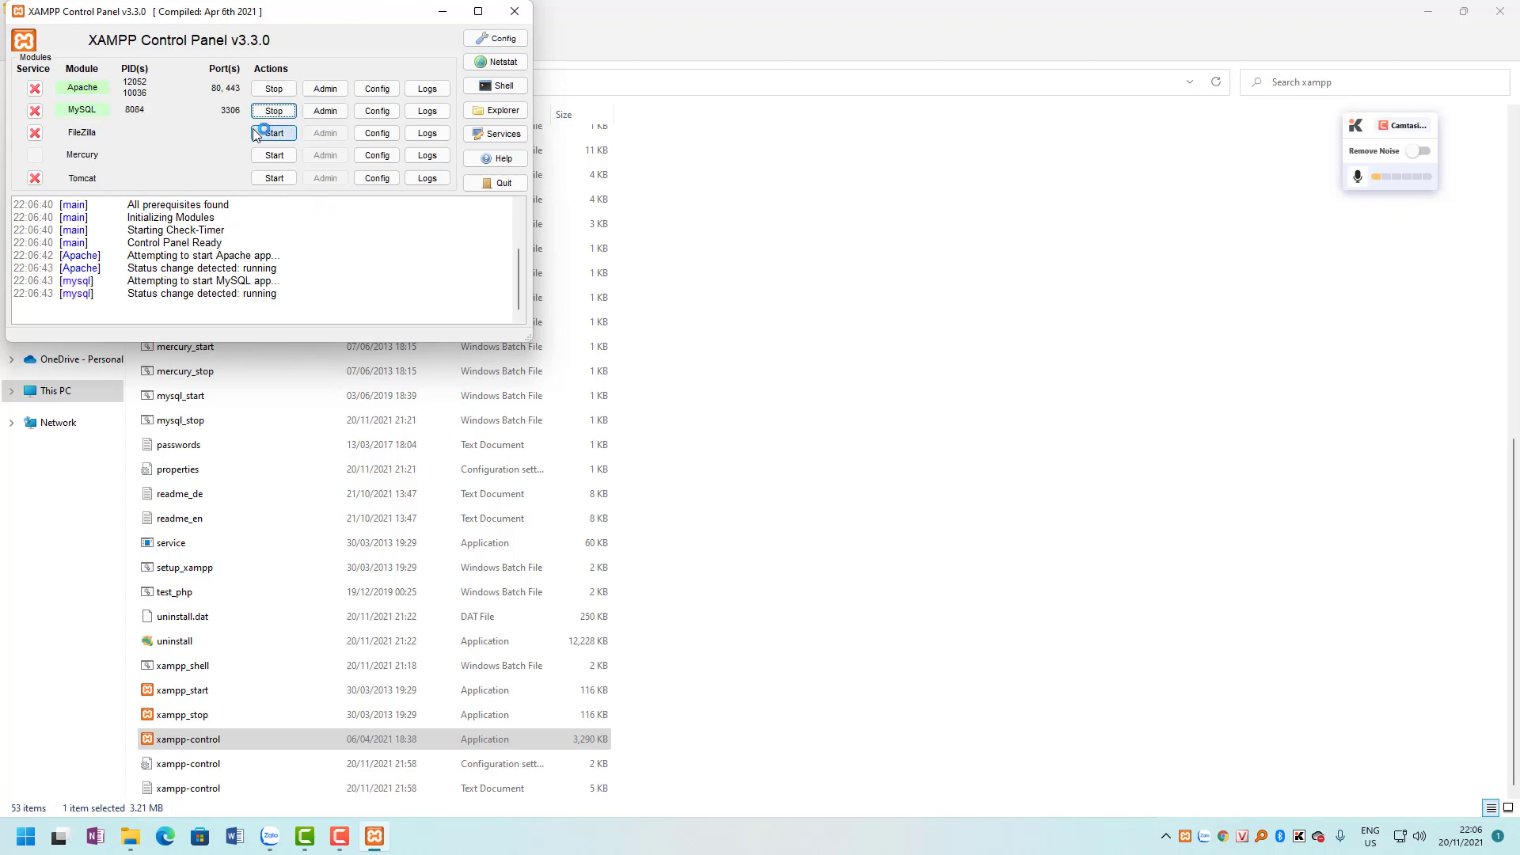
click(1427, 13)
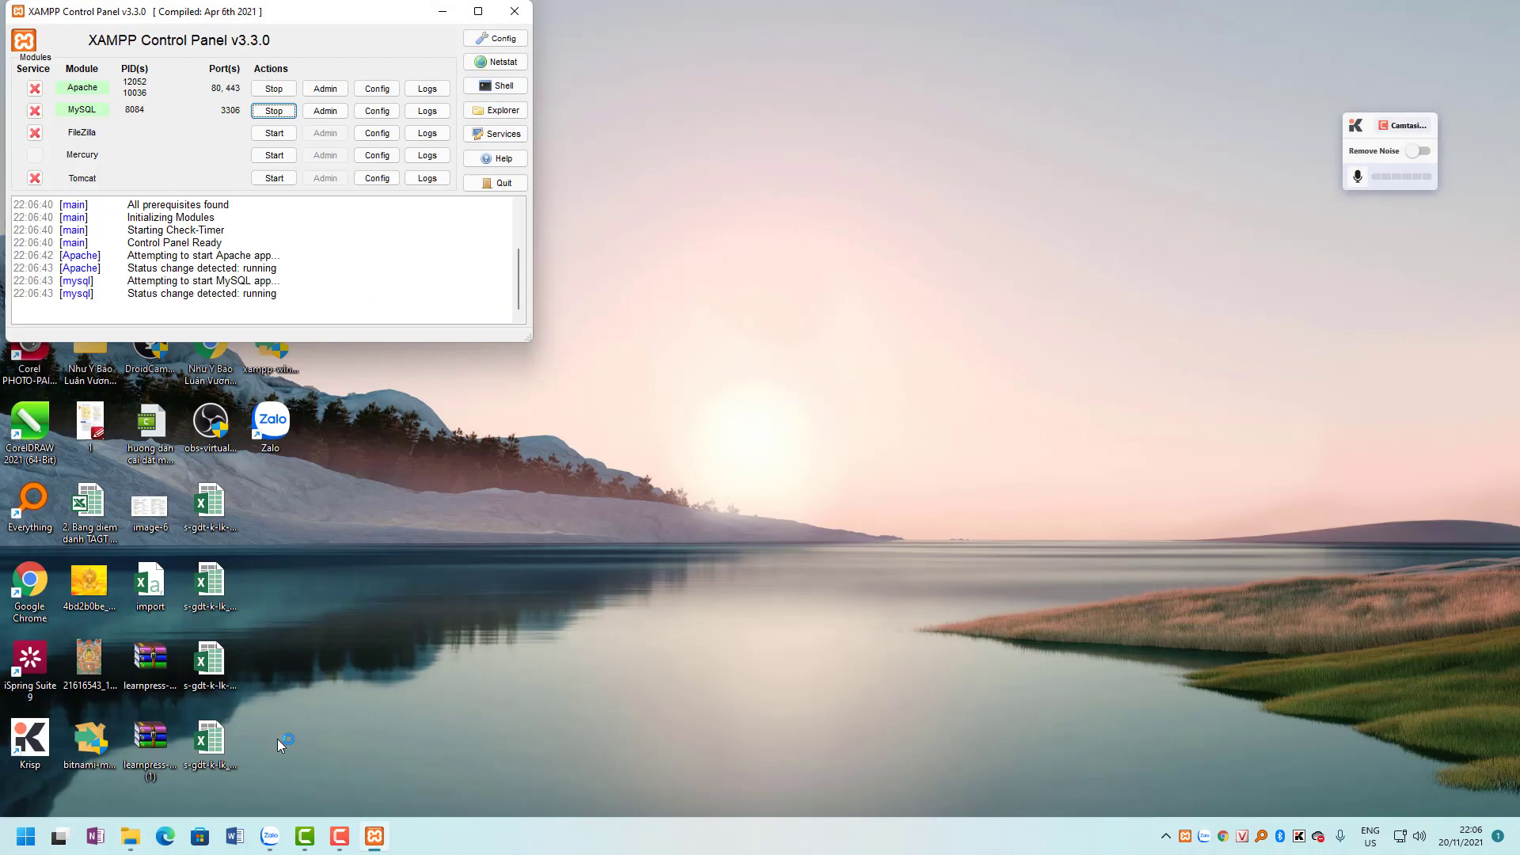
drag(312, 11, 646, 40)
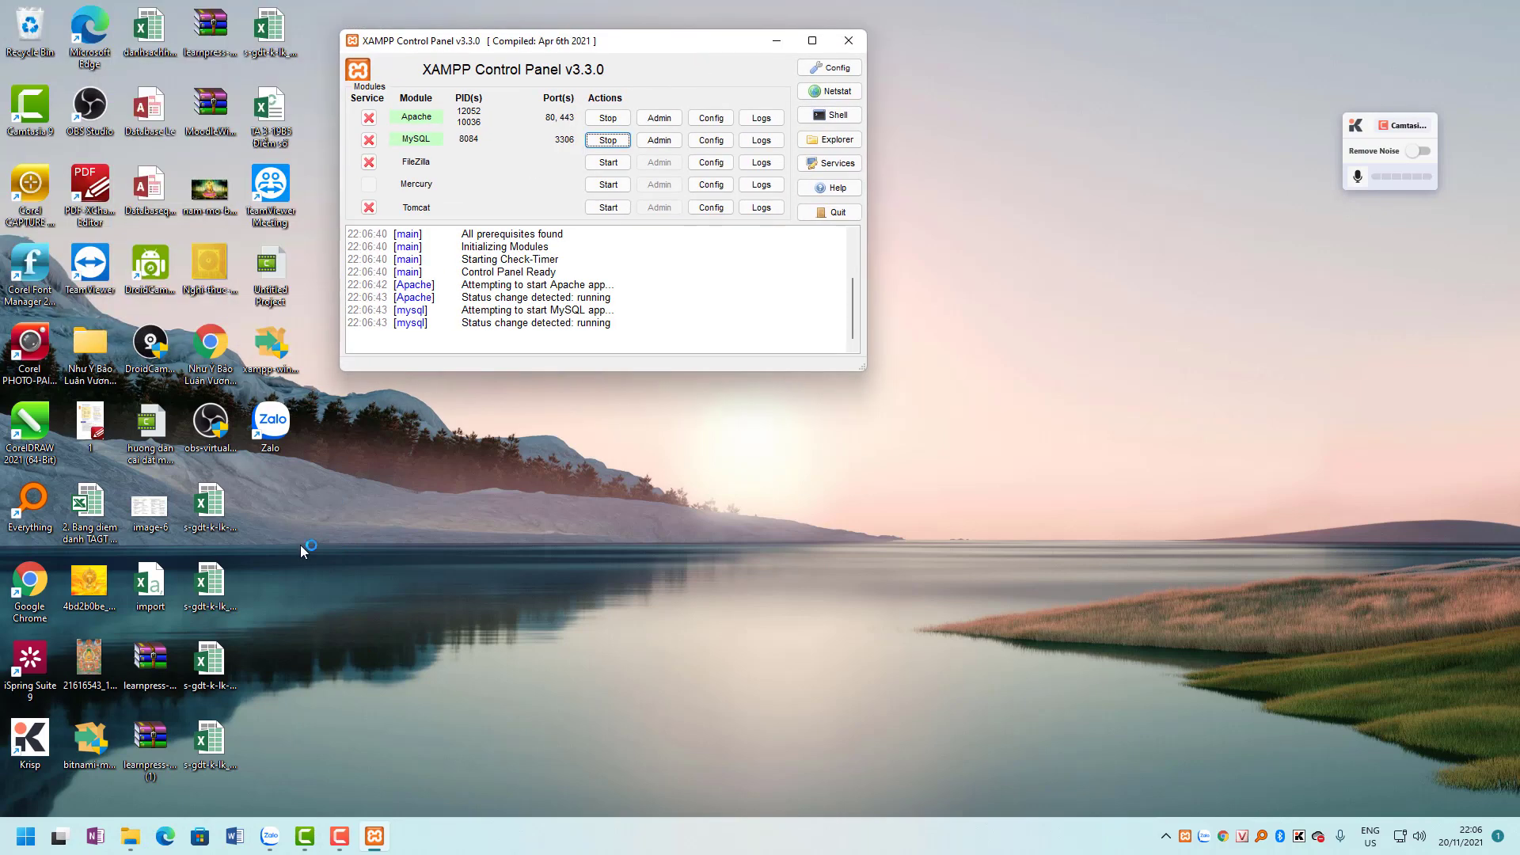
Load localhost in a maximized Chrome window to reach the Moodle installer.
double_click(29, 582)
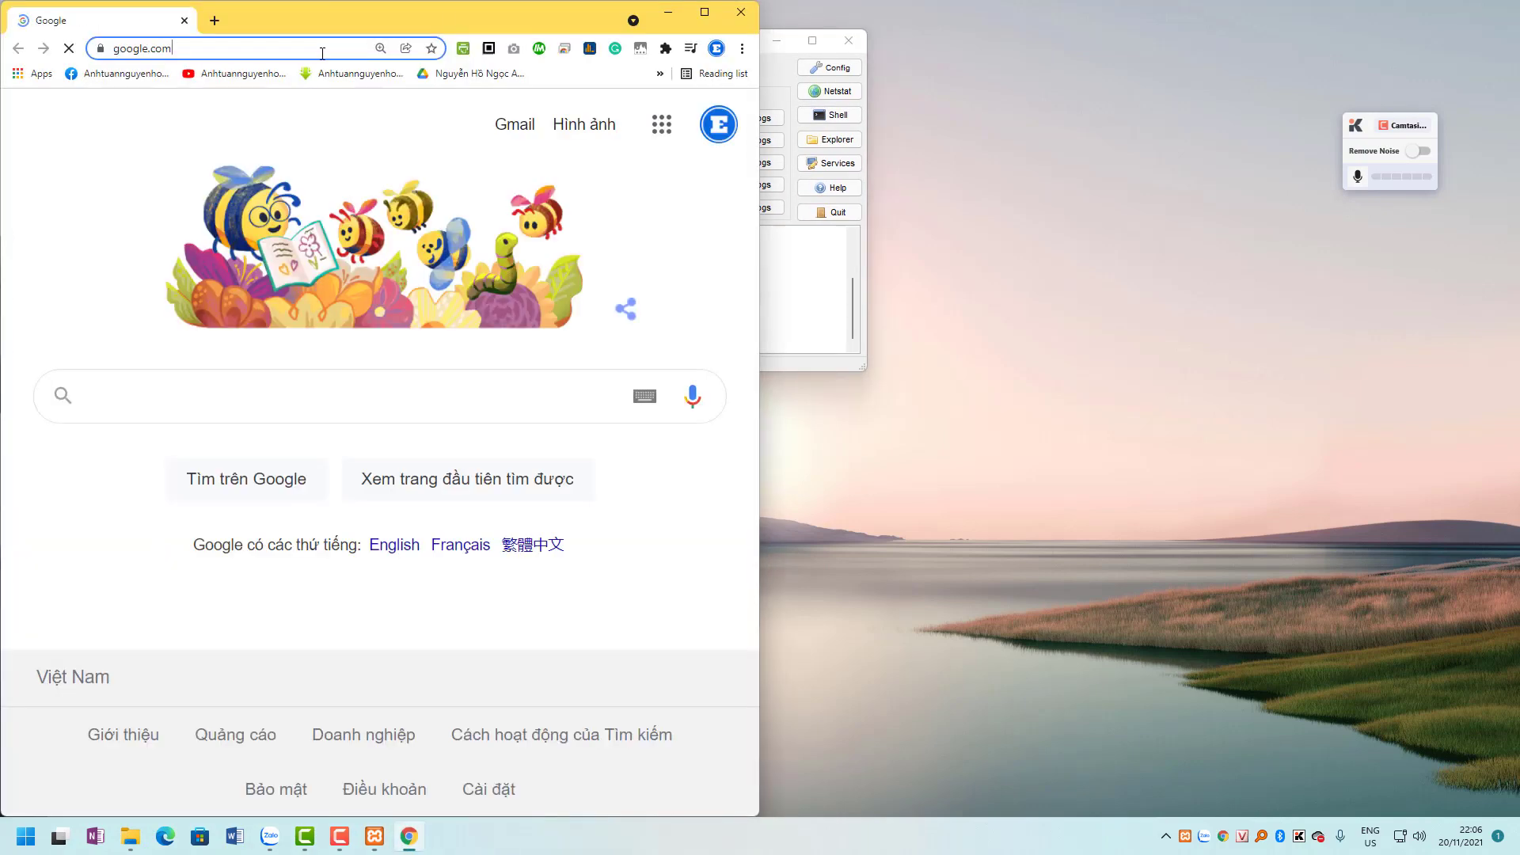
click(322, 50)
text(localhost)
key(Return)
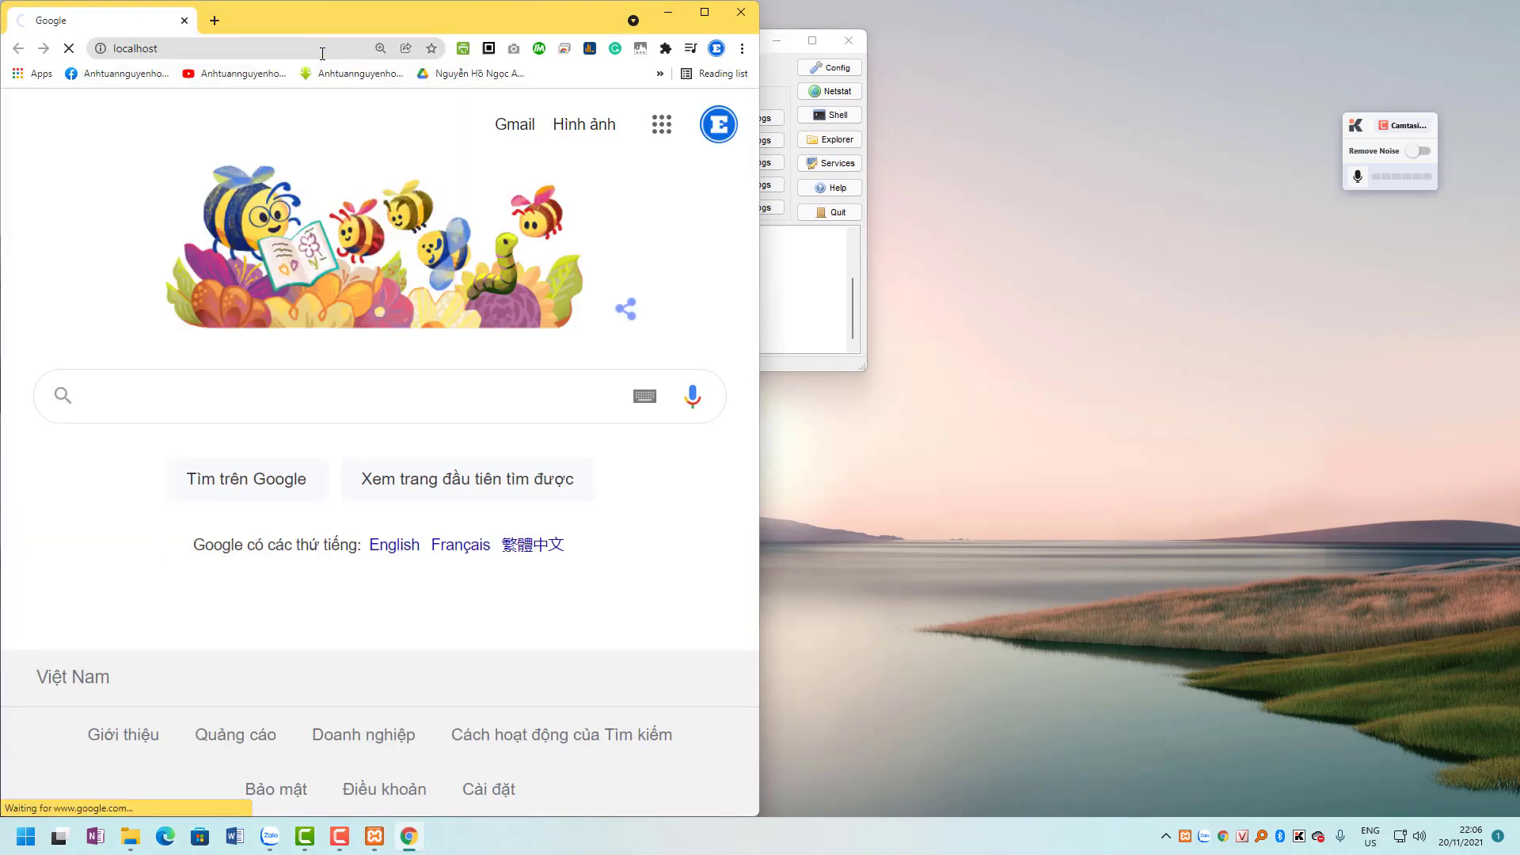
click(704, 12)
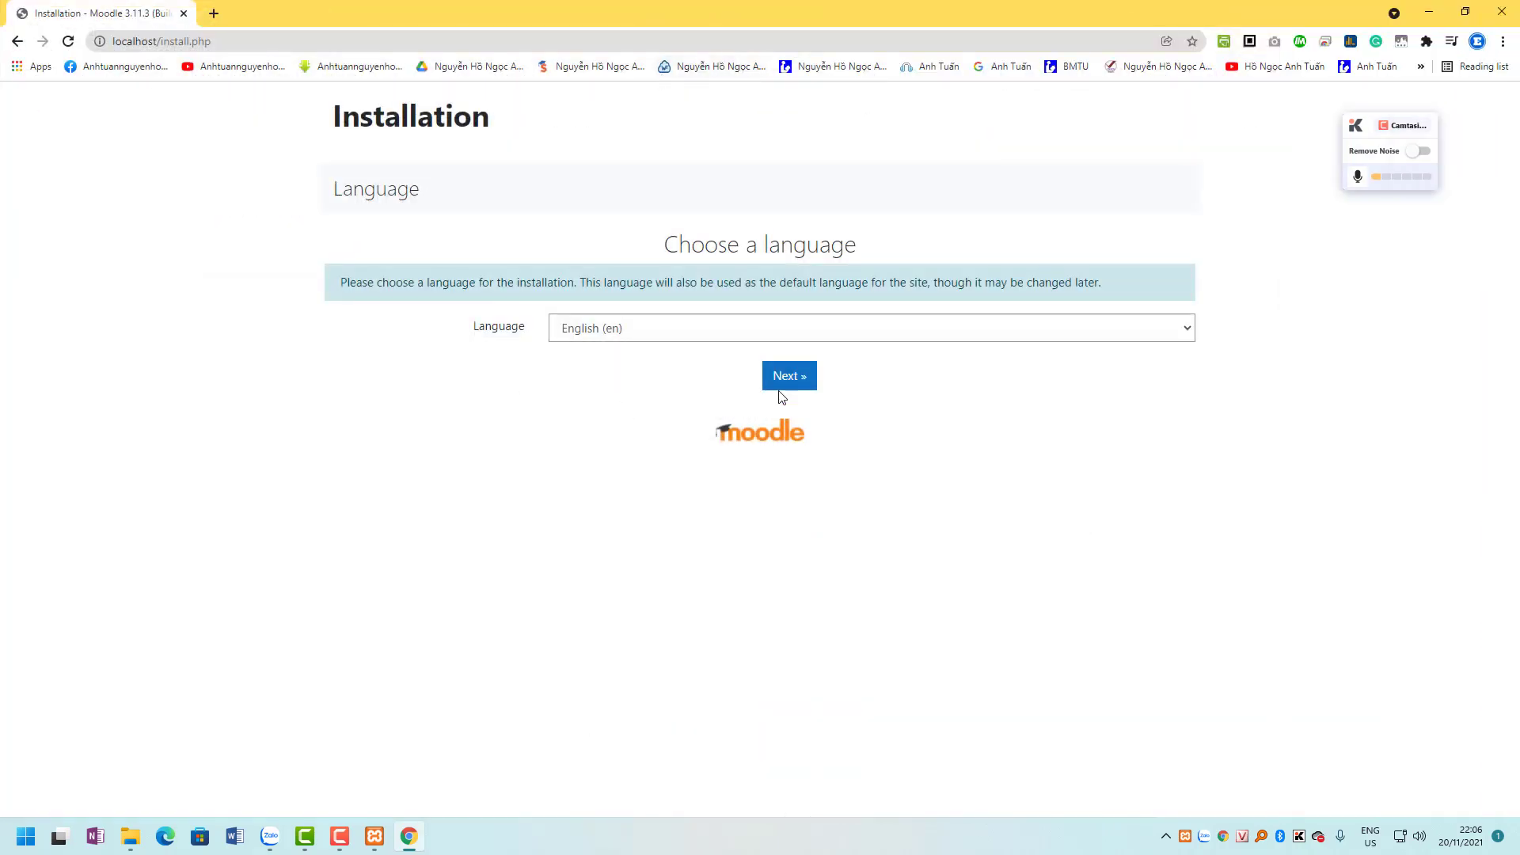
Accept English, the default web and directory paths, and Improved MySQL as driver.
click(780, 383)
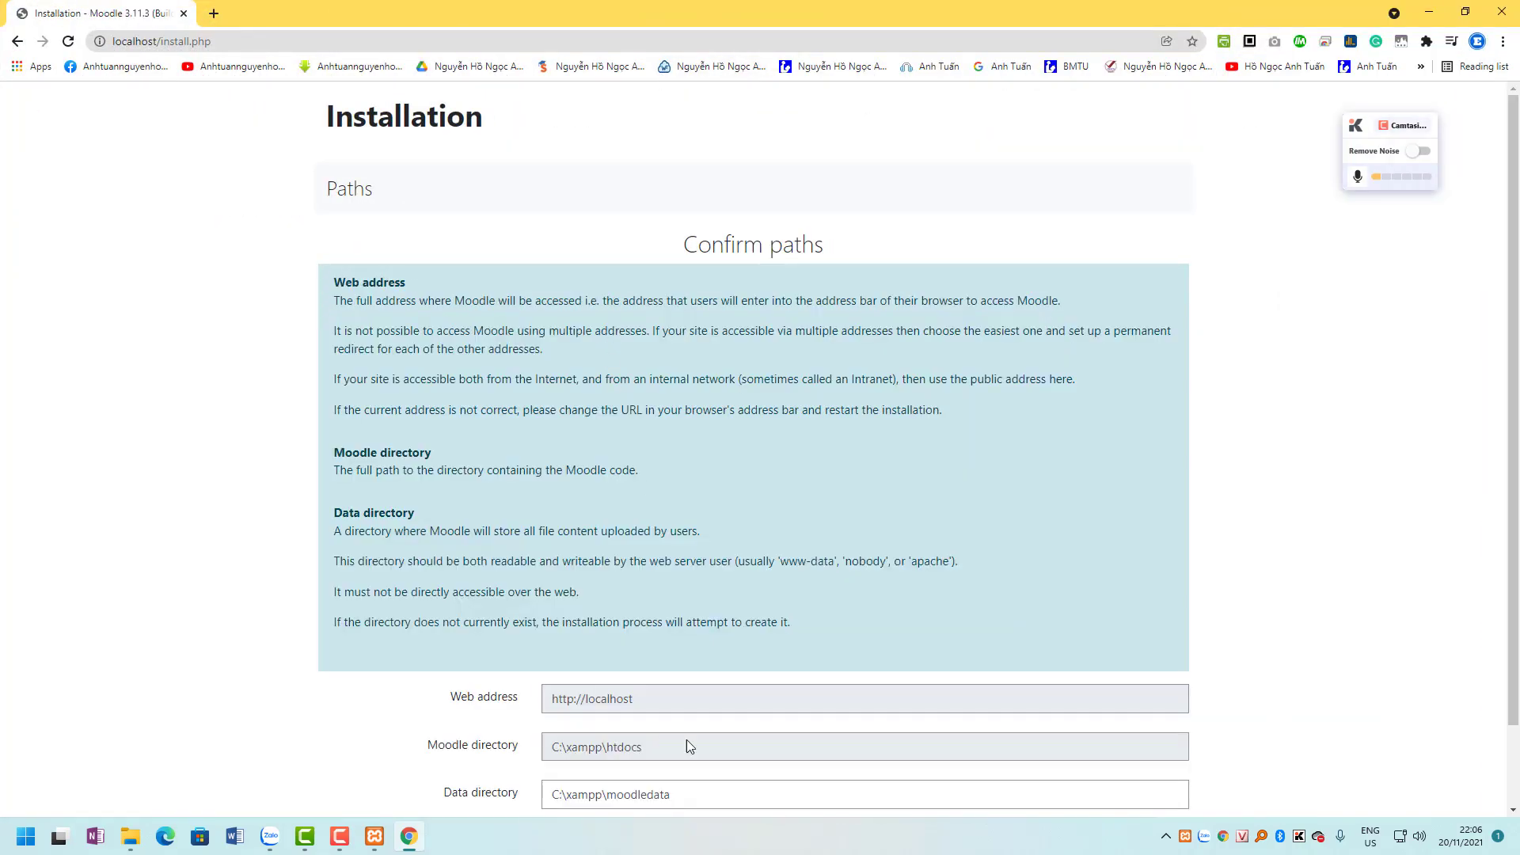
scroll(681, 736, down, 2)
click(790, 767)
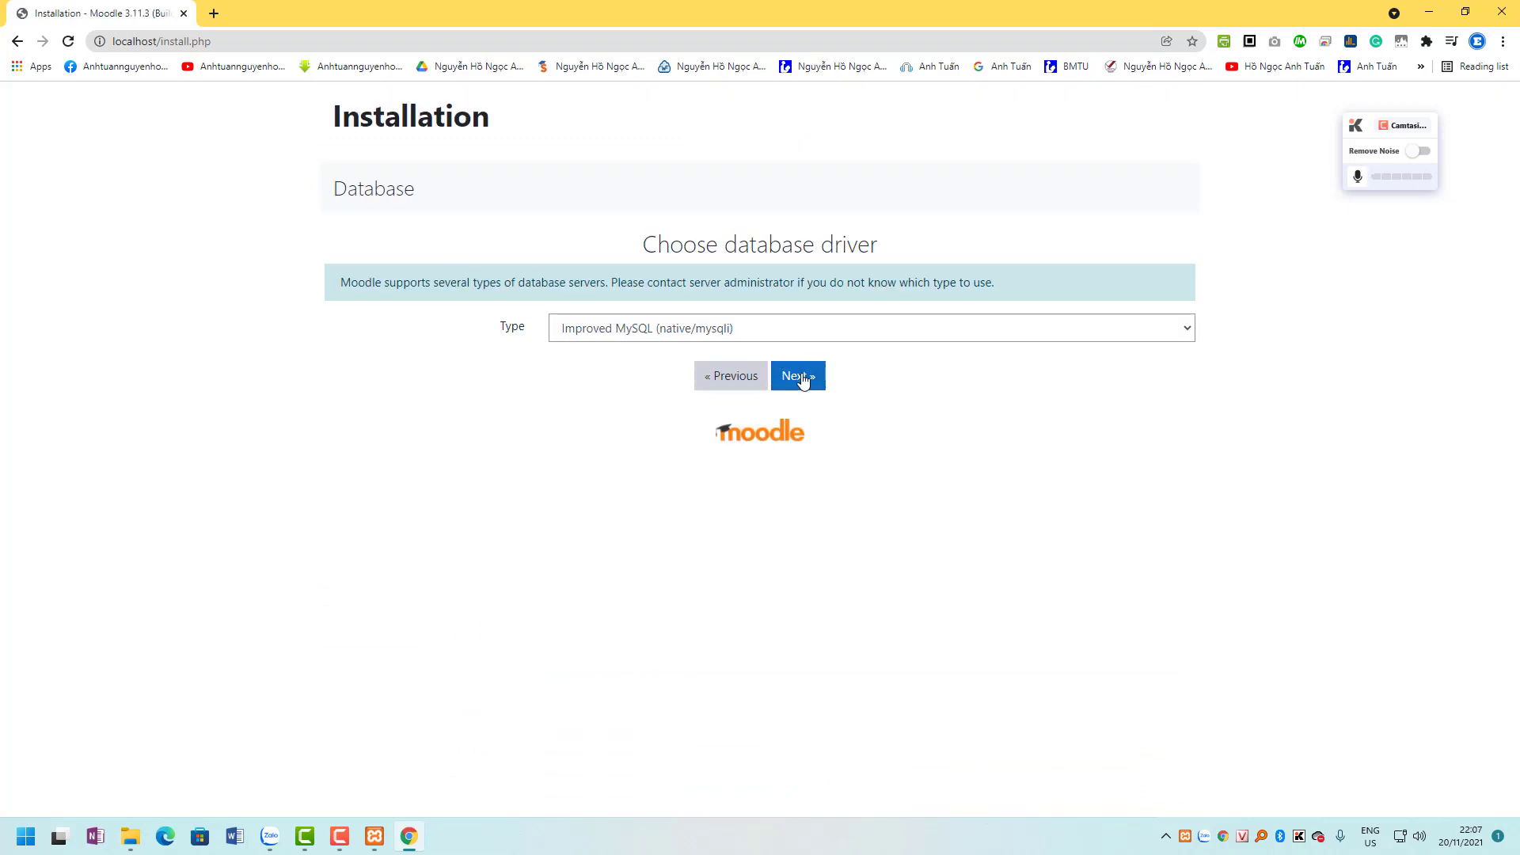
click(786, 327)
click(786, 326)
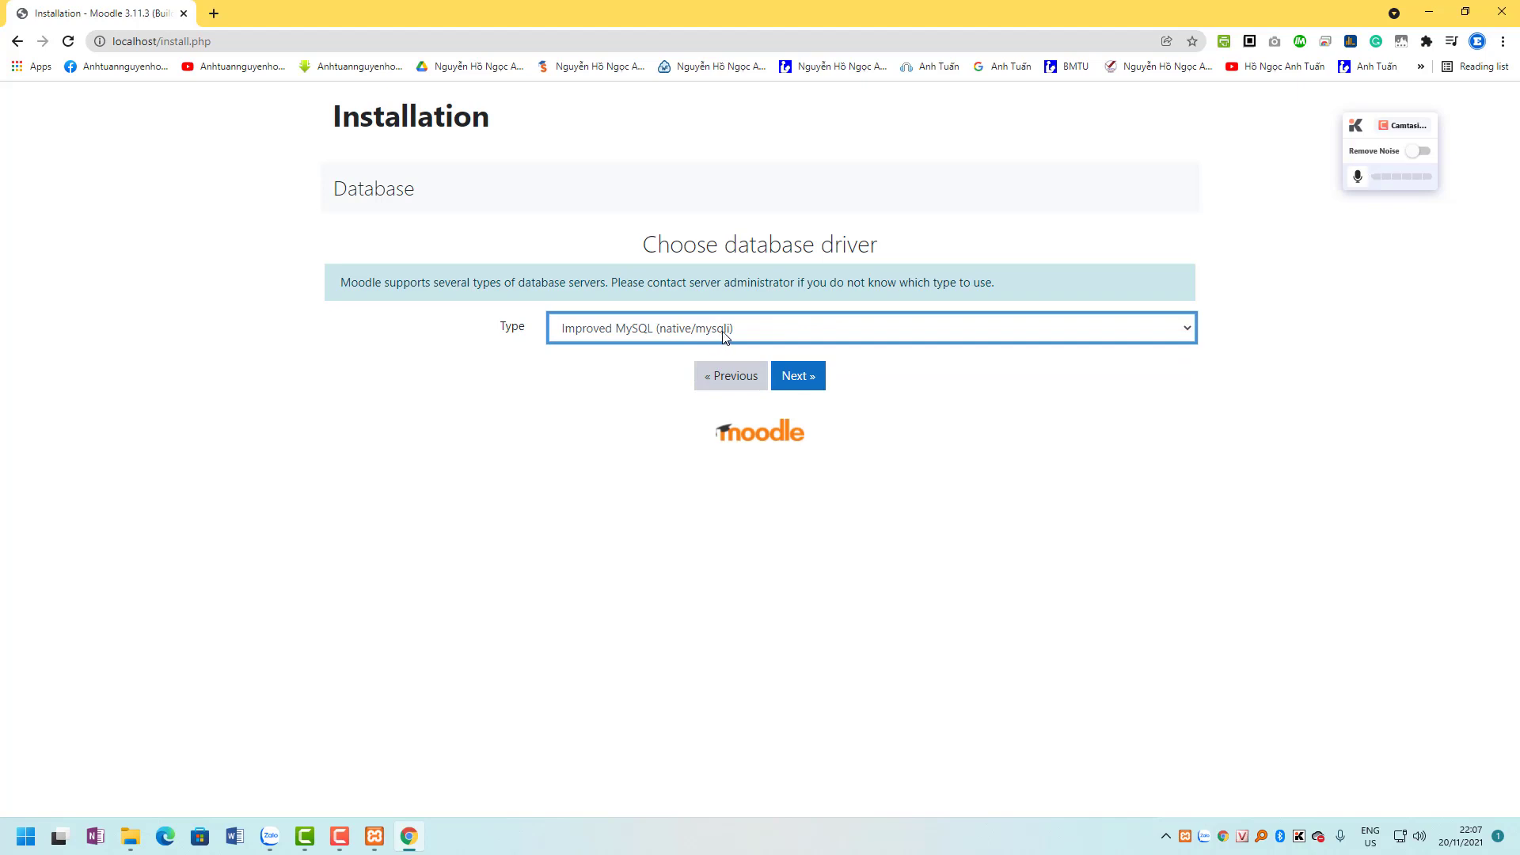
click(798, 379)
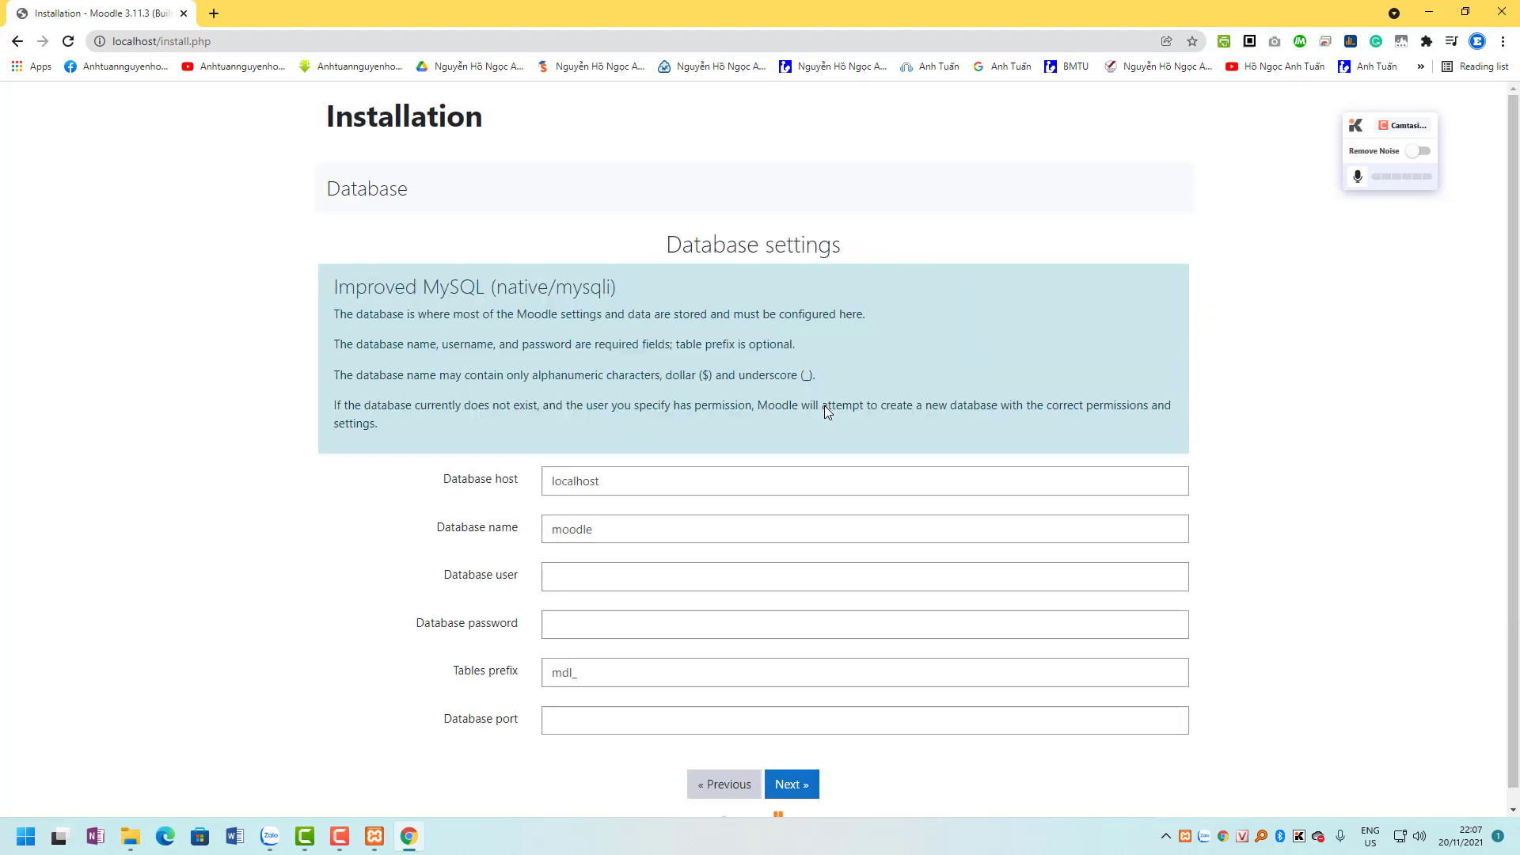
Submit the unchanged database settings form and snap the browser to the left half.
scroll(824, 405, down, 1)
click(793, 768)
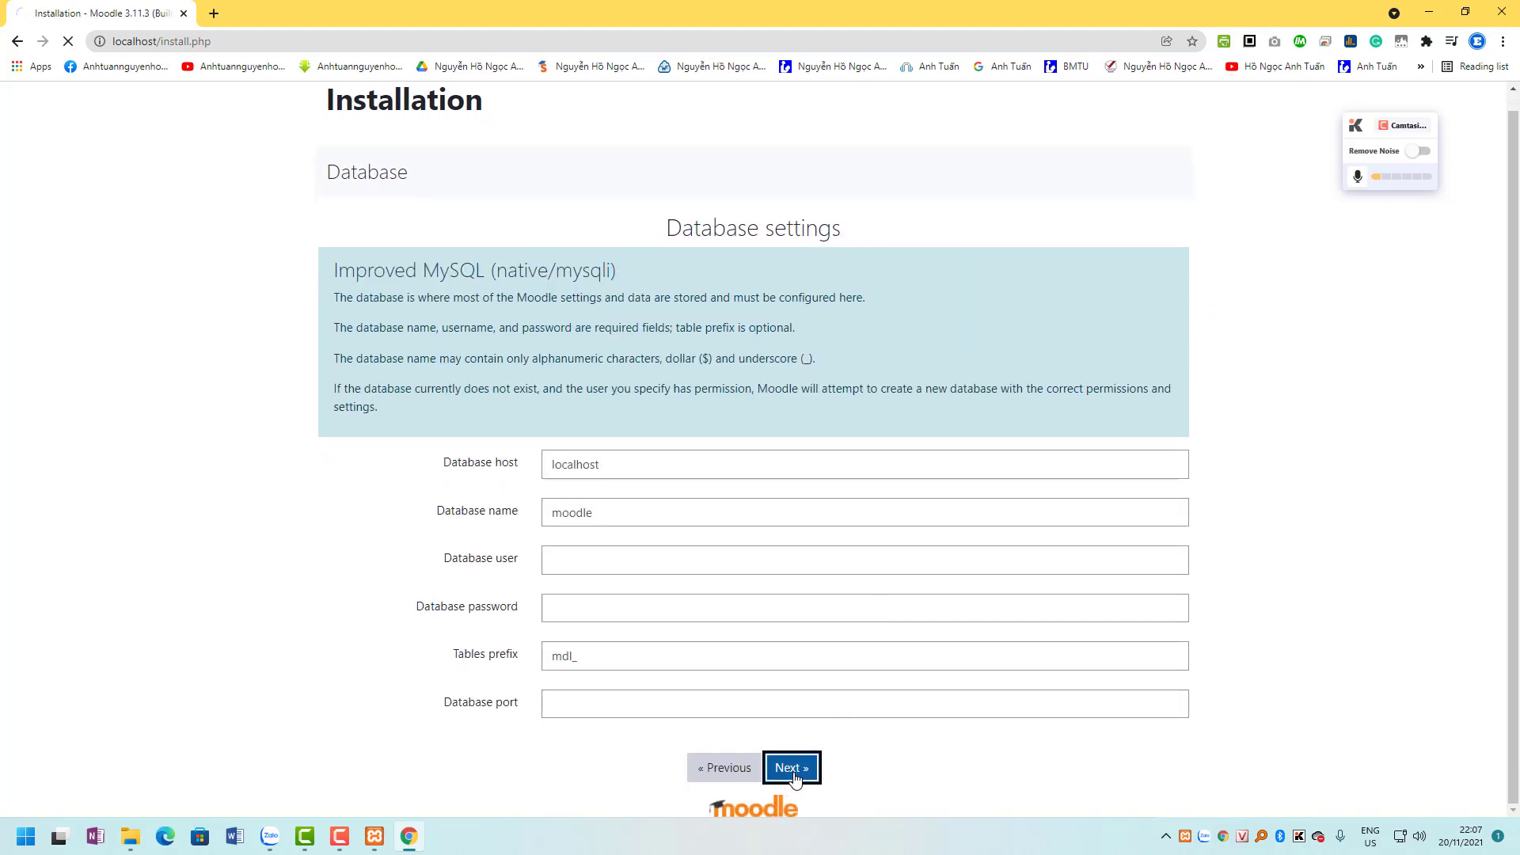
scroll(796, 780, down, 3)
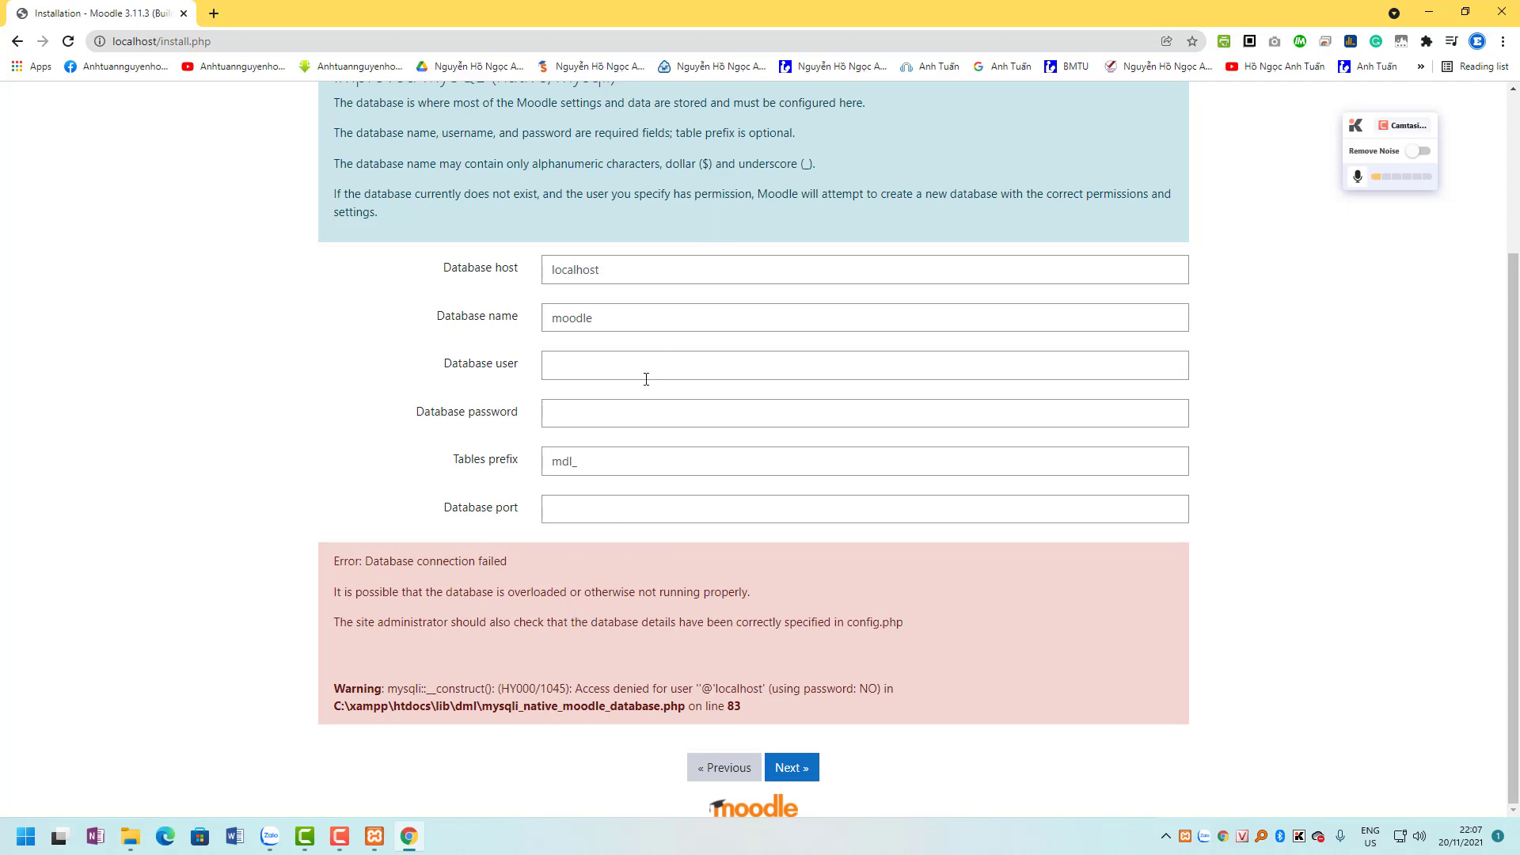
scroll(646, 379, up, 1)
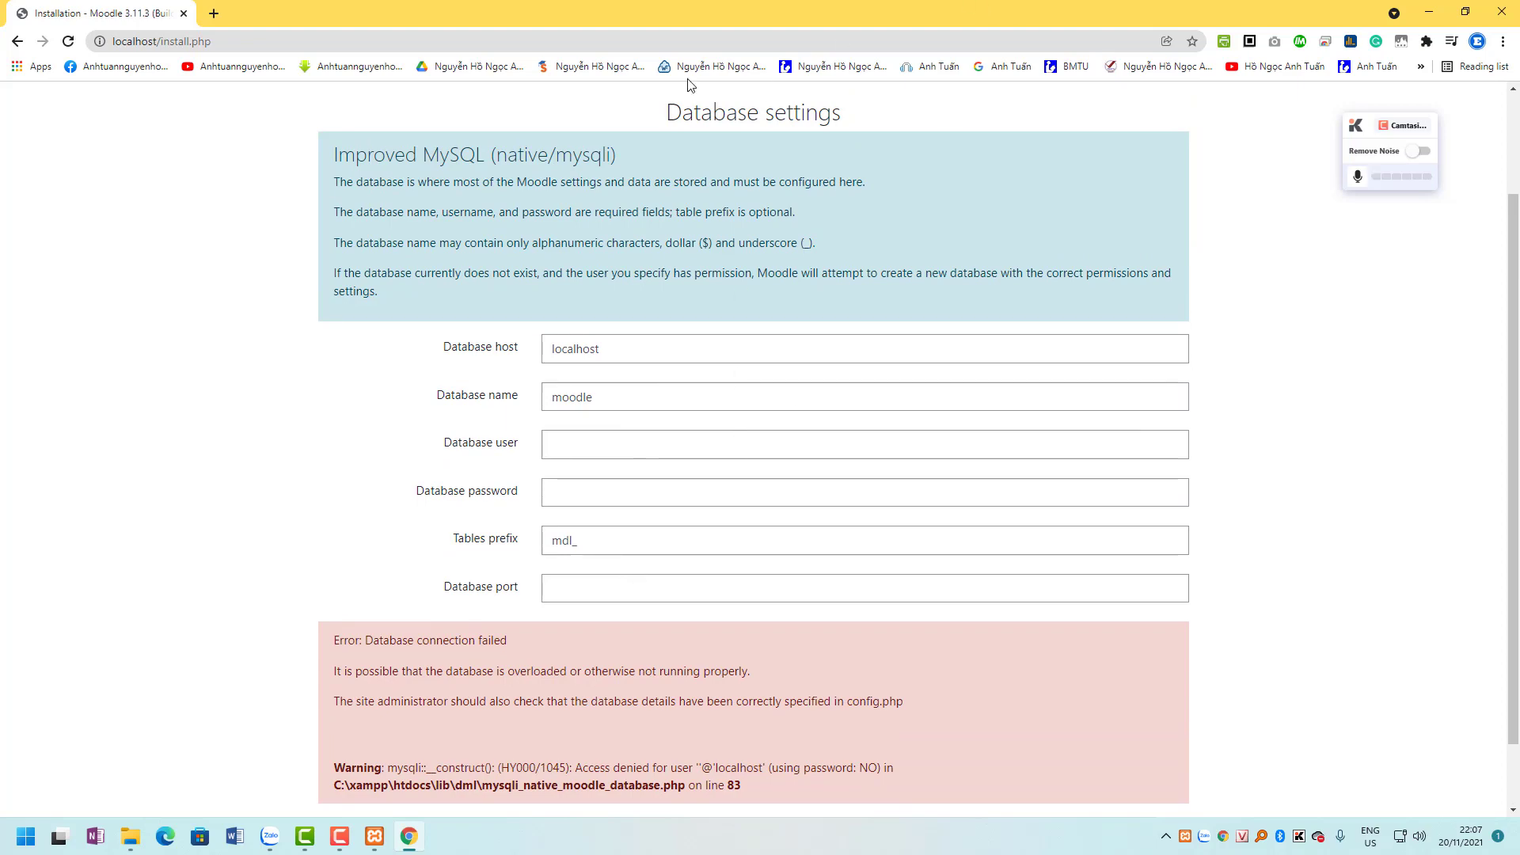
key(super+Left)
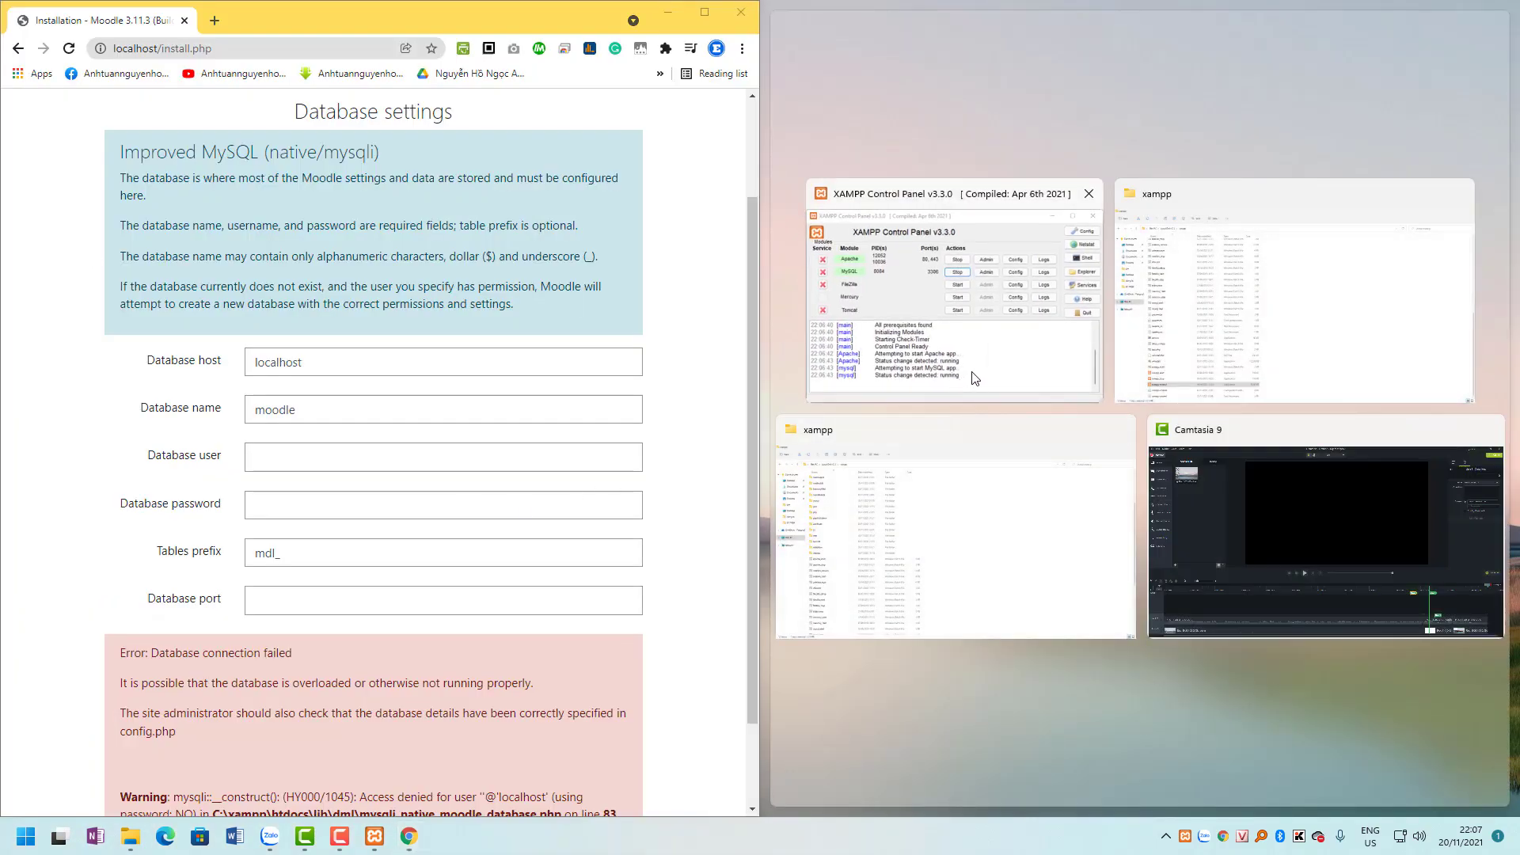
Open phpMyAdmin from XAMPP's MySQL Admin button in a maximized browser tab.
click(982, 371)
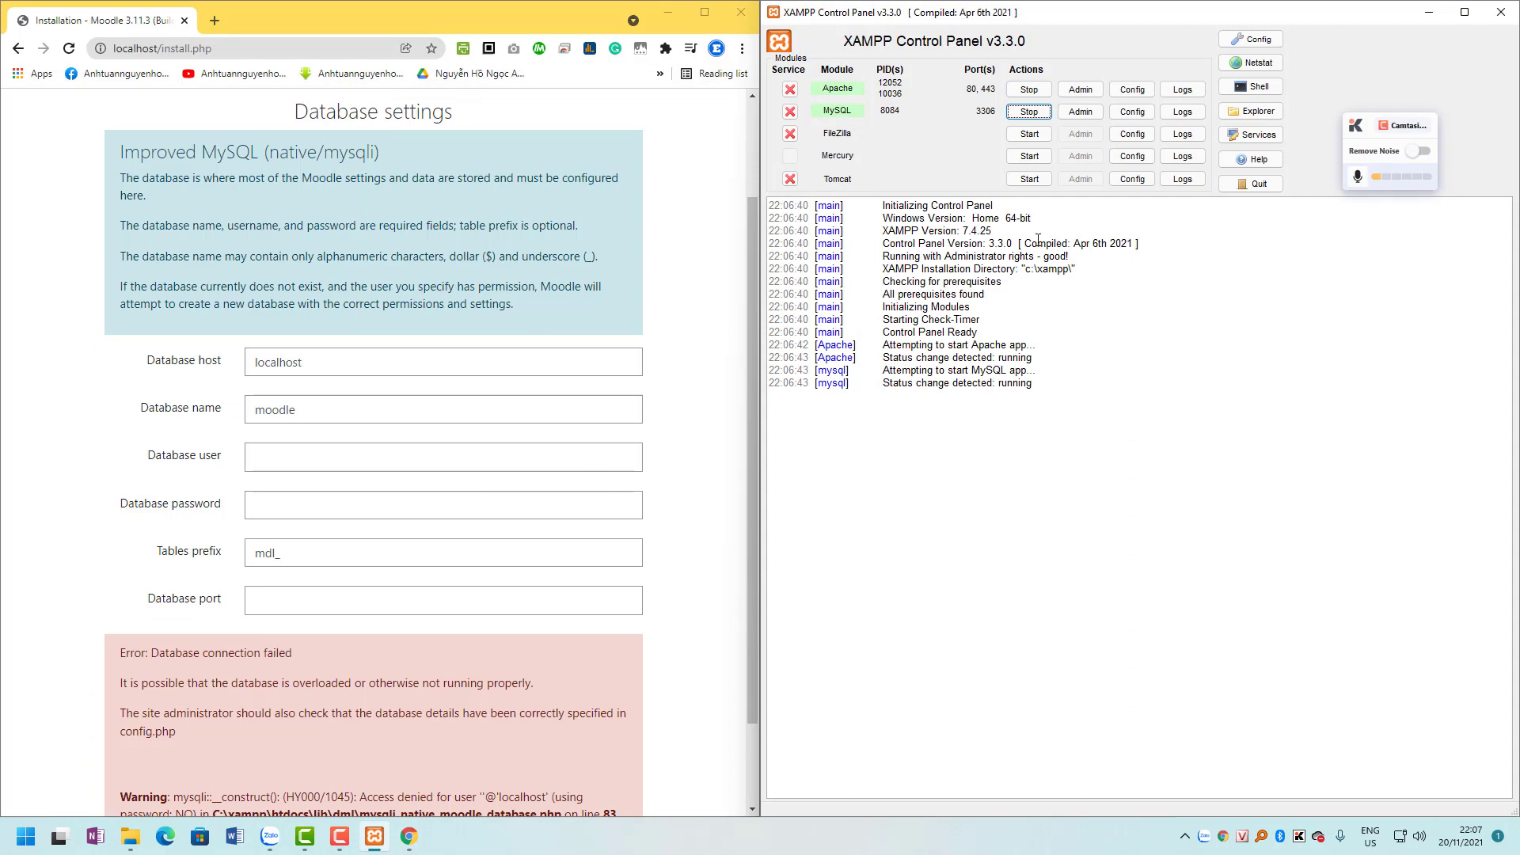
click(1075, 114)
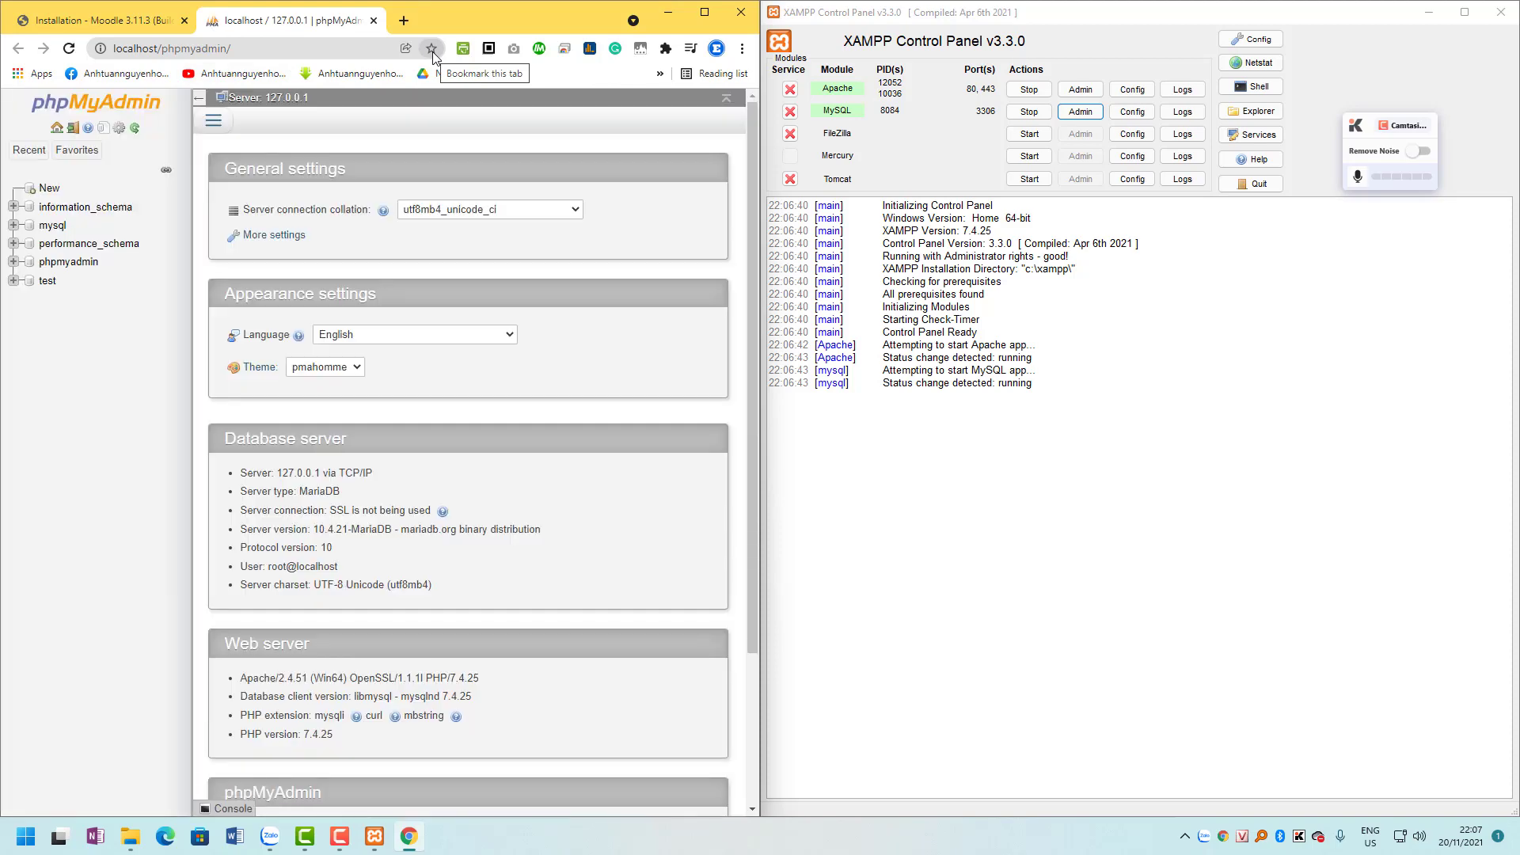
double_click(519, 19)
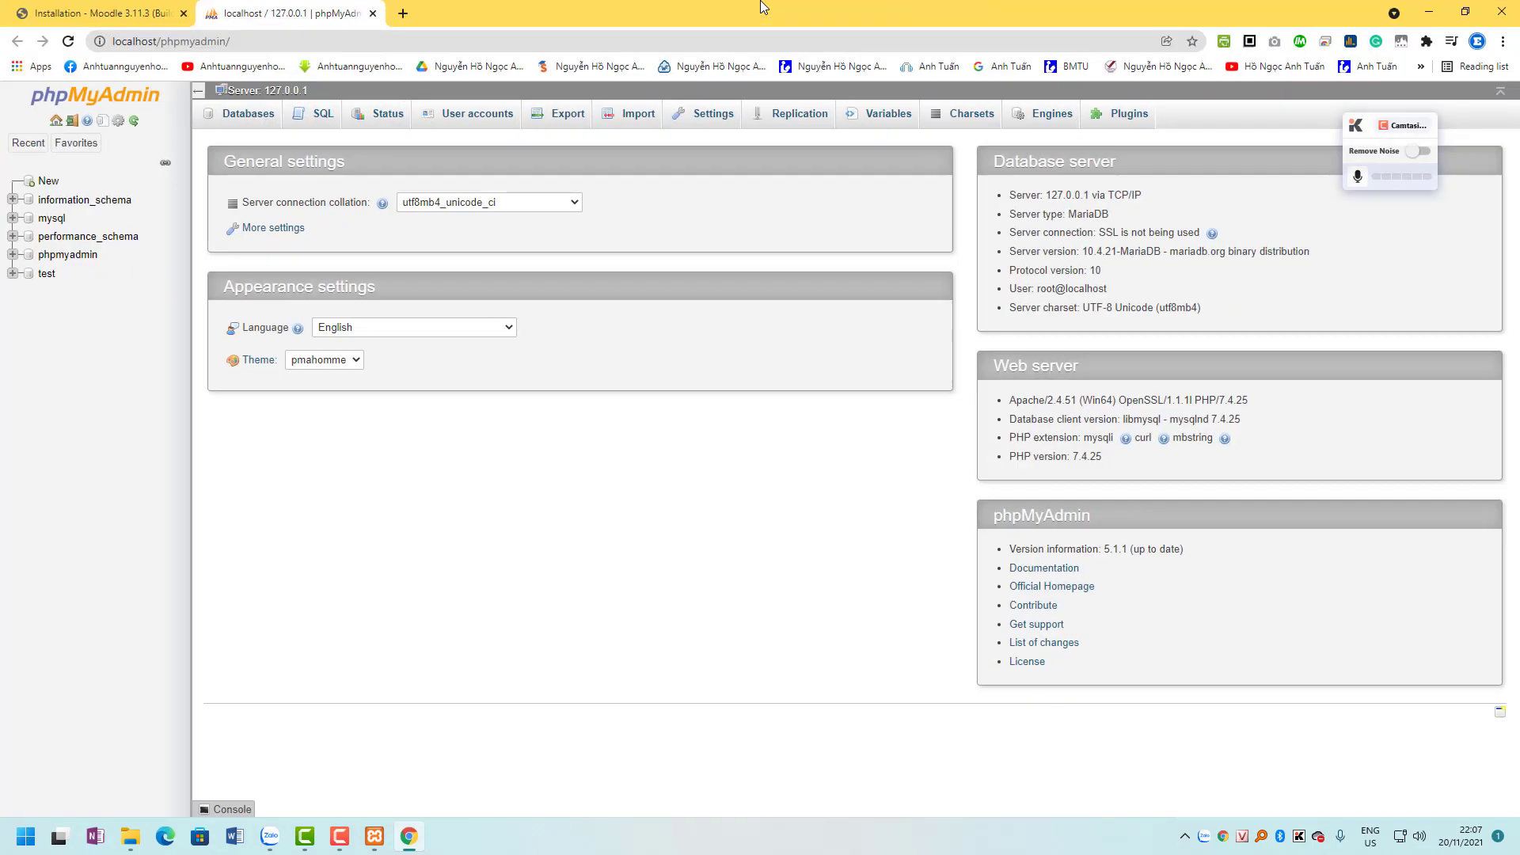
Create a database named moodle with utf8mb4_general_ci collation.
click(49, 181)
click(286, 218)
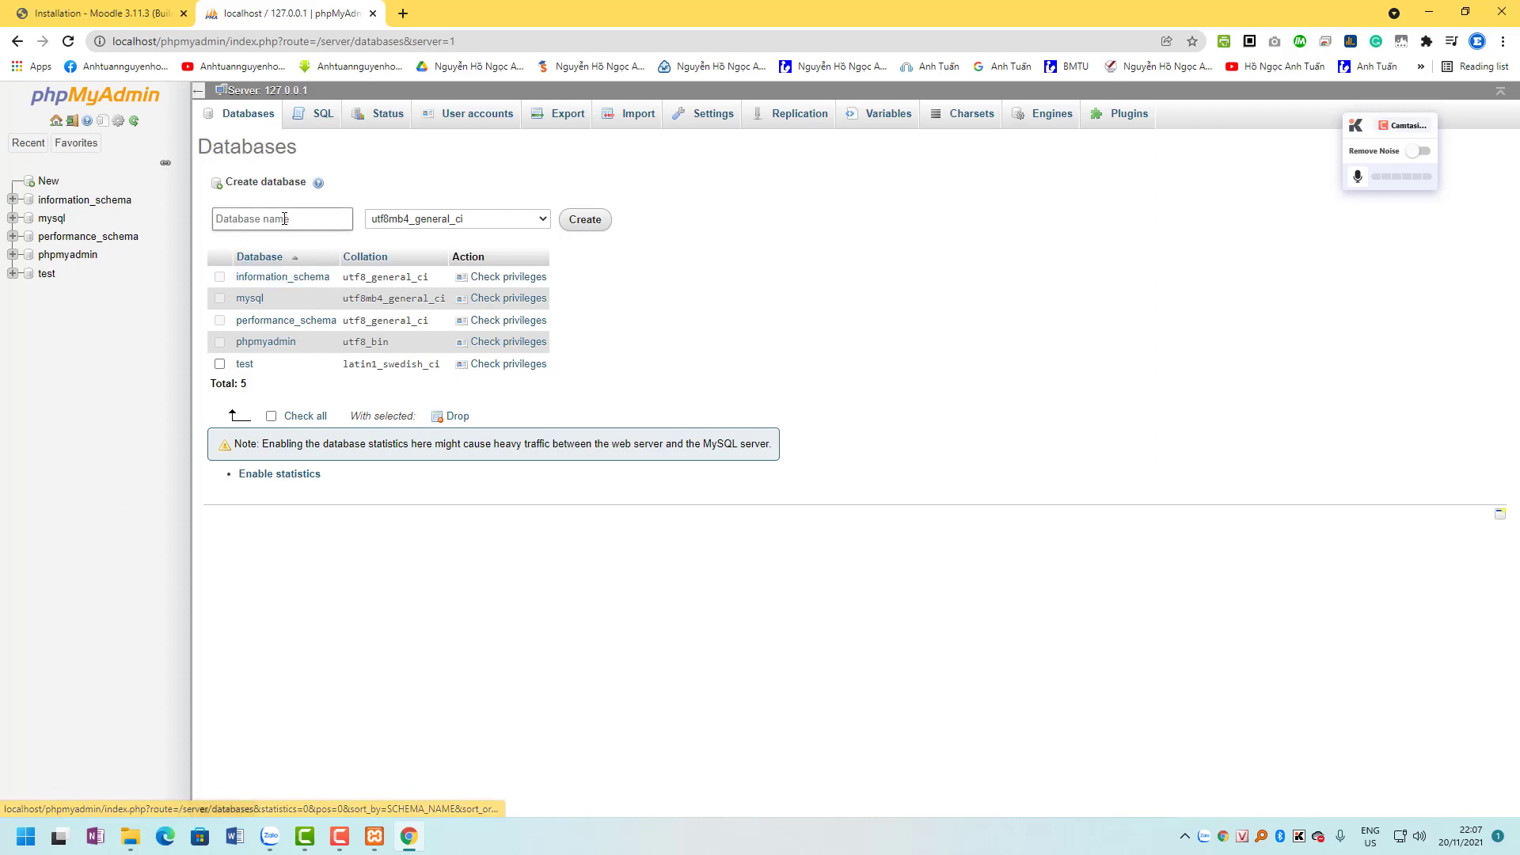
text(moodle)
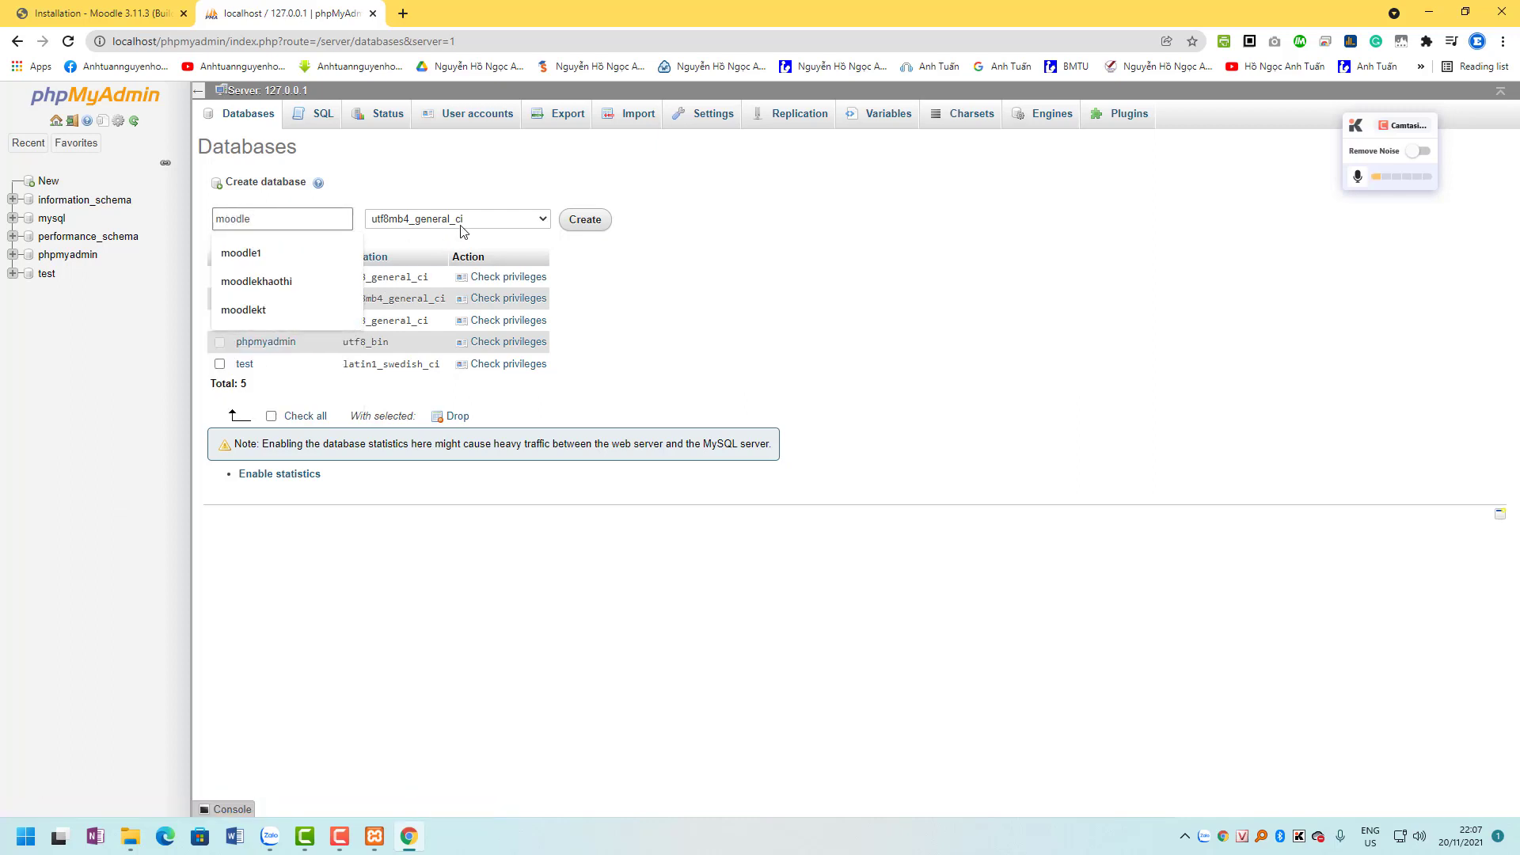
click(495, 204)
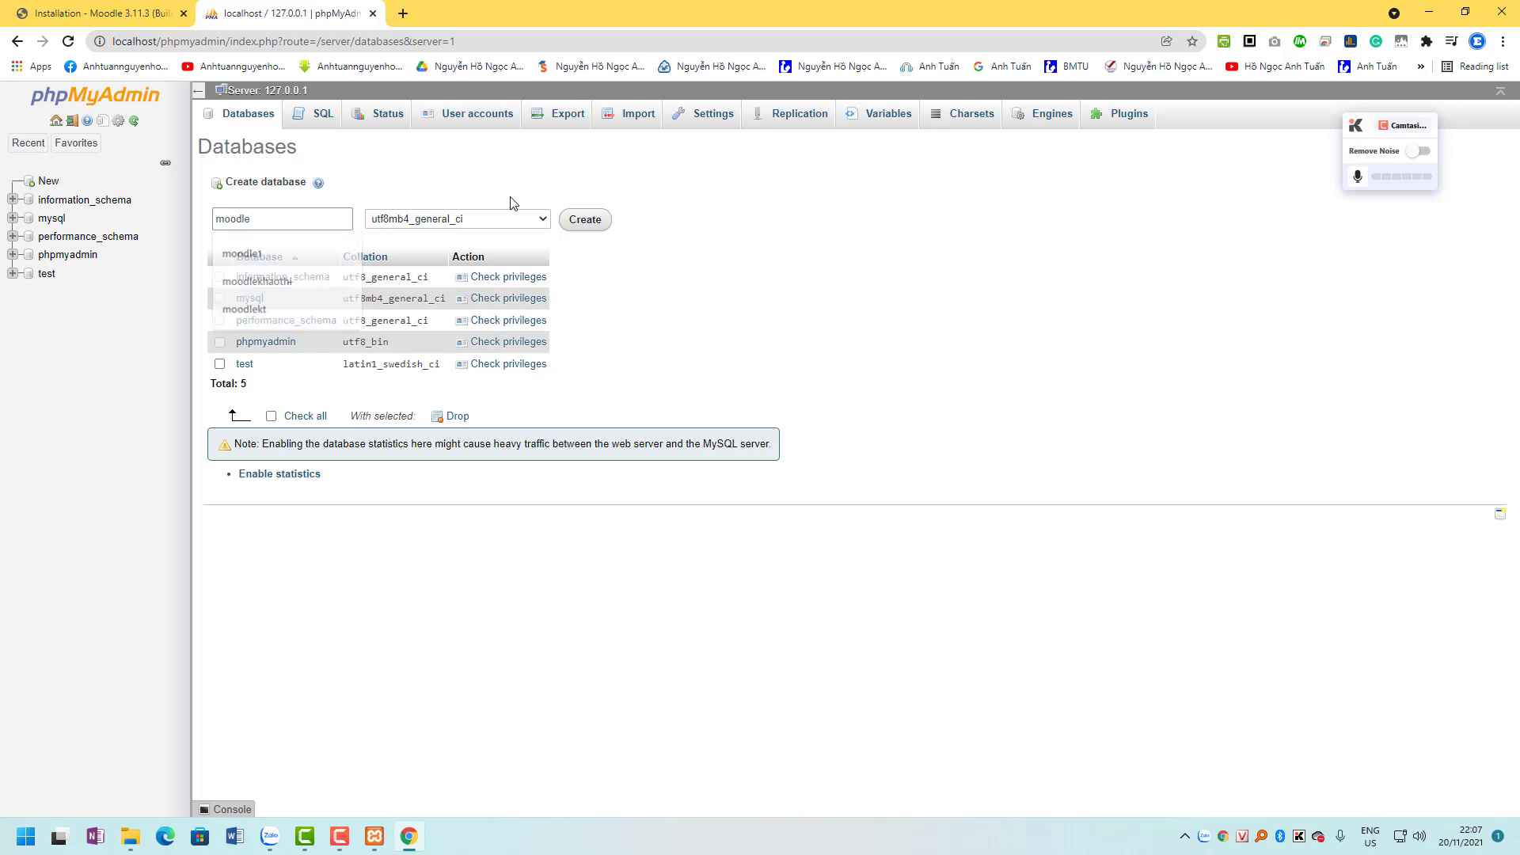
click(583, 223)
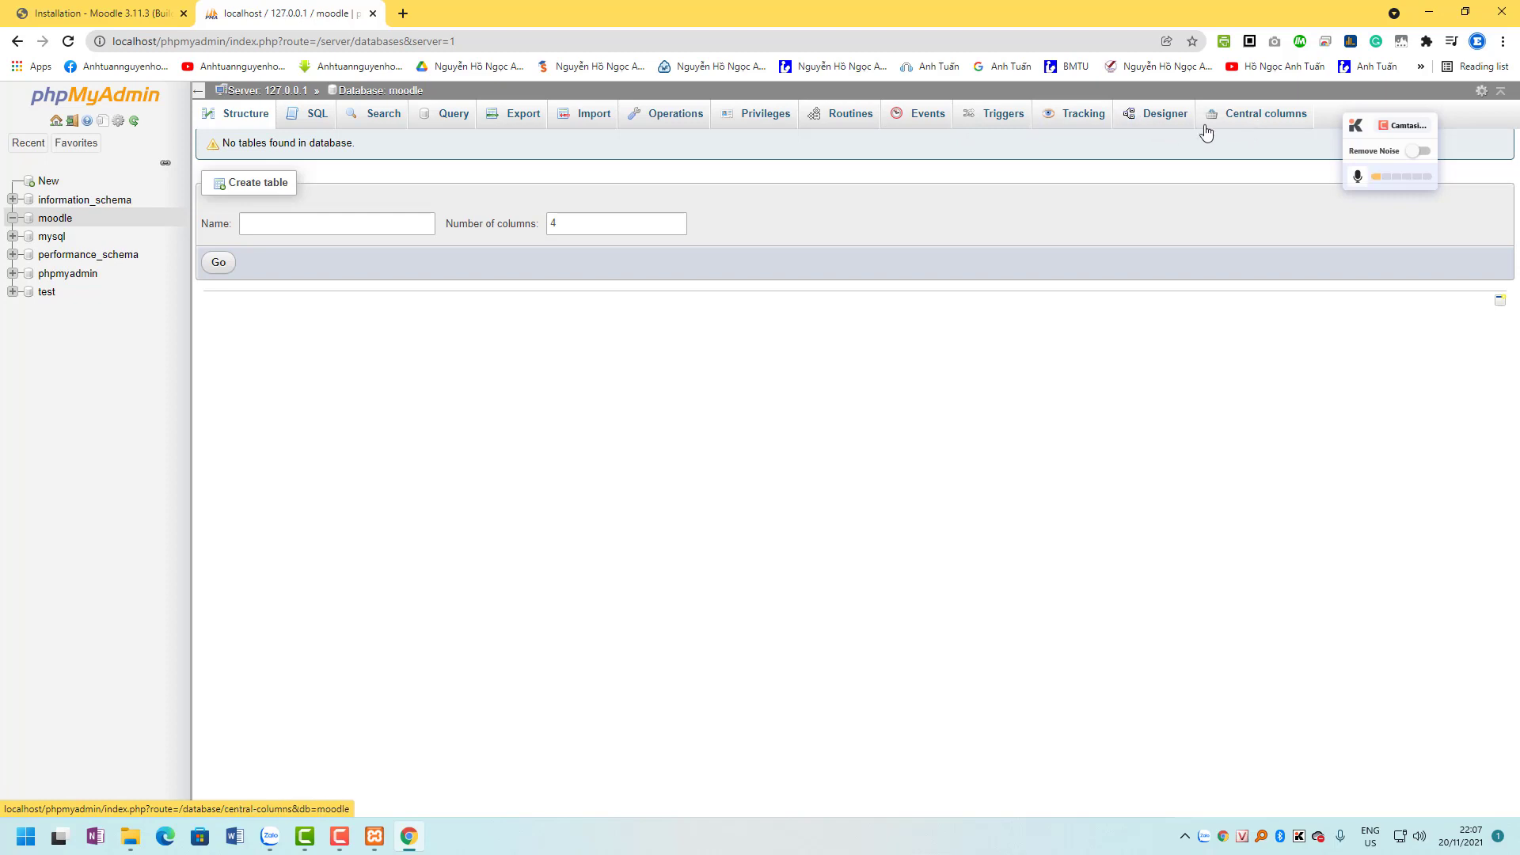
Start a new user account on the moodle database, restricted to Local host.
click(759, 125)
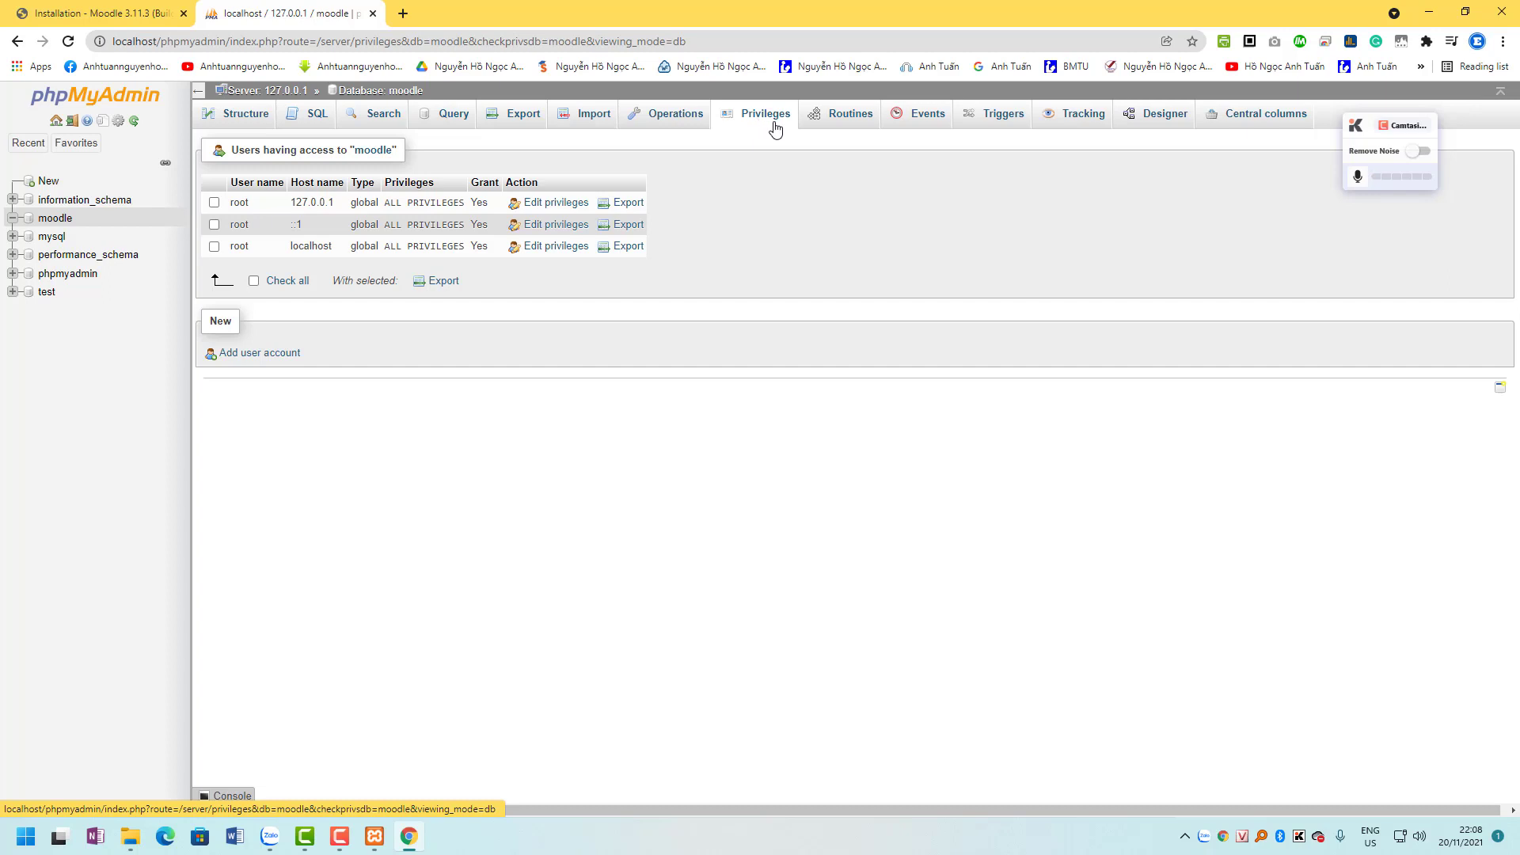
click(245, 354)
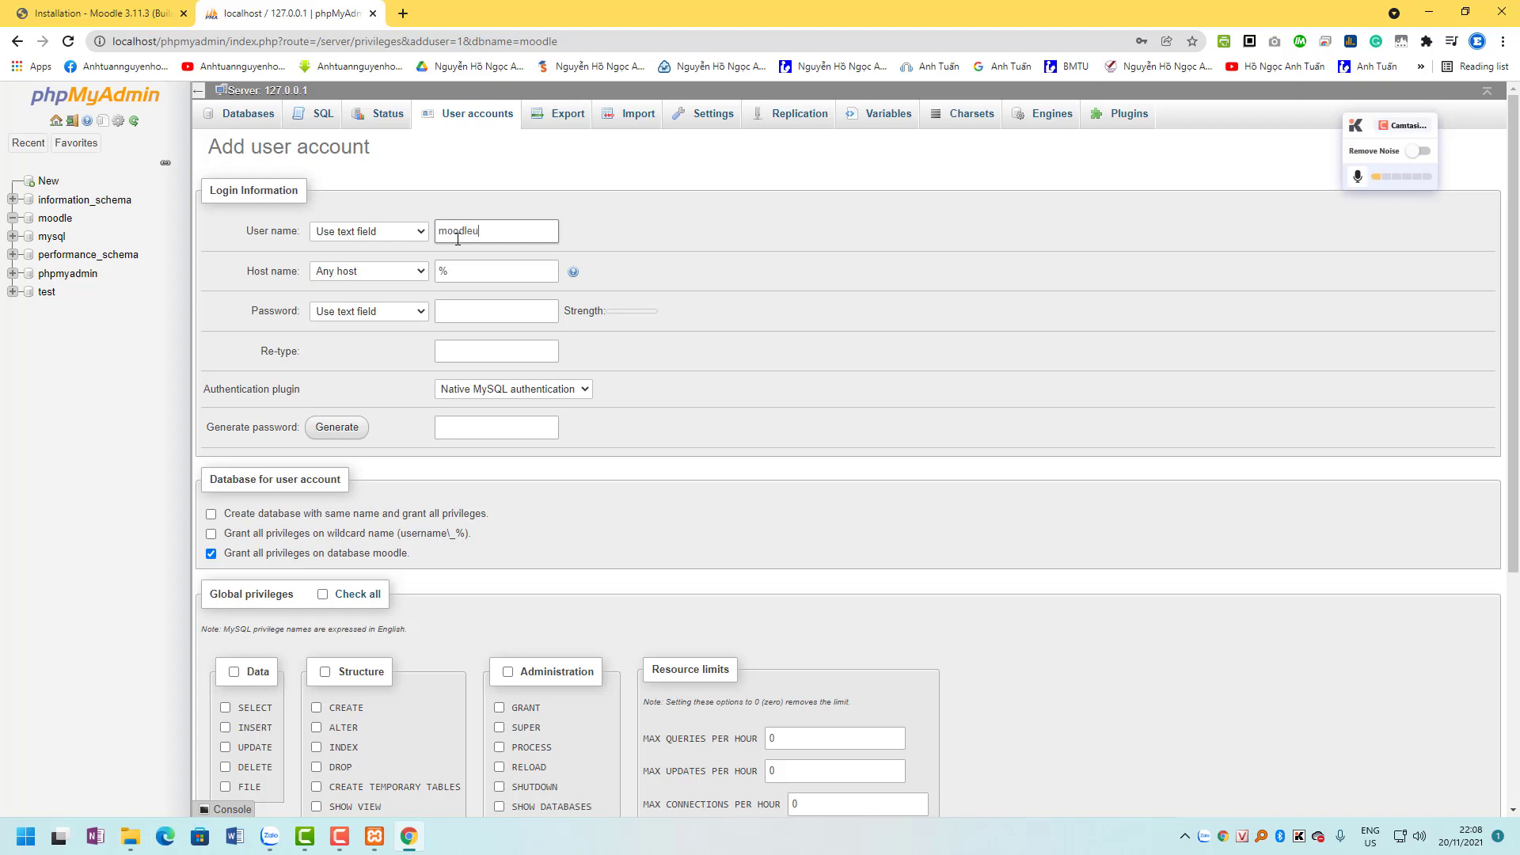
click(388, 273)
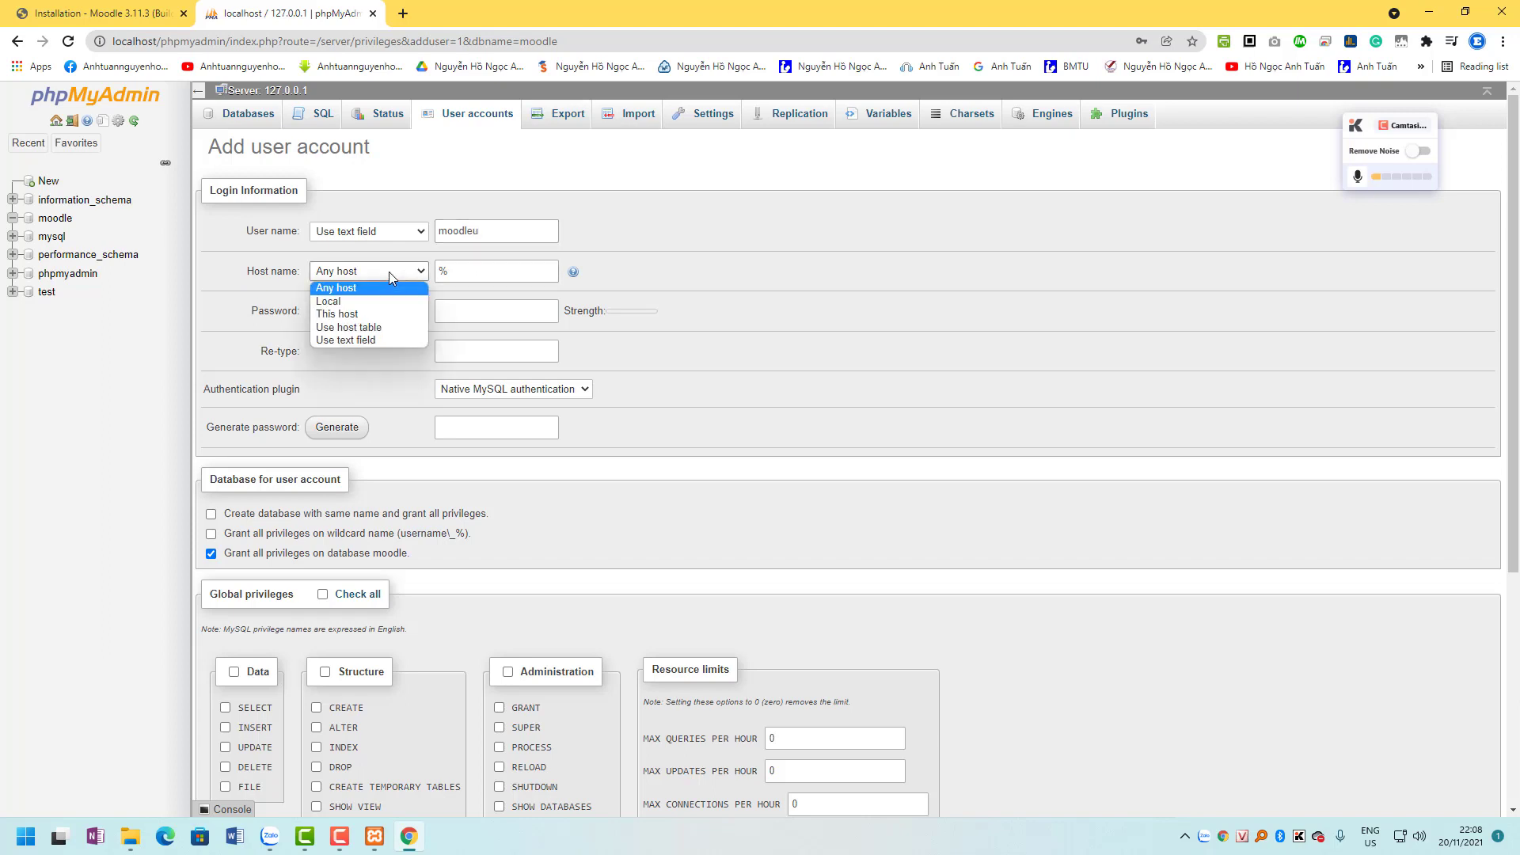
click(381, 301)
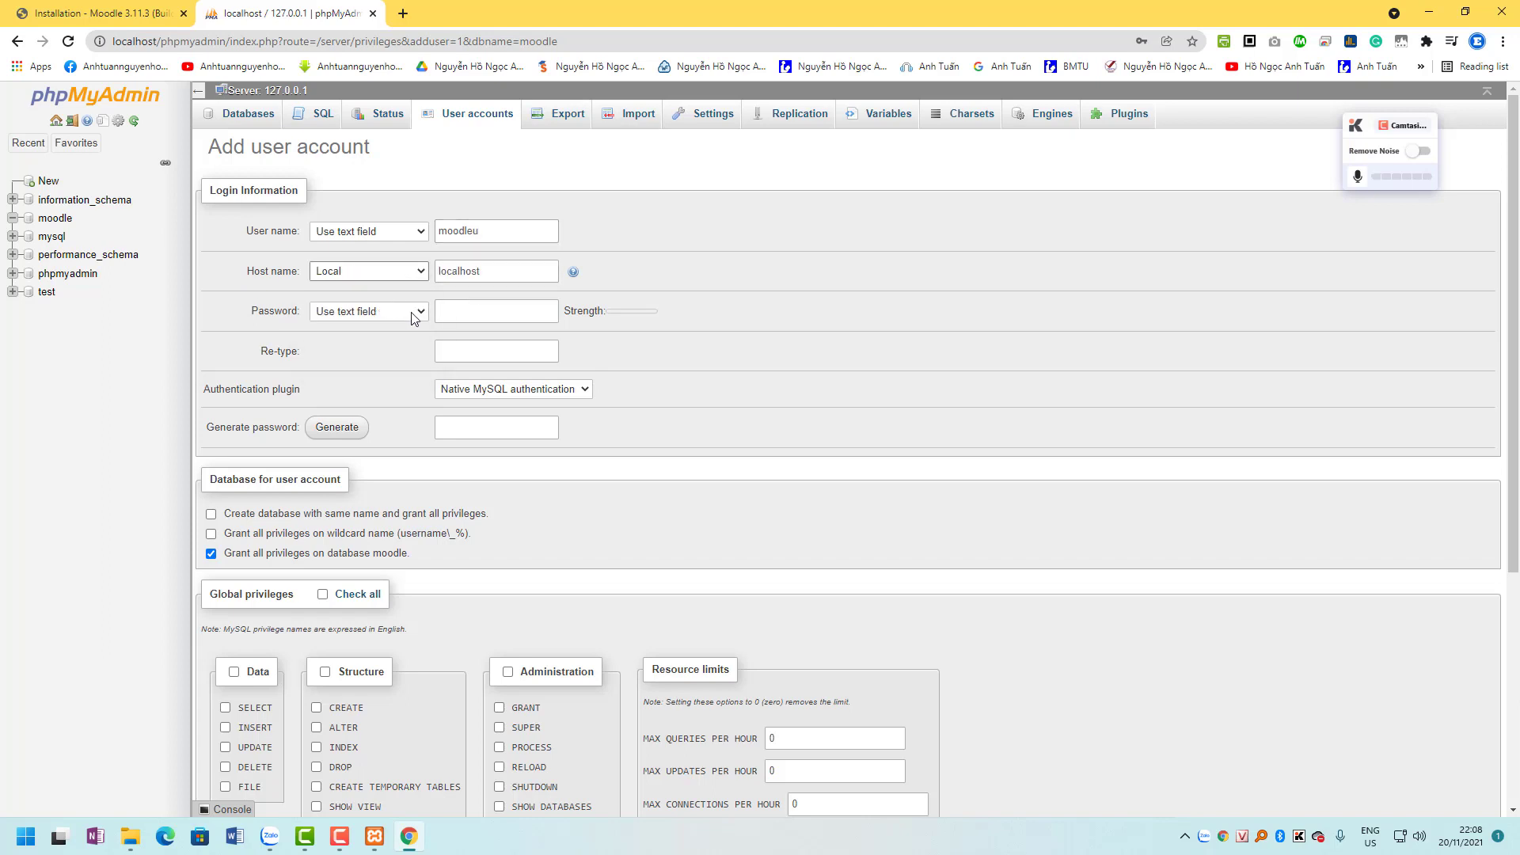
Enter the account password and retype it in the confirmation field.
click(473, 311)
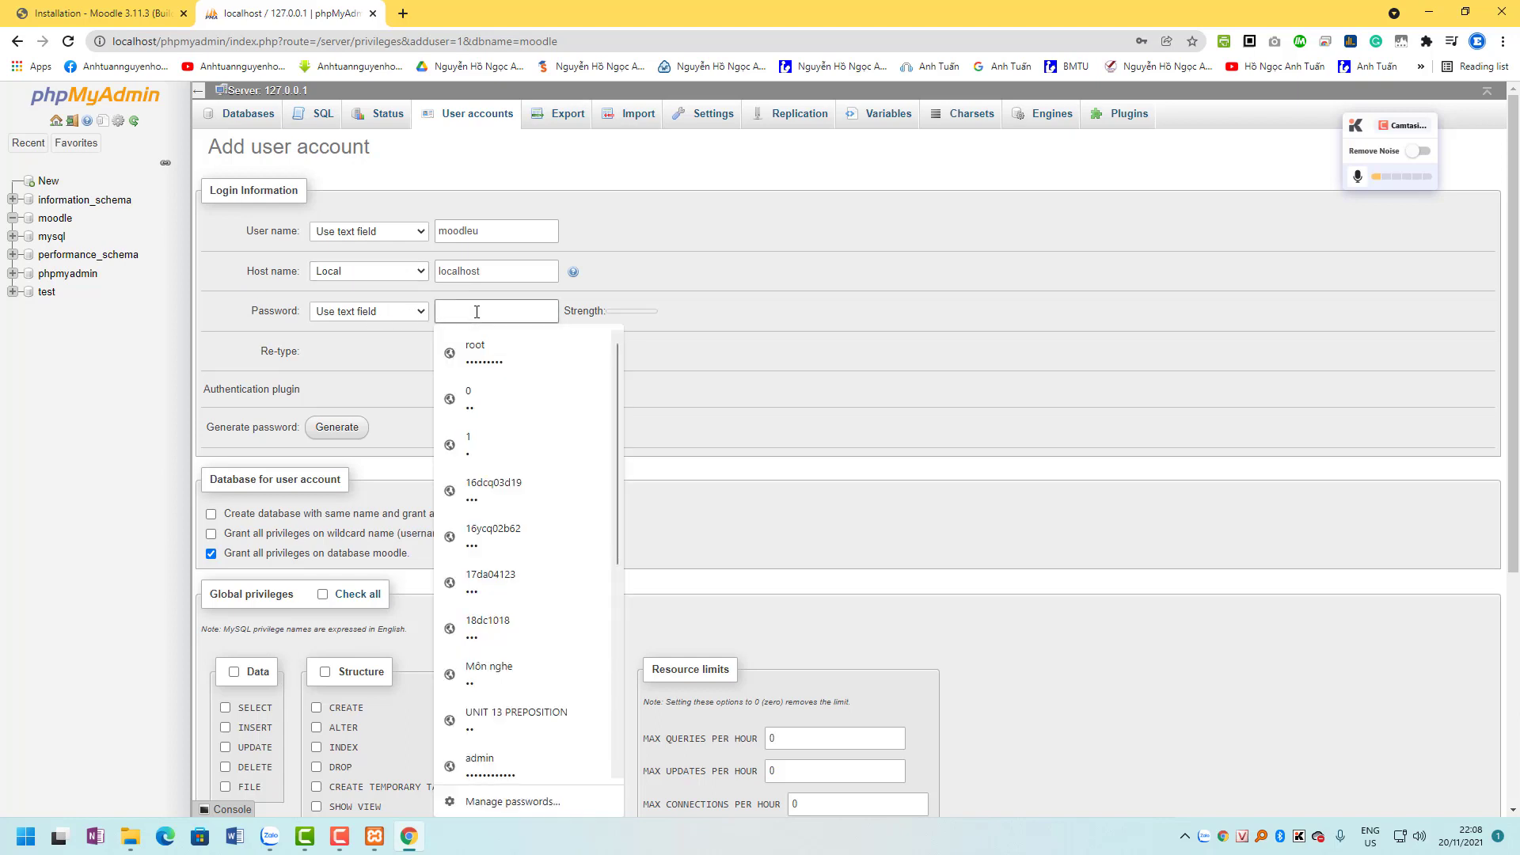
click(798, 299)
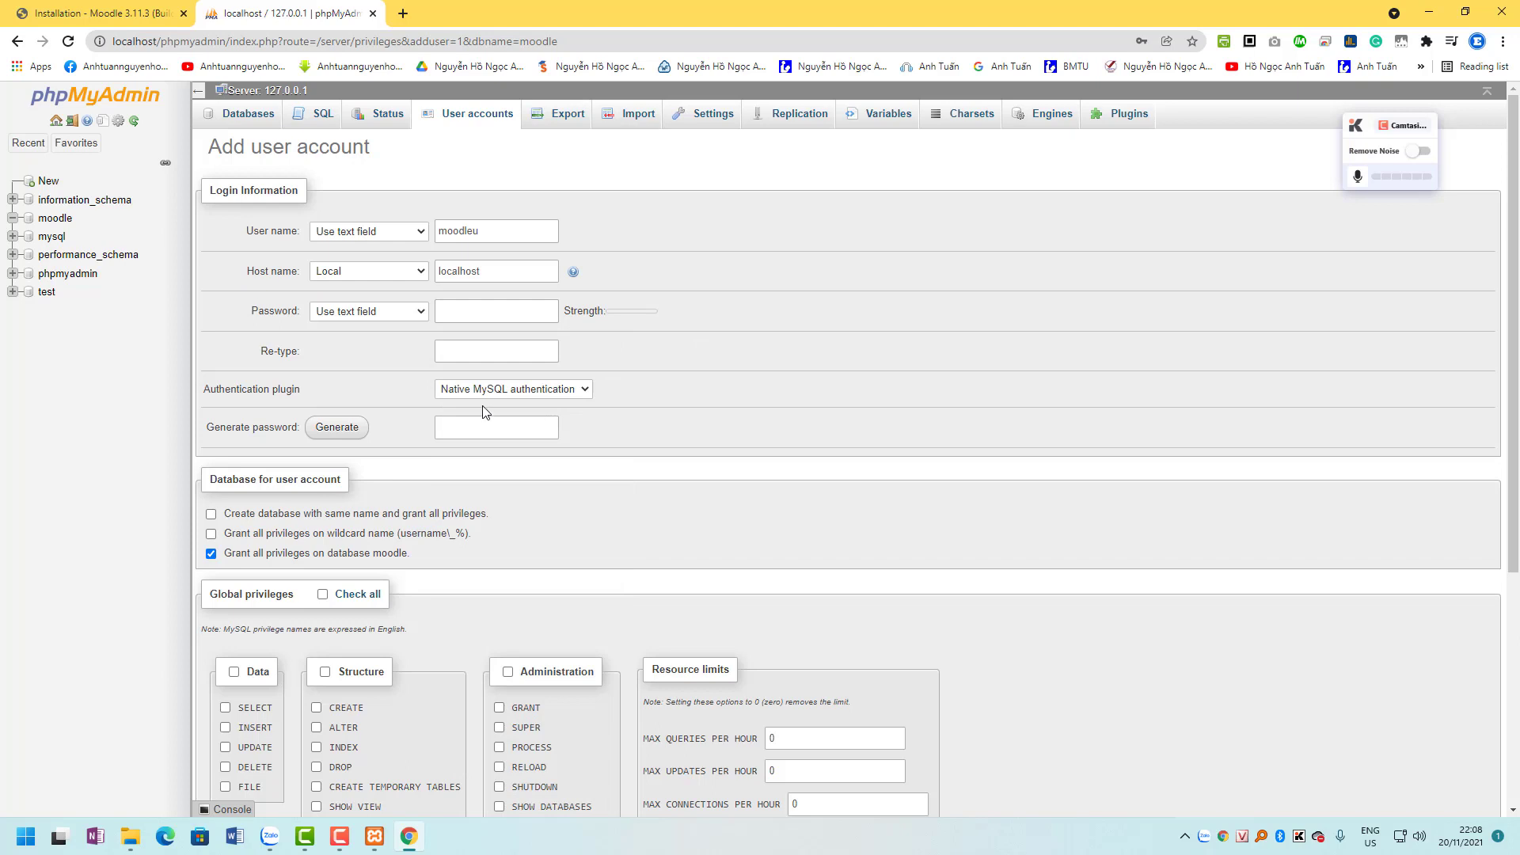
click(388, 311)
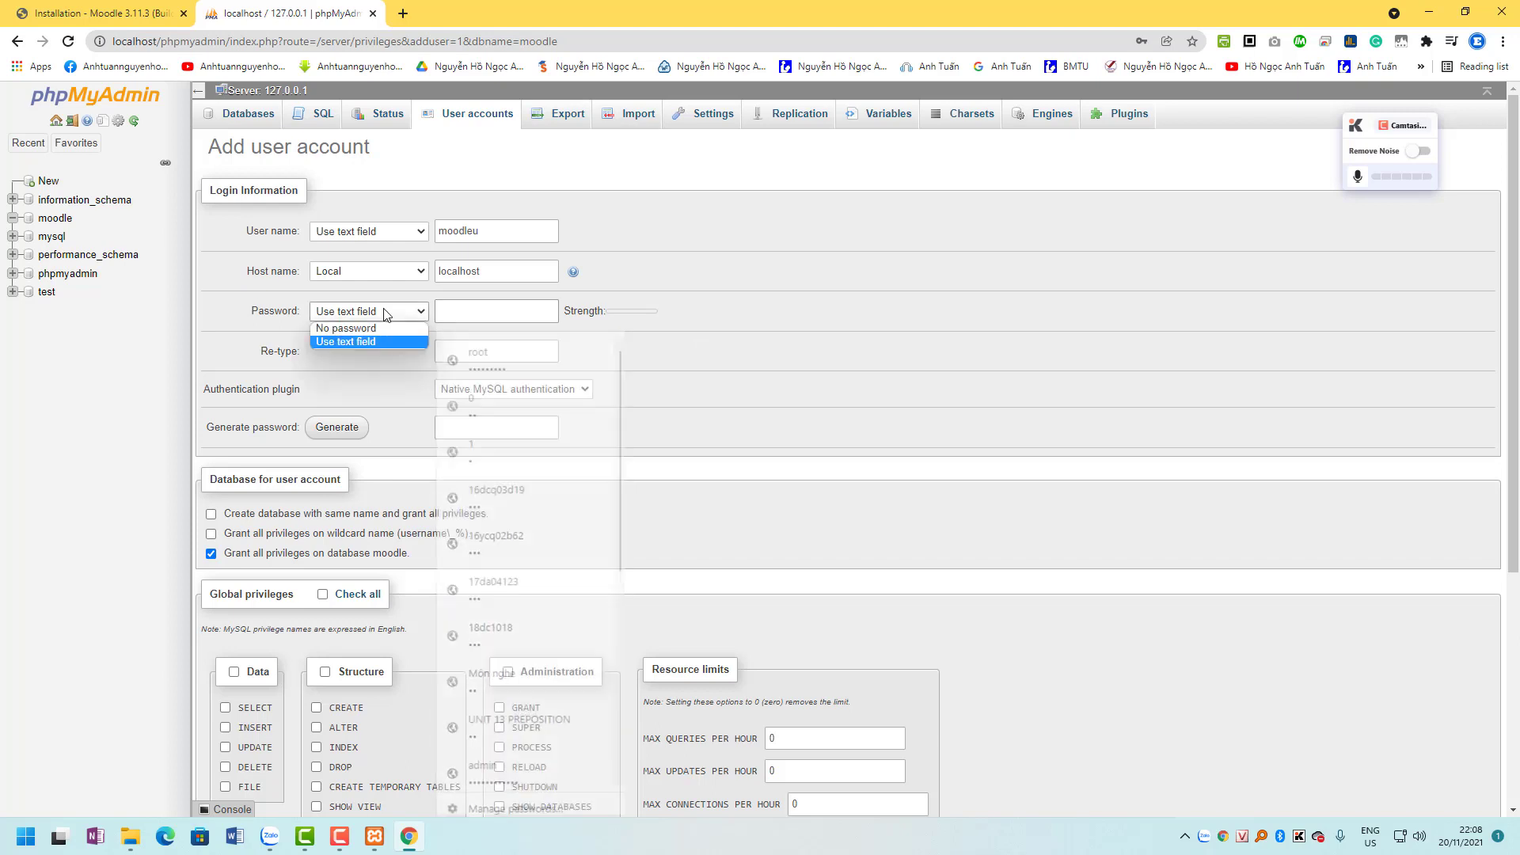
click(471, 311)
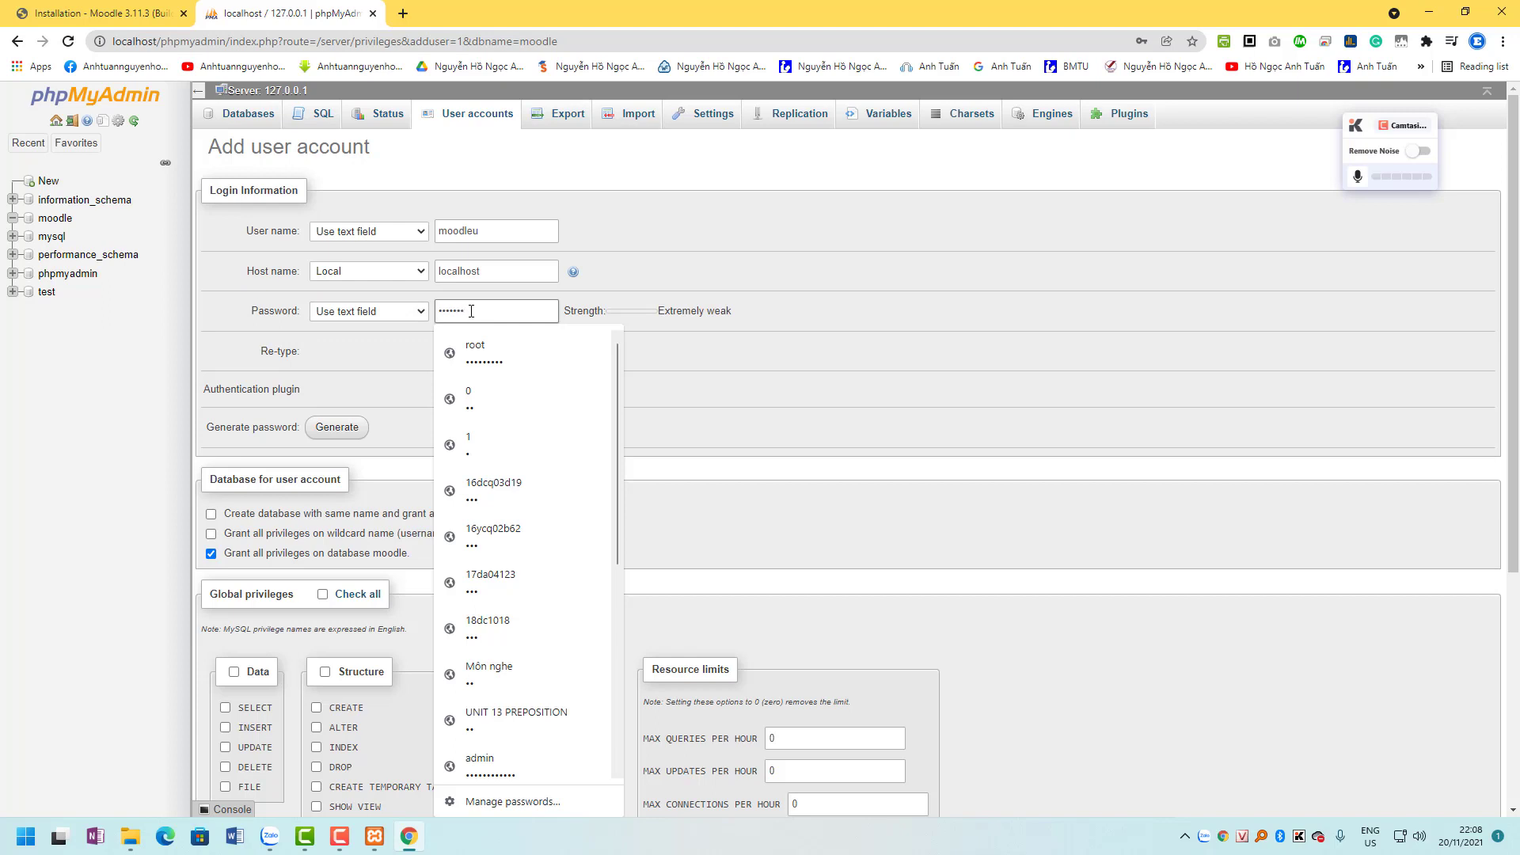
click(719, 250)
click(475, 349)
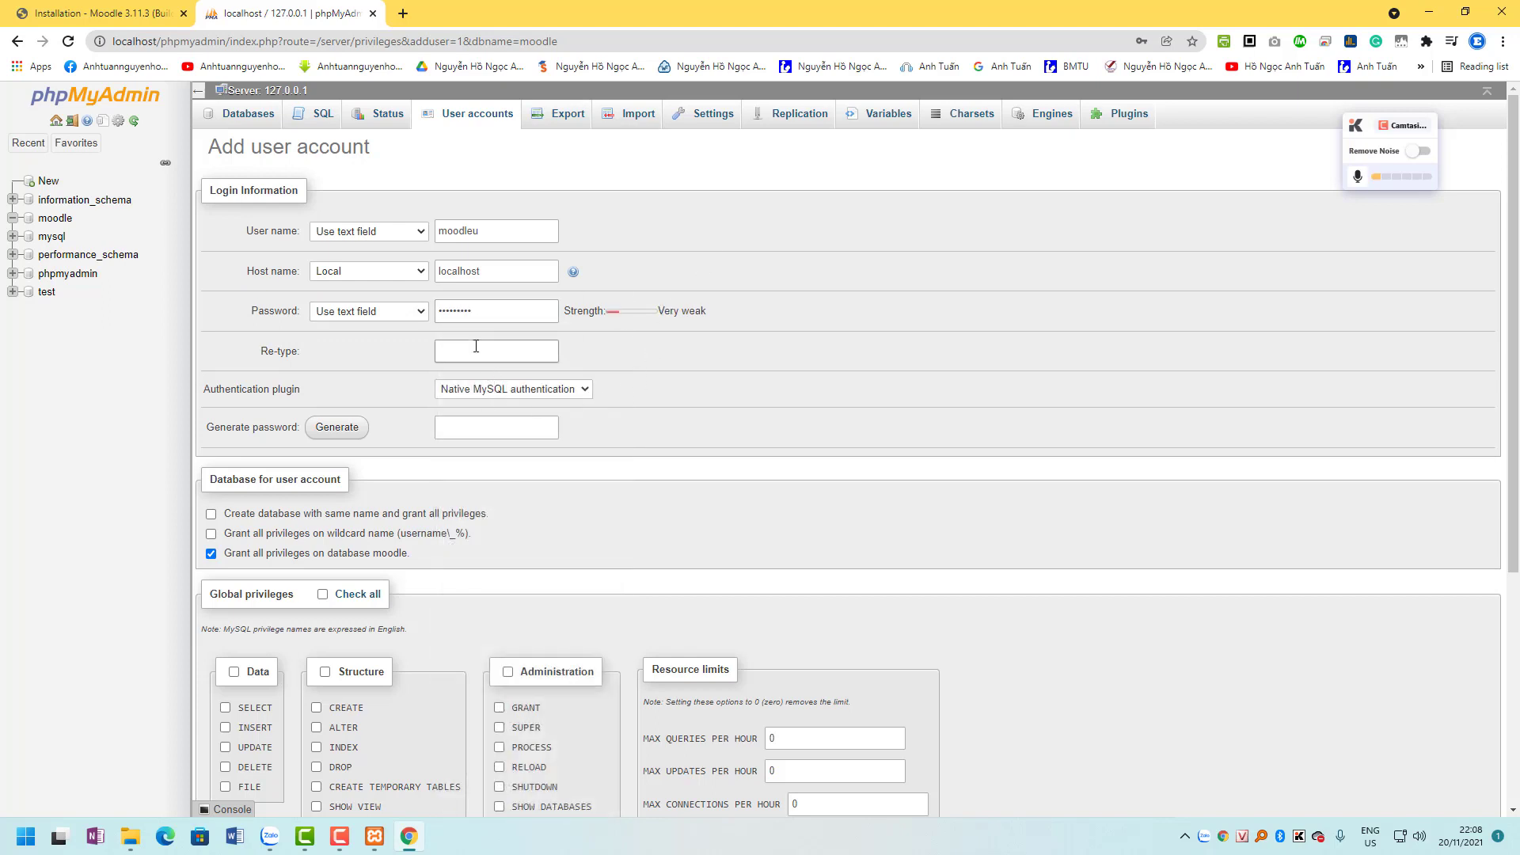
scroll(496, 509, down, 4)
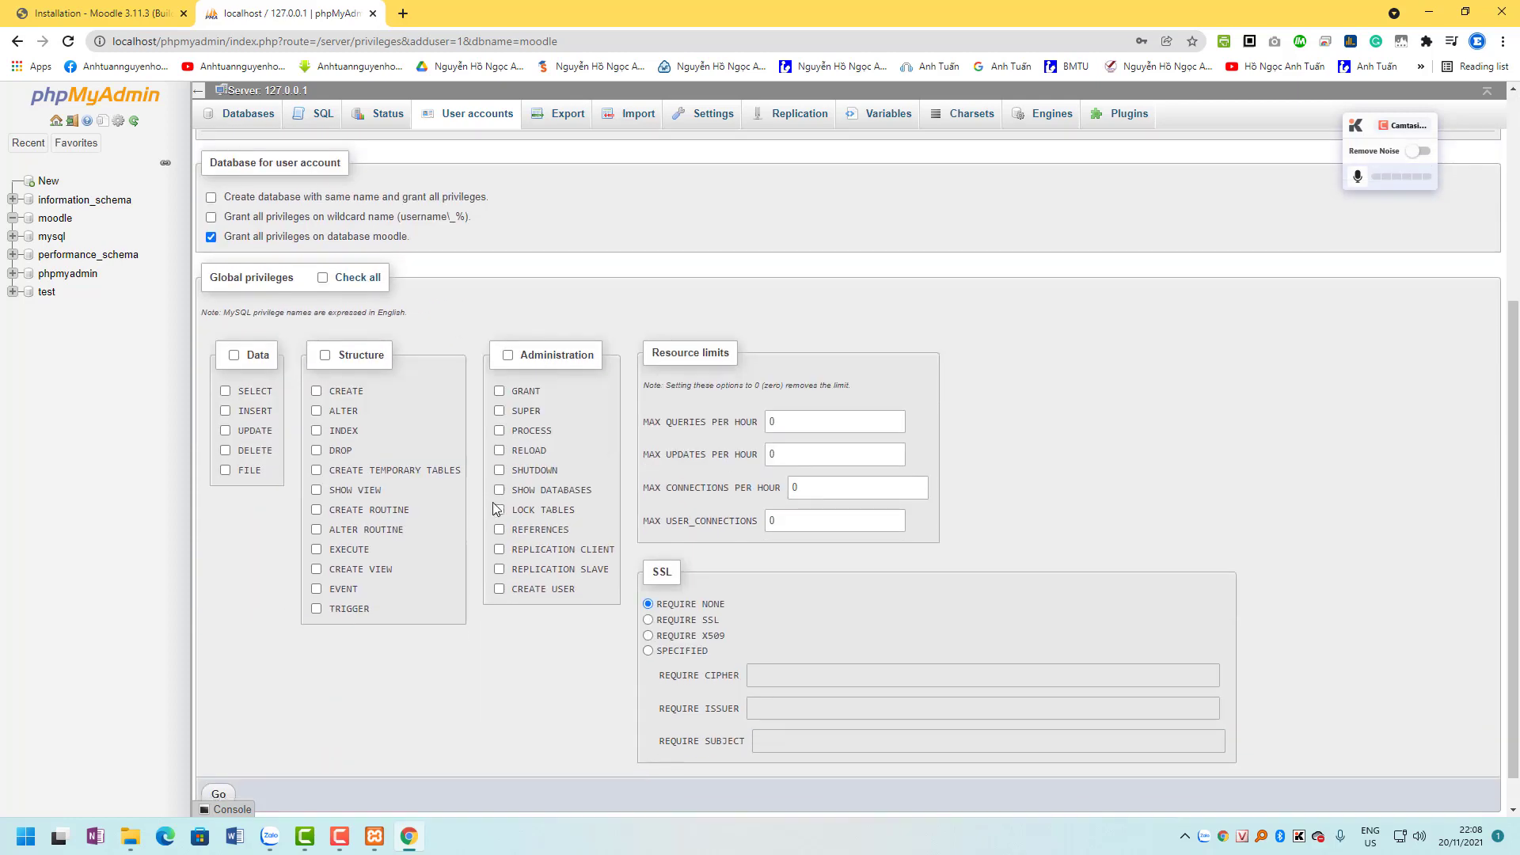
scroll(496, 508, up, 1)
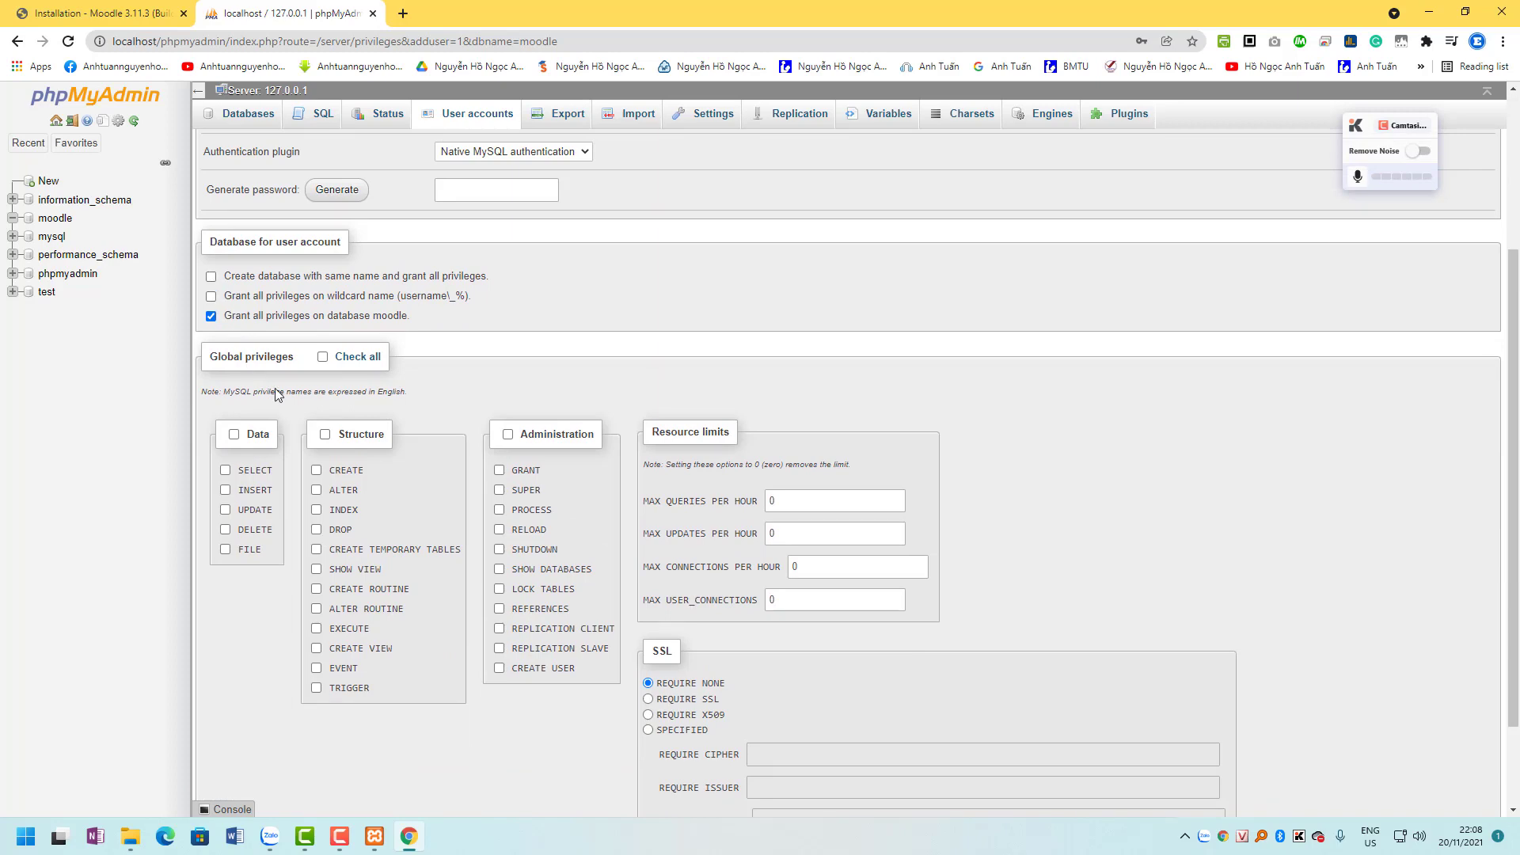
Grant all global privileges, create the account, and return to the Moodle installer tab.
click(322, 357)
scroll(610, 501, down, 2)
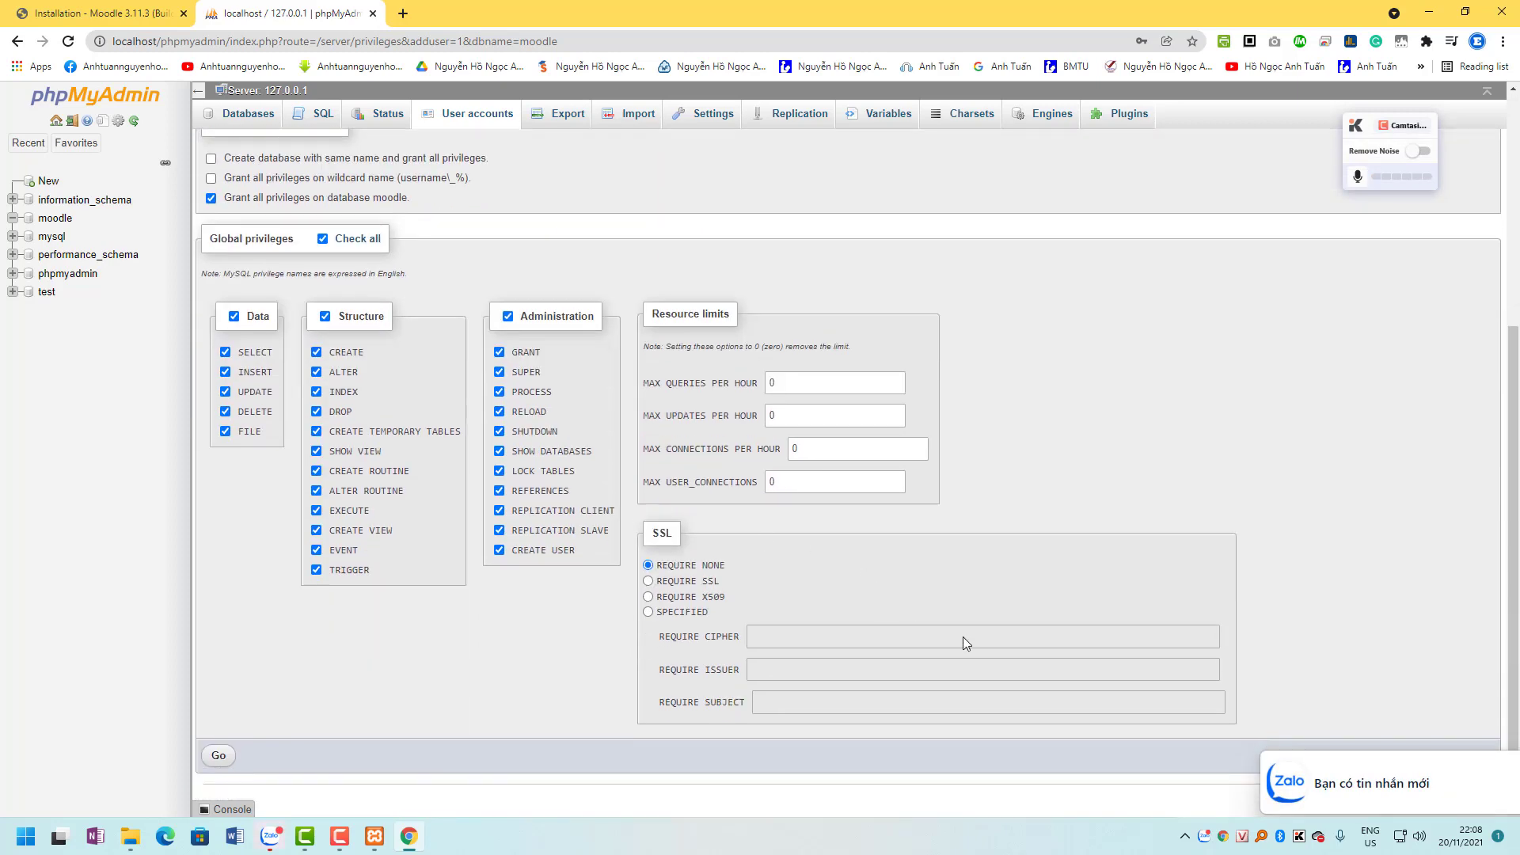
click(220, 756)
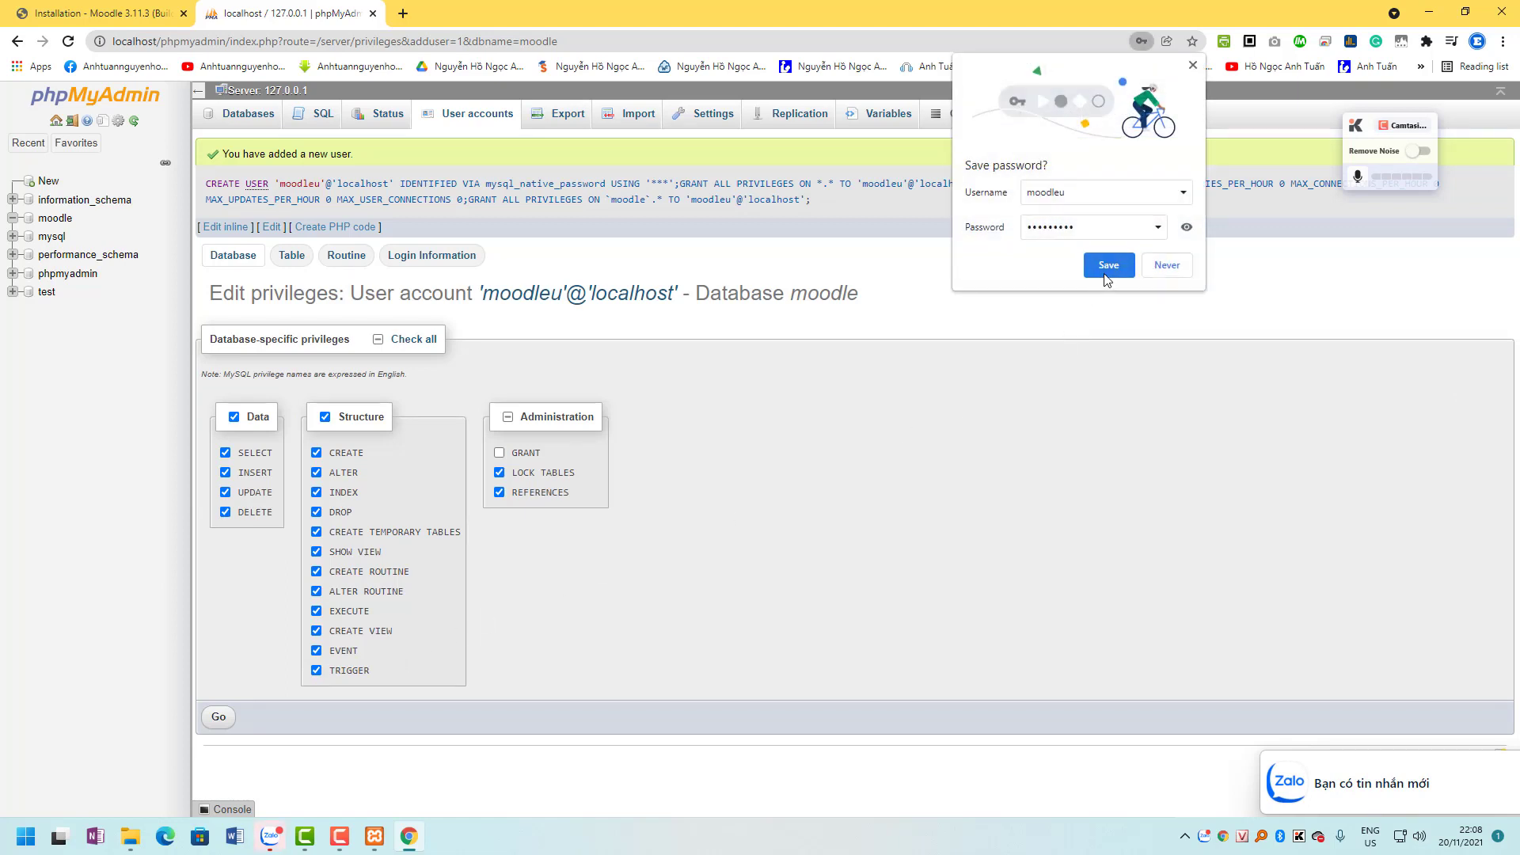
click(1172, 271)
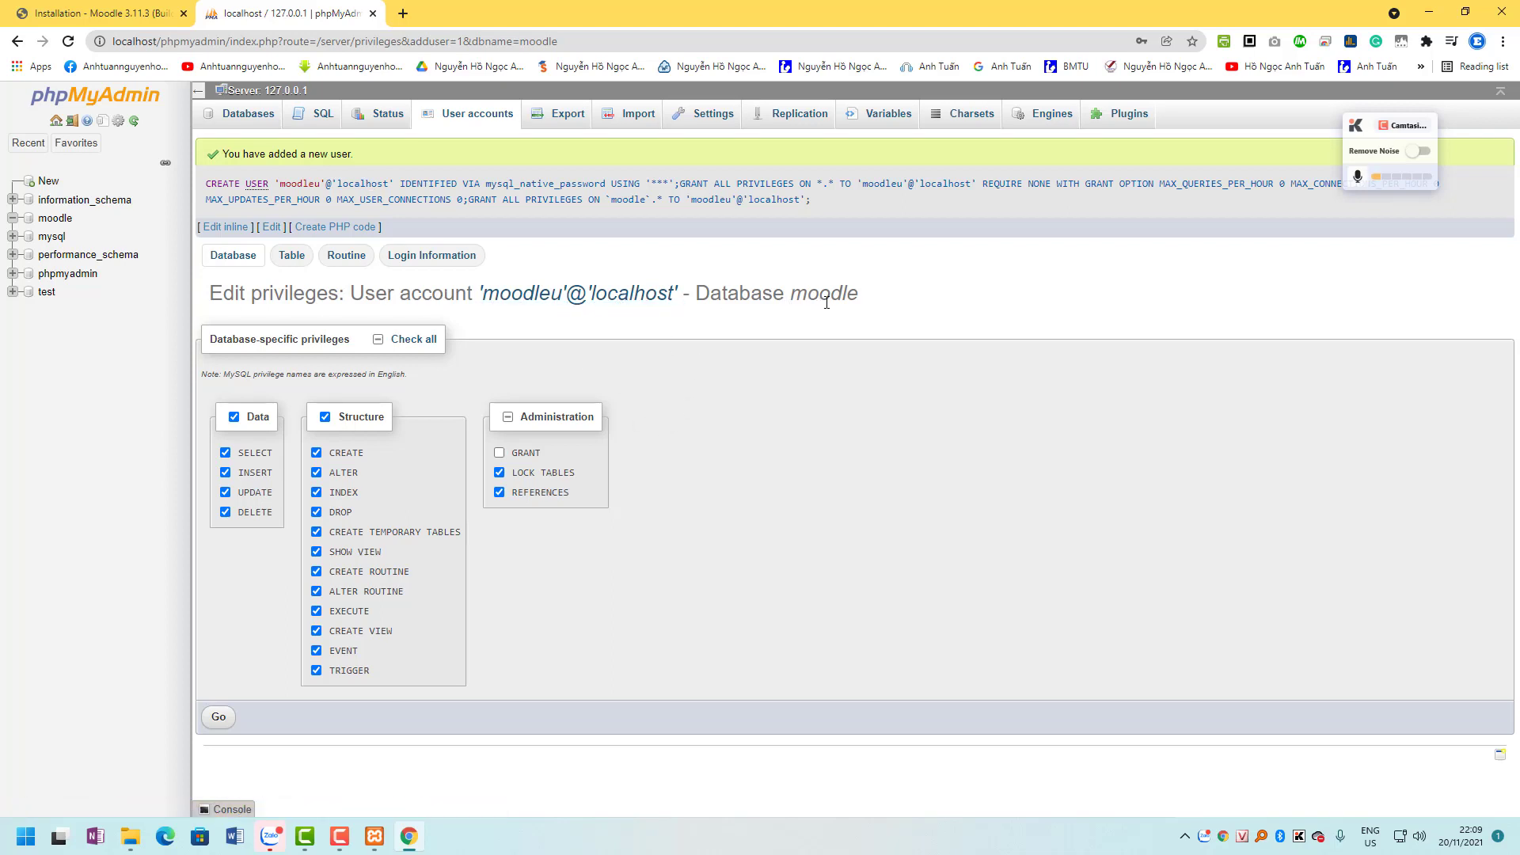
click(1429, 11)
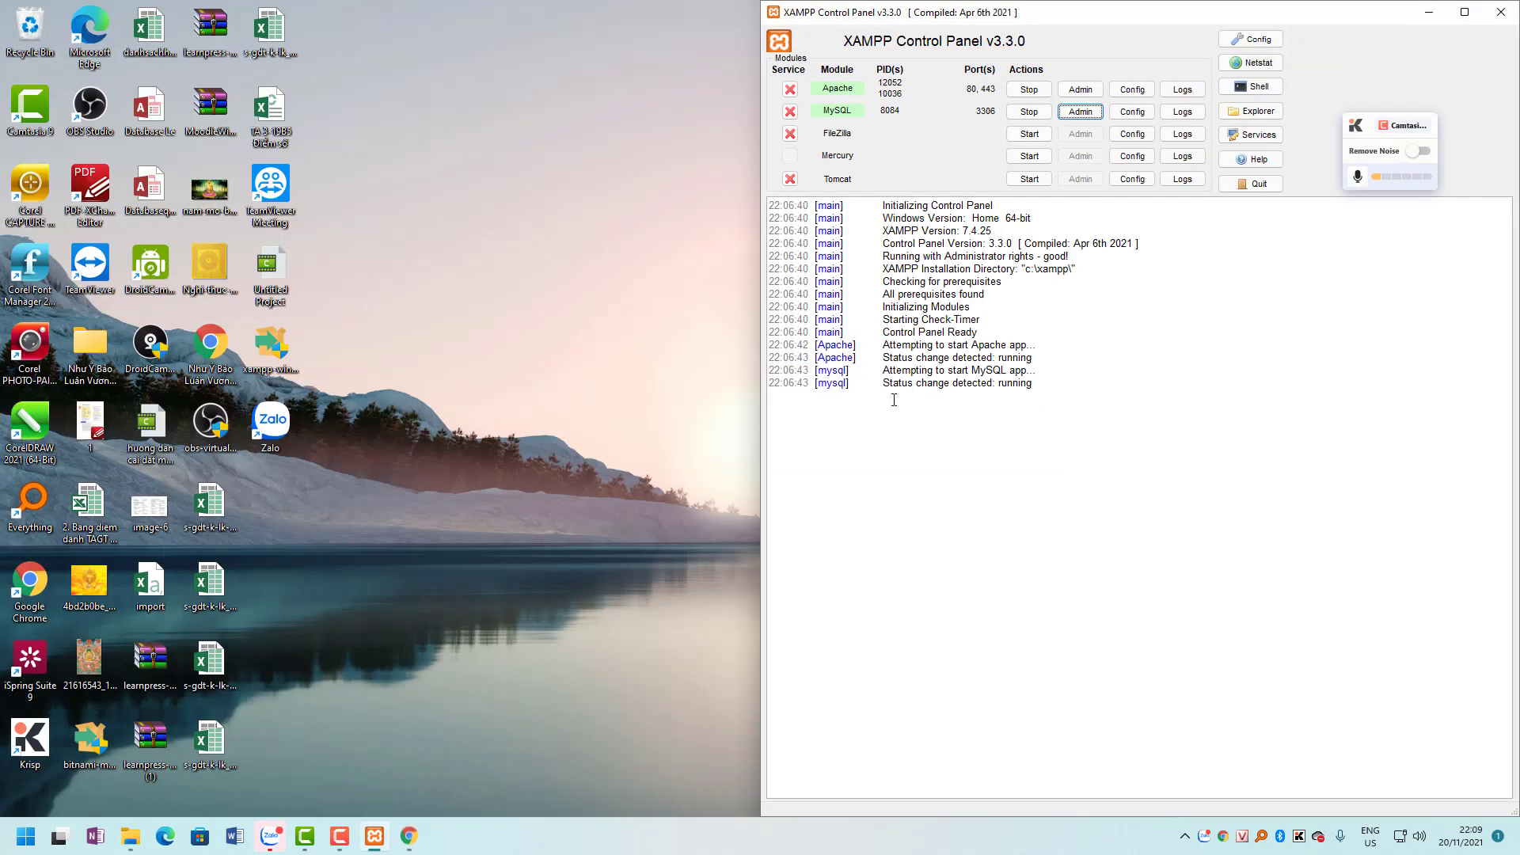
click(409, 837)
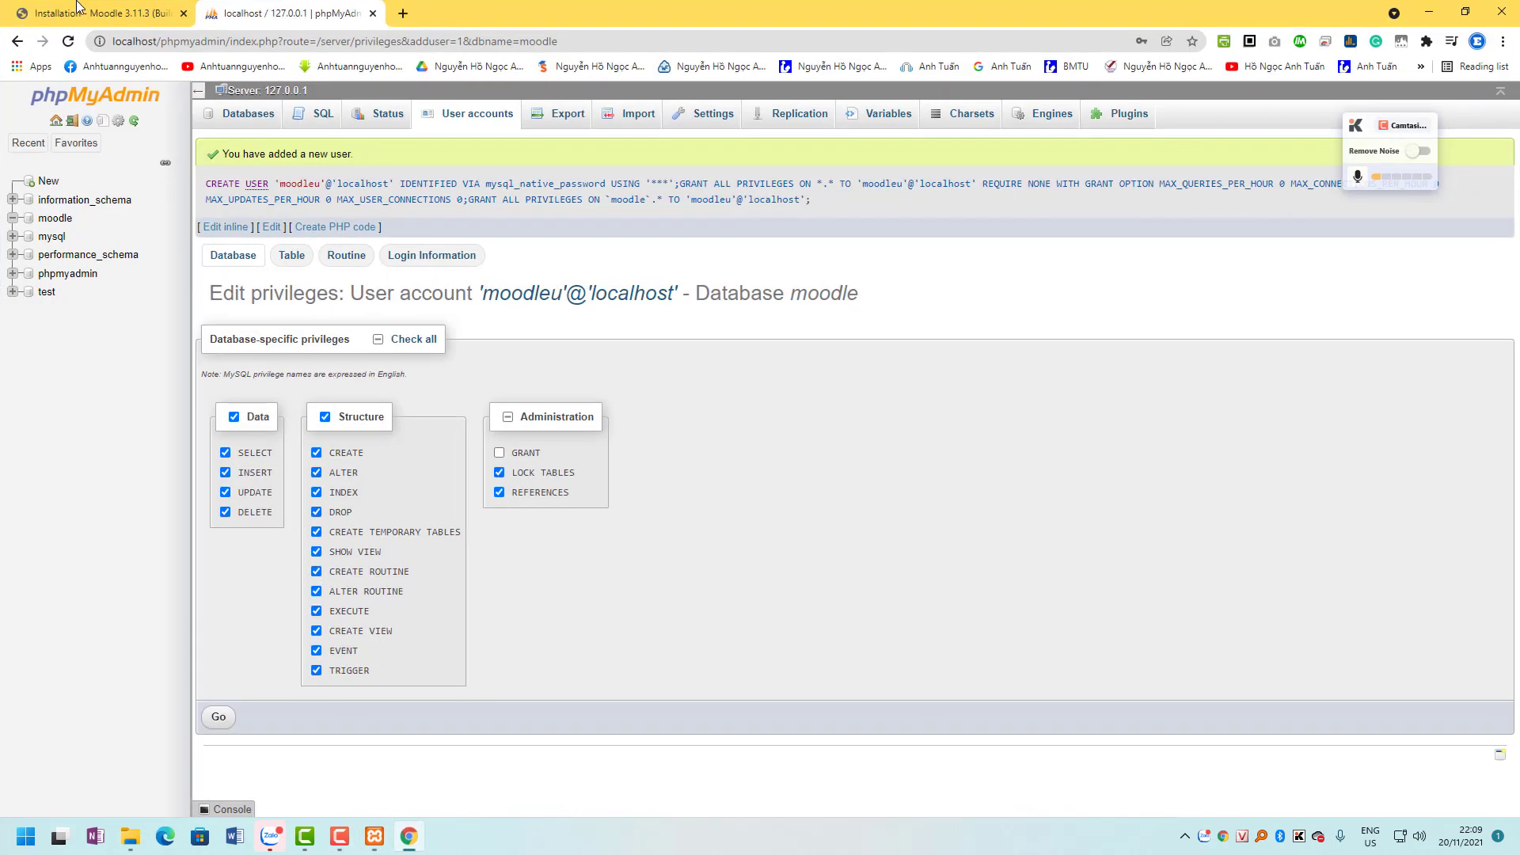
click(76, 6)
Enter database user moodleu and the database password, then submit the settings.
click(582, 445)
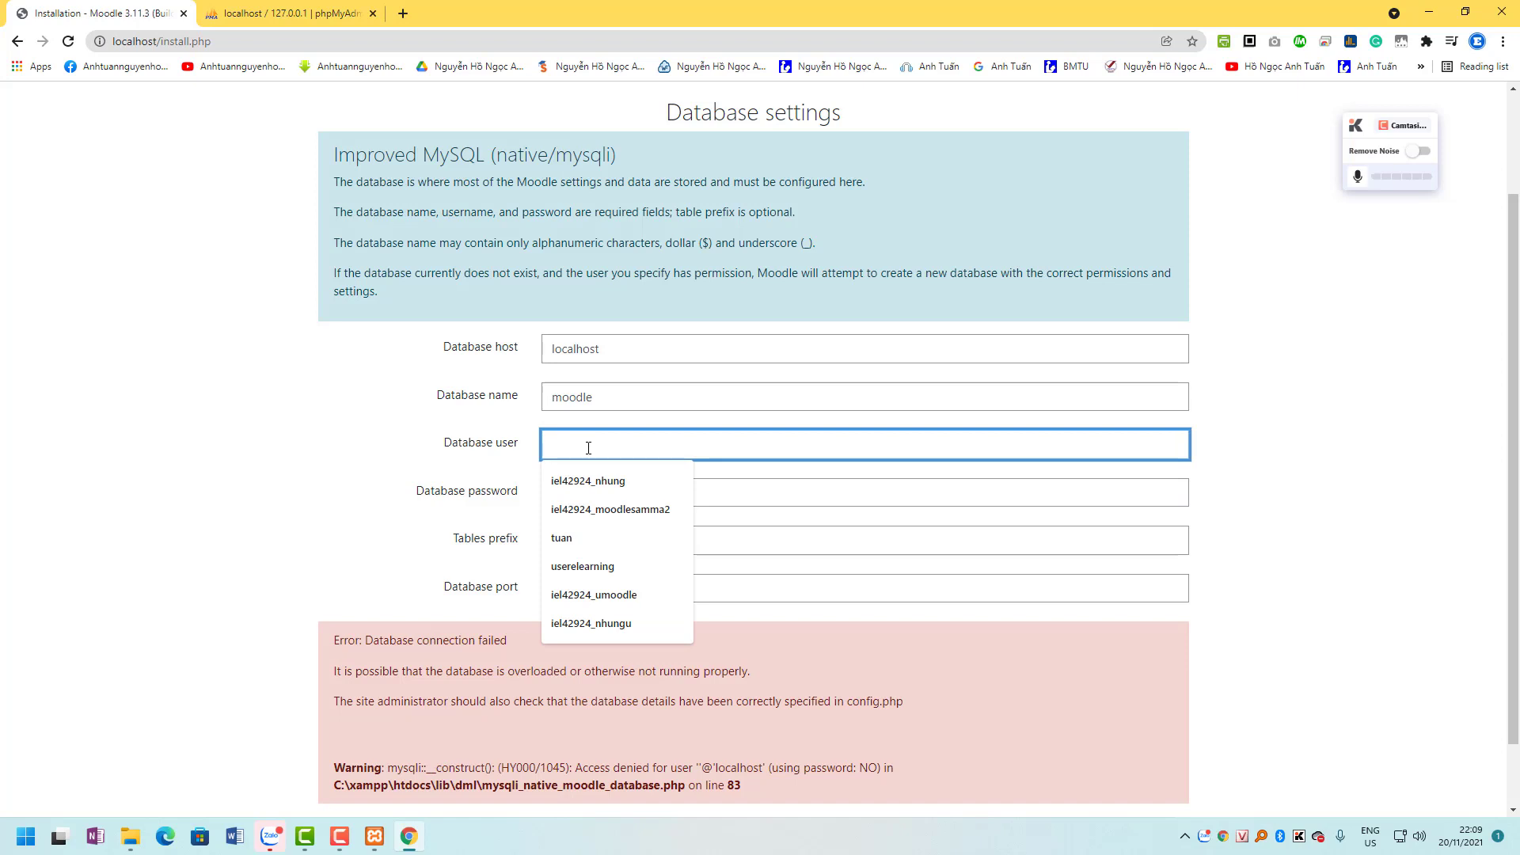
text(mood)
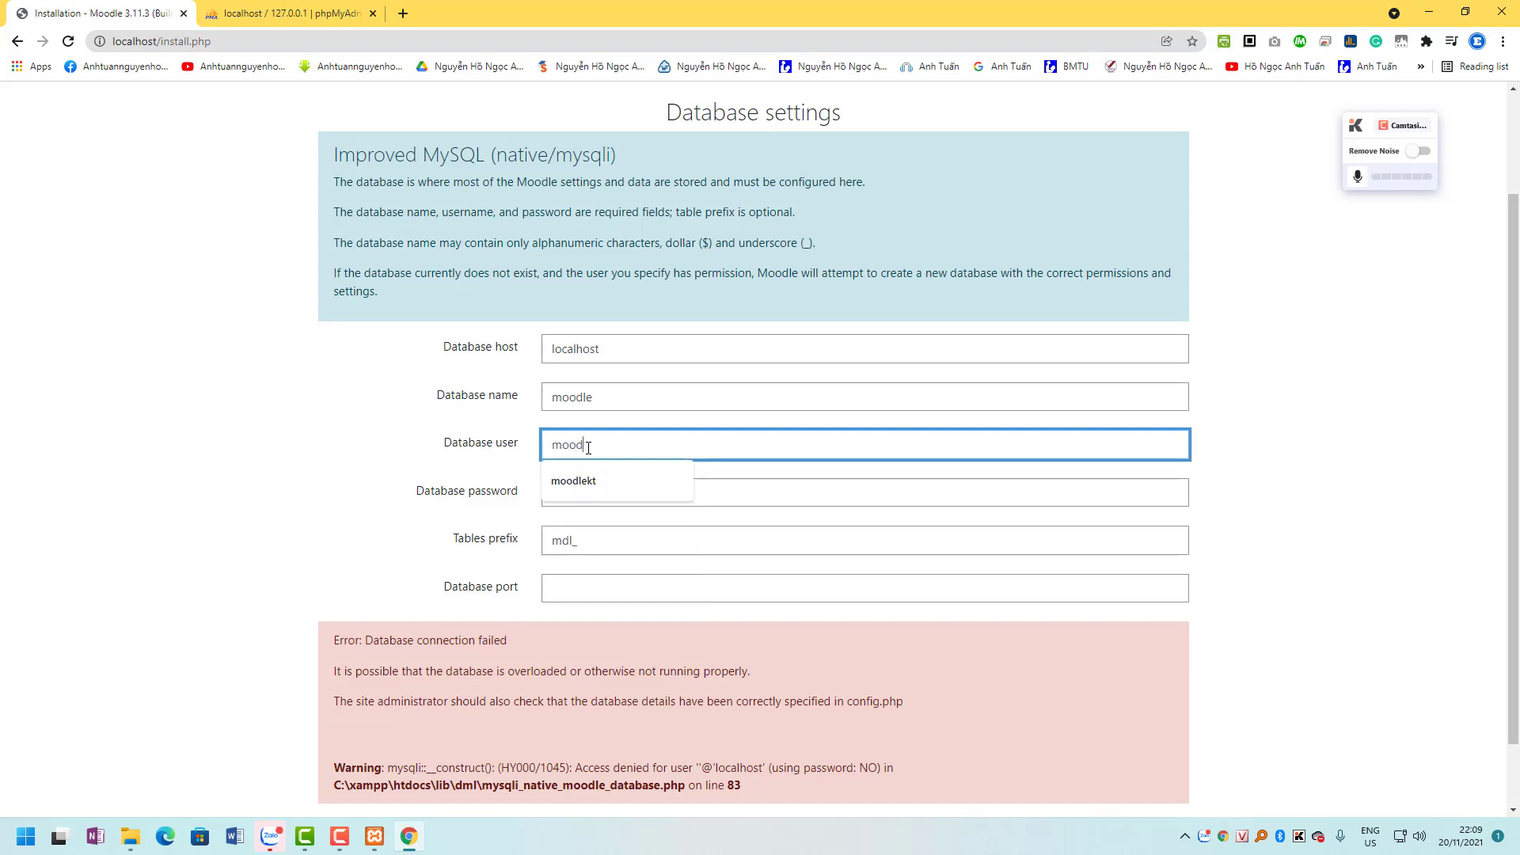
text(leu)
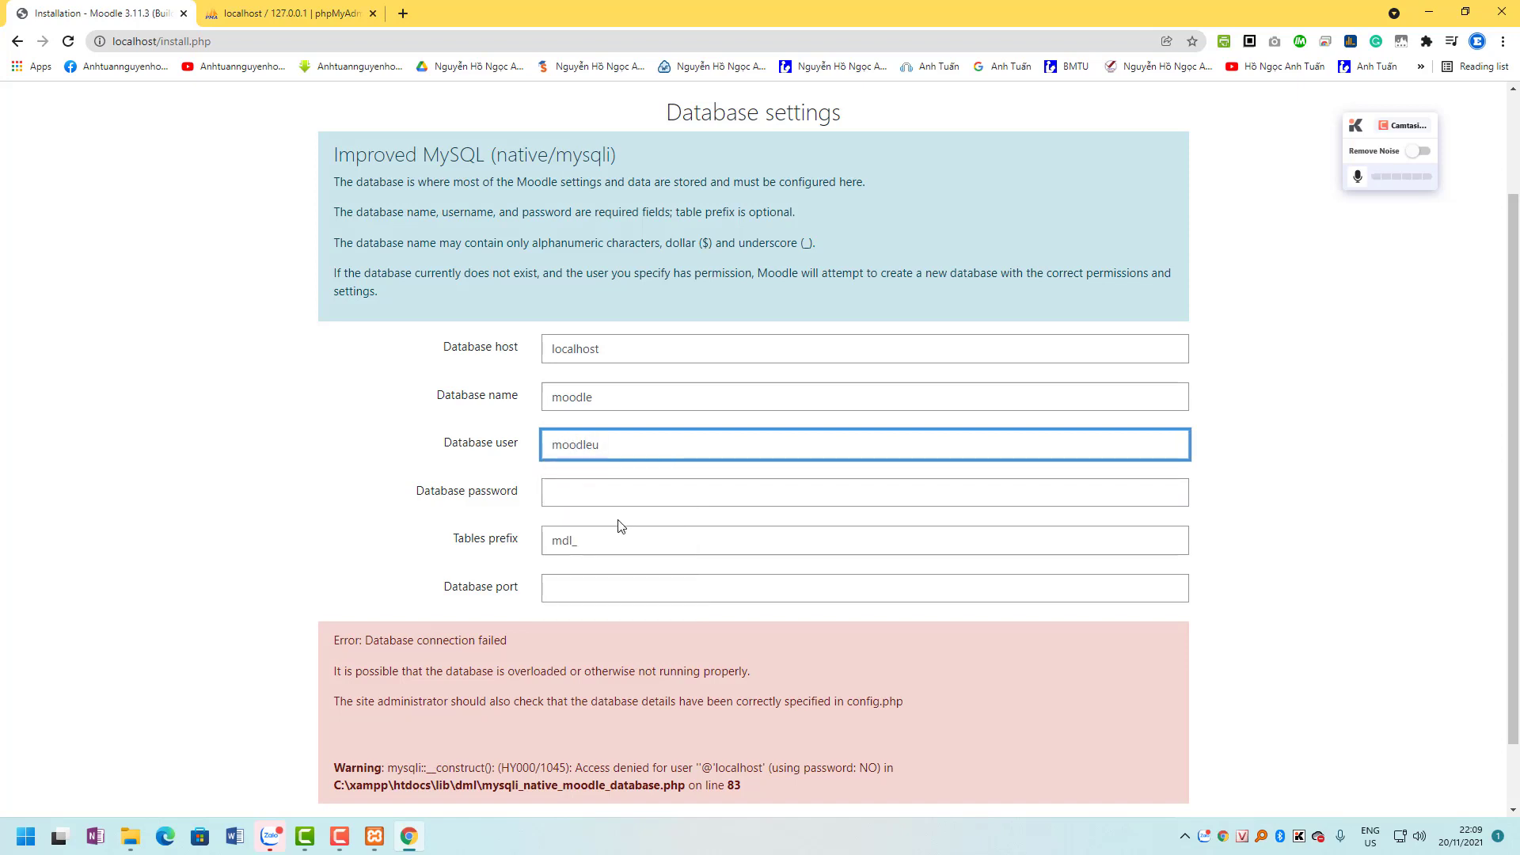
click(614, 492)
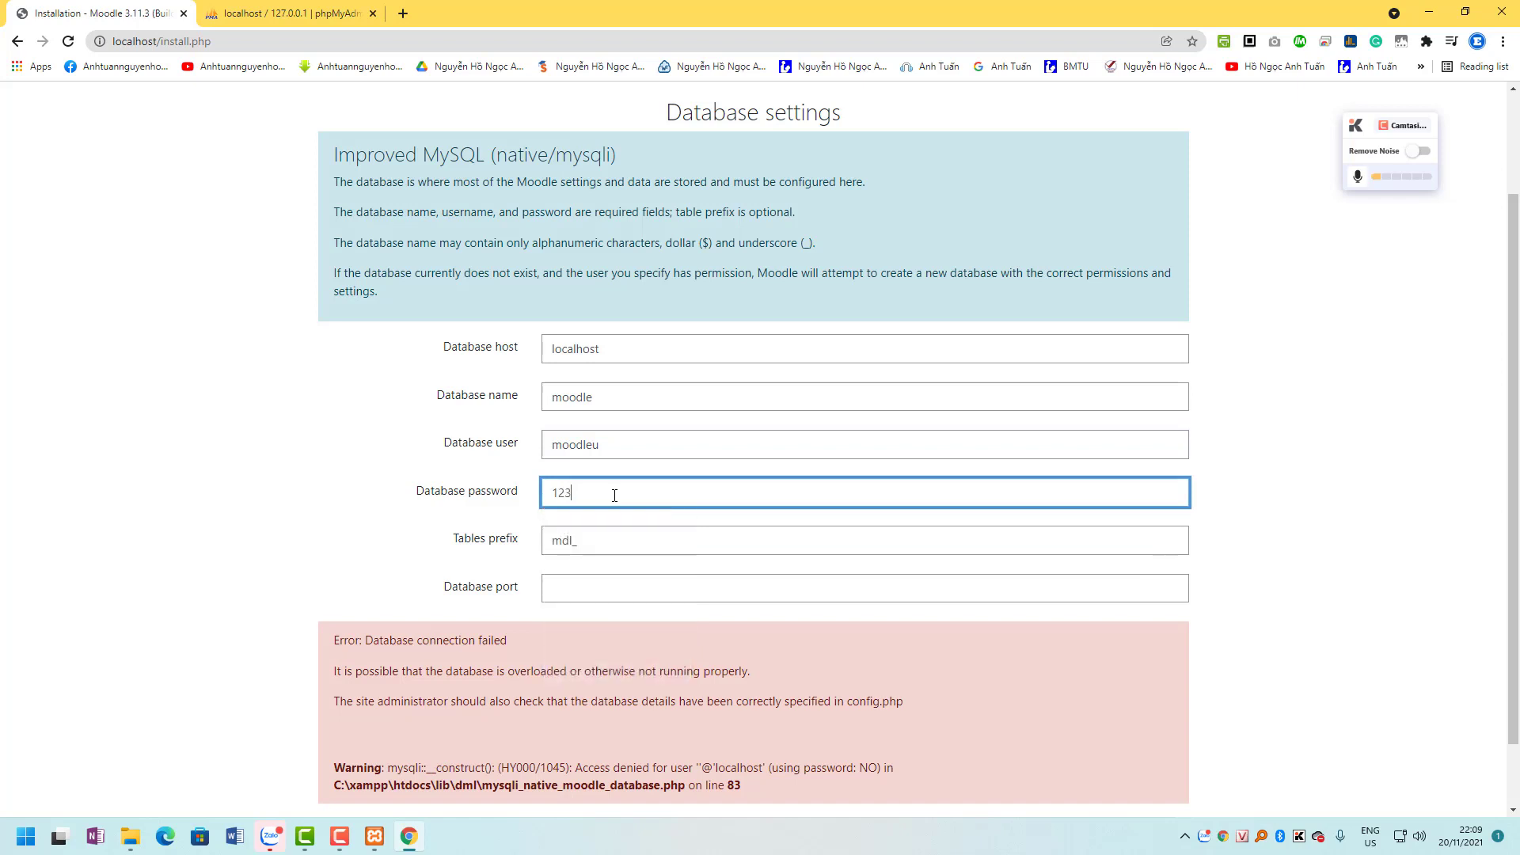
click(580, 594)
double_click(564, 405)
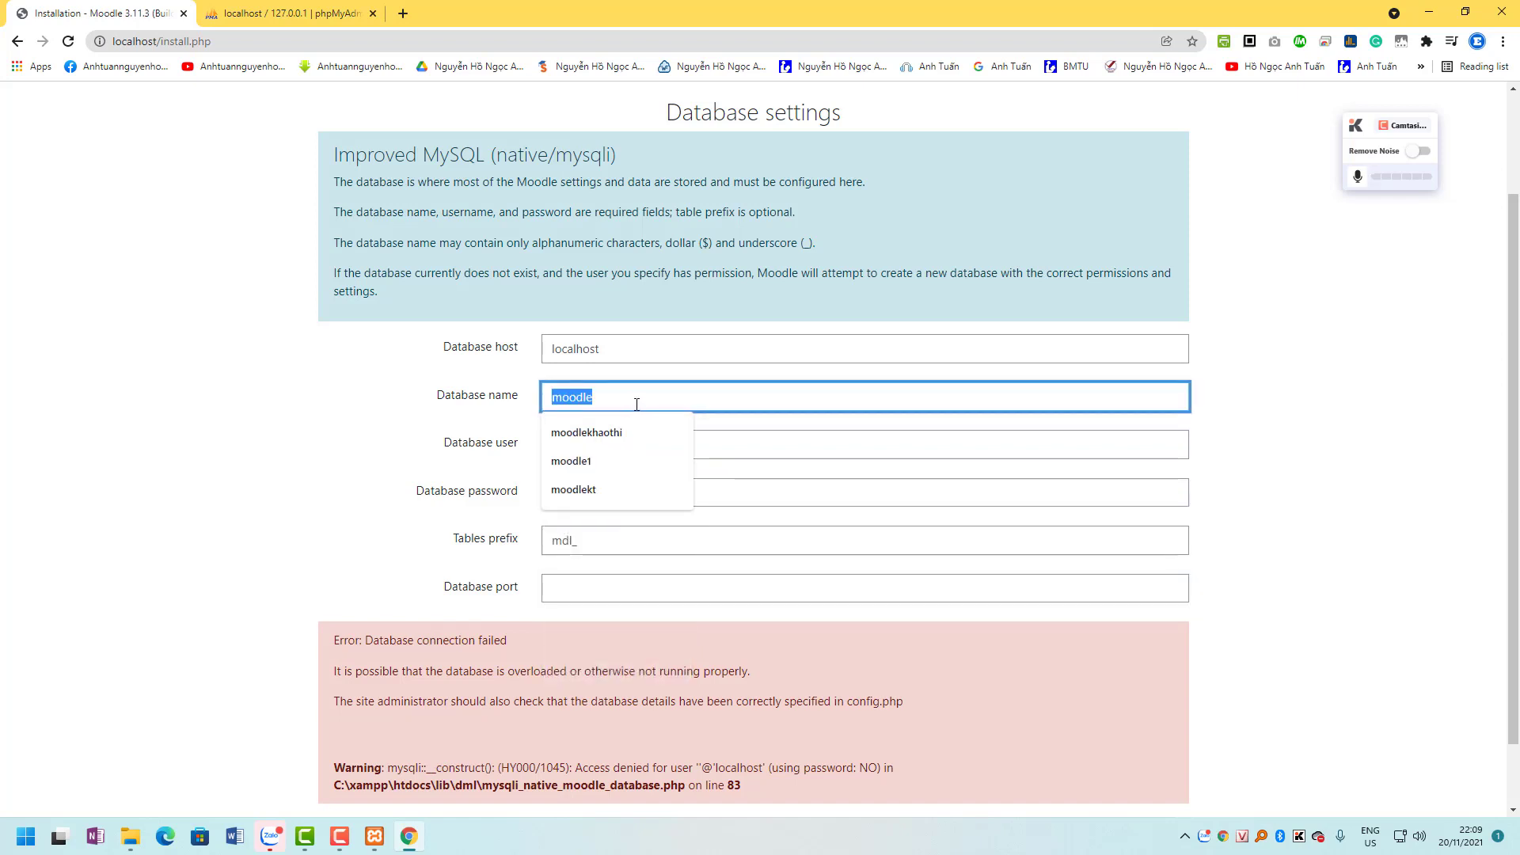
click(1269, 415)
scroll(707, 509, down, 1)
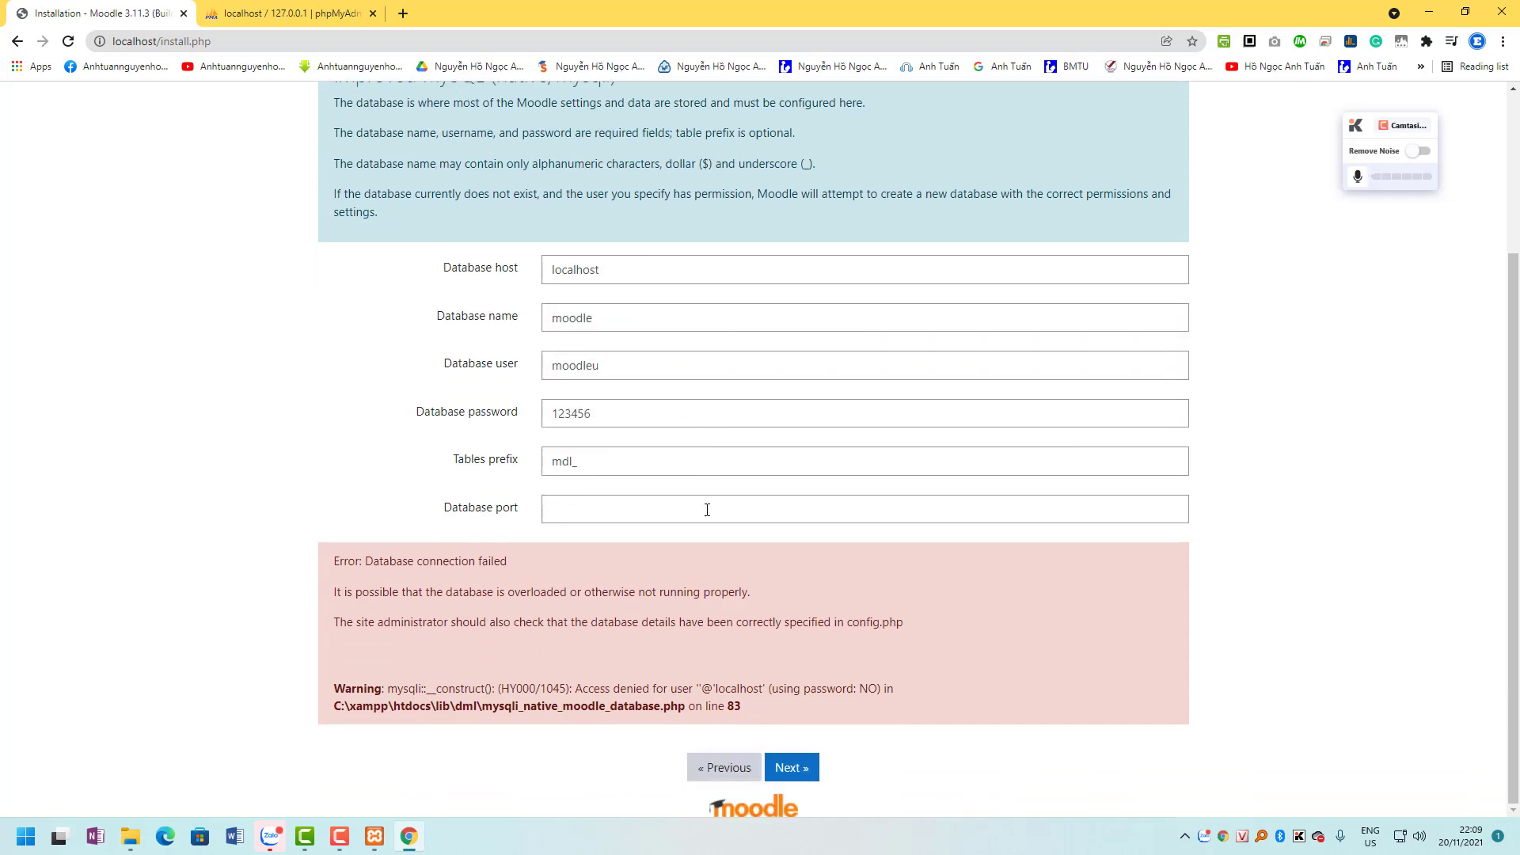
click(790, 767)
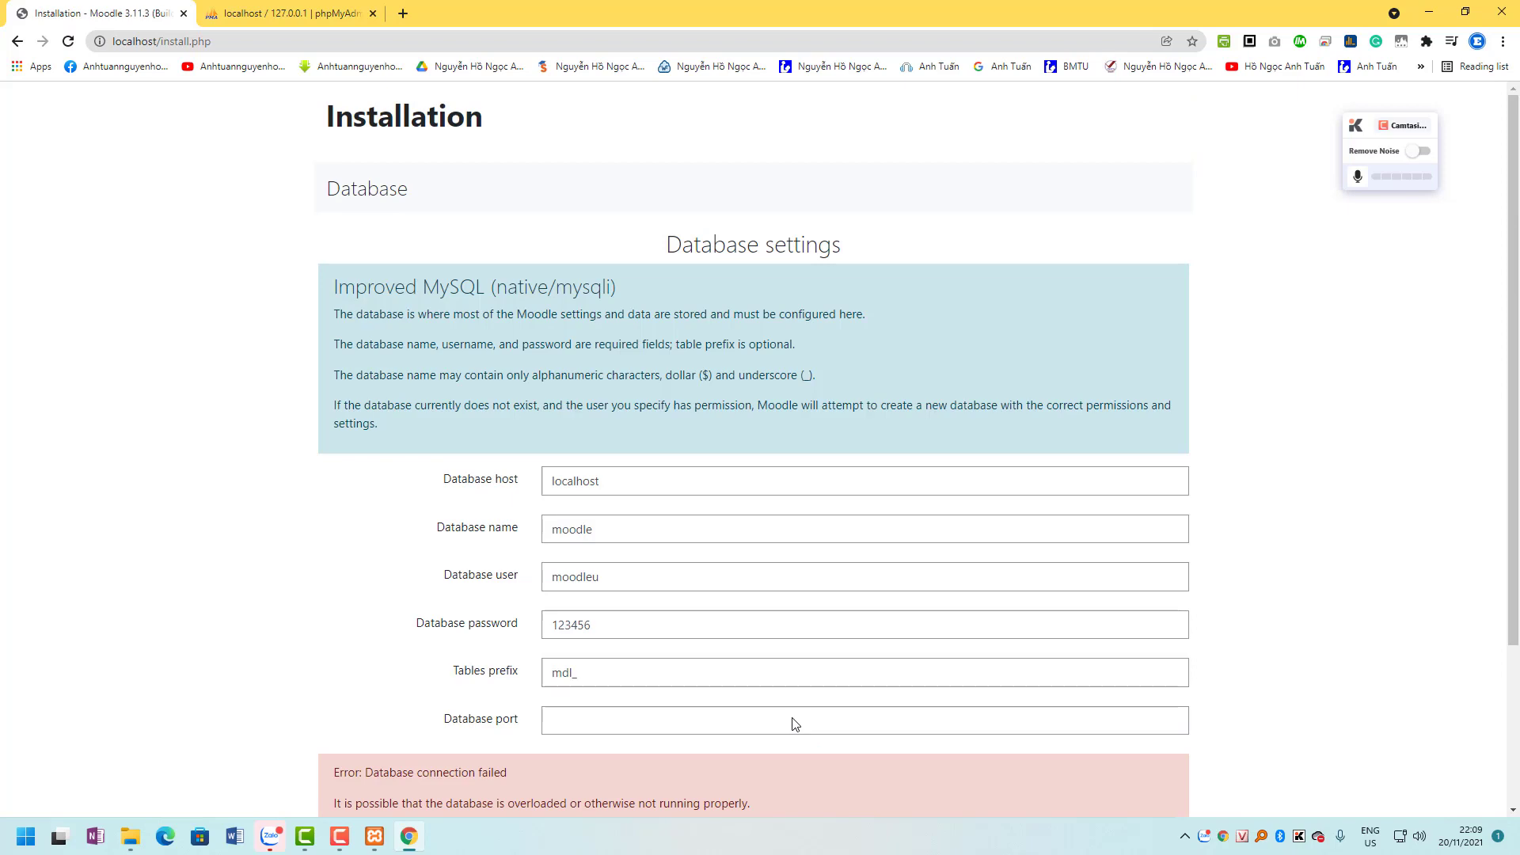
Correct the database password and resubmit the database settings.
scroll(787, 707, down, 3)
click(629, 415)
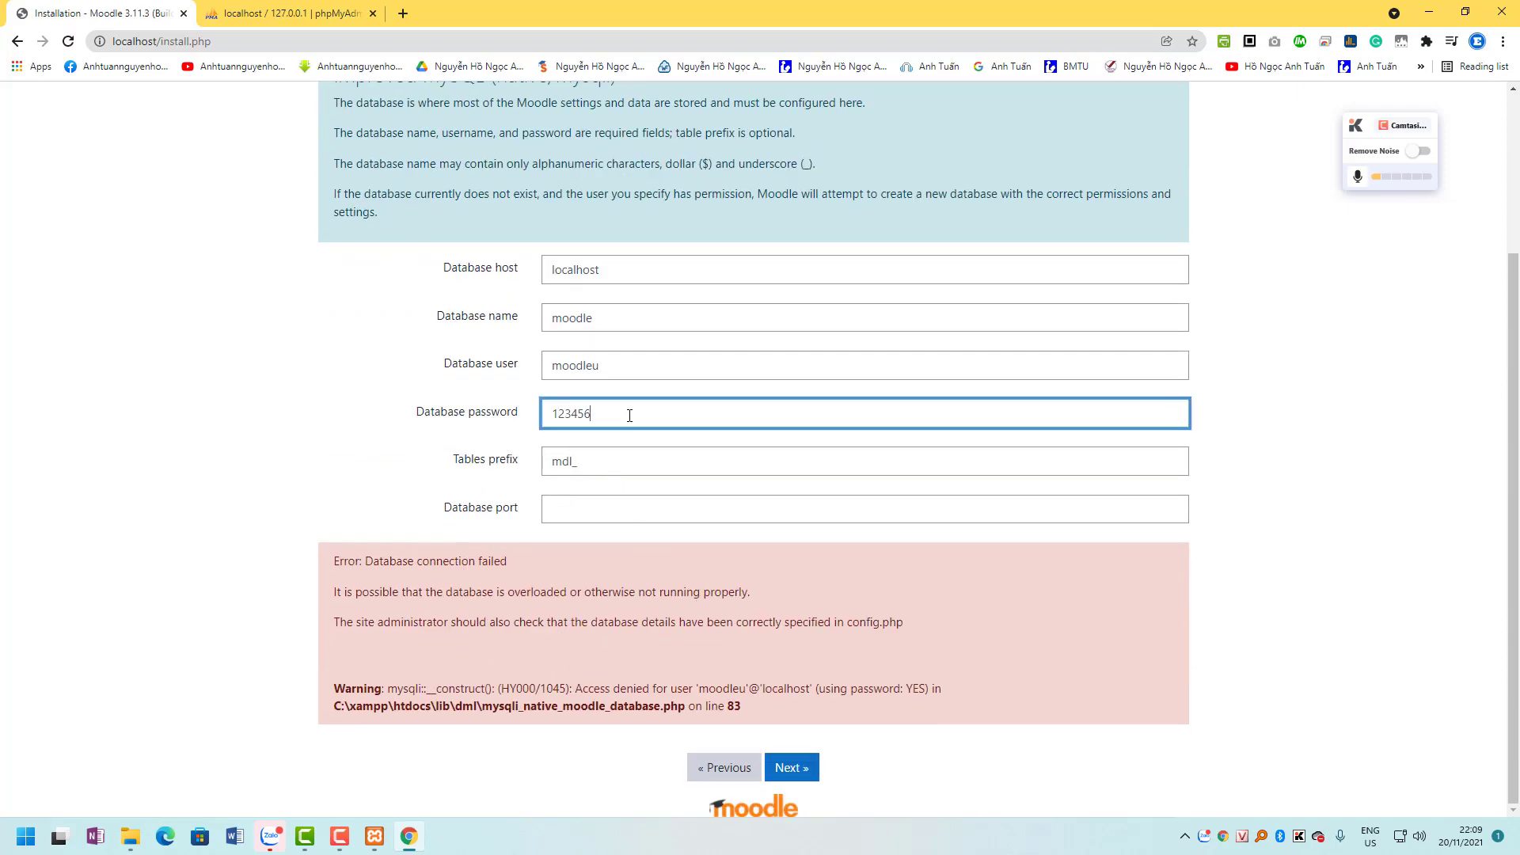
click(794, 769)
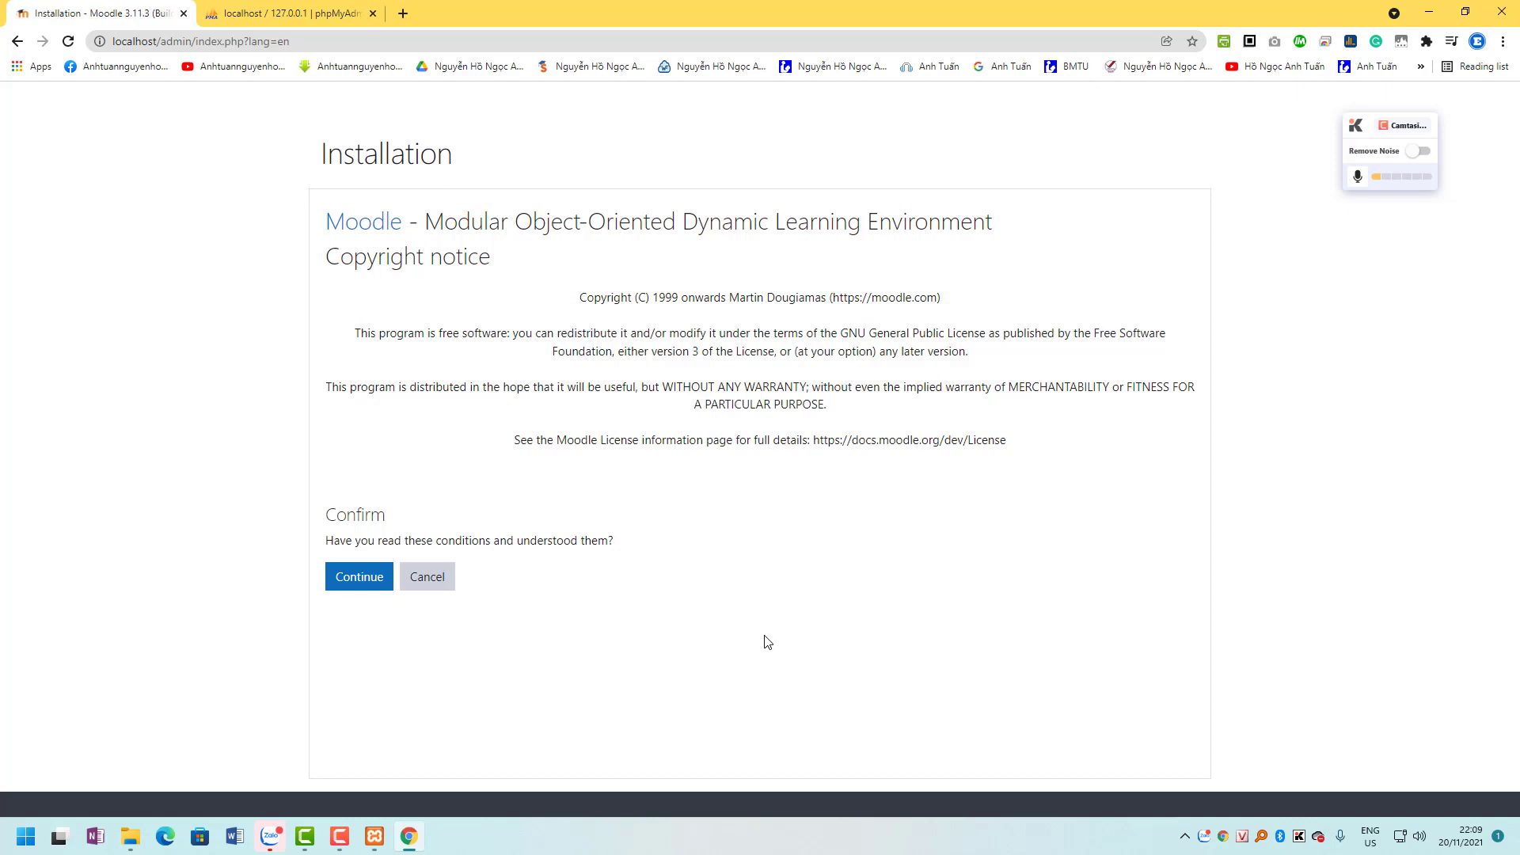
Check the XAMPP Control Panel, then confirm the copyright notice to reach Server checks.
click(373, 841)
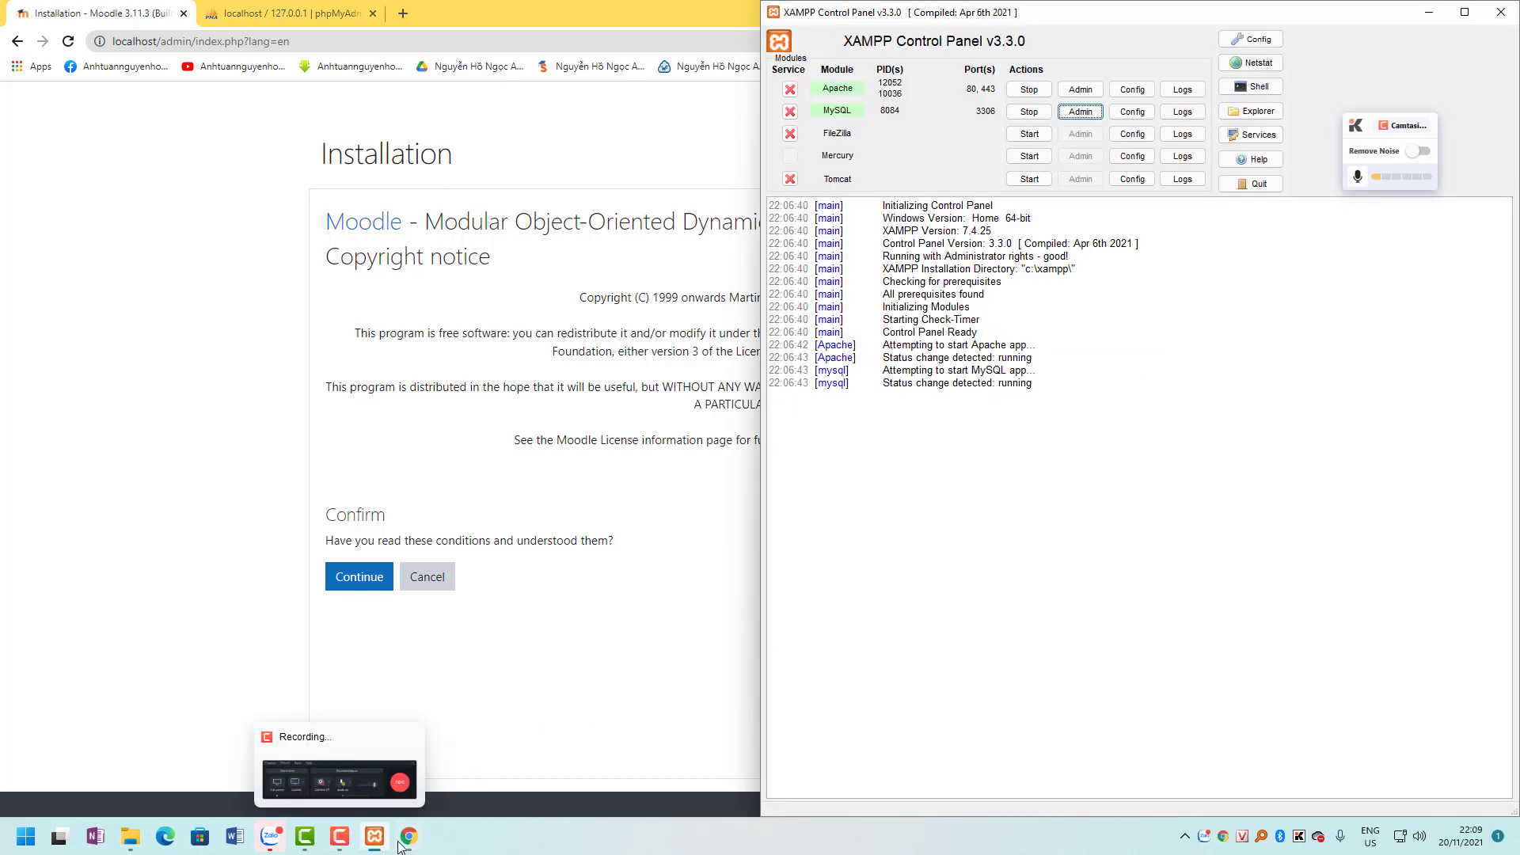
click(1186, 837)
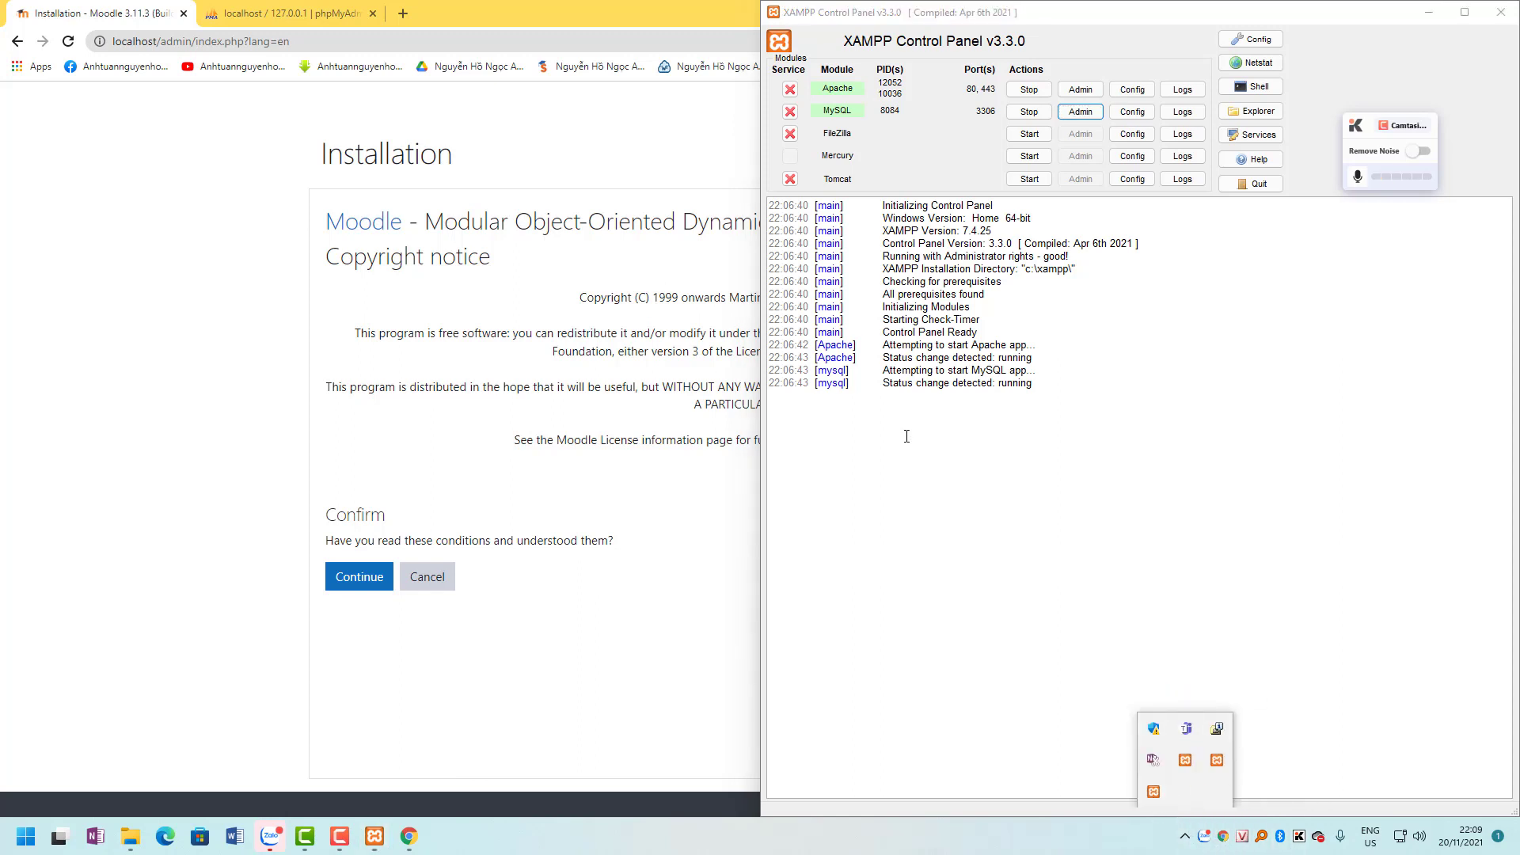
click(1199, 785)
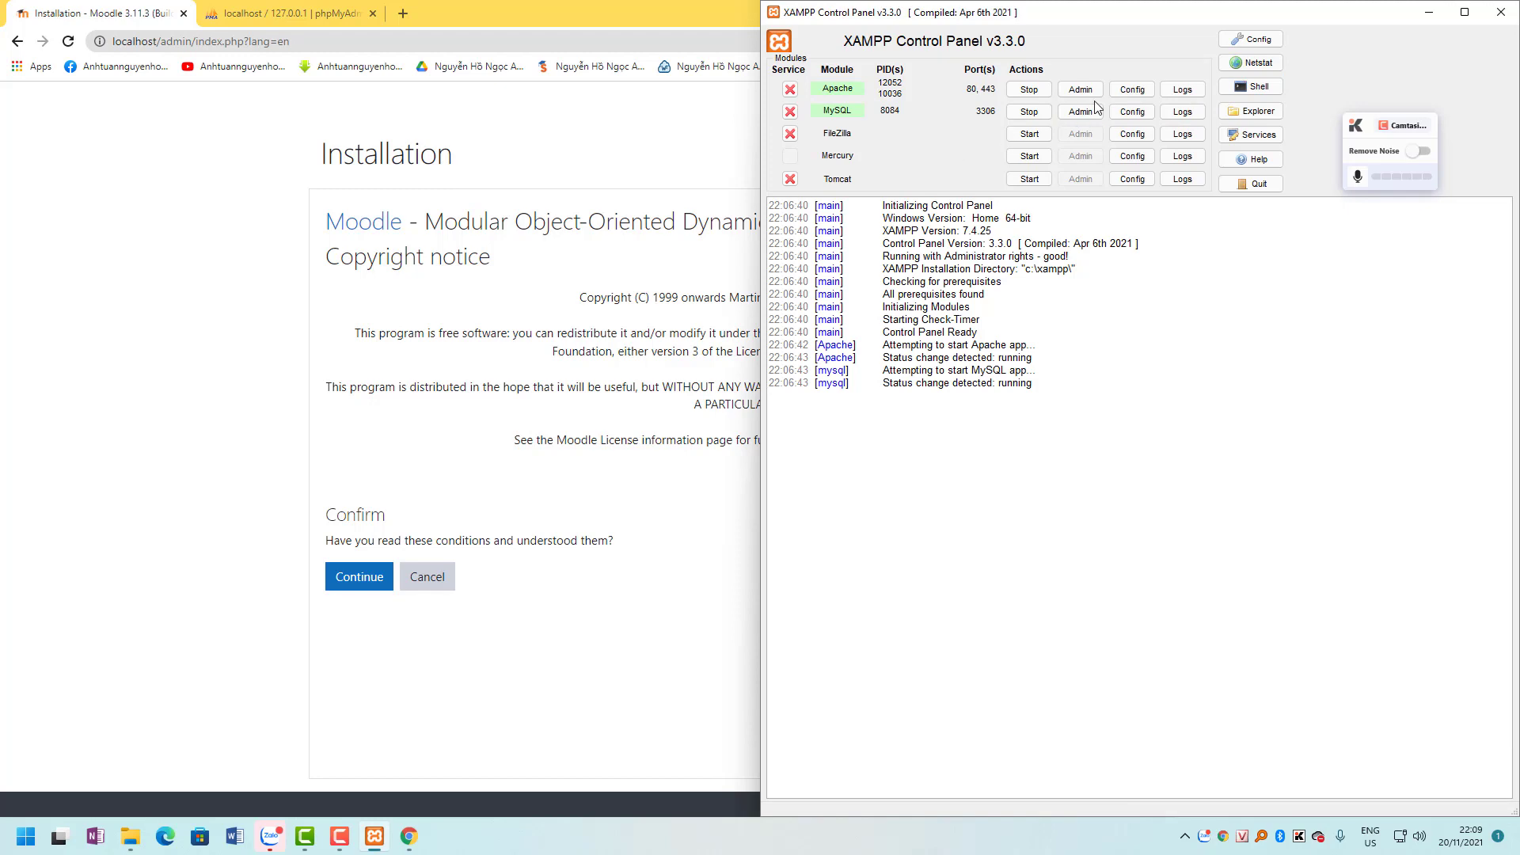
click(317, 20)
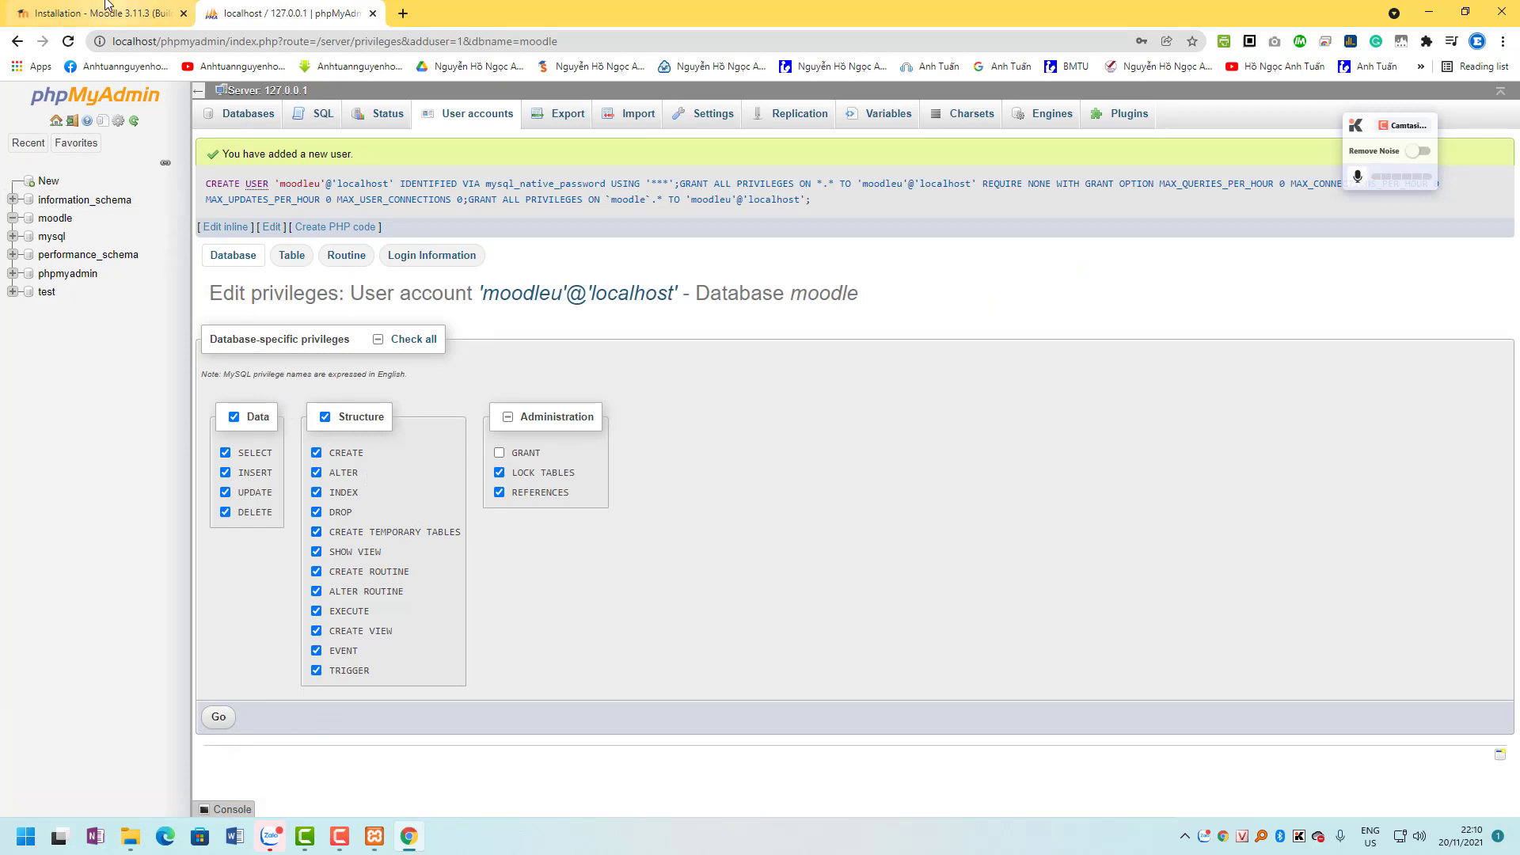
click(79, 13)
click(361, 577)
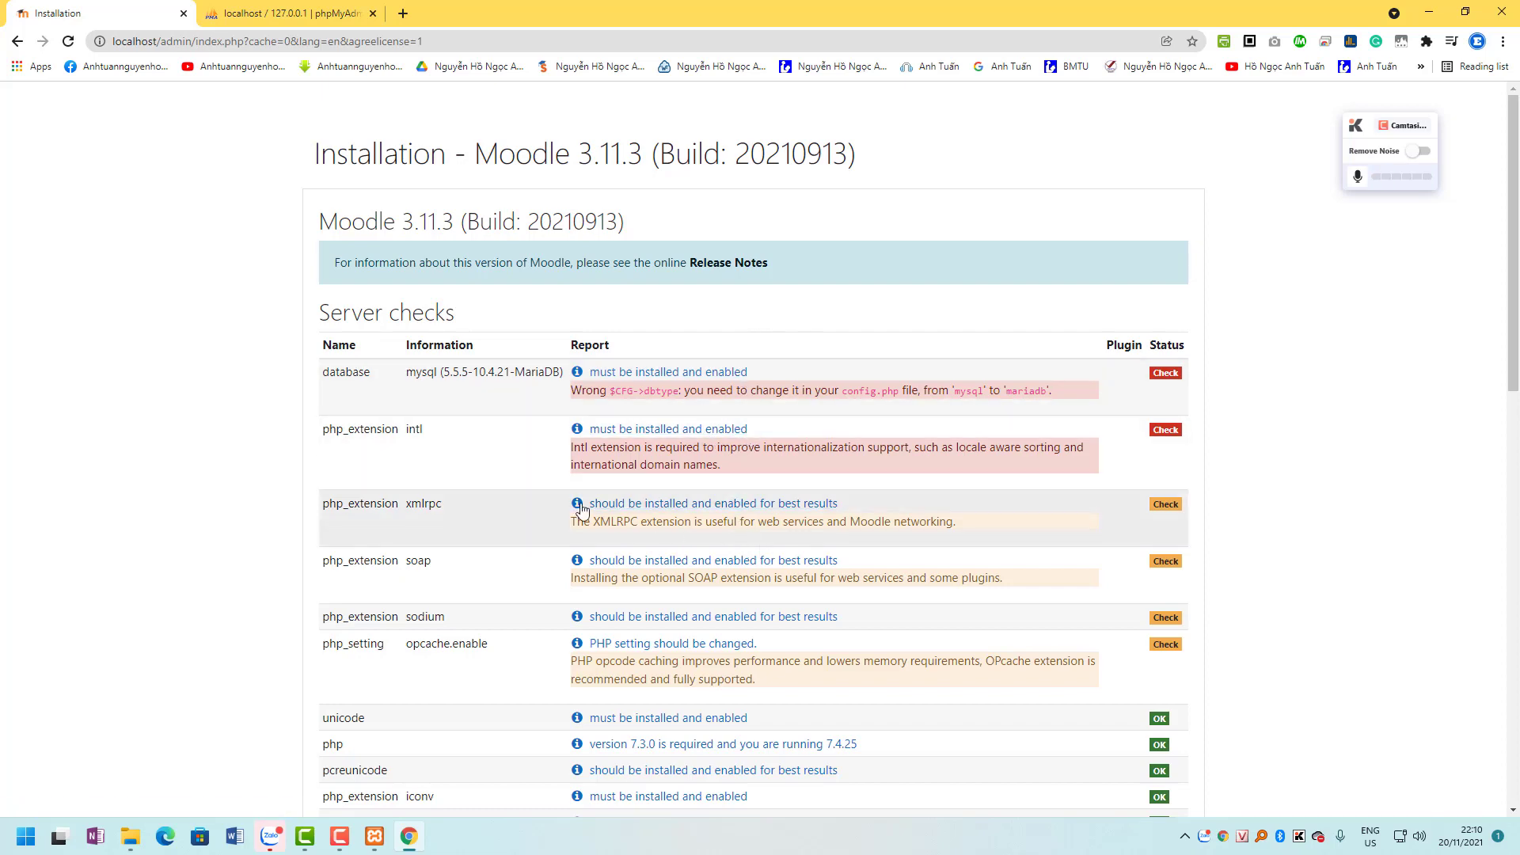
Select the required dbtype value 'mariadb' in the config.php database warning.
scroll(425, 333, down, 2)
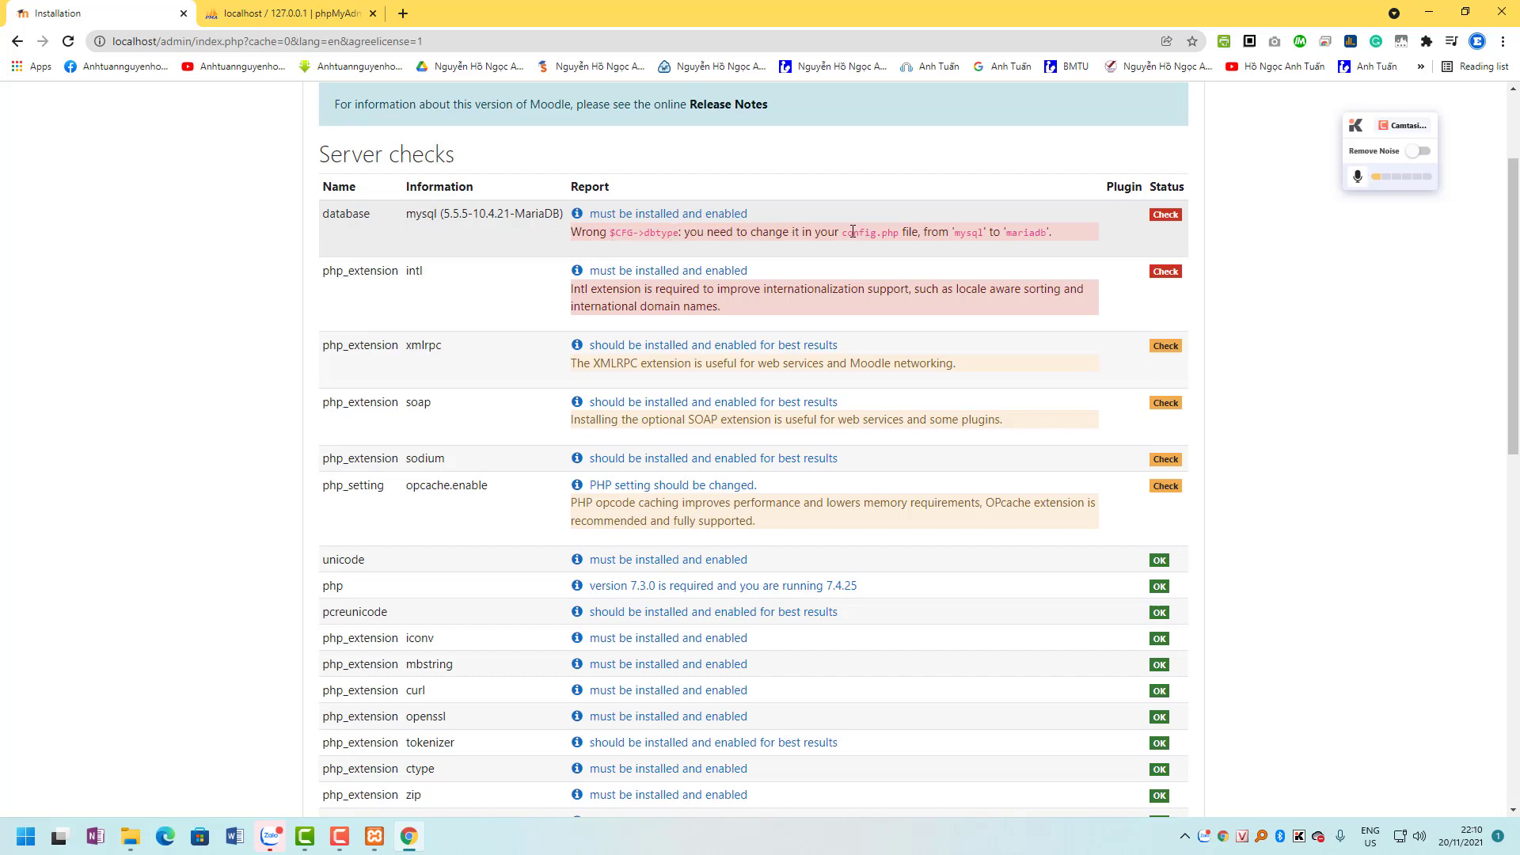
drag(843, 232, 901, 233)
double_click(1031, 235)
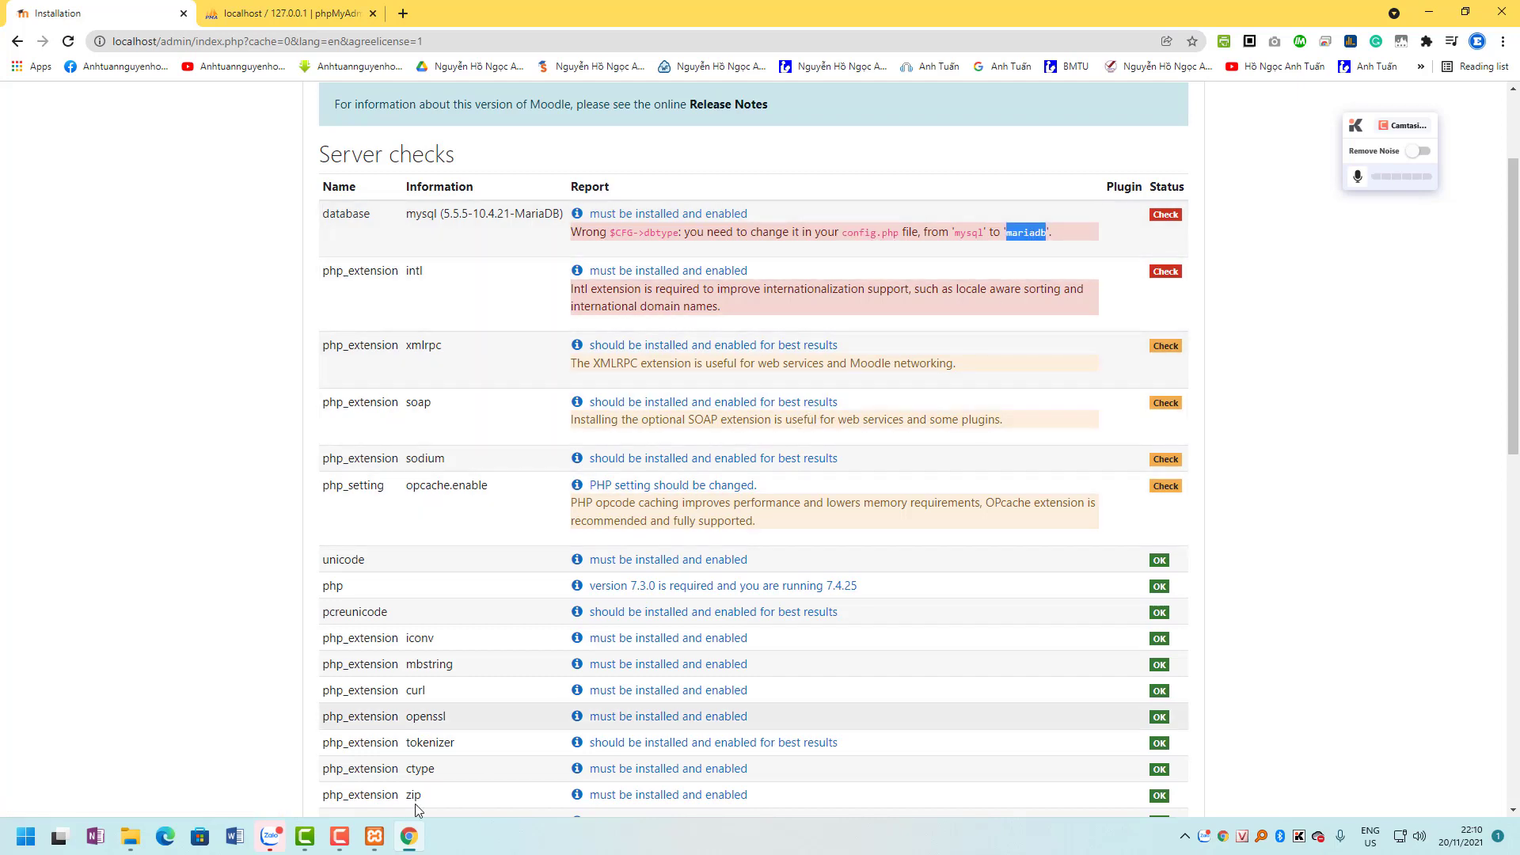
mouse_move(147, 839)
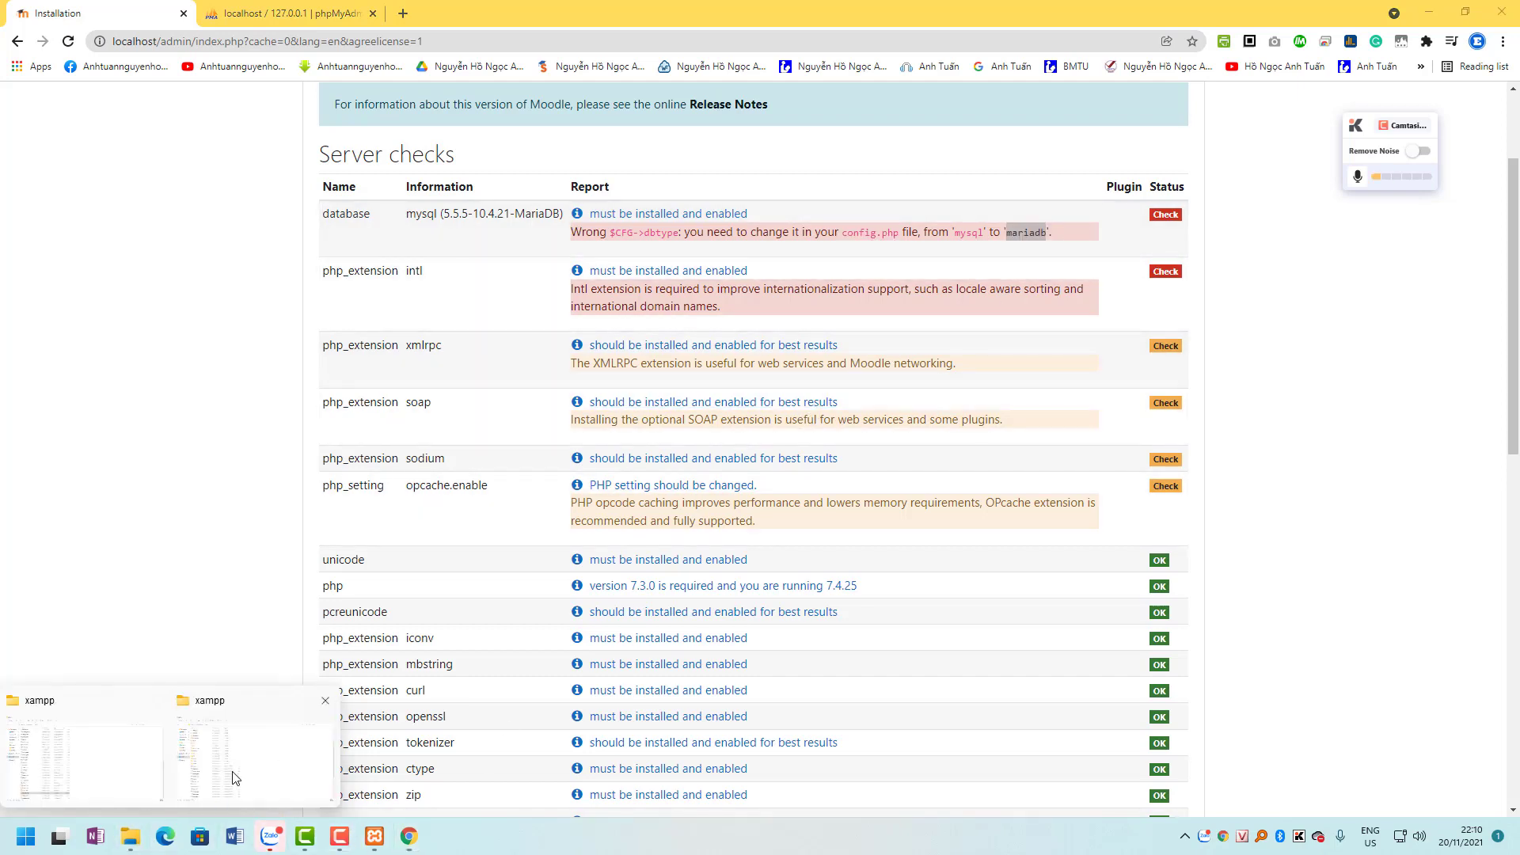
click(236, 777)
Open C:\xampp\htdocs\config.php in Notepad.
scroll(224, 217, up, 3)
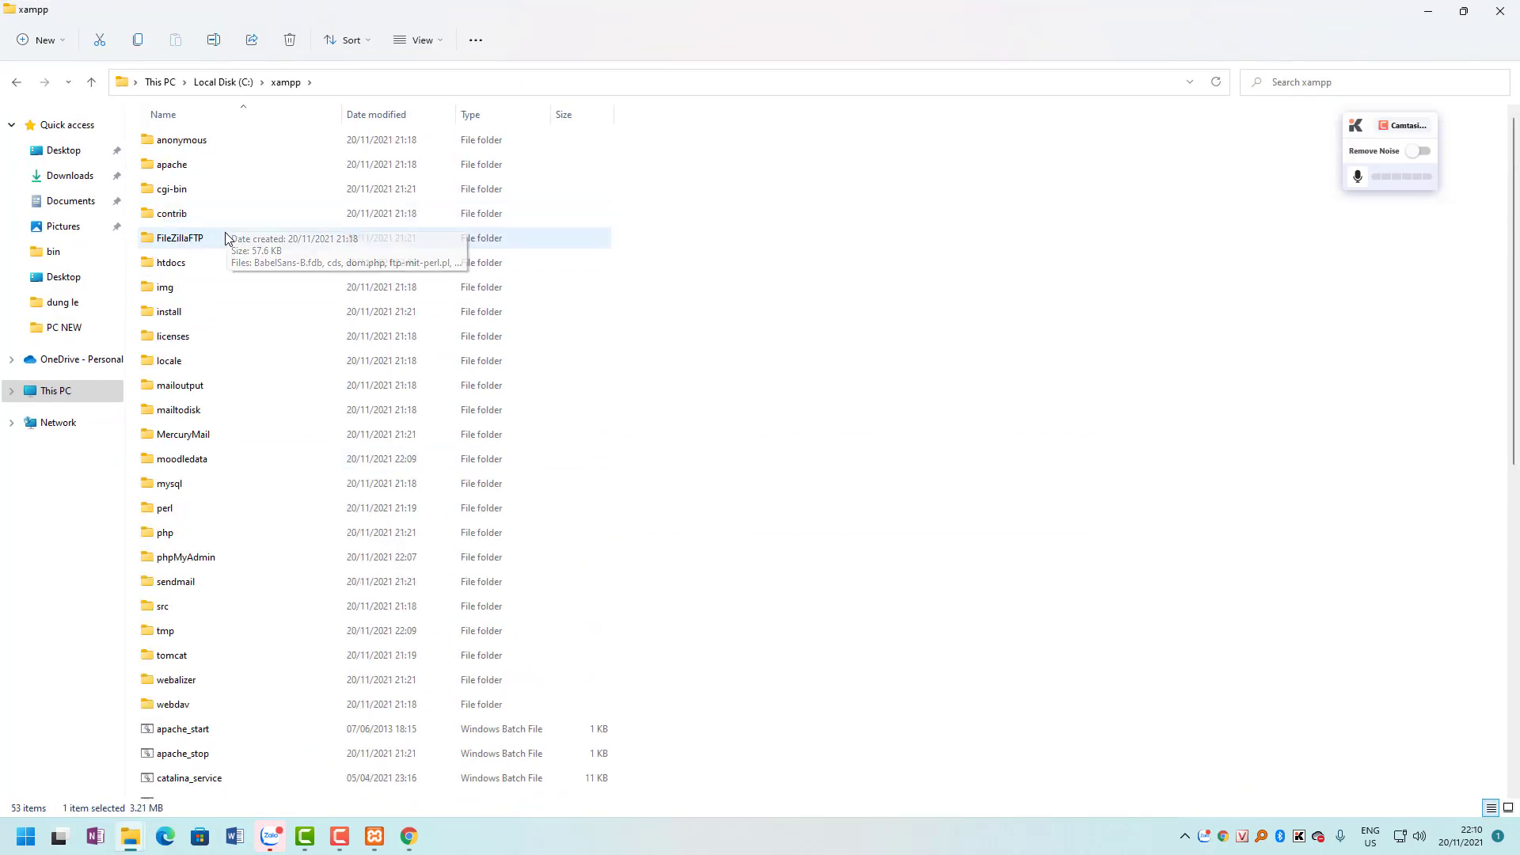
double_click(204, 270)
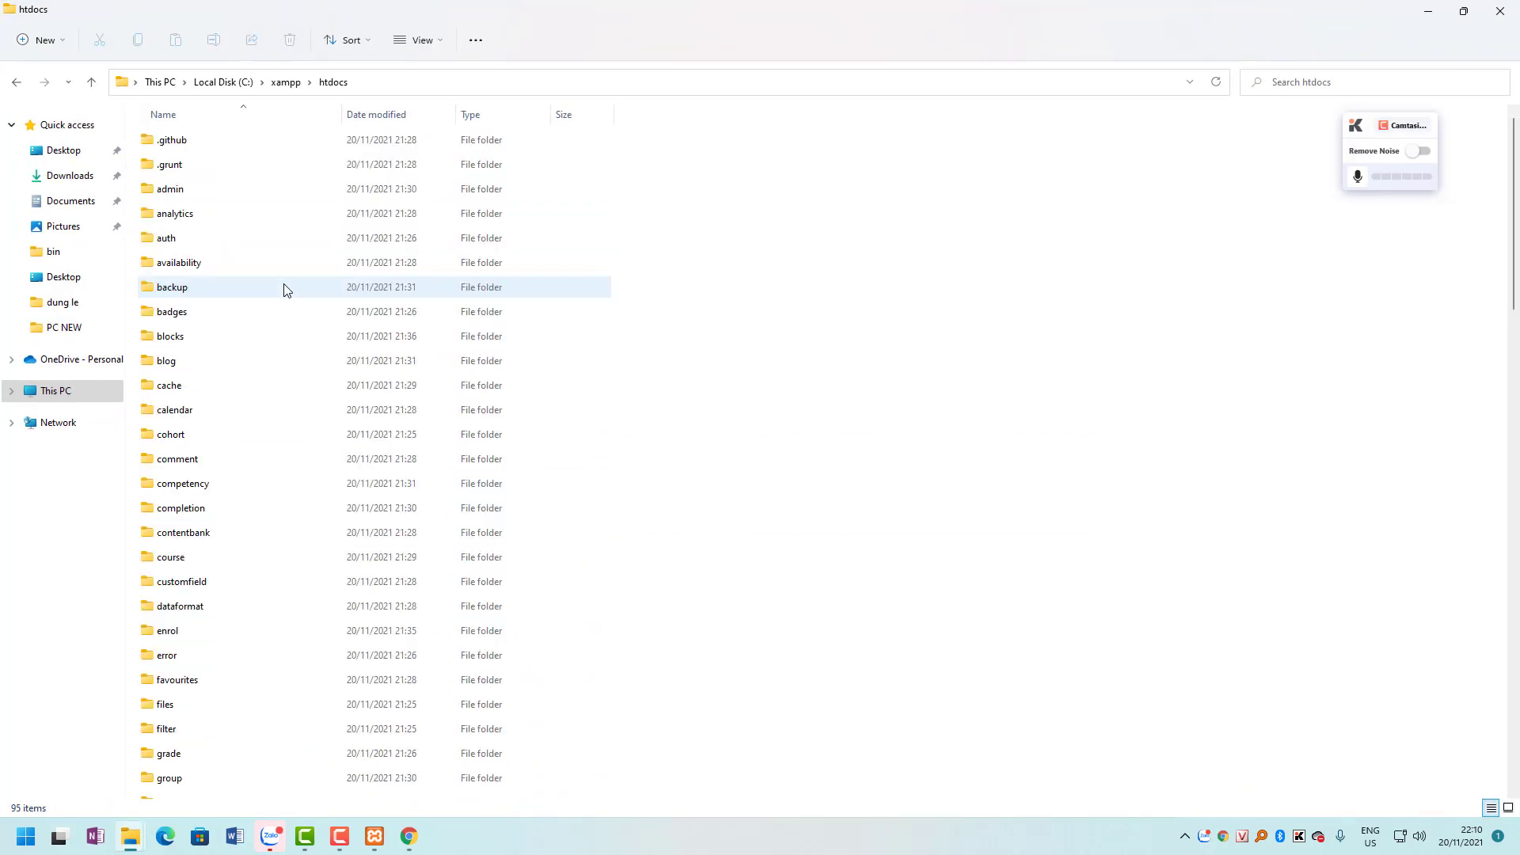
scroll(527, 649, down, 15)
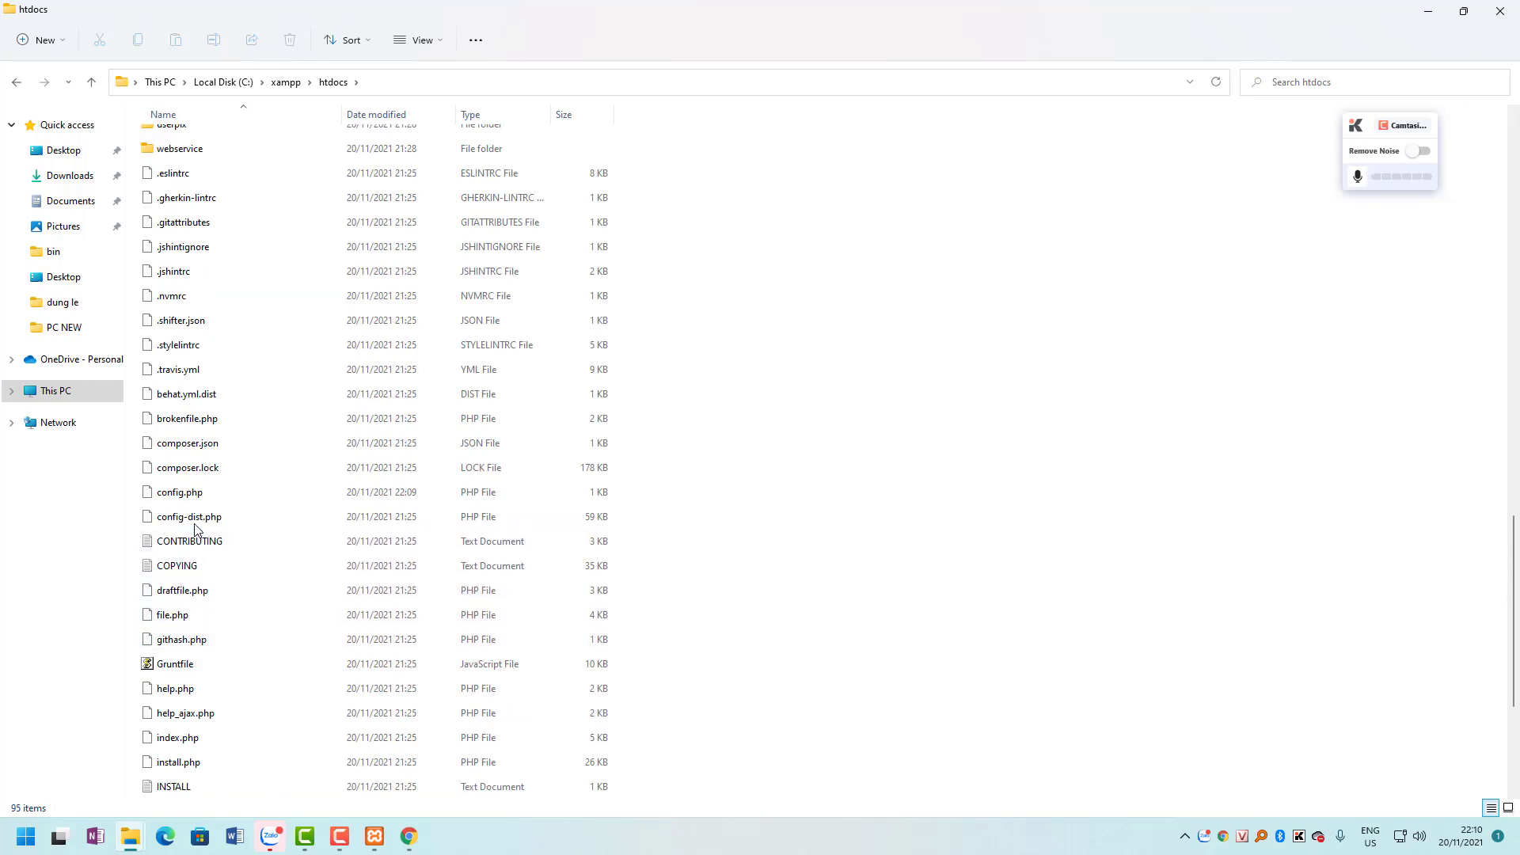
right_click(181, 496)
click(239, 549)
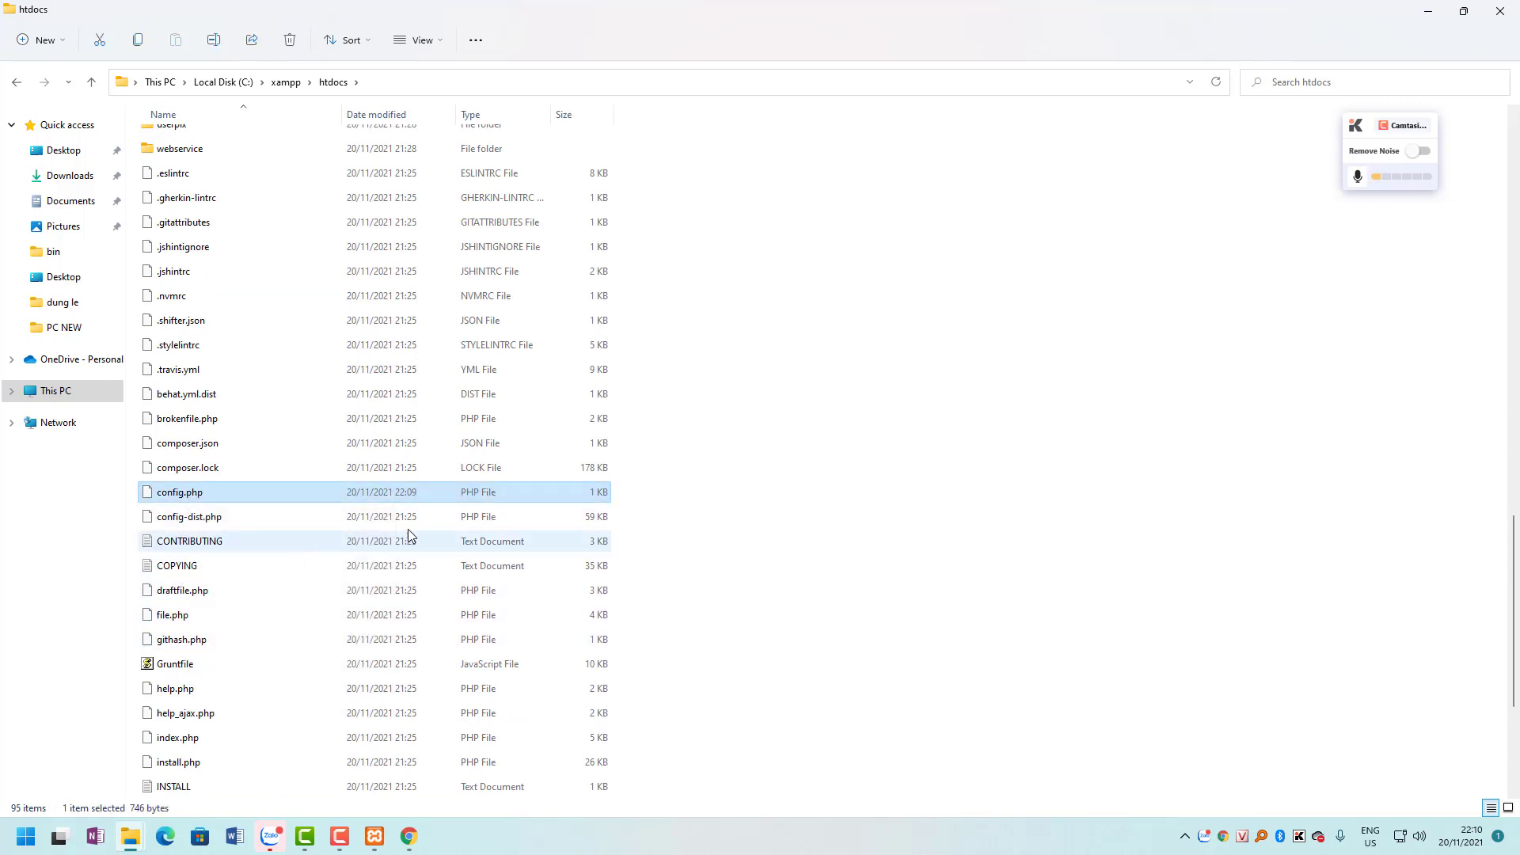
click(656, 313)
double_click(752, 394)
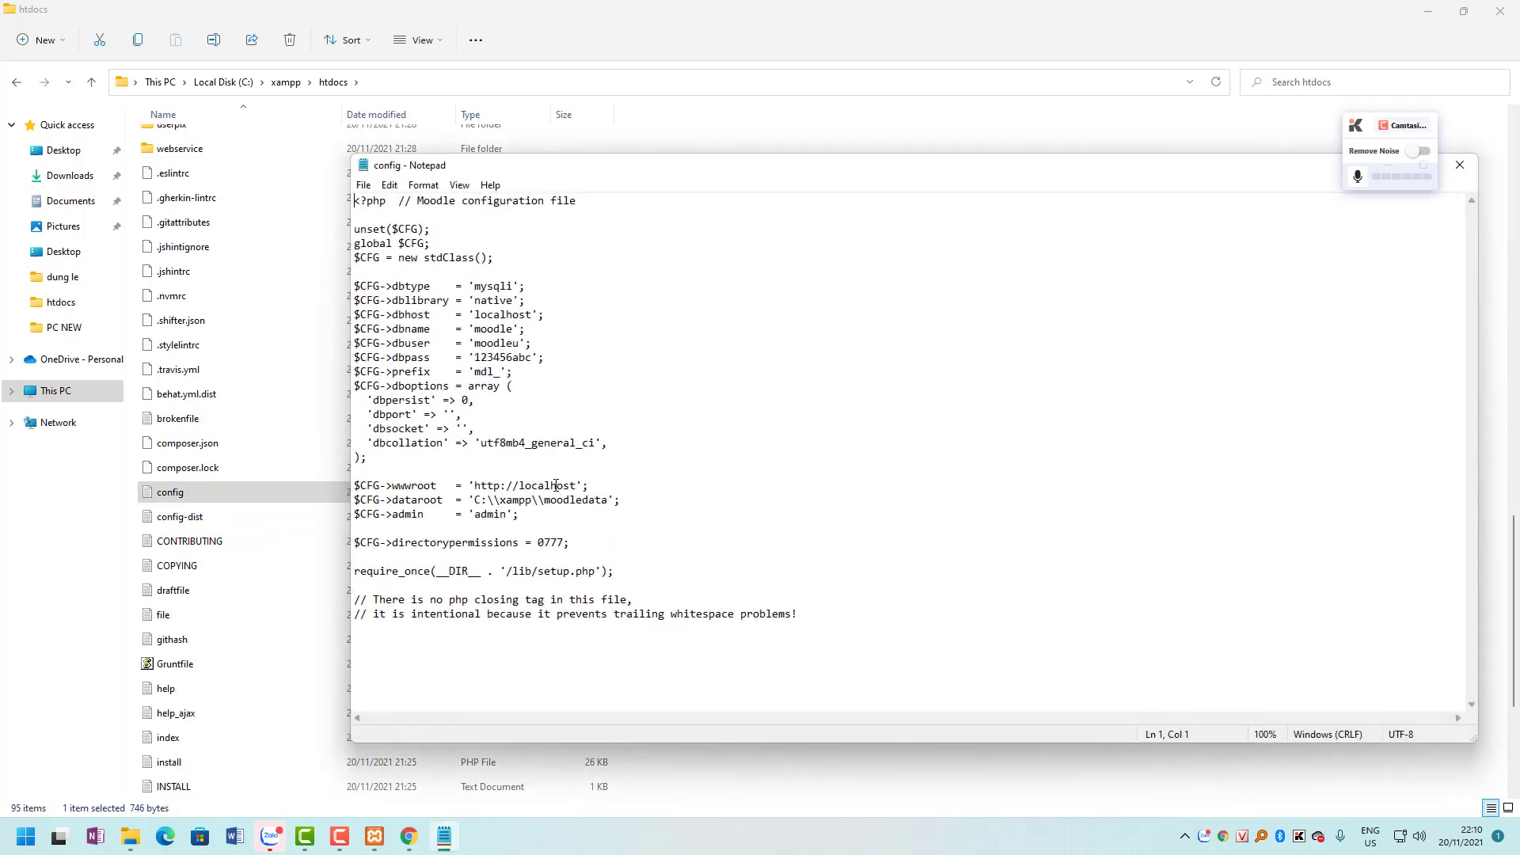
Change $CFG->dbtype from 'mysqli' to 'mariadb' and save config.php.
double_click(498, 291)
click(492, 291)
drag(475, 288, 508, 287)
text(mariadb)
click(1459, 164)
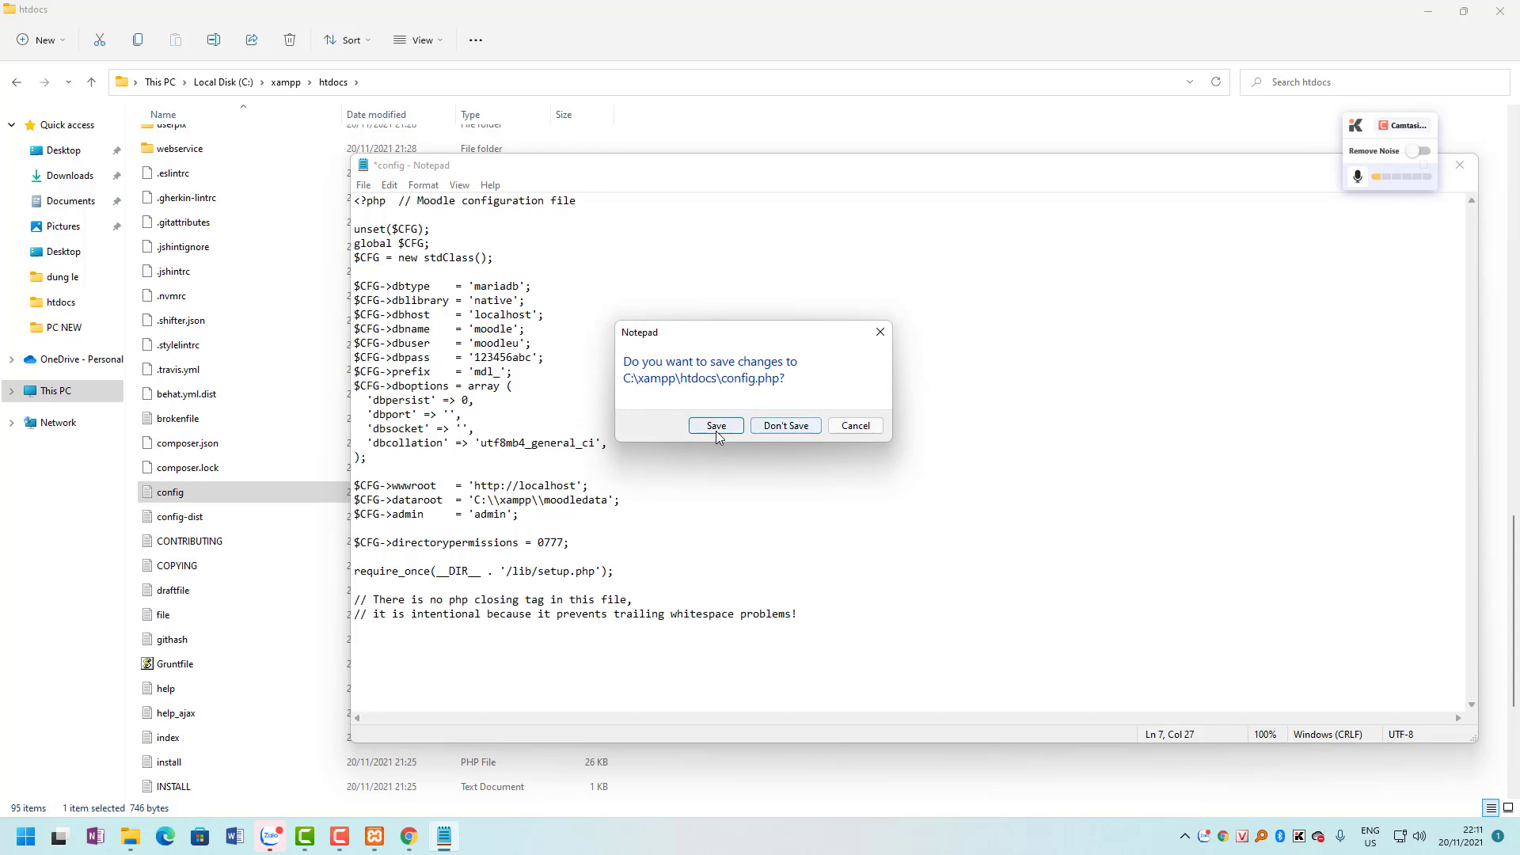
click(717, 430)
click(1427, 10)
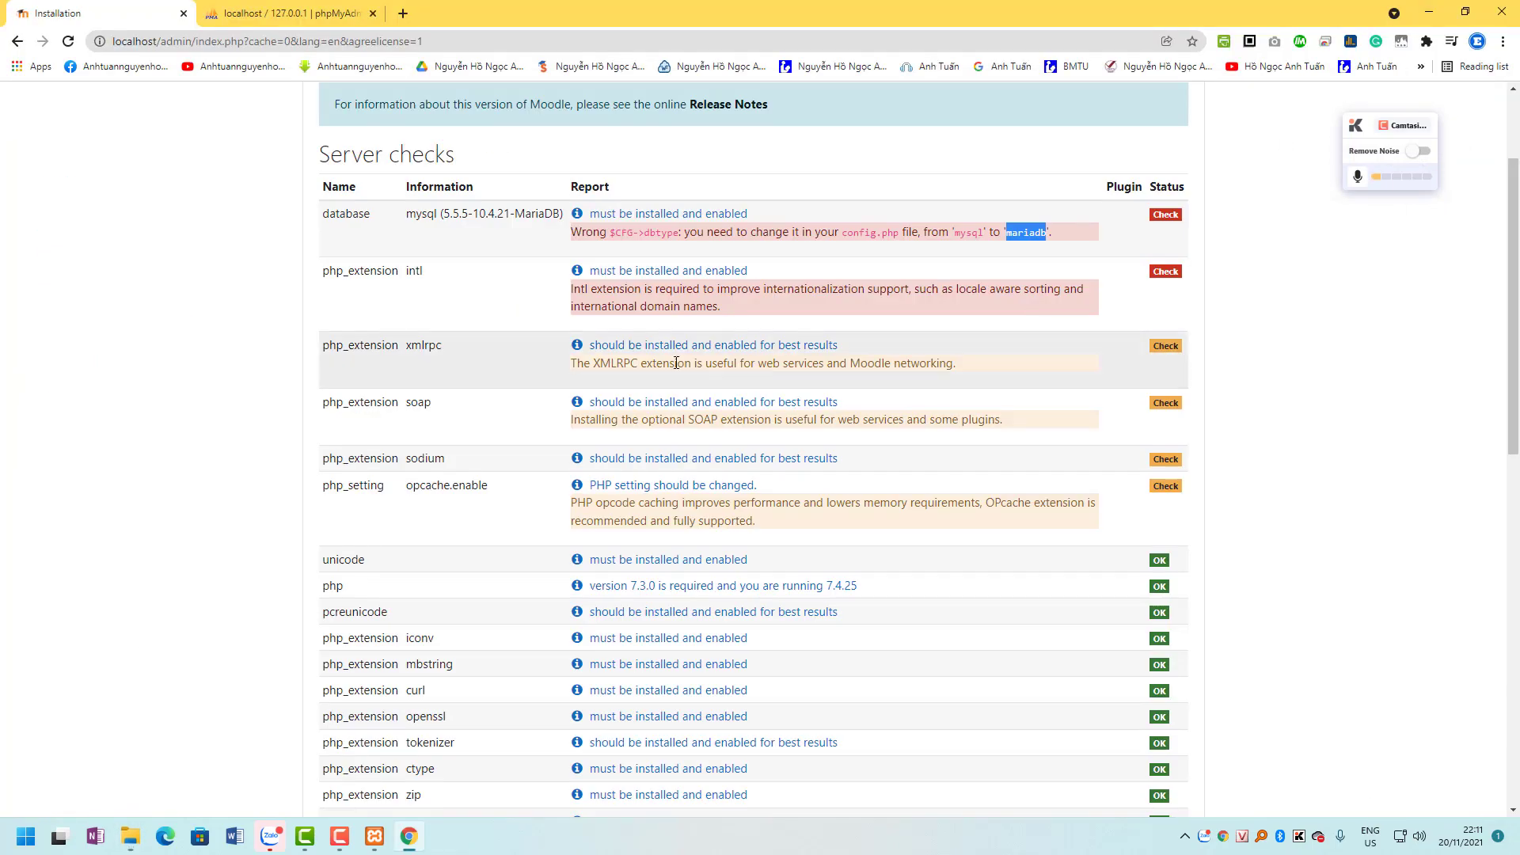
Reload the server checks so the database passes as mariadb, then open the intl help page in a new tab.
scroll(511, 402, down, 15)
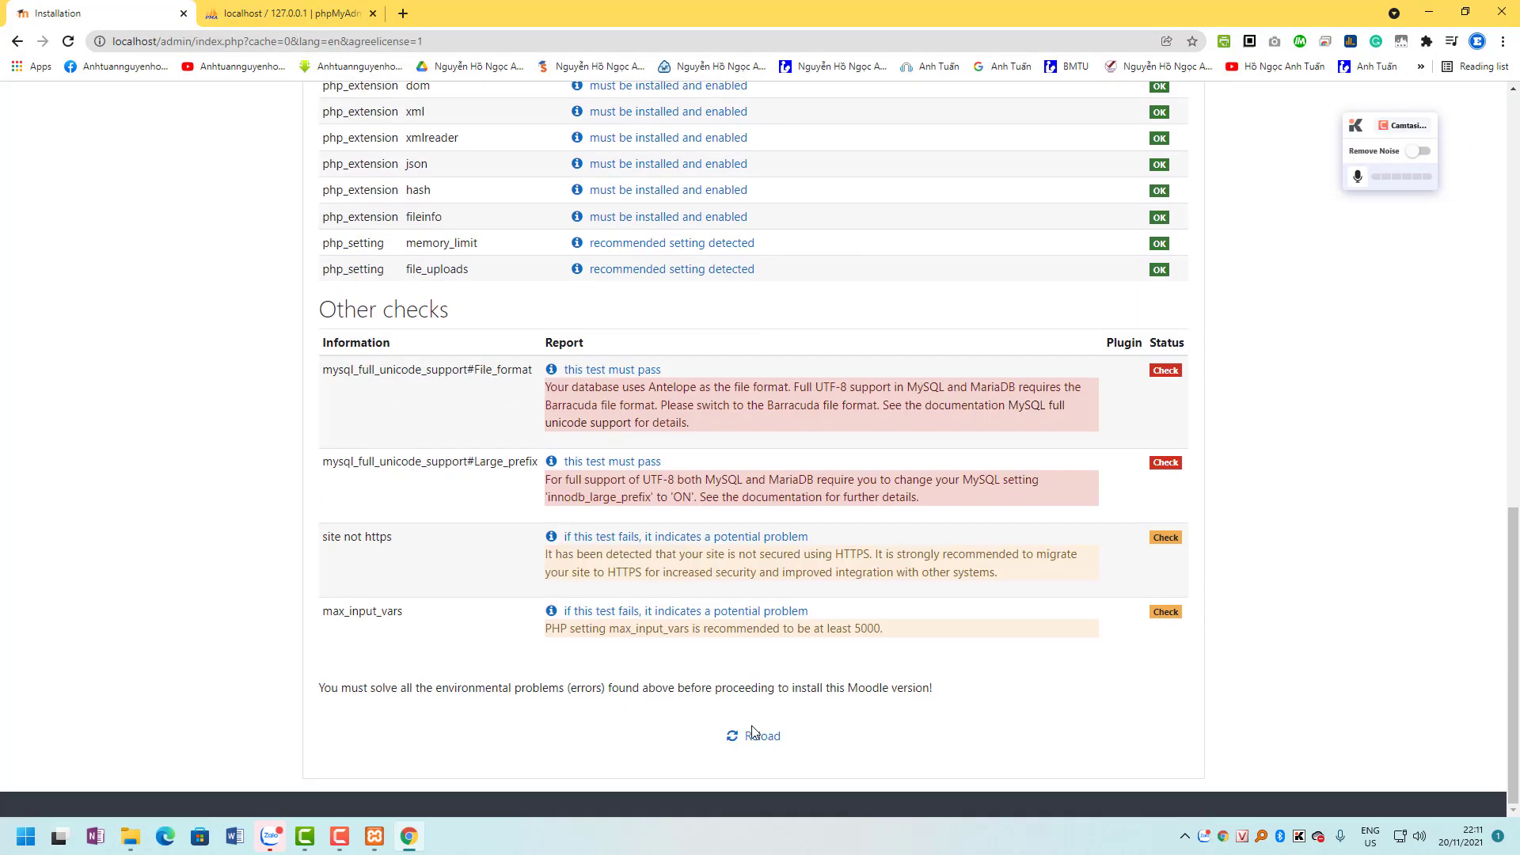
click(757, 734)
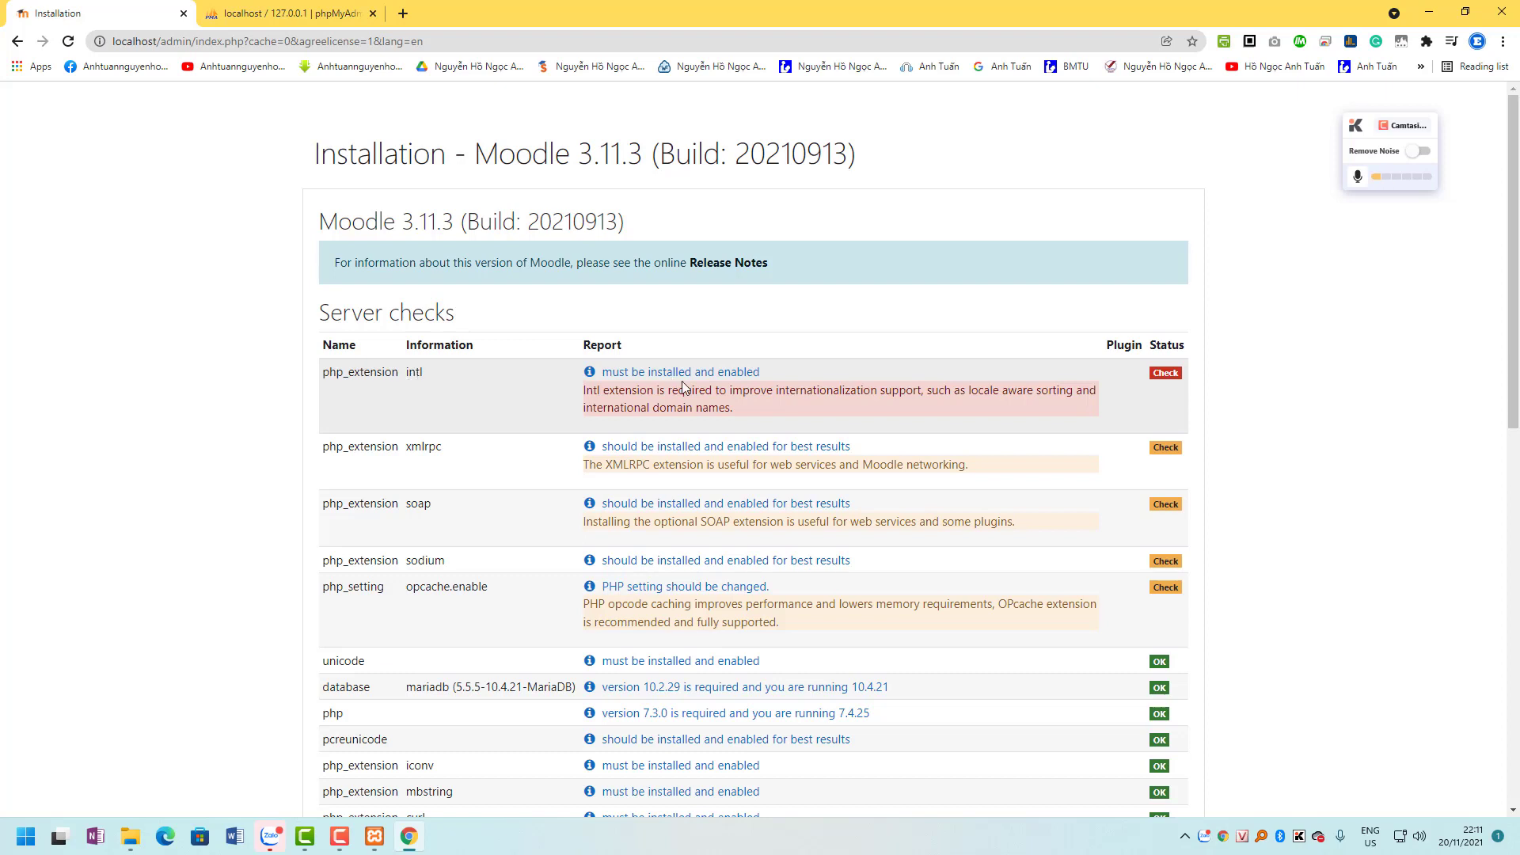
click(713, 377)
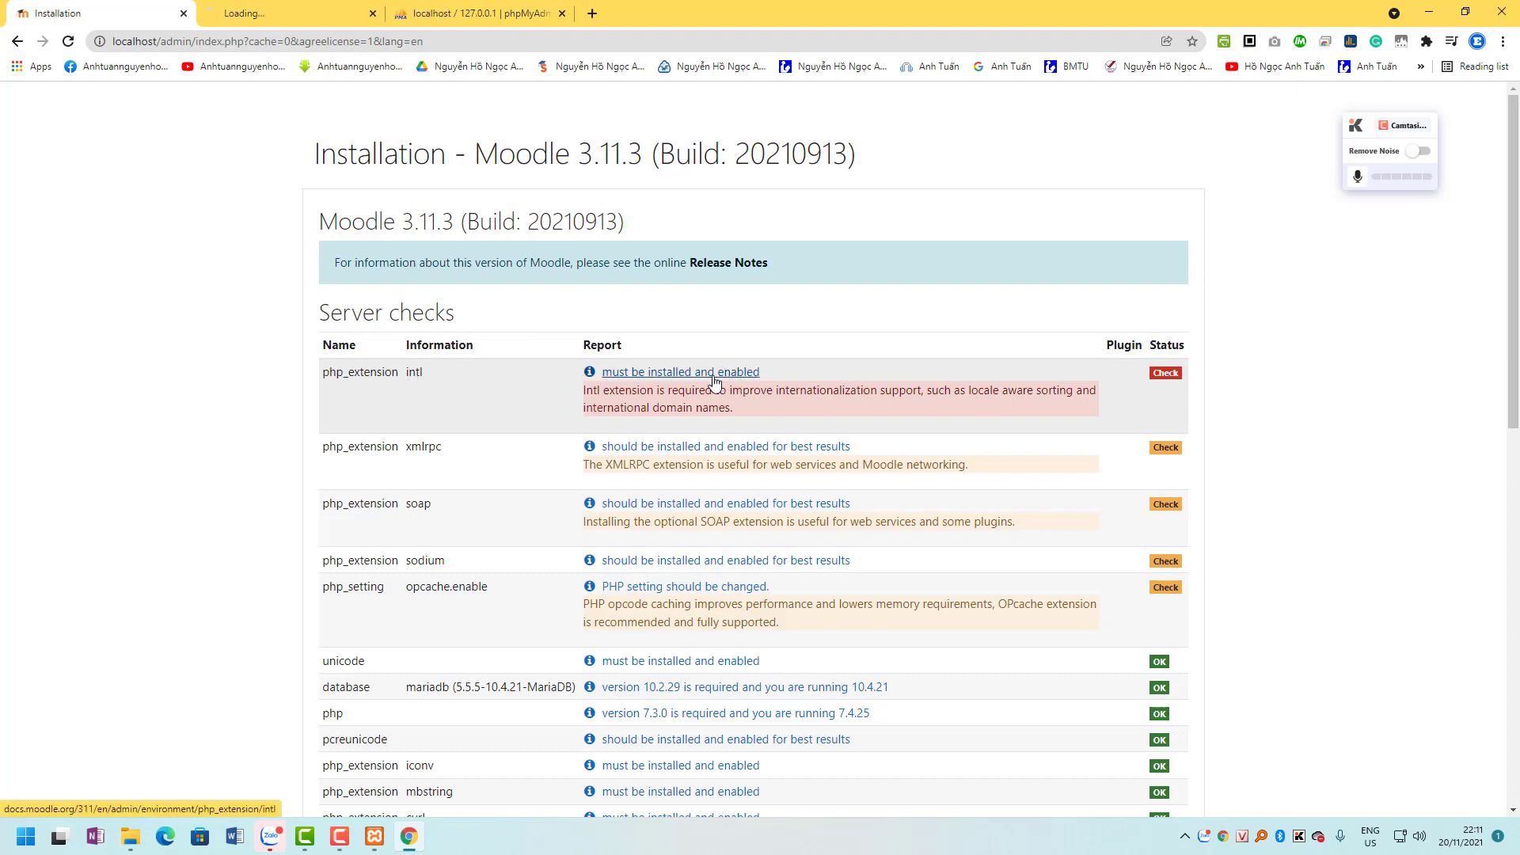
click(316, 20)
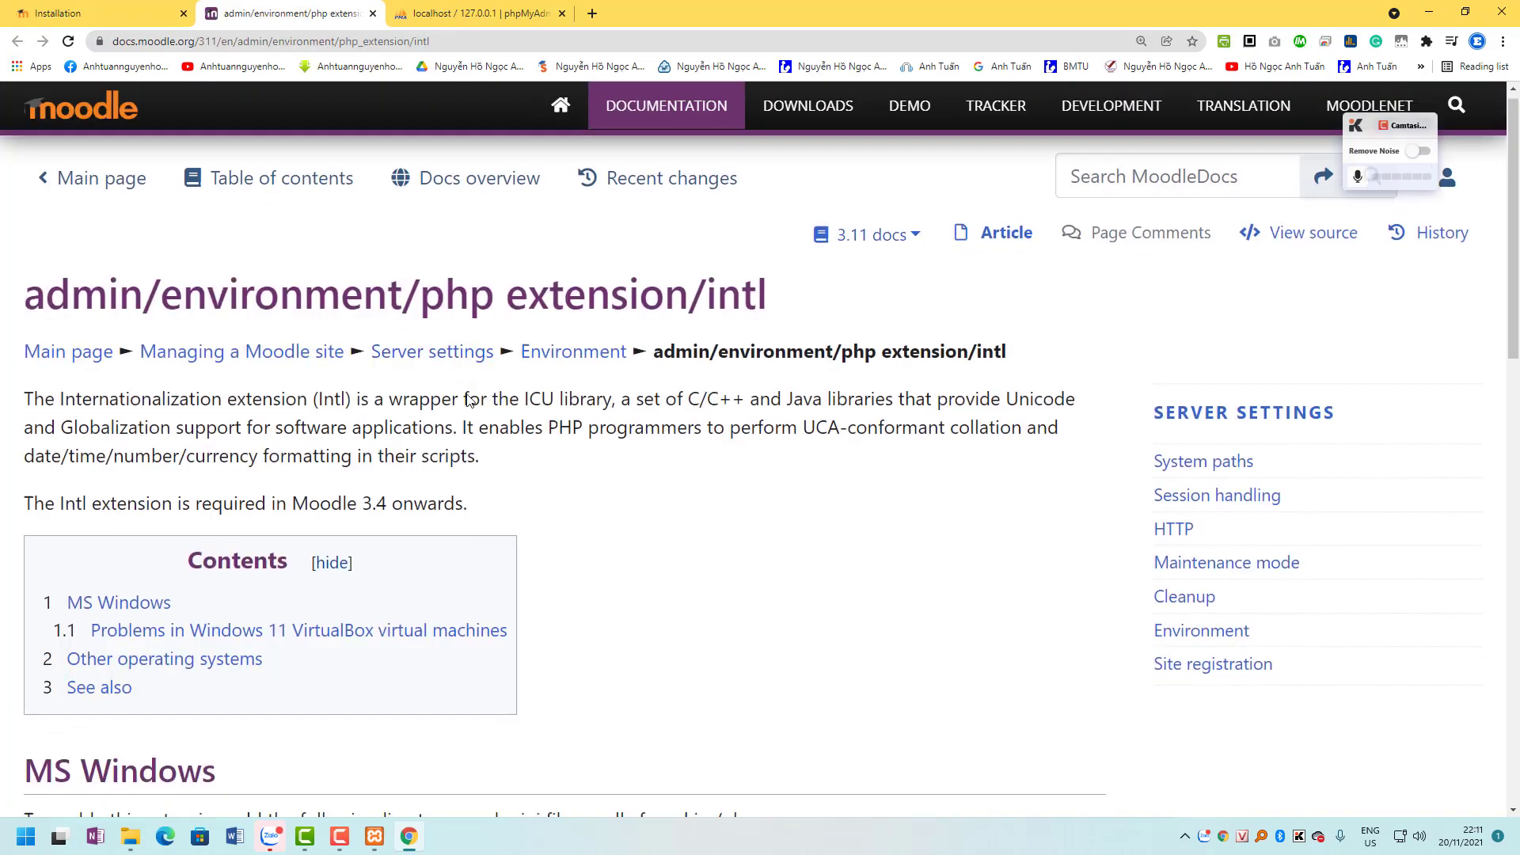
Locate the MS Windows instructions on the intl docs page and select the extension name php_intl.dll.
scroll(411, 395, down, 7)
scroll(411, 395, up, 1)
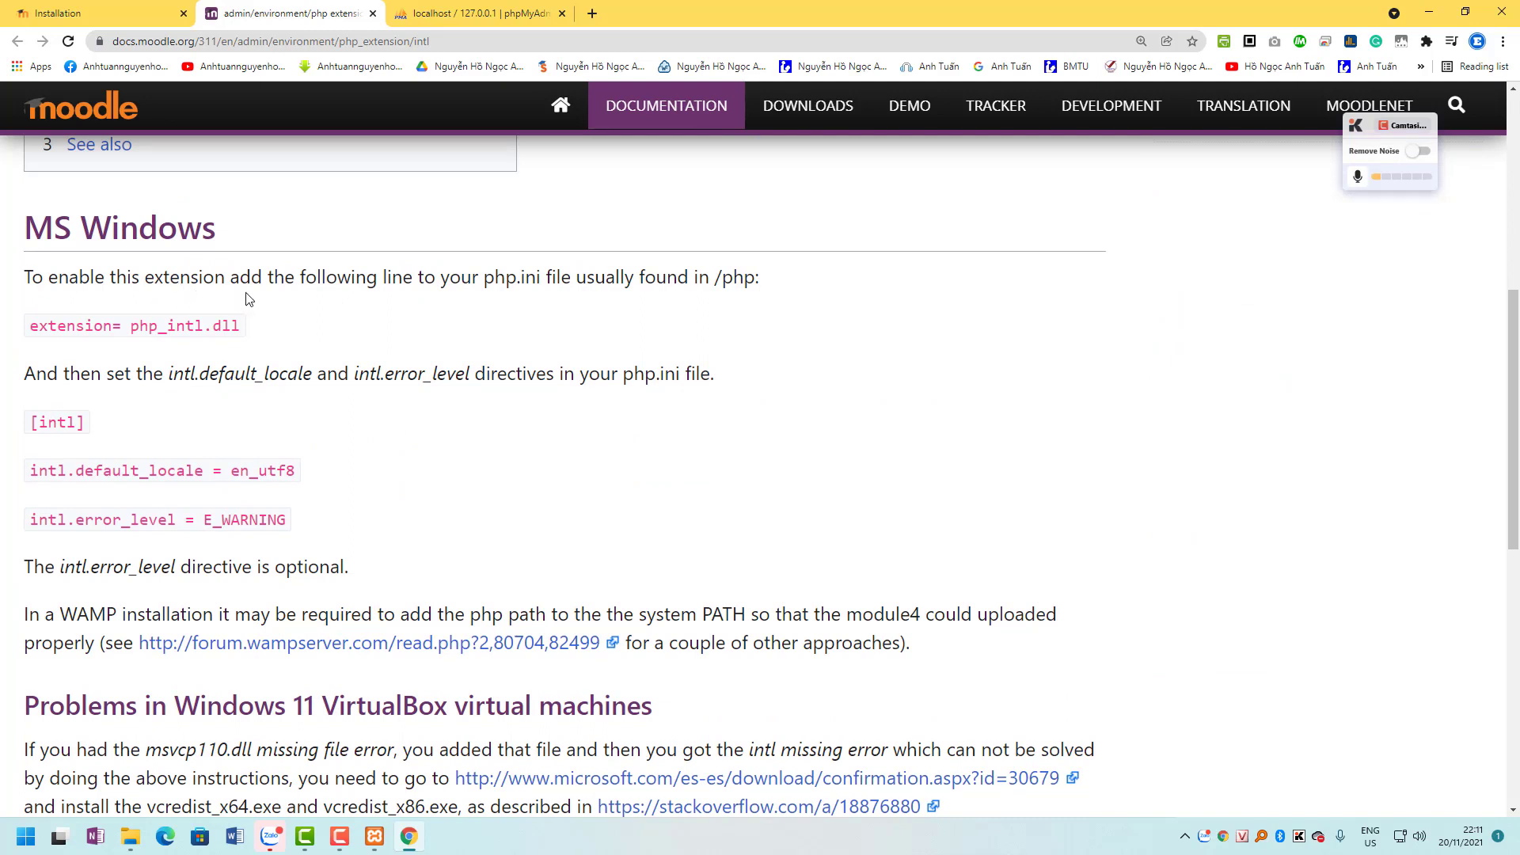
drag(12, 229, 306, 255)
click(475, 304)
double_click(700, 277)
drag(722, 277, 751, 285)
drag(132, 331, 242, 327)
key(ctrl+c)
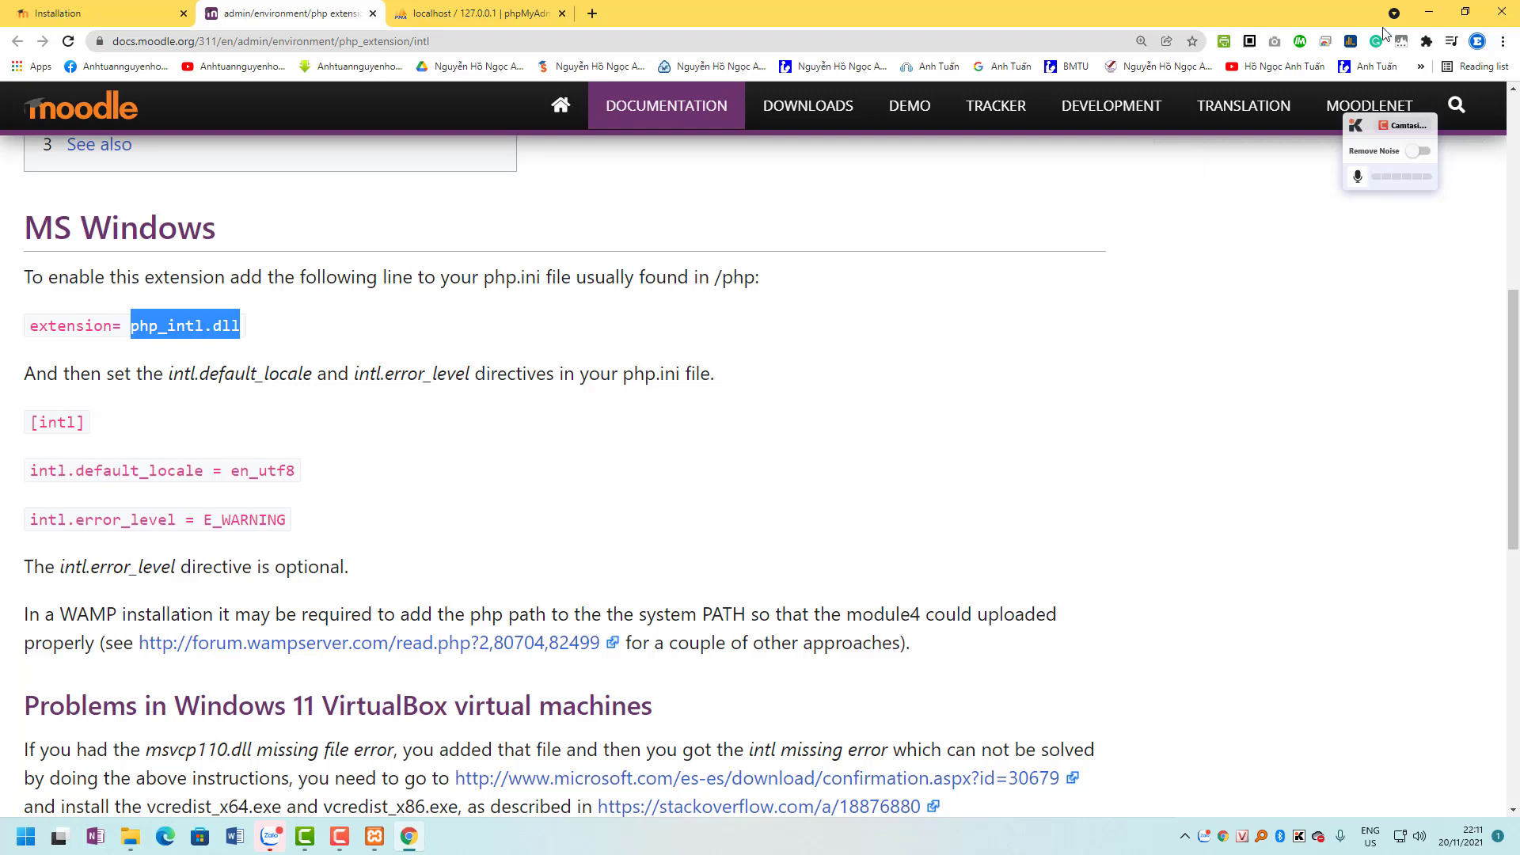
click(1185, 836)
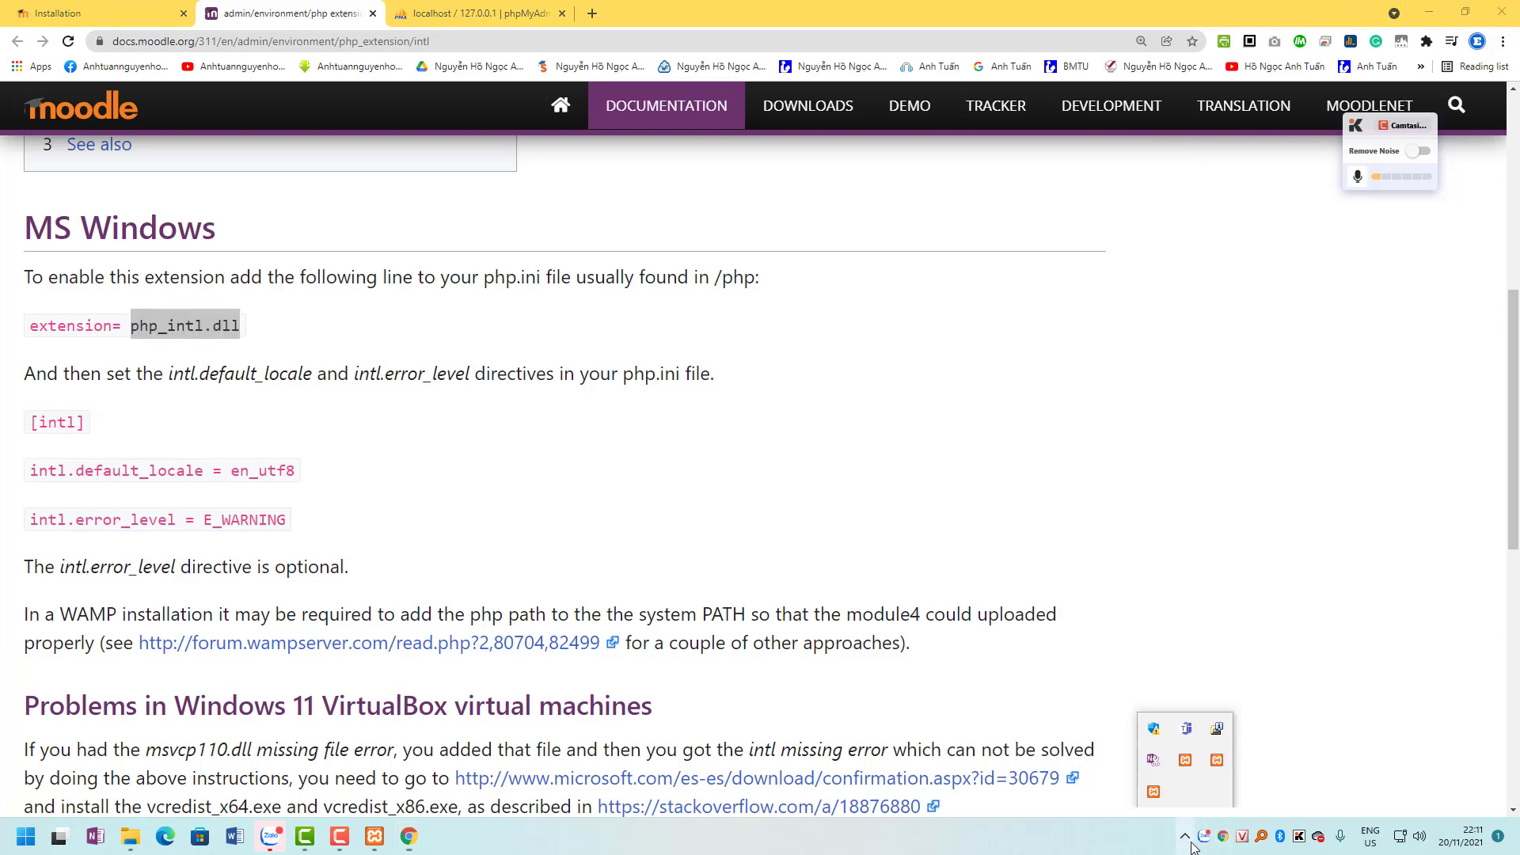
Bring up the XAMPP Control Panel, closing a stray Apache site tab and shrinking the browser.
click(1153, 793)
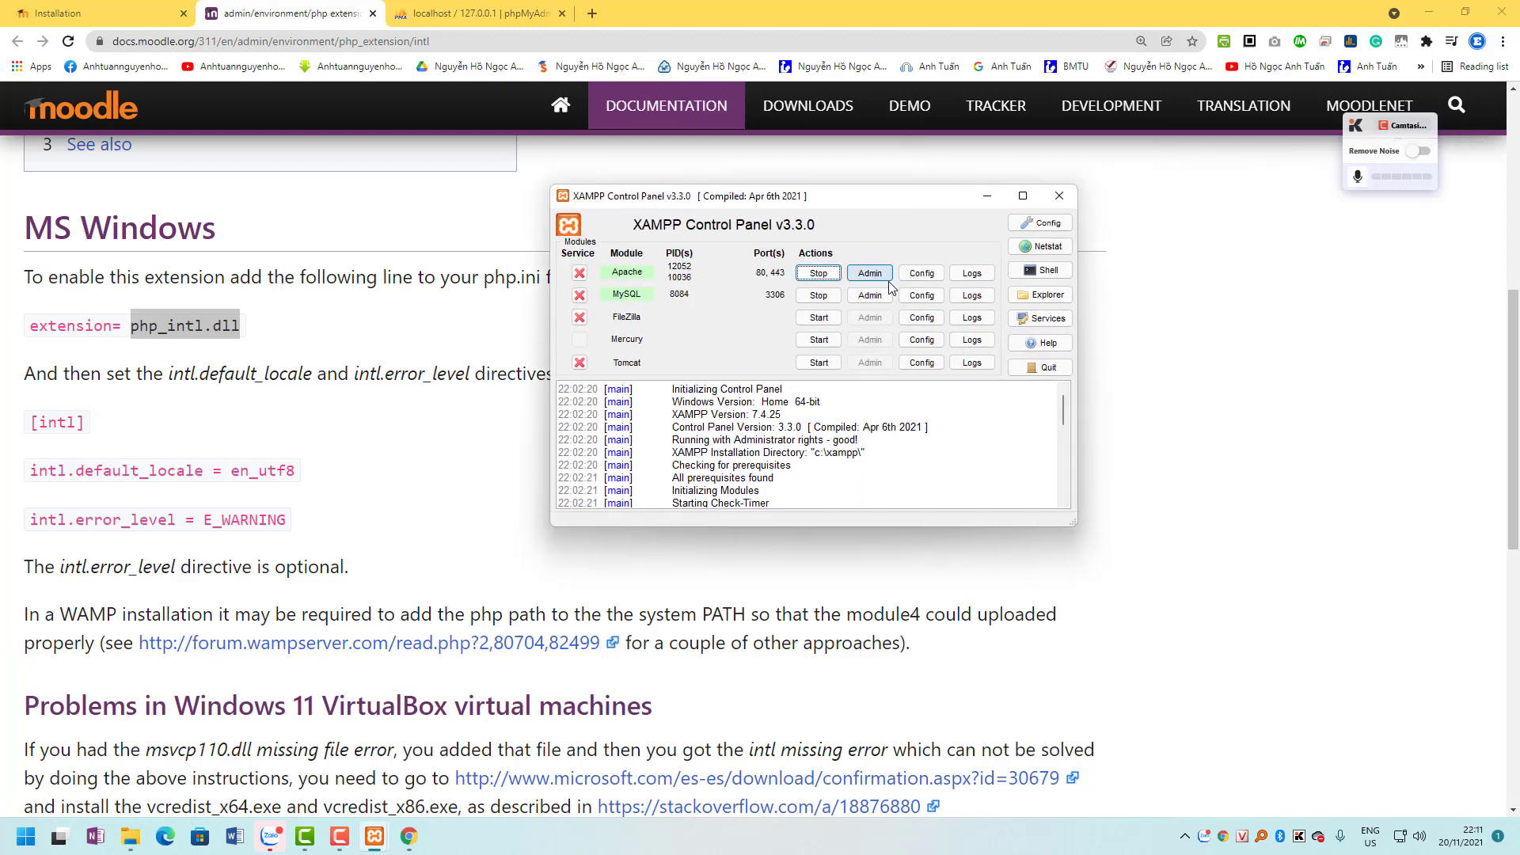
click(1043, 223)
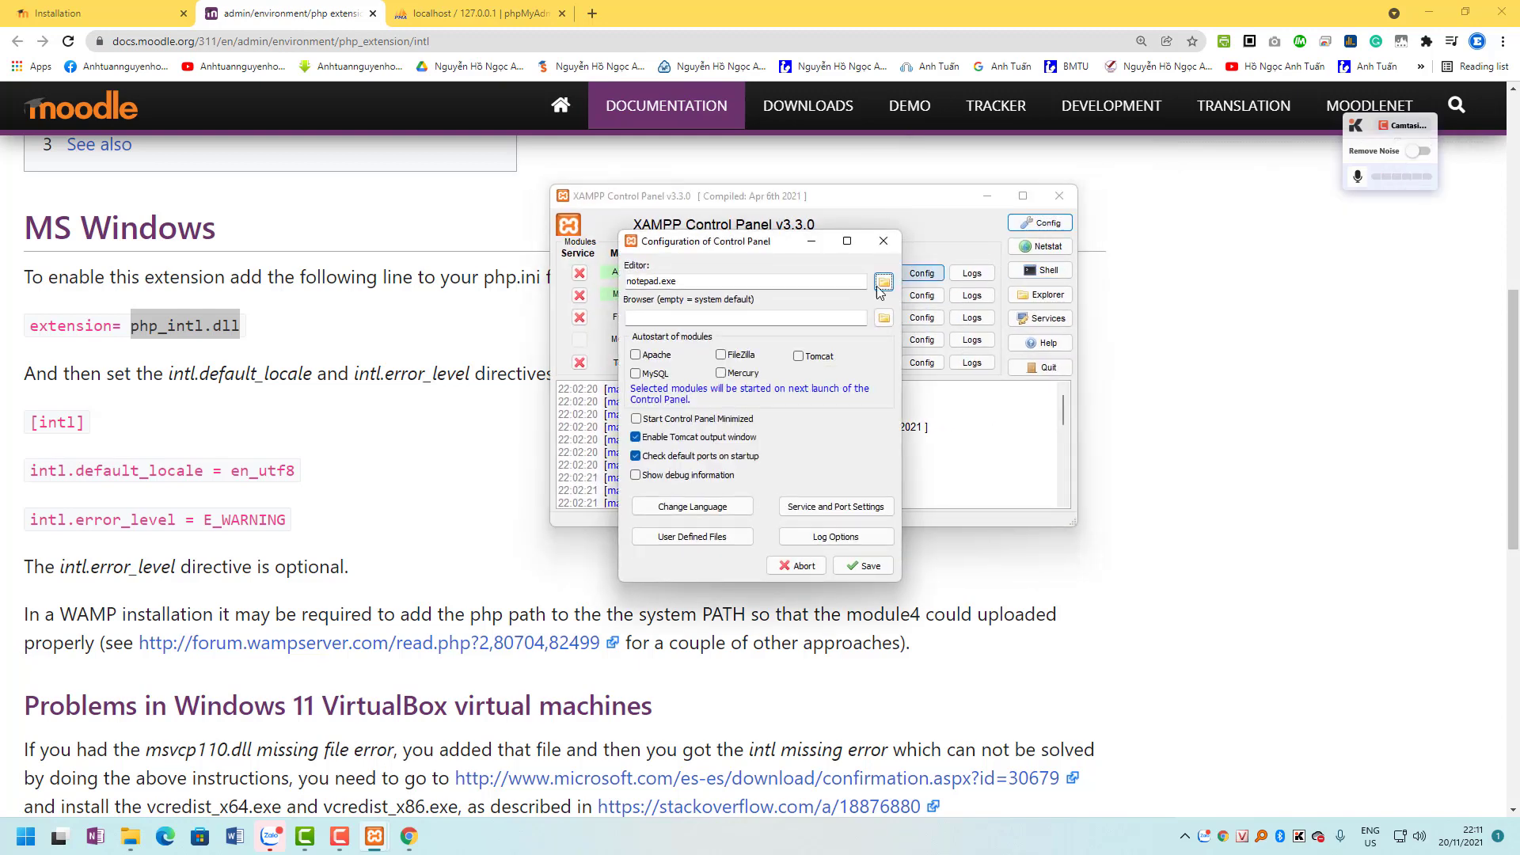
click(884, 241)
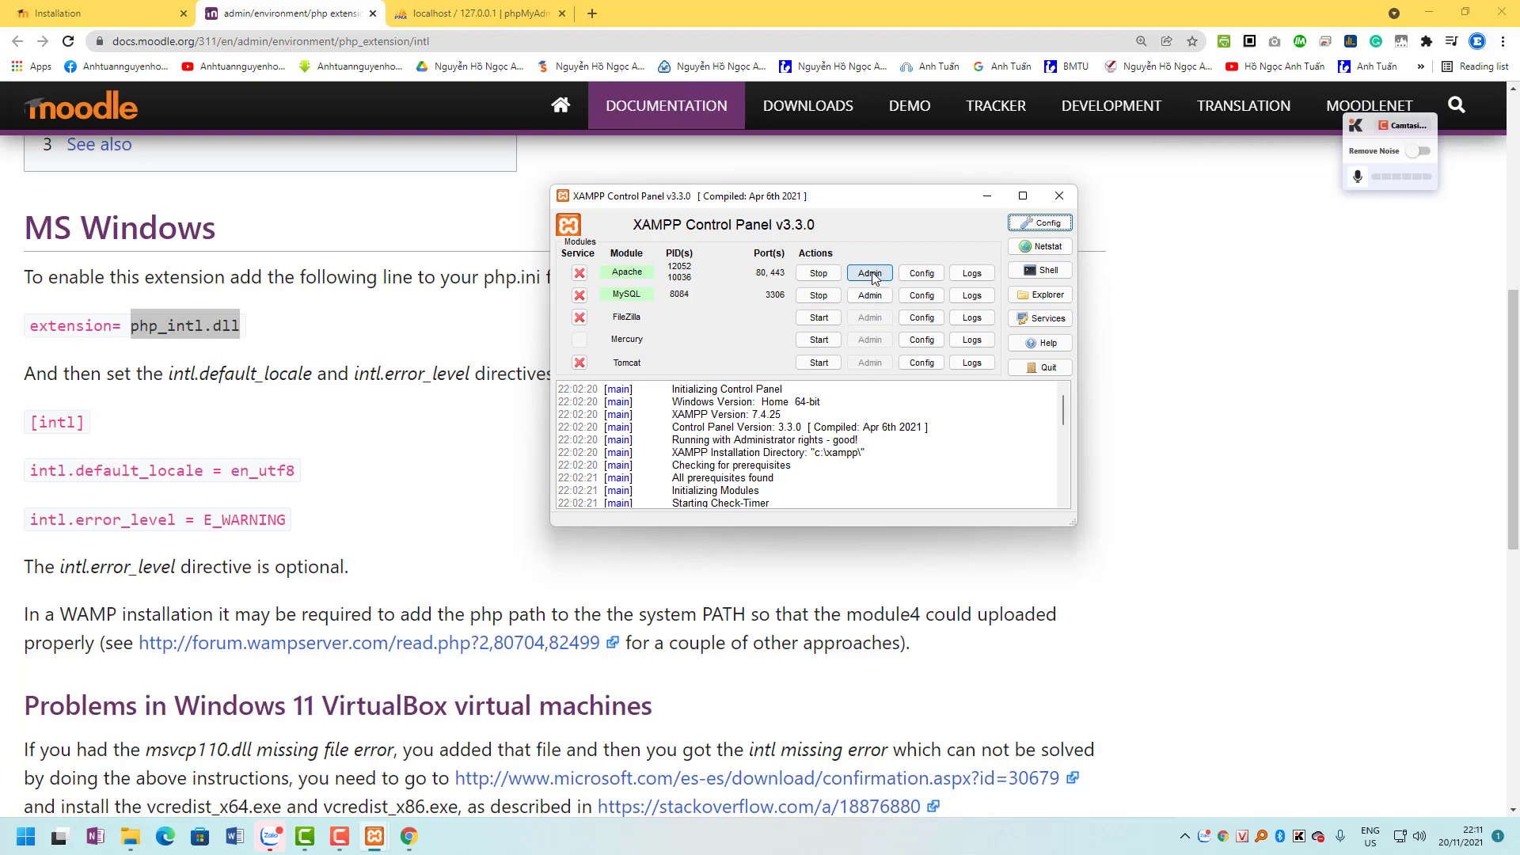
click(871, 273)
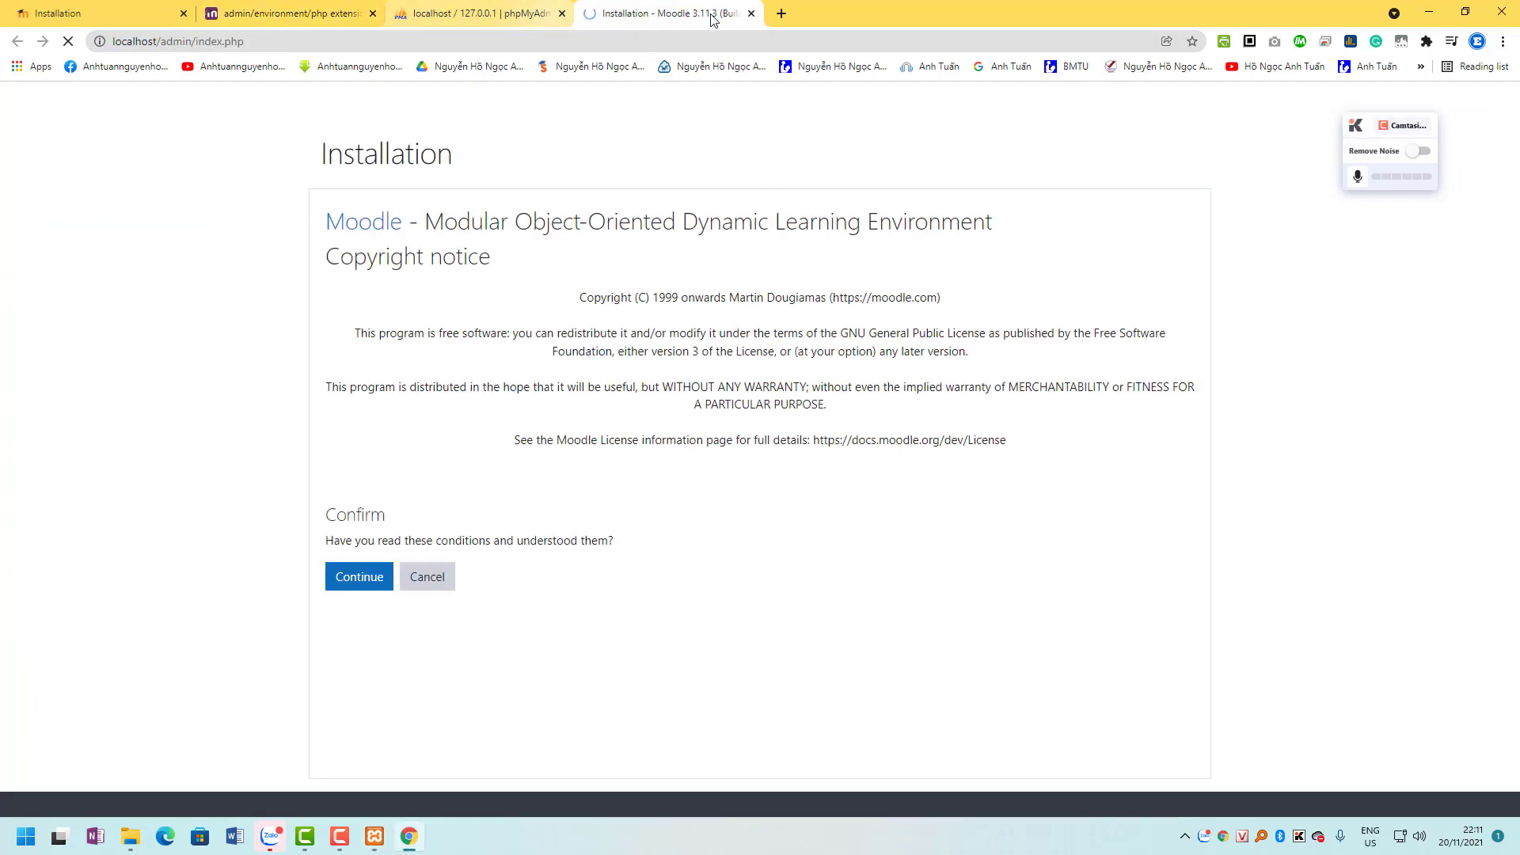
click(751, 13)
double_click(759, 16)
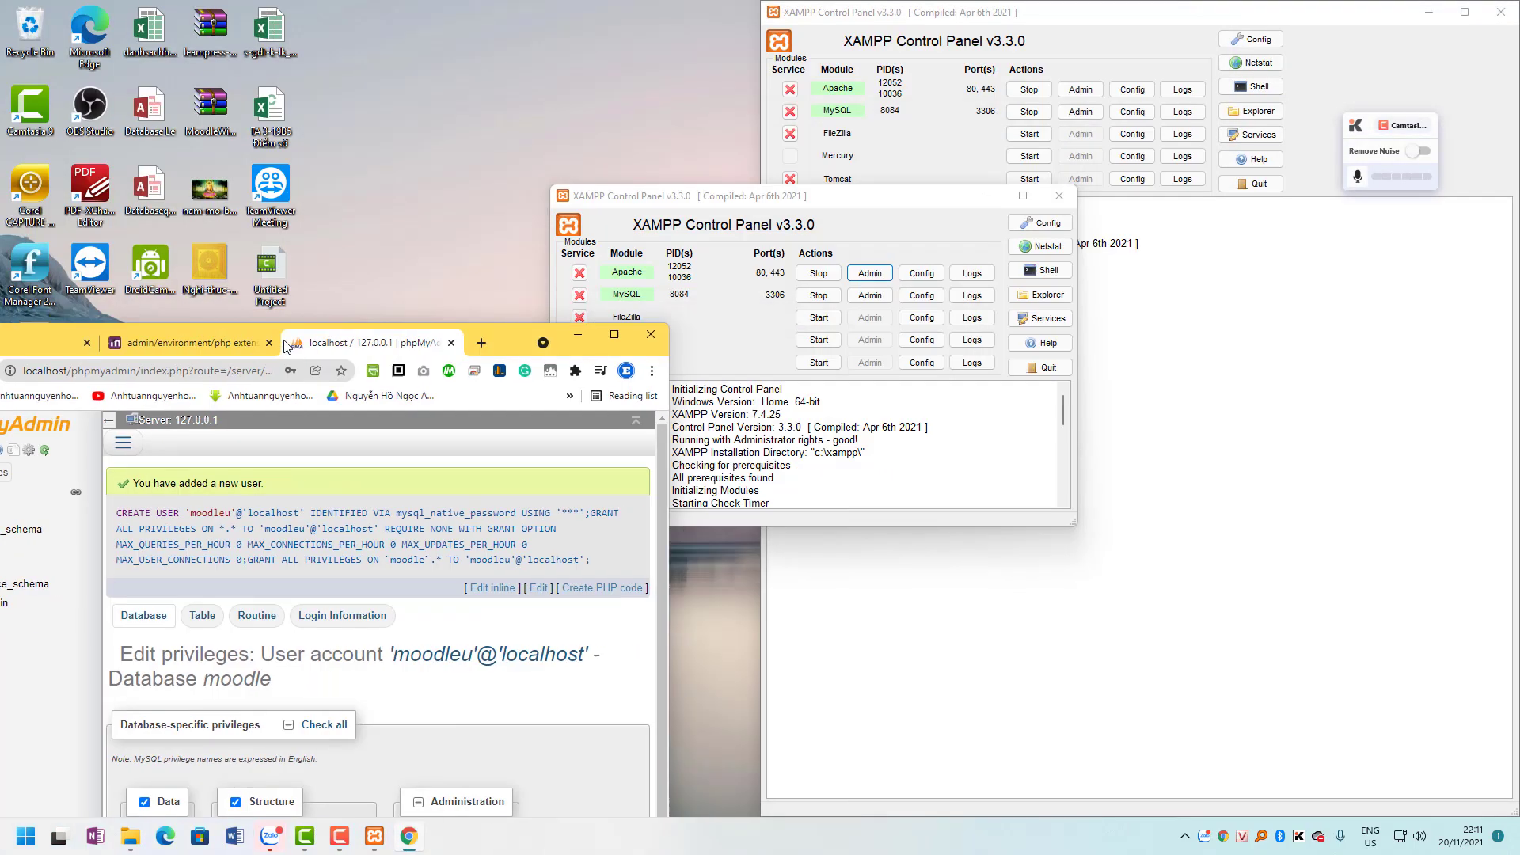
click(845, 266)
Open Apache's php.ini from XAMPP's Config menu in Notepad and maximize it.
click(919, 273)
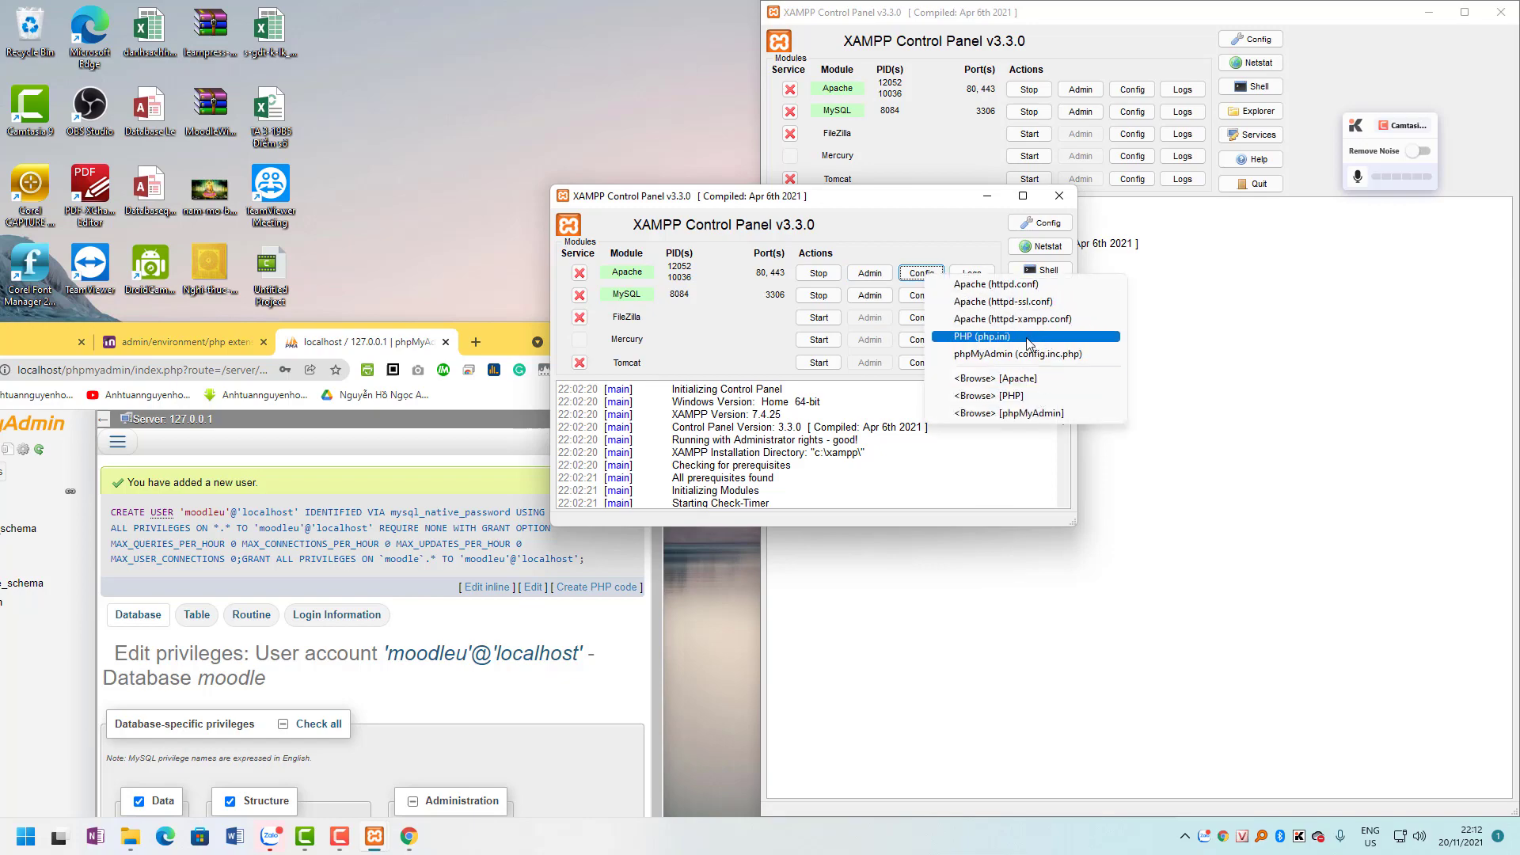
click(1013, 336)
double_click(752, 162)
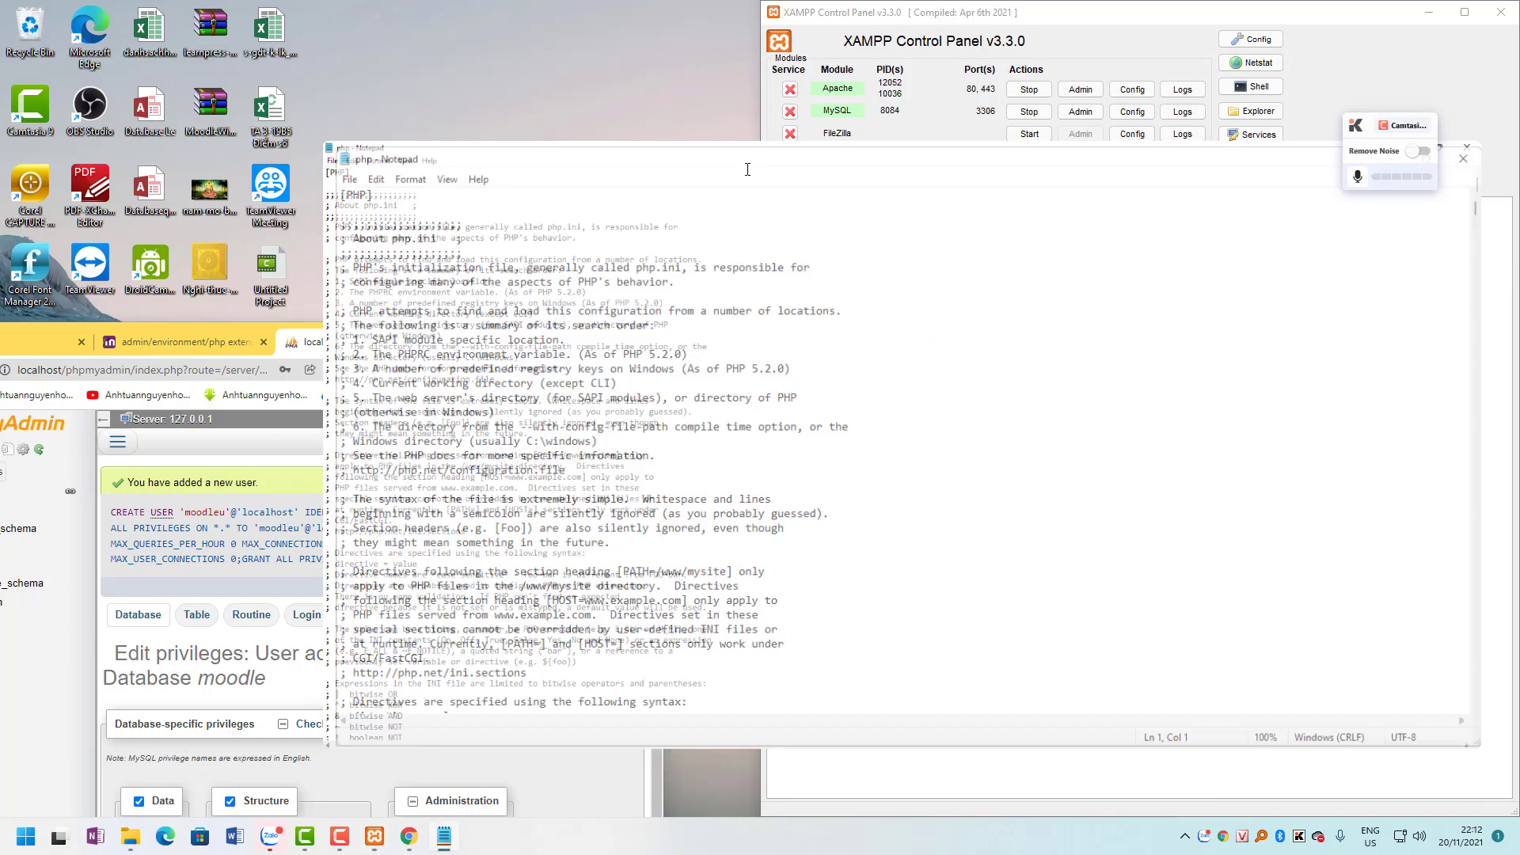
Search php.ini for php_intl.dll in both directions, finding no match.
key(ctrl+f)
key(ctrl+v)
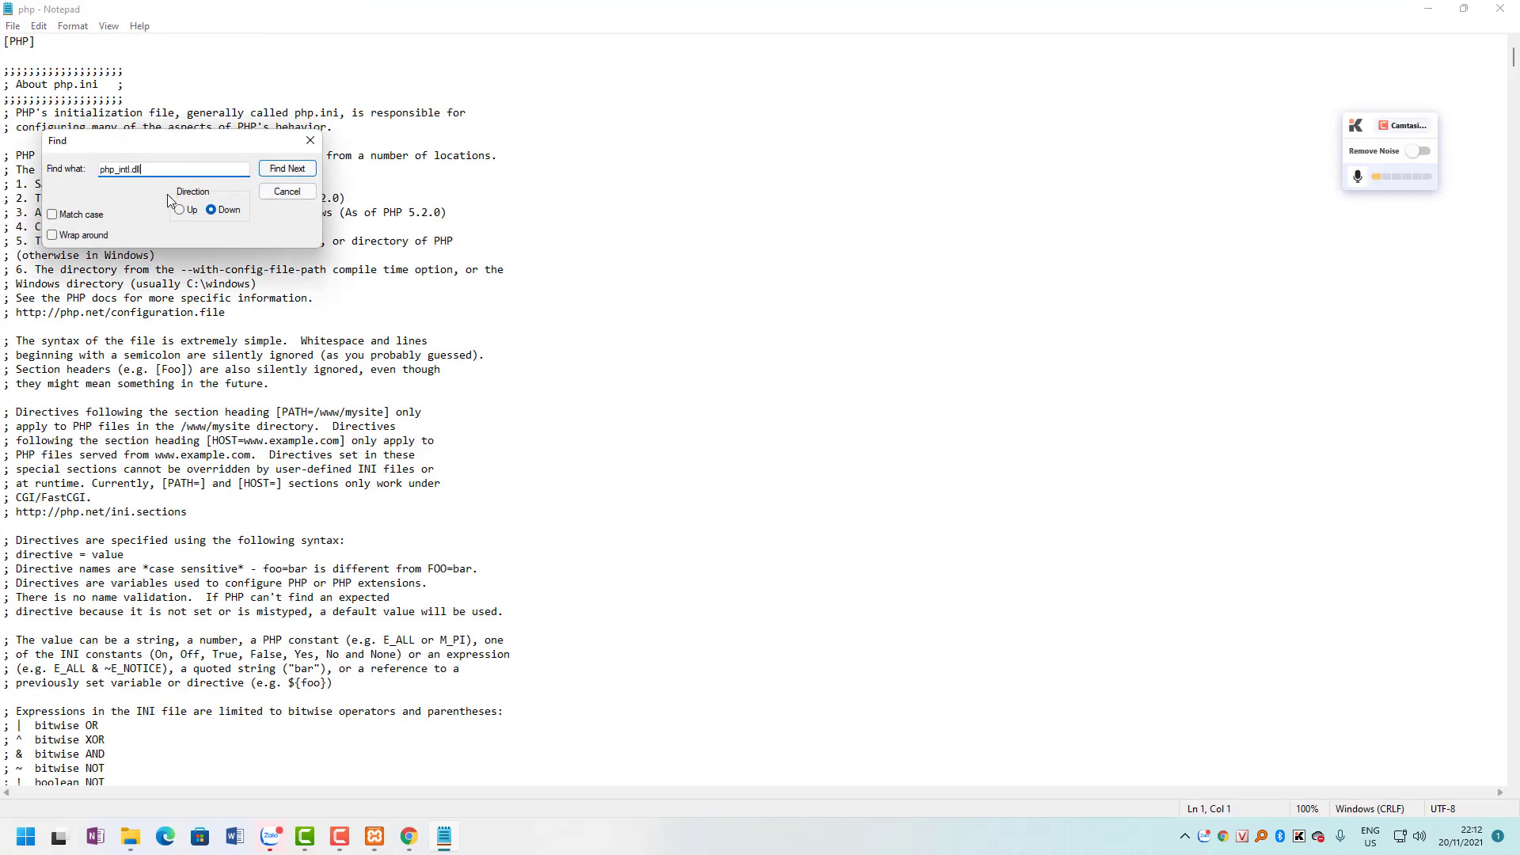
click(287, 168)
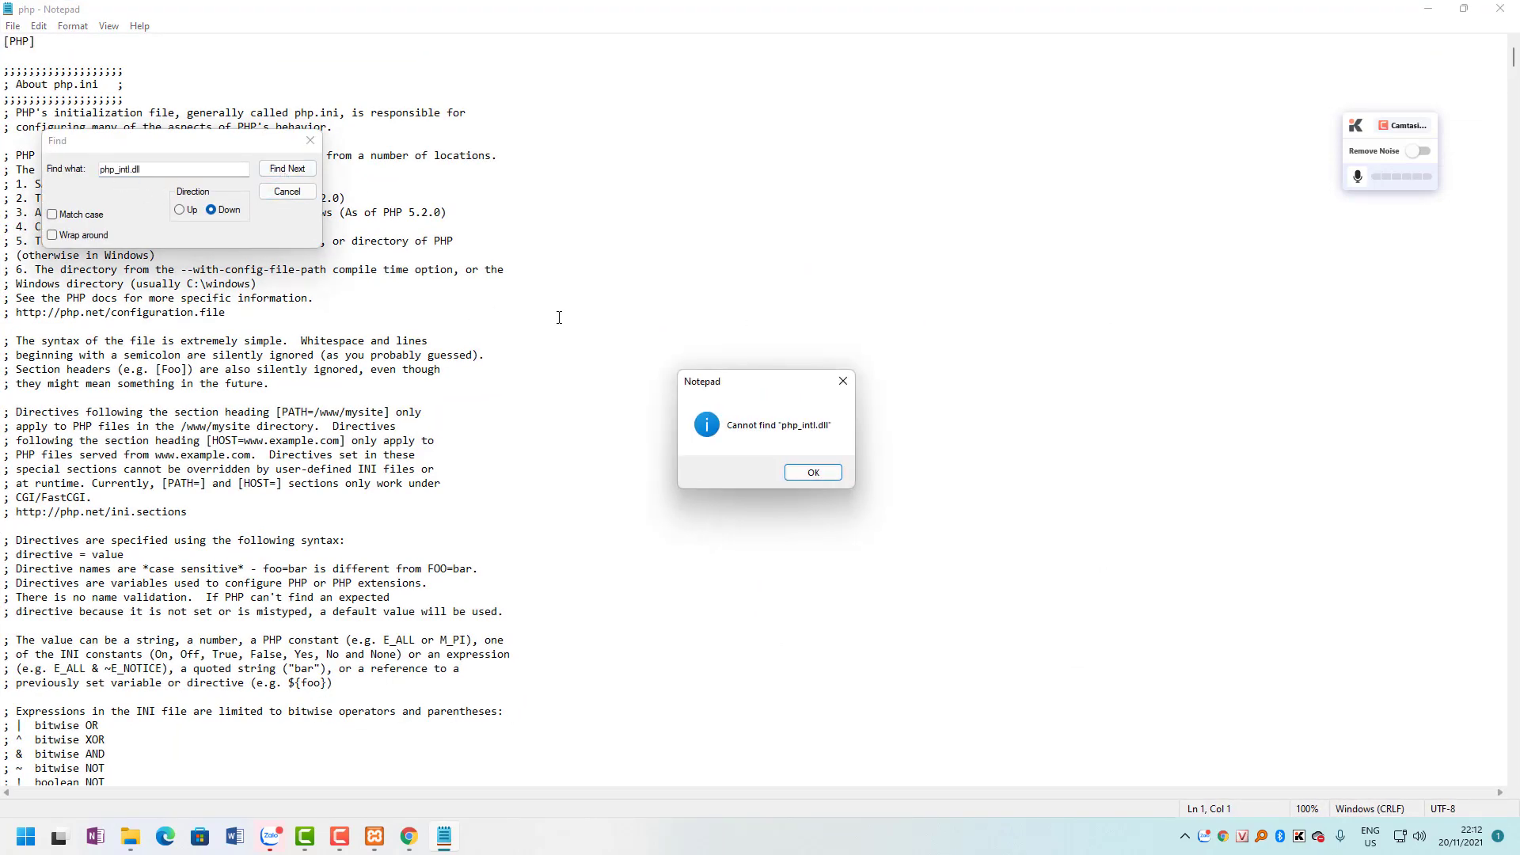
click(813, 473)
click(180, 209)
click(286, 168)
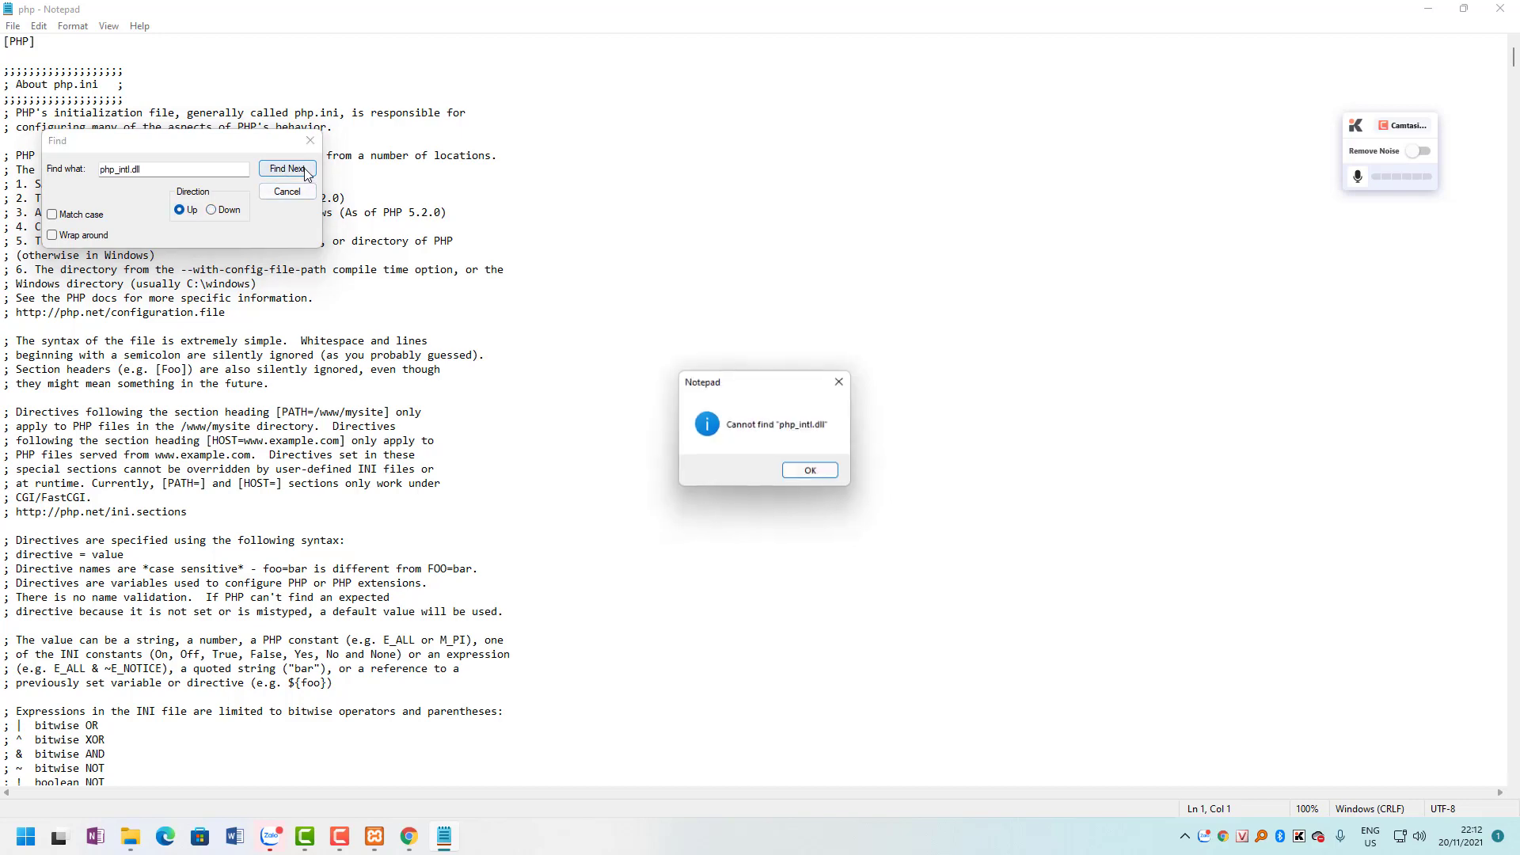
click(813, 472)
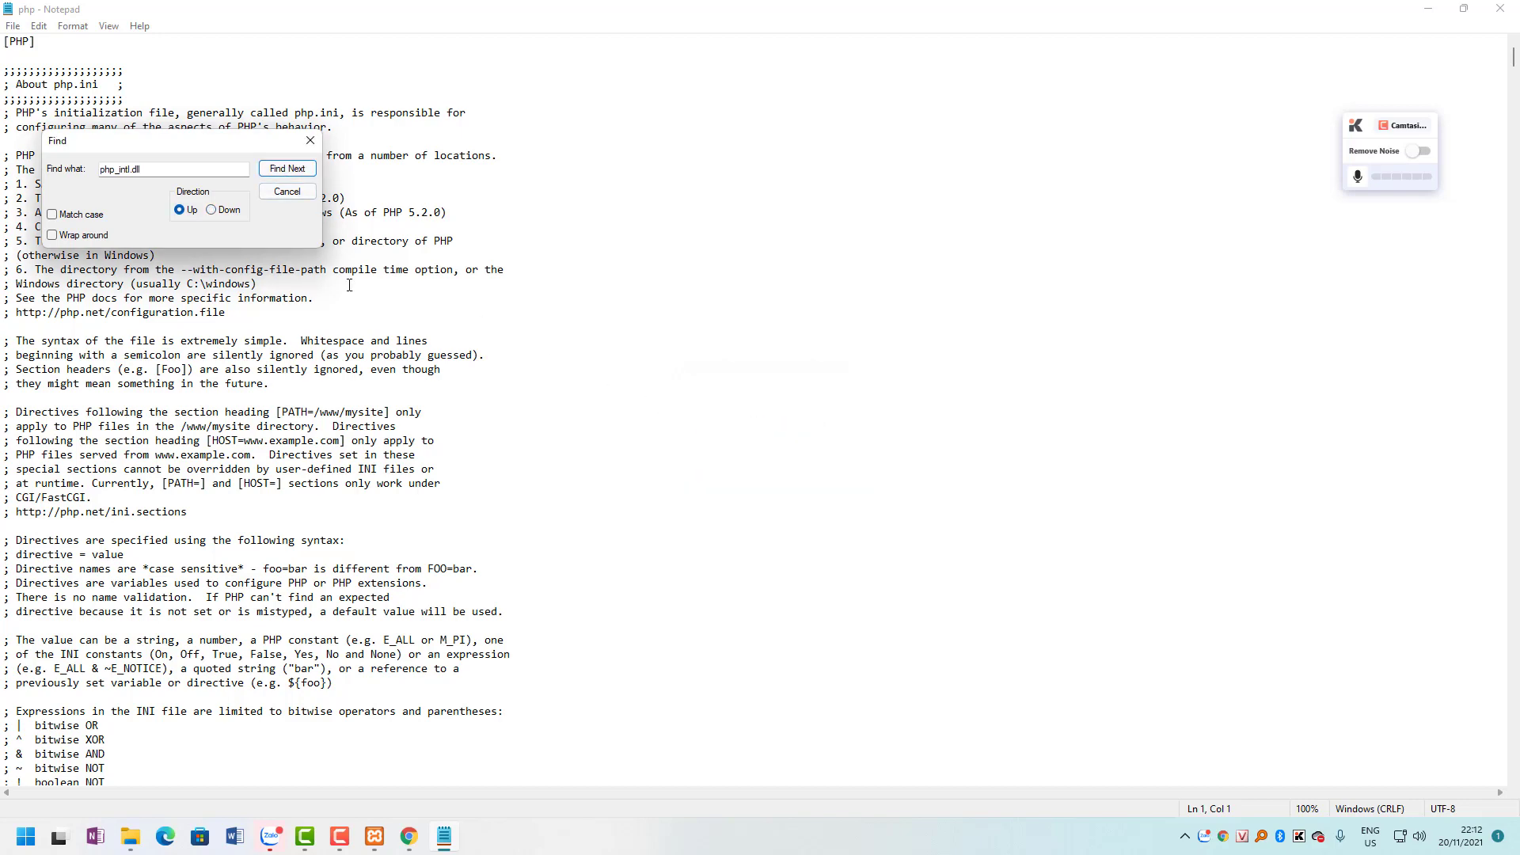
click(286, 192)
Select the extension= php_intl.dll line on the intl docs page and snap the browser left.
drag(1115, 6, 1122, 441)
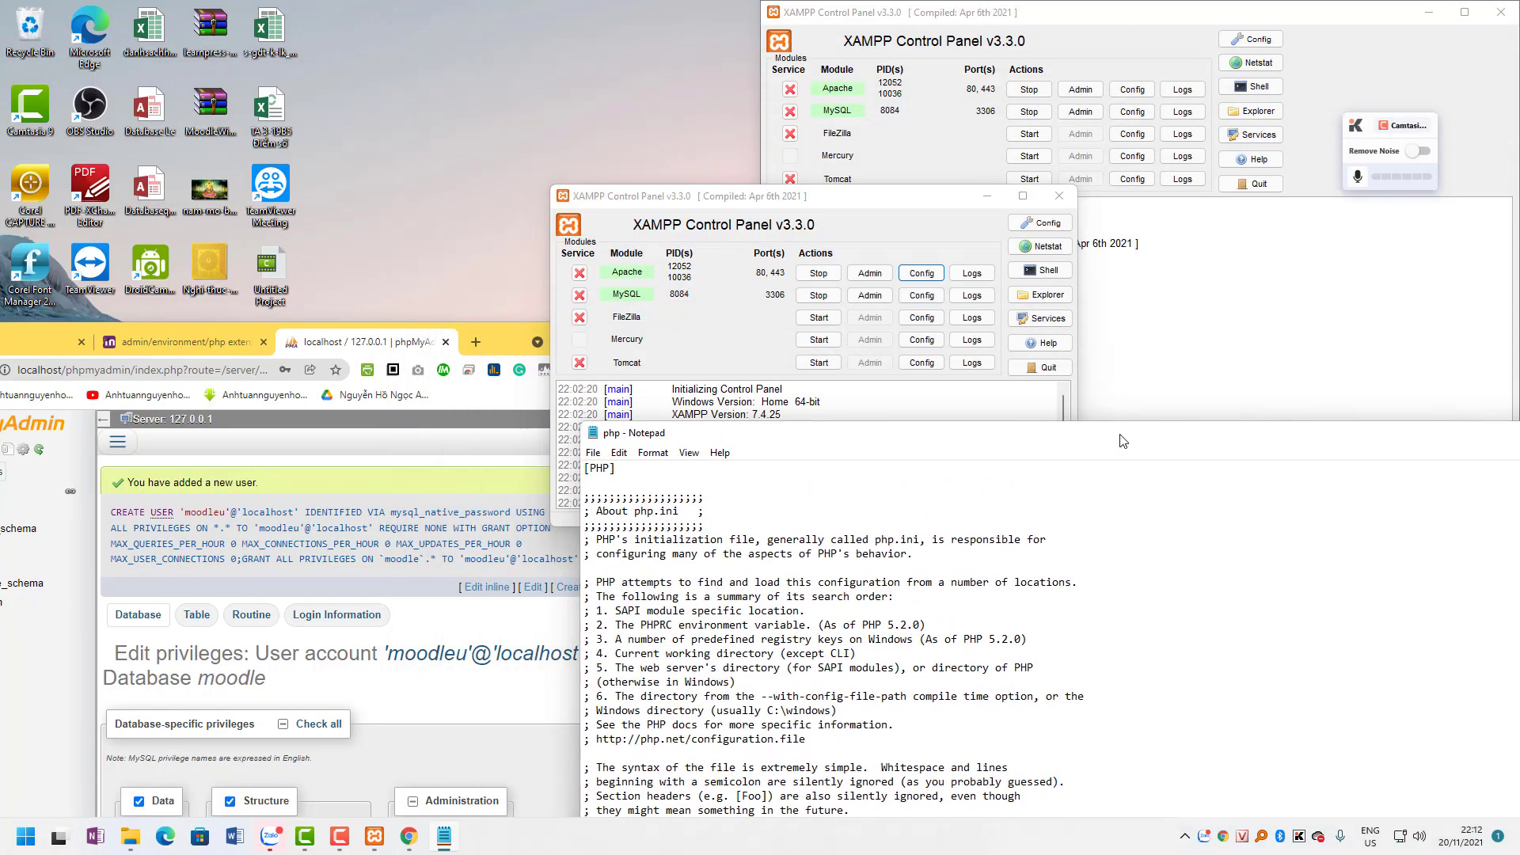
drag(502, 336, 228, 7)
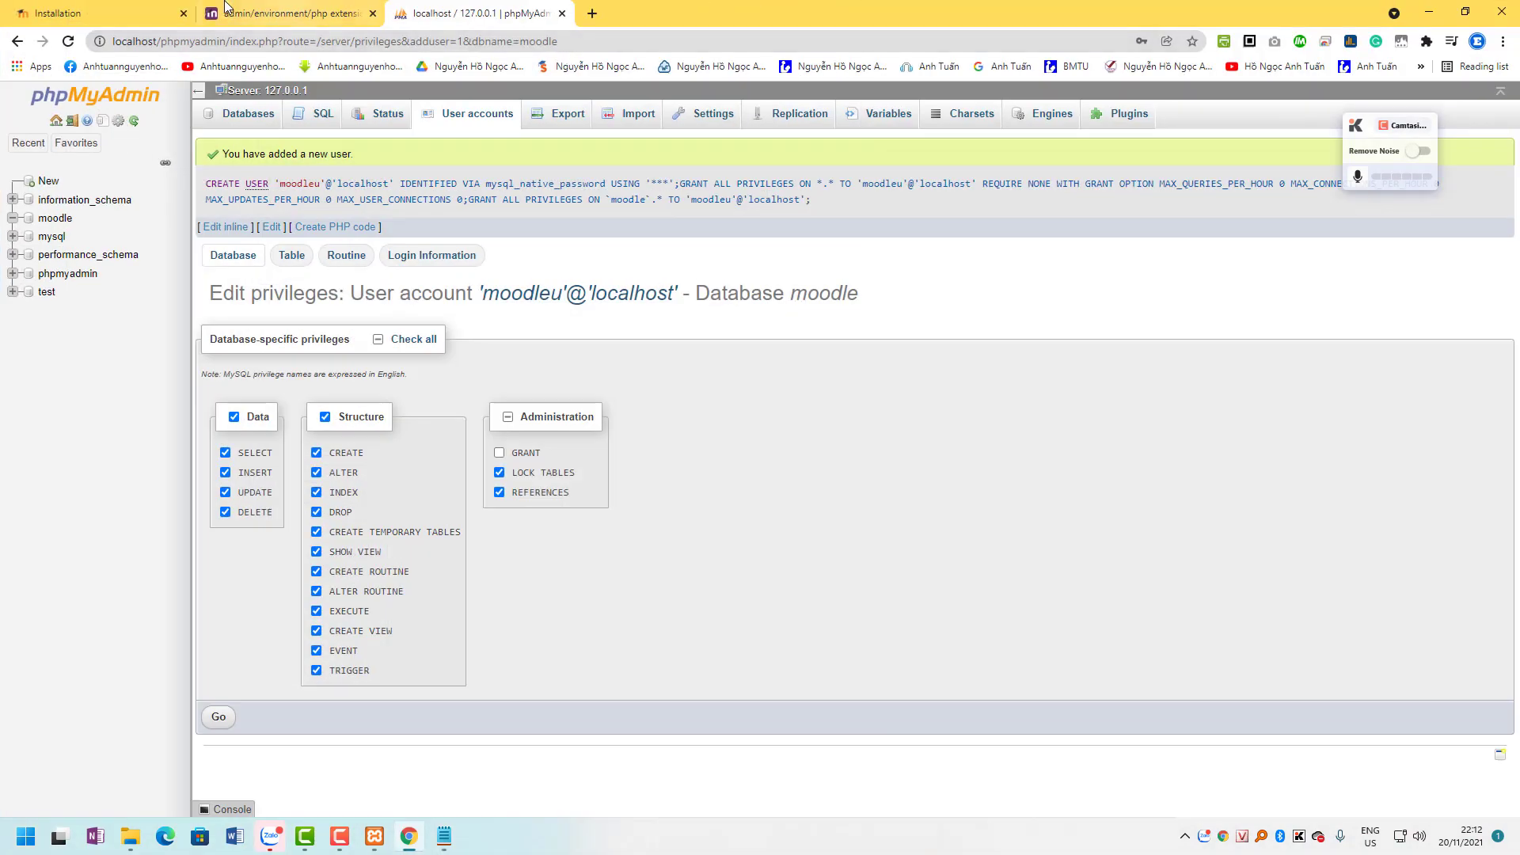
click(227, 10)
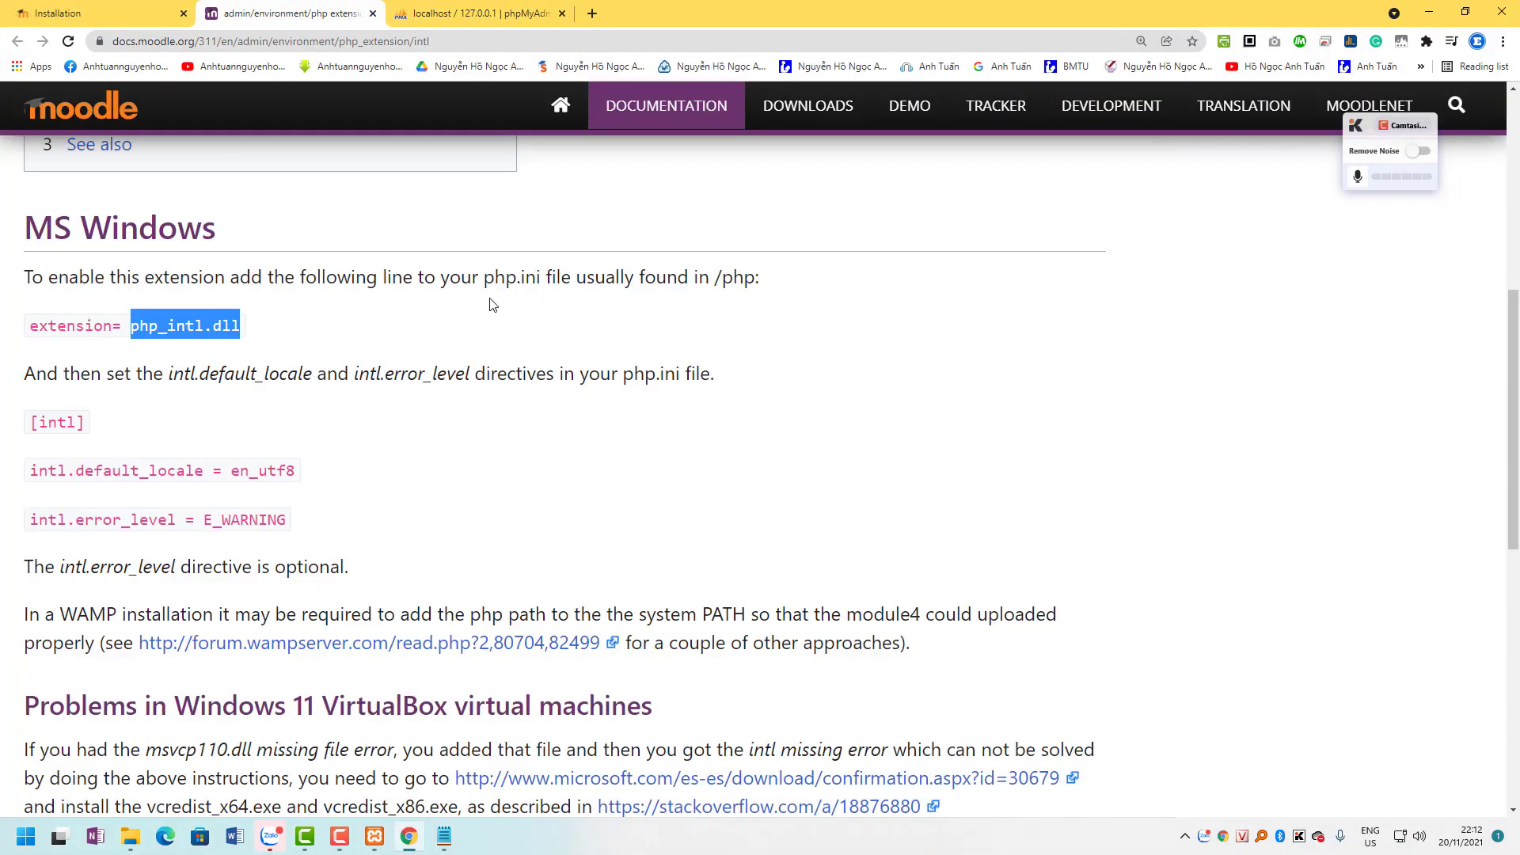
click(314, 295)
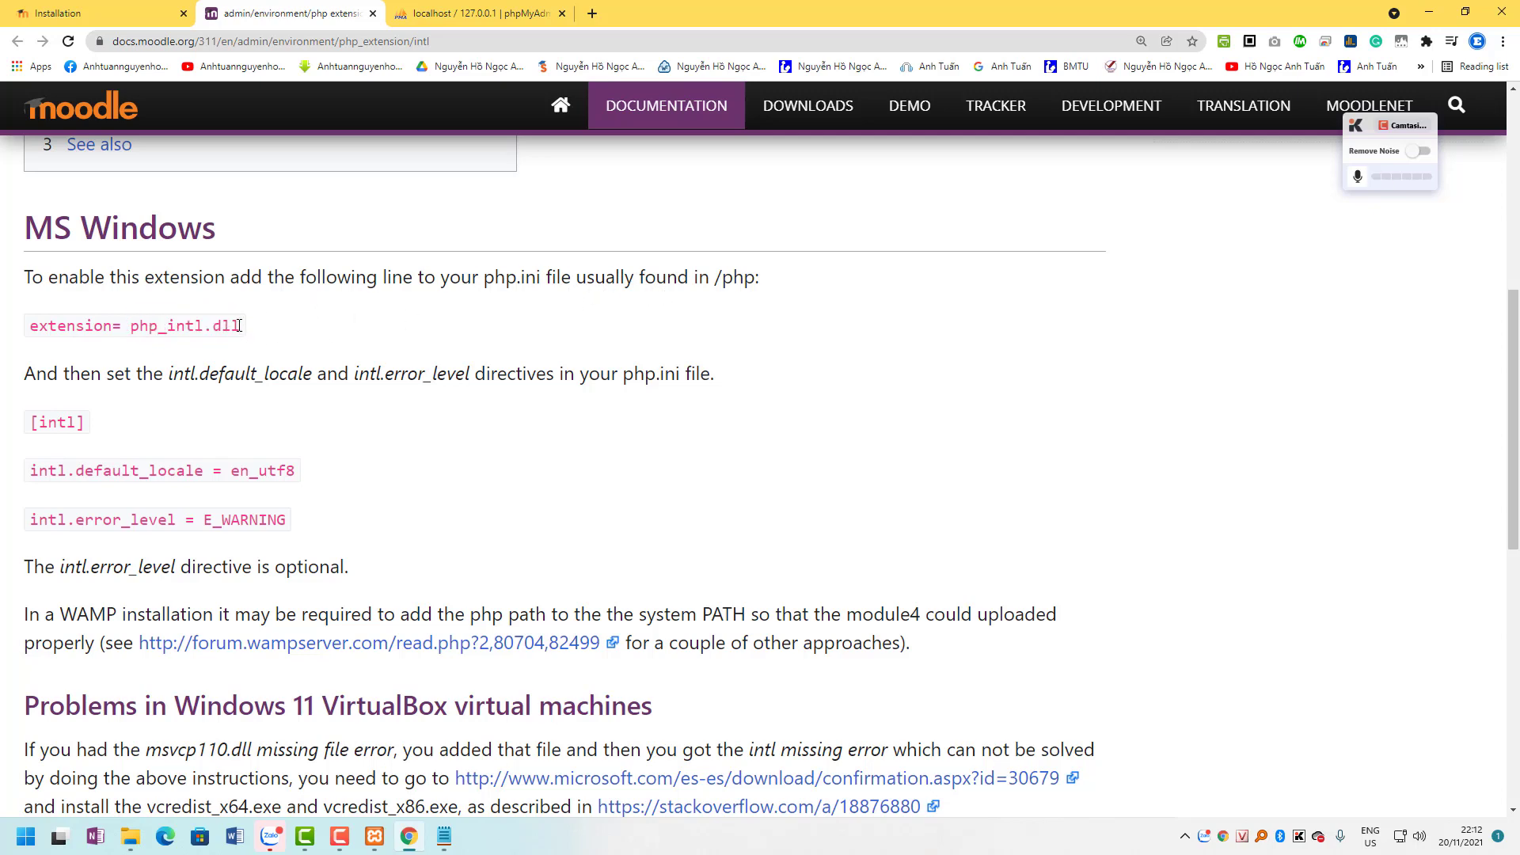
drag(239, 325, 35, 343)
key(ctrl+c)
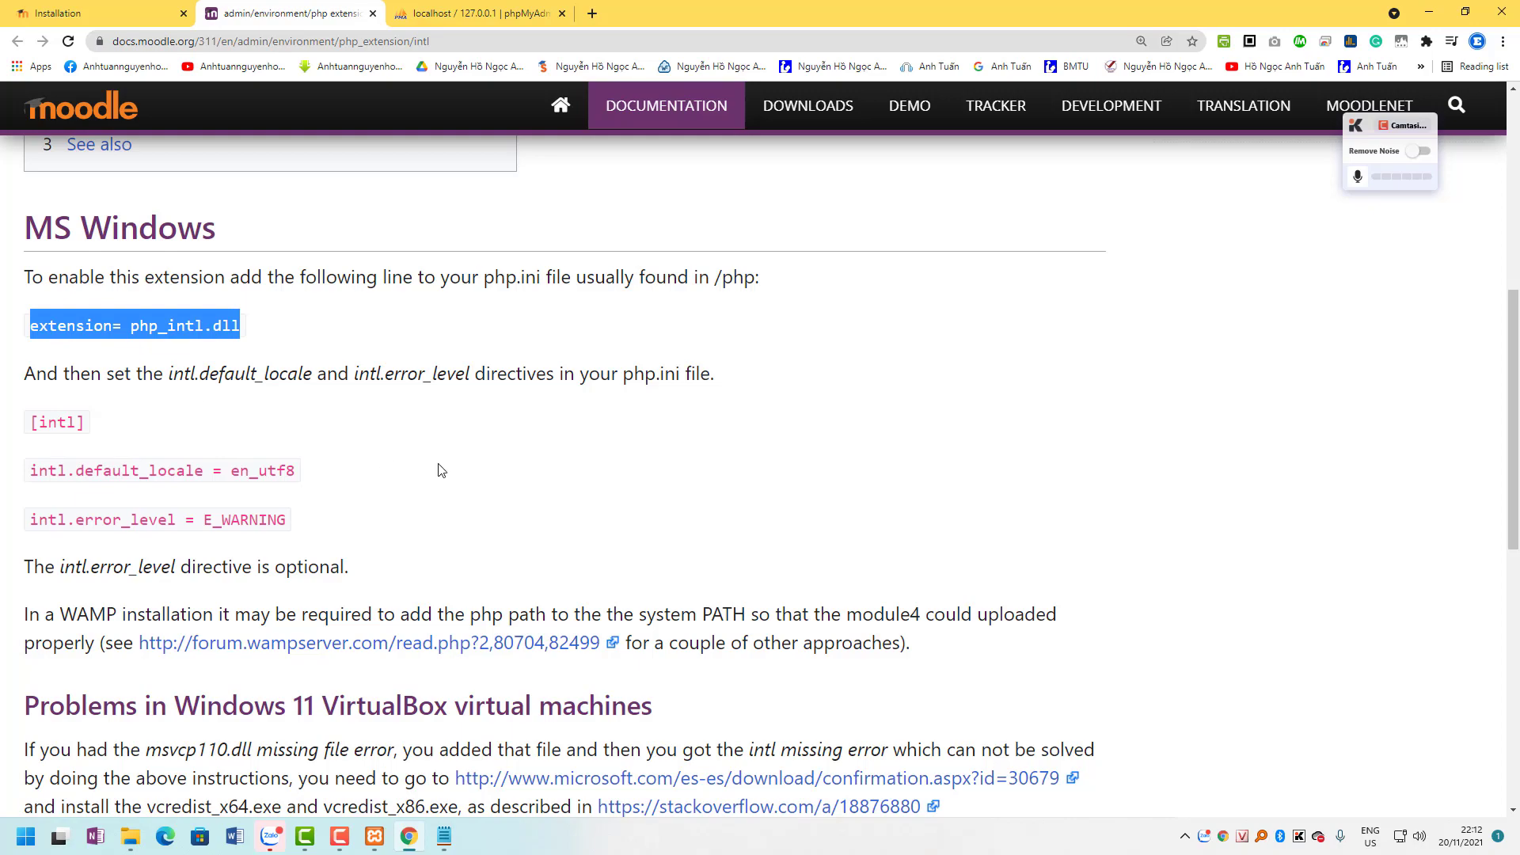
key(super+Left)
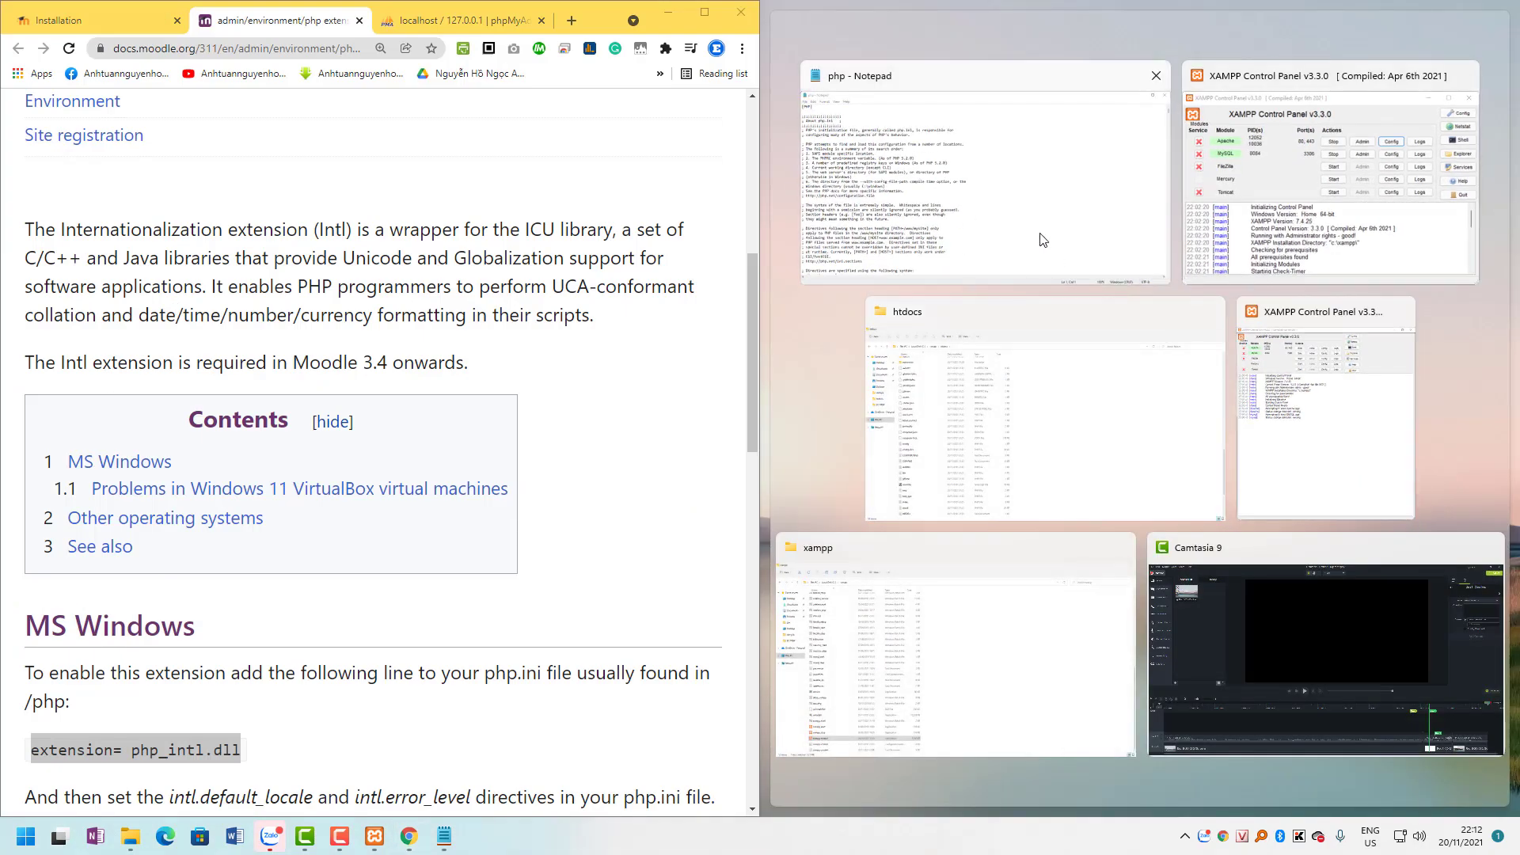
Append a new extension= php_intl.dll line at the end of php.ini and save it.
click(1043, 240)
scroll(993, 559, down, 8)
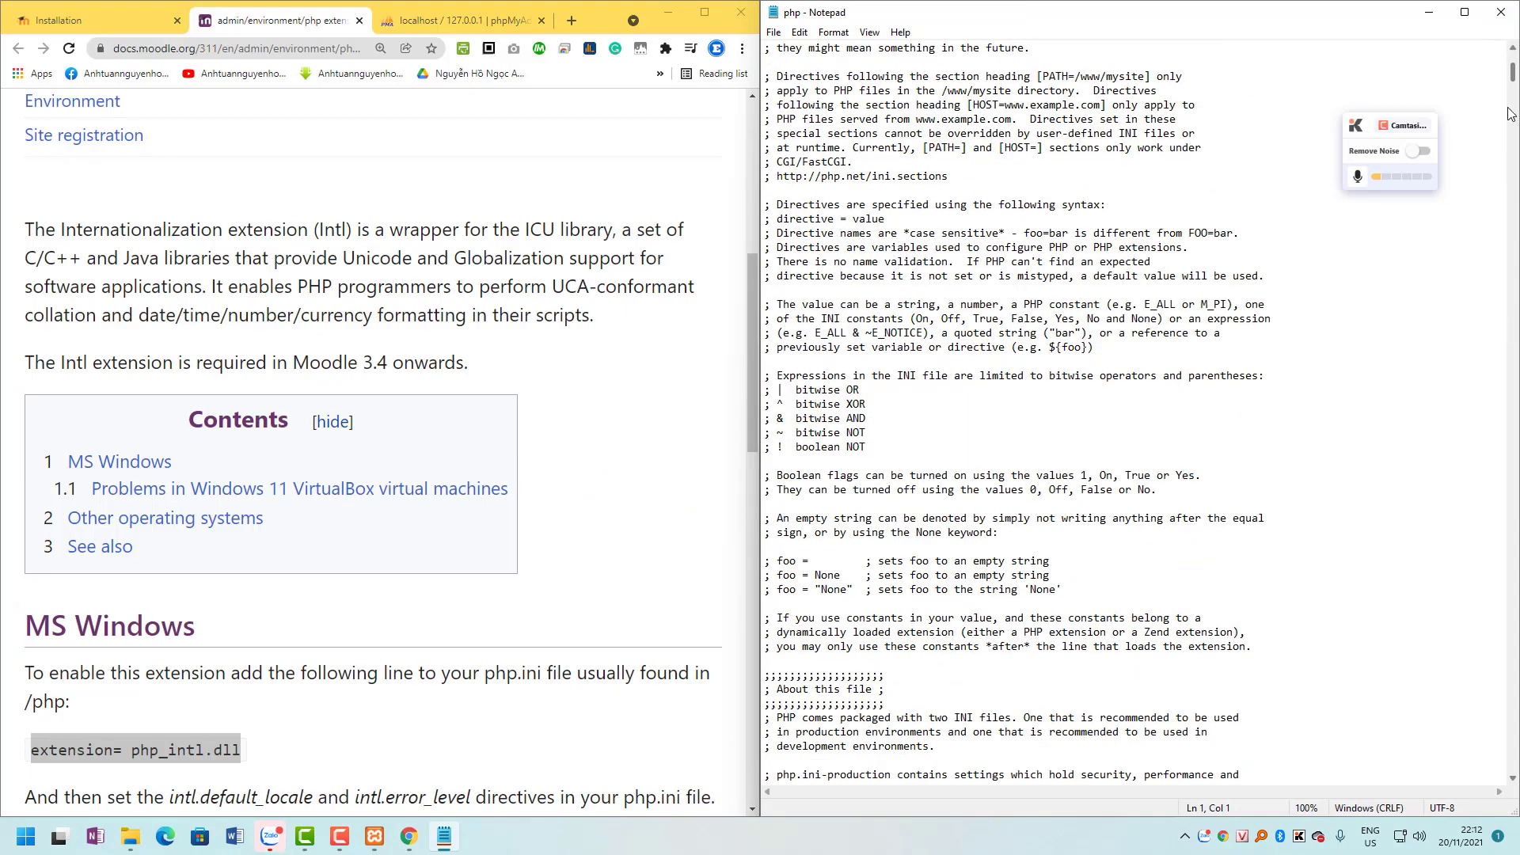
drag(1514, 80, 1514, 760)
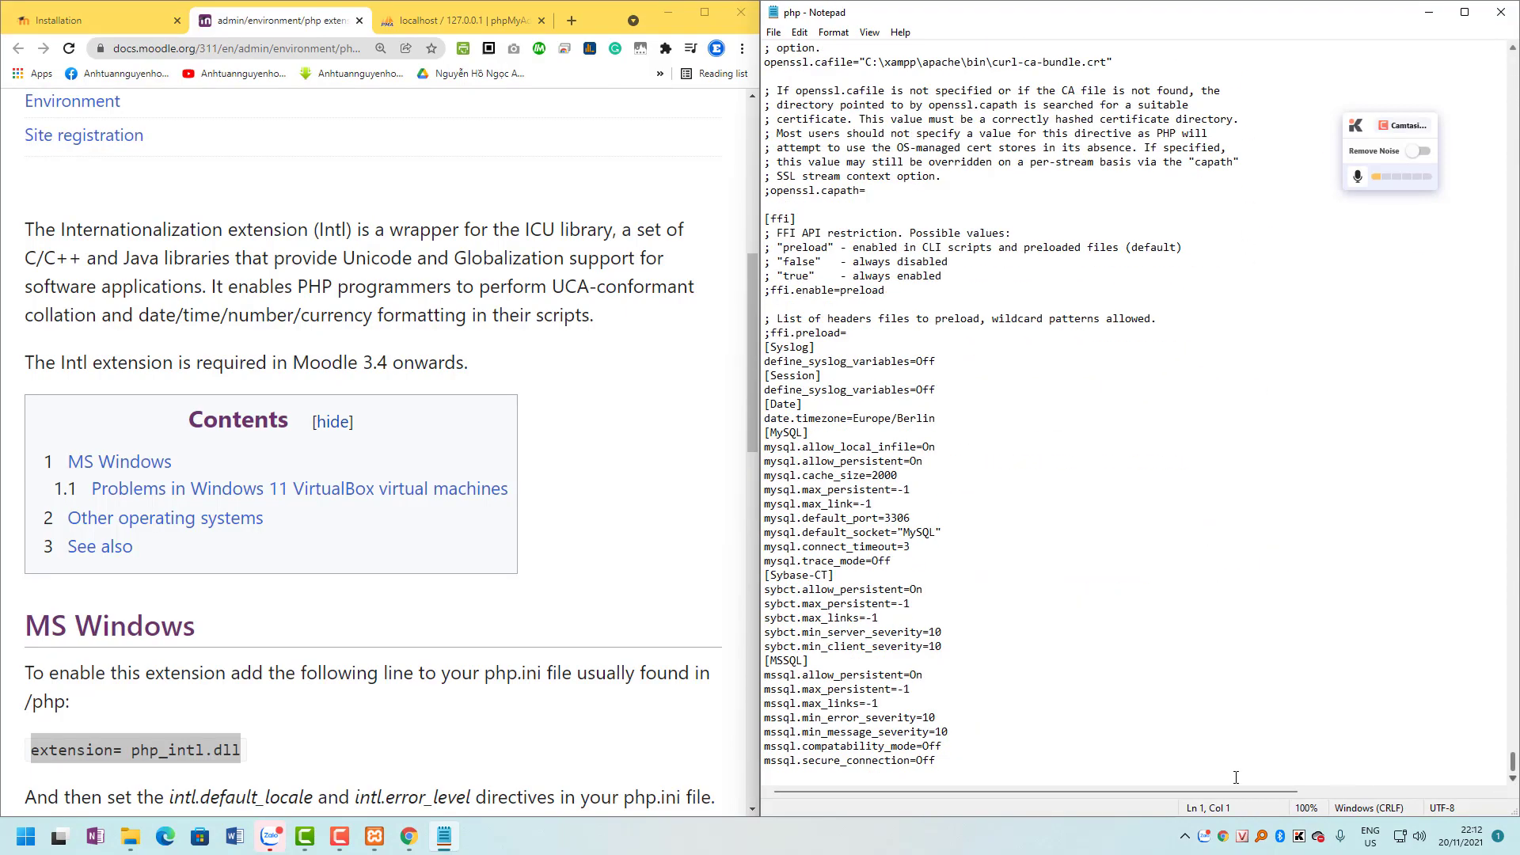
click(955, 757)
key(Return)
key(ctrl+v)
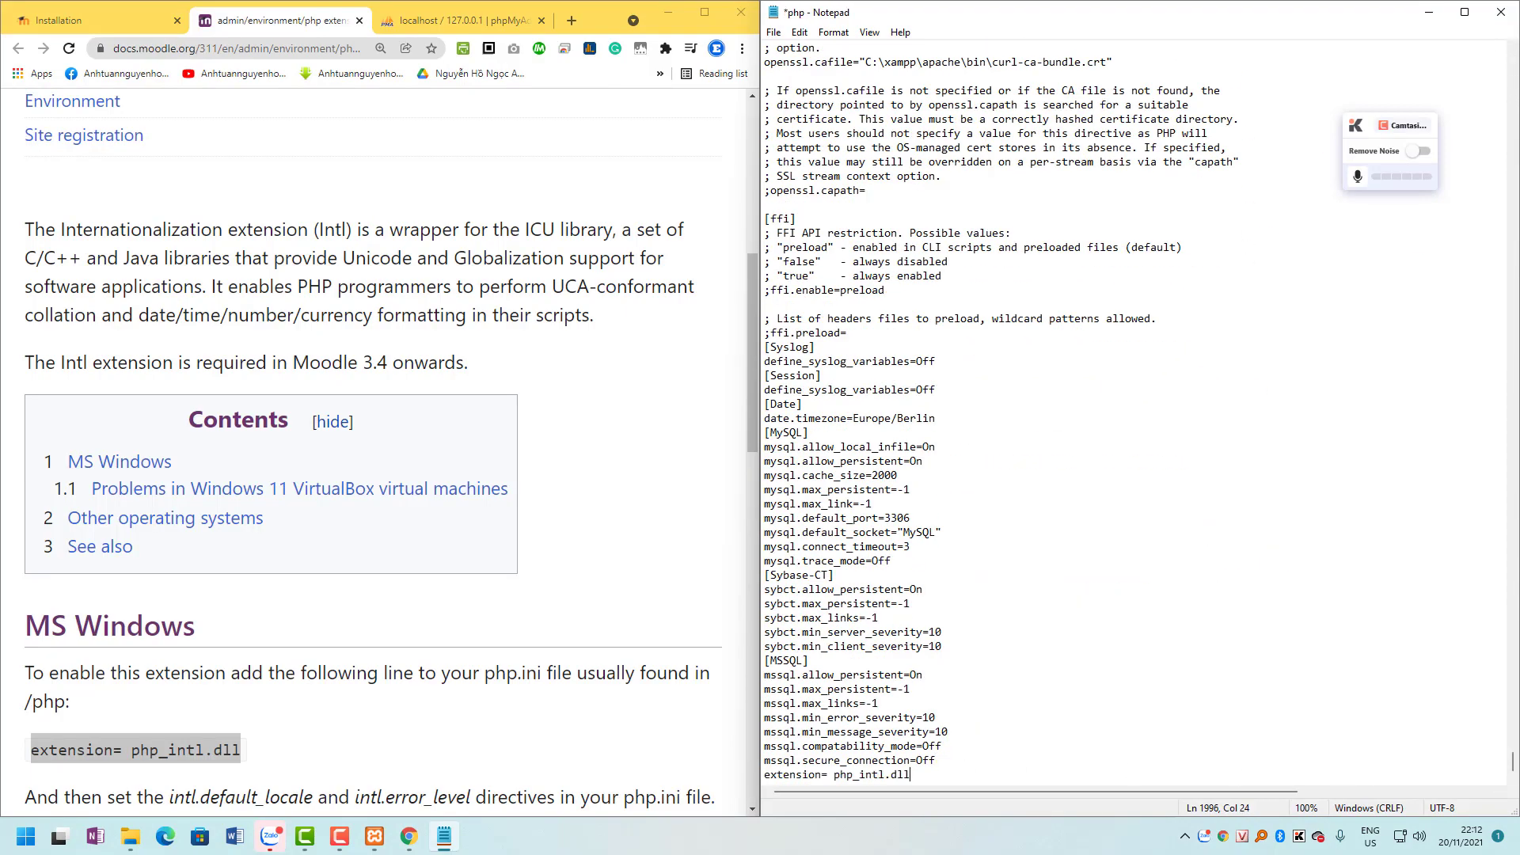
key(ctrl+s)
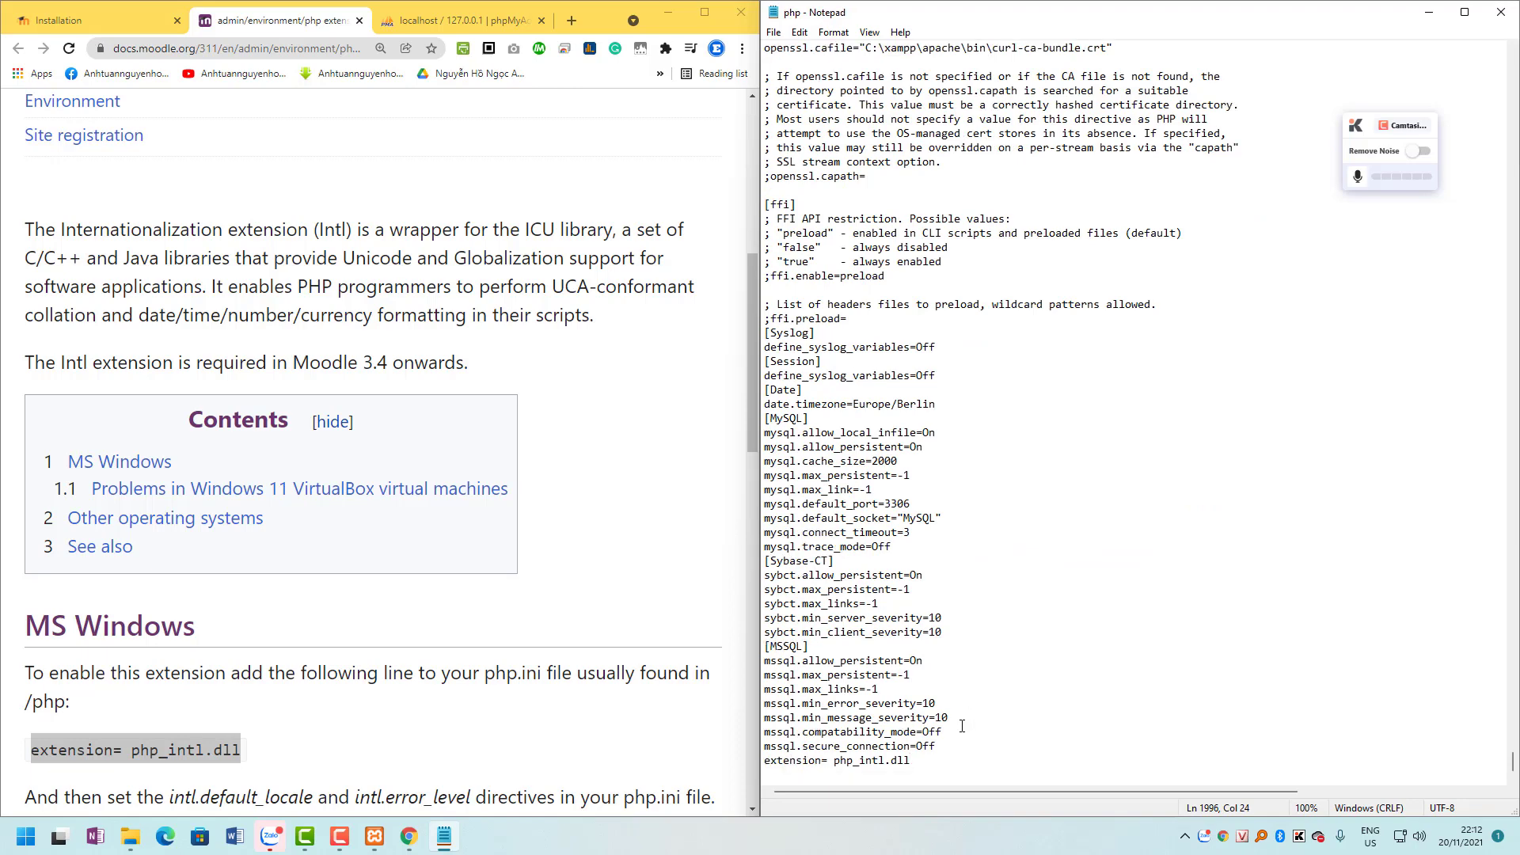
scroll(214, 338, down, 6)
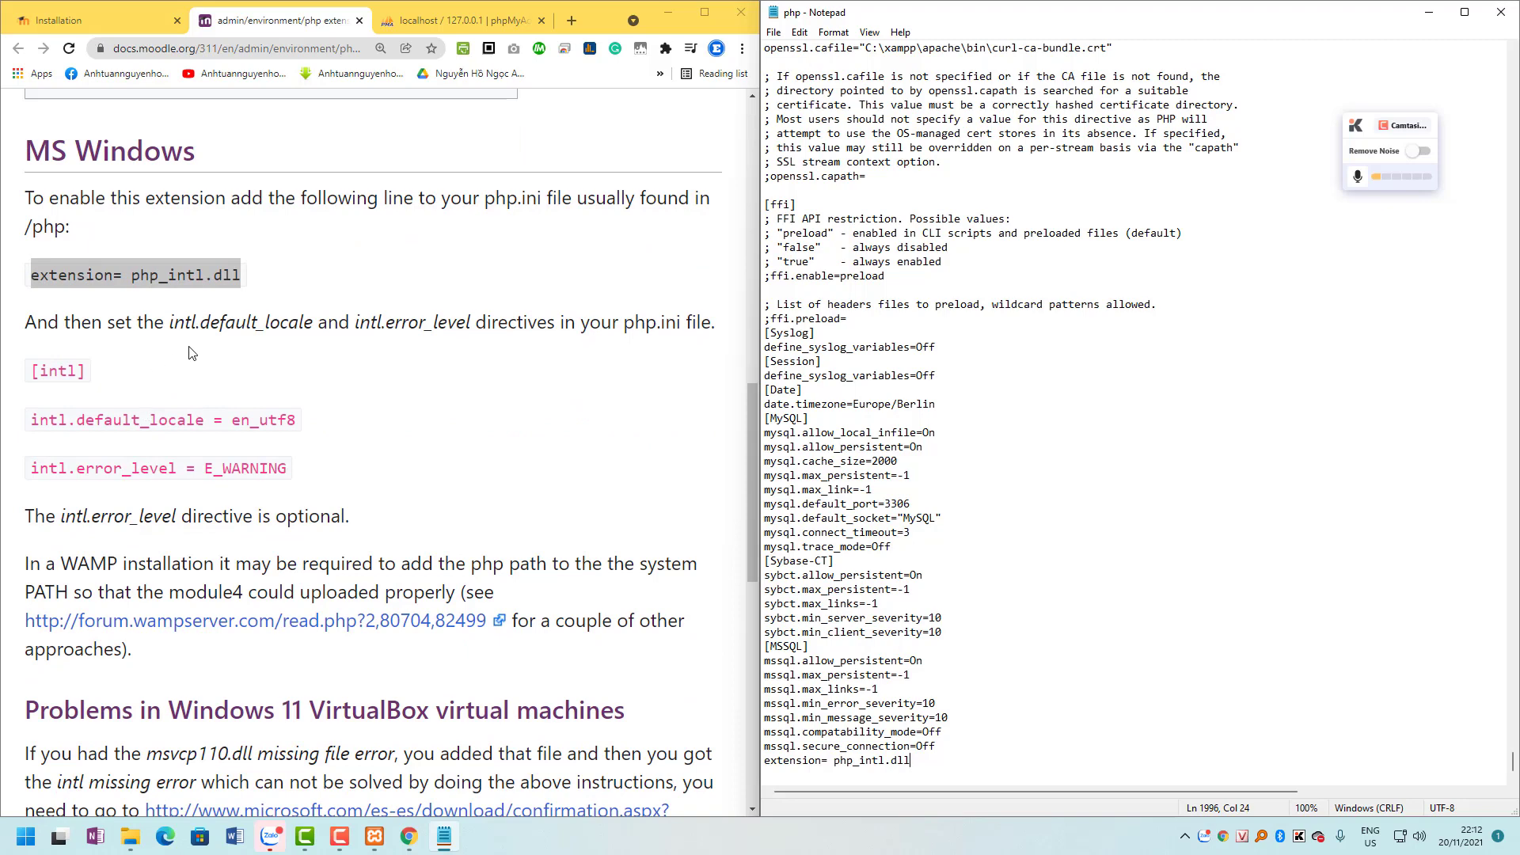
drag(171, 324, 324, 316)
key(ctrl+c)
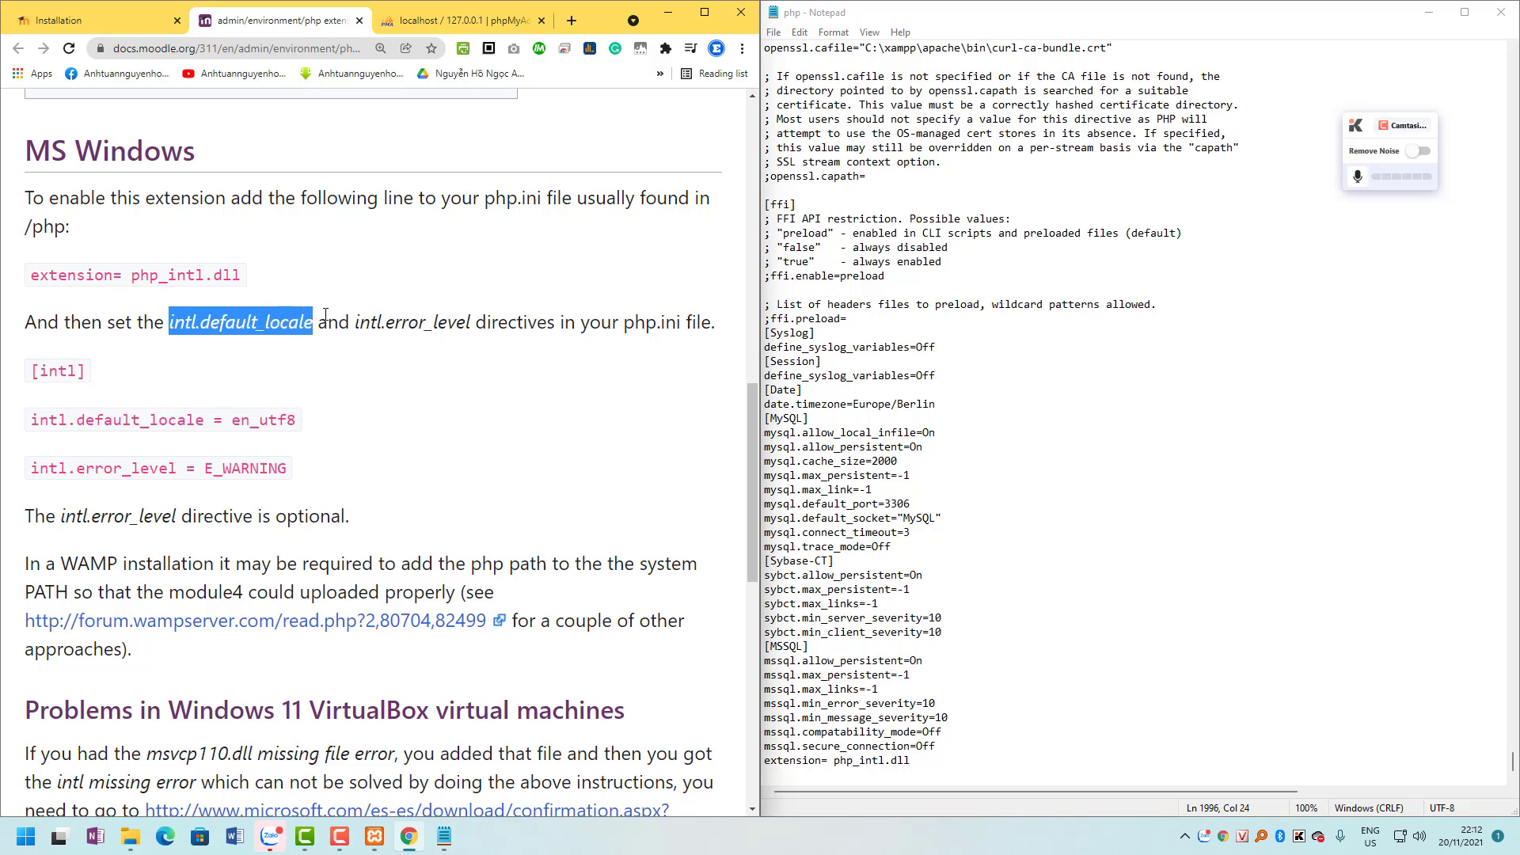
Find the intl.default_locale line in php.ini by searching upward.
click(957, 231)
key(ctrl+f)
key(ctrl+v)
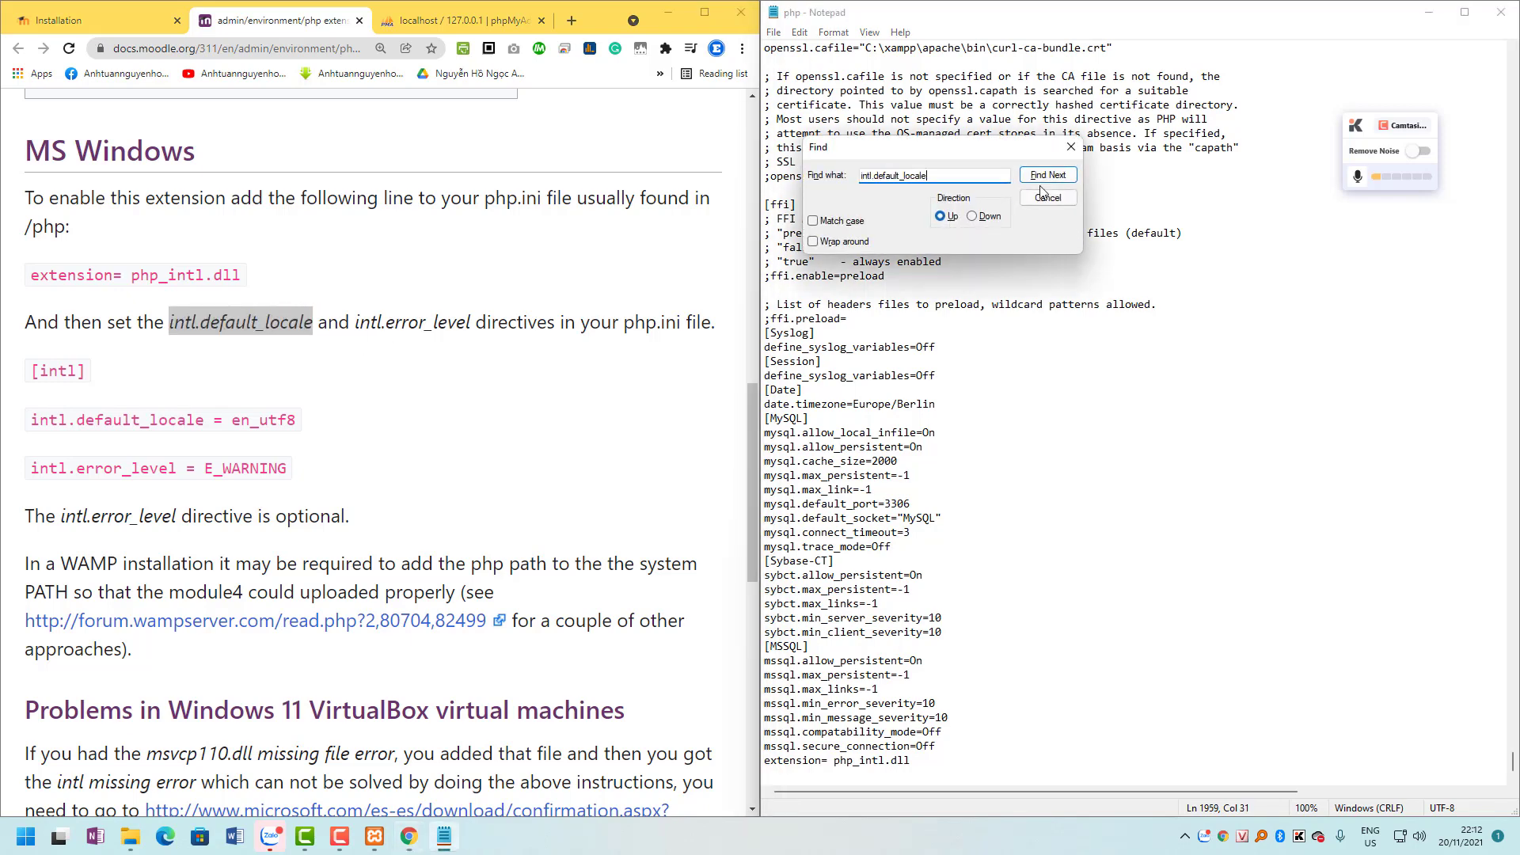
click(972, 217)
click(1047, 175)
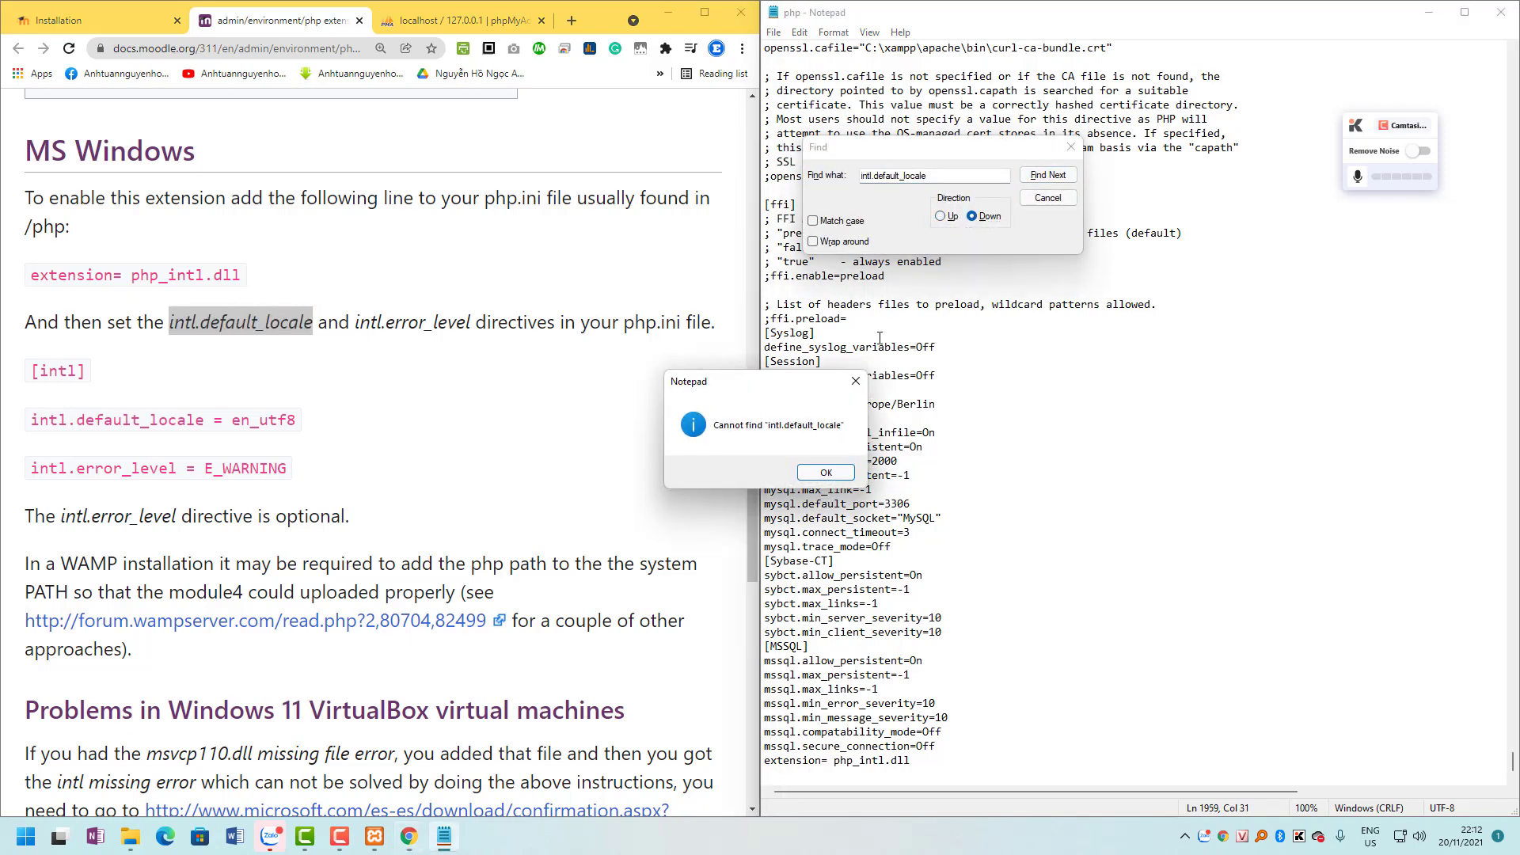
click(823, 471)
click(940, 216)
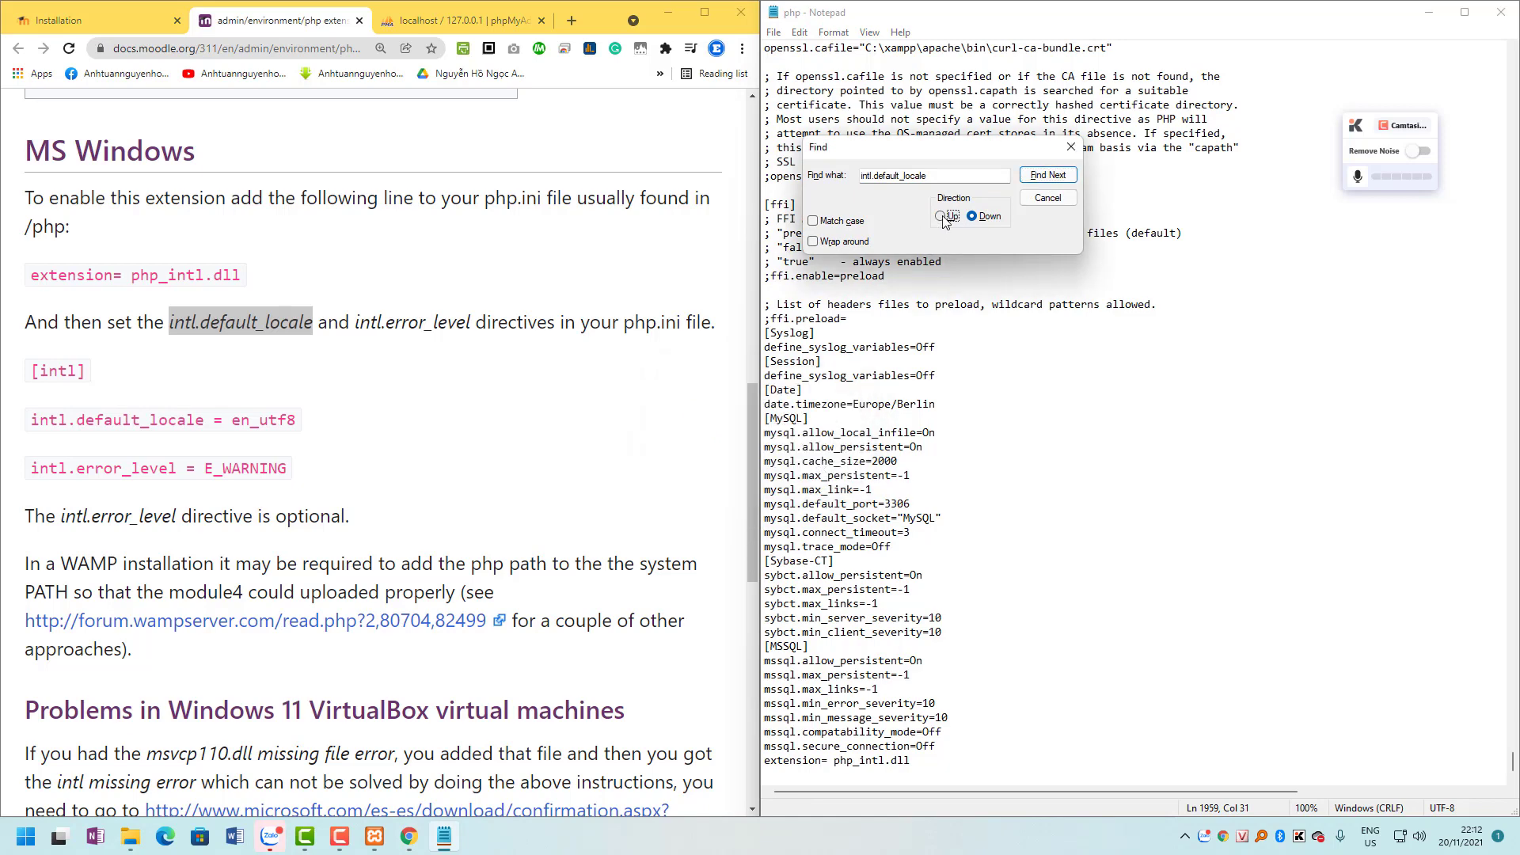
click(1047, 175)
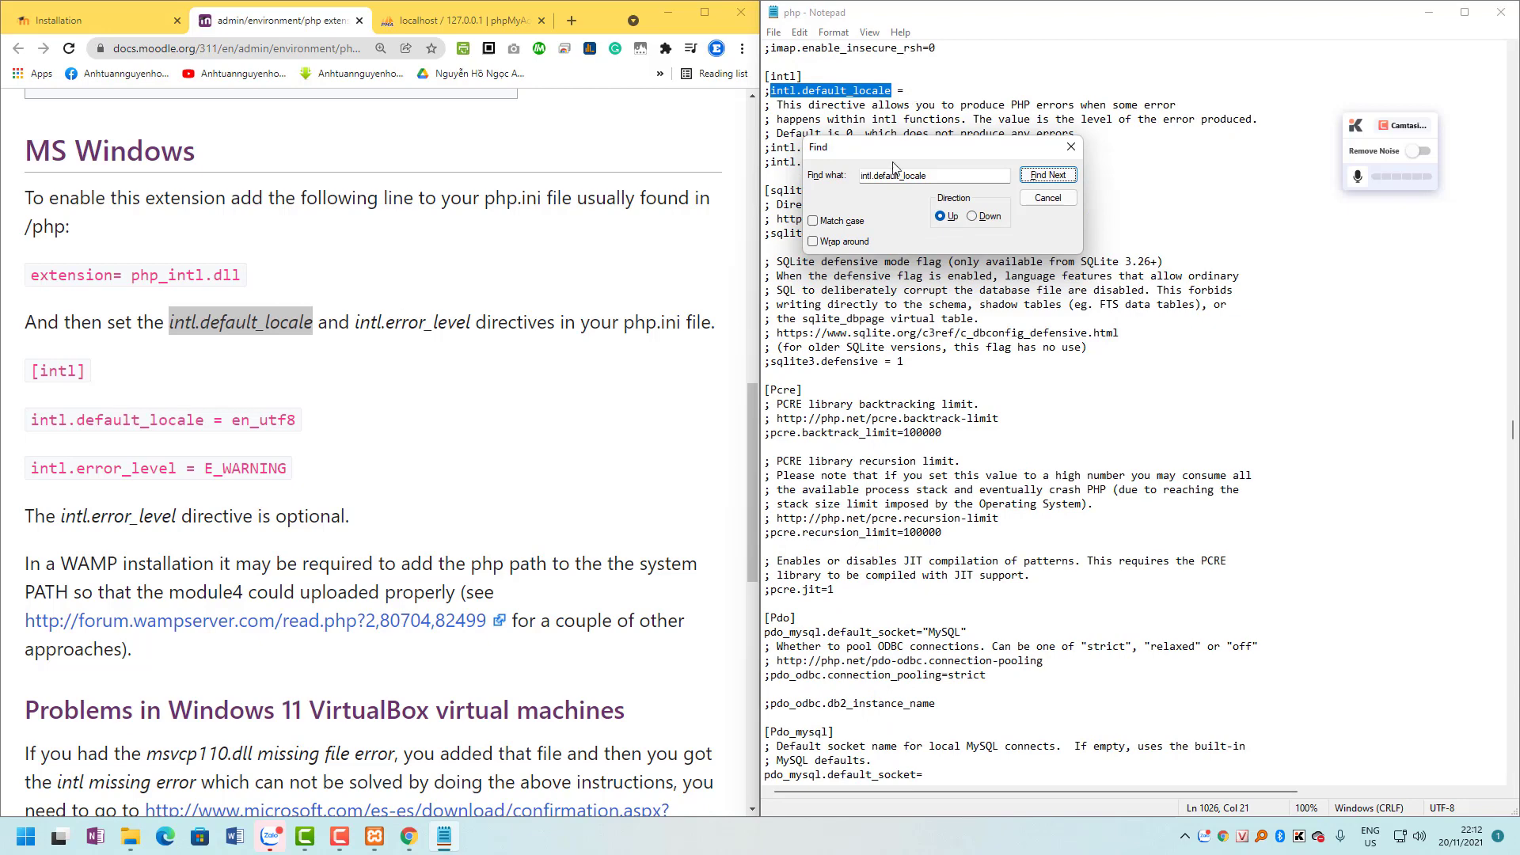
drag(917, 152, 965, 351)
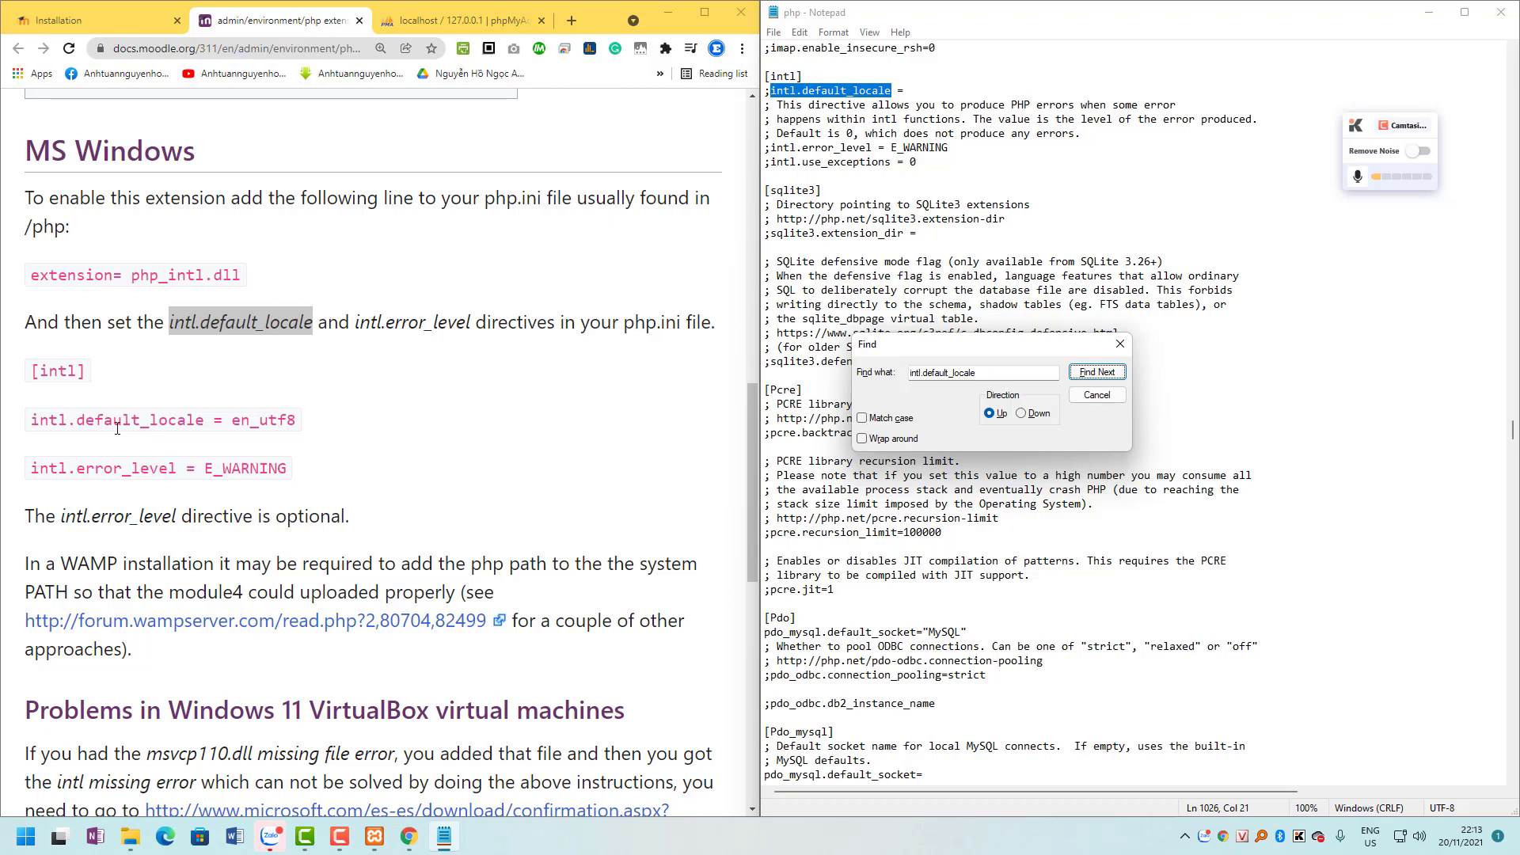
Set the intl.default_locale value to en_utf8 and remove the duplicate pasted line.
drag(31, 420, 303, 420)
key(ctrl+c)
click(923, 90)
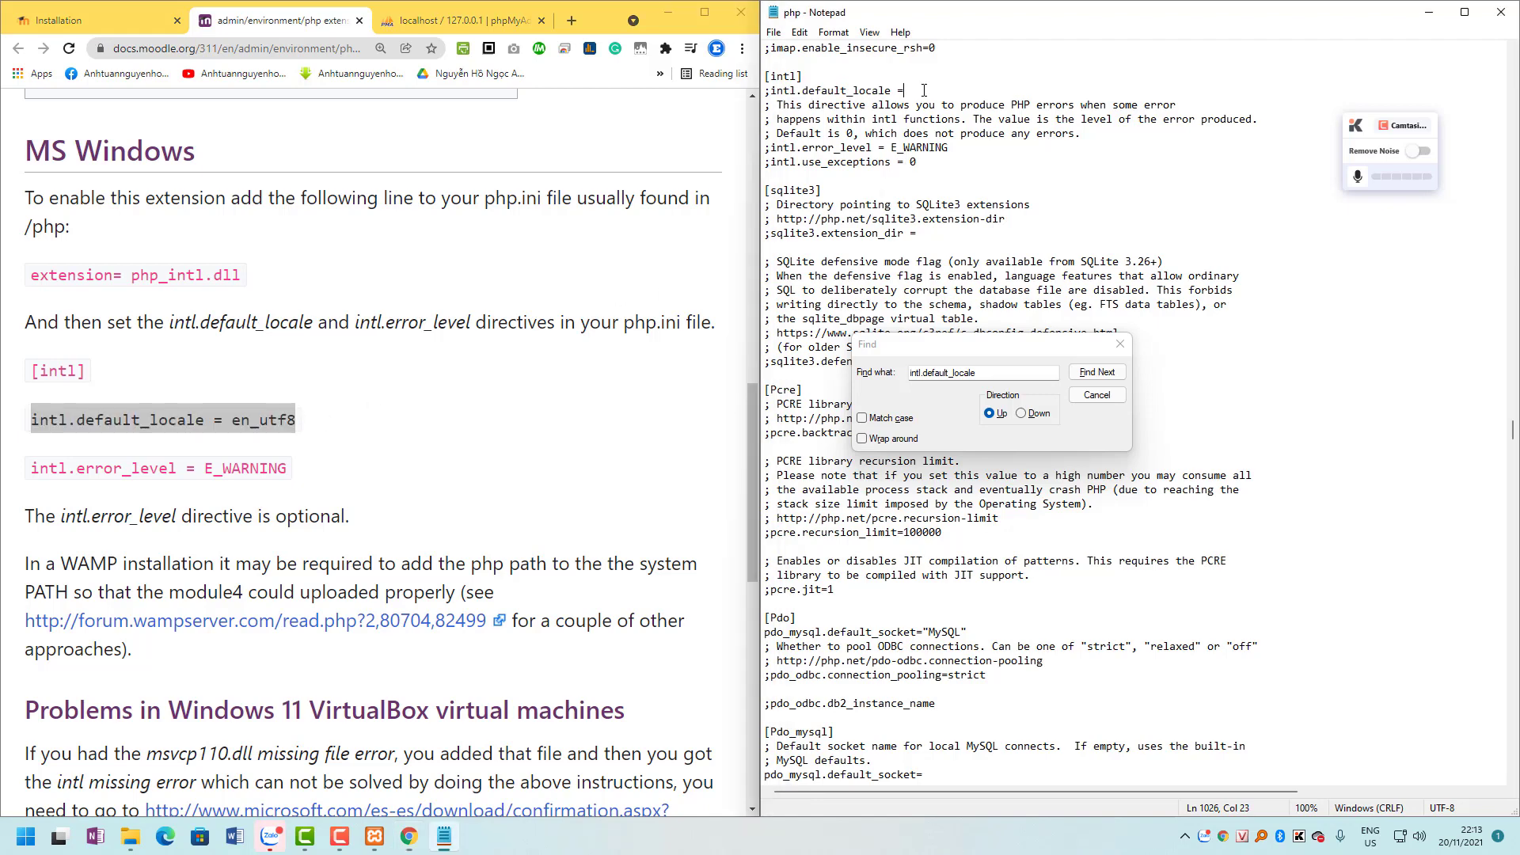
key(Return)
key(ctrl+v)
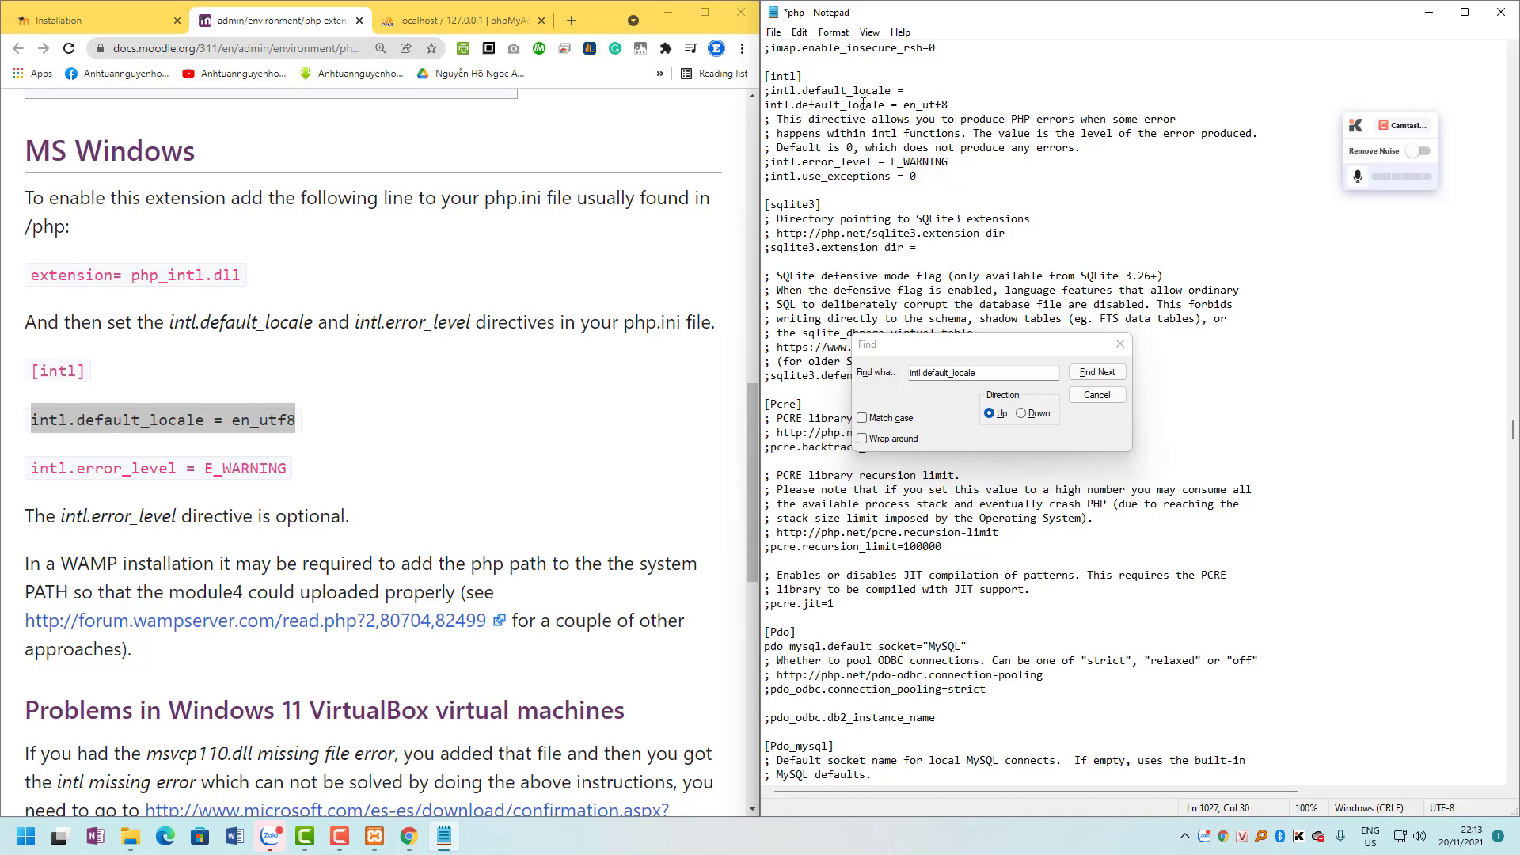
drag(948, 105, 765, 107)
key(ctrl+c)
click(923, 91)
key(ctrl+v)
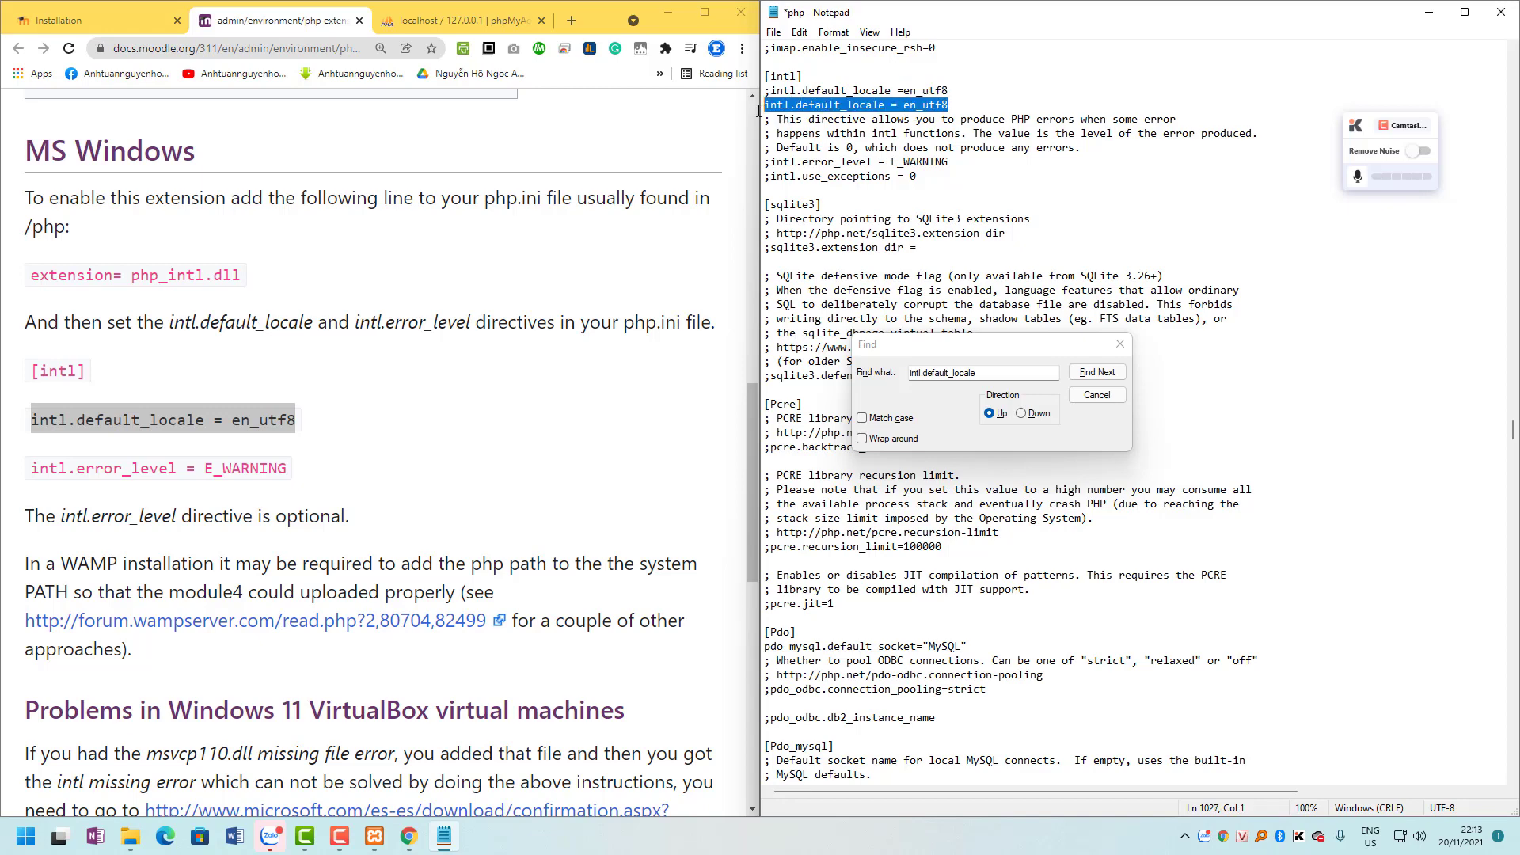
key(Delete)
key(Delete)
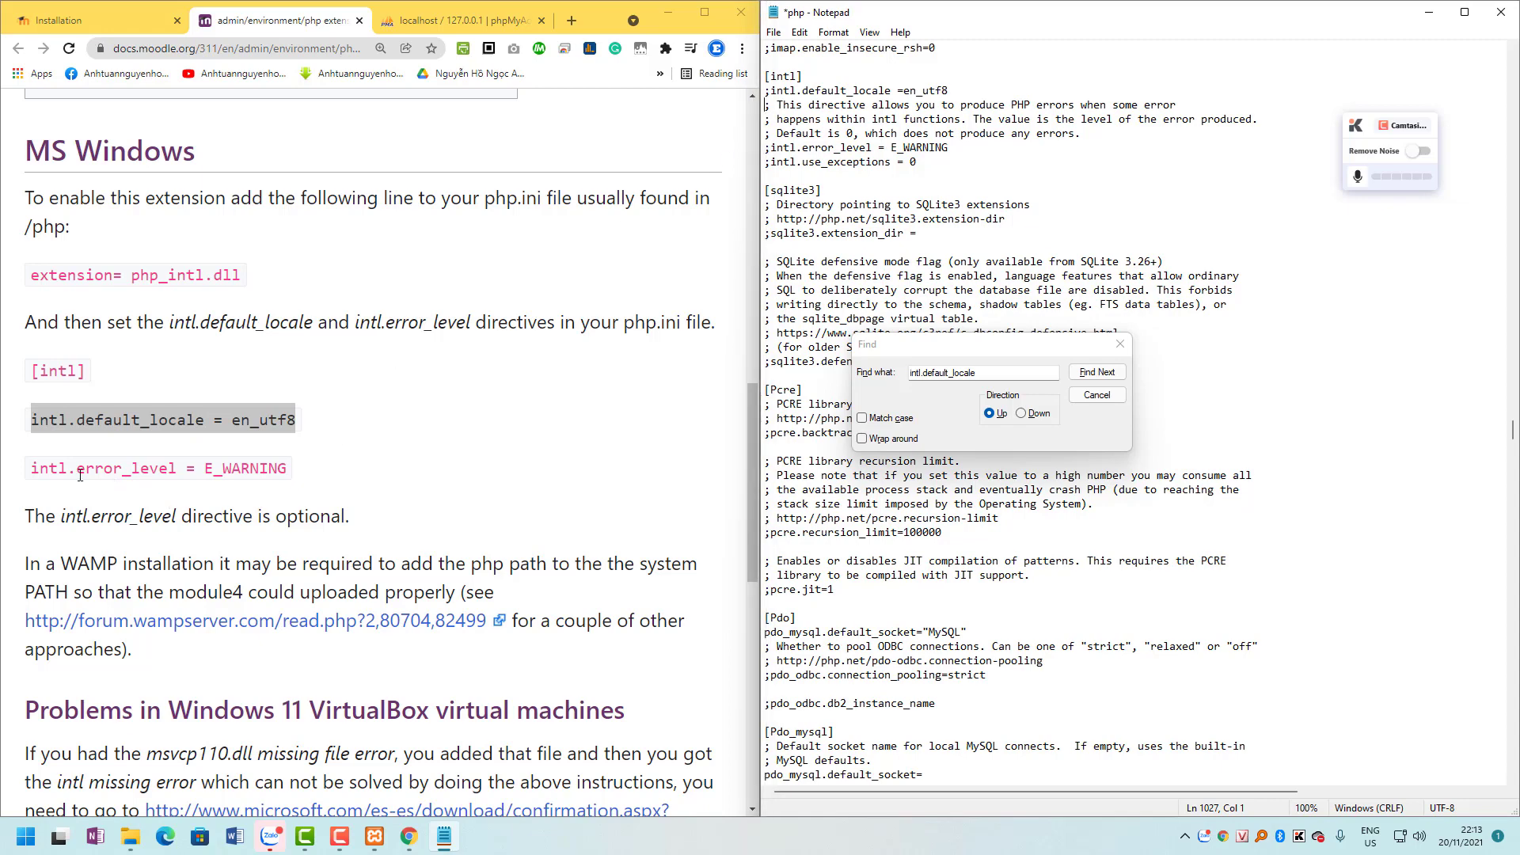
Search php.ini downward for the intl.error_level line.
drag(32, 468, 177, 469)
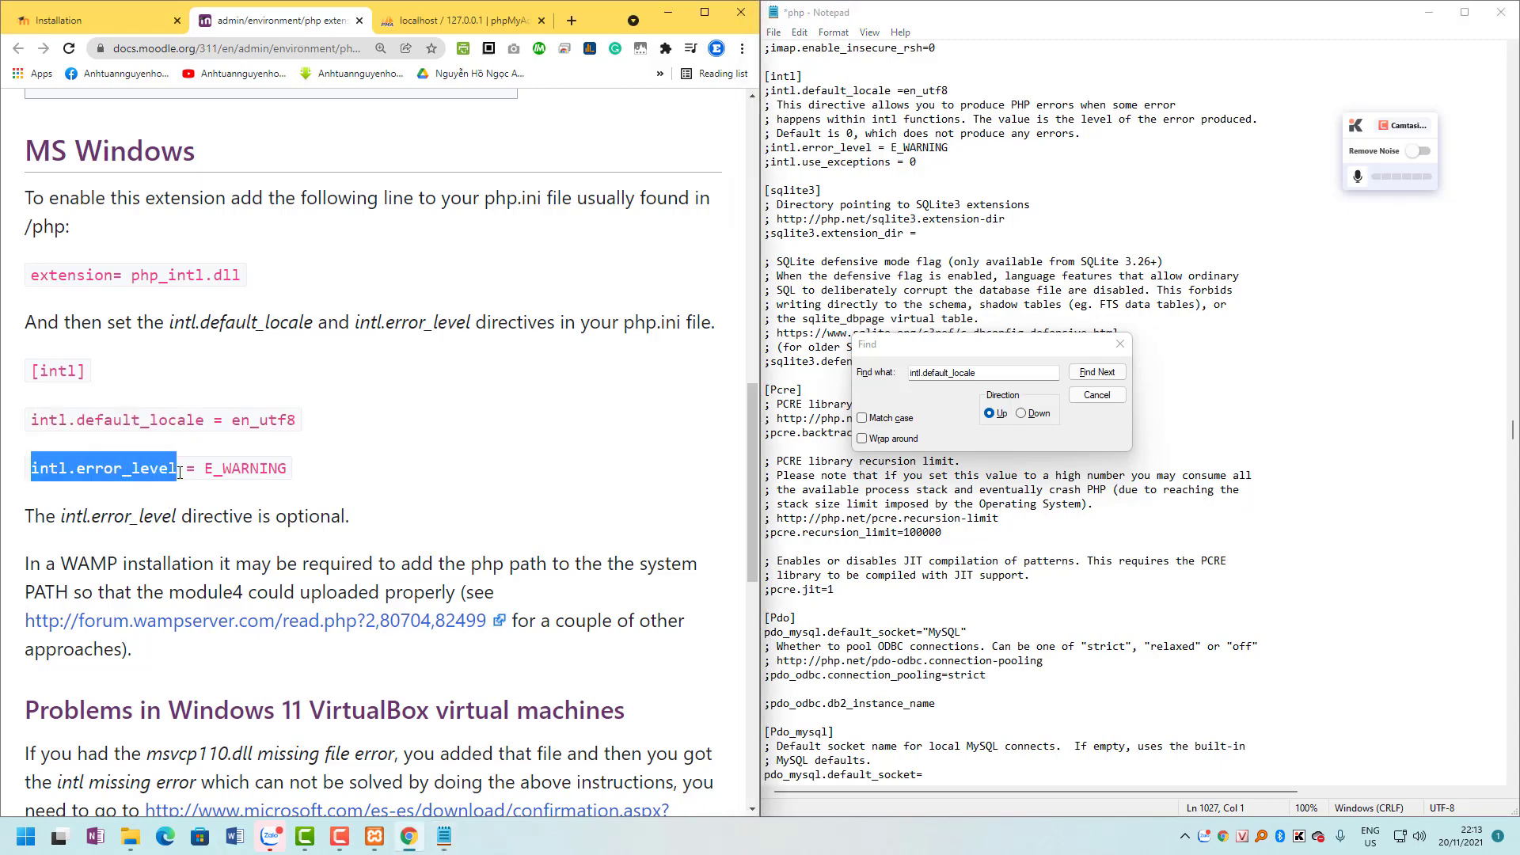
drag(976, 372, 825, 371)
key(ctrl+v)
click(1096, 372)
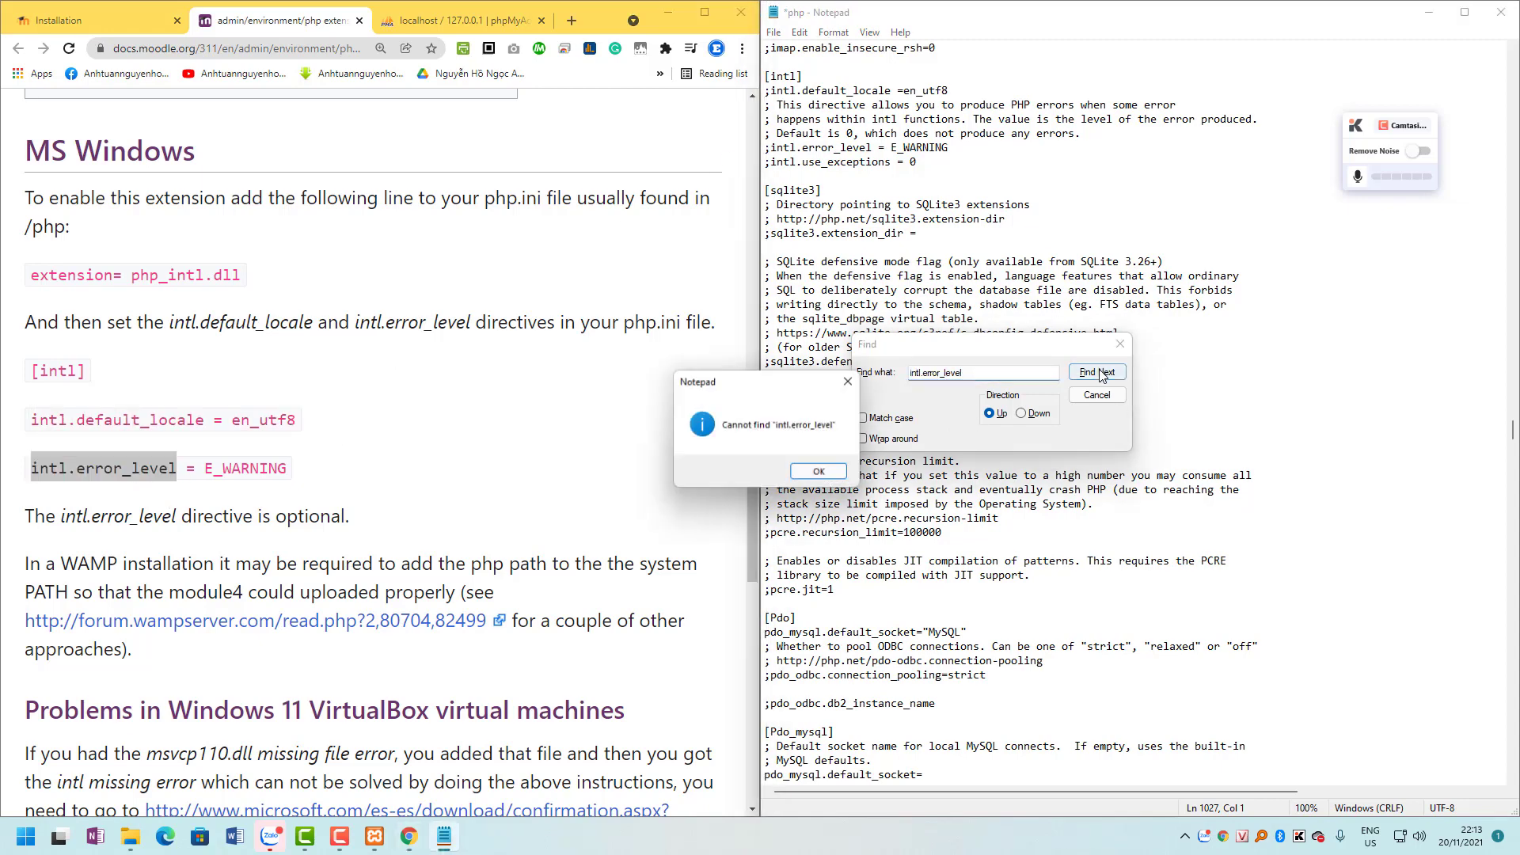
key(Return)
click(1022, 413)
key(Return)
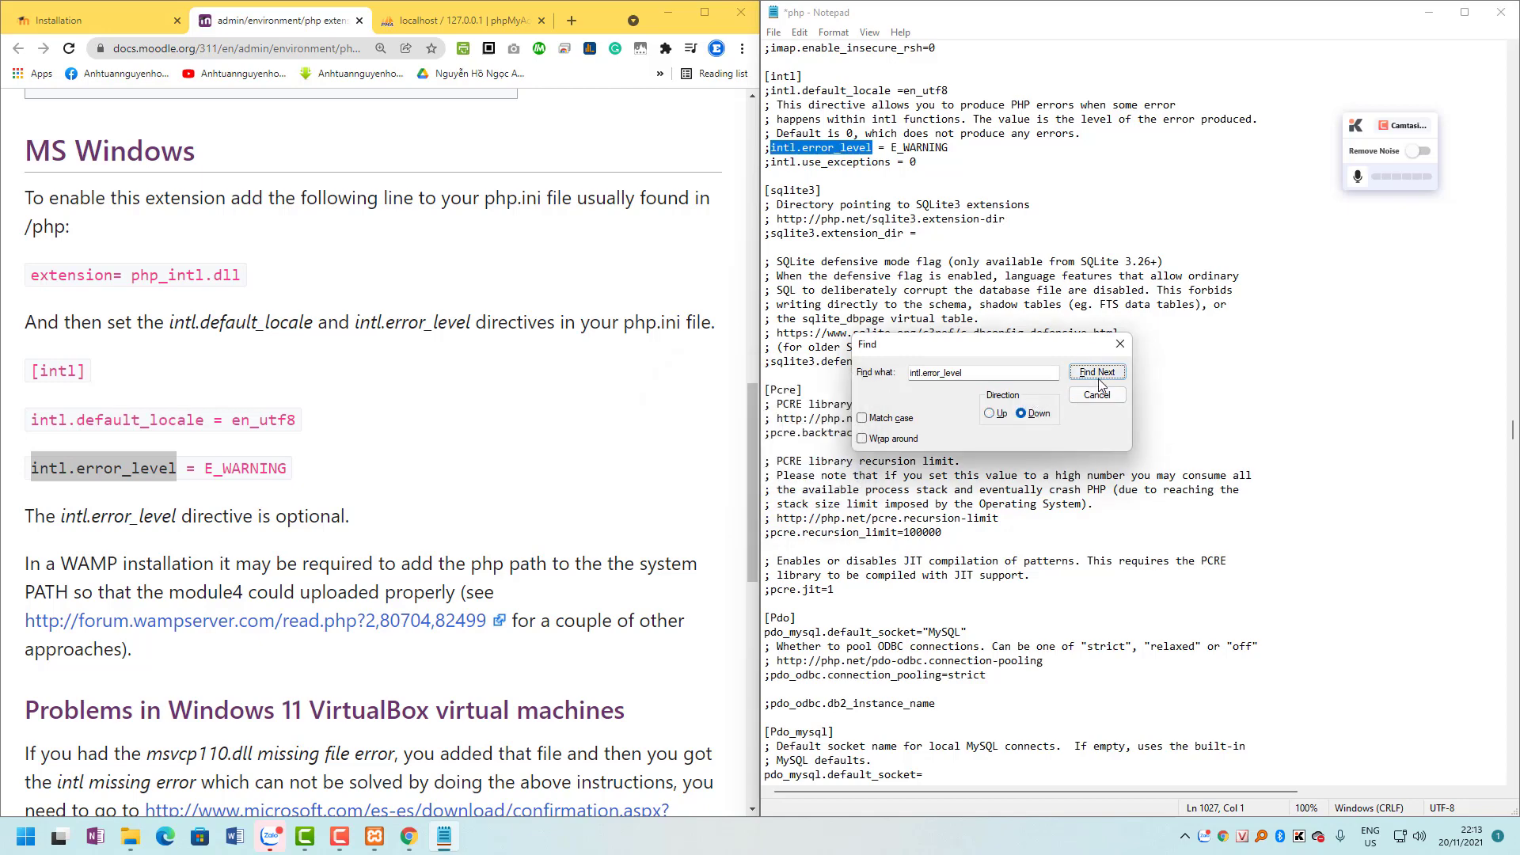
Uncomment the intl.error_level = E_WARNING and intl.default_locale =en_utf8 lines and save php.ini.
click(1120, 343)
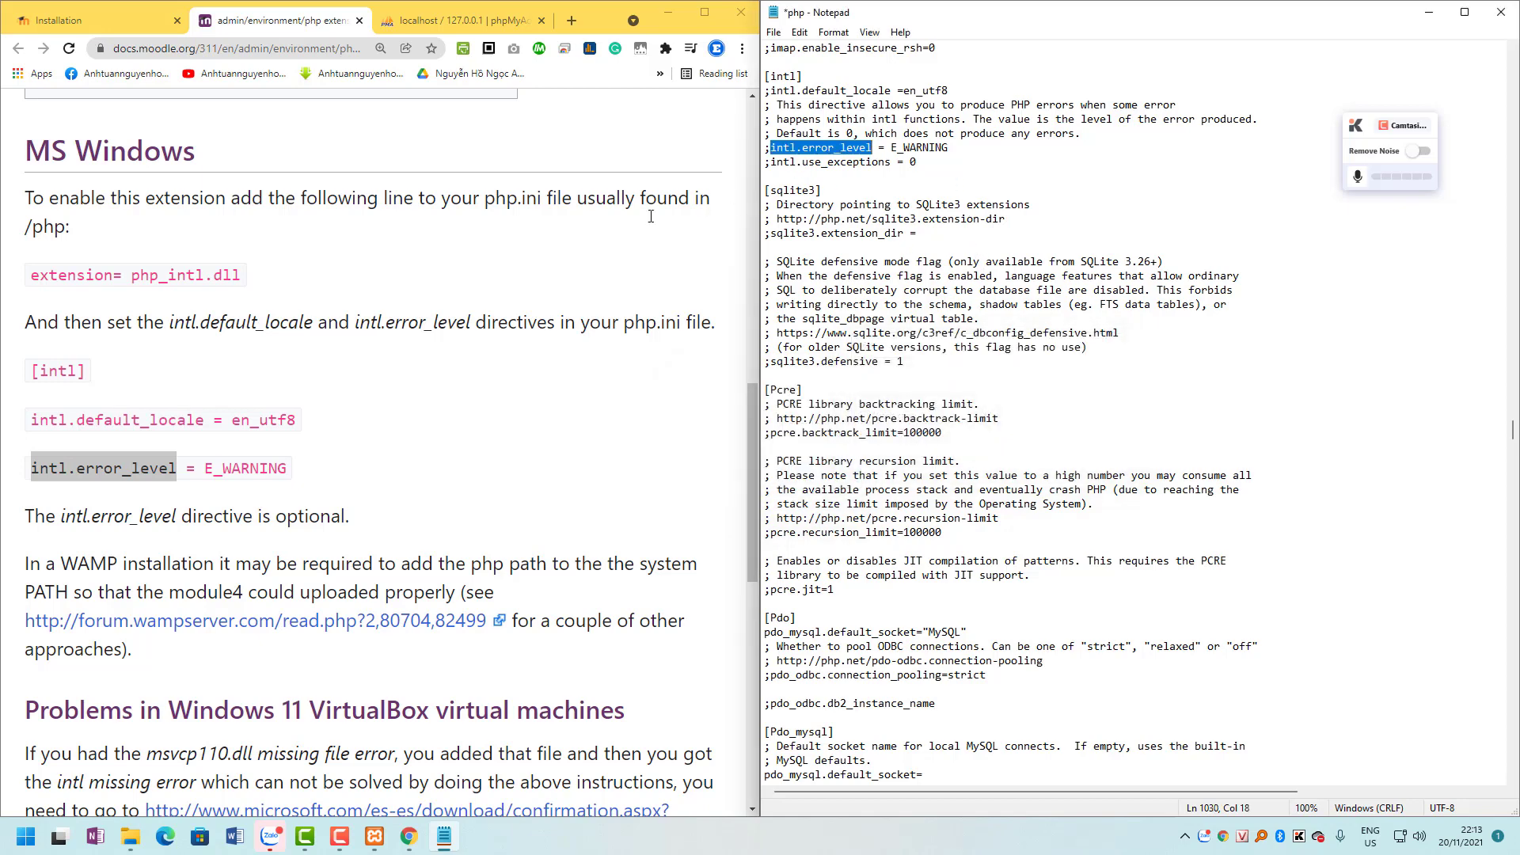
click(773, 149)
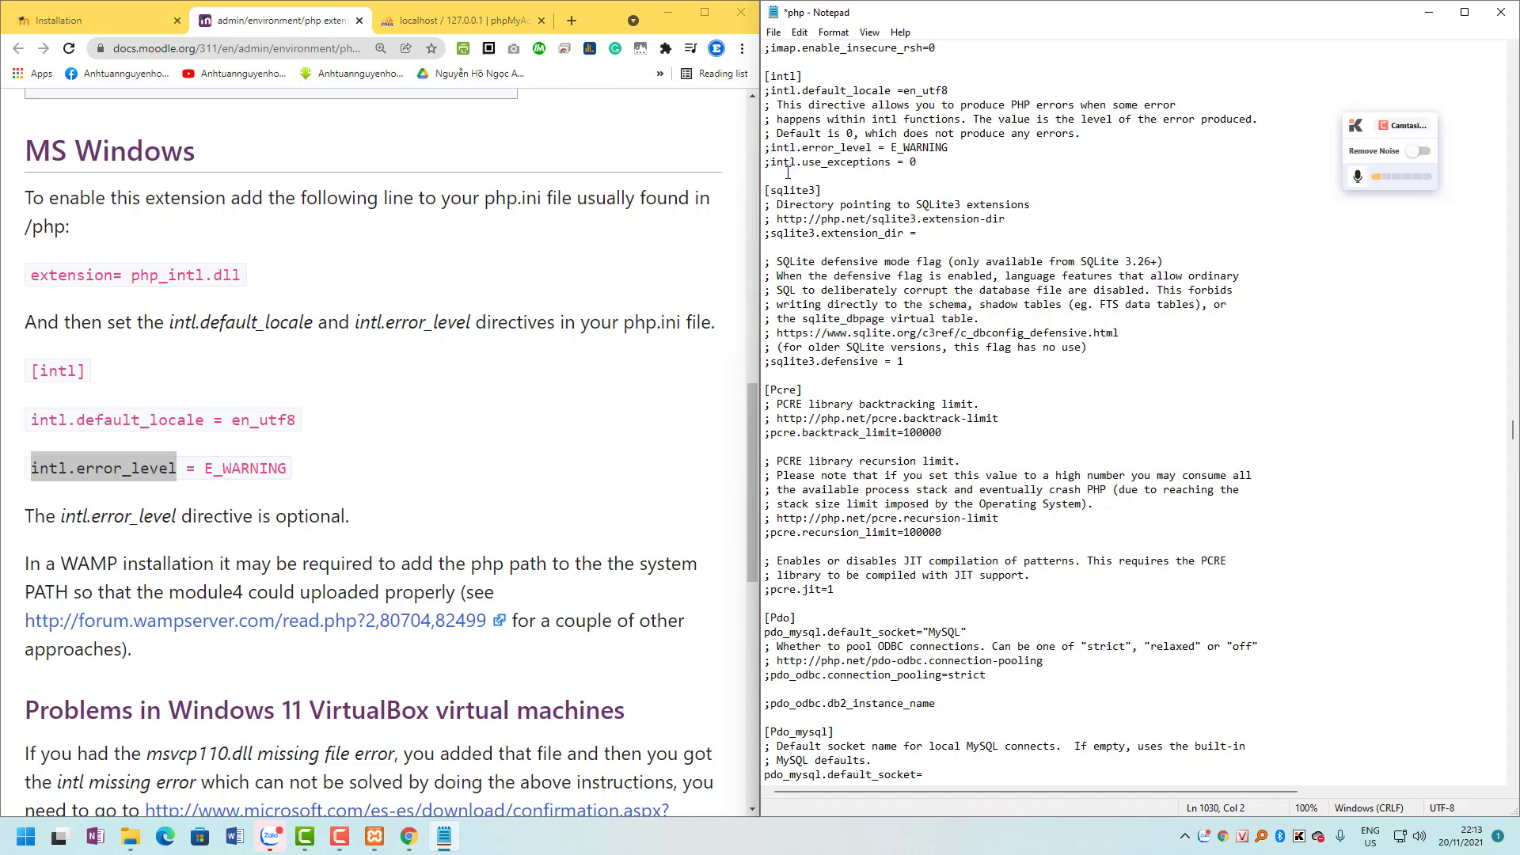
key(BackSpace)
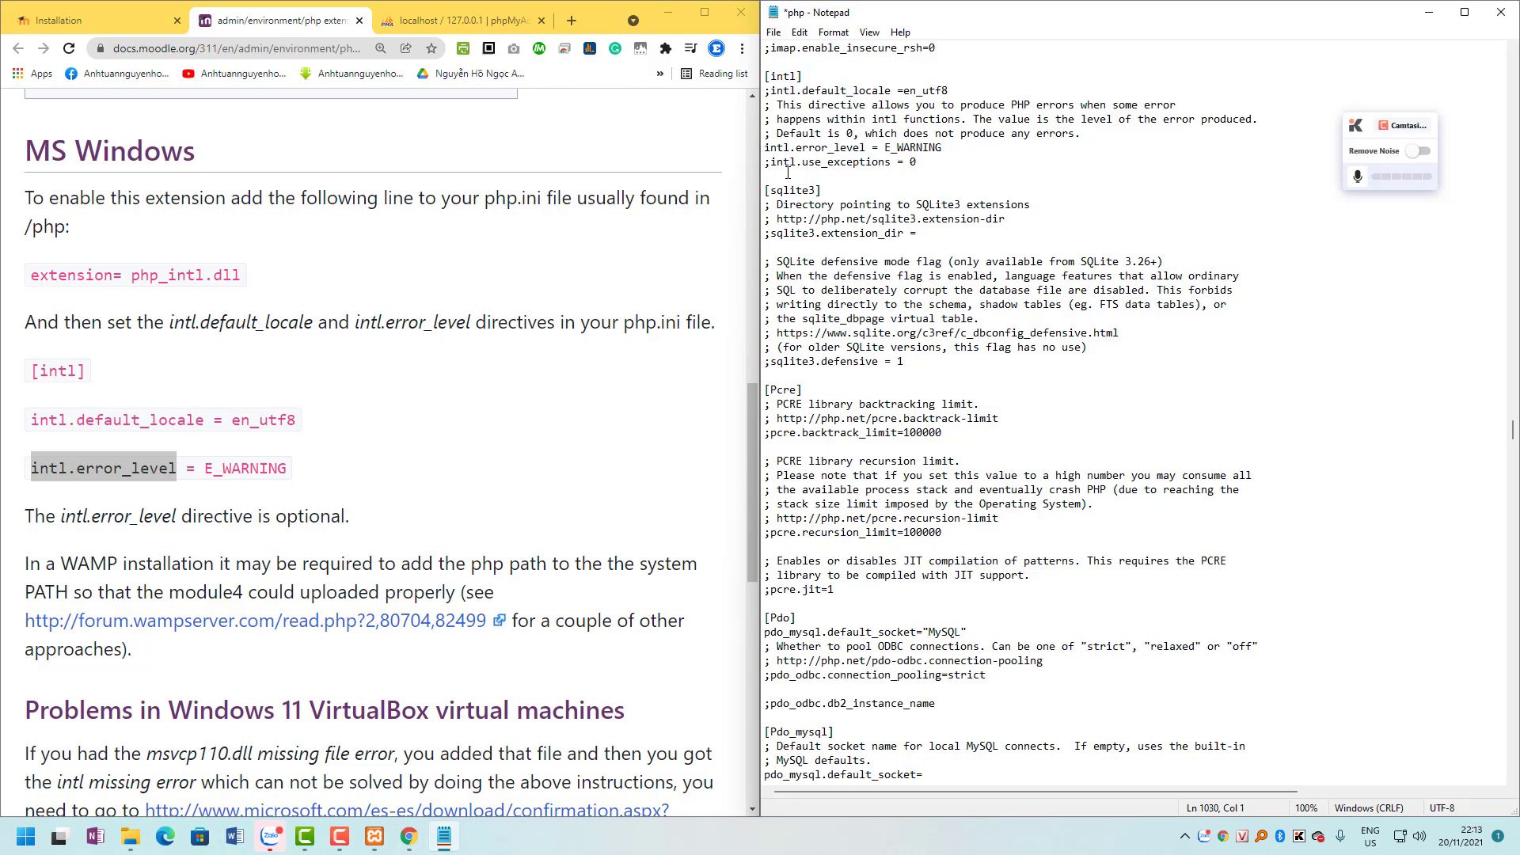
click(774, 90)
key(BackSpace)
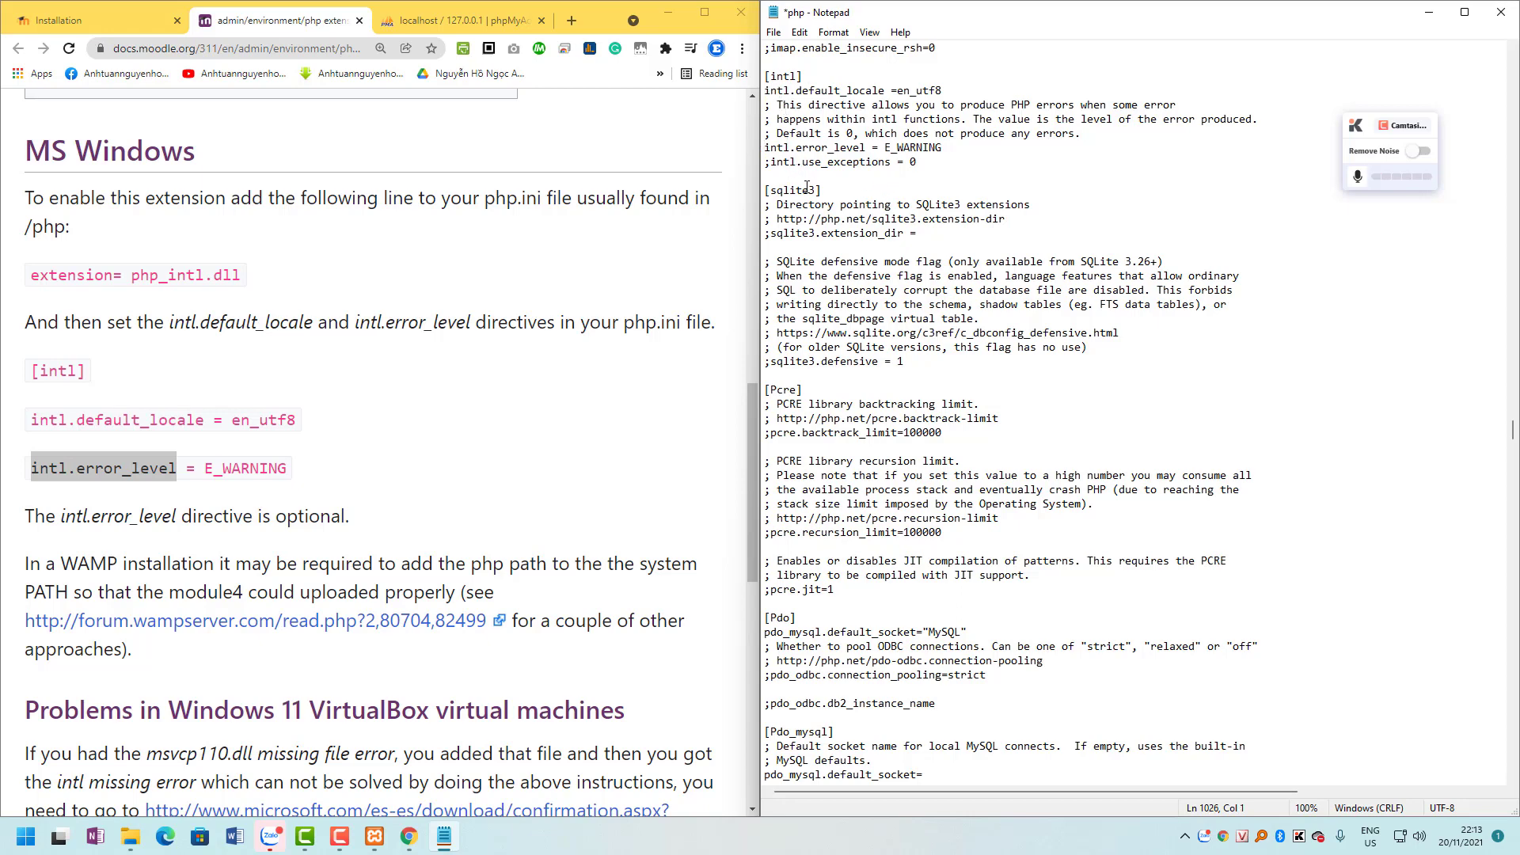
click(773, 32)
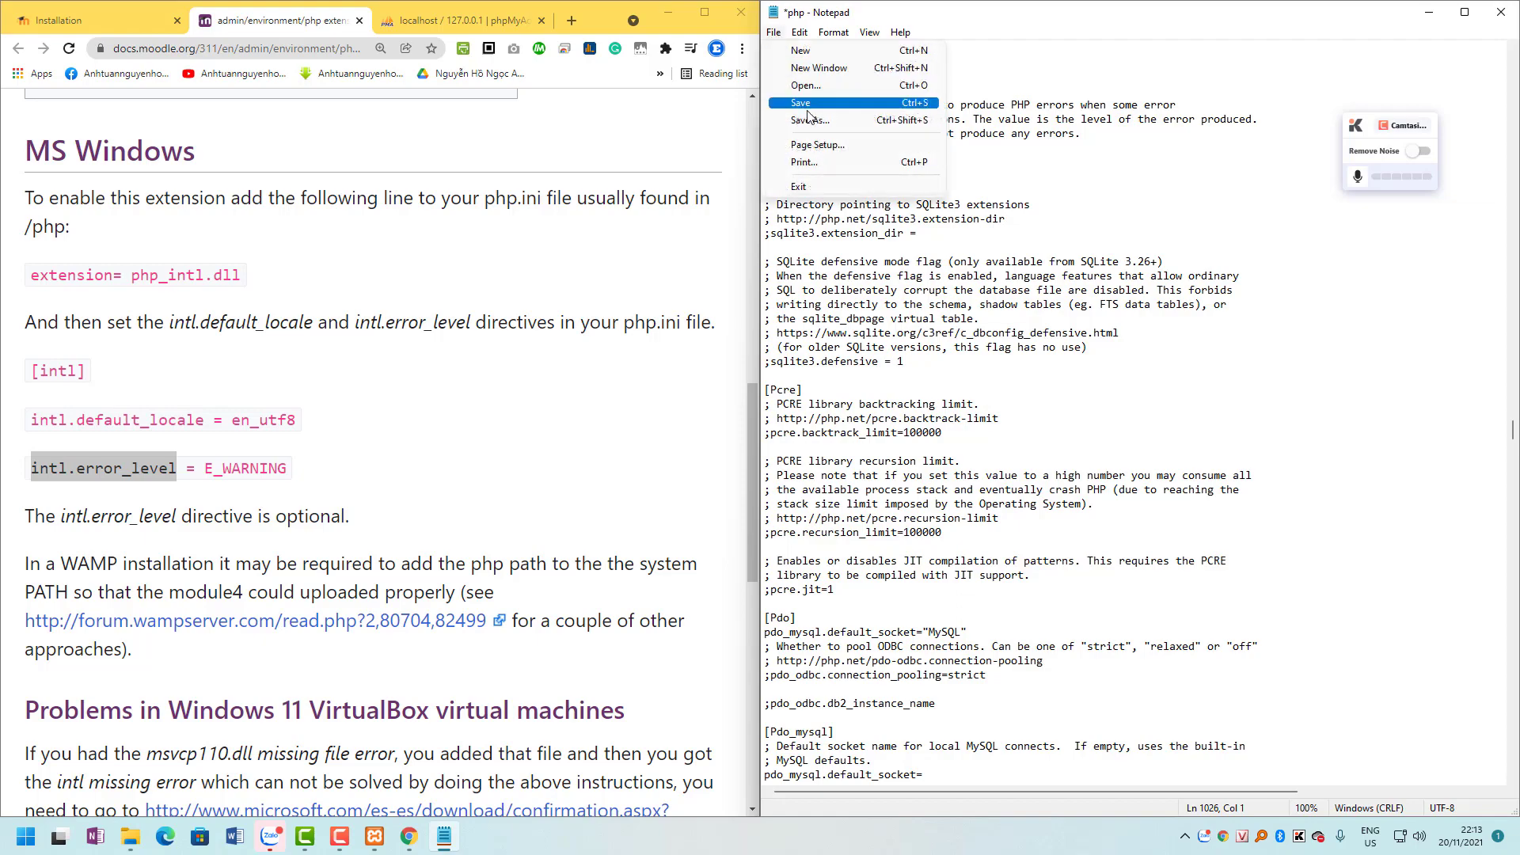
click(809, 103)
click(1429, 12)
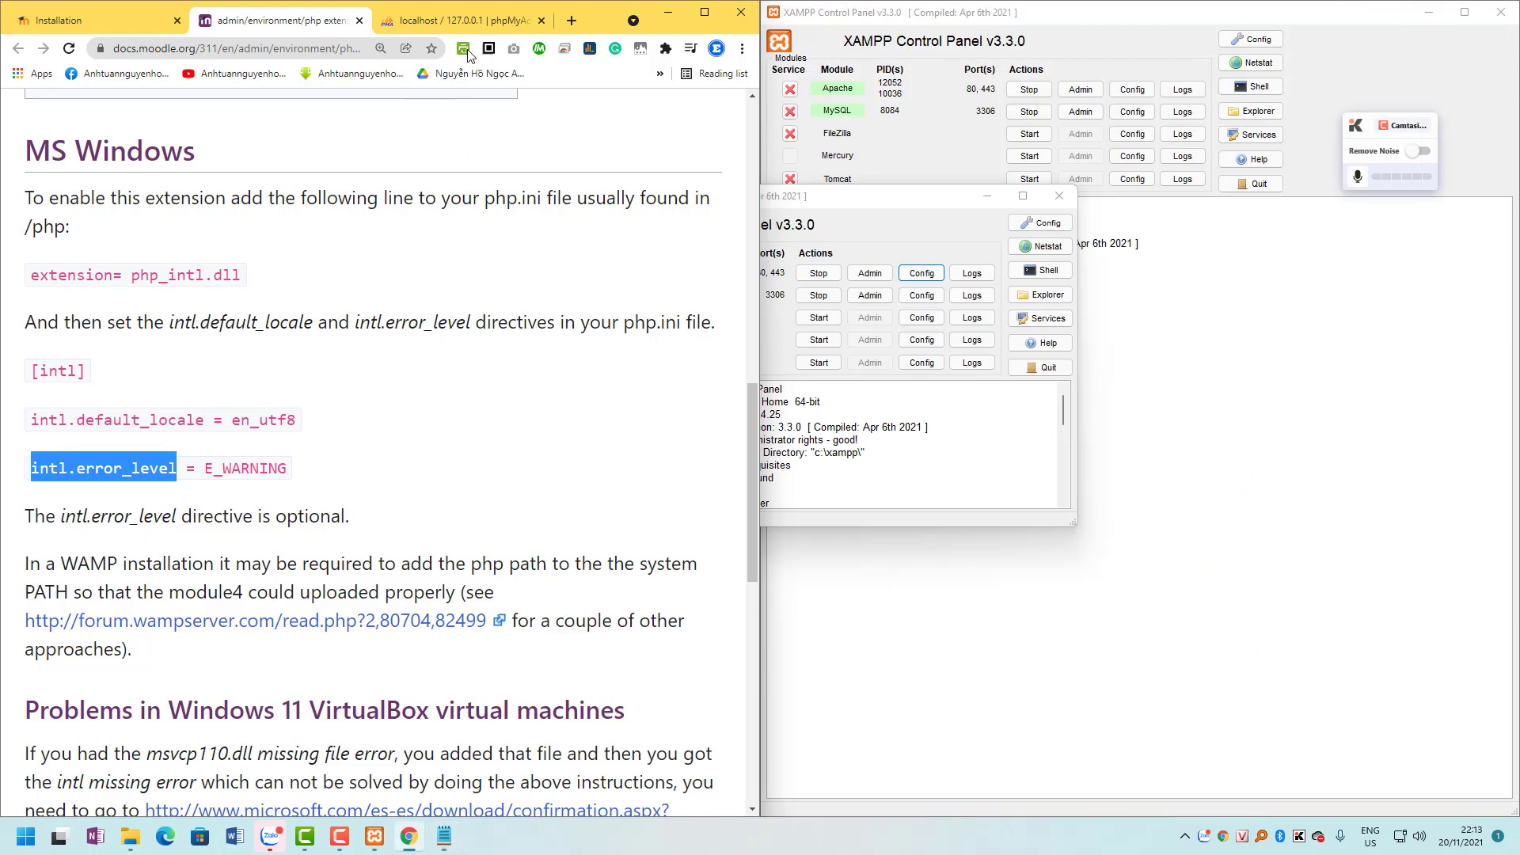
Reload the Moodle server checks so intl shows OK, then continue to plugin installation.
click(412, 22)
click(122, 22)
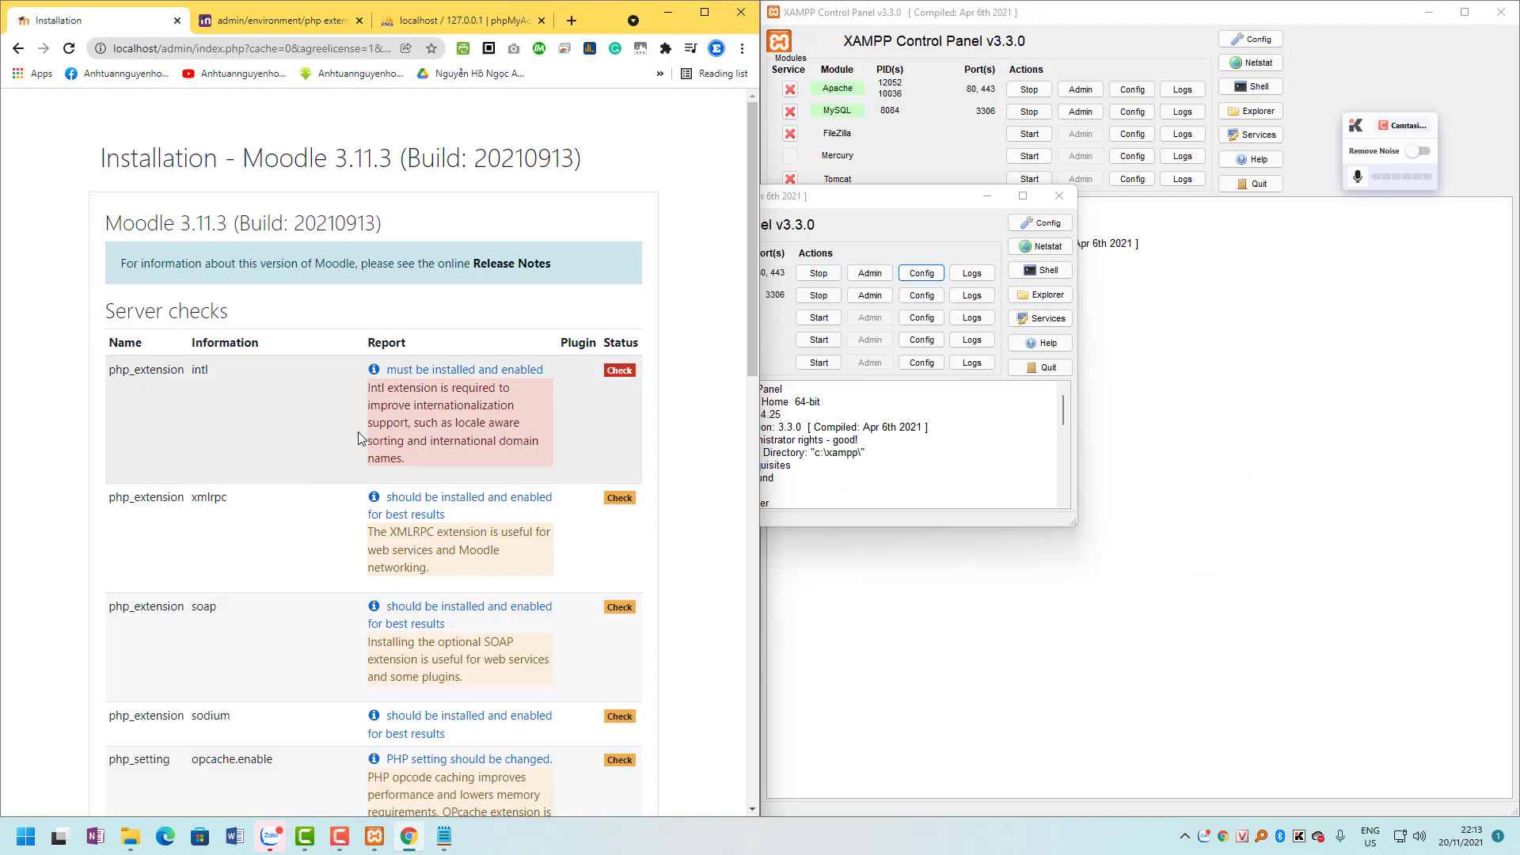
scroll(465, 715, down, 8)
scroll(465, 714, down, 10)
click(380, 738)
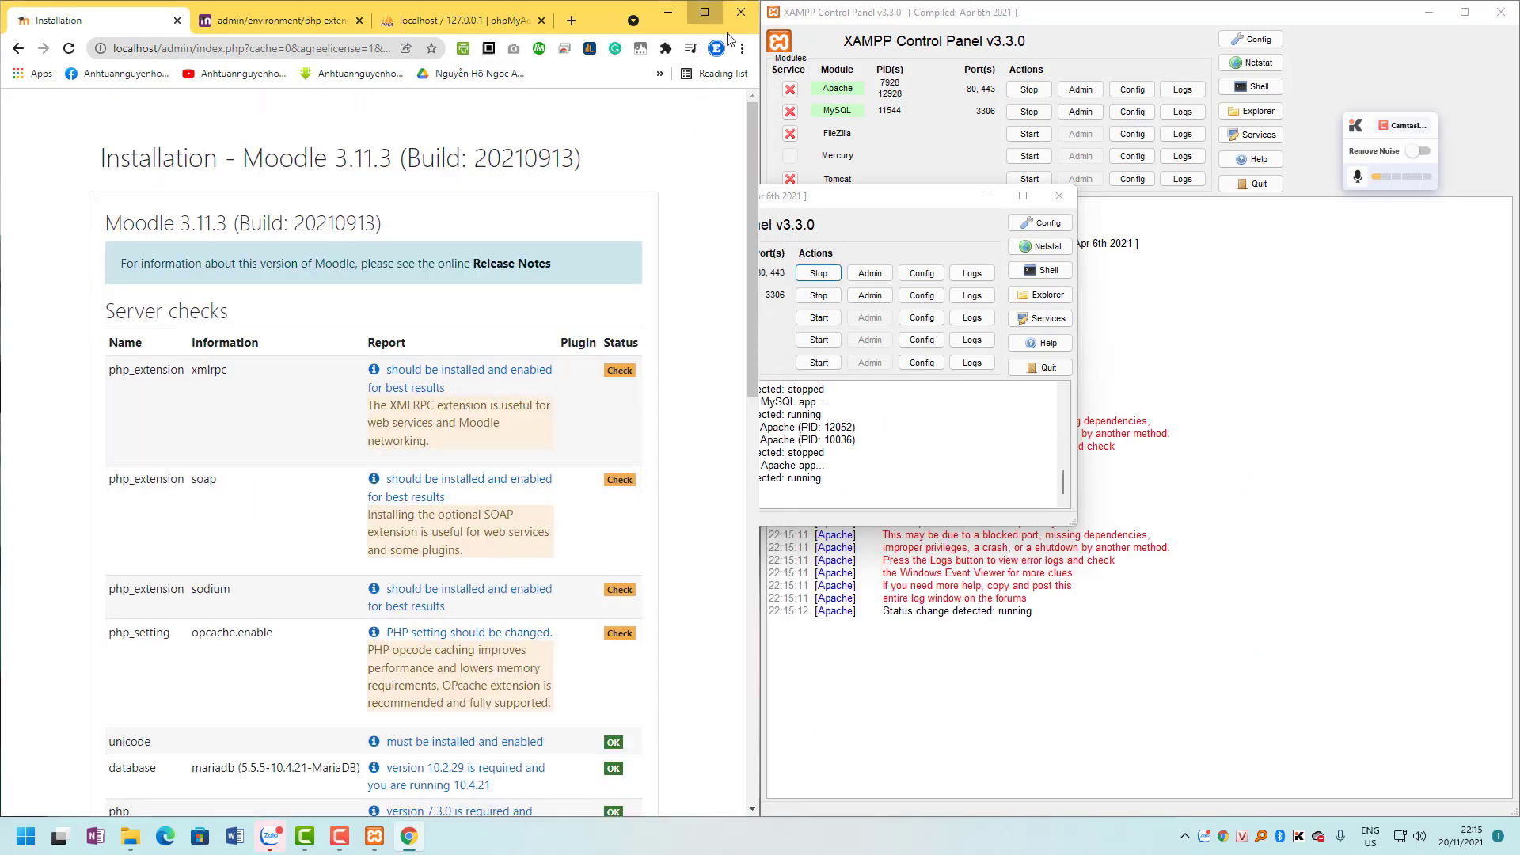
click(704, 12)
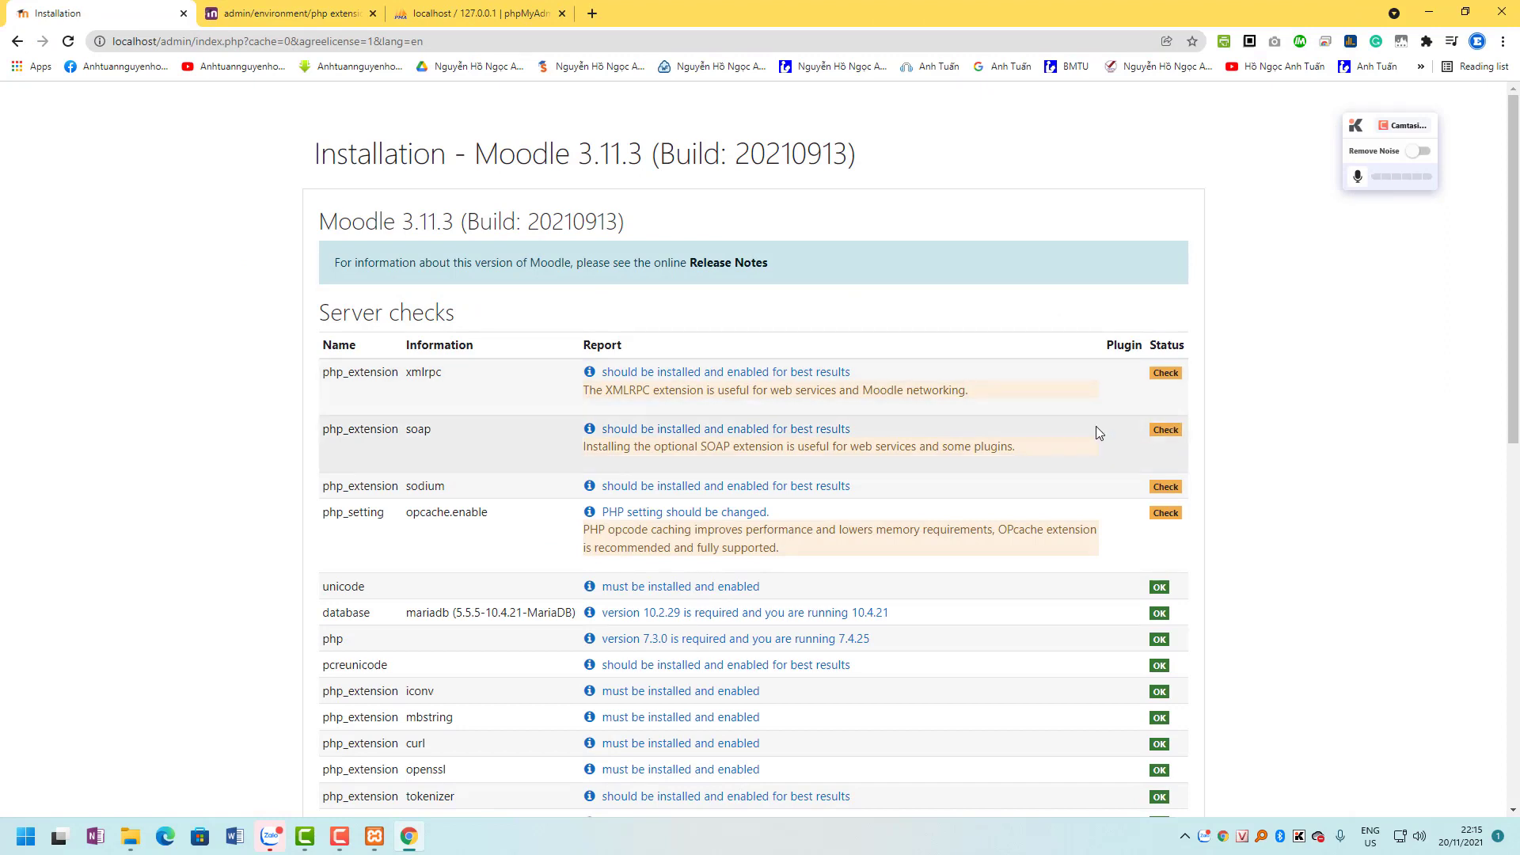
scroll(1104, 452, down, 15)
click(754, 759)
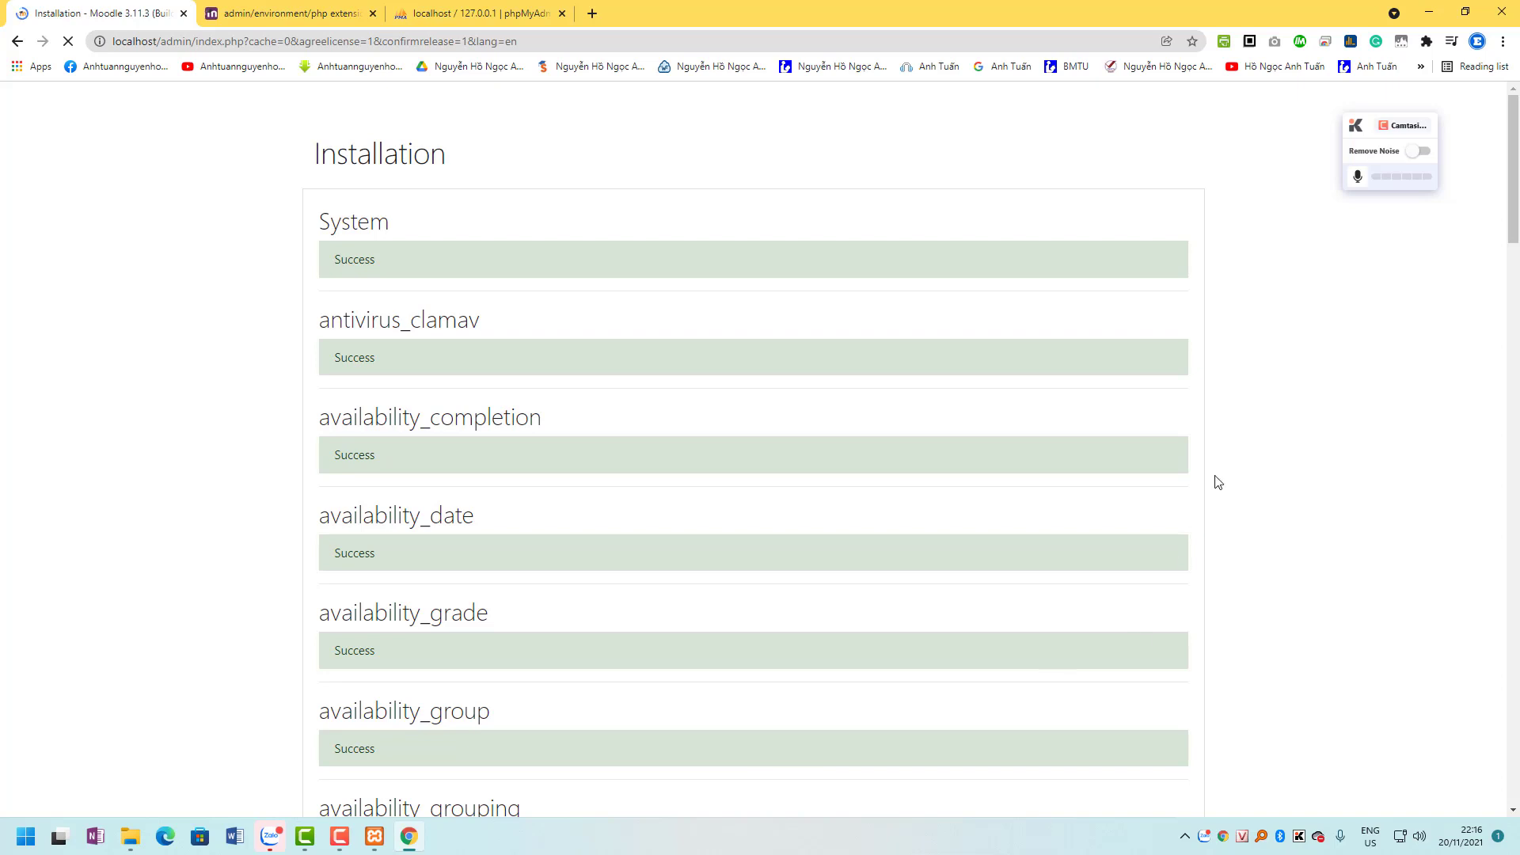
Scroll through the plugin install results from System to logstore_standard, then continue to admin setup.
scroll(1214, 477, down, 12)
drag(1516, 352, 1516, 809)
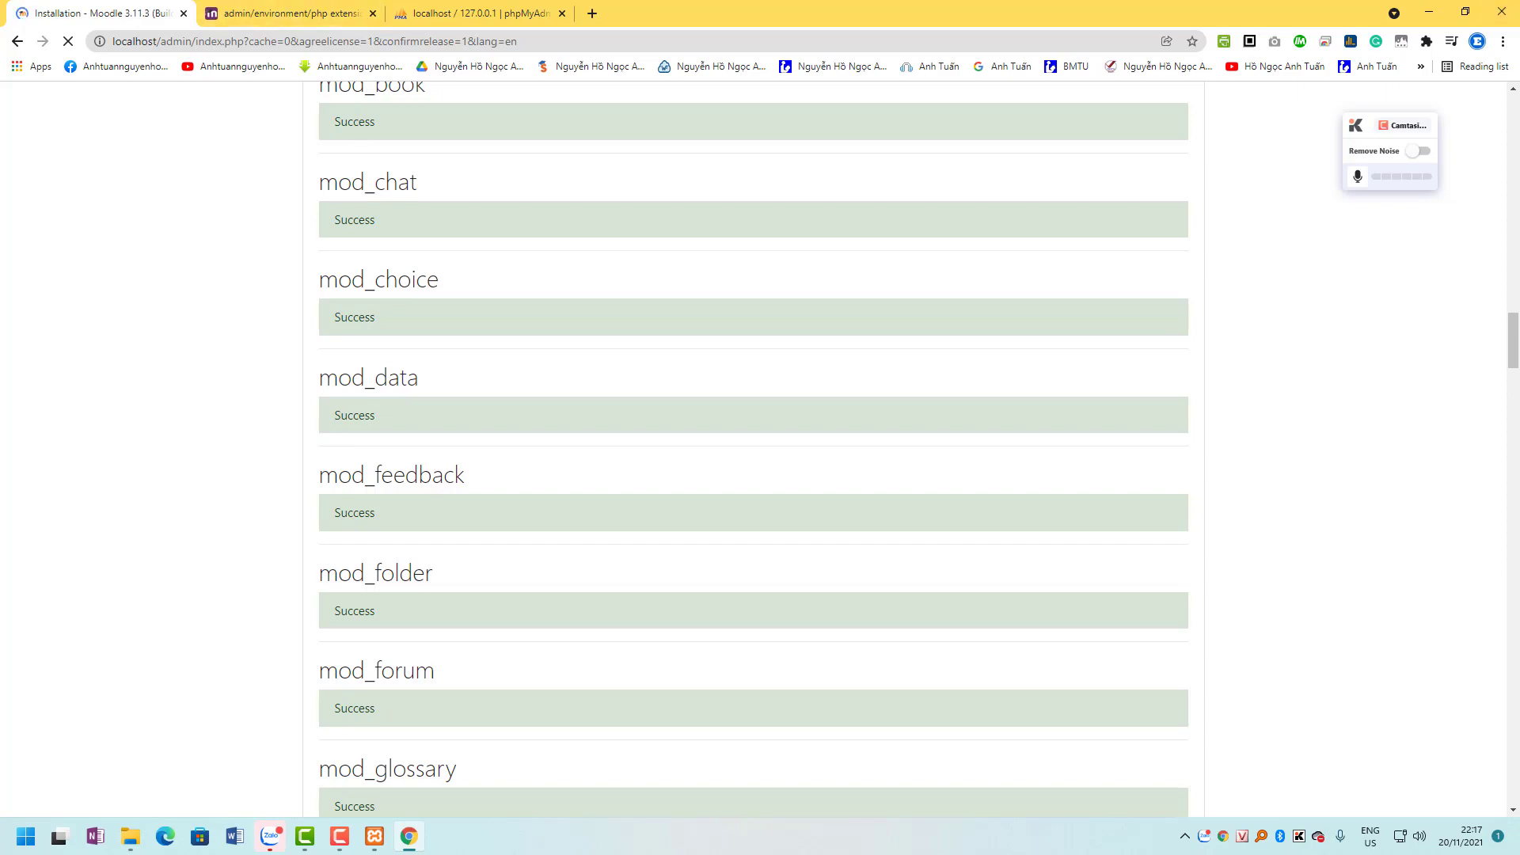
scroll(1493, 388, down, 6)
drag(1512, 387, 1517, 798)
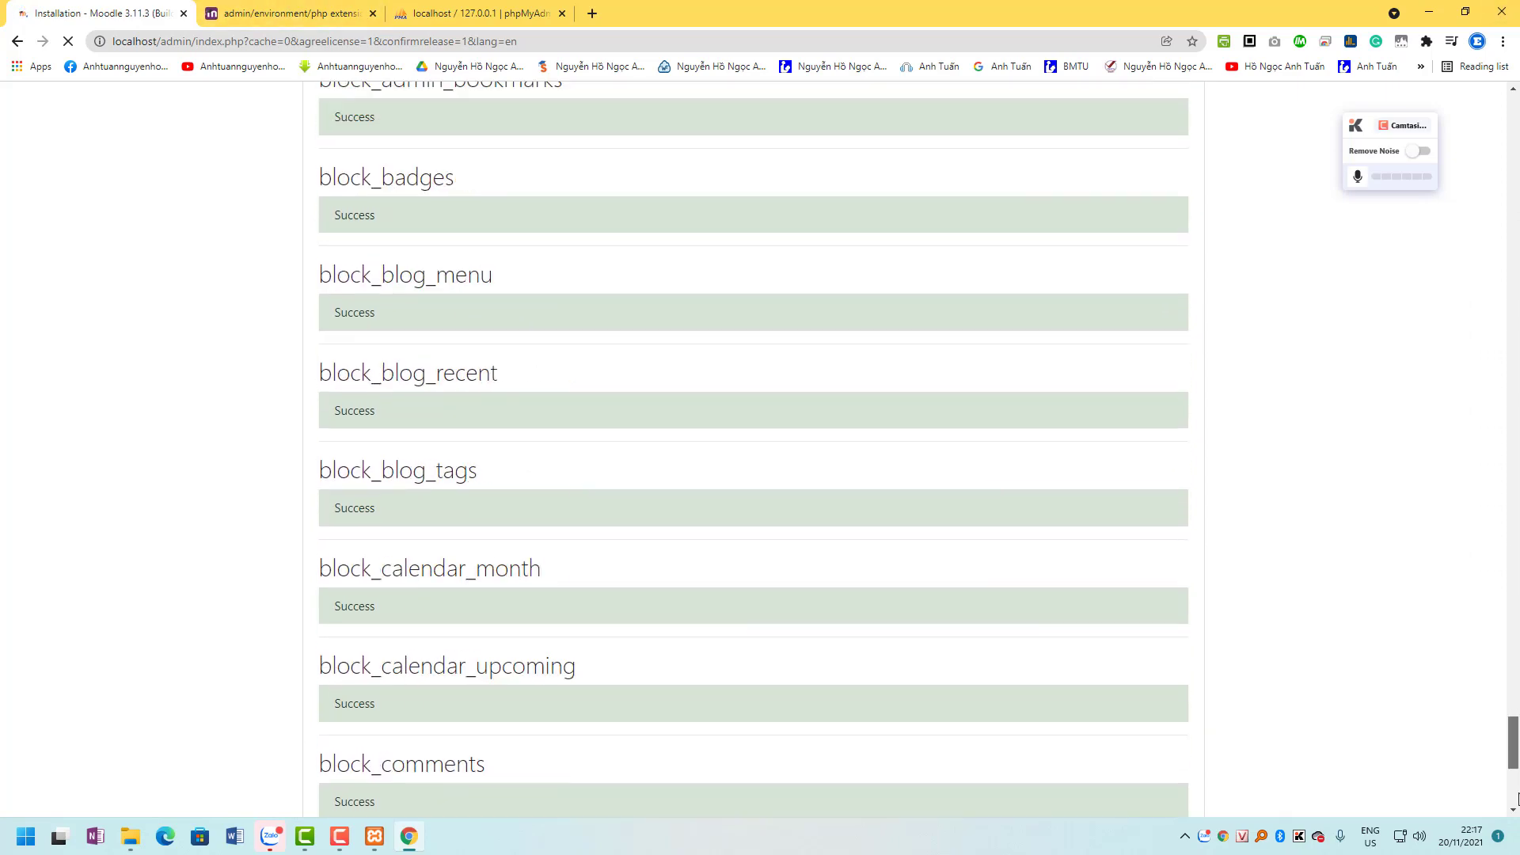
scroll(1517, 798, down, 8)
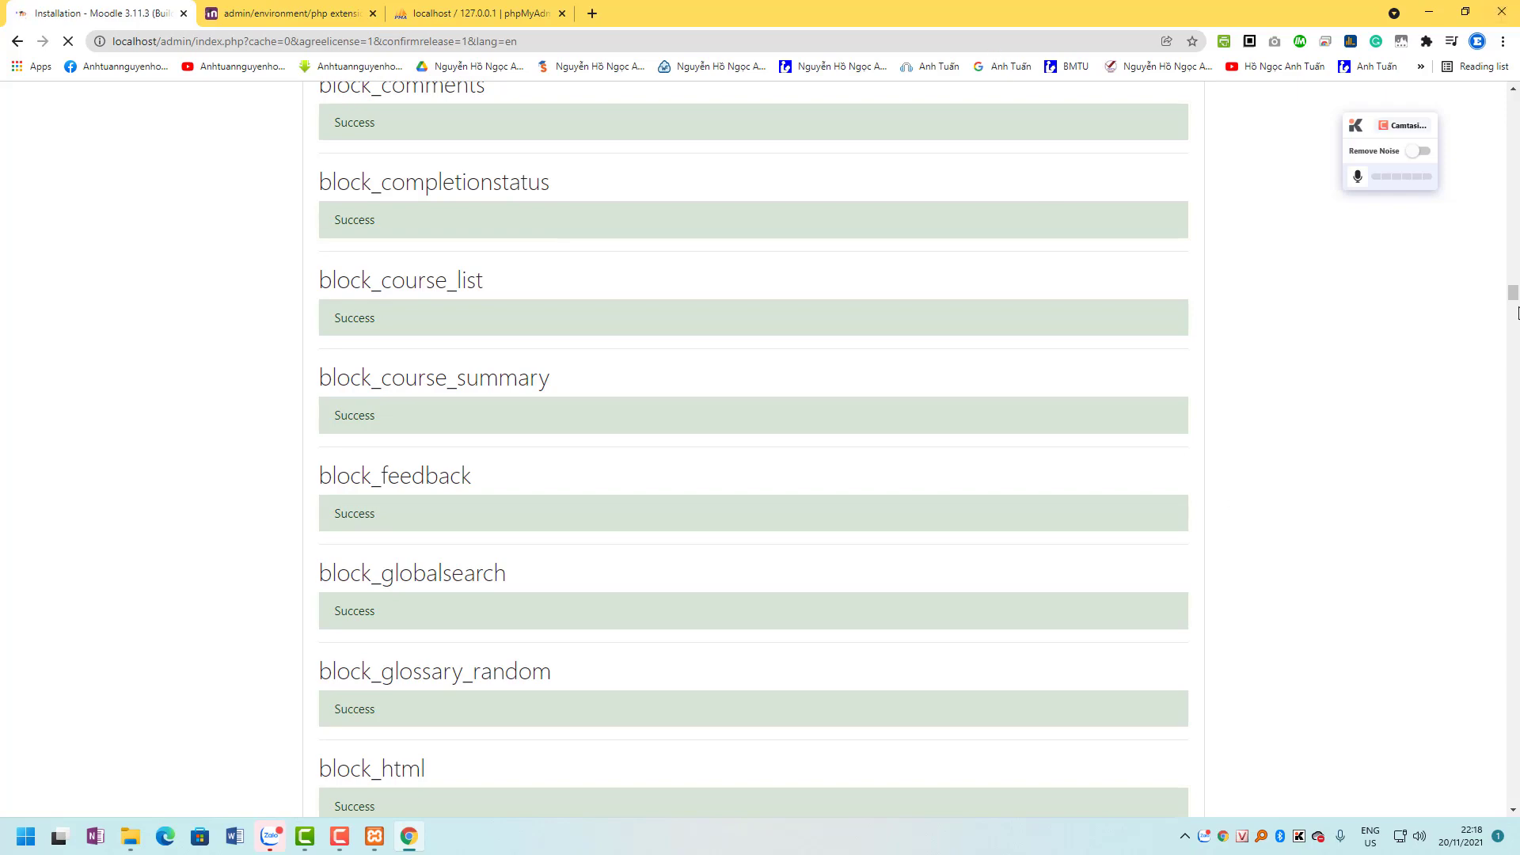
drag(1514, 308, 1509, 831)
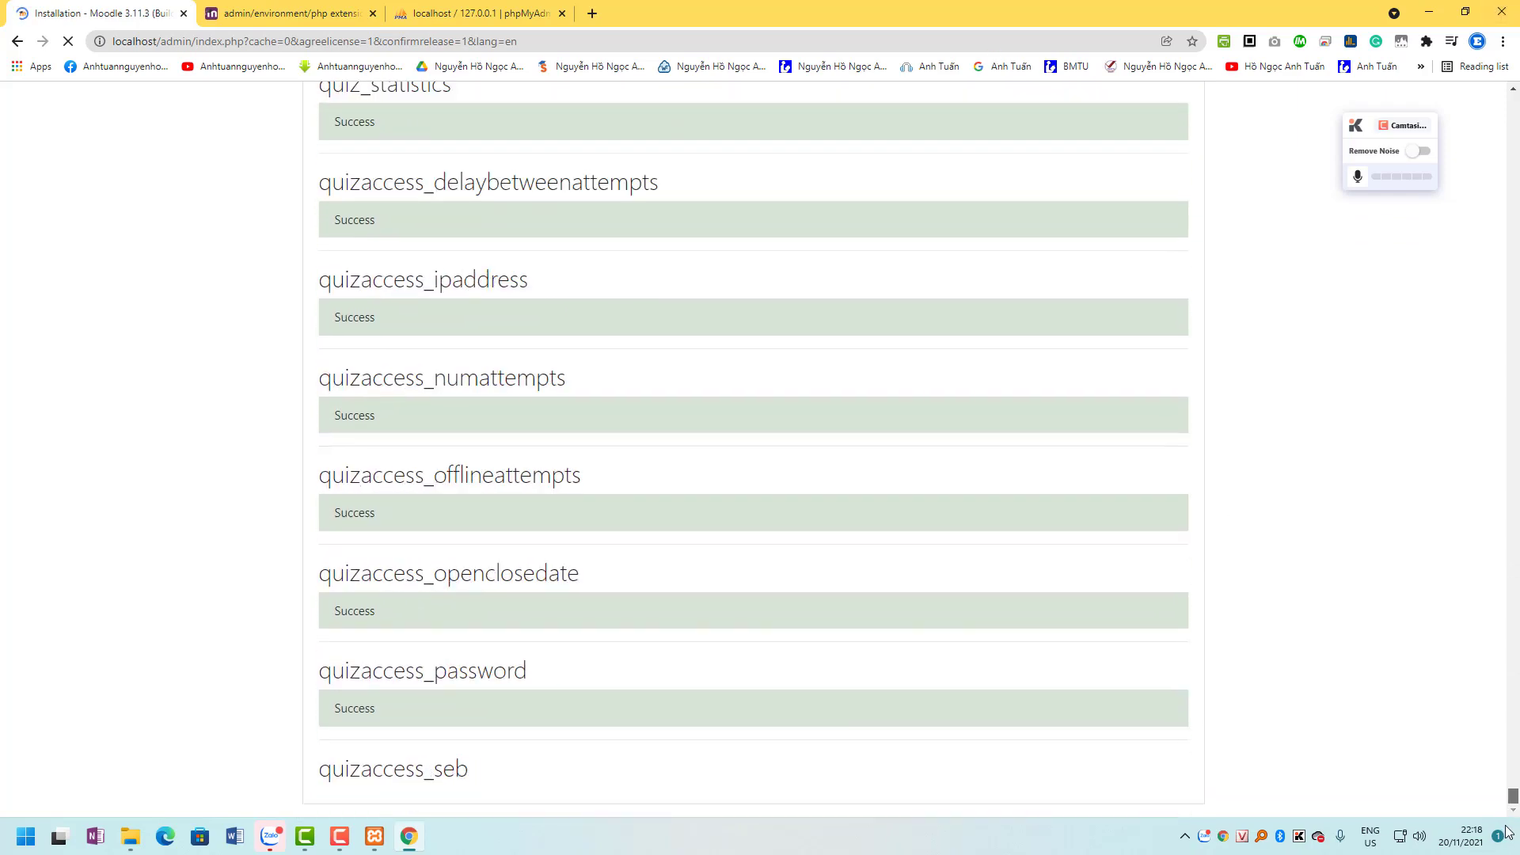
click(1433, 112)
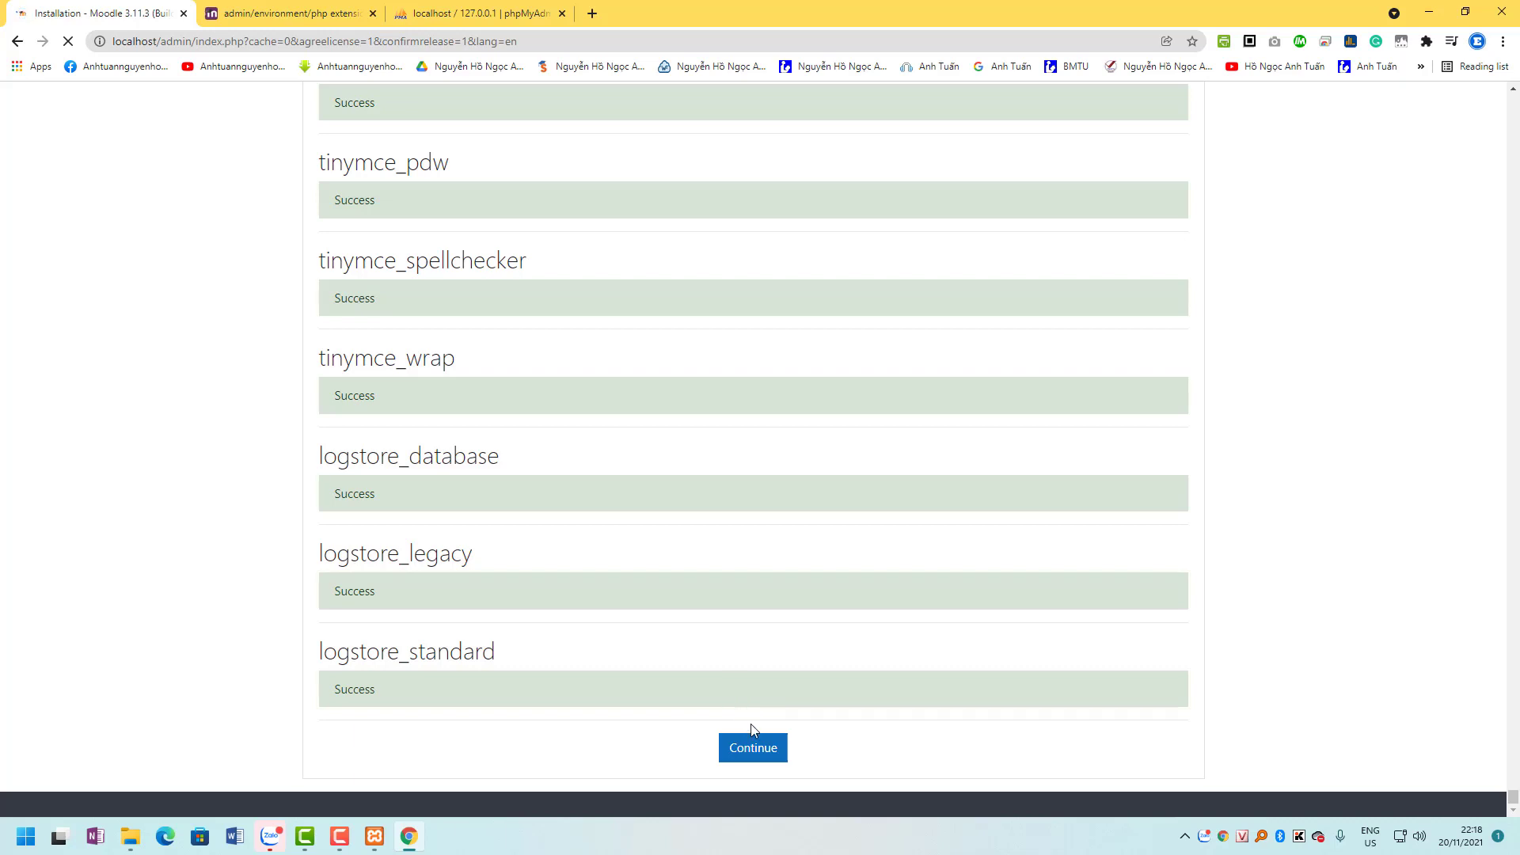
scroll(796, 473, up, 5)
scroll(796, 472, down, 5)
click(754, 758)
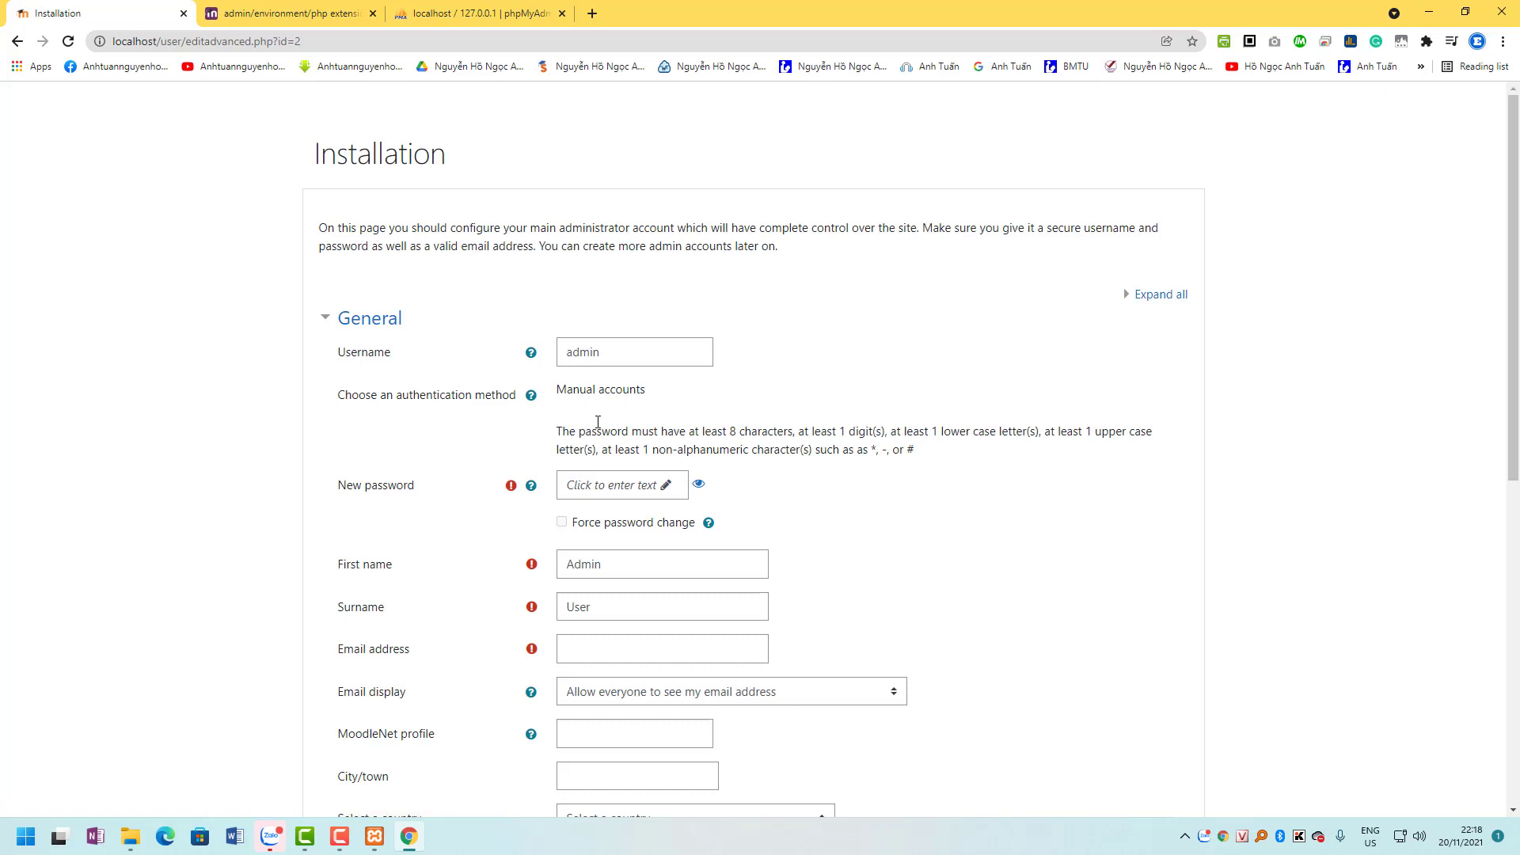
Enter a new password for the admin account and reveal it to verify.
scroll(600, 432, down, 3)
scroll(597, 440, up, 2)
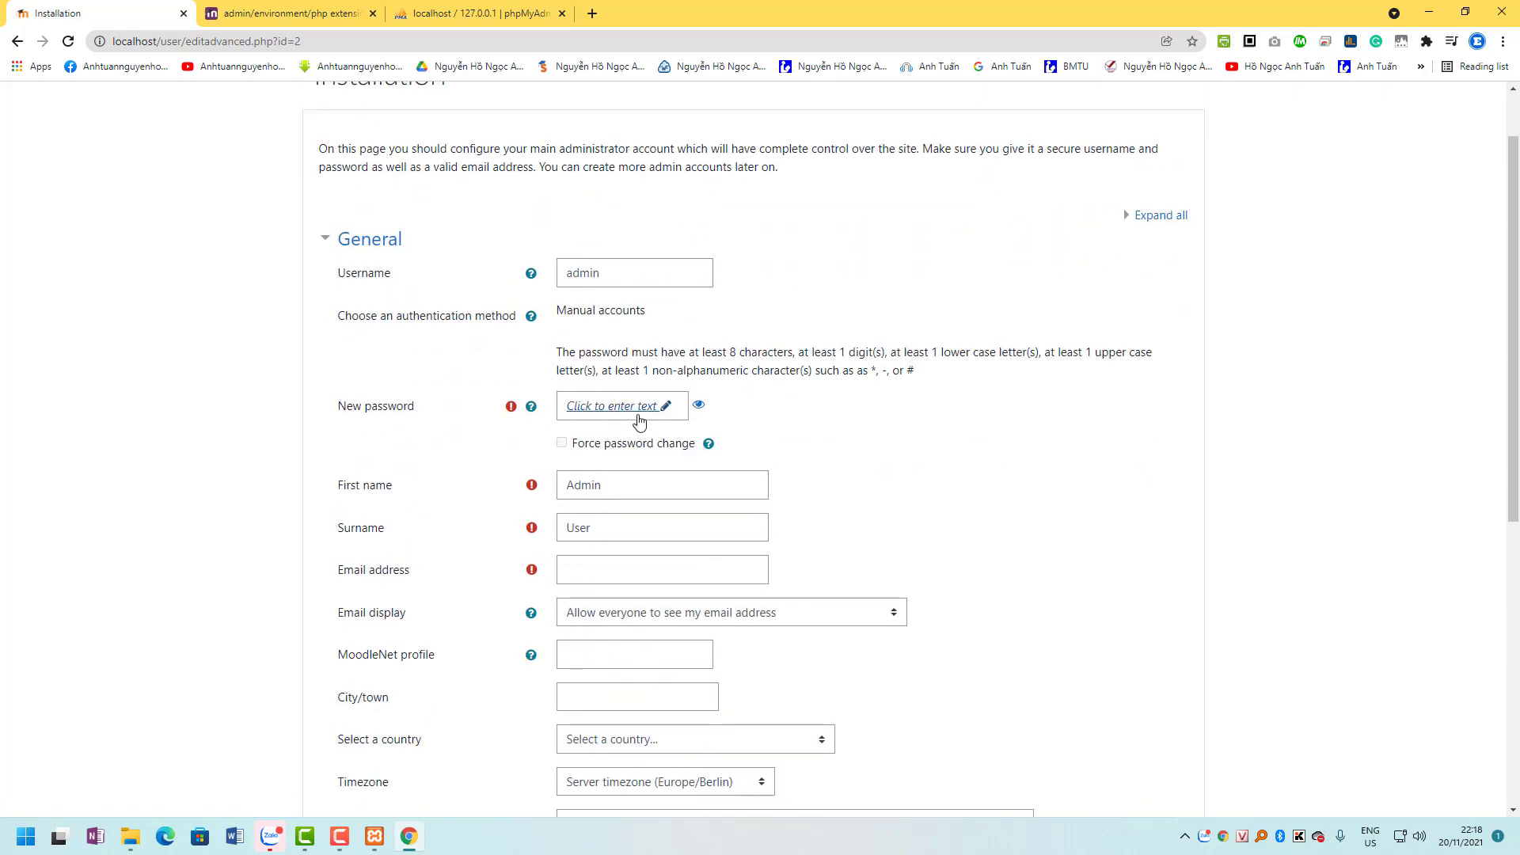
click(639, 420)
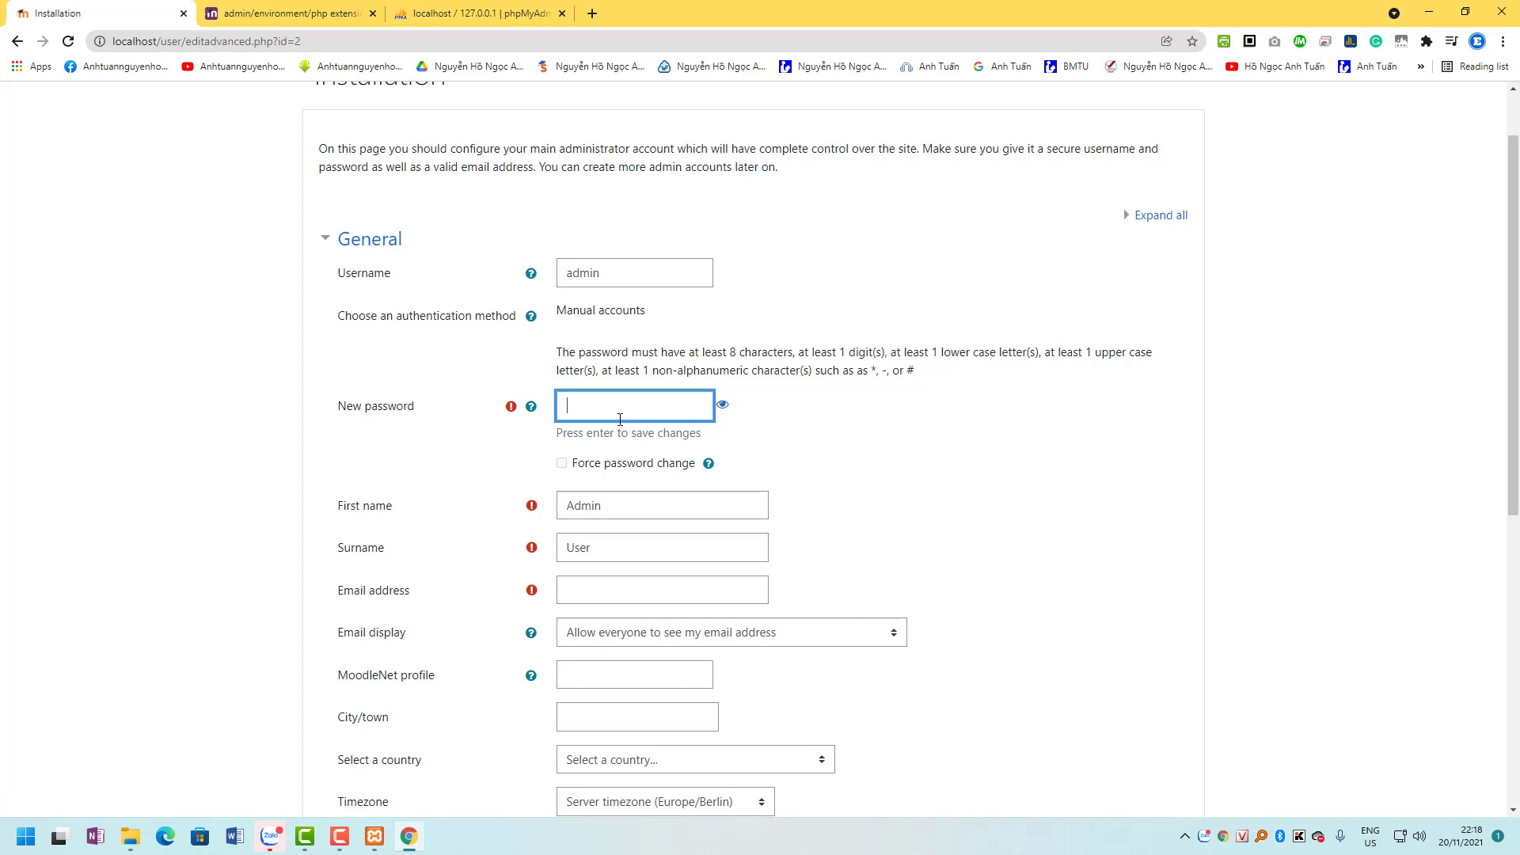
click(722, 404)
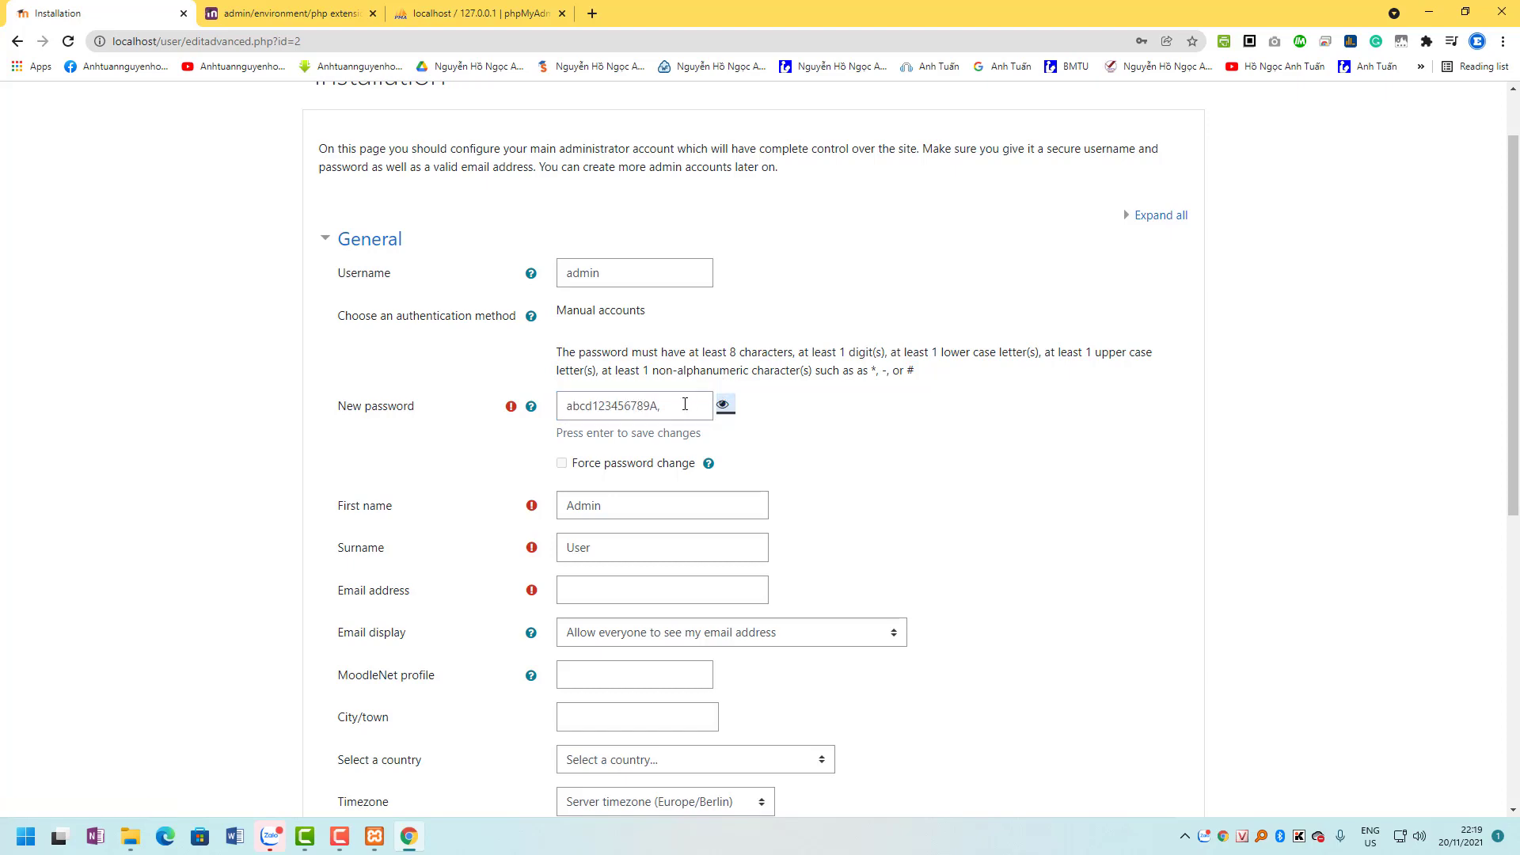
drag(673, 405, 298, 407)
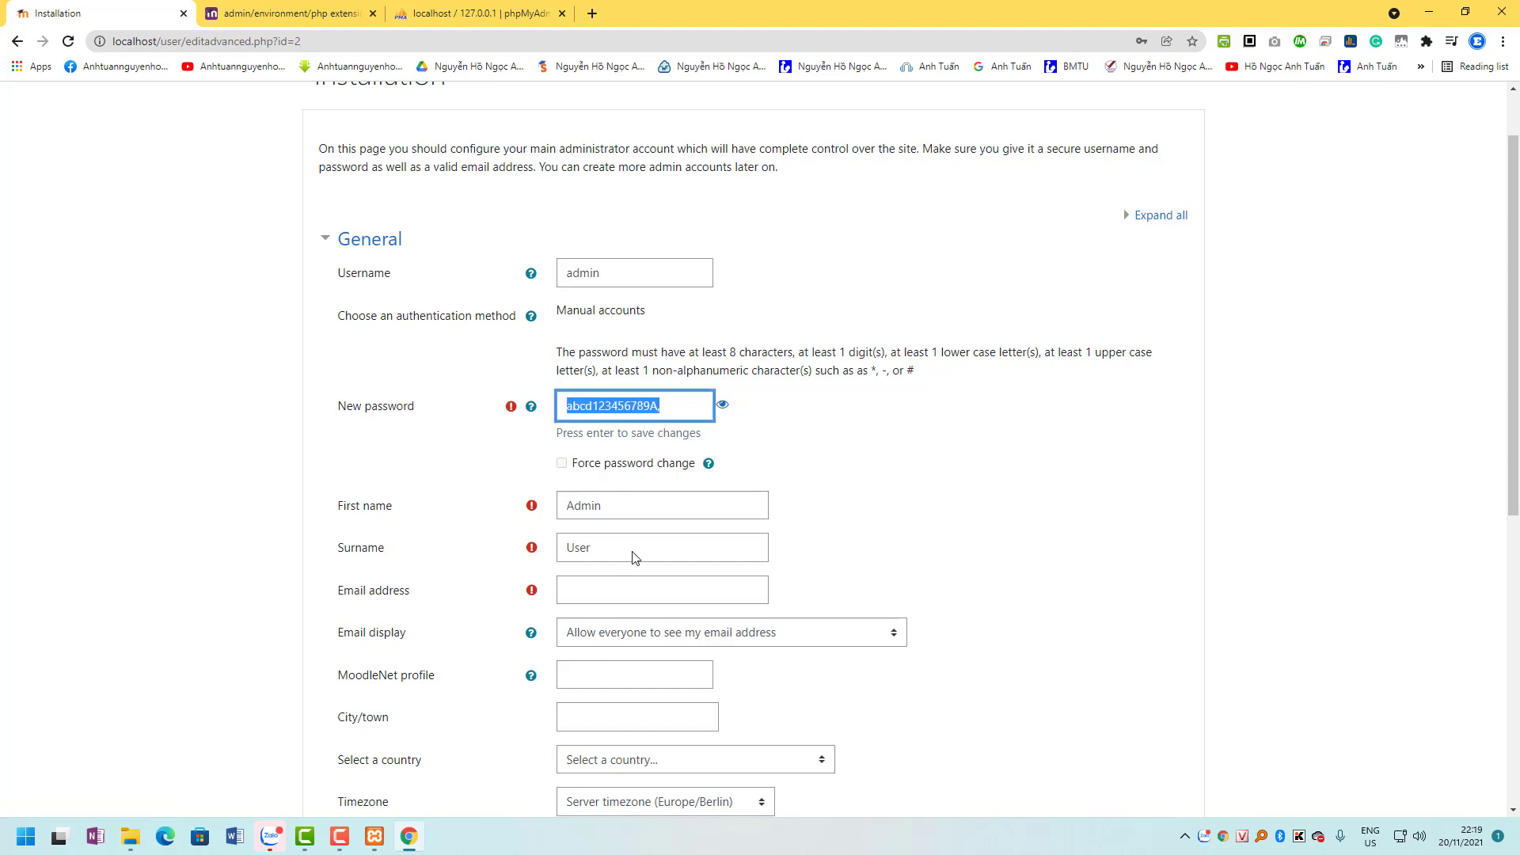
Autofill the admin e-mail address from the saved suggestion and save the profile.
click(607, 596)
click(622, 633)
scroll(815, 549, down, 7)
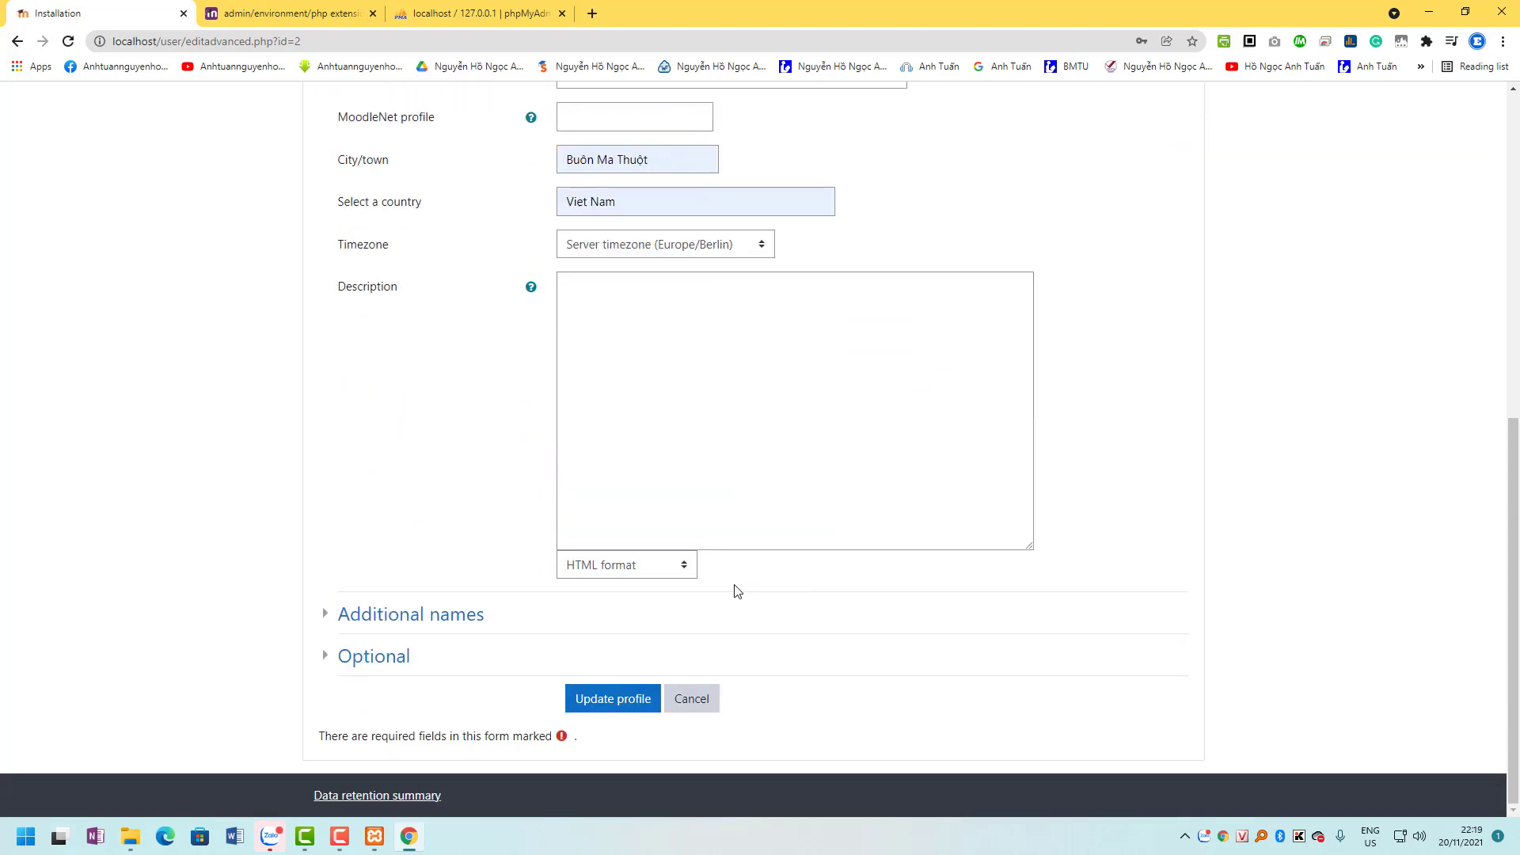
click(620, 699)
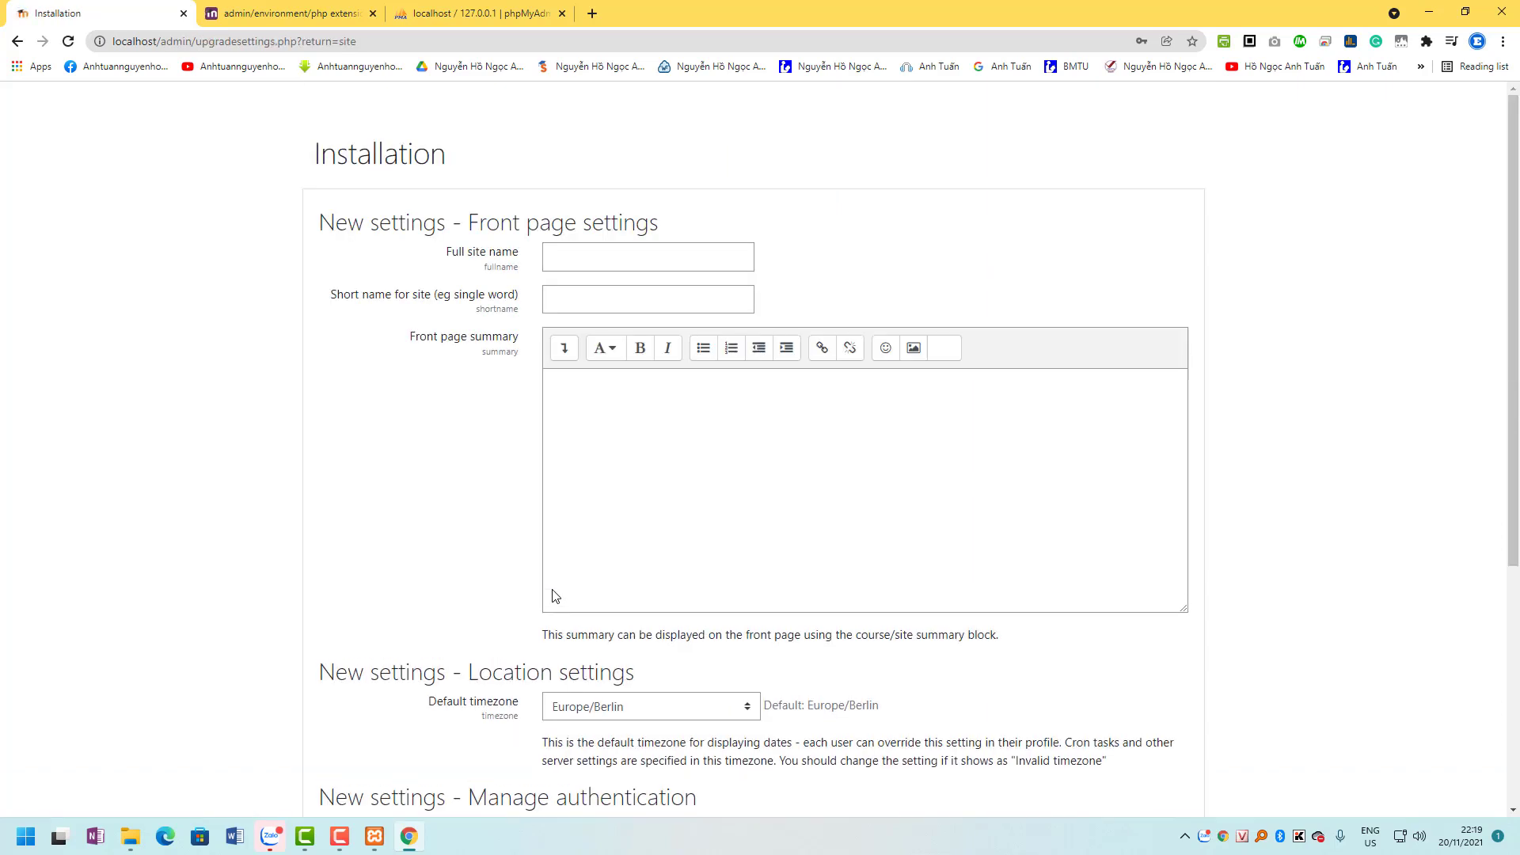
Name the site 'Learn English' with the short name 'E-learning'.
click(586, 255)
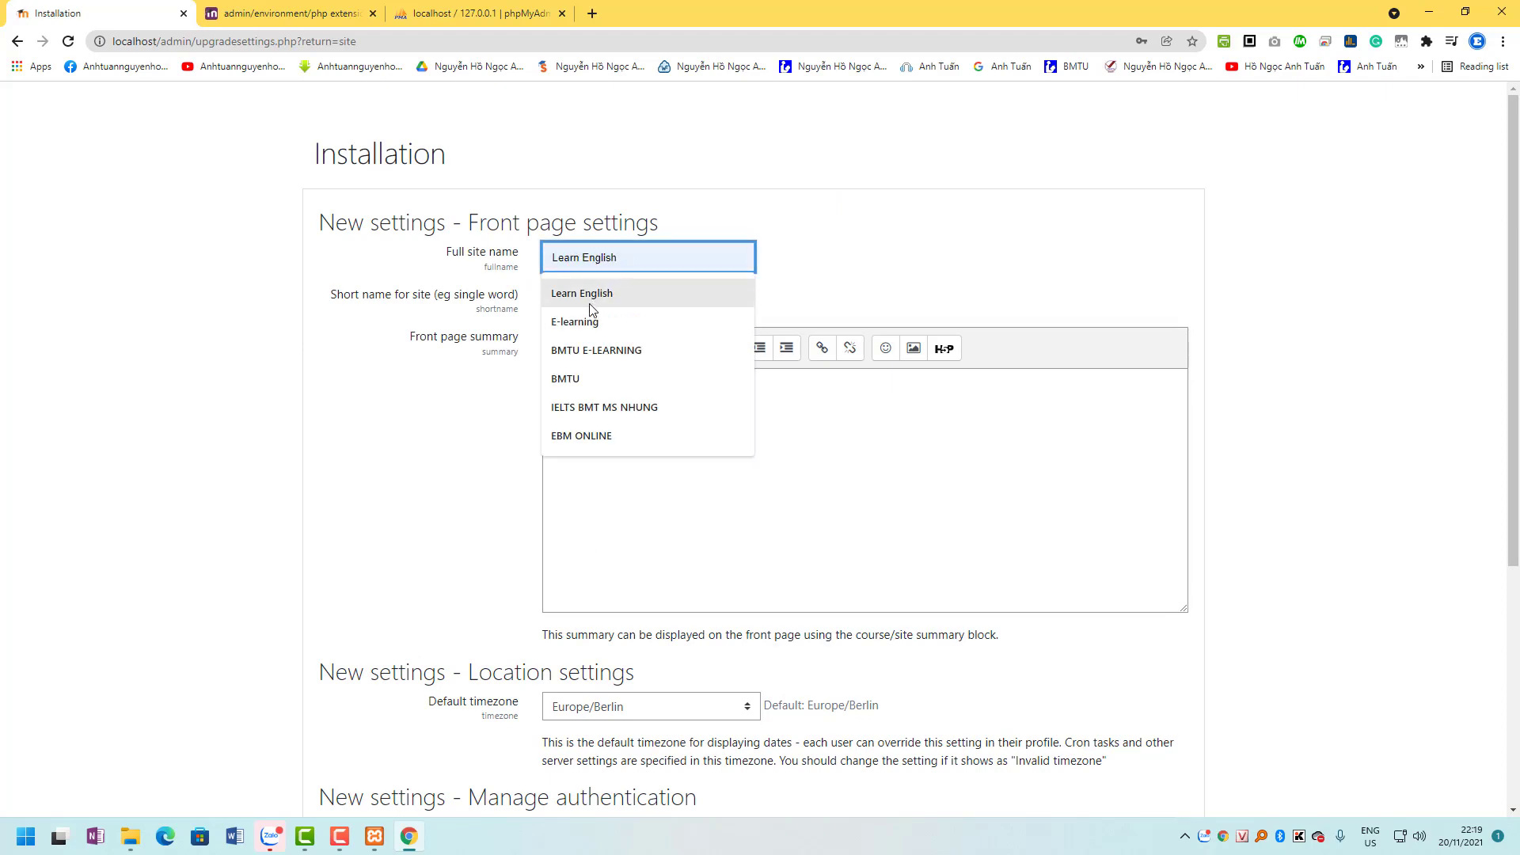
click(590, 292)
click(590, 305)
click(587, 335)
Set the default timezone to Asia/Ho_Chi_Minh and save the site settings.
scroll(647, 434, down, 5)
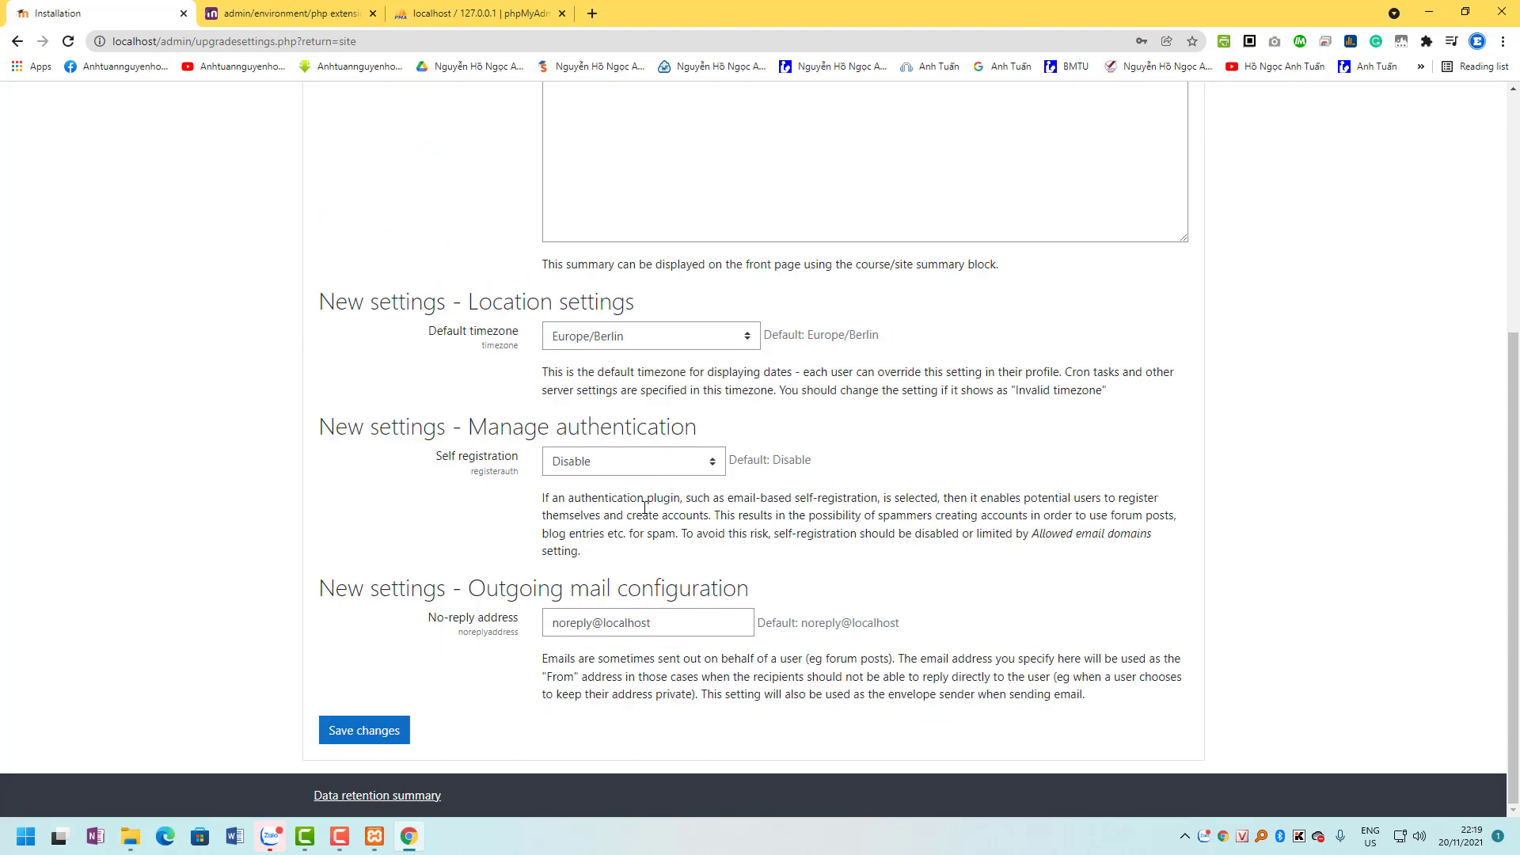
click(621, 336)
scroll(670, 616, down, 5)
scroll(670, 616, down, 5)
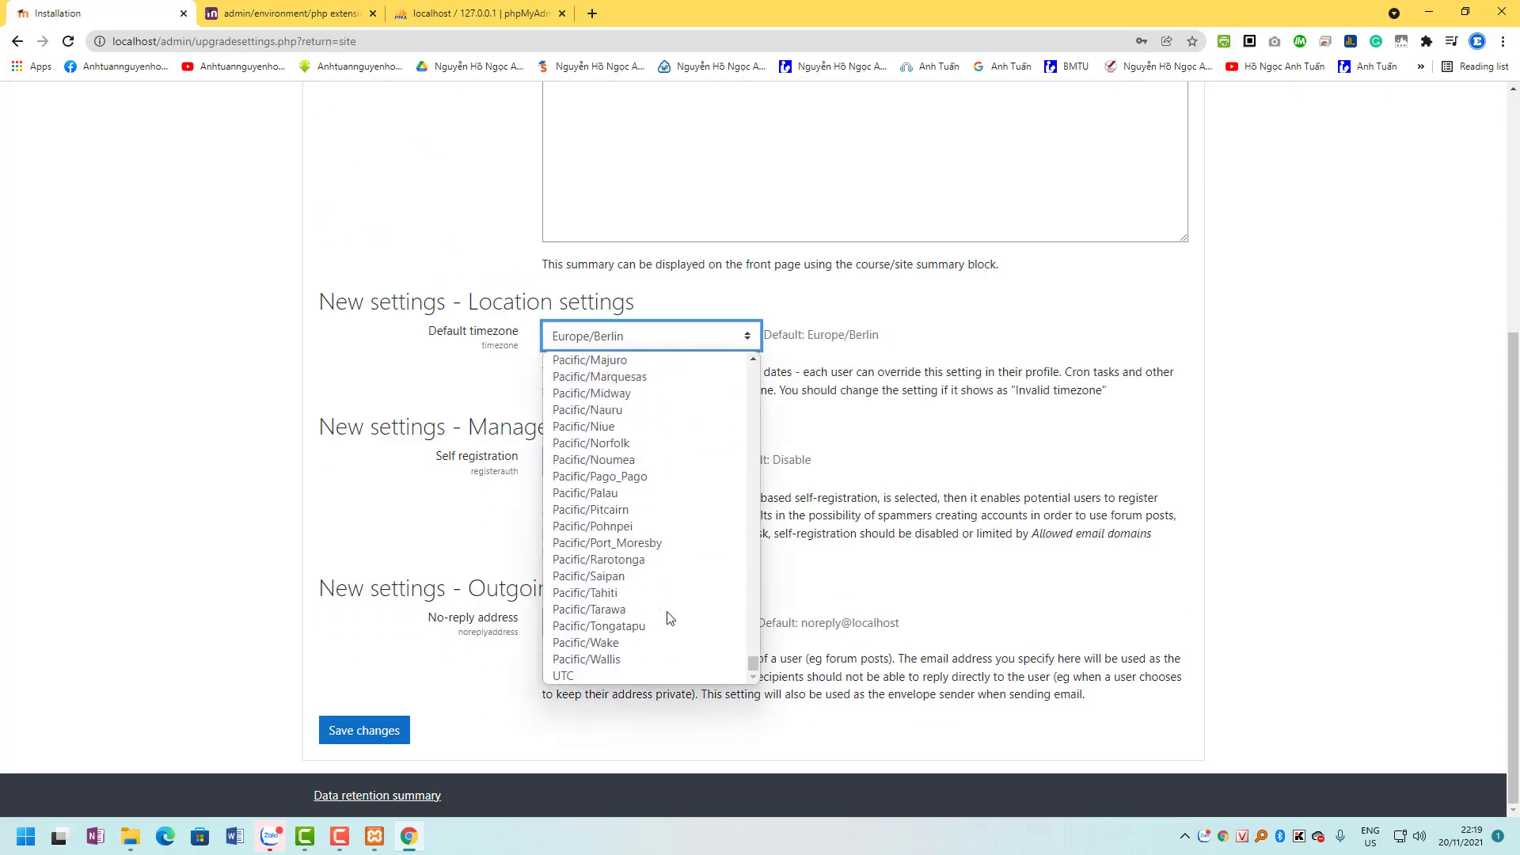
scroll(669, 620, up, 15)
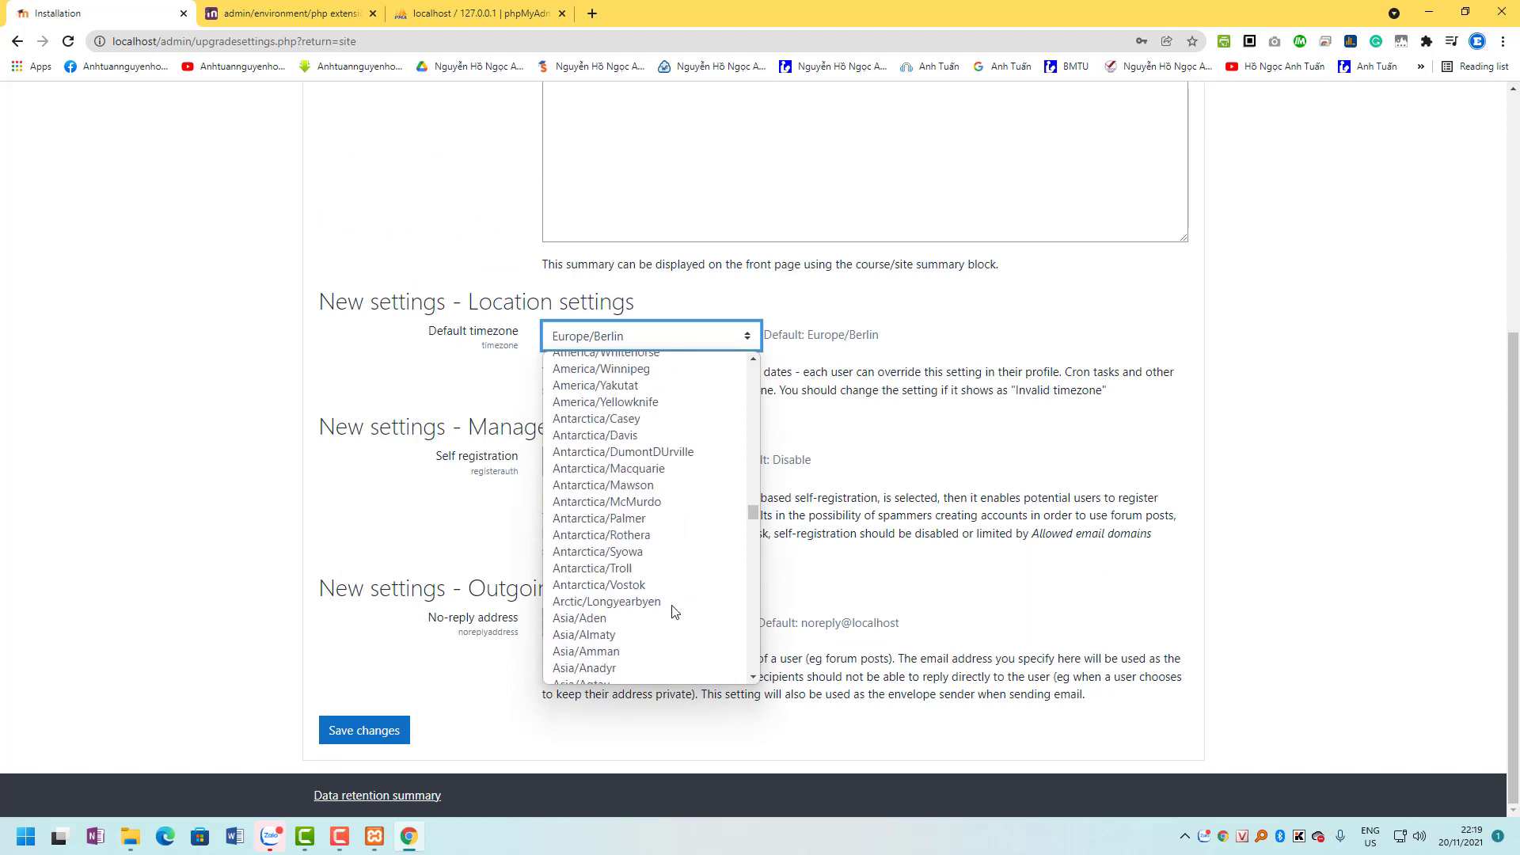
scroll(669, 620, down, 5)
scroll(652, 638, down, 3)
click(645, 633)
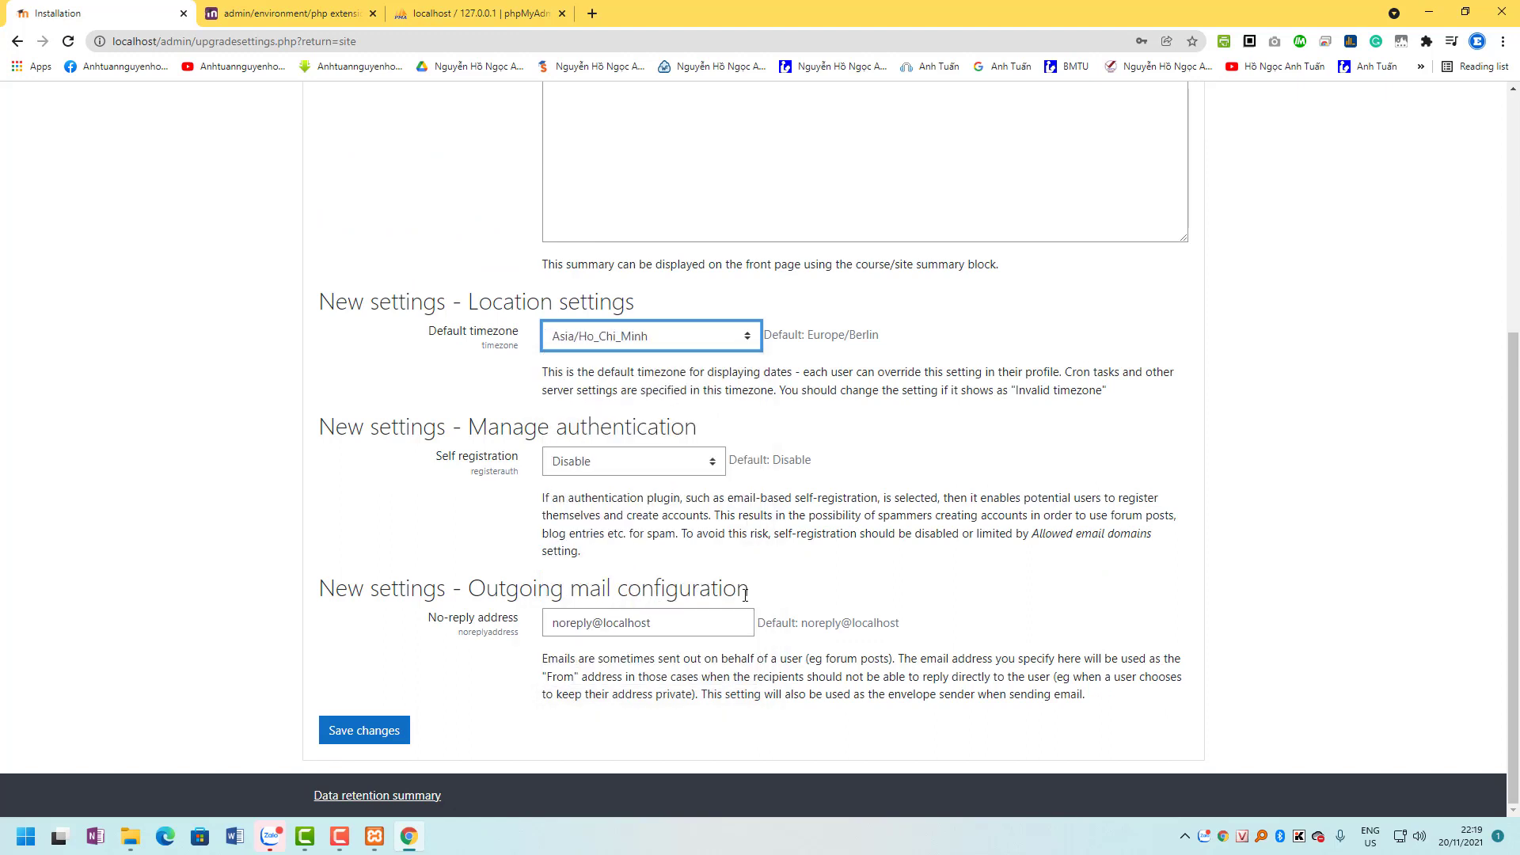
click(389, 726)
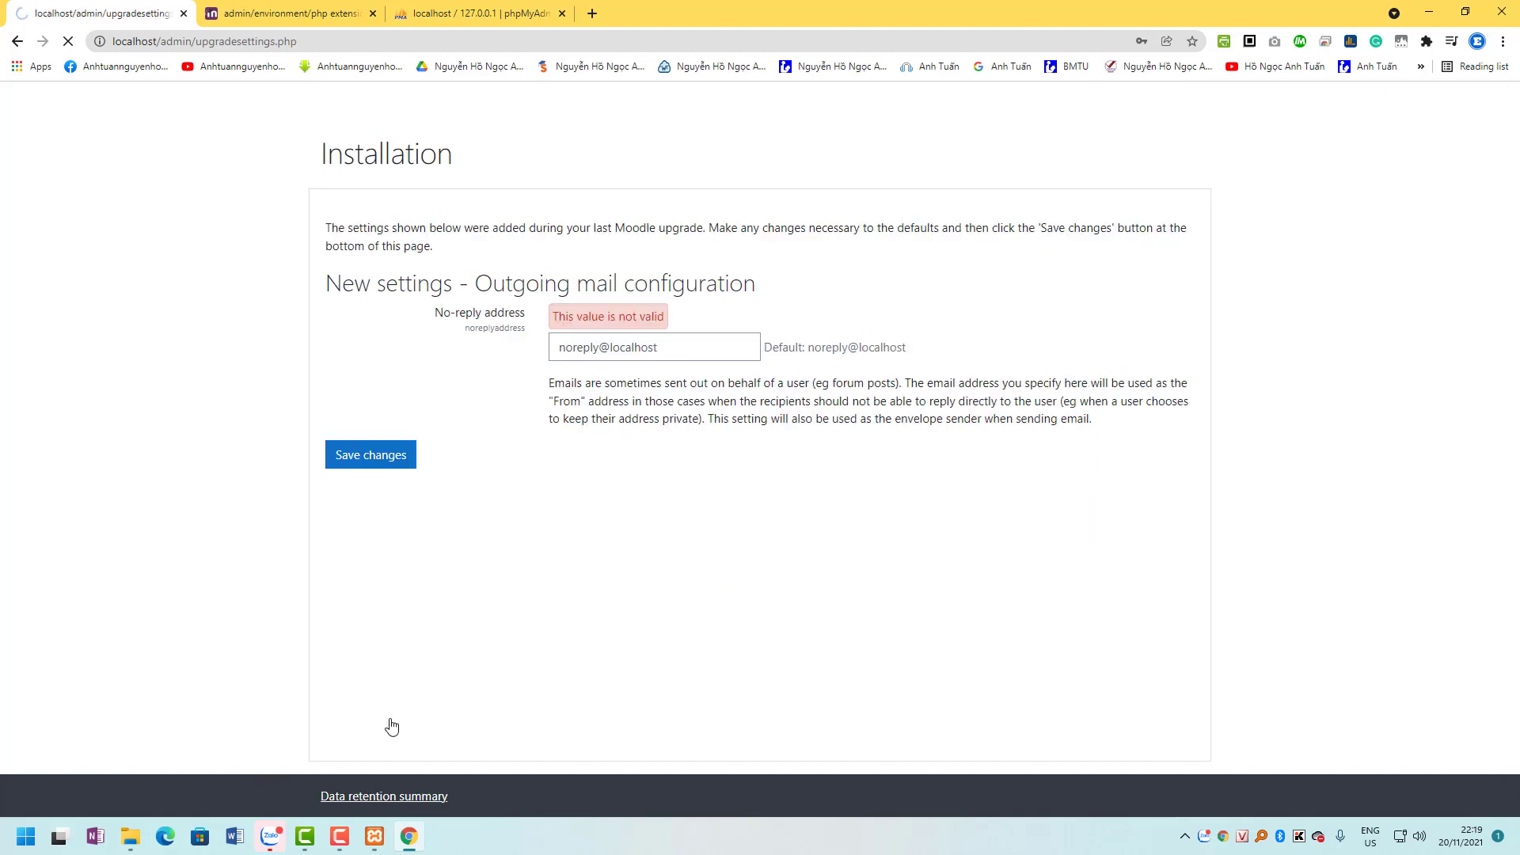
Replace the invalid no-reply address with a suggested valid one and save again.
click(665, 338)
key(ctrl+a)
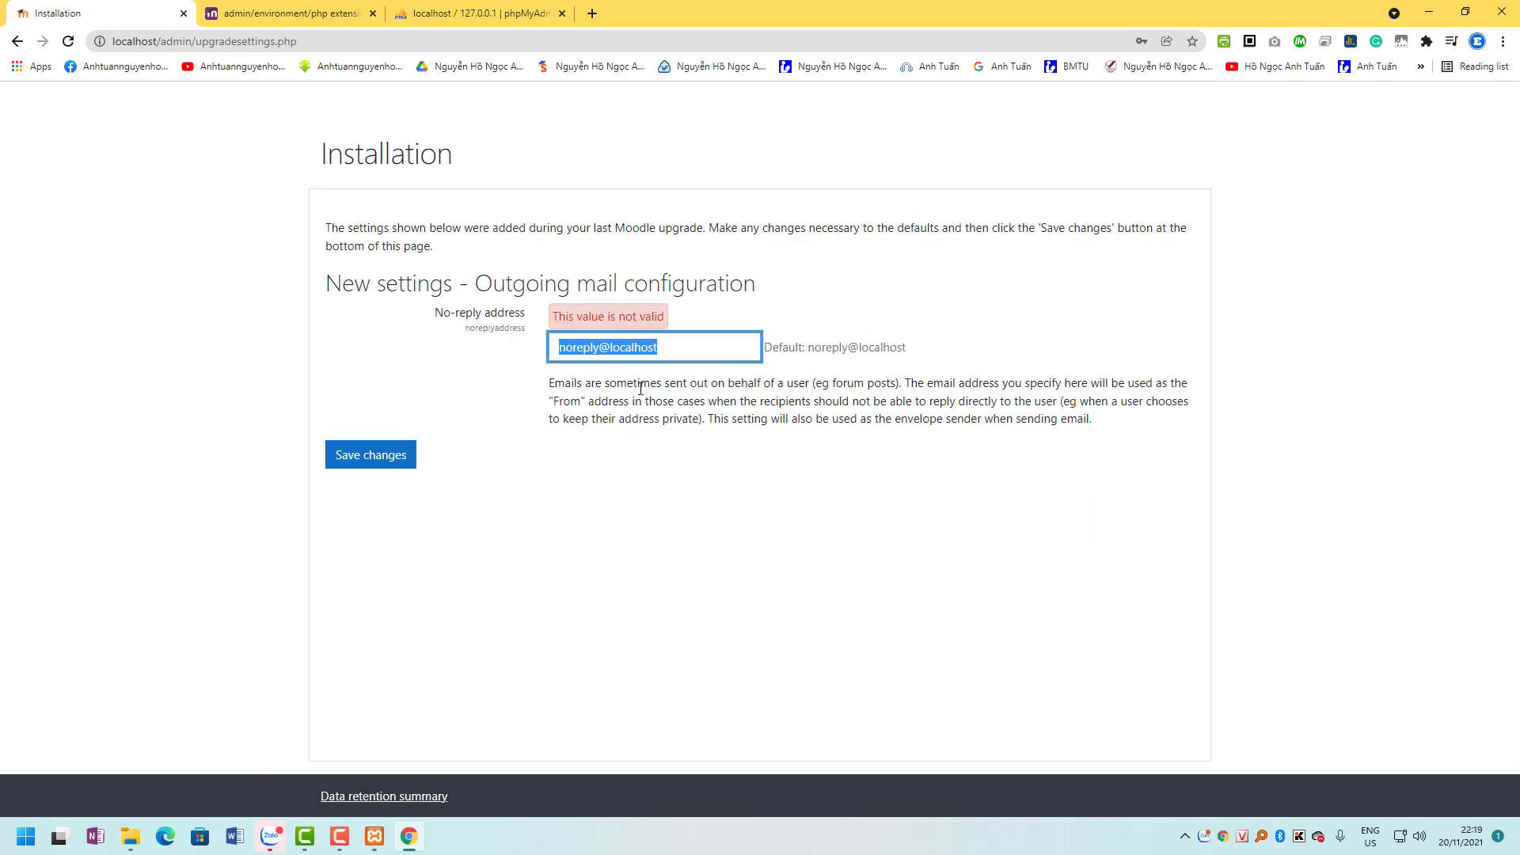
click(657, 384)
click(368, 461)
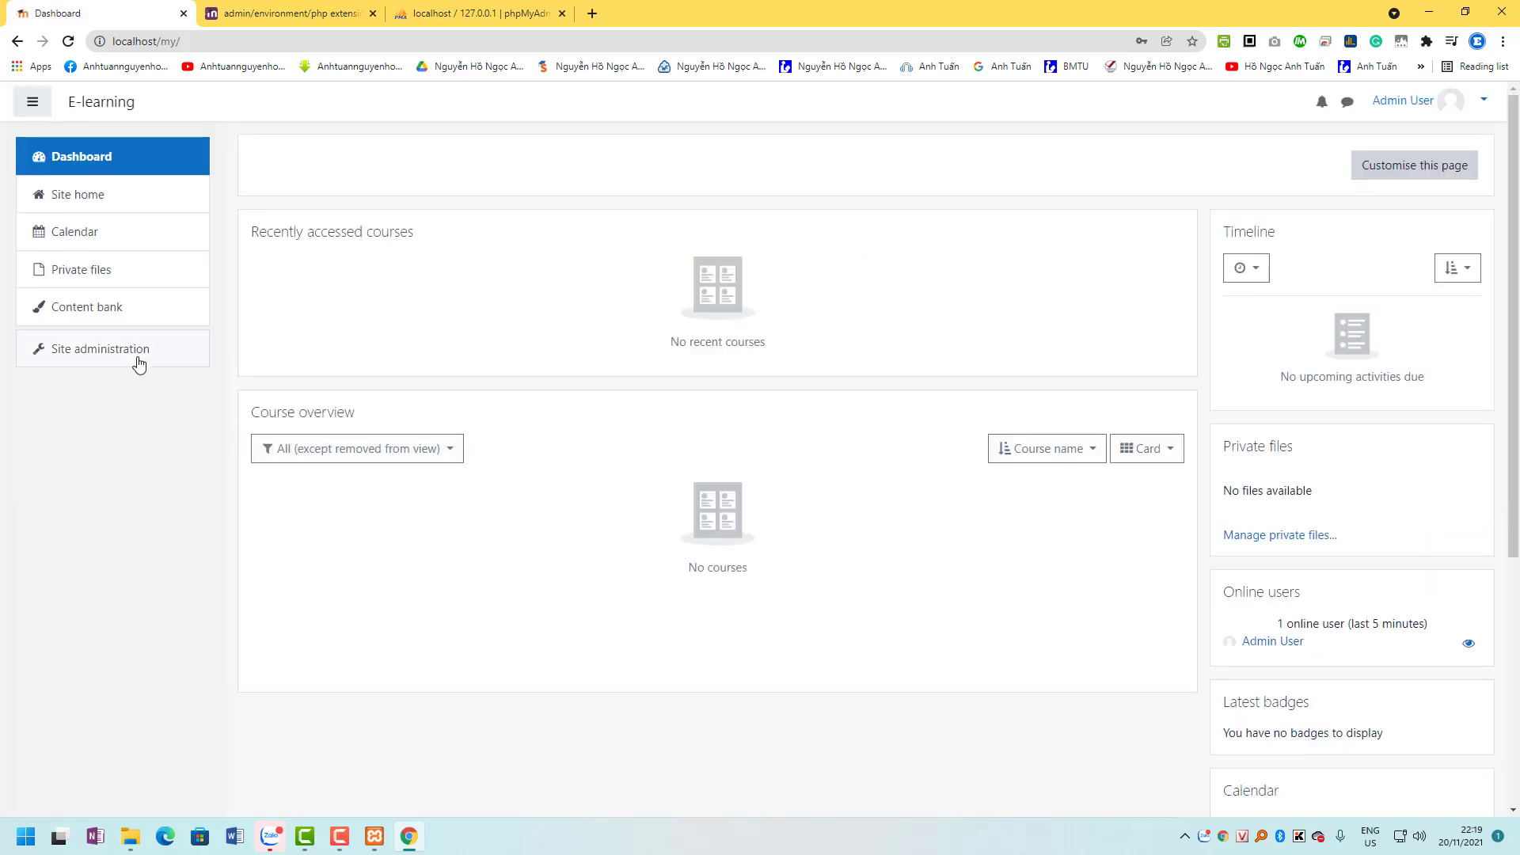
Open Site administration > Appearance > AJAX and Javascript to view its settings.
click(139, 362)
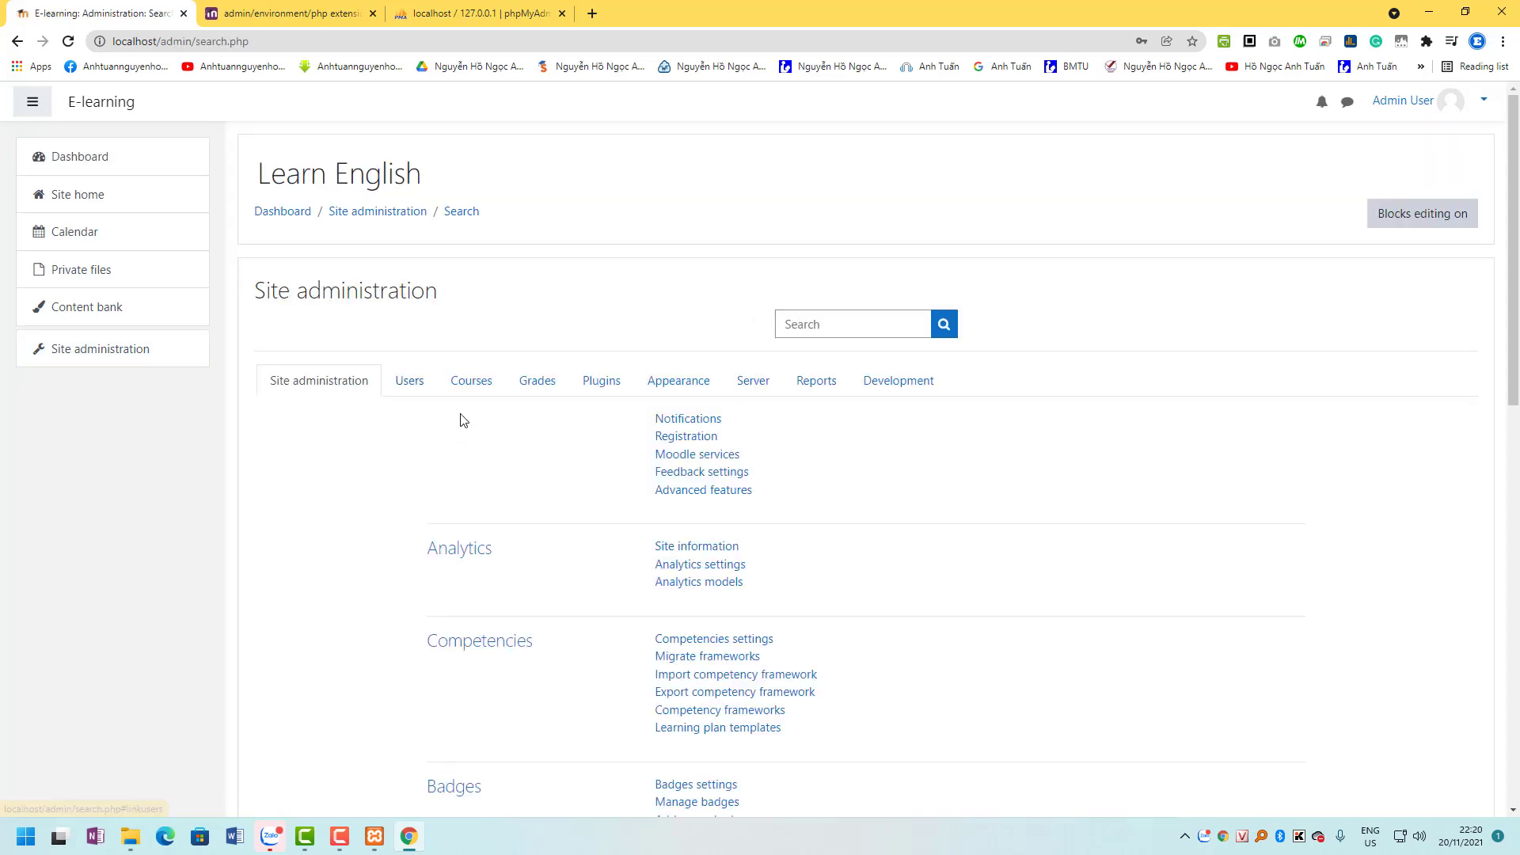
click(409, 379)
click(471, 380)
click(601, 380)
click(679, 380)
scroll(717, 480, down, 2)
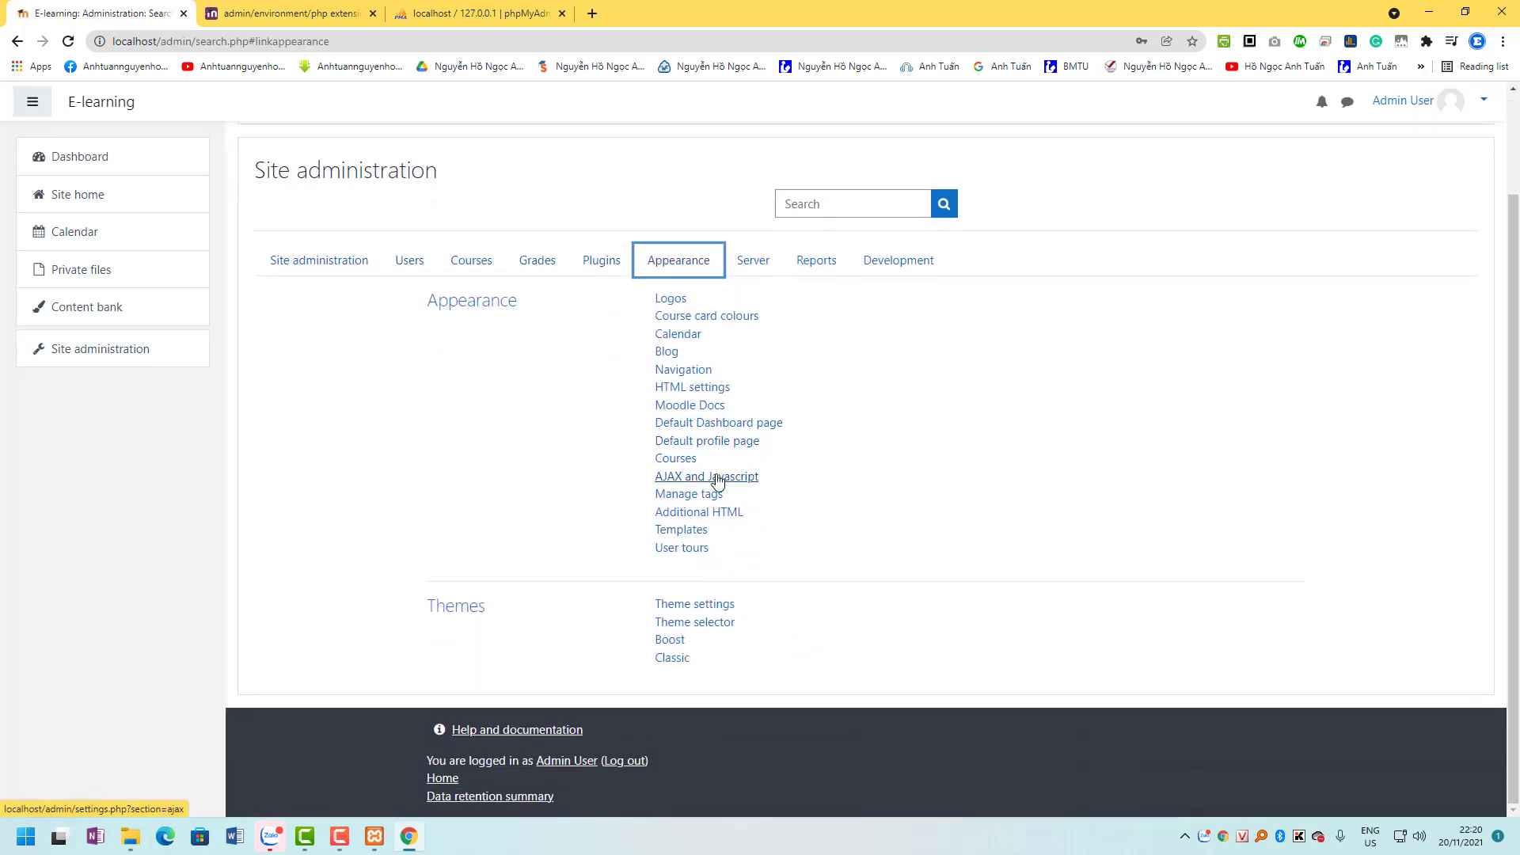
click(717, 477)
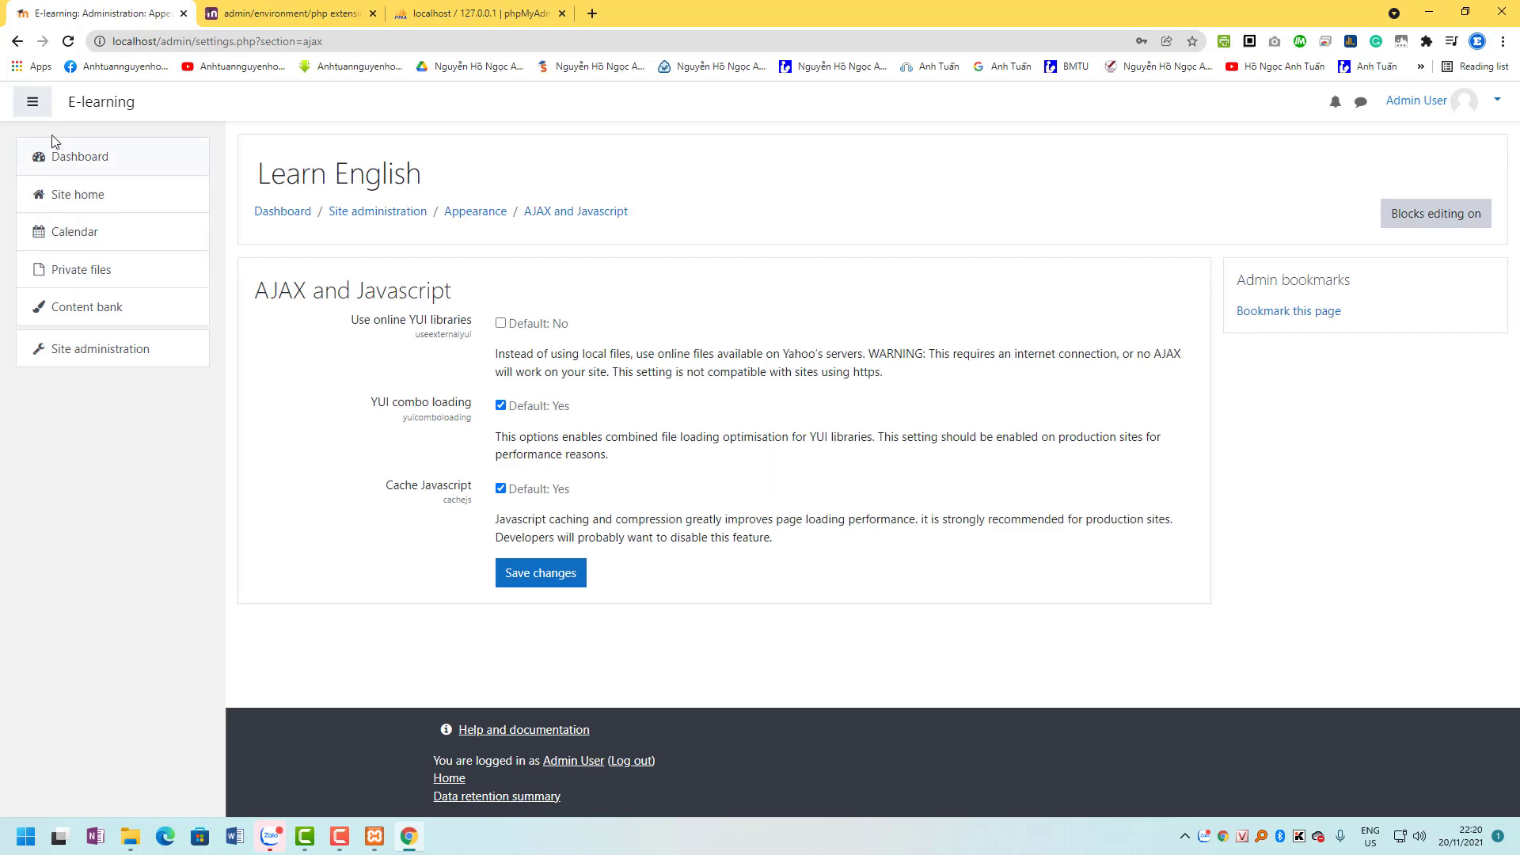
click(33, 101)
click(33, 101)
click(339, 836)
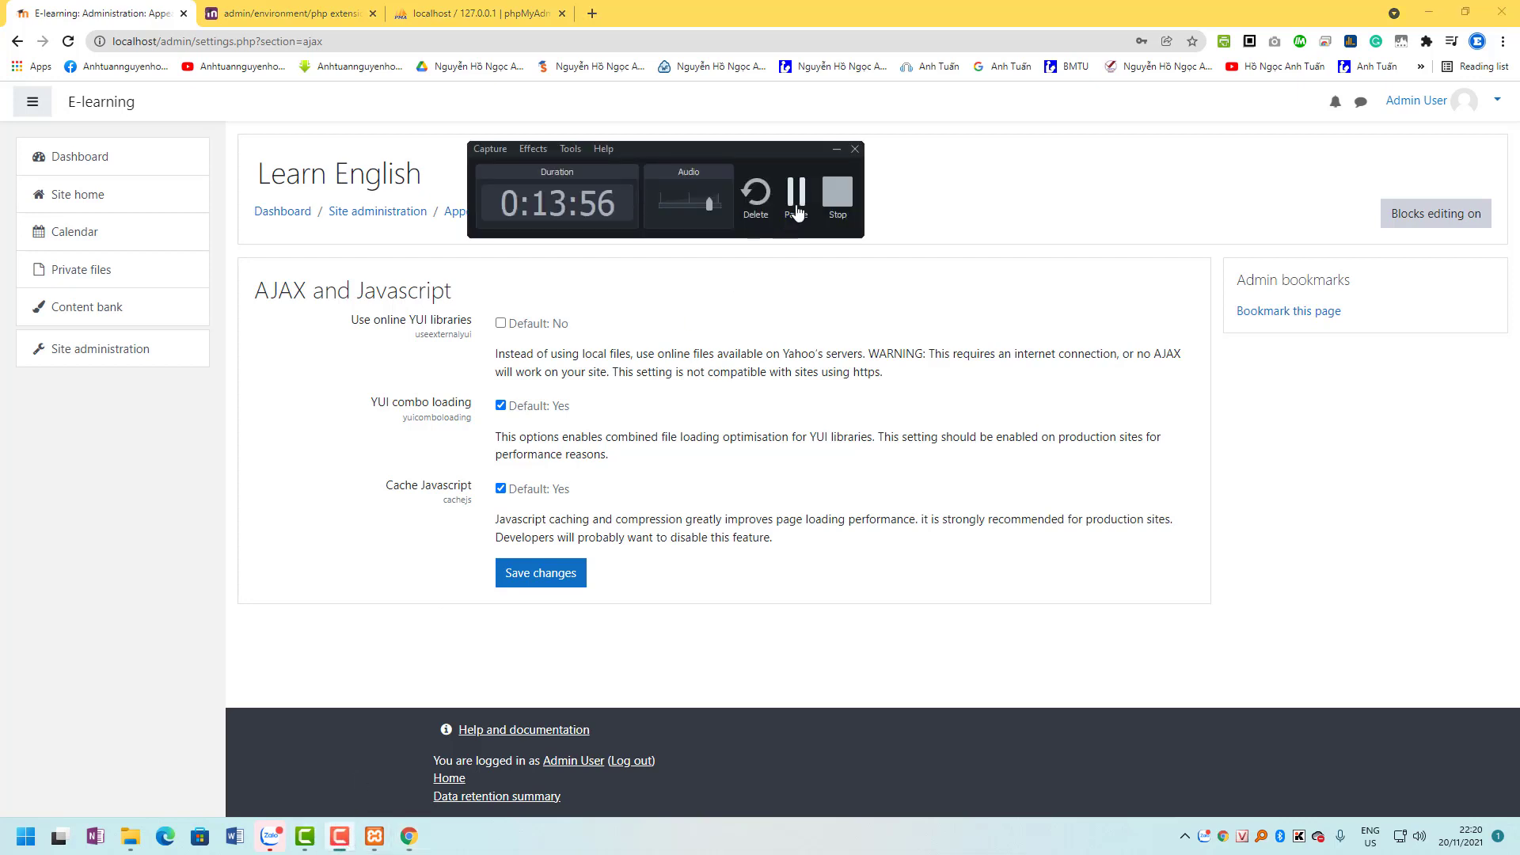